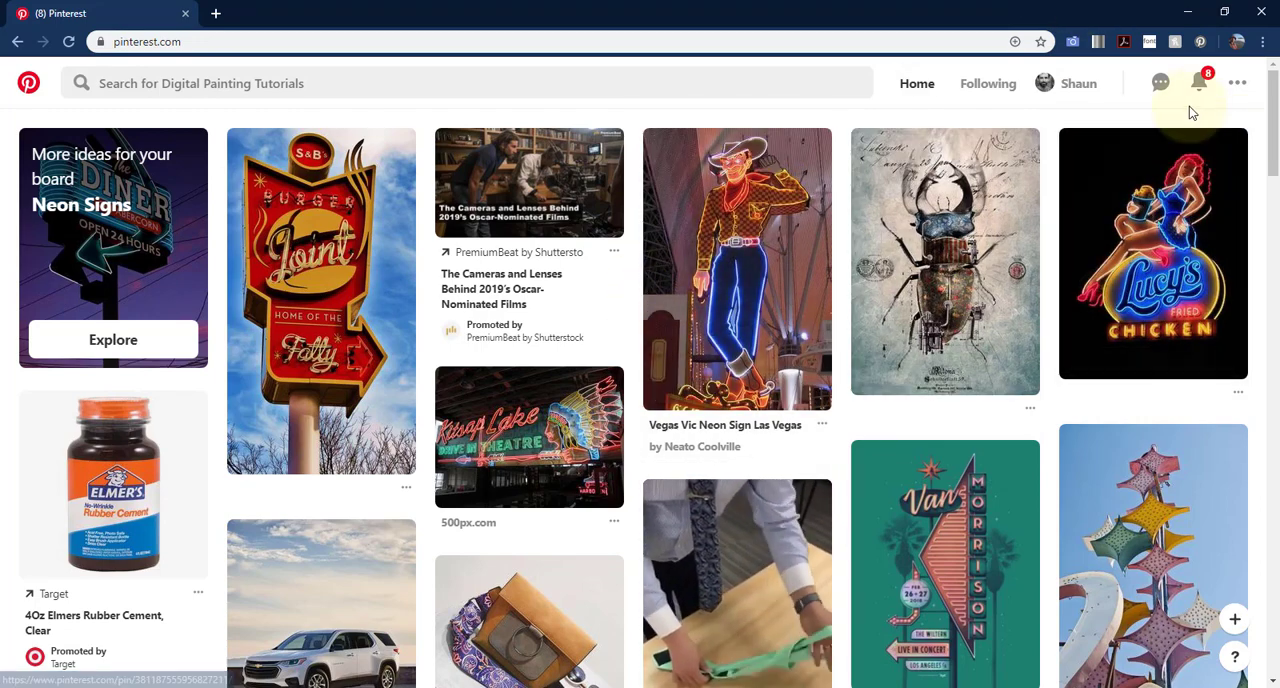
- Open the account's own profile page with its overview of saved boards
{"action": "left_click", "coordinate": [1059, 95]}
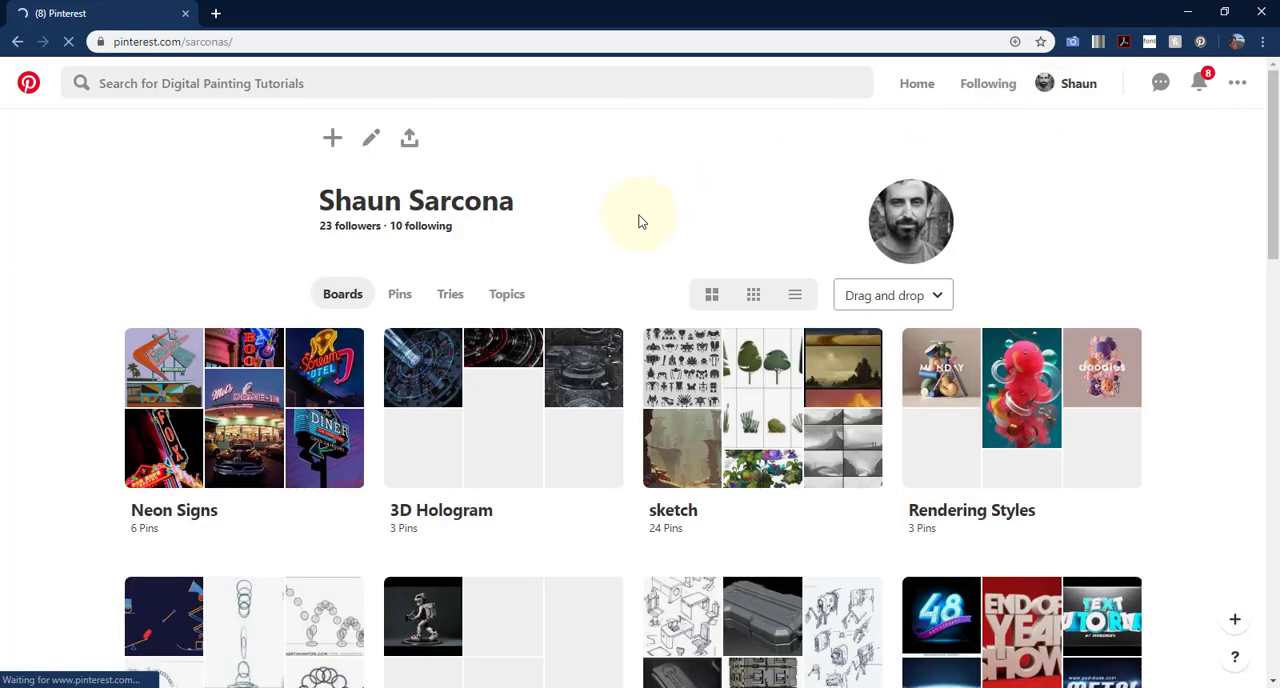
{"action": "left_click", "coordinate": [287, 372]}
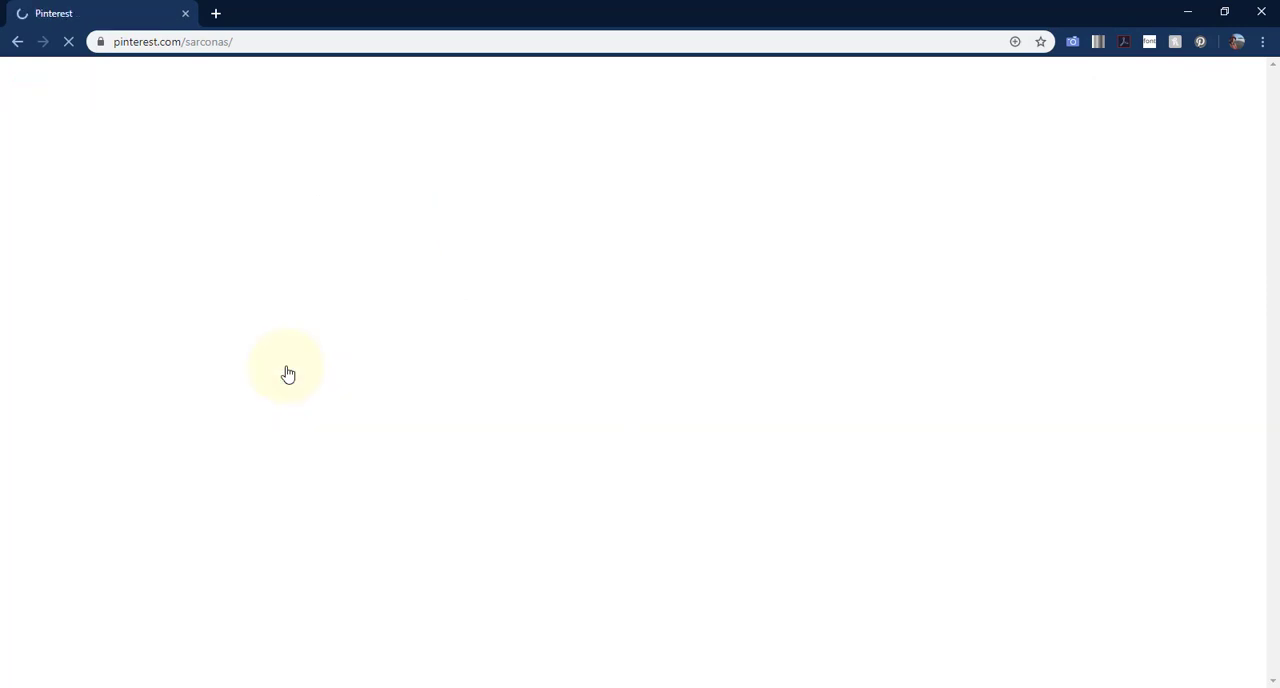
{"action": "key", "text": "alt+Left"}
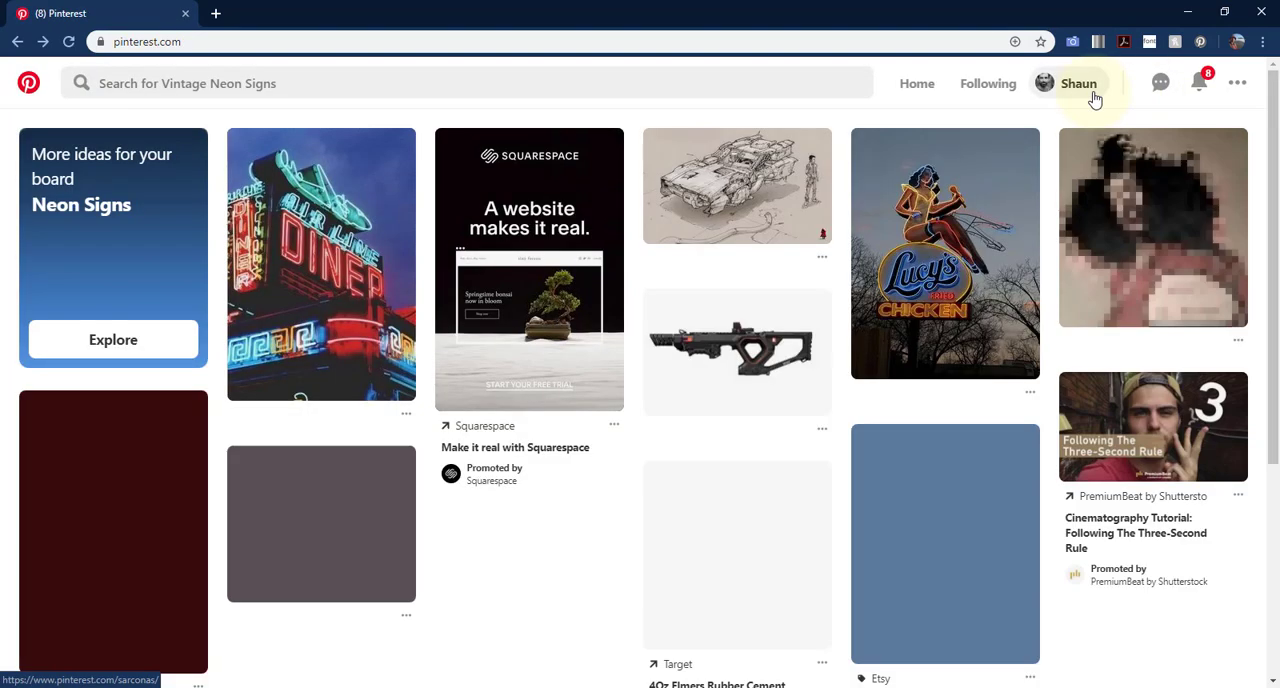
{"action": "left_click", "coordinate": [1093, 93]}
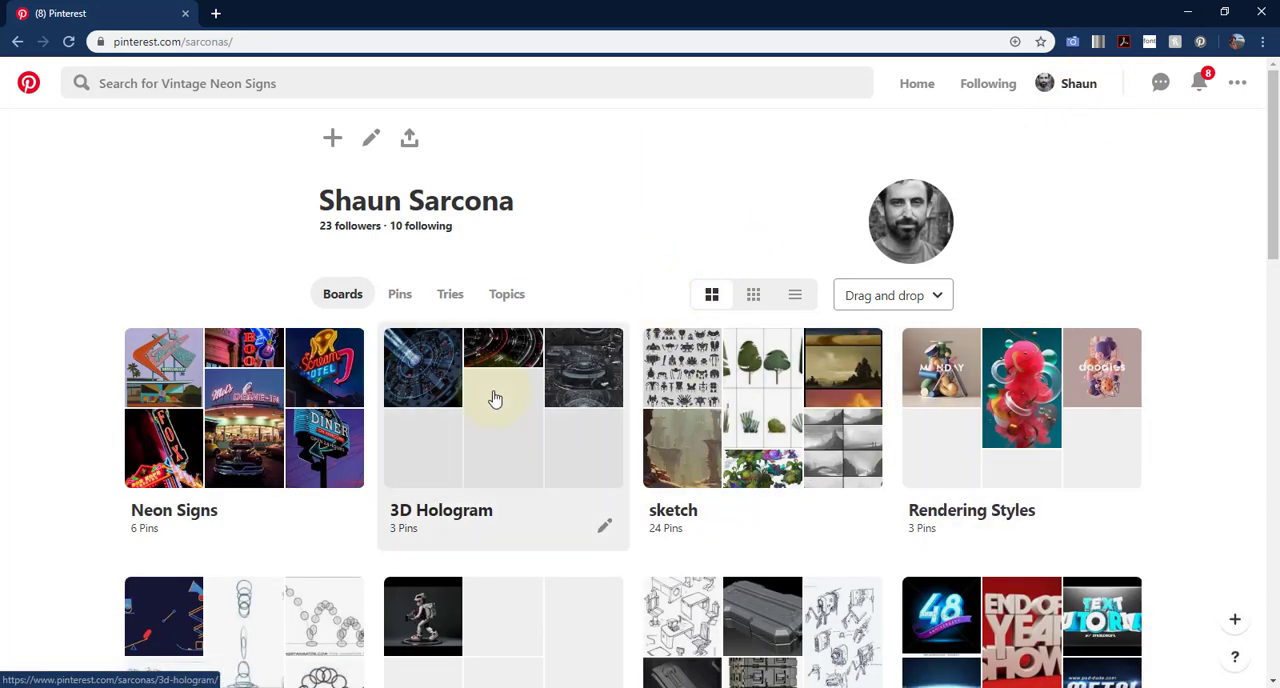
- Open the Neon Signs board from the profile and look through its pins
{"action": "scroll", "coordinate": [248, 412], "scroll_direction": "down", "scroll_amount": 1}
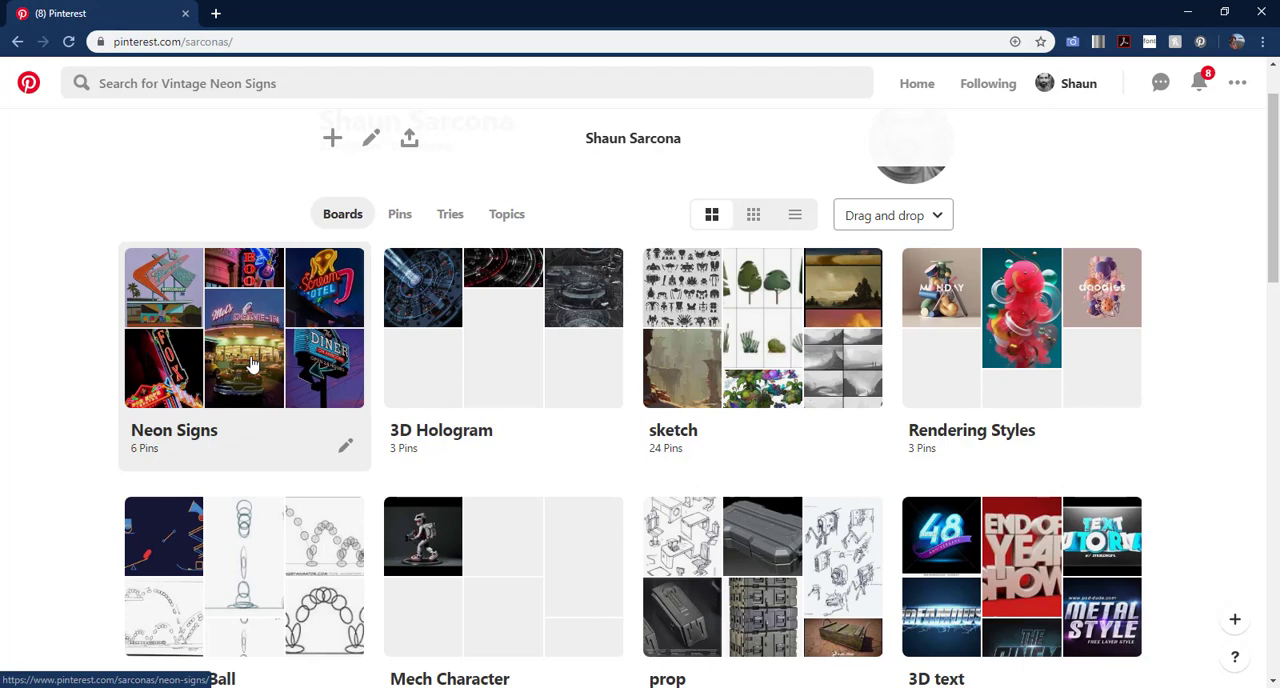
{"action": "left_click", "coordinate": [252, 365]}
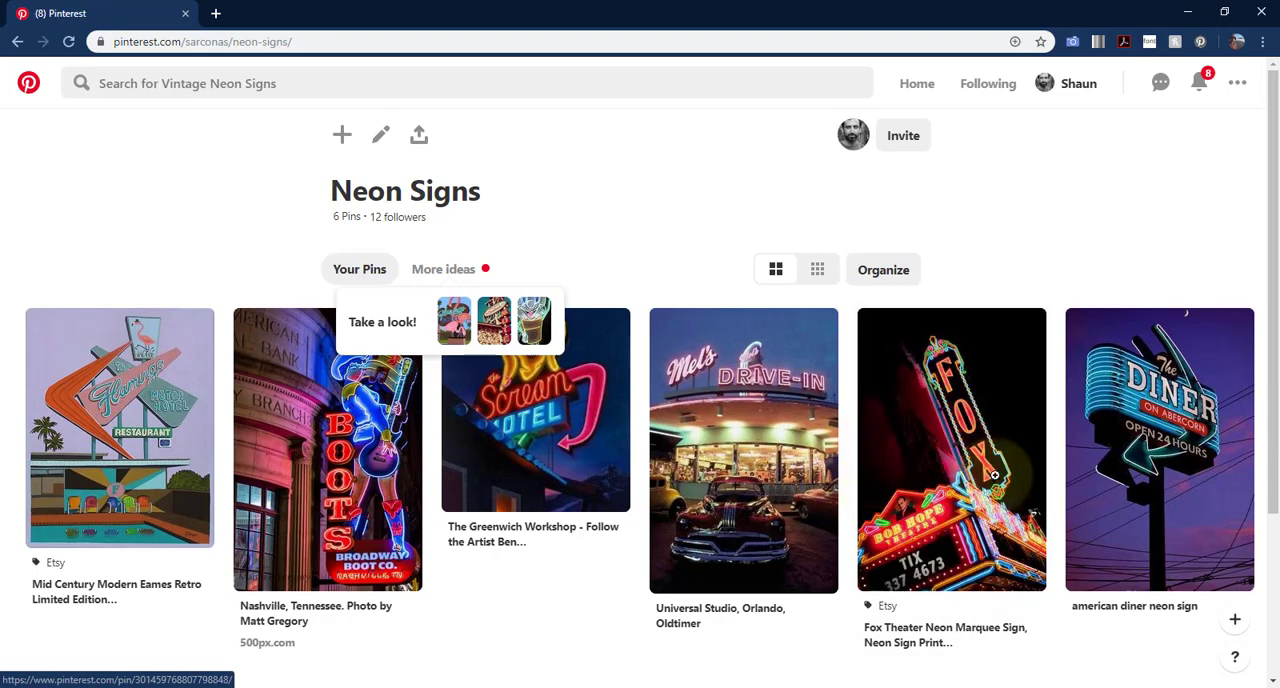
{"action": "scroll", "coordinate": [1086, 476], "scroll_direction": "down", "scroll_amount": 2}
{"action": "scroll", "coordinate": [1086, 476], "scroll_direction": "up", "scroll_amount": 3}
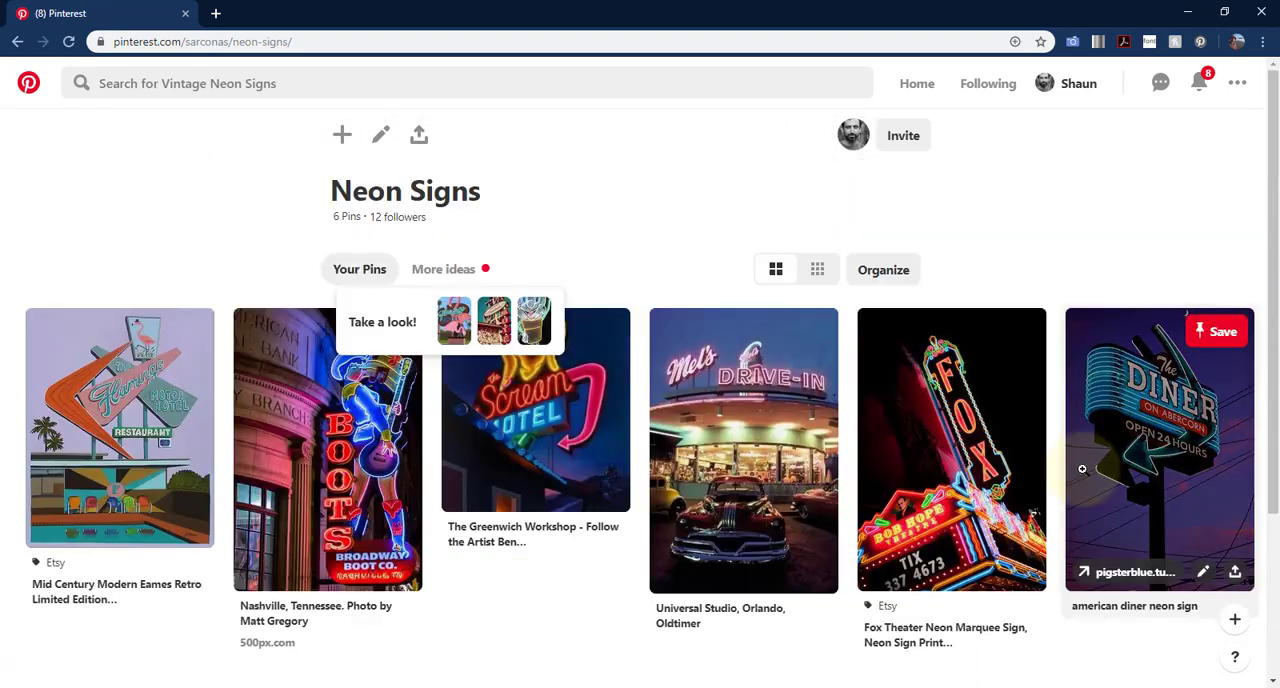
- Return to the board overview, open the environment board and look through its concept art pins
{"action": "key", "text": "alt+Left"}
{"action": "scroll", "coordinate": [597, 368], "scroll_direction": "down", "scroll_amount": 4}
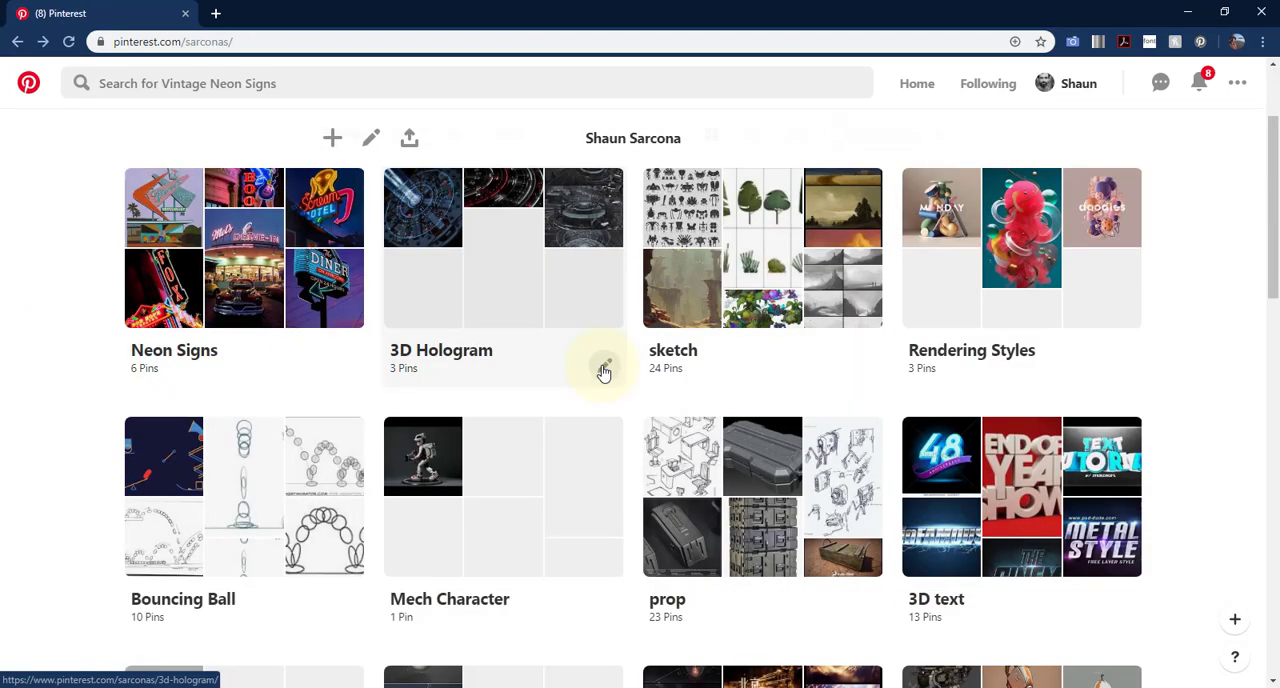
{"action": "scroll", "coordinate": [960, 413], "scroll_direction": "down", "scroll_amount": 2}
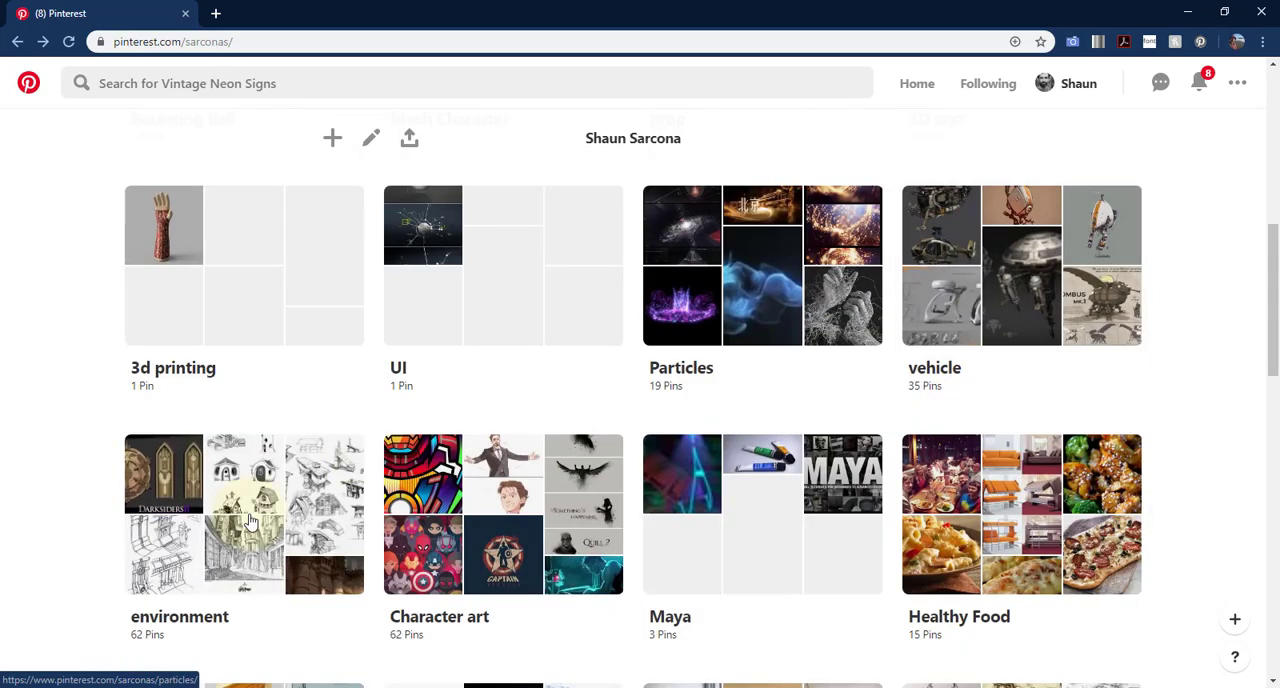
{"action": "left_click", "coordinate": [203, 491]}
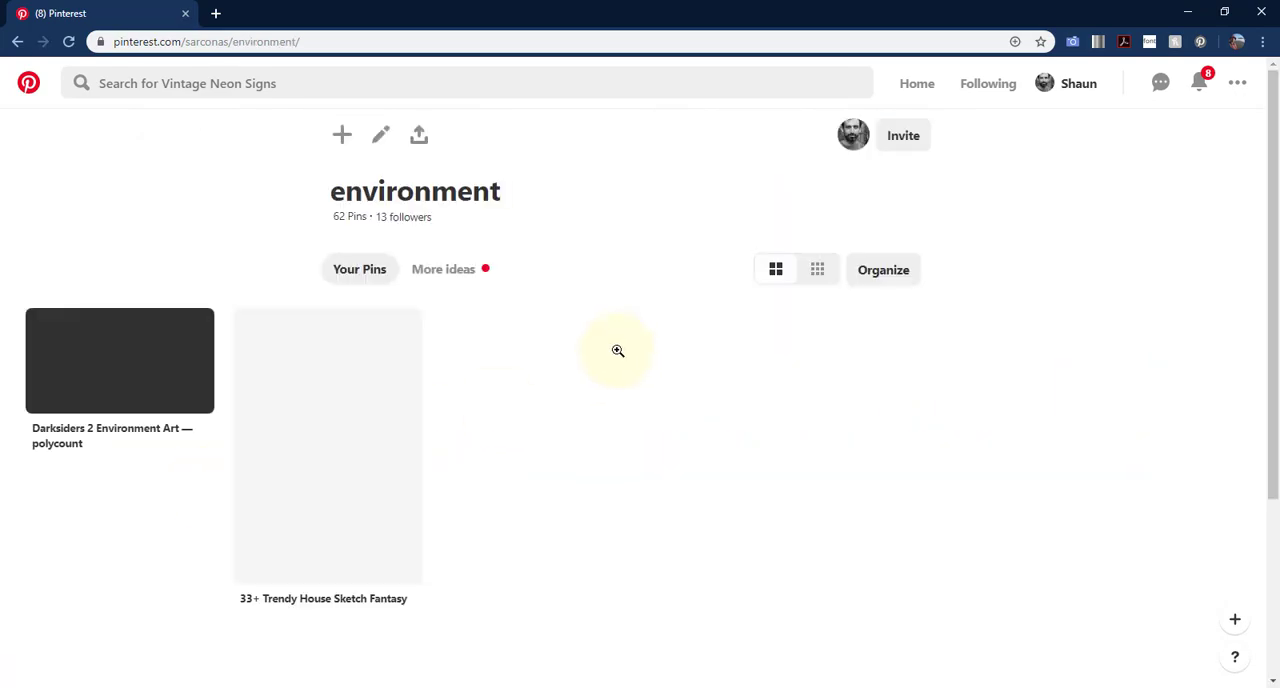
{"action": "scroll", "coordinate": [668, 399], "scroll_direction": "down", "scroll_amount": 3}
{"action": "scroll", "coordinate": [670, 398], "scroll_direction": "down", "scroll_amount": 12}
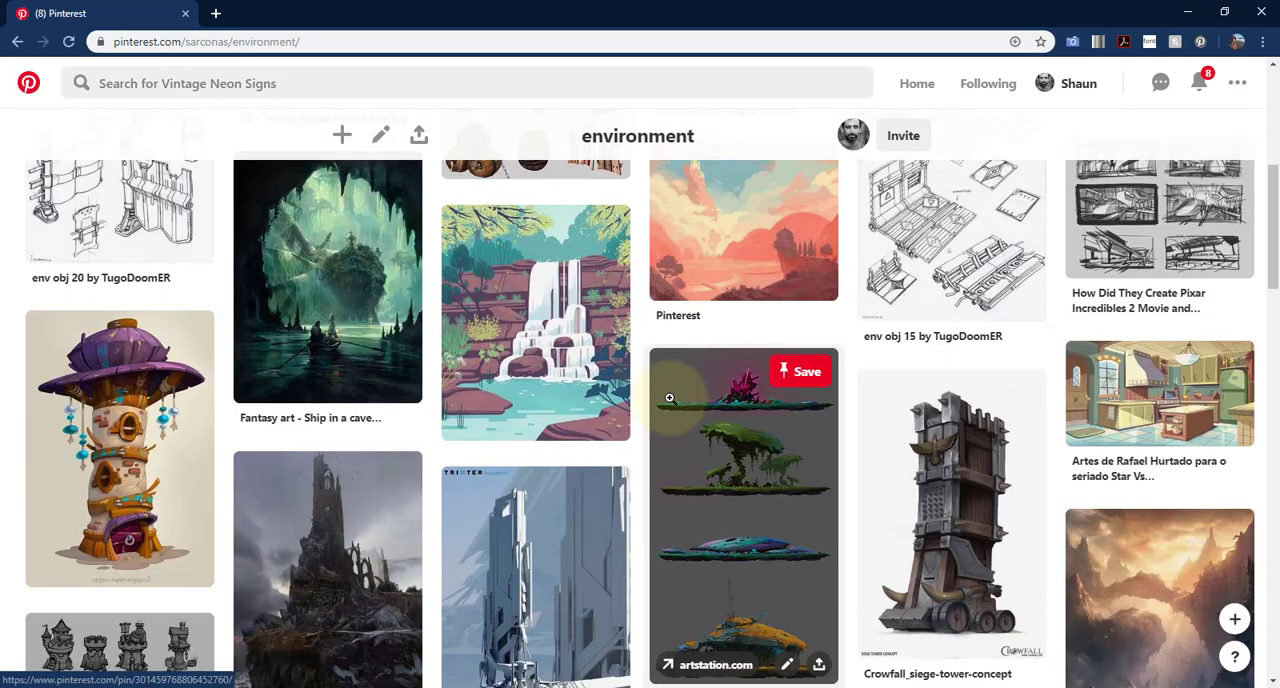
{"action": "scroll", "coordinate": [670, 398], "scroll_direction": "down", "scroll_amount": 15}
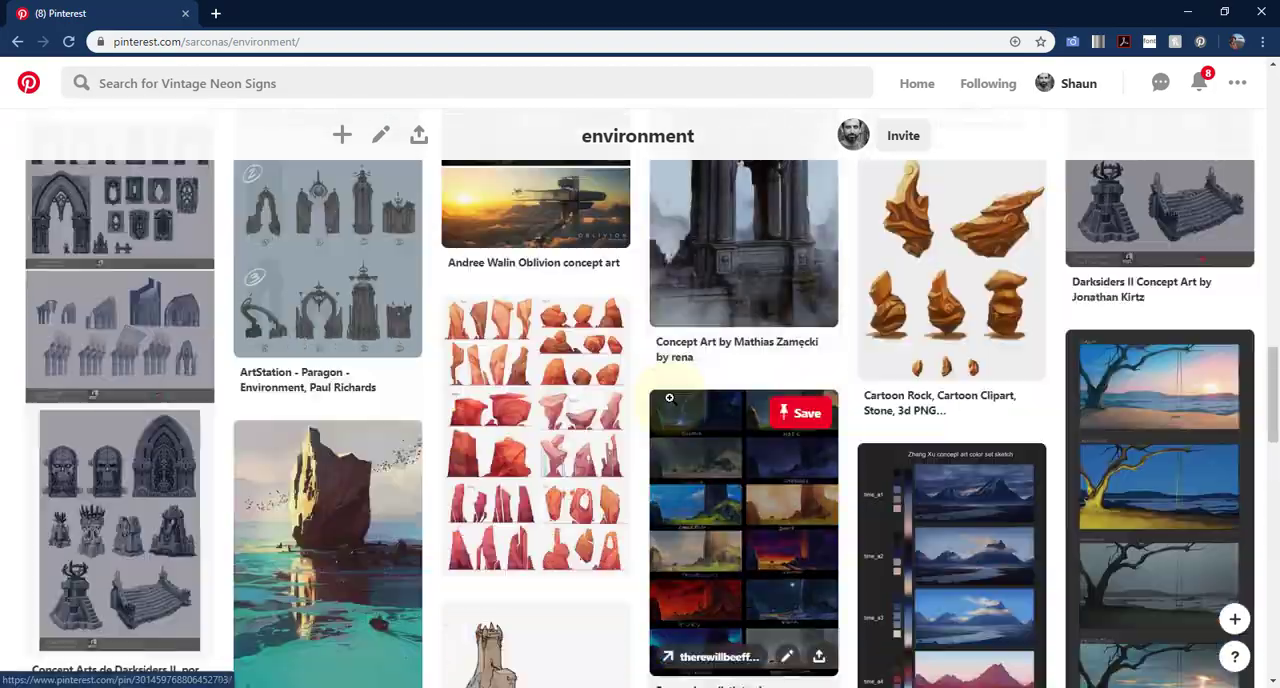
{"action": "scroll", "coordinate": [670, 398], "scroll_direction": "up", "scroll_amount": 20}
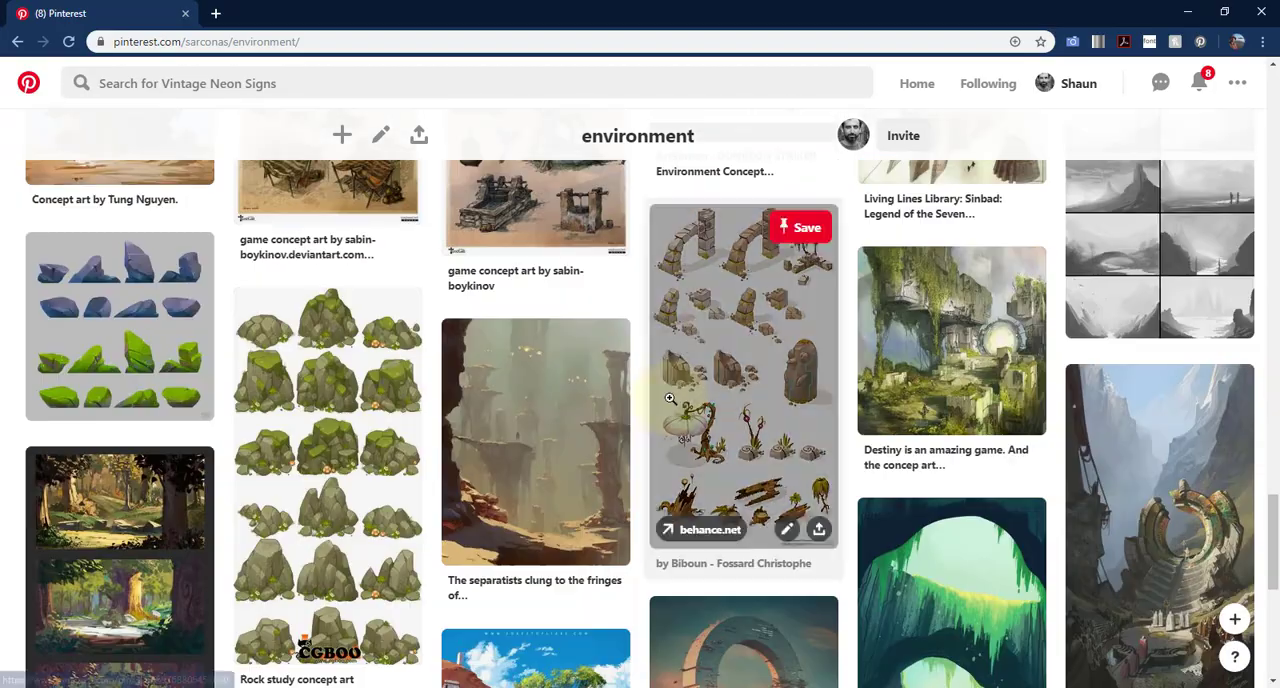
{"action": "scroll", "coordinate": [670, 398], "scroll_direction": "up", "scroll_amount": 3}
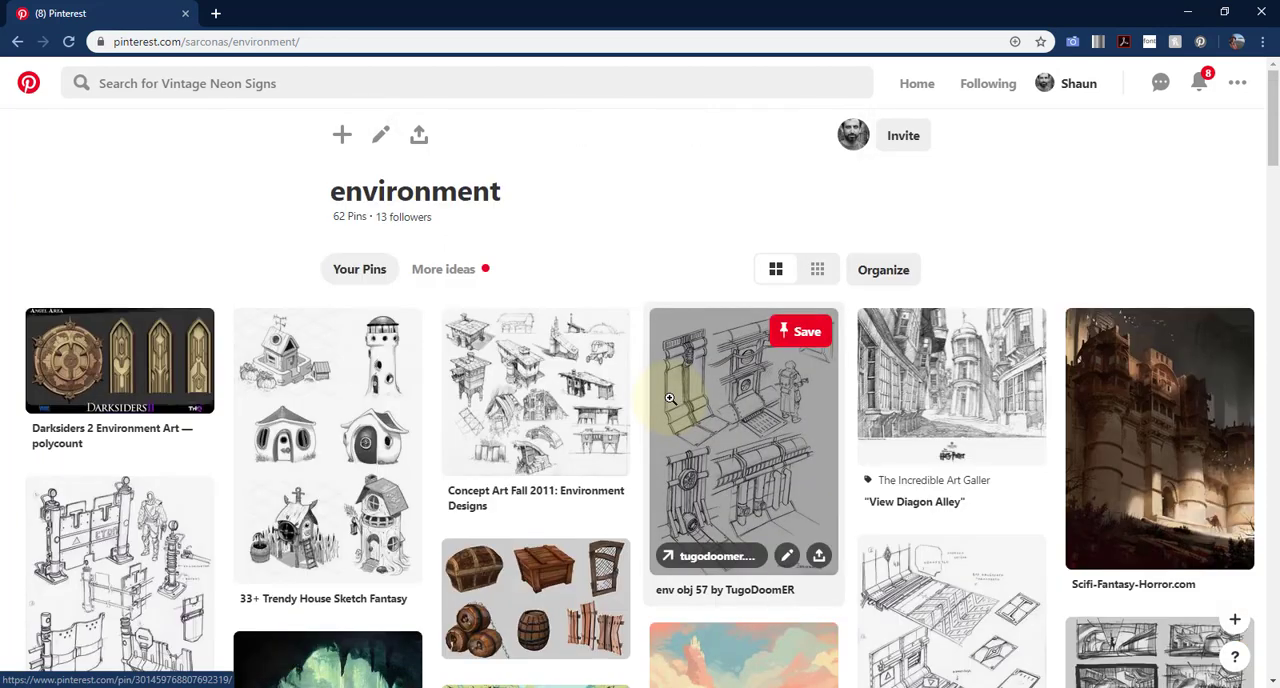
- Select the environment board's web address and examine the board's pins once more
{"action": "left_click", "coordinate": [351, 40]}
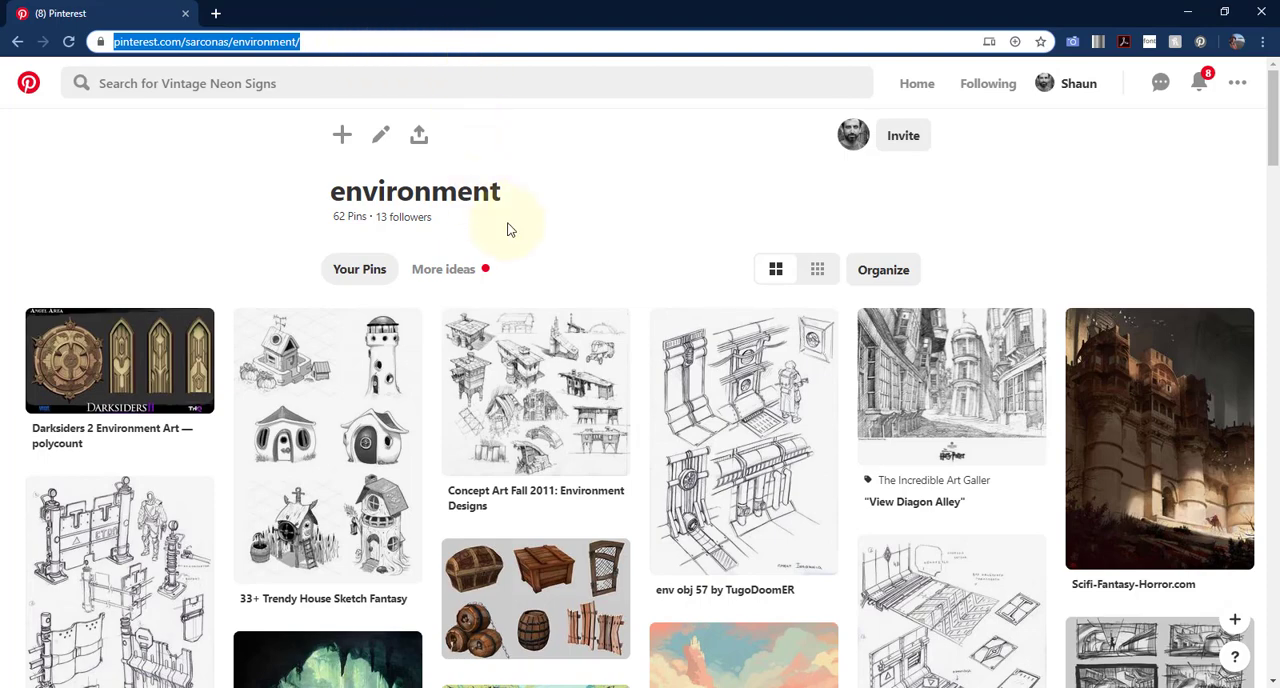
{"action": "scroll", "coordinate": [650, 300], "scroll_direction": "down", "scroll_amount": 3}
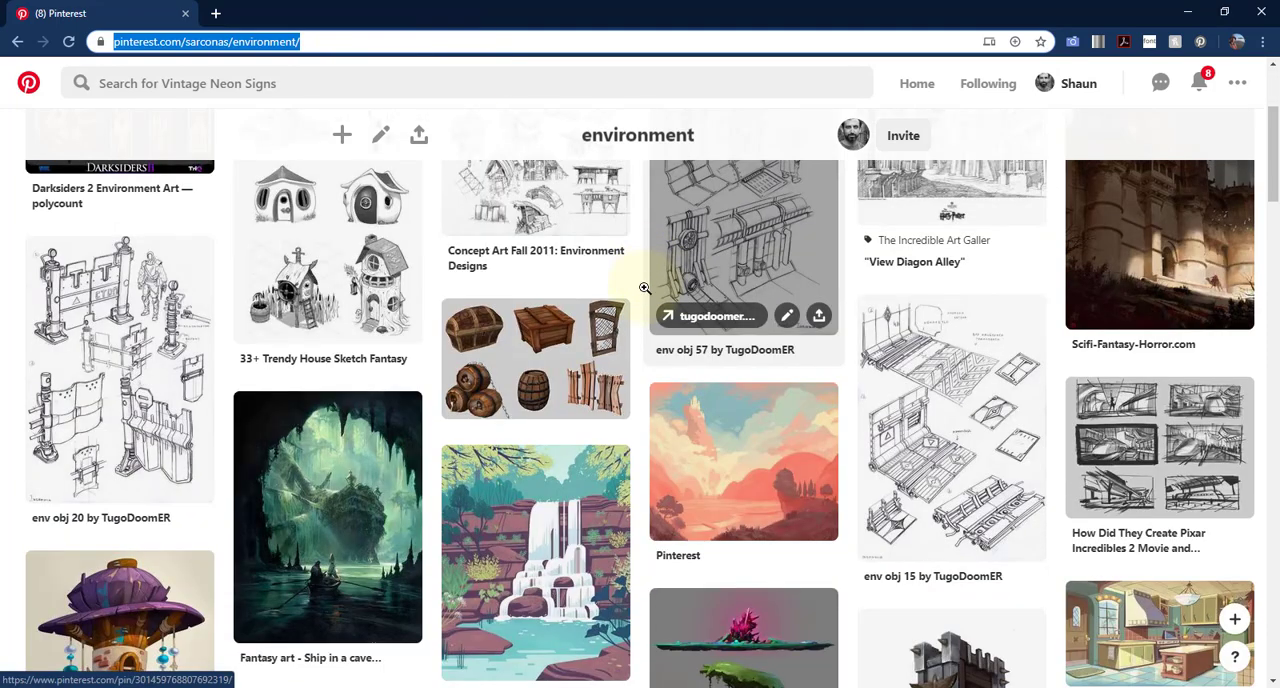
{"action": "mouse_move", "coordinate": [670, 383]}
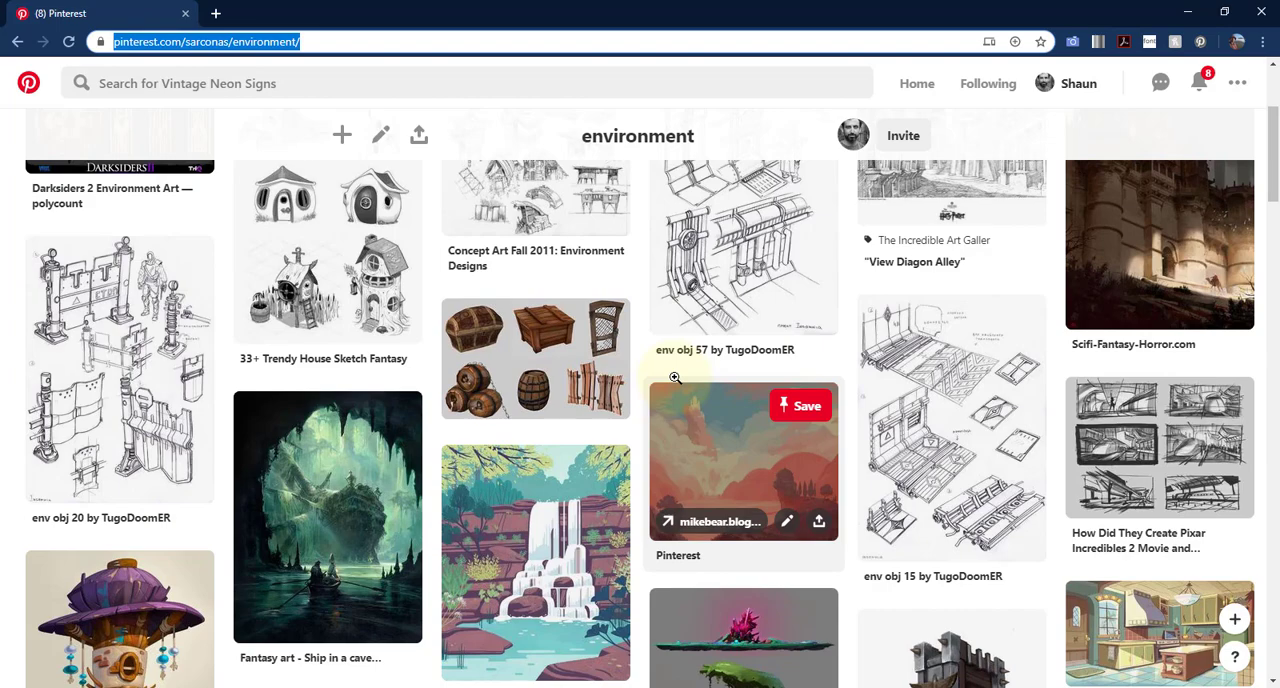
{"action": "scroll", "coordinate": [675, 377], "scroll_direction": "down", "scroll_amount": 5}
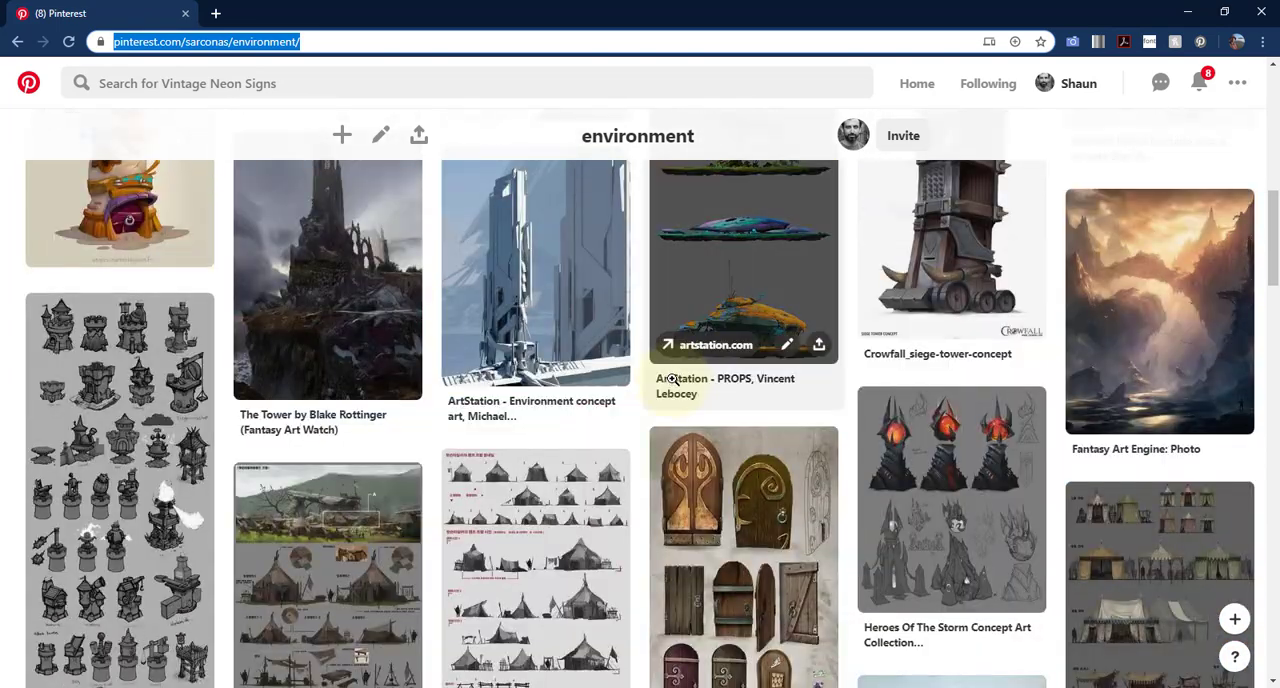
{"action": "scroll", "coordinate": [672, 380], "scroll_direction": "down", "scroll_amount": 10}
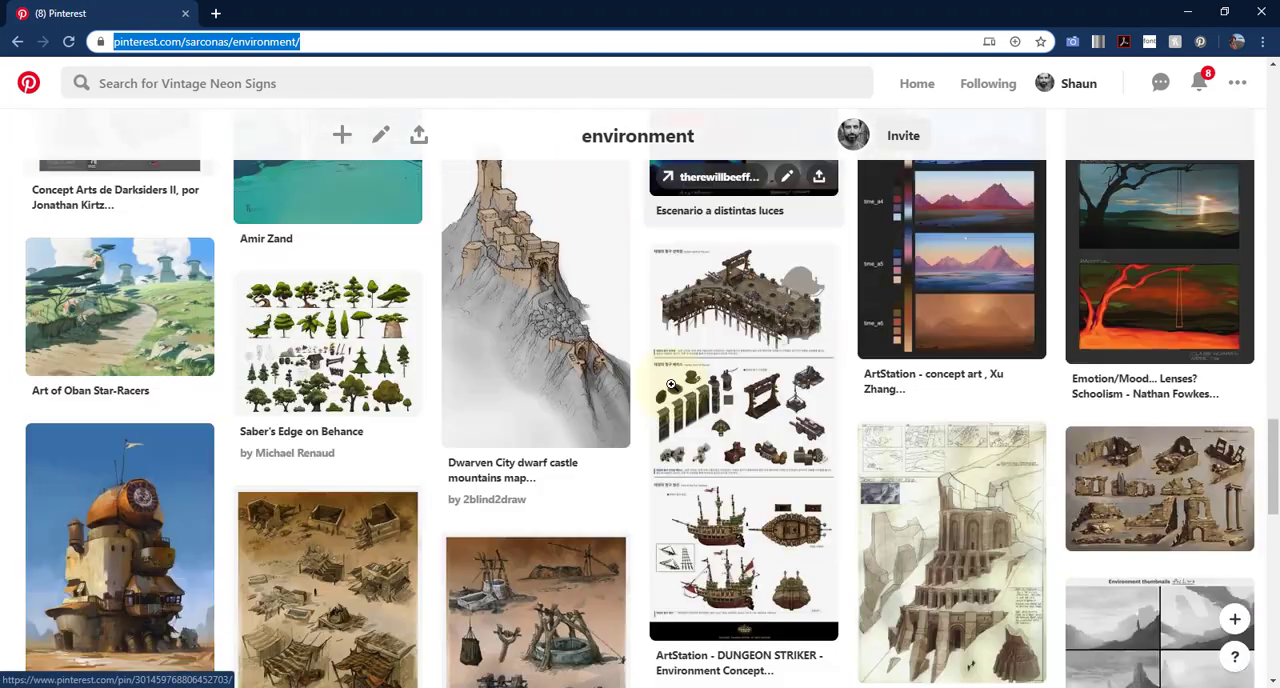
{"action": "scroll", "coordinate": [670, 385], "scroll_direction": "down", "scroll_amount": 5}
- Go back to the board overview and open the Character art board to view its pins
{"action": "key", "text": "alt+Left"}
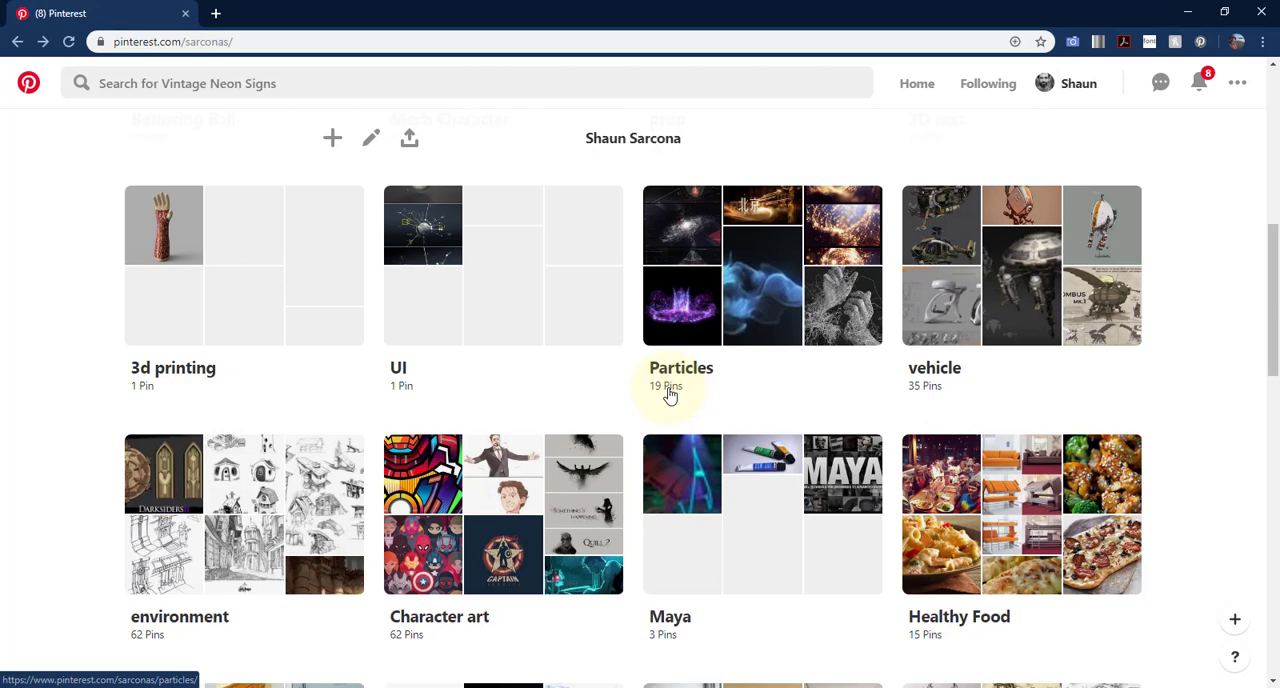
{"action": "left_click", "coordinate": [535, 511]}
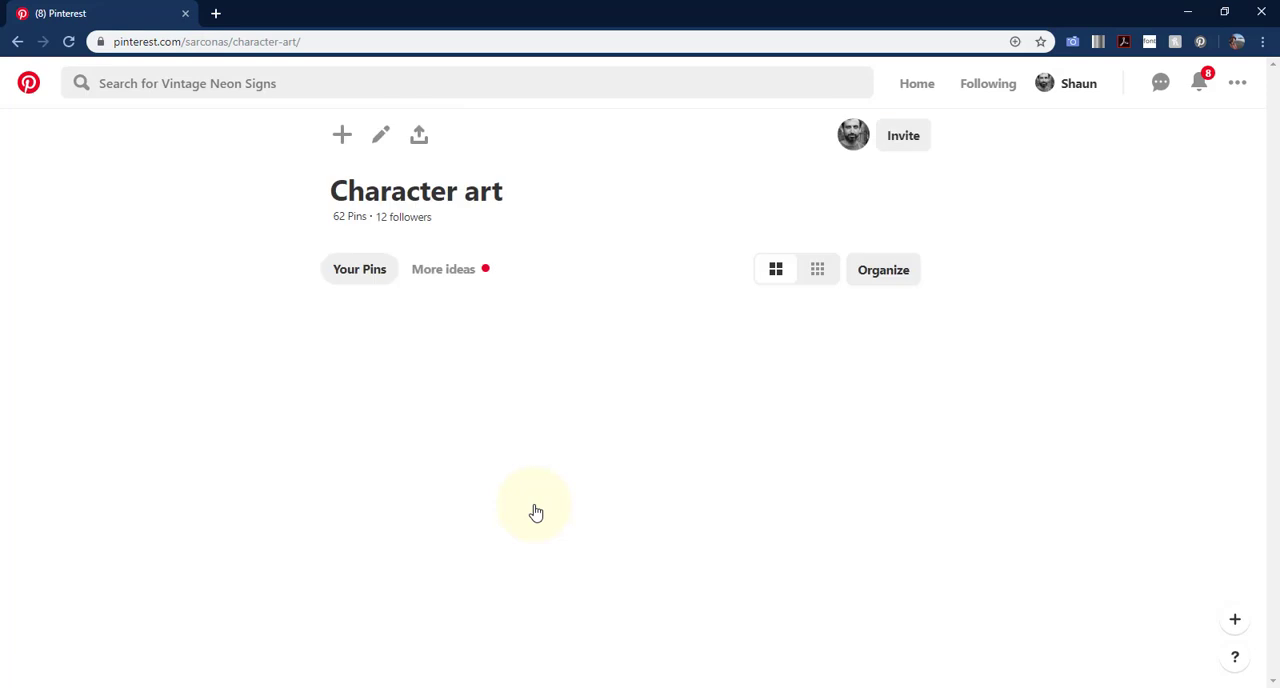
{"action": "scroll", "coordinate": [534, 506], "scroll_direction": "down", "scroll_amount": 2}
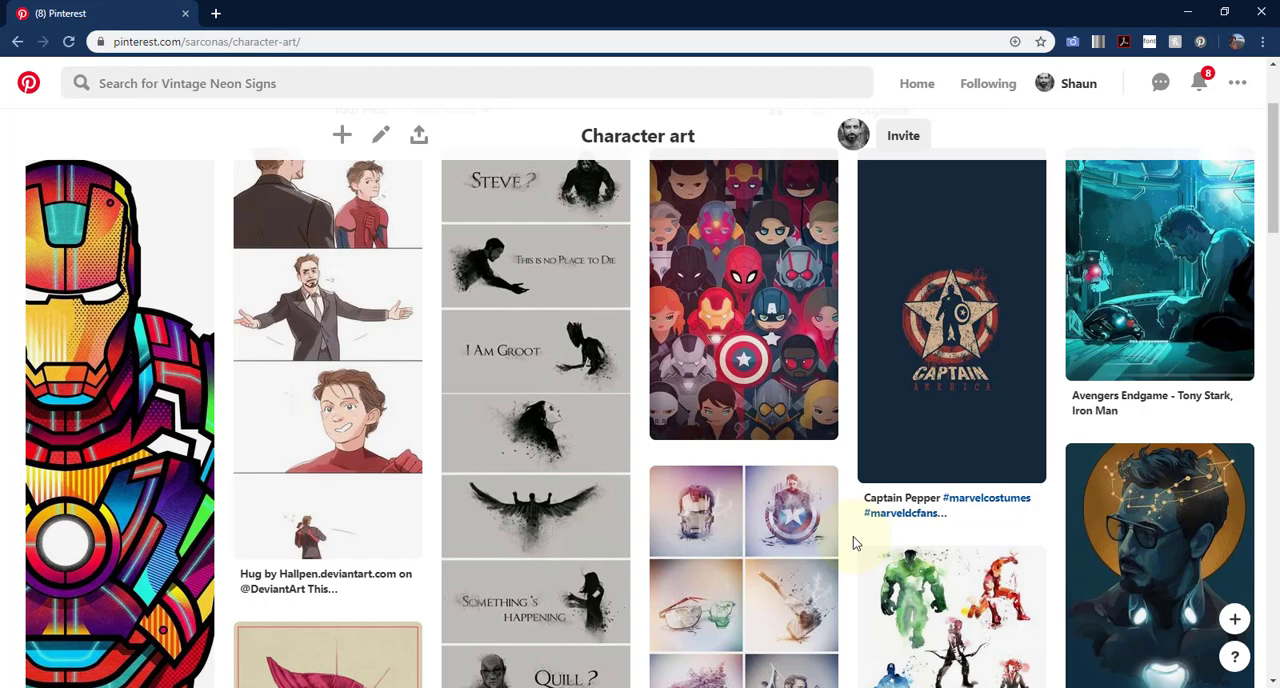
- Return to the board overview and examine all remaining boards down to the last one
{"action": "scroll", "coordinate": [853, 536], "scroll_direction": "down", "scroll_amount": 15}
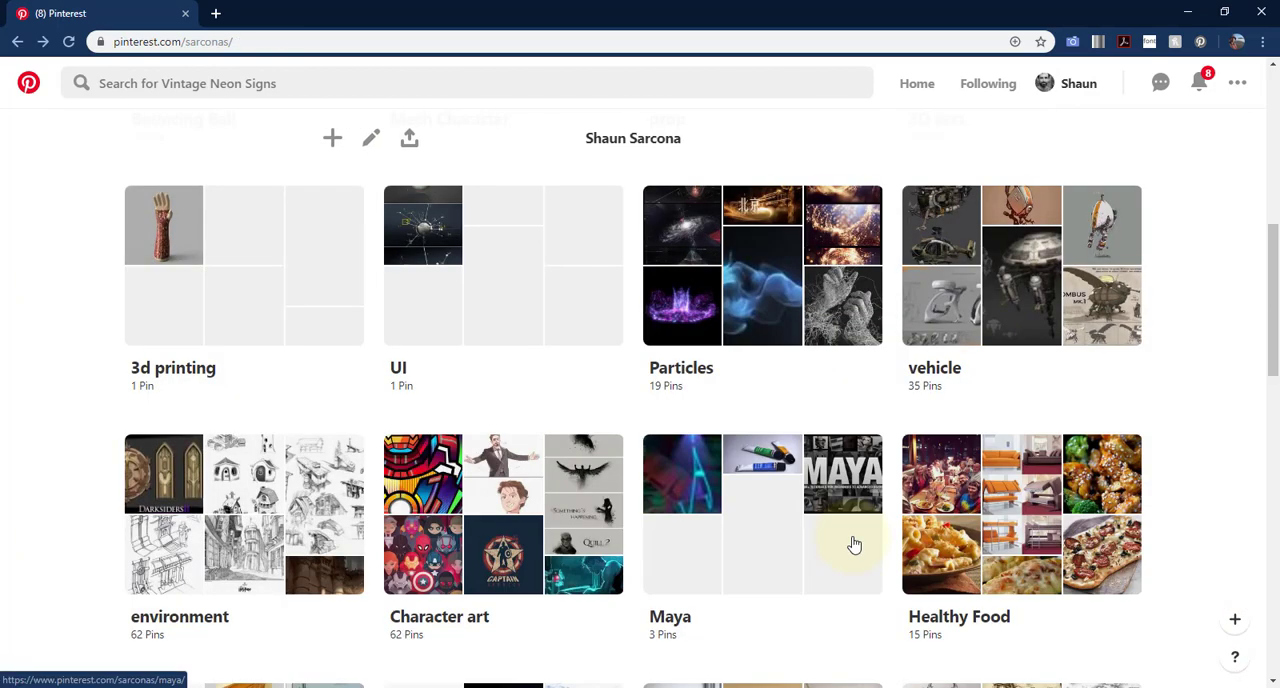
{"action": "scroll", "coordinate": [853, 544], "scroll_direction": "down", "scroll_amount": 3}
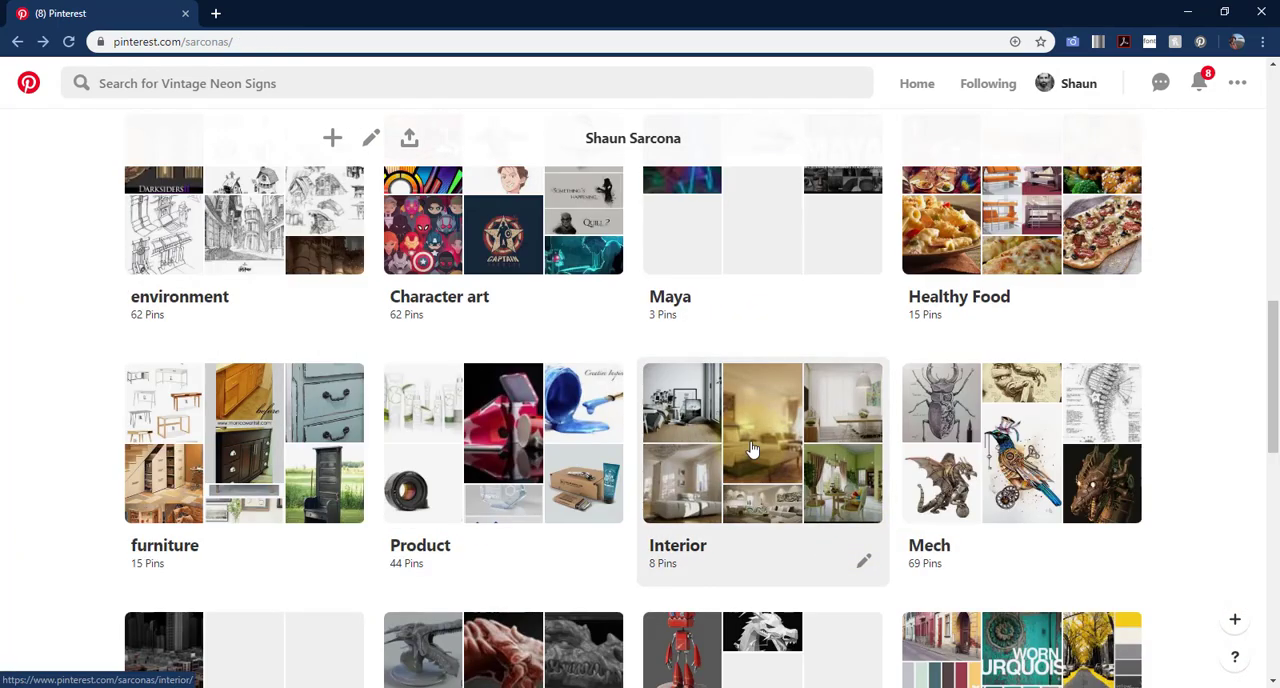
{"action": "scroll", "coordinate": [170, 435], "scroll_direction": "down", "scroll_amount": 2}
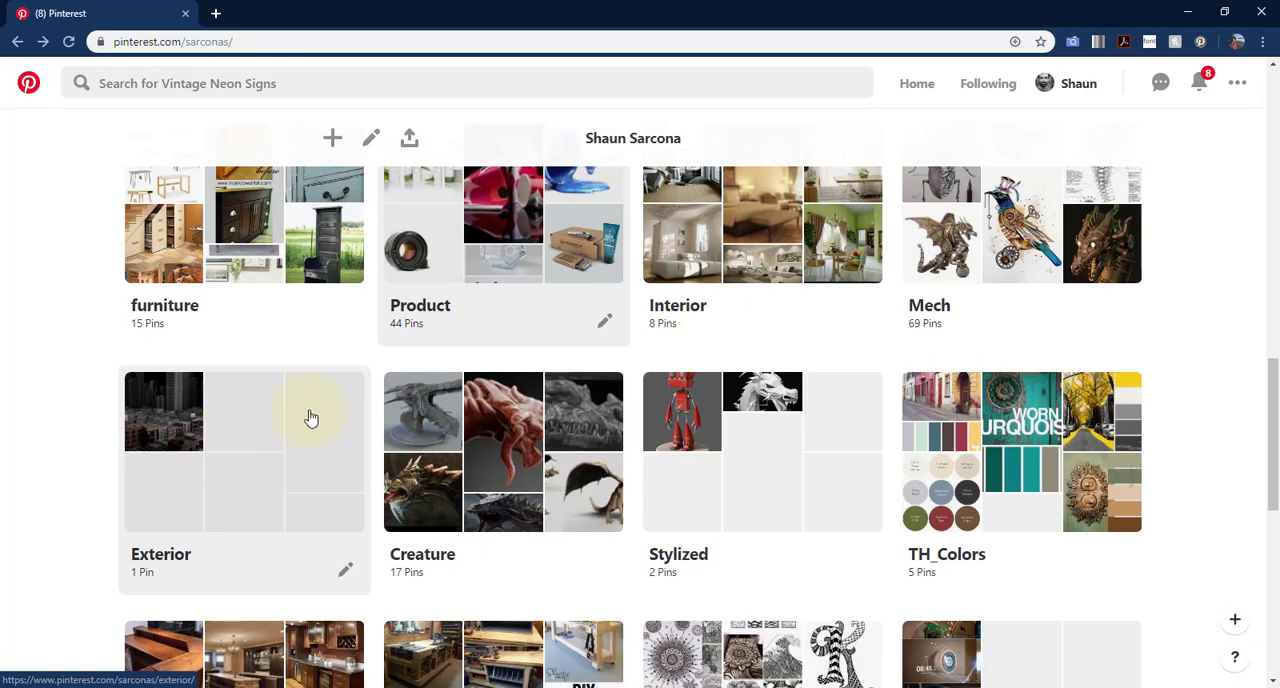
{"action": "scroll", "coordinate": [654, 429], "scroll_direction": "down", "scroll_amount": 4}
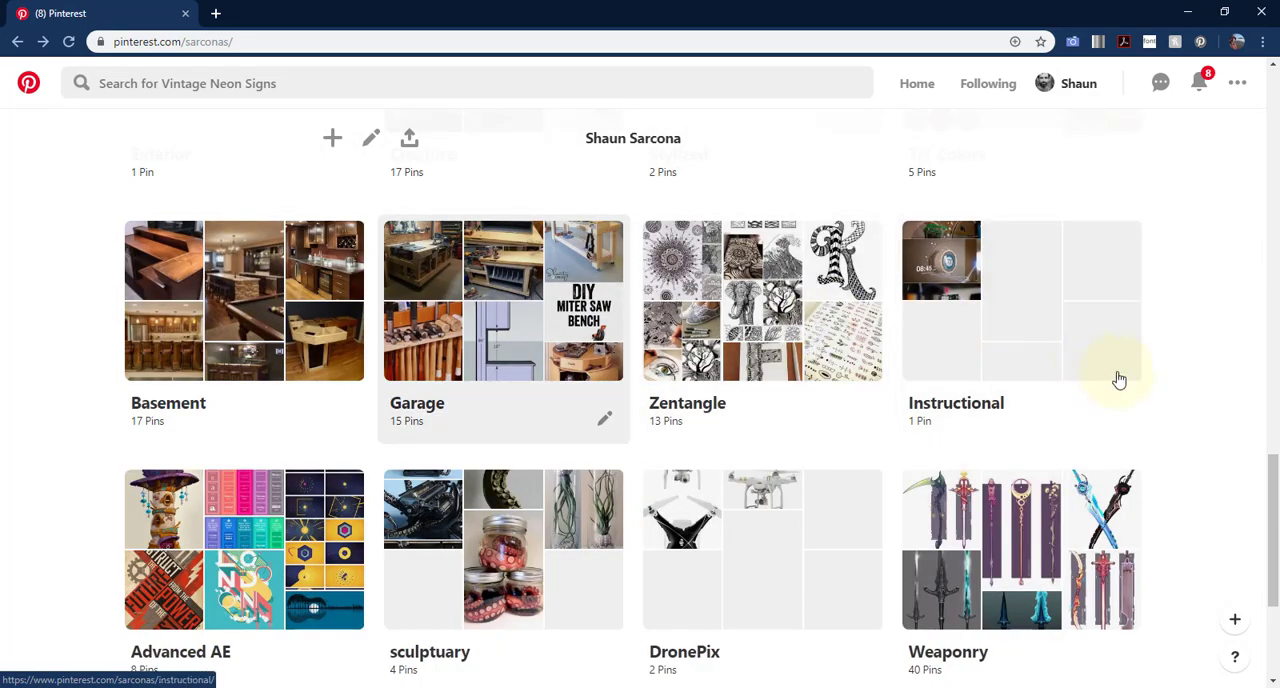
{"action": "scroll", "coordinate": [877, 398], "scroll_direction": "down", "scroll_amount": 2}
{"action": "scroll", "coordinate": [300, 430], "scroll_direction": "down", "scroll_amount": 2}
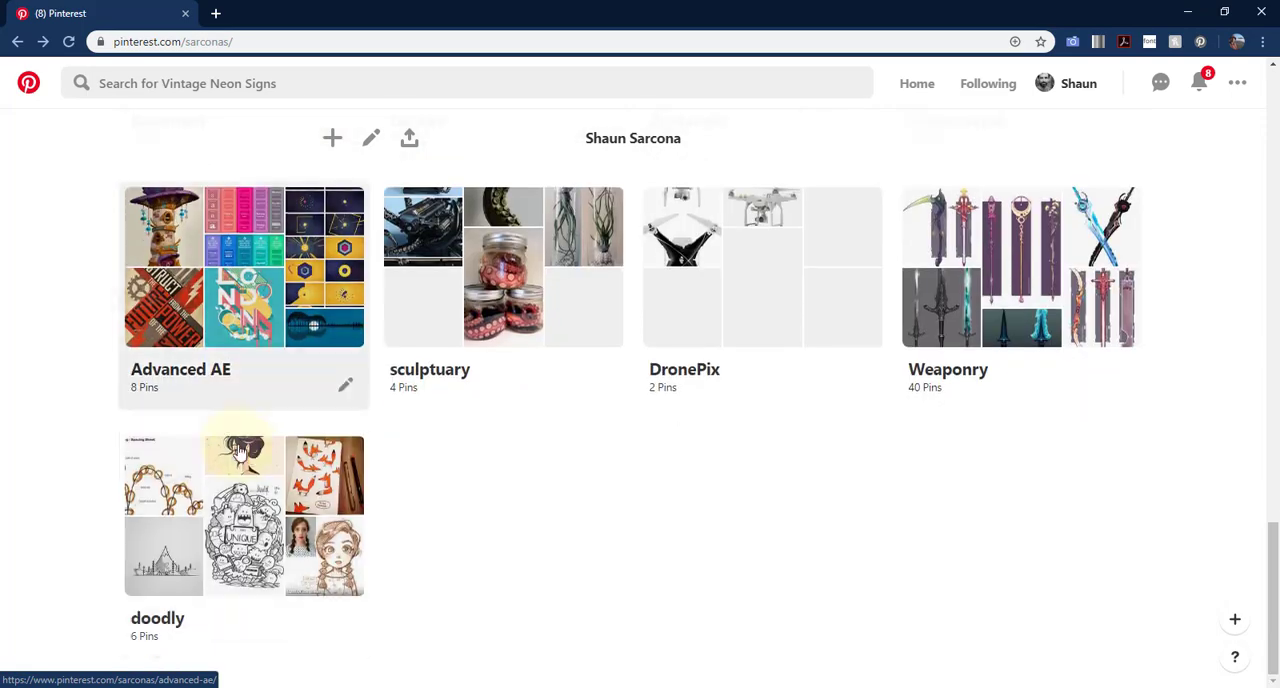
{"action": "scroll", "coordinate": [370, 467], "scroll_direction": "up", "scroll_amount": 20}
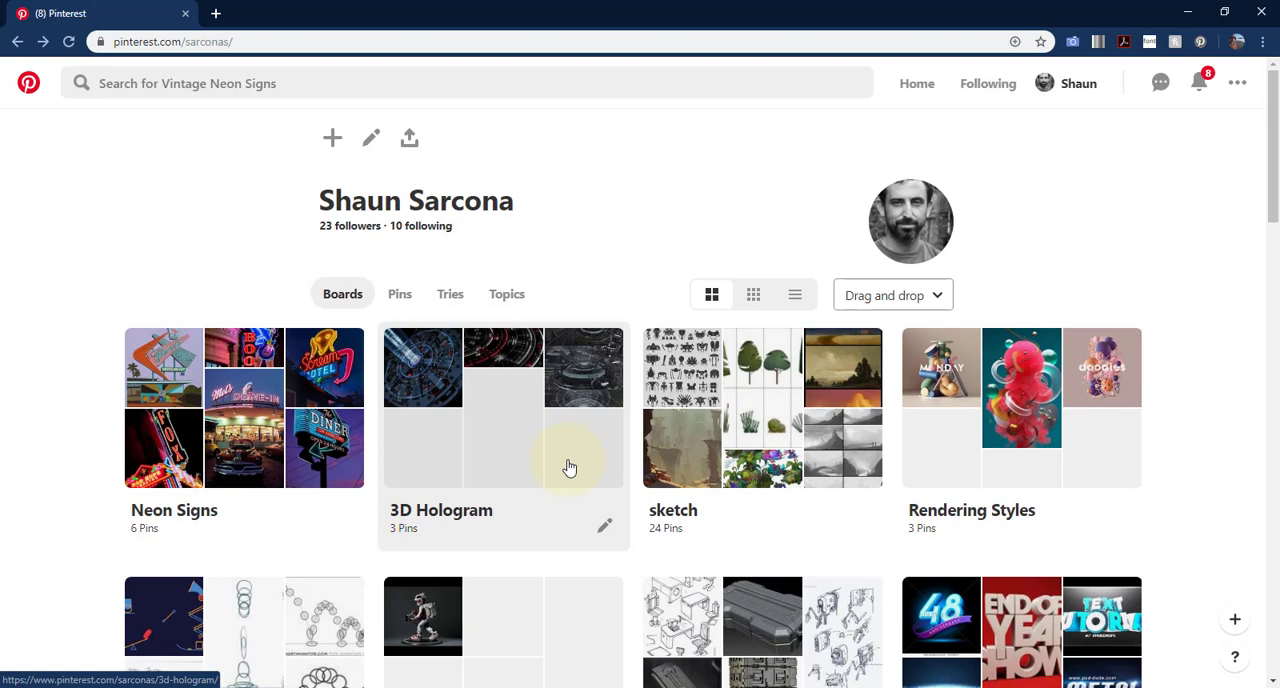
- Open the sketch board and view its pin of black-and-white building sketches in detail, returning to the board
{"action": "left_click", "coordinate": [800, 391]}
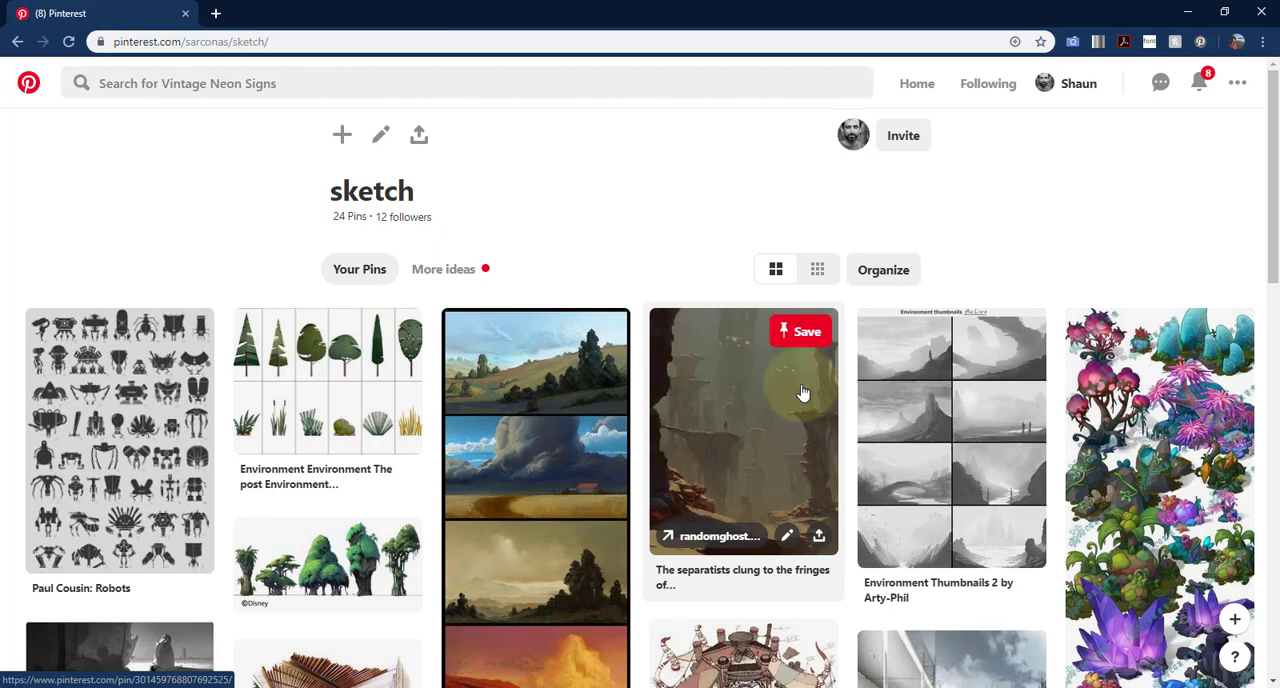
{"action": "scroll", "coordinate": [591, 466], "scroll_direction": "down", "scroll_amount": 4}
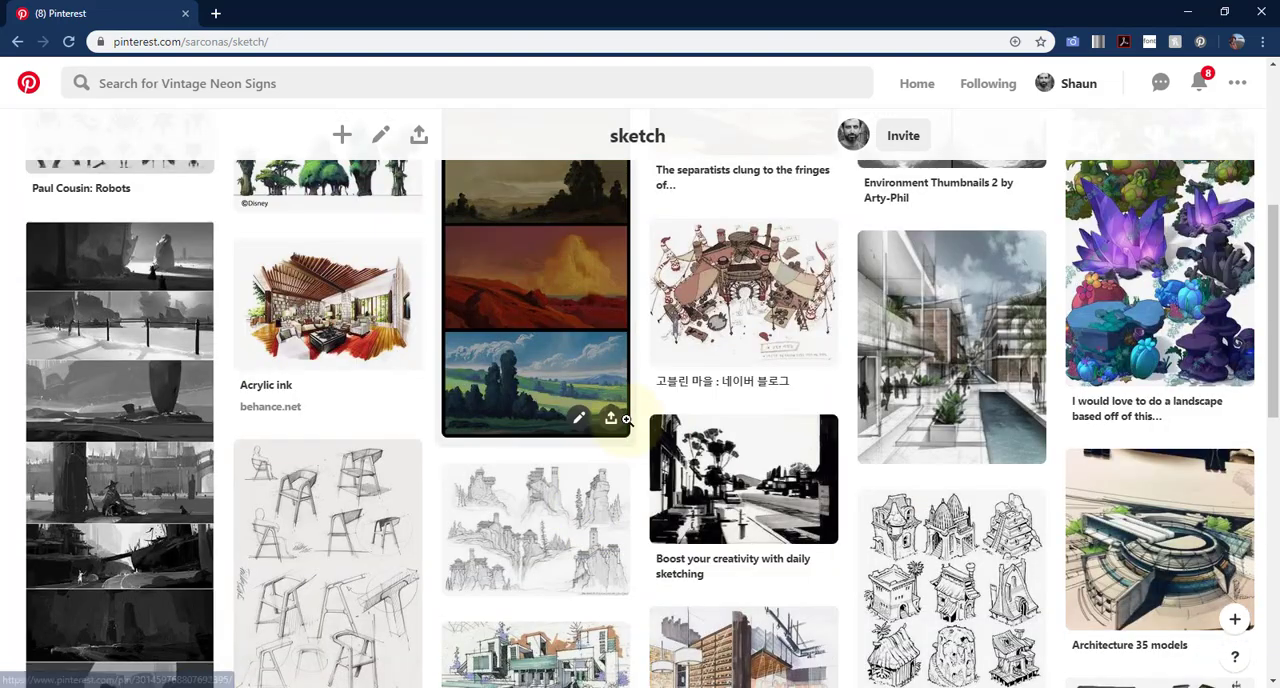
{"action": "scroll", "coordinate": [700, 430], "scroll_direction": "down", "scroll_amount": 2}
{"action": "left_click", "coordinate": [965, 463]}
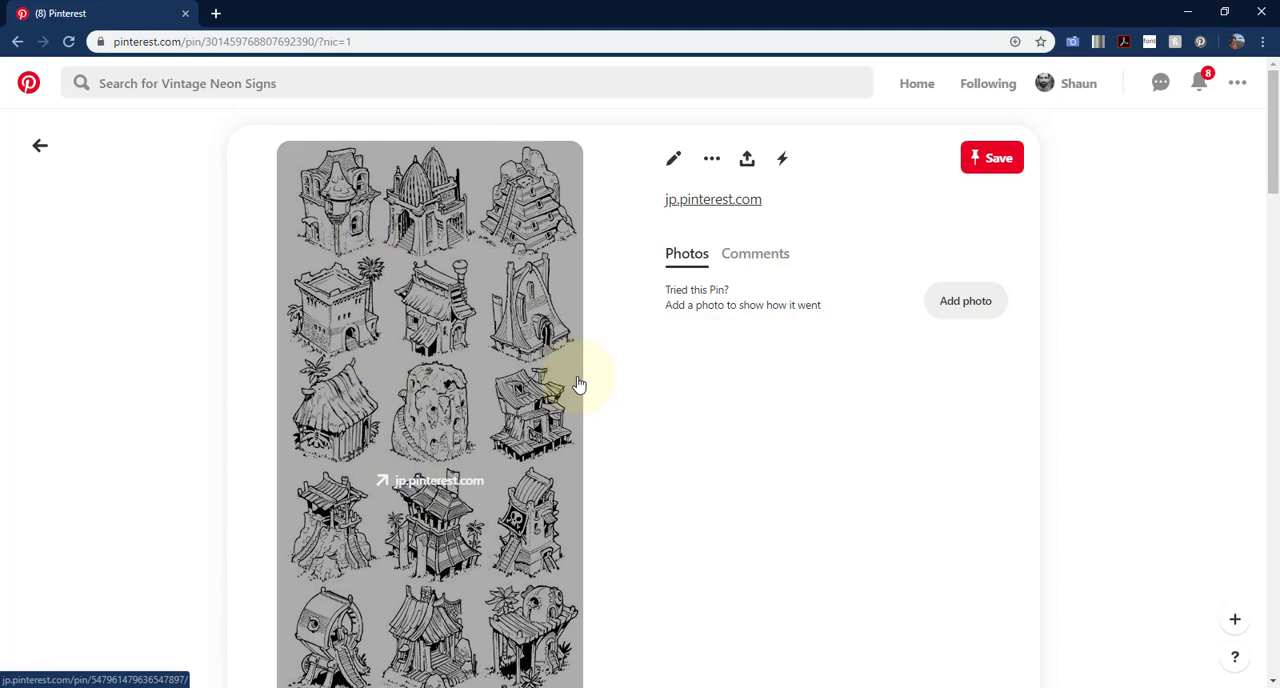
{"action": "key", "text": "alt+Left"}
- View the chair sketches pin, return to the sketch board and open the "Drawing cartoon comic animation 32+ ideas for 2019" pin
{"action": "left_click", "coordinate": [337, 447]}
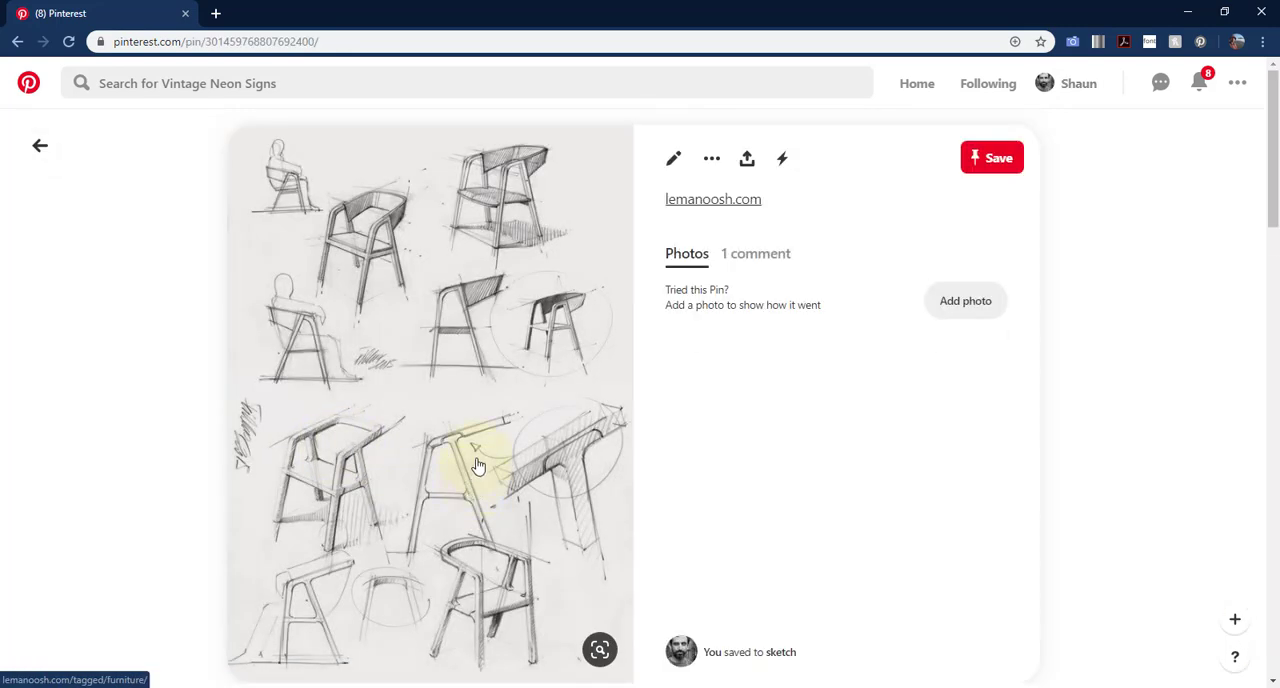
{"action": "key", "text": "alt+Left"}
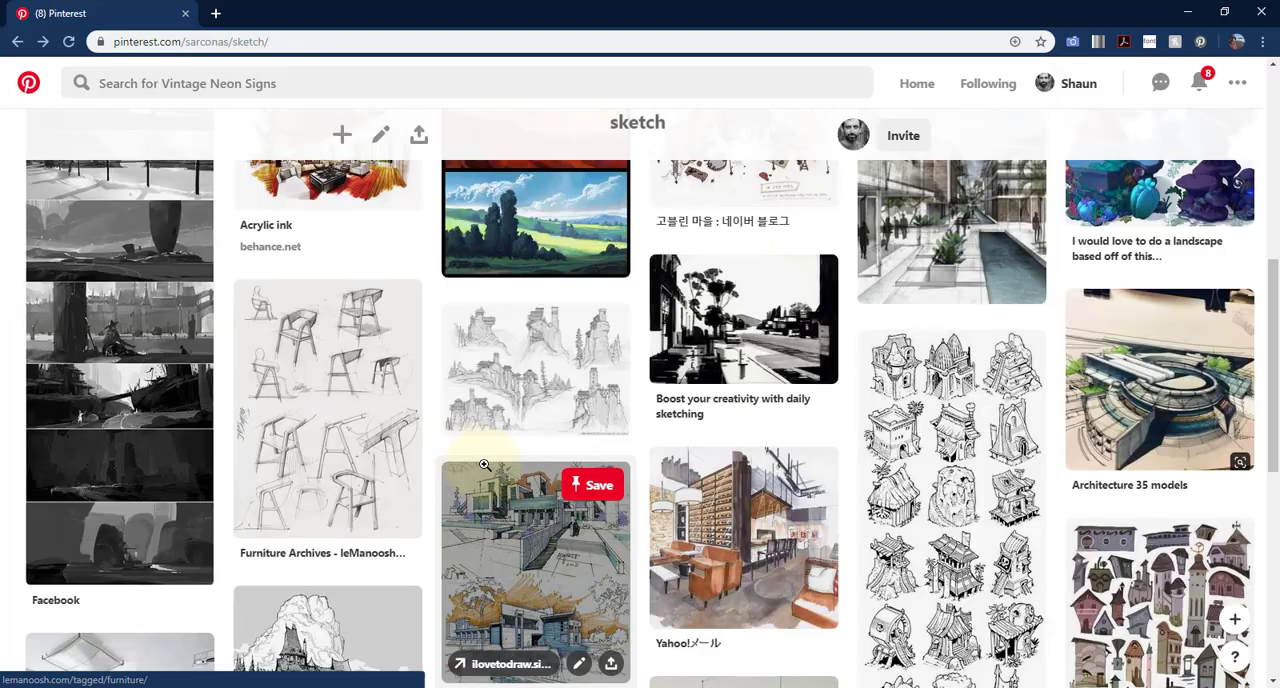
{"action": "scroll", "coordinate": [479, 469], "scroll_direction": "down", "scroll_amount": 2}
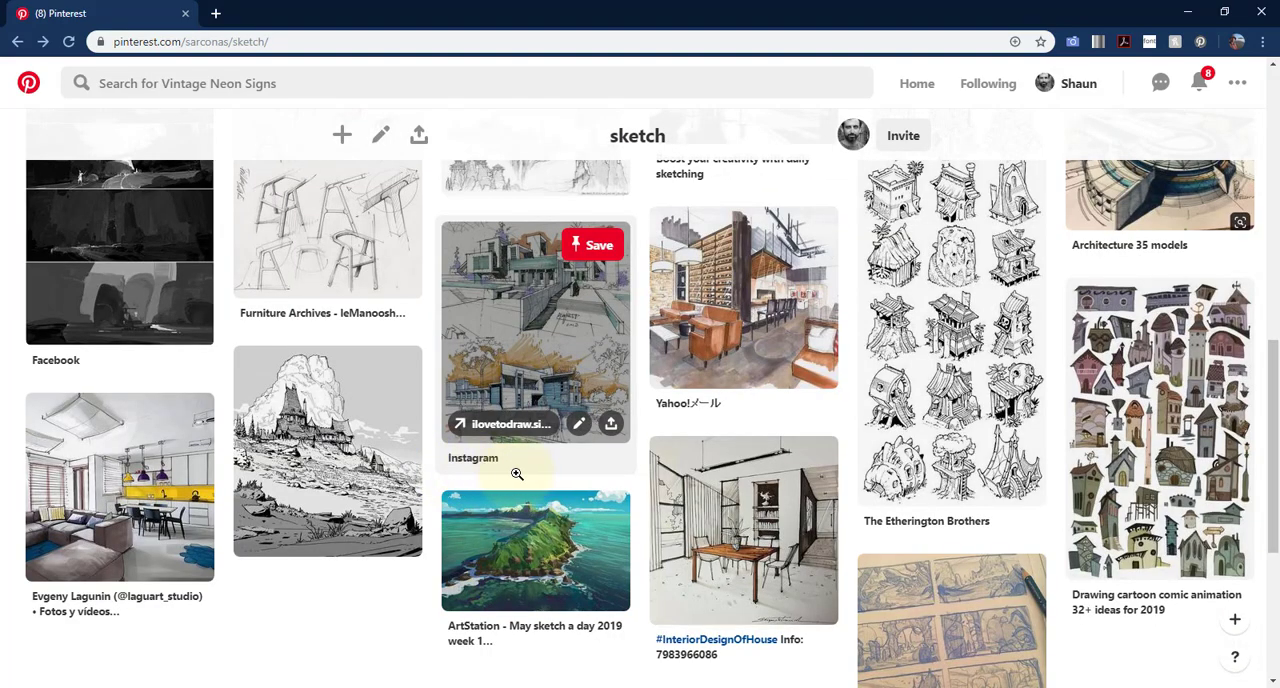
{"action": "left_click", "coordinate": [1132, 410]}
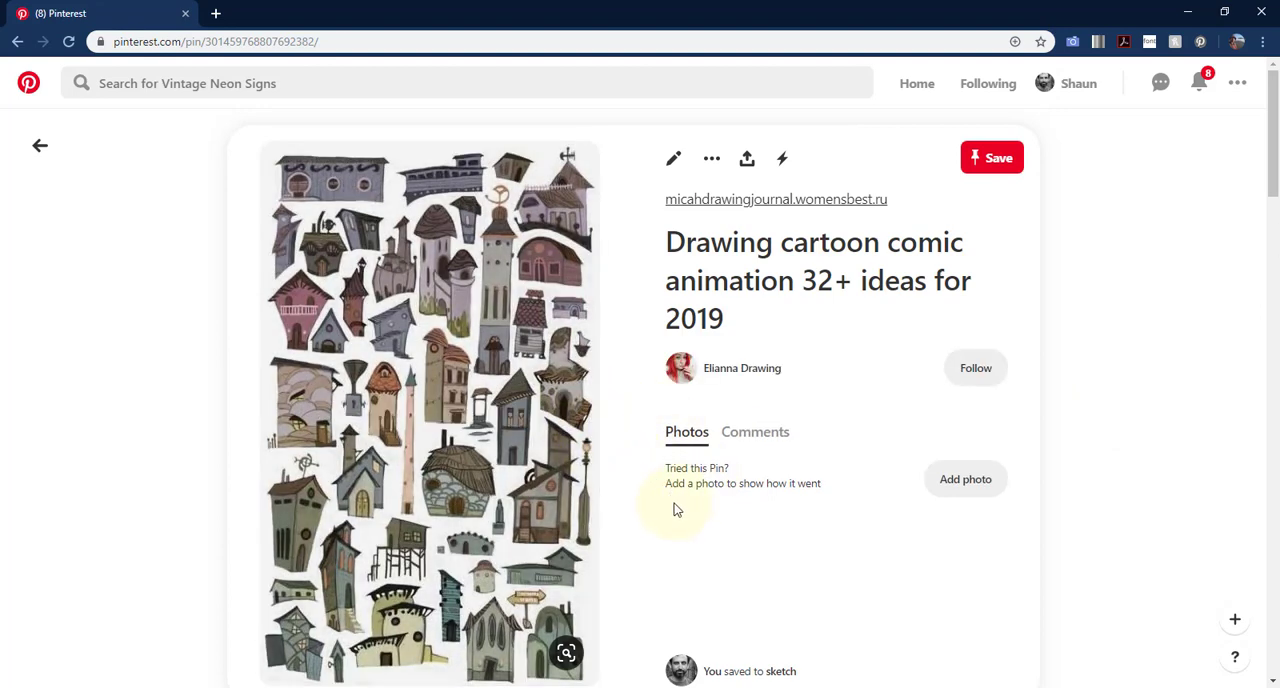
- Return to the sketch board and view its pins down to the last one and back to the first
{"action": "key", "text": "alt+Left"}
{"action": "scroll", "coordinate": [722, 440], "scroll_direction": "down", "scroll_amount": 4}
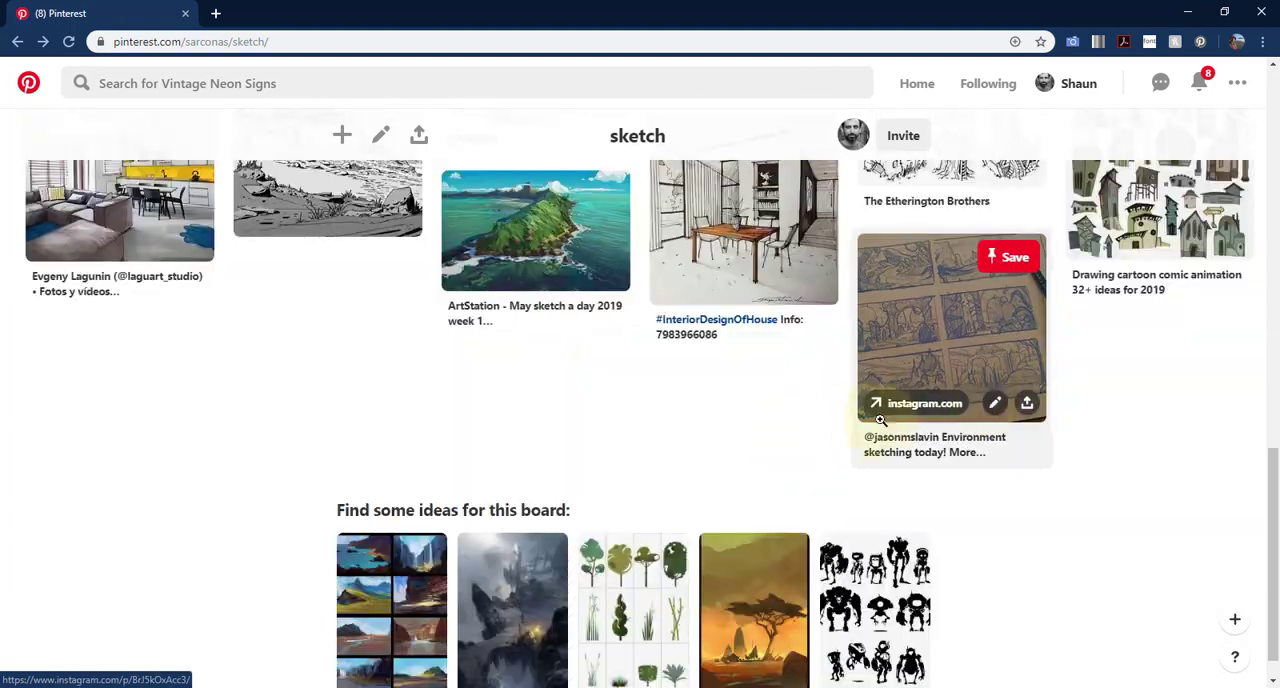
{"action": "scroll", "coordinate": [829, 428], "scroll_direction": "up", "scroll_amount": 10}
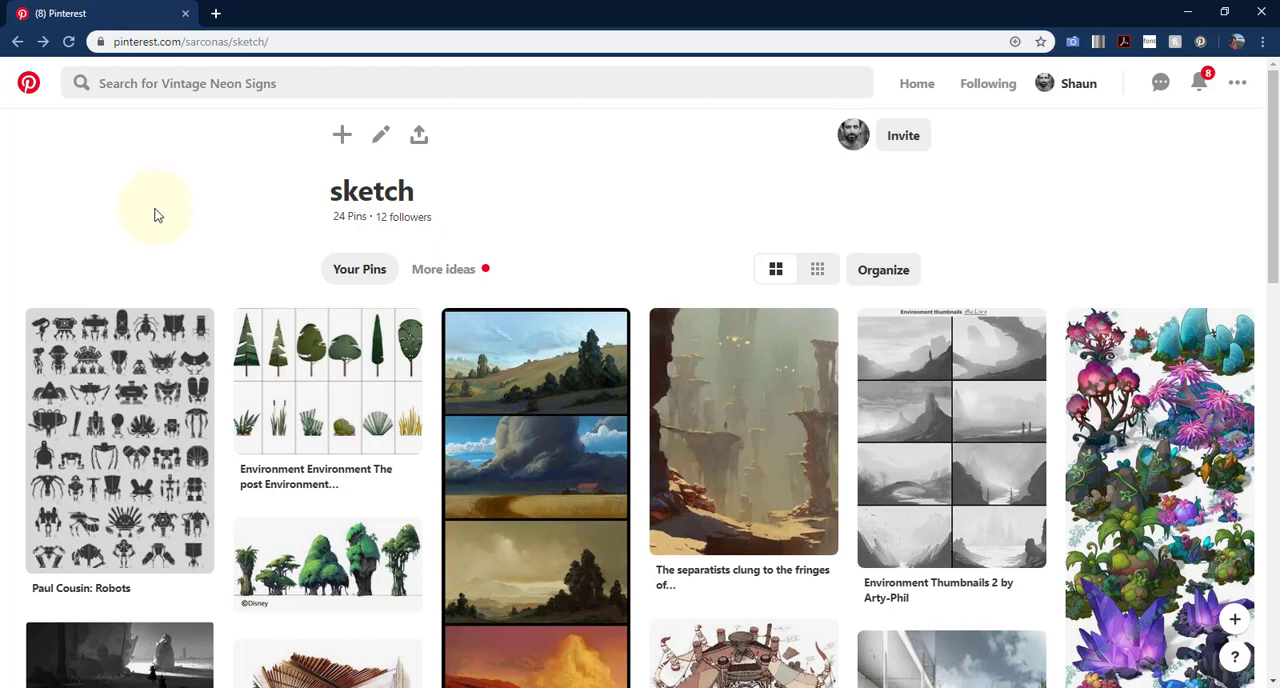
- Open the robot silhouettes pin and browse the similar pins suggested for it
{"action": "left_click", "coordinate": [127, 378]}
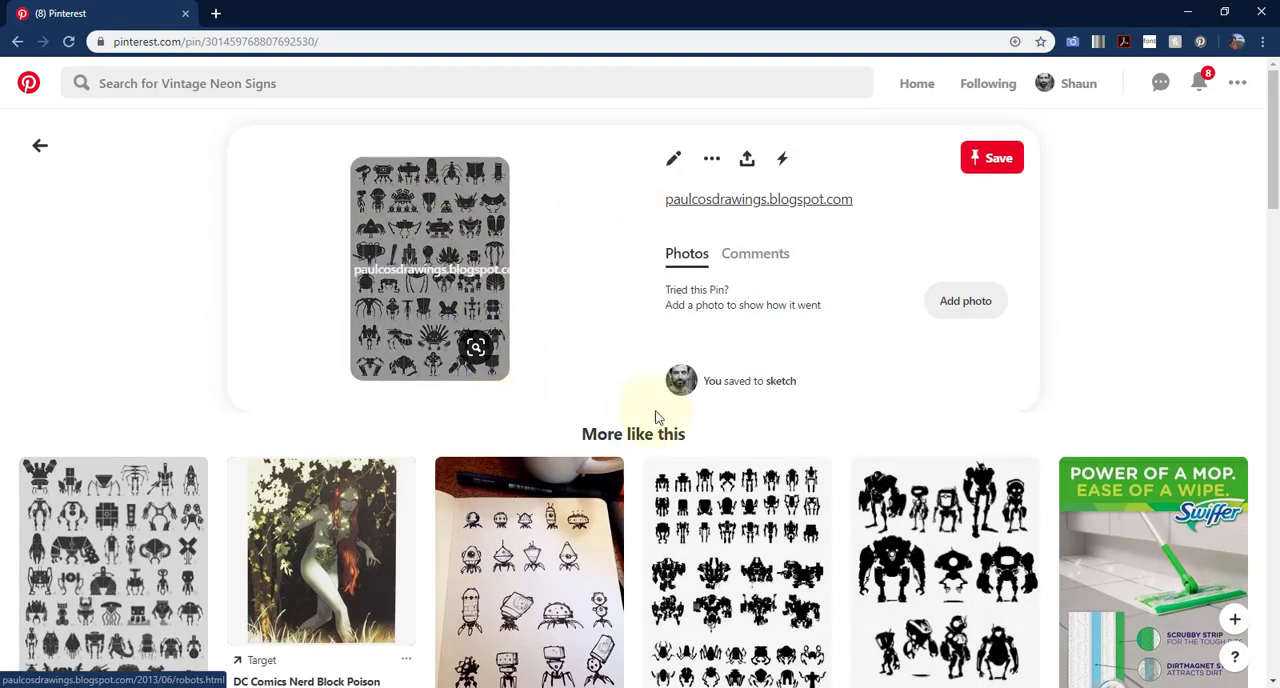
{"action": "scroll", "coordinate": [663, 376], "scroll_direction": "down", "scroll_amount": 5}
{"action": "scroll", "coordinate": [660, 383], "scroll_direction": "down", "scroll_amount": 10}
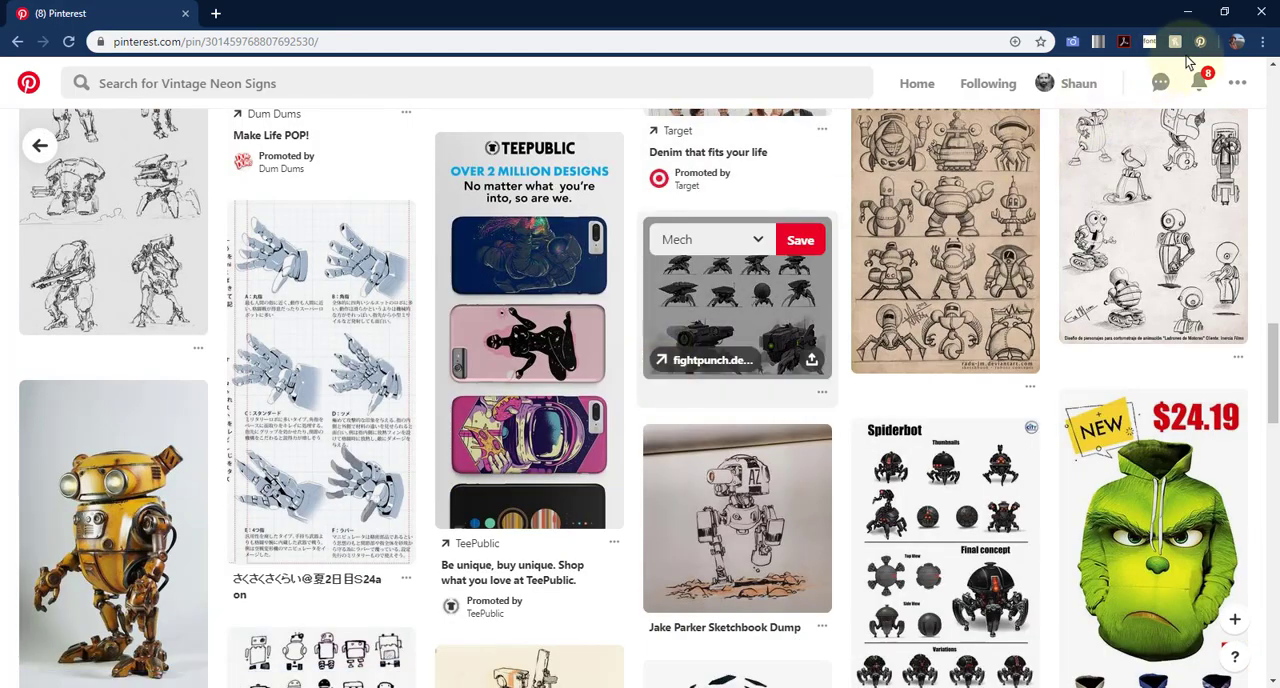
- Leave the browser and switch to Adobe InDesign to view the assignment submission form
{"action": "left_click", "coordinate": [1187, 12]}
{"action": "left_click", "coordinate": [671, 597]}
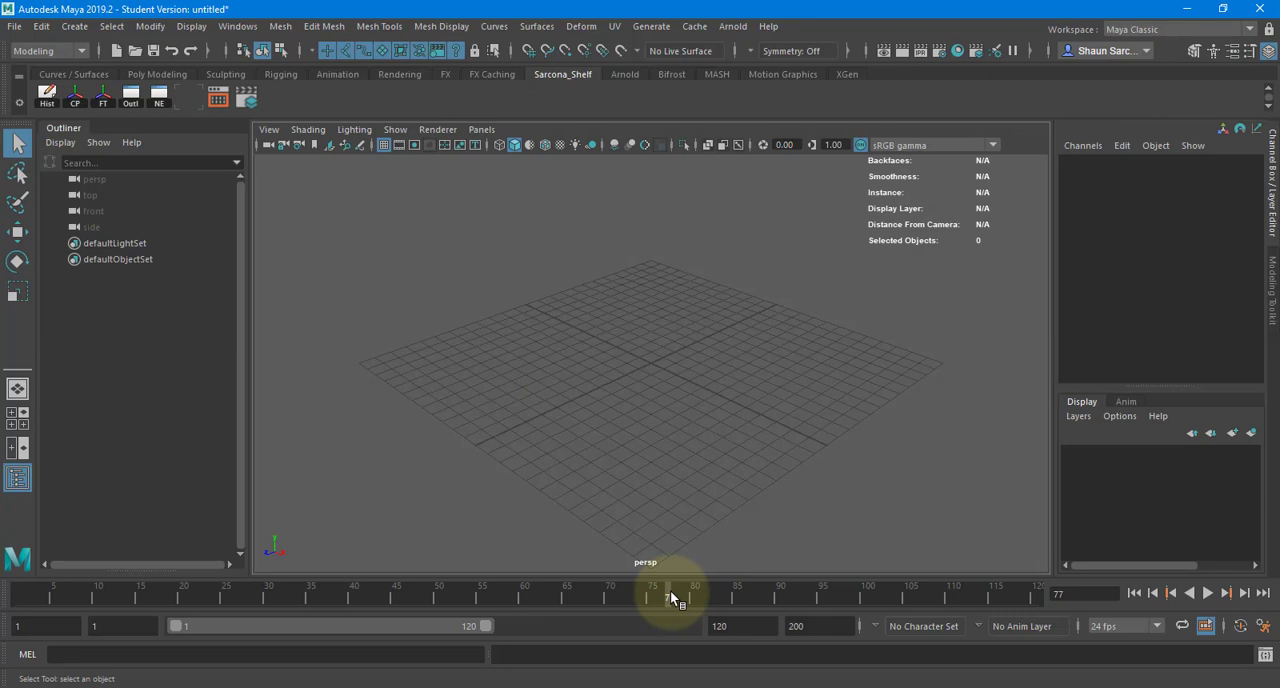
{"action": "left_click", "coordinate": [30, 676]}
{"action": "type", "text": "inde"}
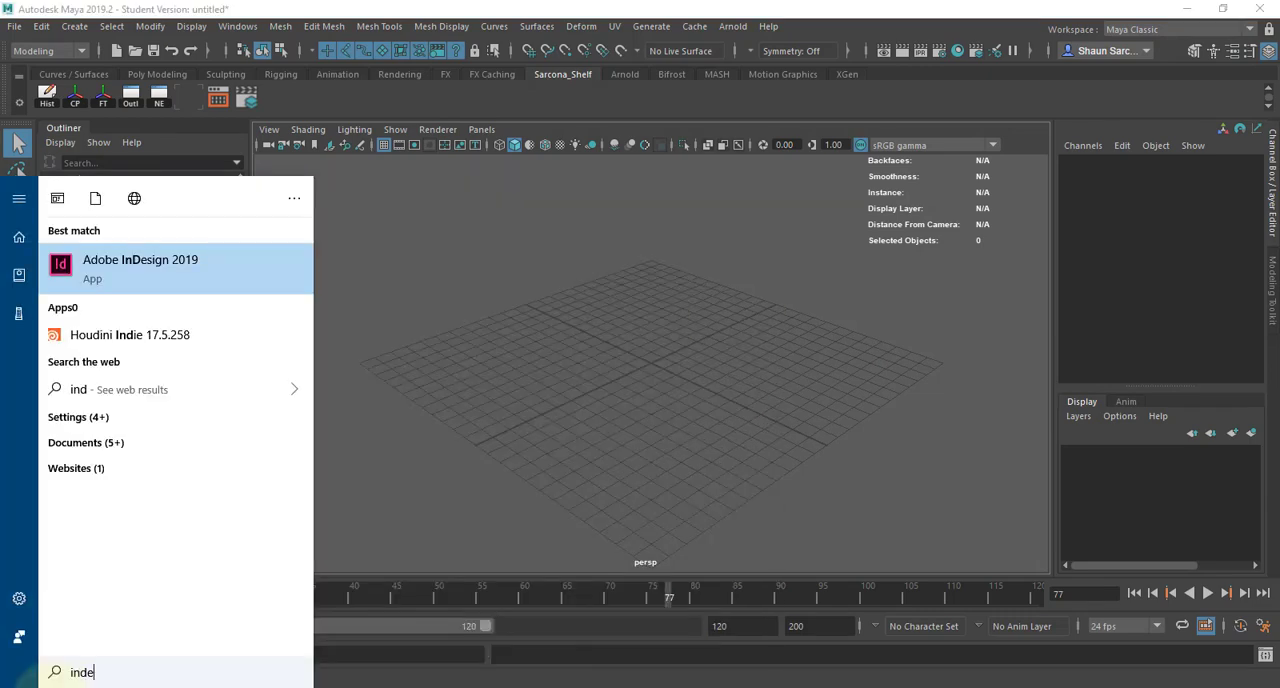
{"action": "key", "text": "Return"}
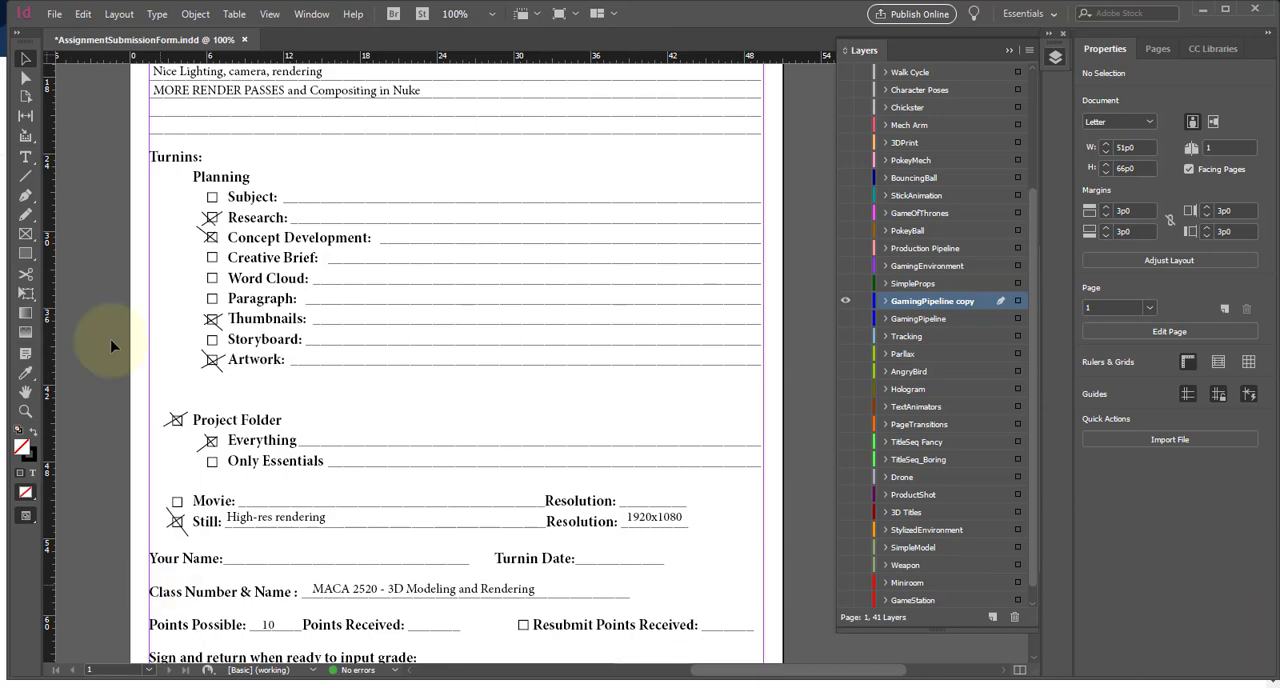
- Review the submission form's project details and required turn-ins, and save the document
{"action": "scroll", "coordinate": [194, 368], "scroll_direction": "down", "scroll_amount": 2}
{"action": "scroll", "coordinate": [217, 400], "scroll_direction": "up", "scroll_amount": 5}
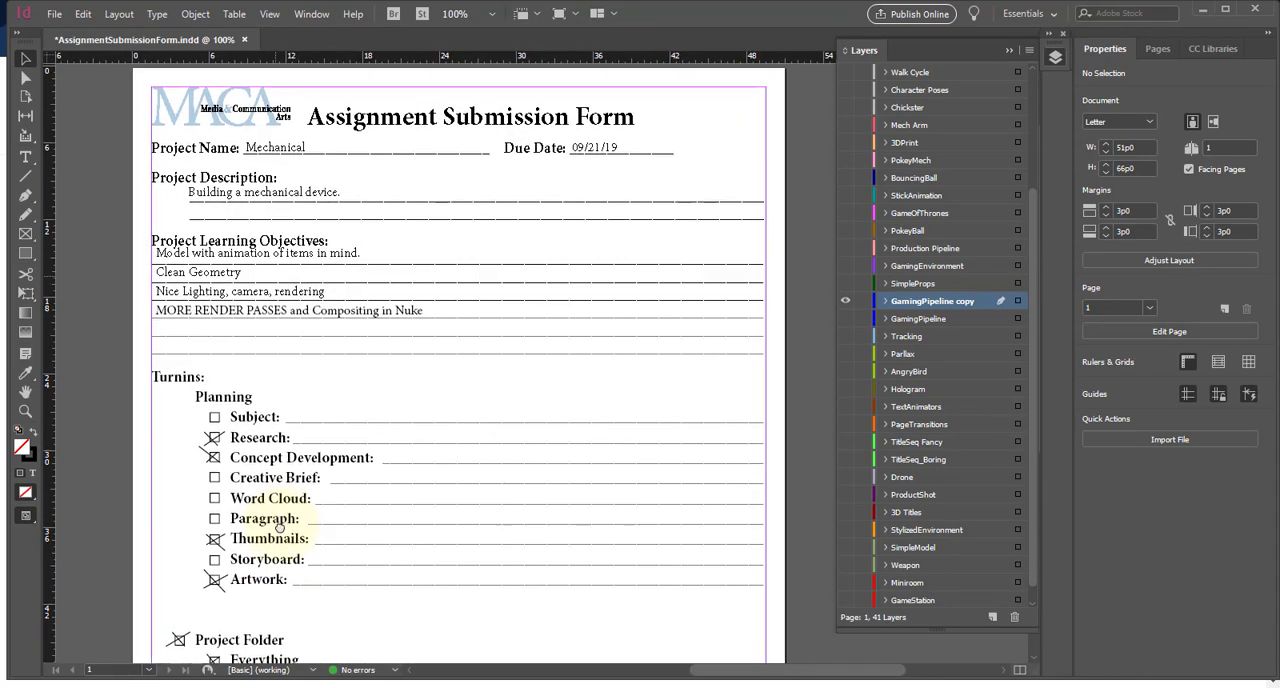
{"action": "scroll", "coordinate": [342, 407], "scroll_direction": "down", "scroll_amount": 3}
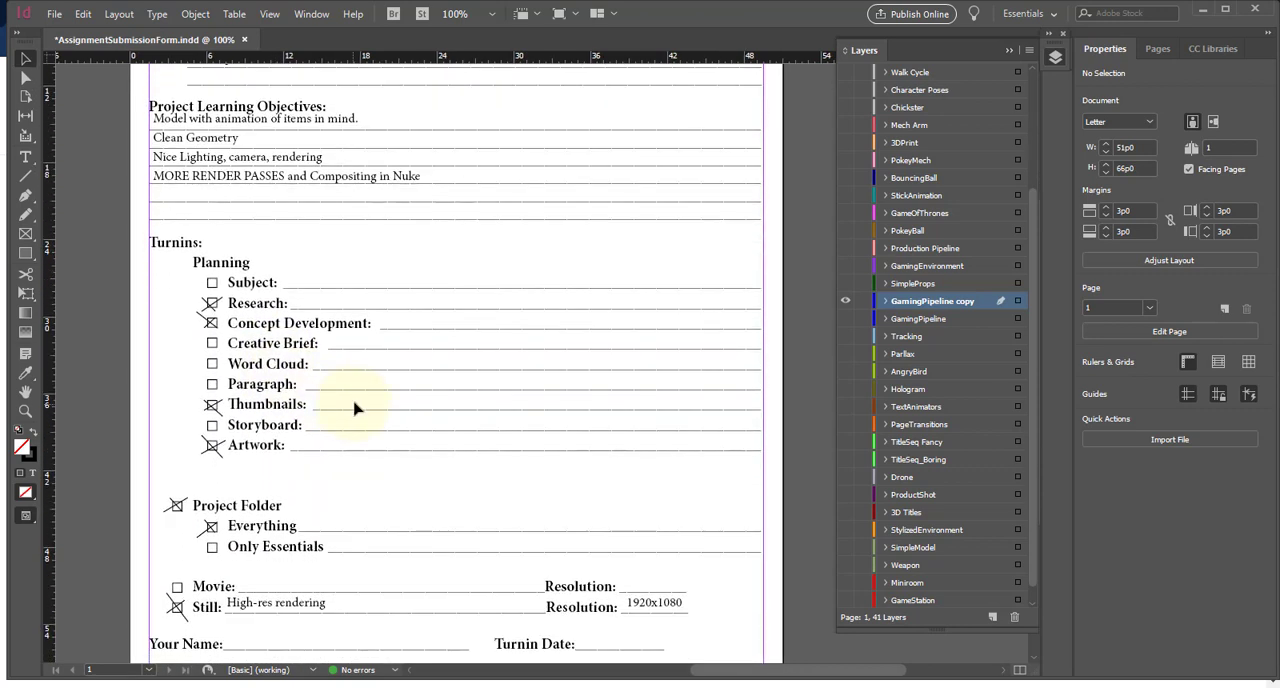
{"action": "key", "text": "ctrl+s"}
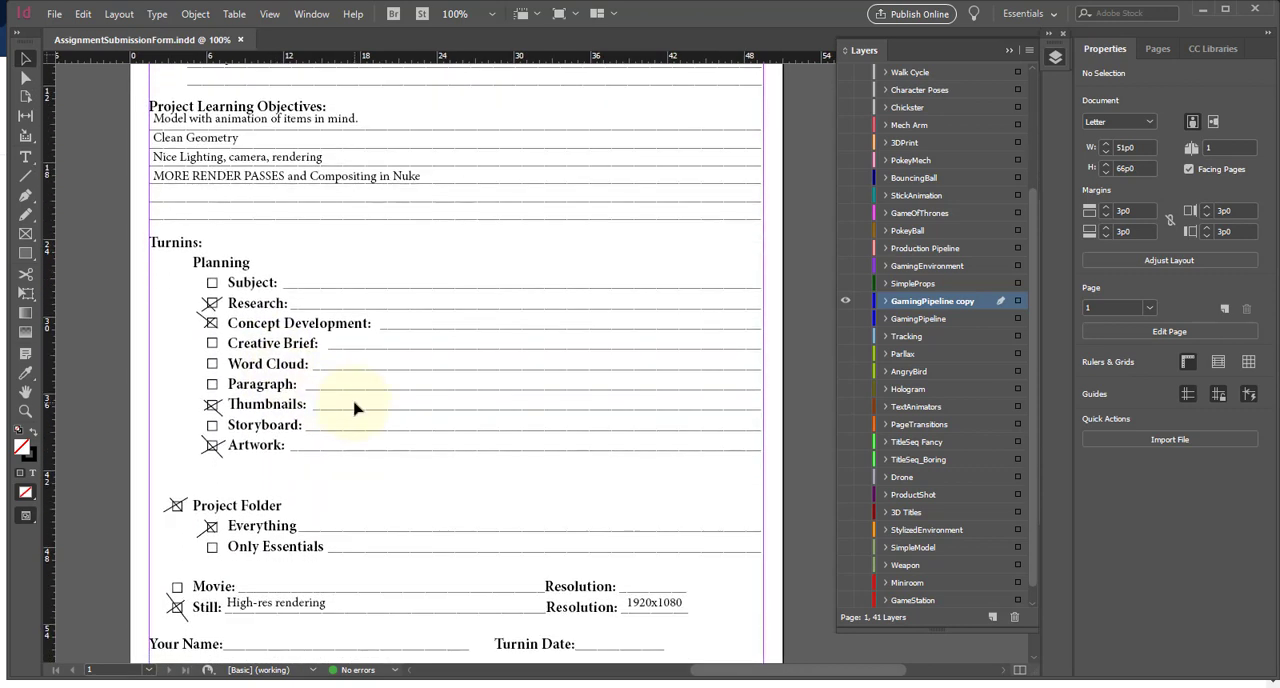
- Check the calendar for the current date and print one copy of all pages of the submission form
{"action": "key", "text": "ctrl+p"}
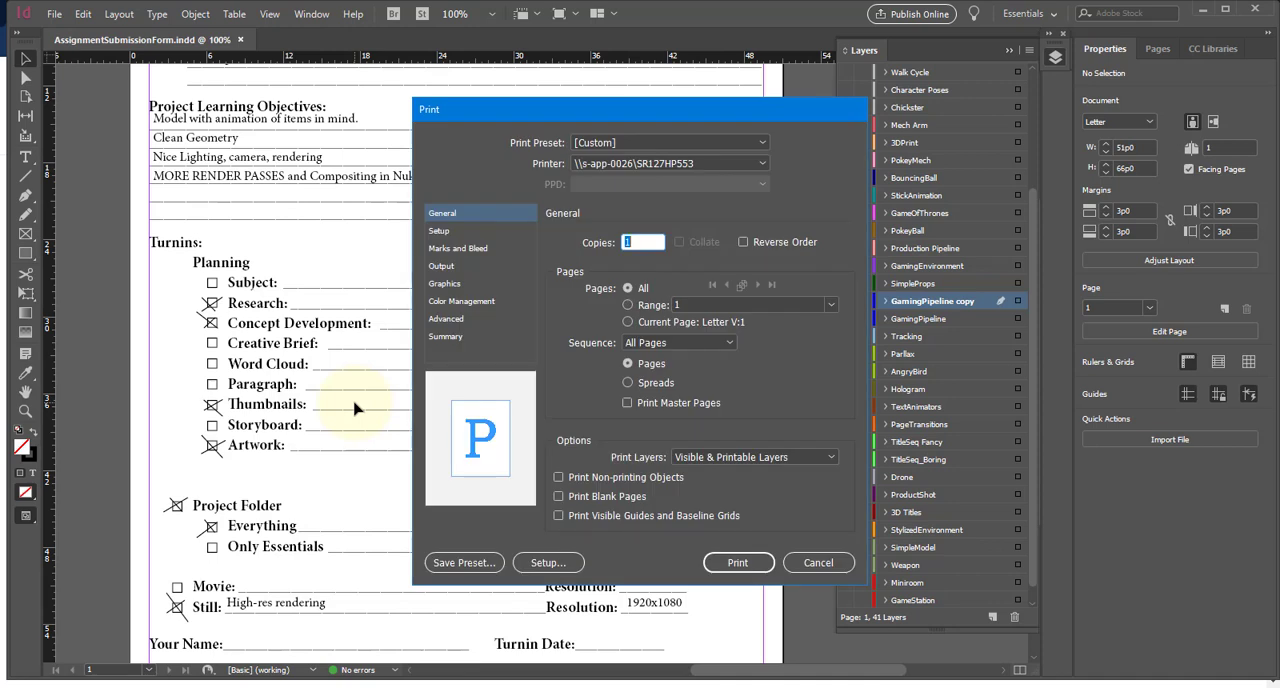
{"action": "left_click", "coordinate": [1196, 684]}
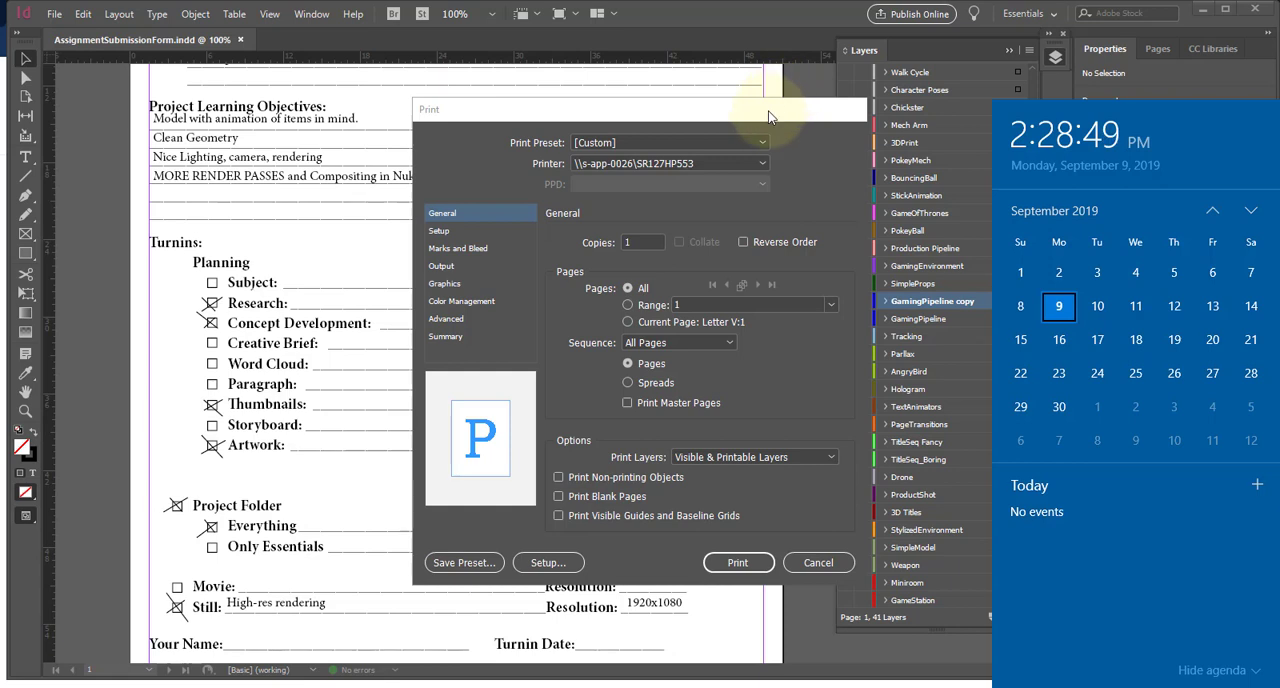
{"action": "left_click", "coordinate": [779, 151]}
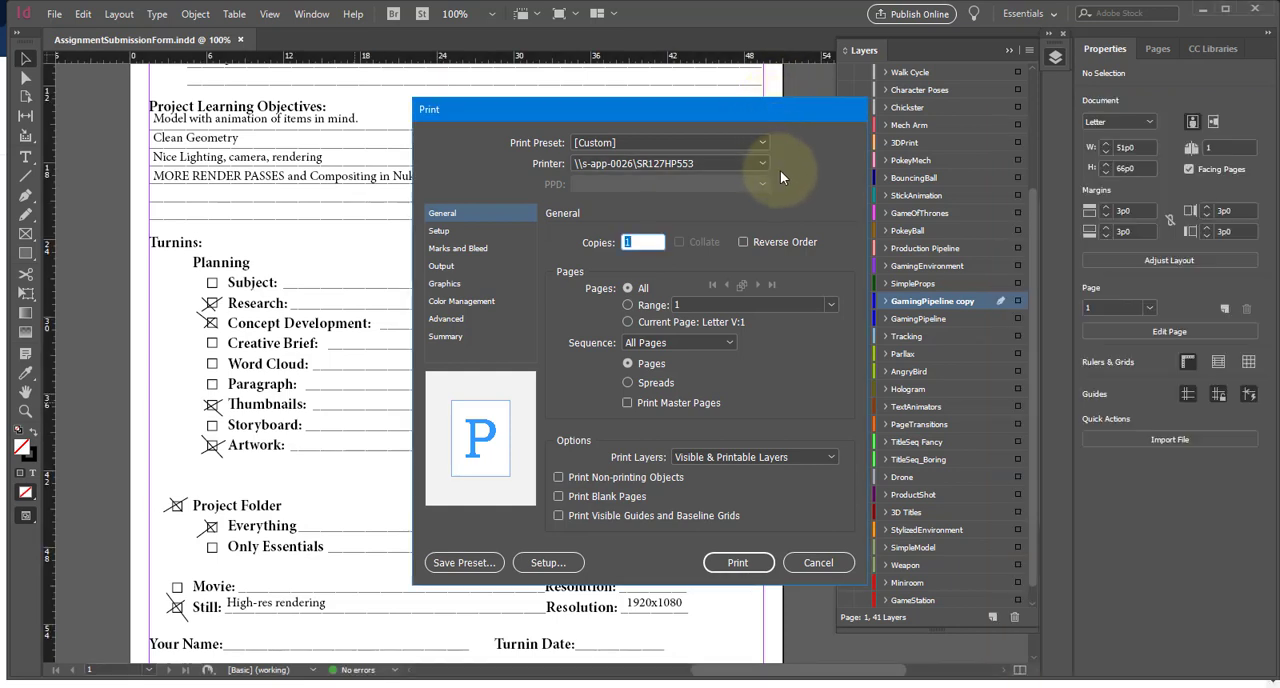
{"action": "left_click", "coordinate": [734, 560]}
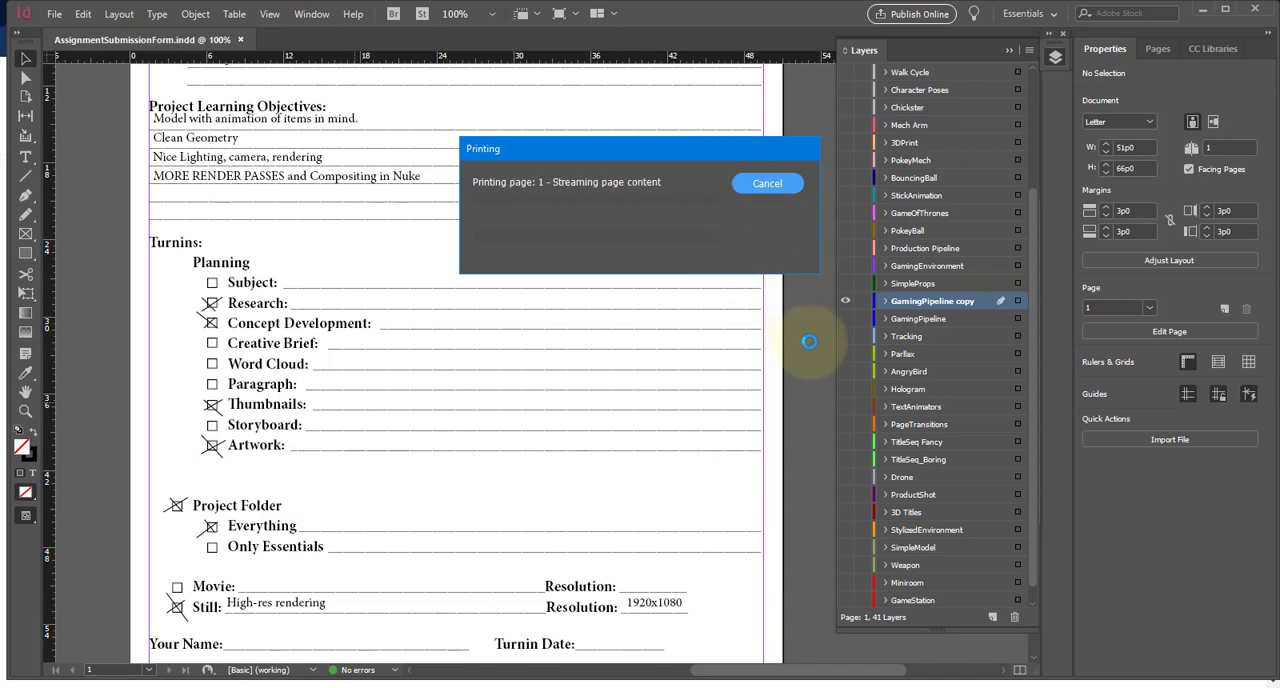
- Save the submission form again and put InDesign and the browser aside to return to Maya
{"action": "scroll", "coordinate": [190, 285], "scroll_direction": "up", "scroll_amount": 3}
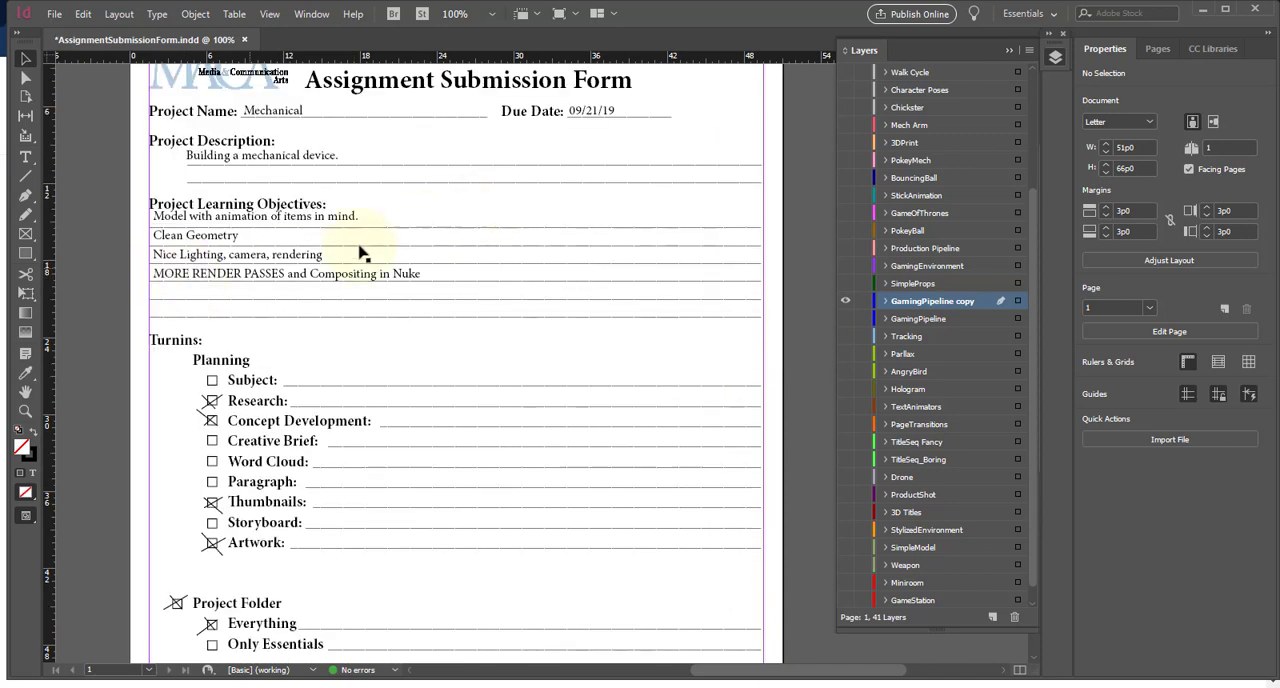
{"action": "key", "text": "ctrl+s"}
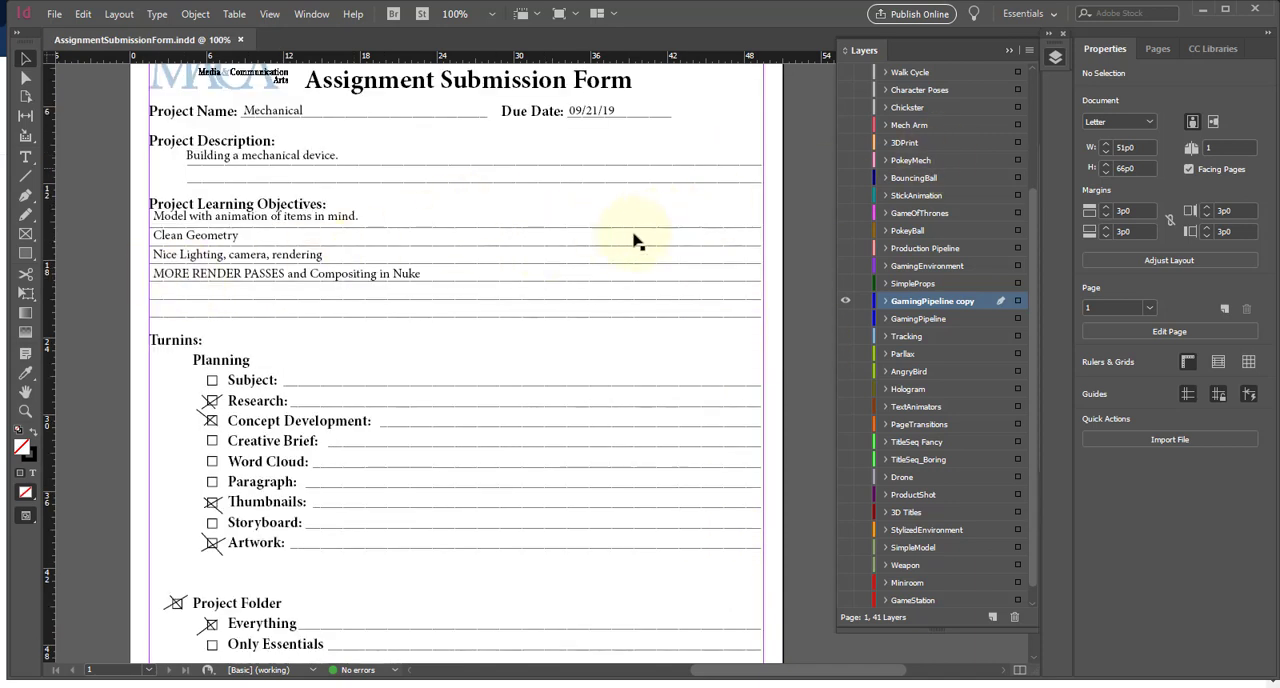
{"action": "scroll", "coordinate": [700, 230], "scroll_direction": "down", "scroll_amount": 10}
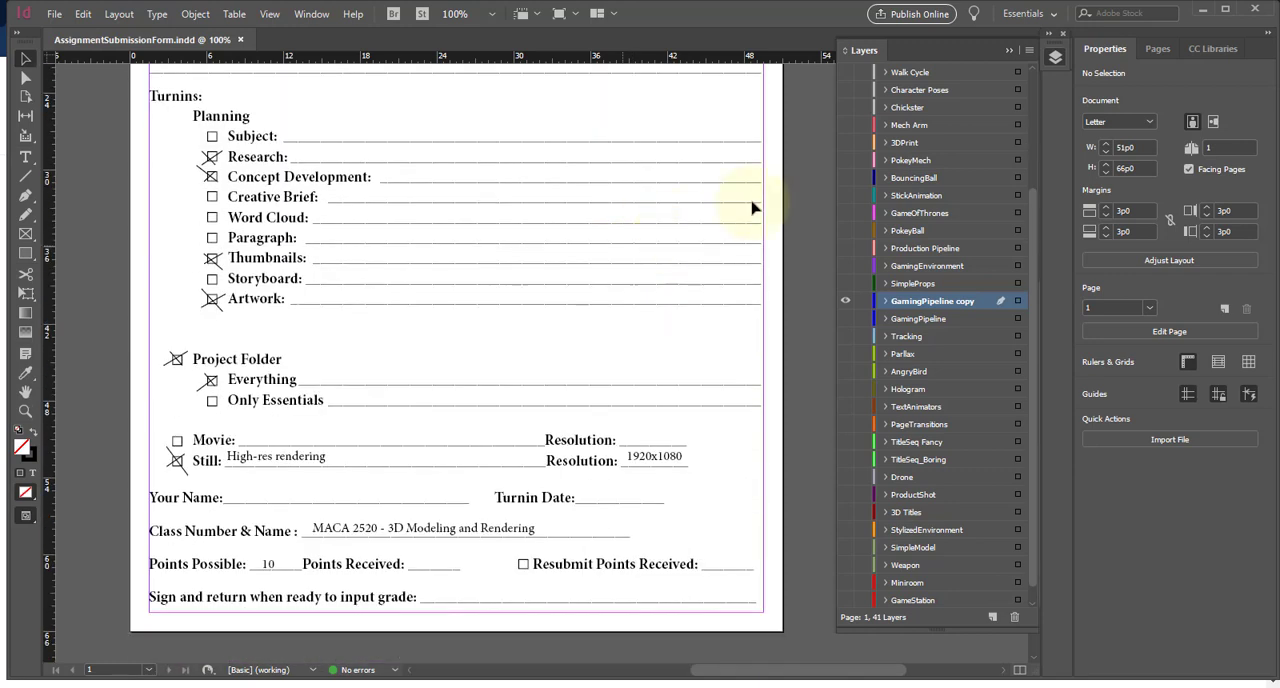
{"action": "left_click", "coordinate": [1204, 12]}
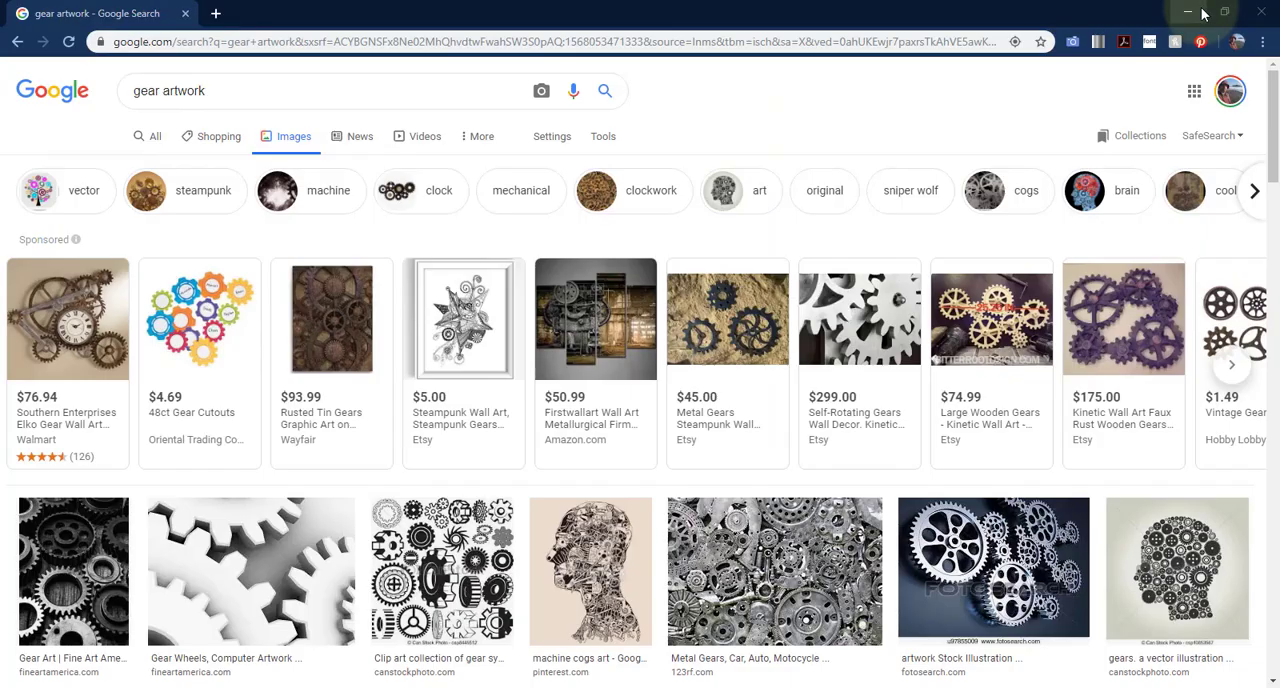
{"action": "left_click", "coordinate": [1188, 9]}
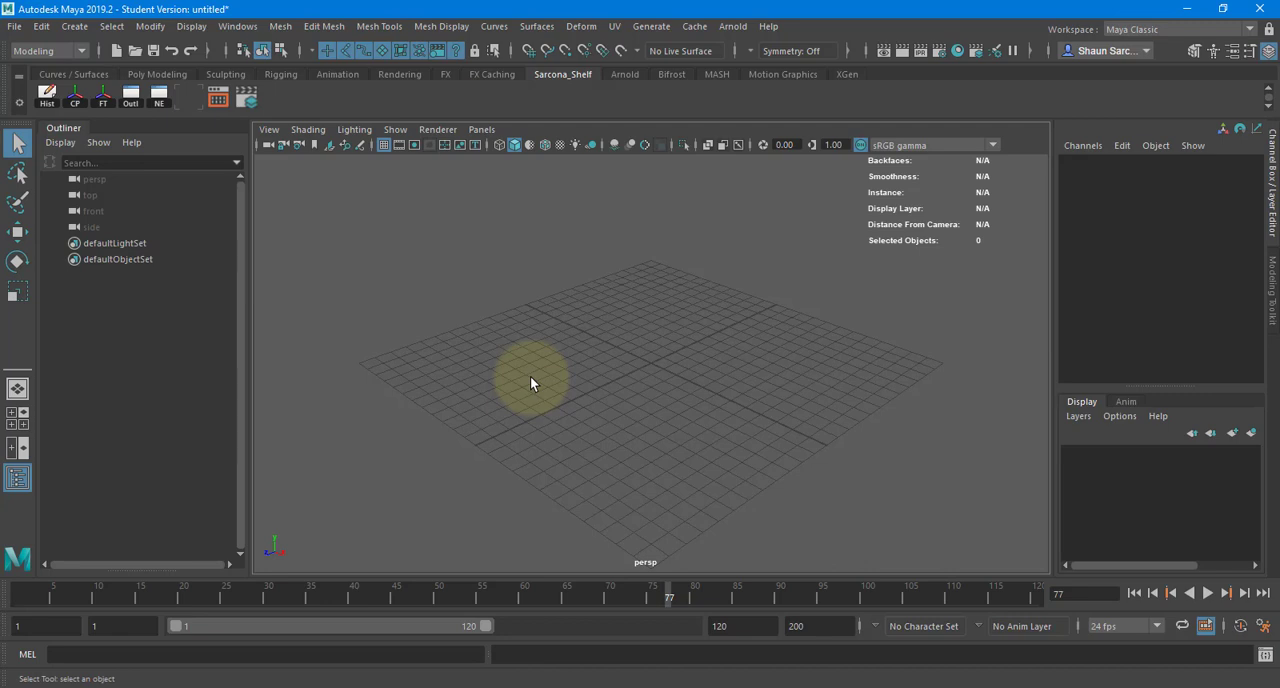
- Launch Adobe Illustrator and bring Maya back to the front
{"action": "key", "text": "super"}
{"action": "type", "text": "ill"}
{"action": "key", "text": "Return"}
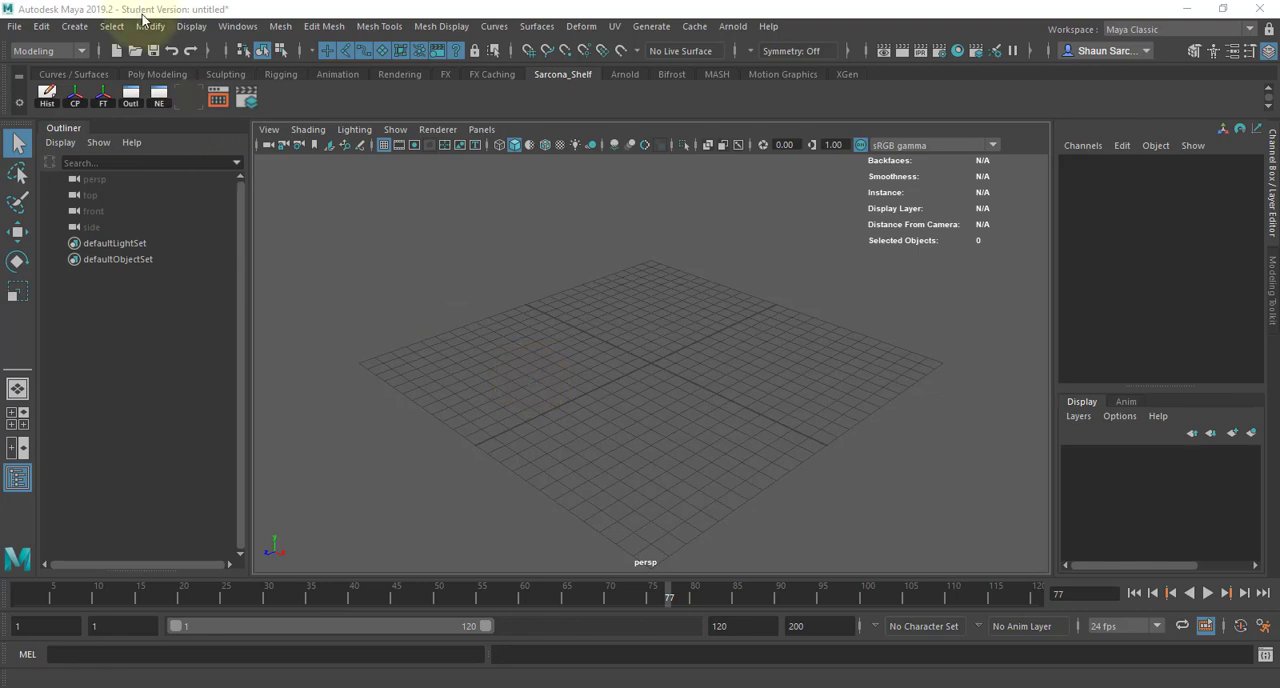
{"action": "left_click", "coordinate": [306, 180]}
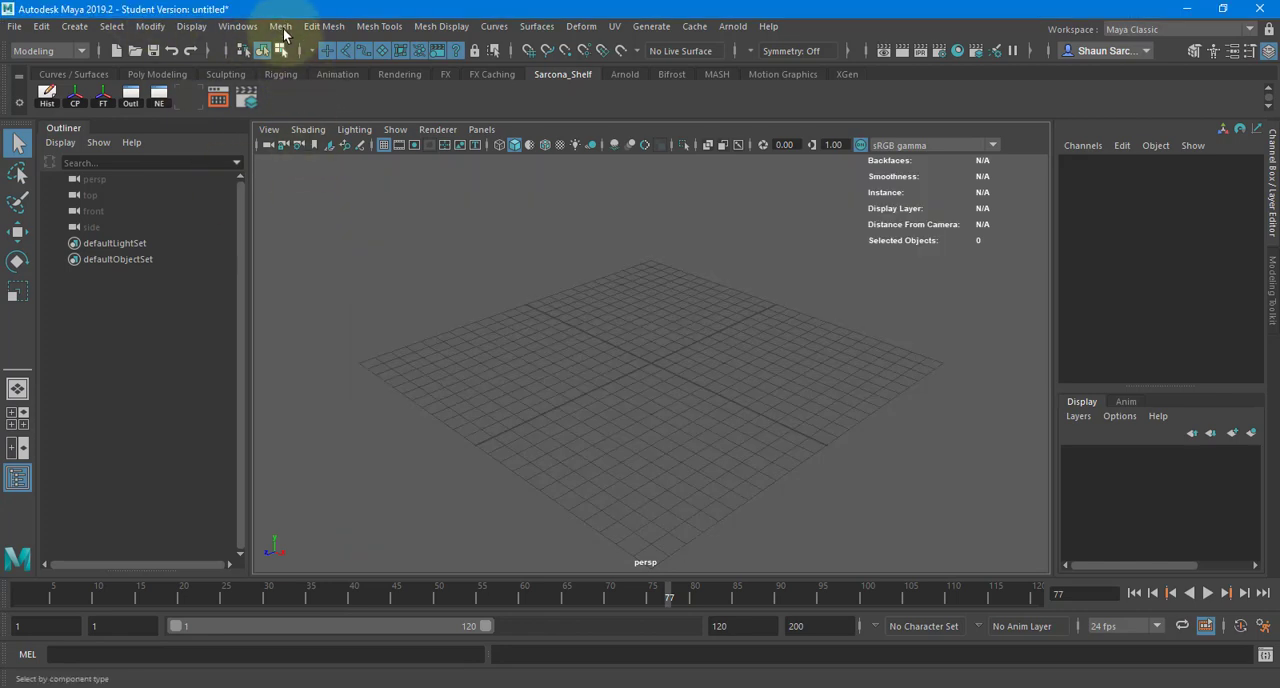
- Examine the mesh tools, the polygon and NURBS primitives, the curve and surface commands, and the available menu sets
{"action": "left_click", "coordinate": [315, 26]}
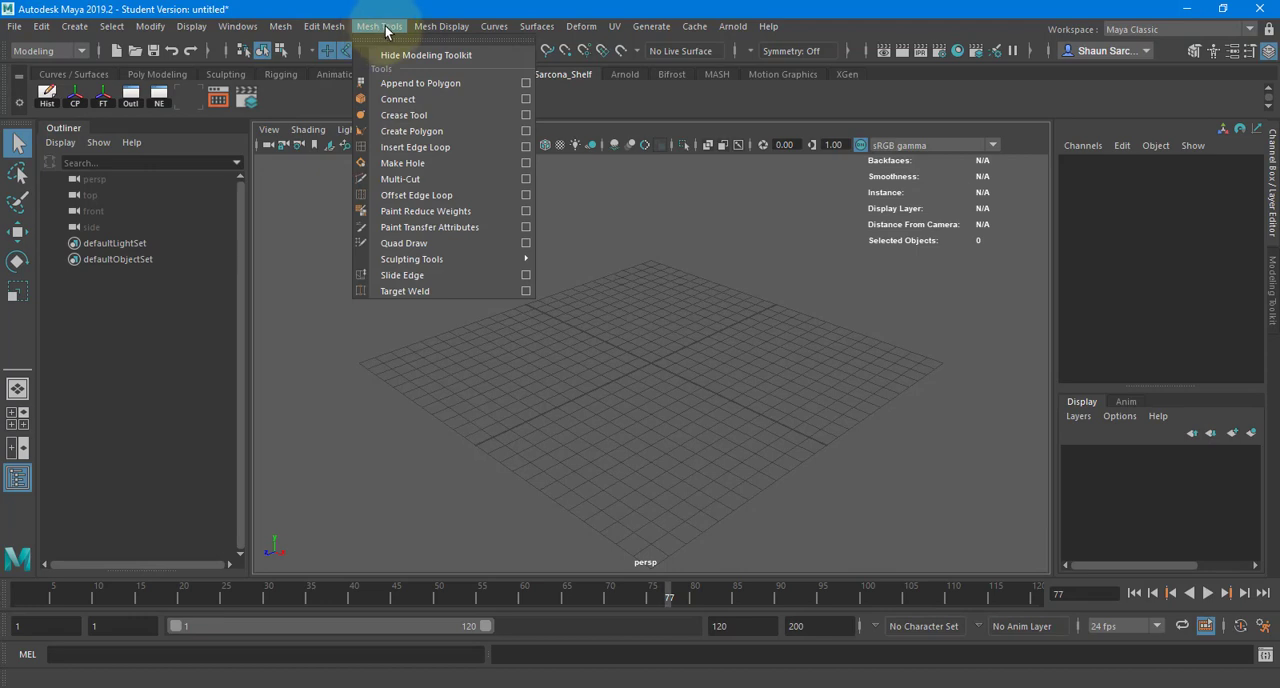
{"action": "left_click", "coordinate": [80, 34]}
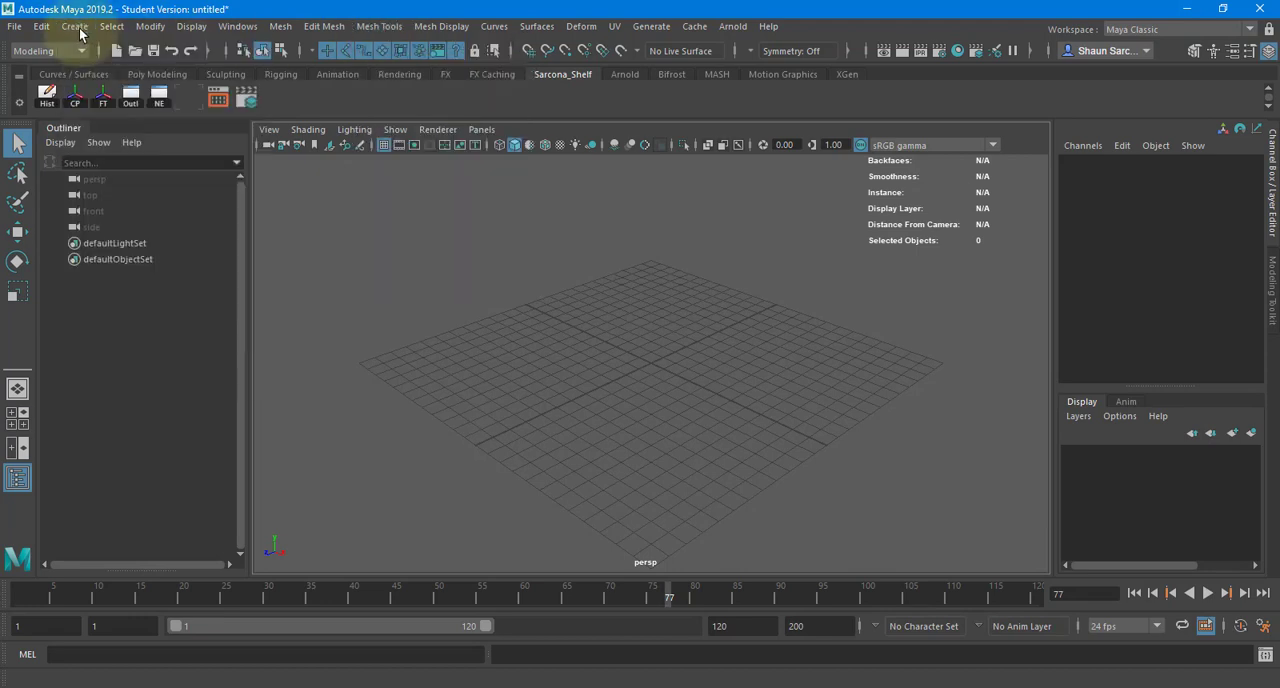
{"action": "left_click", "coordinate": [78, 27]}
{"action": "mouse_move", "coordinate": [200, 83]}
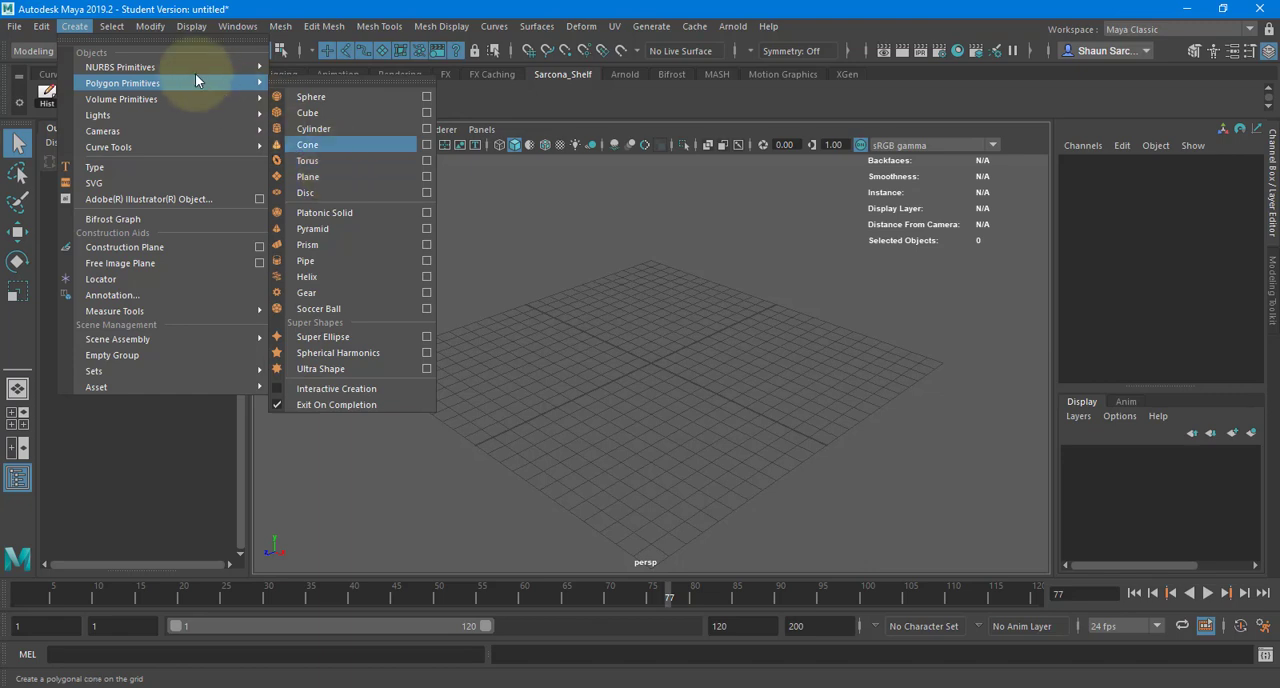
{"action": "mouse_move", "coordinate": [181, 65]}
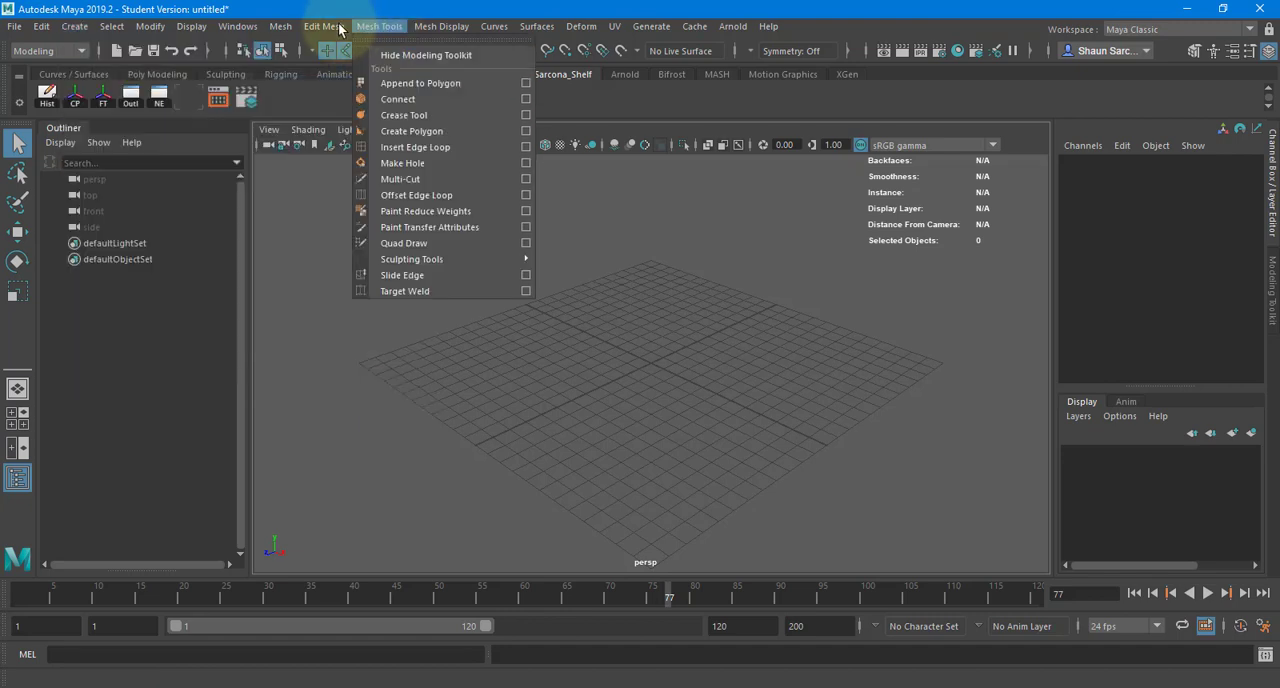
{"action": "mouse_move", "coordinate": [314, 30]}
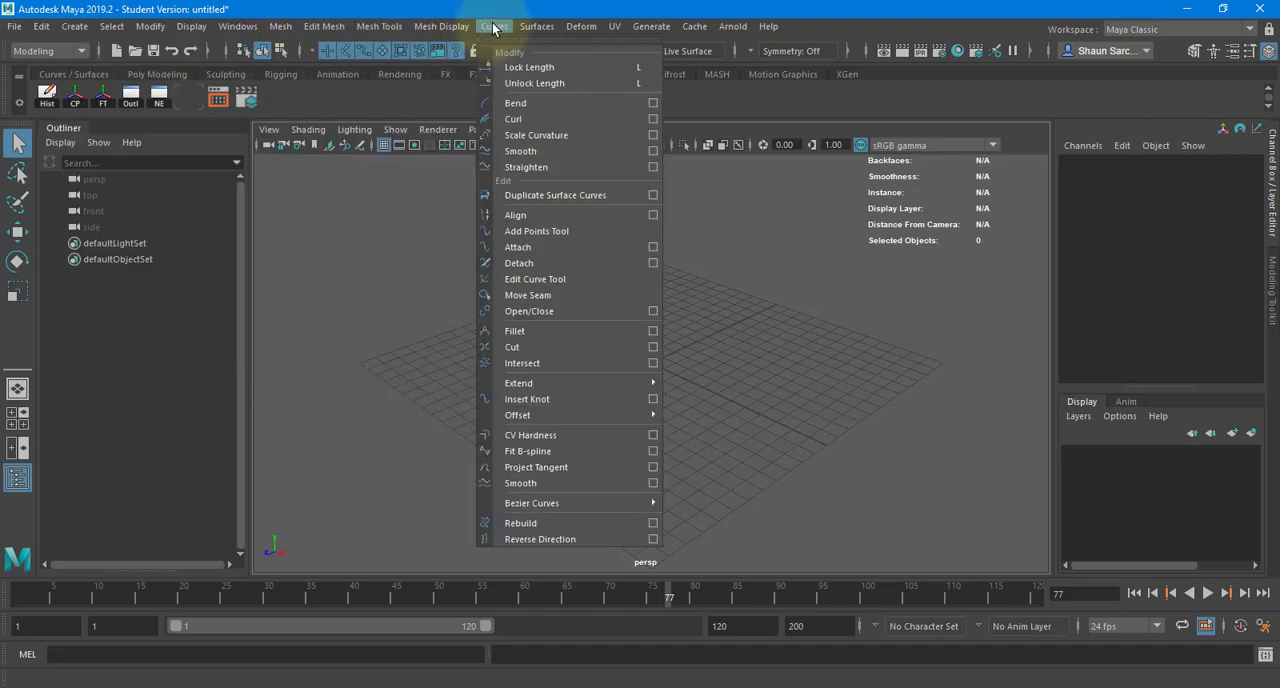
{"action": "mouse_move", "coordinate": [538, 26]}
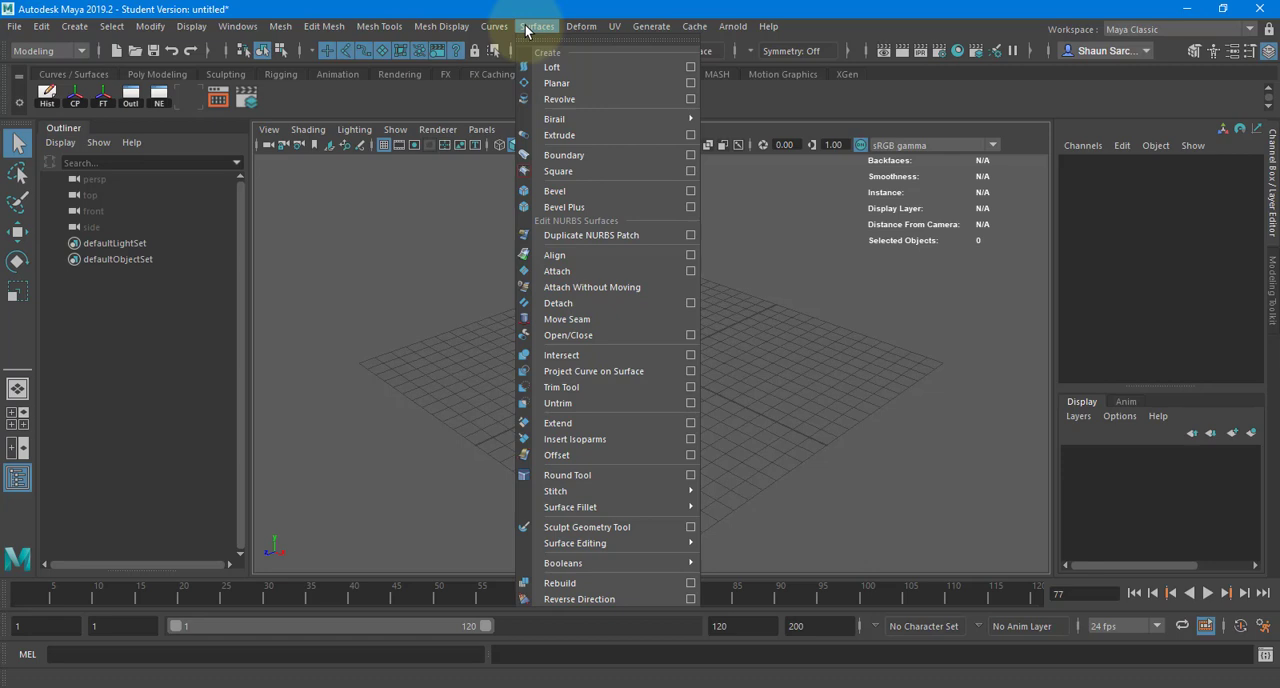
{"action": "left_click", "coordinate": [442, 277]}
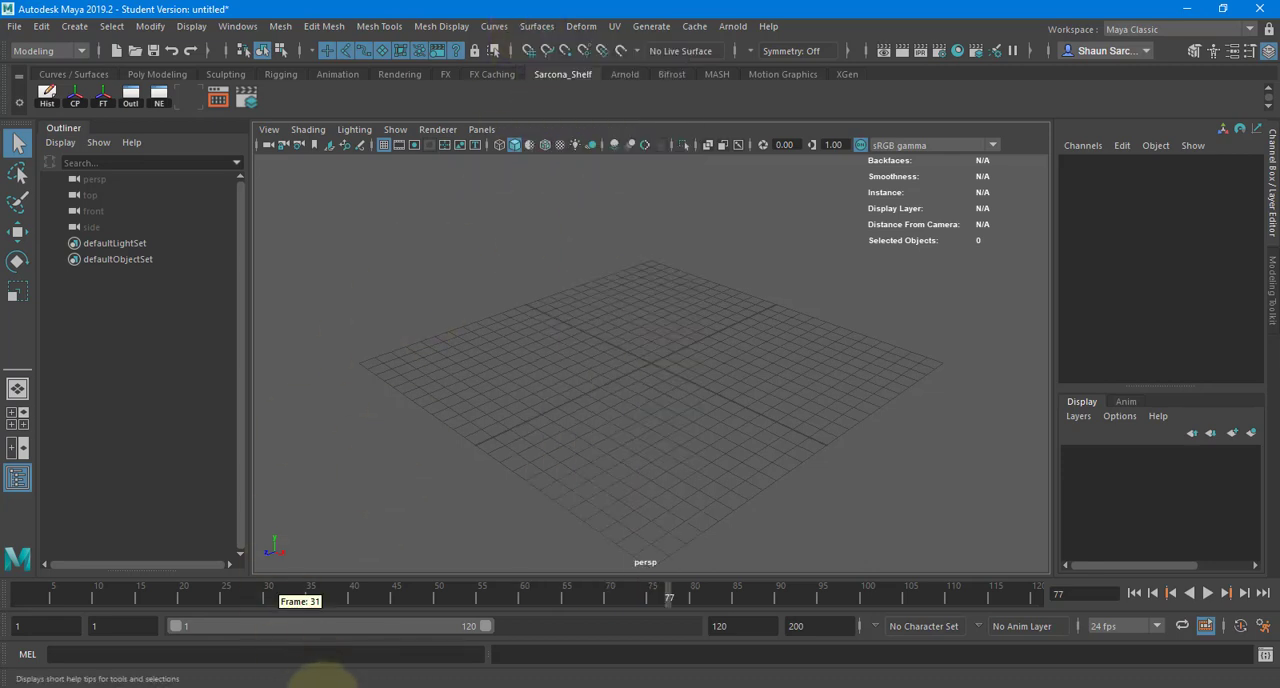
{"action": "left_click", "coordinate": [47, 52]}
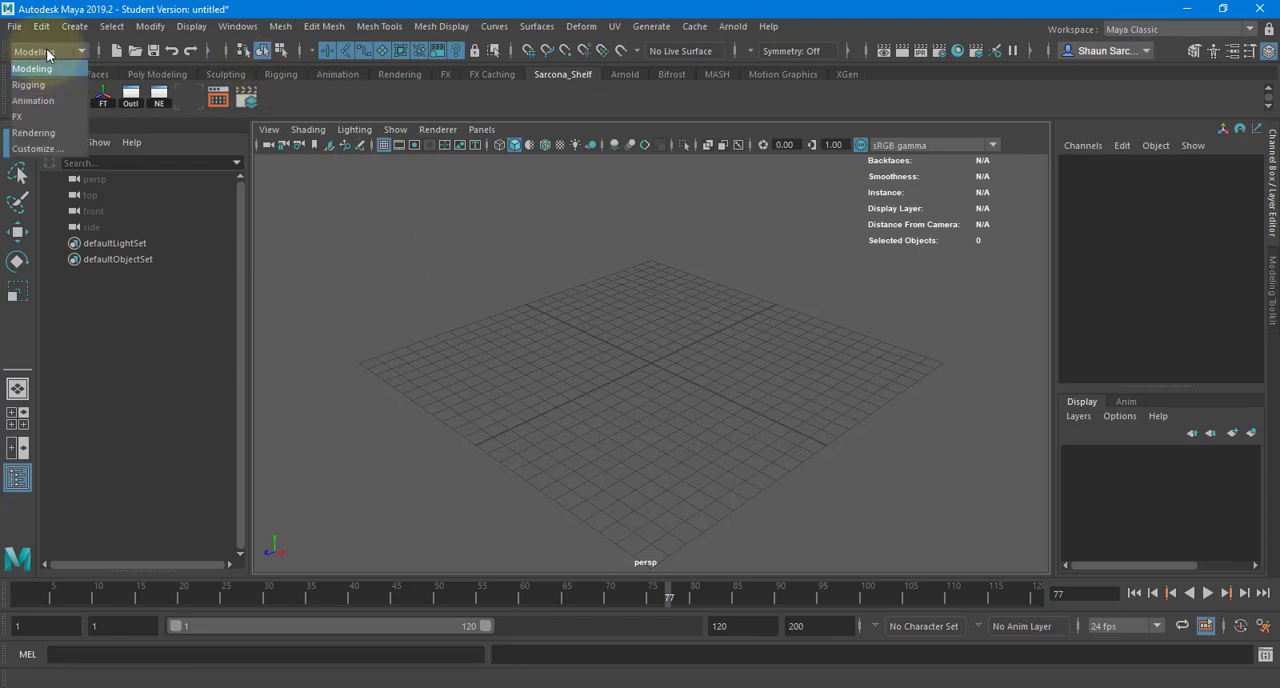
{"action": "left_click", "coordinate": [47, 52]}
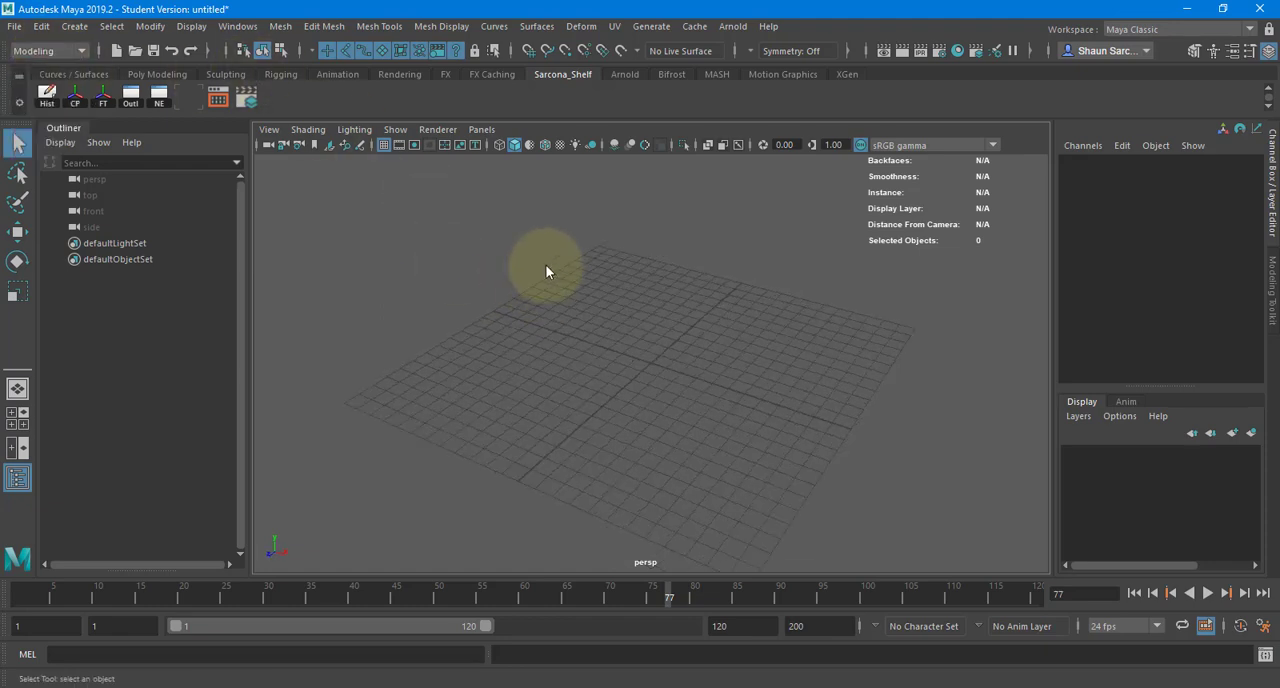
- In the front view, draw an eleven-point CV curve from the origin towards negative X, over a rounded peak, ending grid-snapped on the vertical axis
{"action": "key", "text": "space"}
{"action": "left_click", "coordinate": [545, 309]}
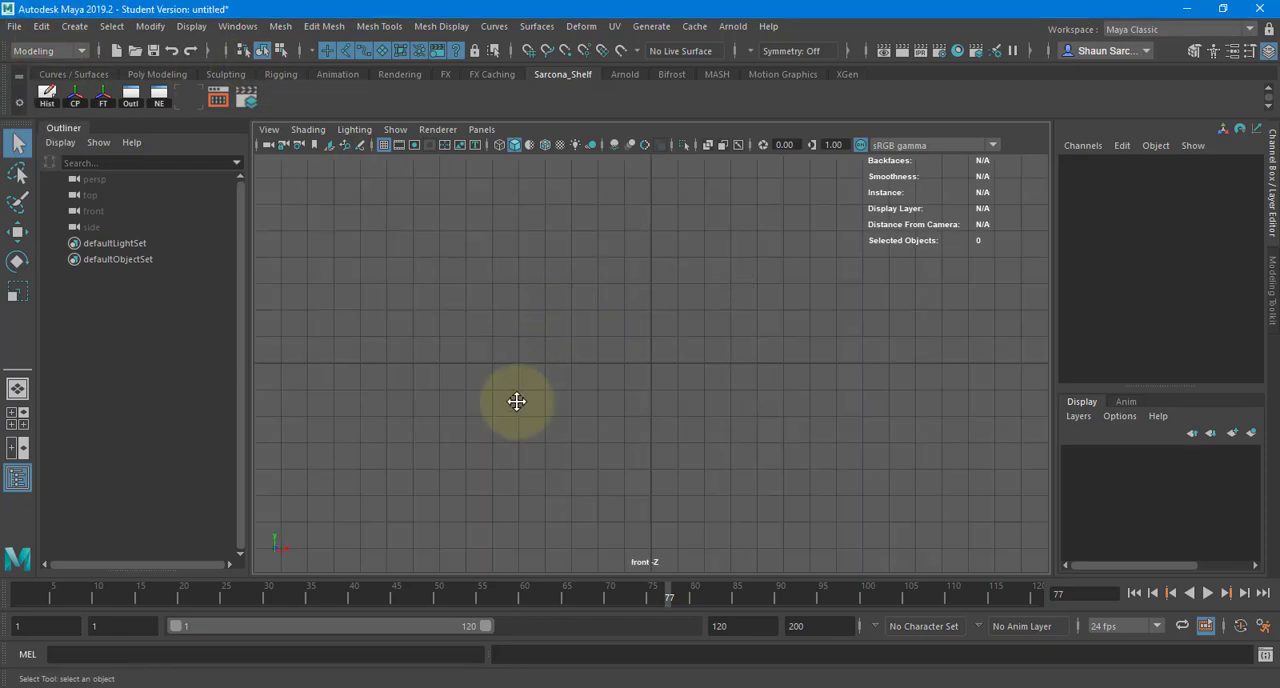
{"action": "left_click", "coordinate": [74, 26]}
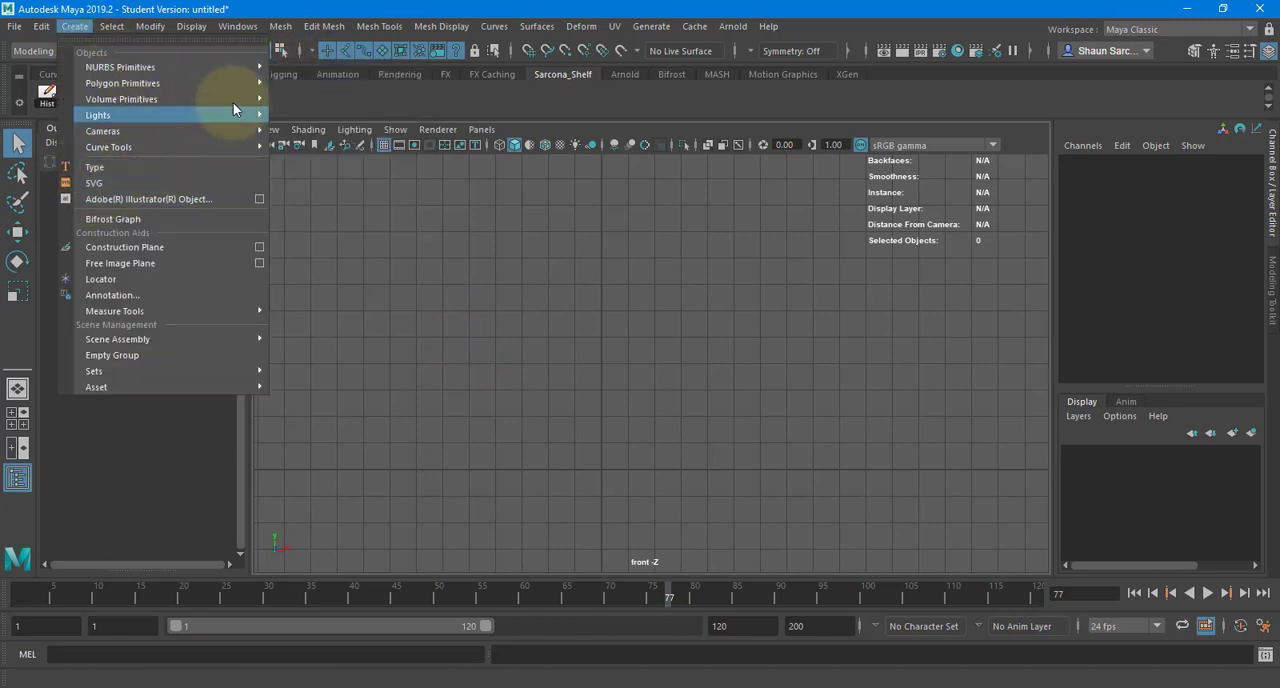
{"action": "mouse_move", "coordinate": [234, 150]}
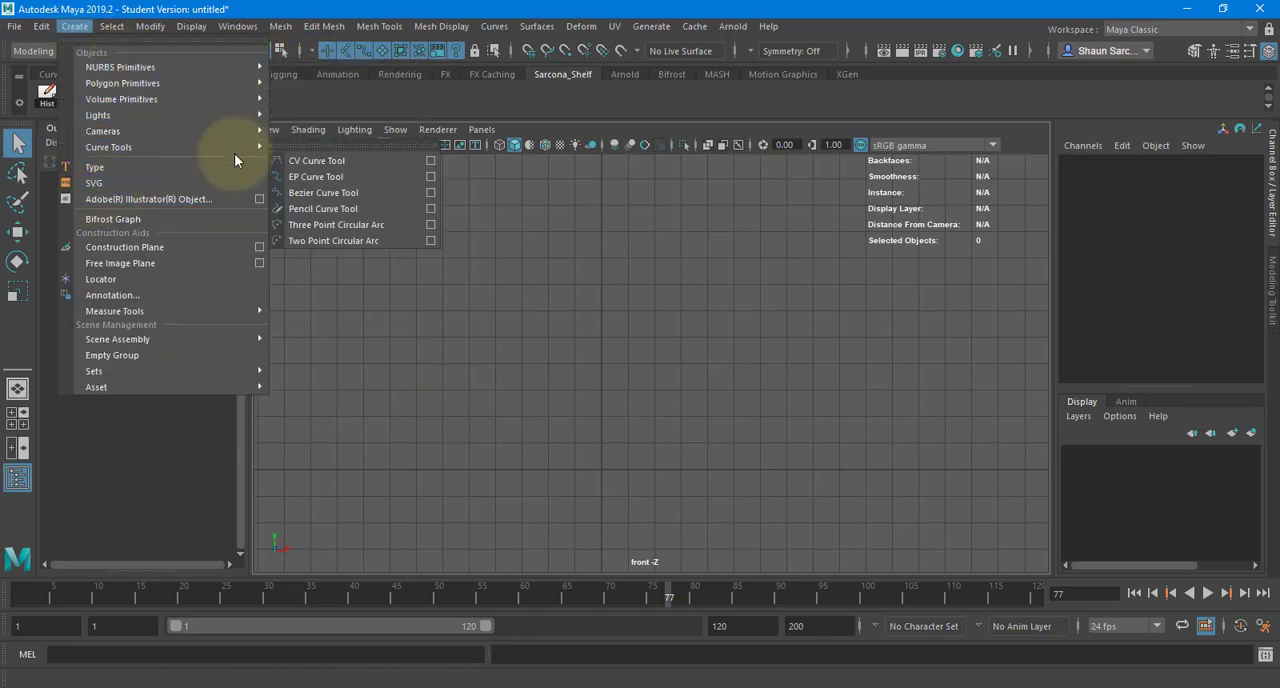
{"action": "left_click", "coordinate": [322, 163]}
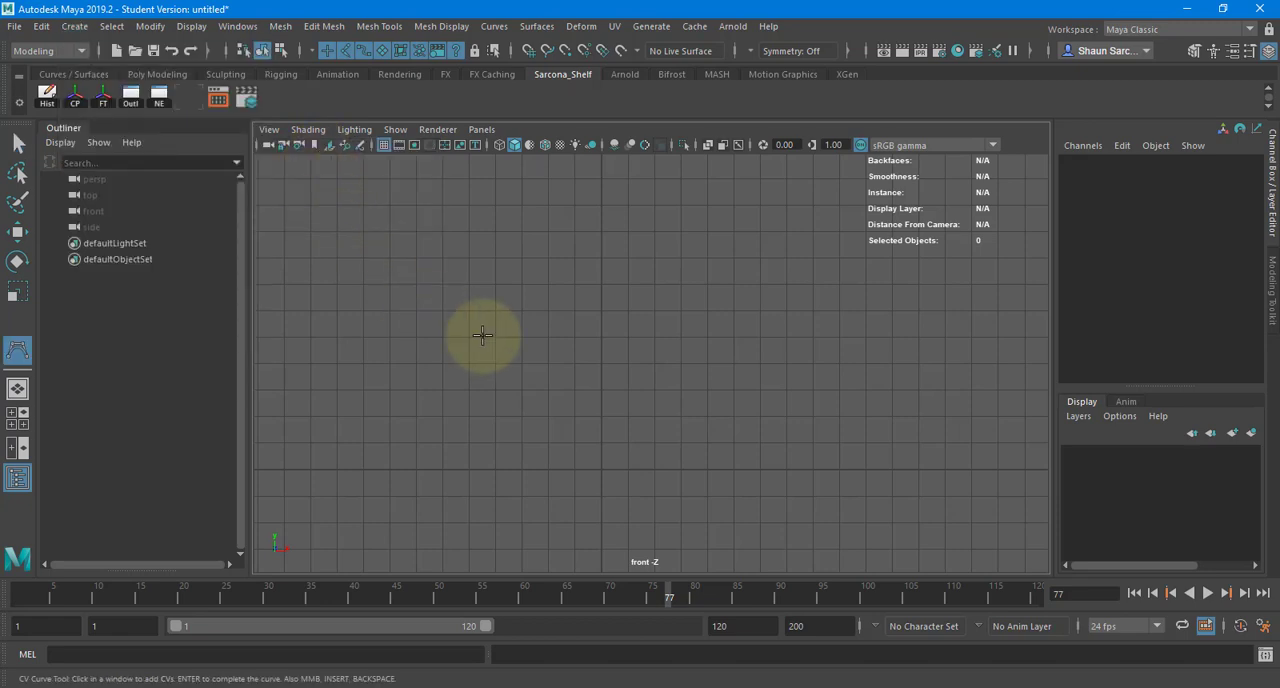
{"action": "left_click", "coordinate": [600, 468]}
{"action": "left_click", "coordinate": [486, 468]}
{"action": "left_click", "coordinate": [376, 450]}
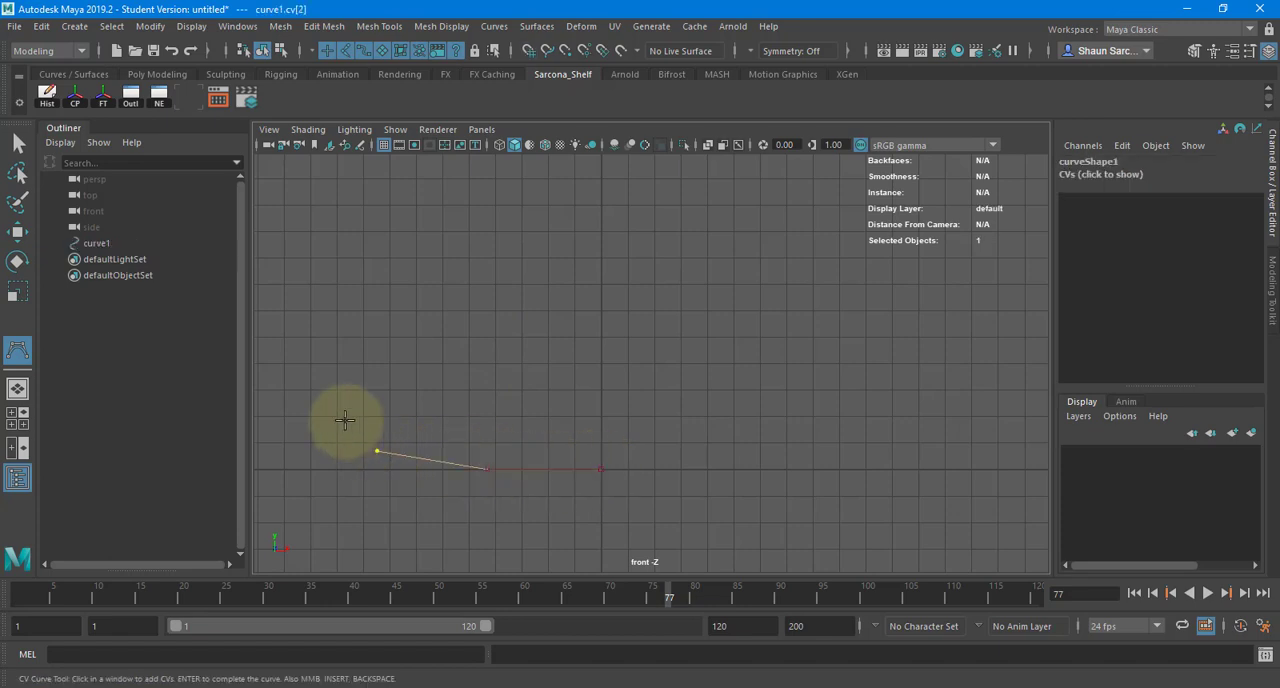
{"action": "left_click", "coordinate": [341, 390]}
{"action": "left_click", "coordinate": [363, 302]}
{"action": "middle_click_drag", "start_coordinate": [383, 421], "coordinate": [371, 538], "text": "alt"}
{"action": "right_click_drag", "start_coordinate": [371, 538], "coordinate": [322, 358], "text": "alt"}
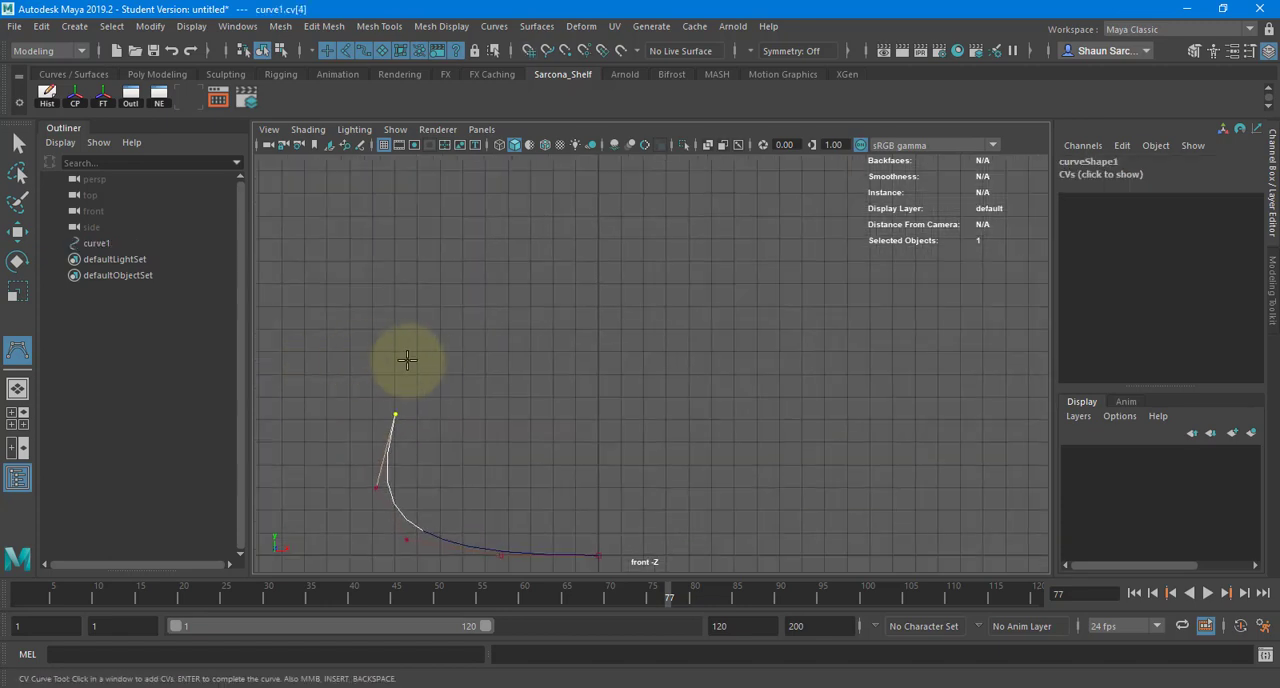
{"action": "left_click", "coordinate": [409, 361]}
{"action": "left_click", "coordinate": [450, 379]}
{"action": "left_click", "coordinate": [463, 436]}
{"action": "left_click", "coordinate": [523, 457]}
{"action": "left_click", "coordinate": [548, 439]}
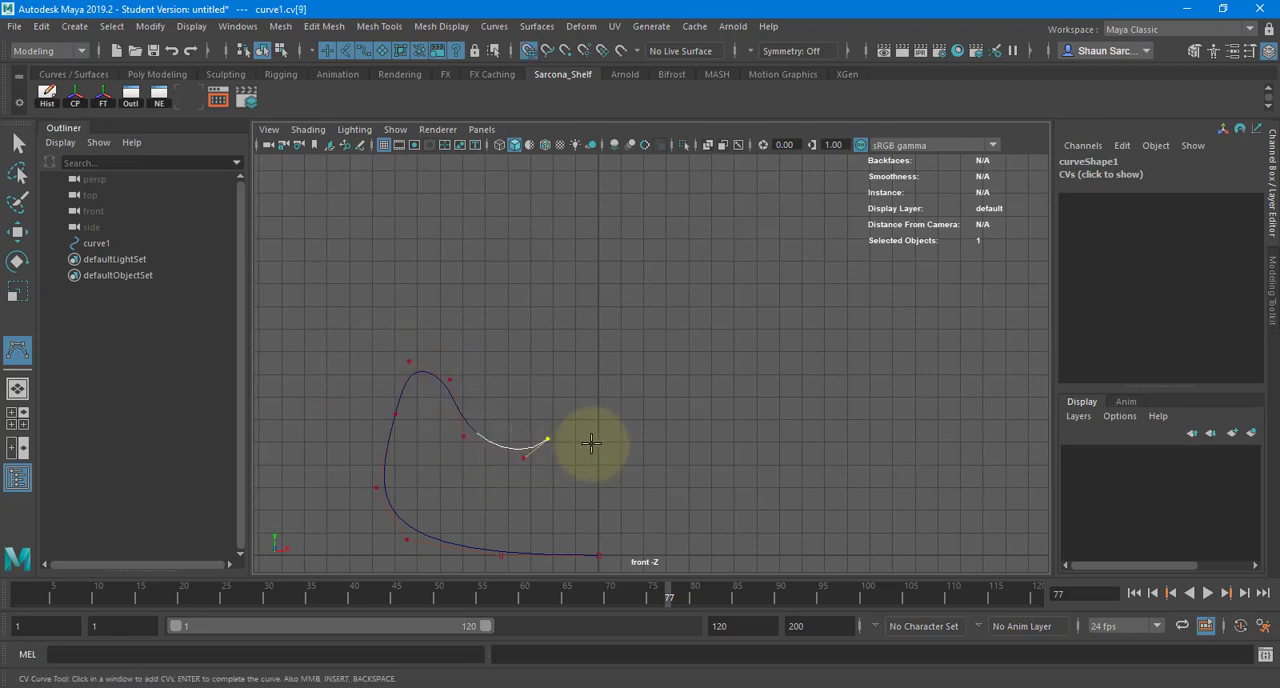
{"action": "left_click", "coordinate": [598, 441]}
{"action": "key", "text": "Return"}
- Return to the perspective view and rebuild the curve uniformly with 20 spans
{"action": "key", "text": "space"}
{"action": "left_click_drag", "start_coordinate": [591, 400], "coordinate": [448, 316]}
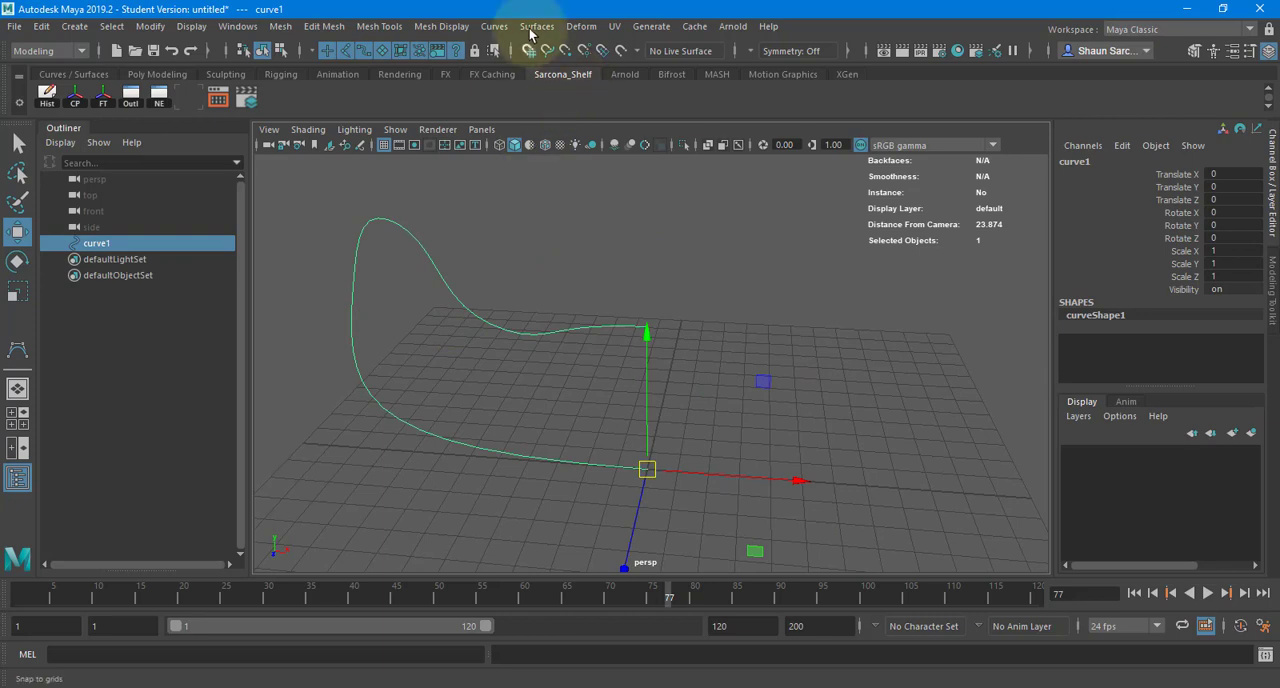
{"action": "left_click", "coordinate": [491, 27]}
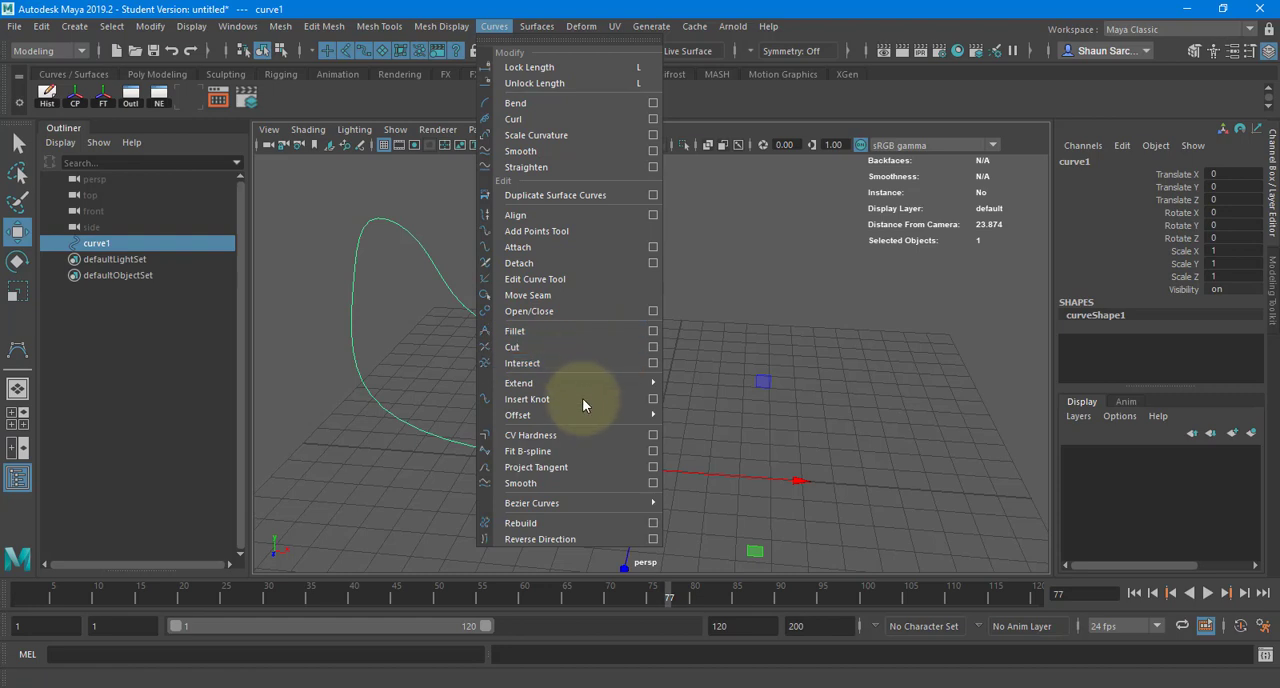
{"action": "left_click", "coordinate": [652, 523]}
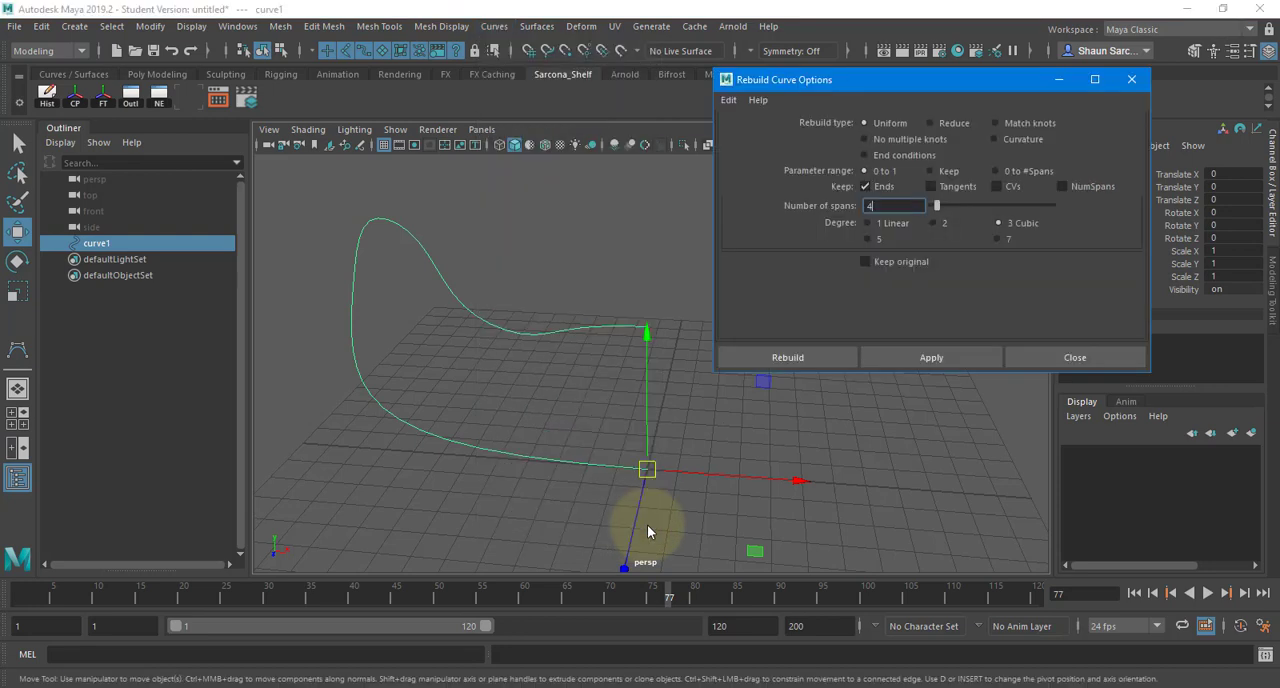
{"action": "right_click_drag", "start_coordinate": [549, 250], "coordinate": [486, 245]}
{"action": "left_click", "coordinate": [866, 206]}
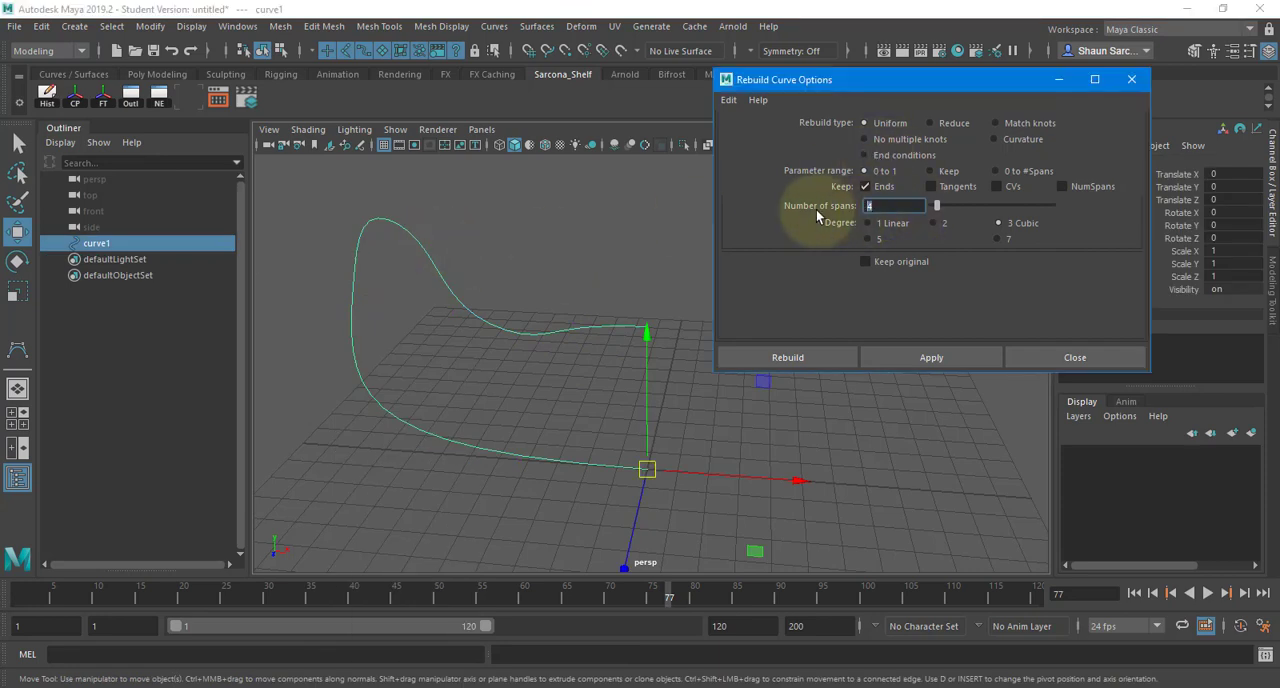
{"action": "type", "text": "20"}
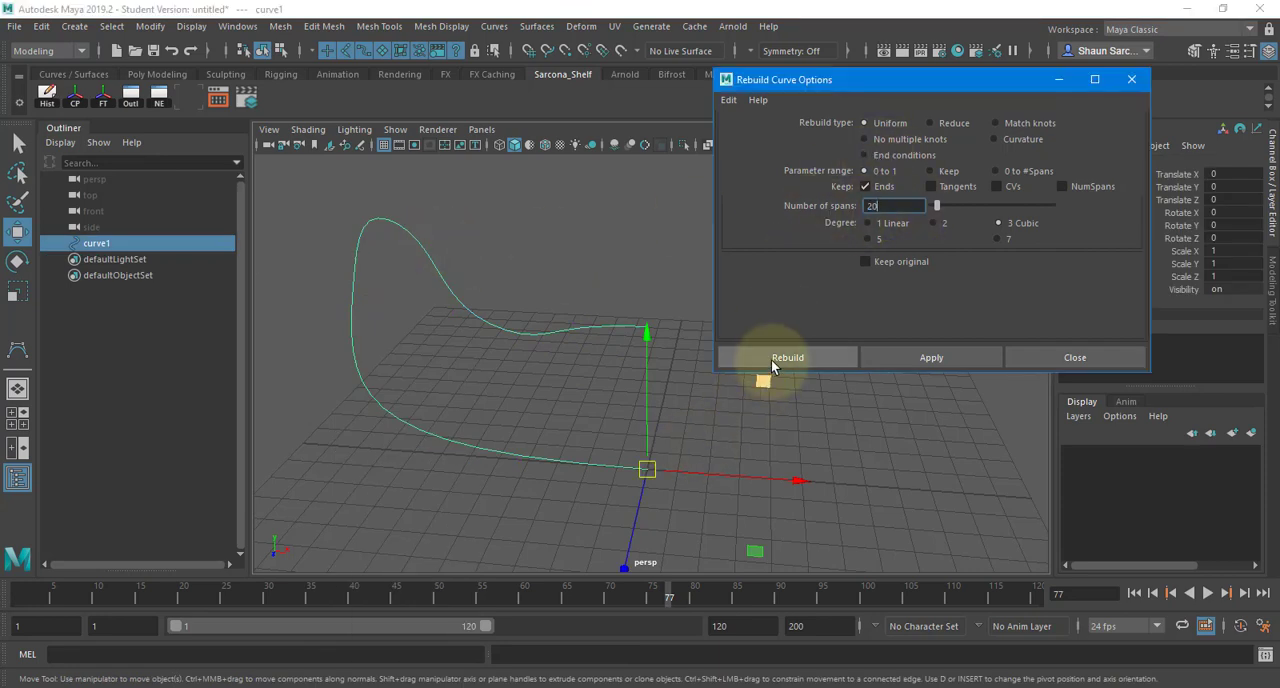
{"action": "left_click", "coordinate": [765, 358]}
- Show the rebuilt curve's control vertices and move vertices on the slope beside the peak to make it steeper
{"action": "right_click_drag", "start_coordinate": [664, 249], "coordinate": [540, 225]}
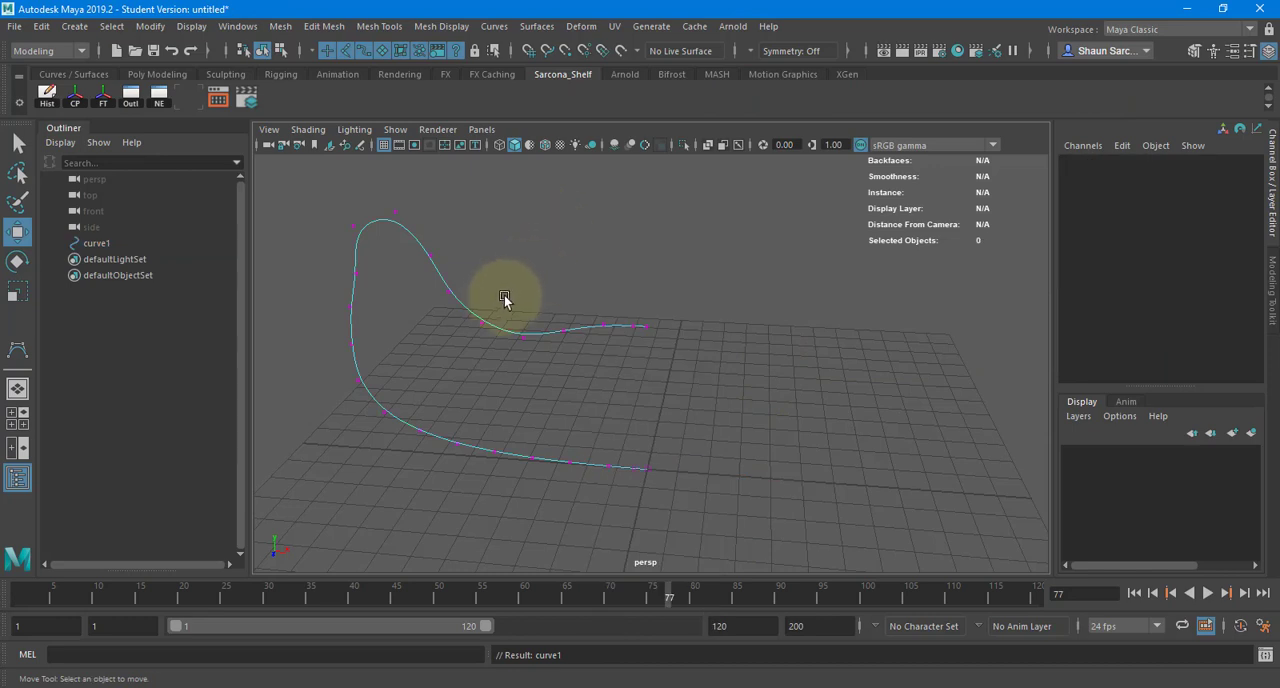
{"action": "left_click", "coordinate": [468, 327]}
{"action": "left_click_drag", "start_coordinate": [470, 330], "coordinate": [557, 294]}
{"action": "left_click", "coordinate": [473, 260]}
{"action": "left_click_drag", "start_coordinate": [462, 248], "coordinate": [476, 189]}
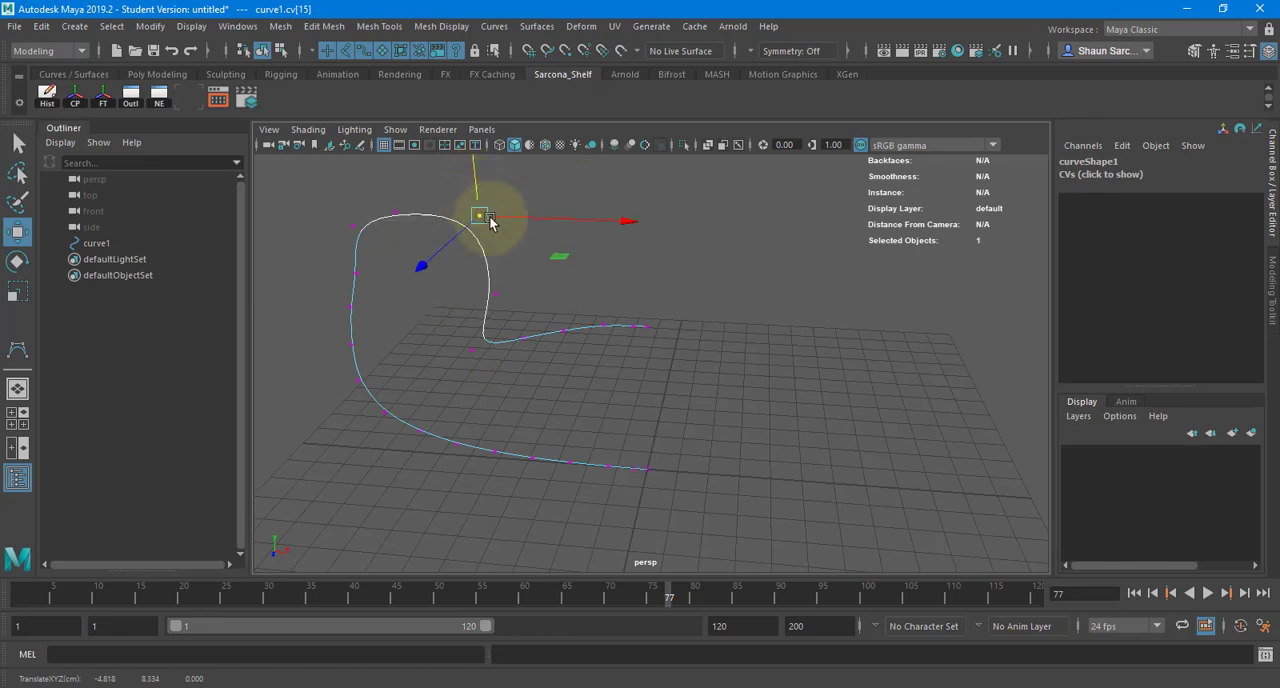
- Pick a curve point halfway down the steep slope and insert a knot there
{"action": "right_click_drag", "start_coordinate": [493, 285], "coordinate": [443, 220]}
{"action": "left_click", "coordinate": [488, 272]}
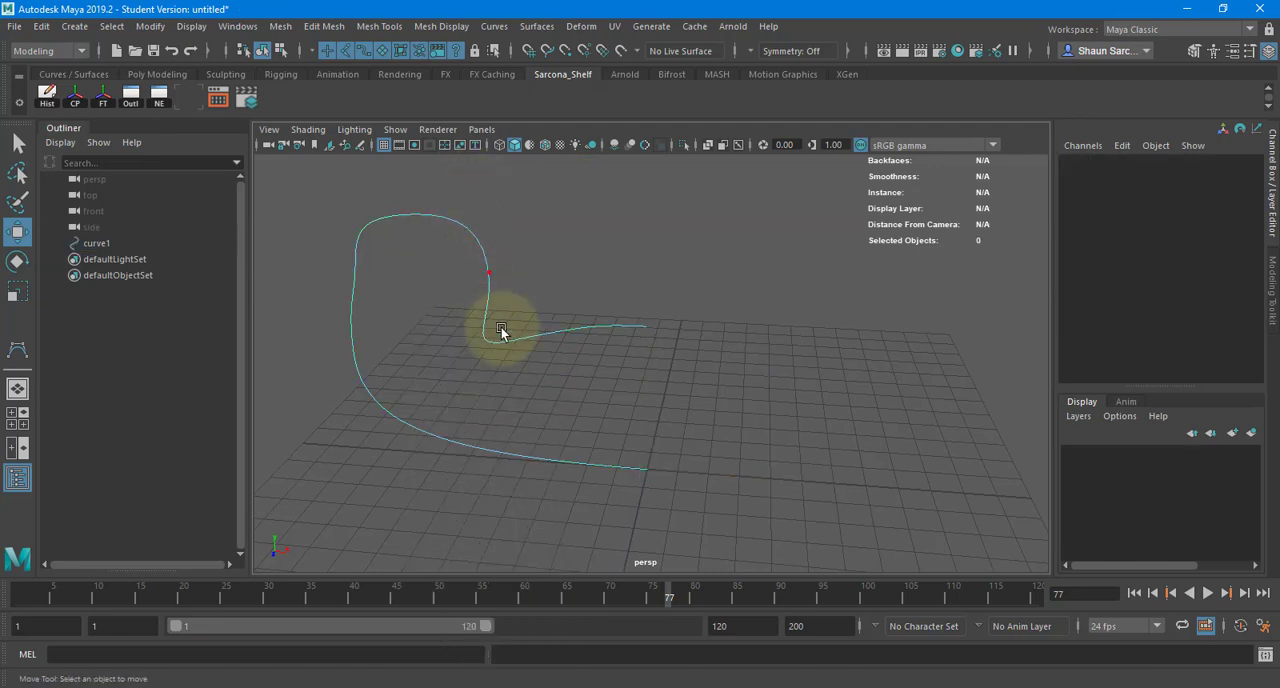
{"action": "left_click_drag", "start_coordinate": [539, 290], "coordinate": [539, 290]}
{"action": "left_click", "coordinate": [494, 26]}
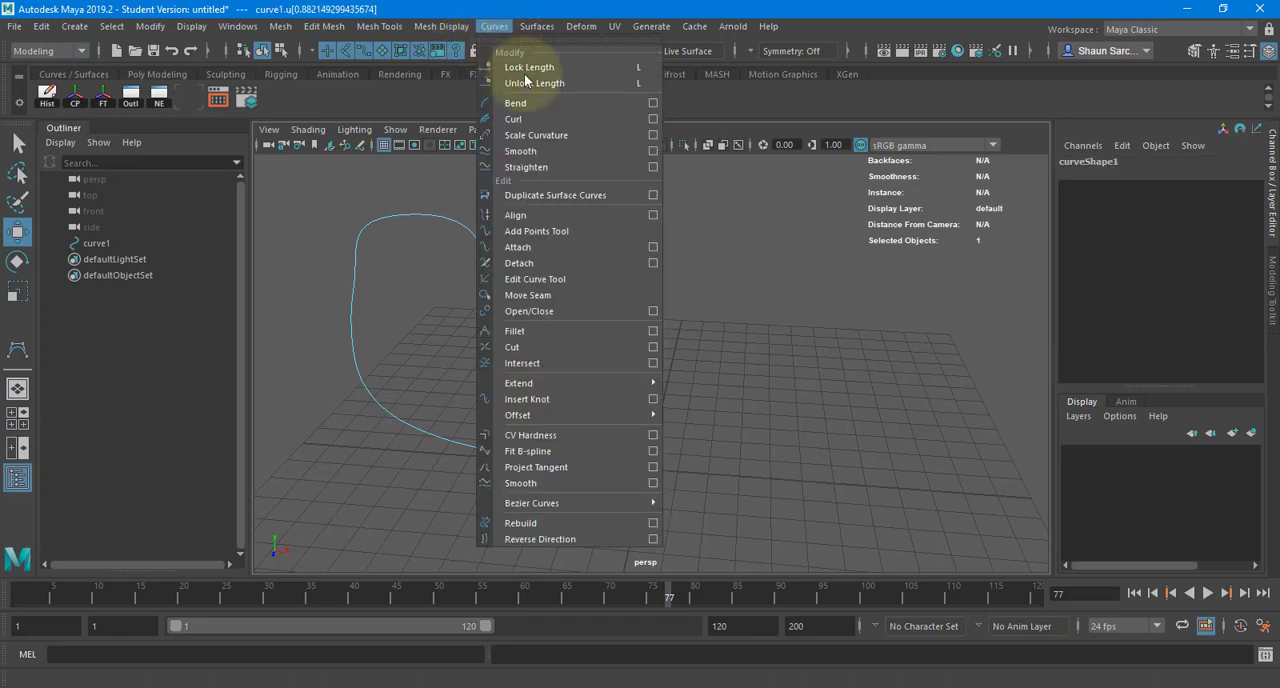
{"action": "left_click", "coordinate": [565, 398]}
- Try moving a control vertex on the curve's shallow end section vertically, and undo the move
{"action": "right_click_drag", "start_coordinate": [570, 310], "coordinate": [517, 303]}
{"action": "left_click", "coordinate": [541, 355]}
{"action": "left_click_drag", "start_coordinate": [541, 355], "coordinate": [540, 313]}
{"action": "key", "text": "ctrl+z"}
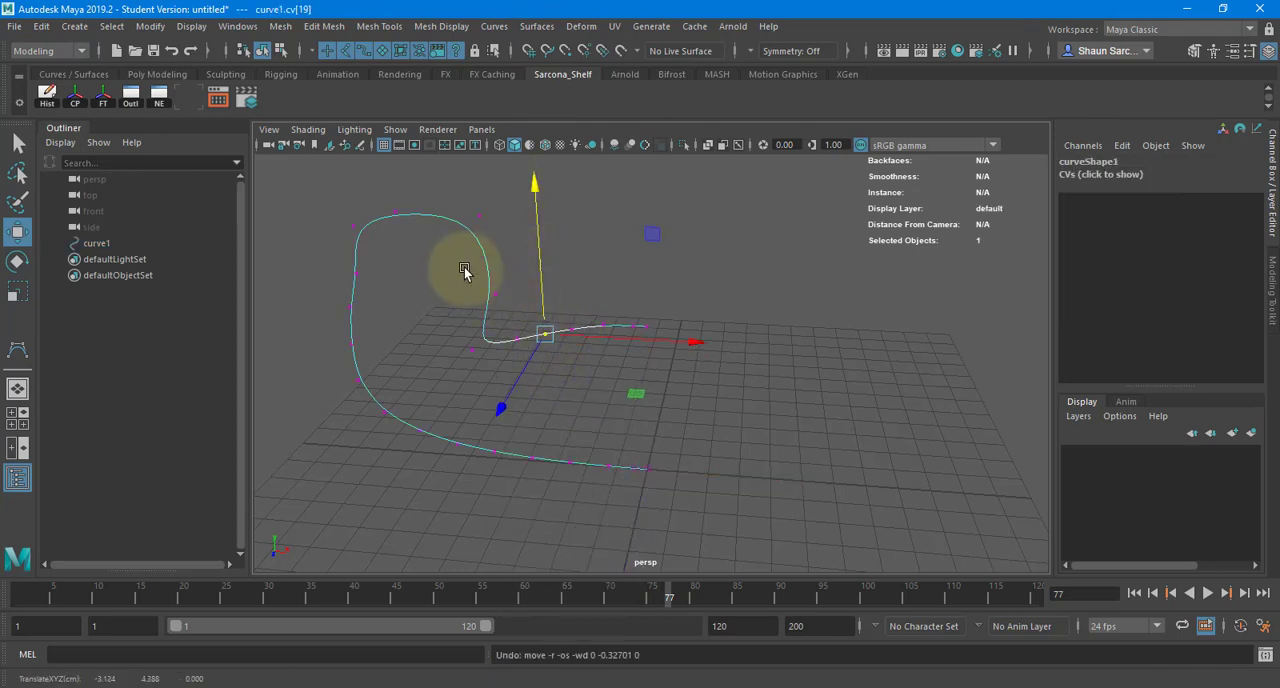
- Delete the whole curve and create a NURBS square primitive, framed in the perspective view
{"action": "right_click_drag", "start_coordinate": [464, 270], "coordinate": [505, 228]}
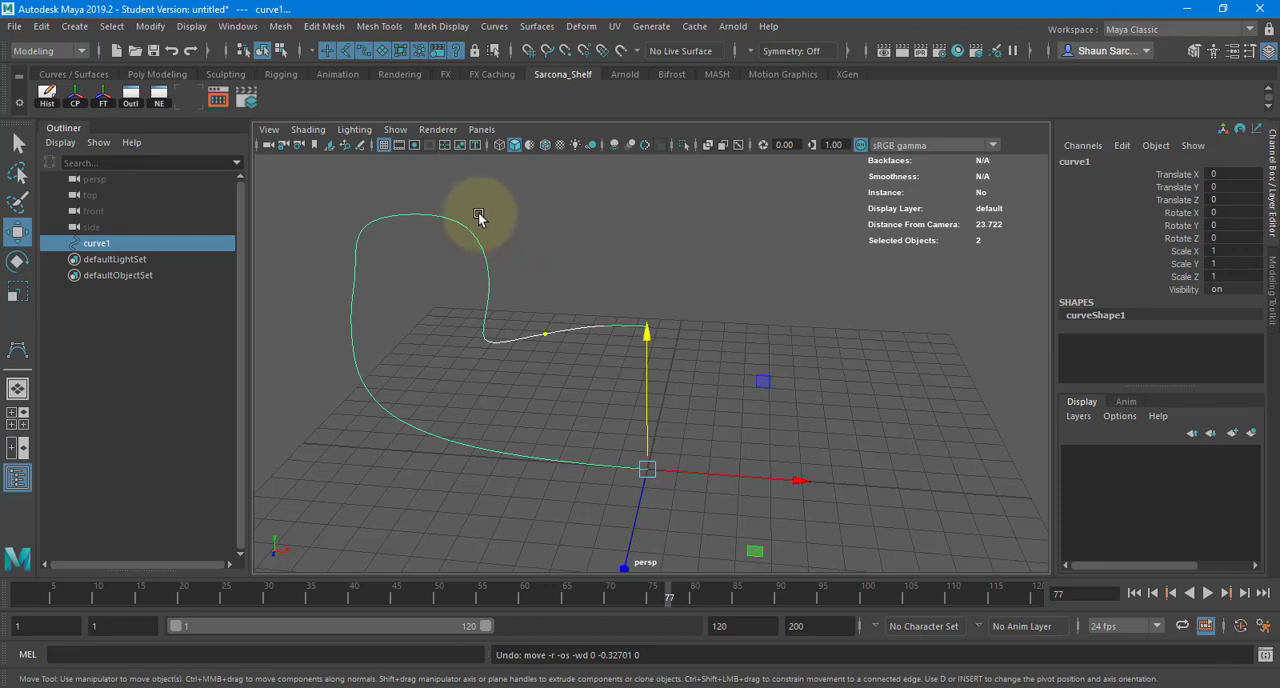
{"action": "key", "text": "Delete"}
{"action": "left_click", "coordinate": [74, 26]}
{"action": "mouse_move", "coordinate": [136, 69]}
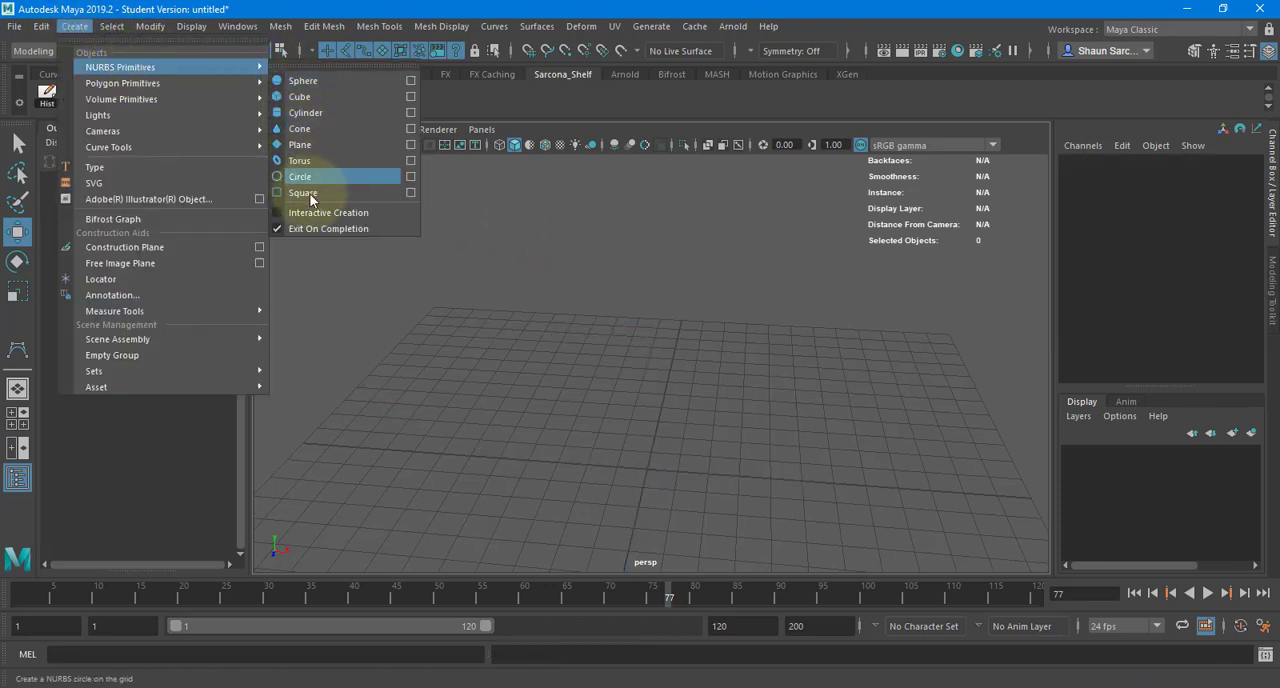
{"action": "left_click", "coordinate": [342, 196]}
{"action": "key", "text": "f"}
{"action": "left_click_drag", "start_coordinate": [543, 289], "coordinate": [397, 326], "text": "alt"}
{"action": "scroll", "coordinate": [400, 325], "scroll_direction": "down", "scroll_amount": 3}
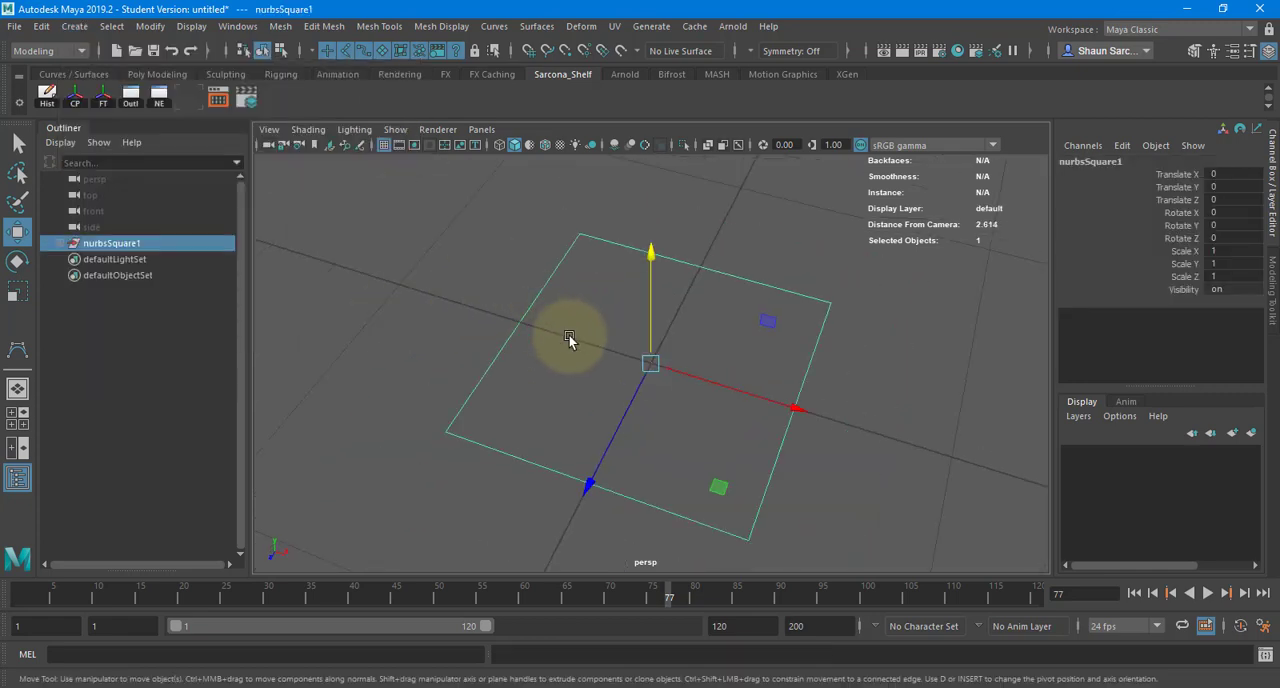
- Examine the separate edge curves that make up the NURBS square by selecting individual sides
{"action": "left_click_drag", "start_coordinate": [568, 334], "coordinate": [482, 300]}
{"action": "left_click_drag", "start_coordinate": [603, 302], "coordinate": [630, 222]}
{"action": "left_click_drag", "start_coordinate": [620, 341], "coordinate": [814, 412]}
{"action": "left_click_drag", "start_coordinate": [609, 408], "coordinate": [518, 569]}
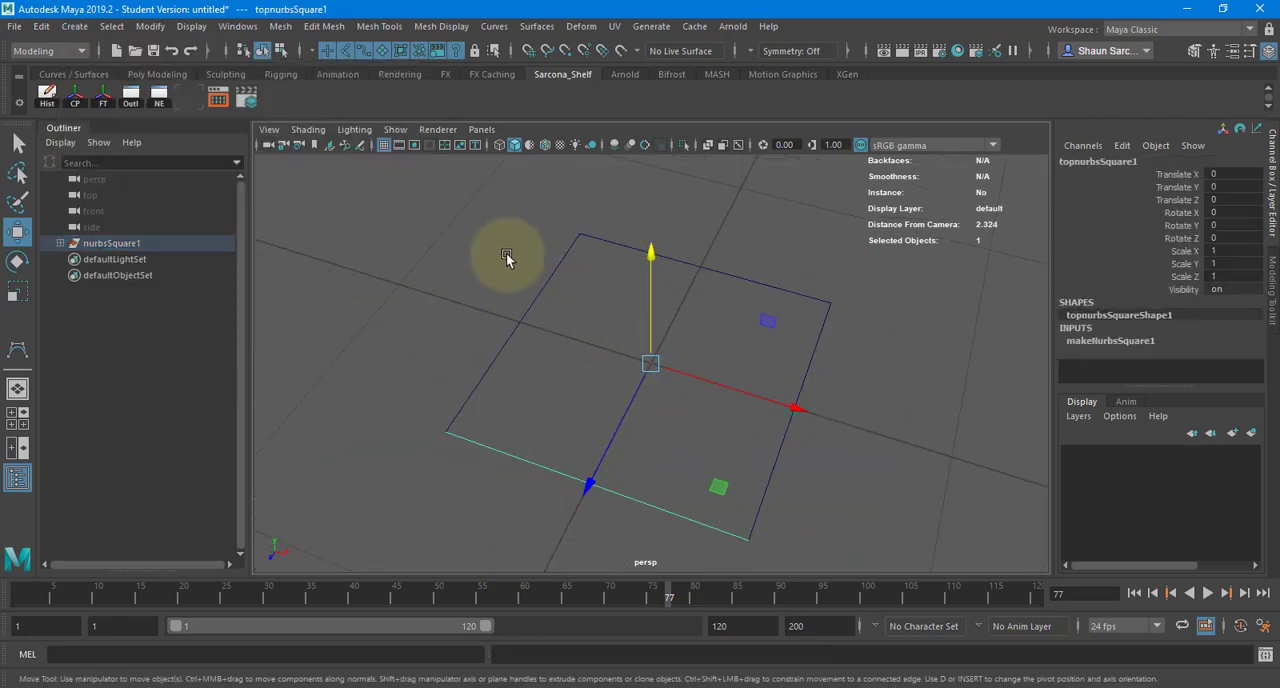
{"action": "left_click_drag", "start_coordinate": [544, 304], "coordinate": [574, 281]}
{"action": "left_click_drag", "start_coordinate": [500, 276], "coordinate": [599, 290]}
{"action": "left_click_drag", "start_coordinate": [603, 283], "coordinate": [686, 184], "text": "shift"}
{"action": "left_click_drag", "start_coordinate": [611, 296], "coordinate": [668, 290], "text": "alt"}
{"action": "left_click_drag", "start_coordinate": [499, 285], "coordinate": [572, 266]}
{"action": "left_click_drag", "start_coordinate": [590, 226], "coordinate": [591, 313]}
- Try a curve Fillet between the square's rear edge and its adjoining negative-X edge, and undo it
{"action": "left_click_drag", "start_coordinate": [477, 280], "coordinate": [545, 290]}
{"action": "left_click_drag", "start_coordinate": [500, 216], "coordinate": [621, 309]}
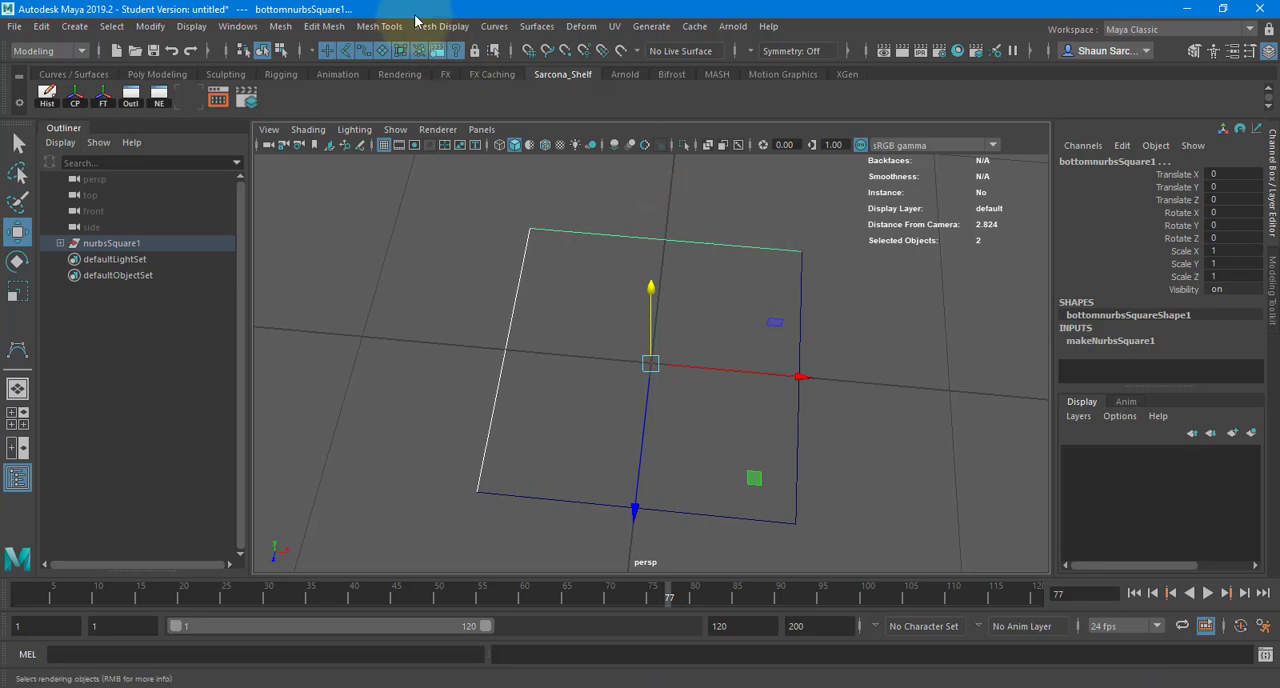
{"action": "left_click", "coordinate": [494, 26]}
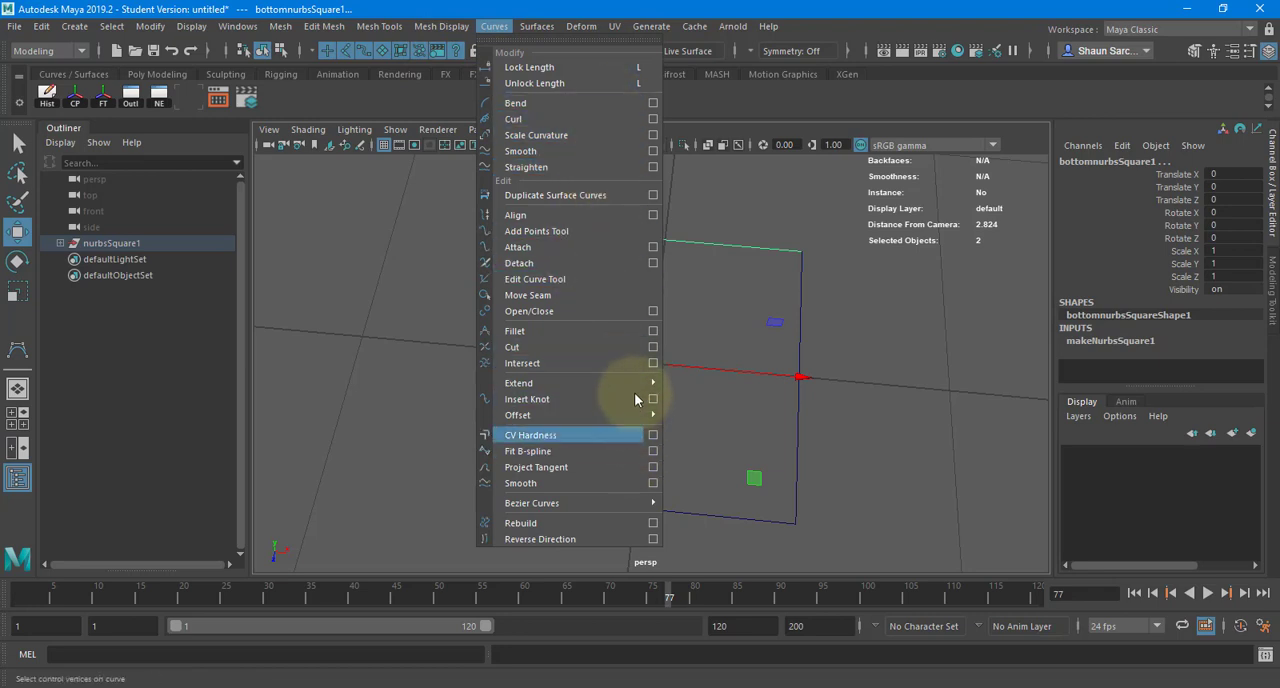
{"action": "left_click", "coordinate": [622, 334]}
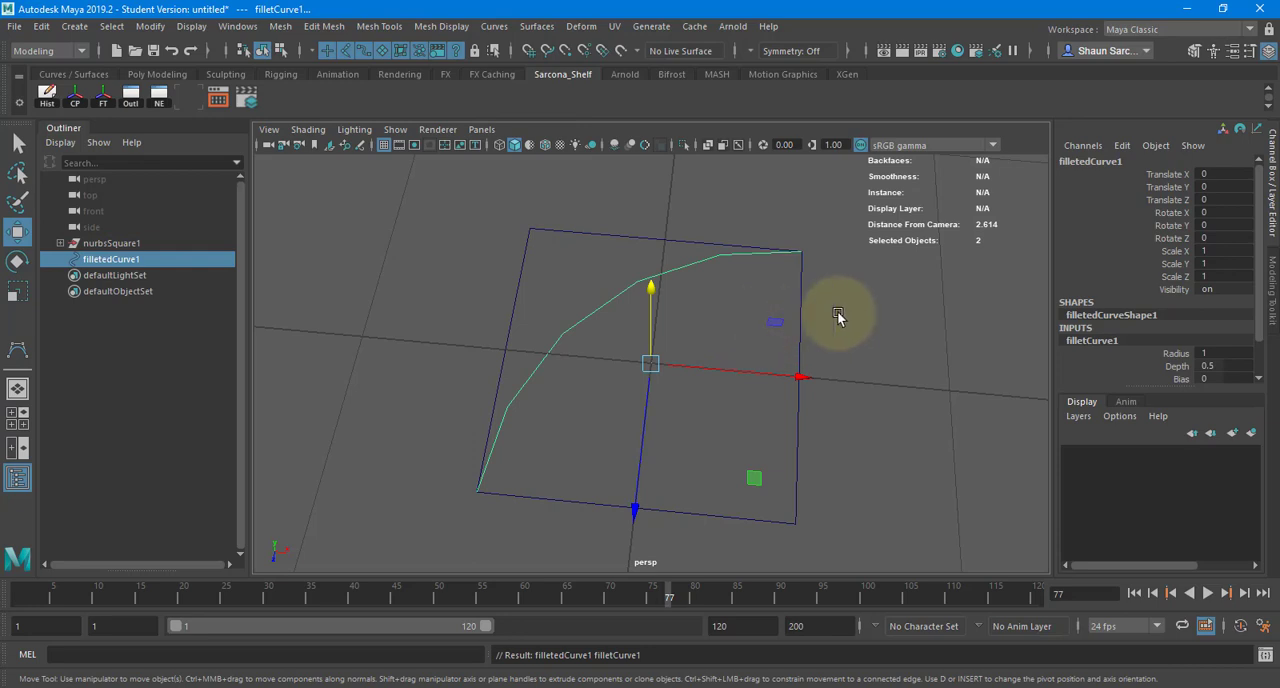
{"action": "key", "text": "ctrl+z"}
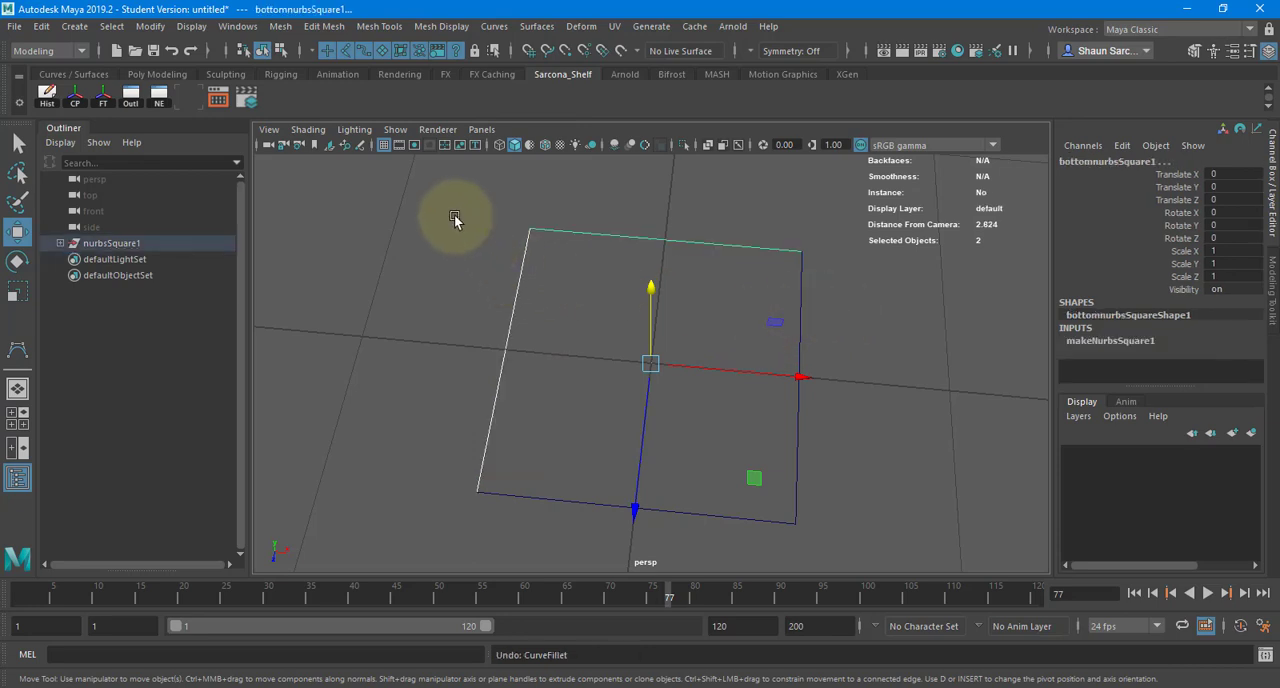
- Delete all four edge curves of the square together with the leftover nurbsSquare1 group
{"action": "left_click", "coordinate": [494, 26]}
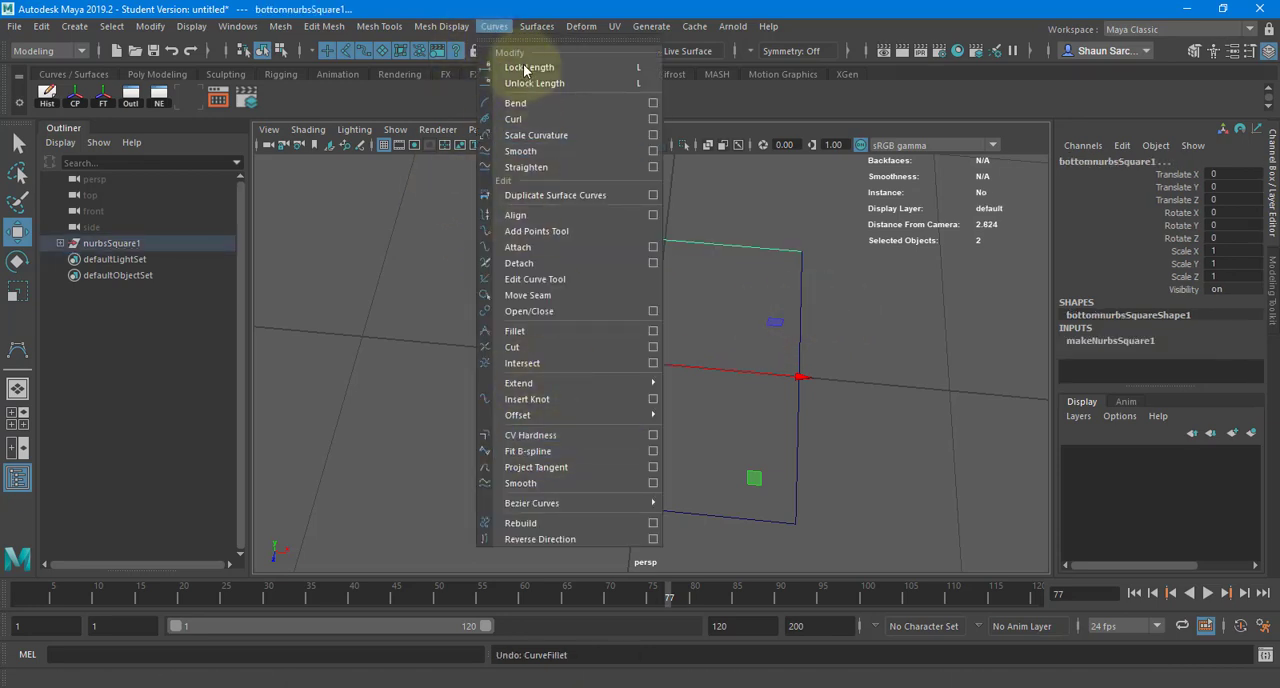
{"action": "left_click", "coordinate": [680, 375]}
{"action": "left_click_drag", "start_coordinate": [680, 375], "coordinate": [964, 608]}
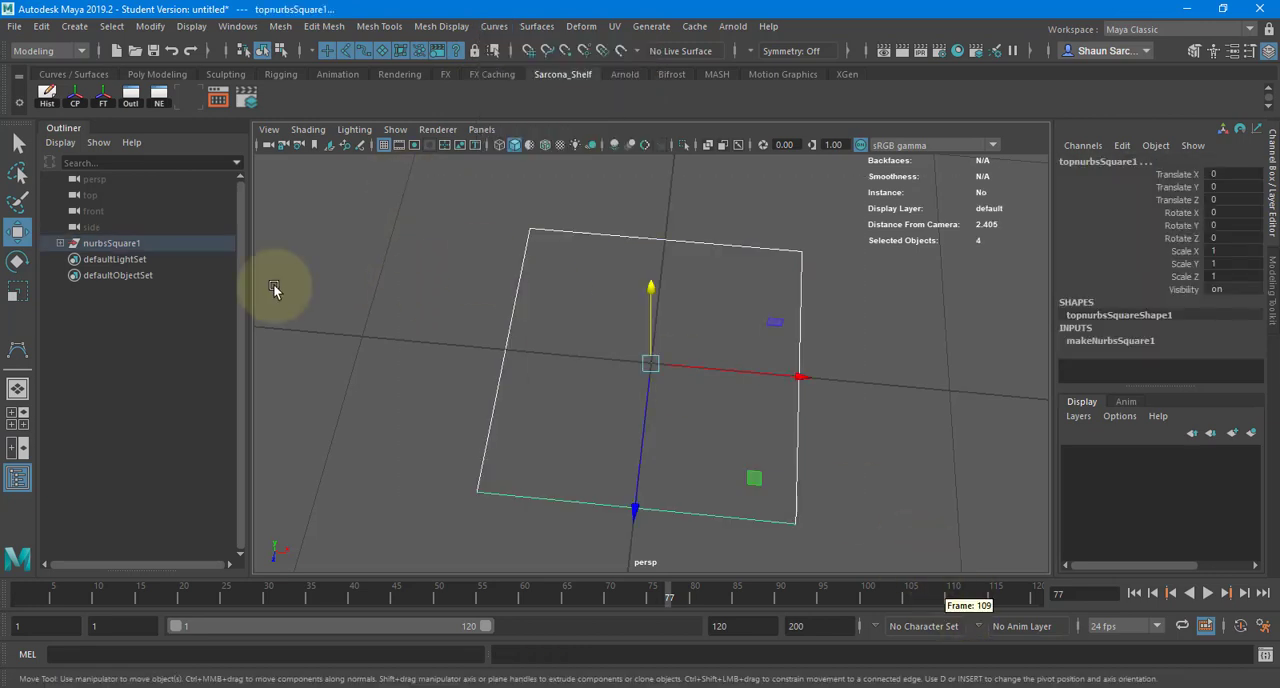
{"action": "key", "text": "Delete"}
{"action": "left_click", "coordinate": [150, 245]}
{"action": "key", "text": "Delete"}
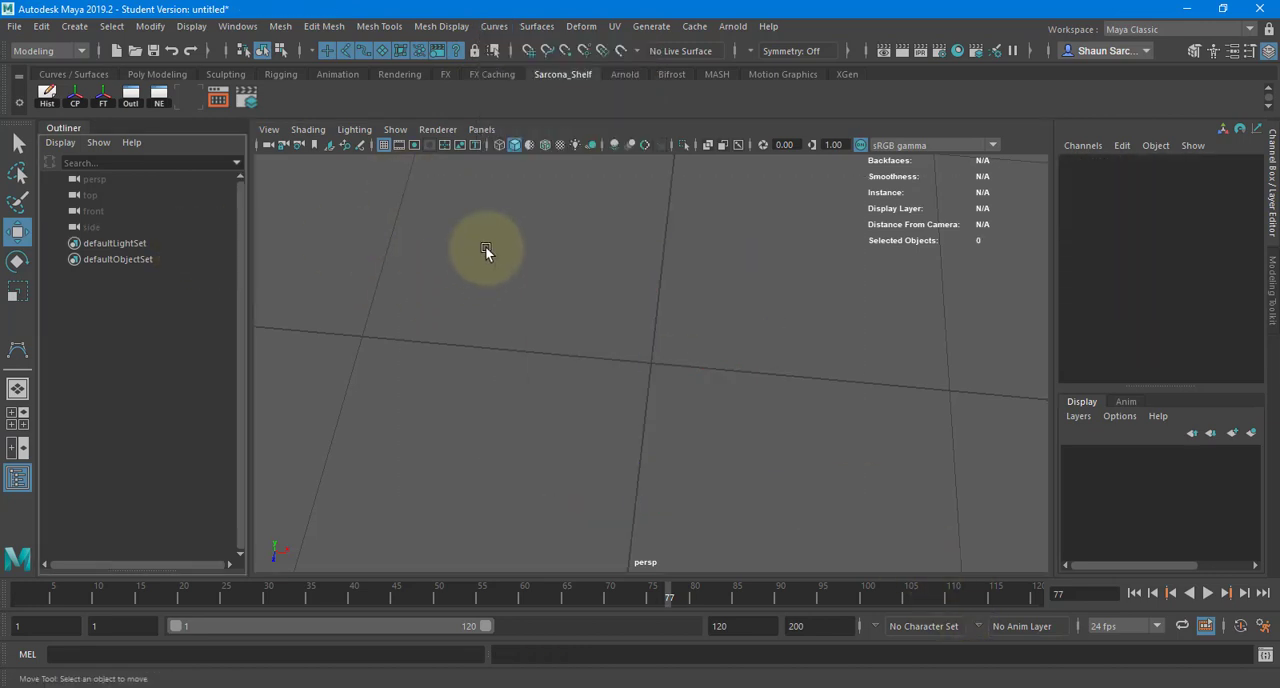
- Show the front view full size and start the CV Curve Tool
{"action": "key", "text": "space"}
{"action": "left_click_drag", "start_coordinate": [485, 248], "coordinate": [489, 293]}
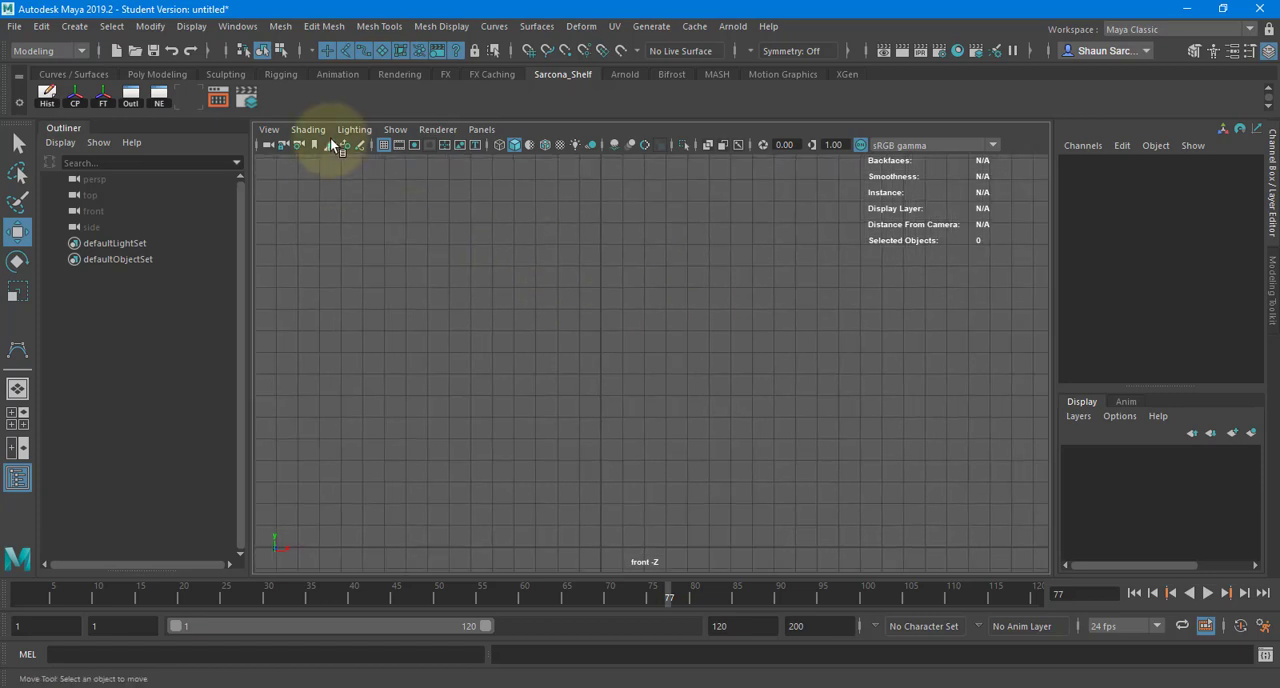
{"action": "left_click", "coordinate": [74, 26]}
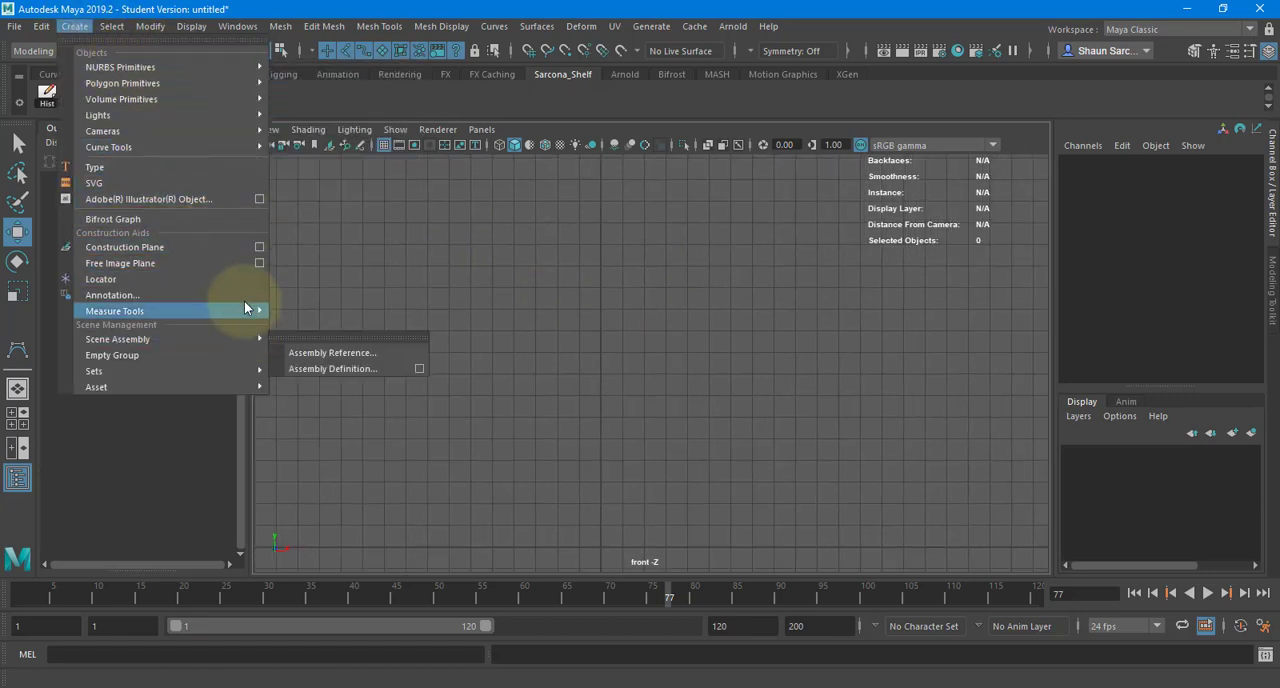
{"action": "mouse_move", "coordinate": [260, 151]}
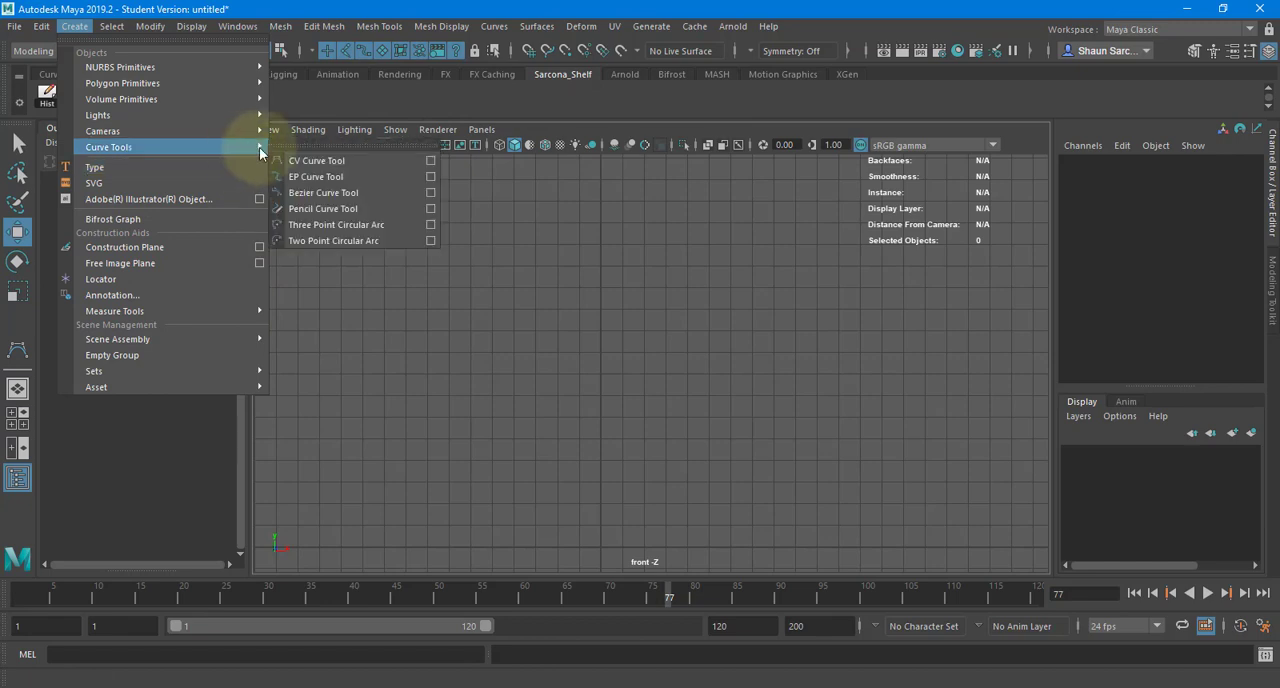
{"action": "left_click", "coordinate": [310, 160]}
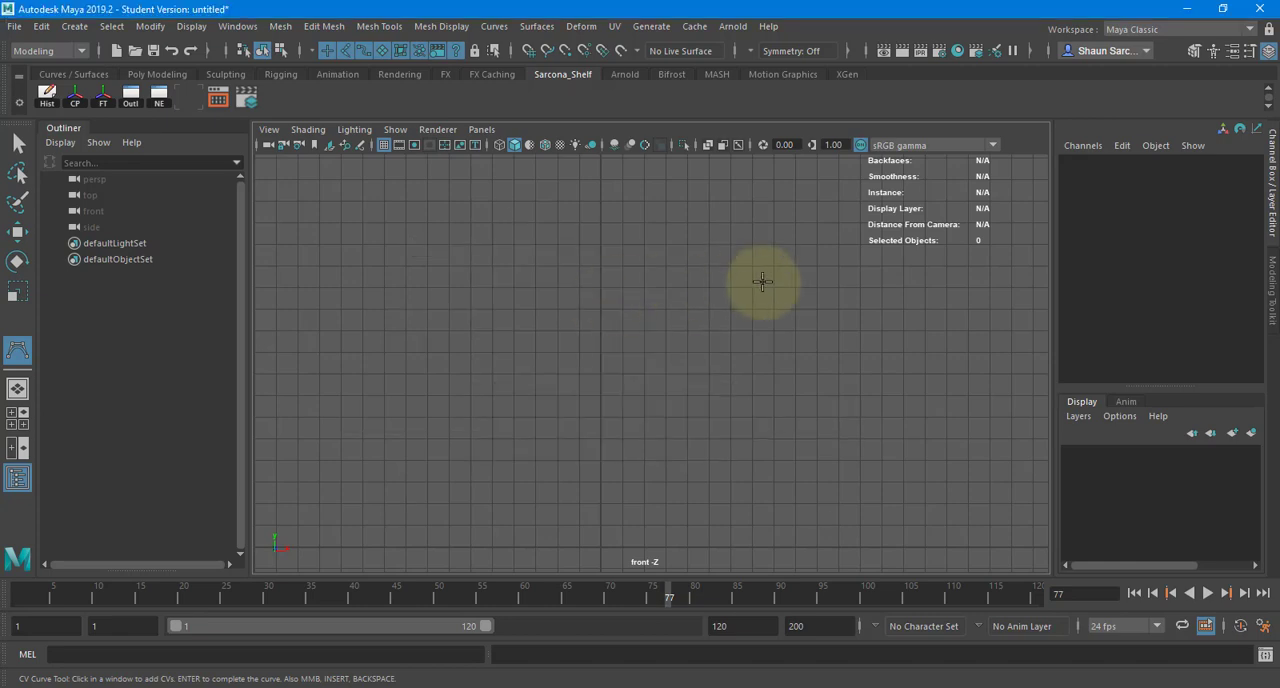
- Try drawing a wavy curve of eight CVs flat across the ground grid in the perspective view
{"action": "key", "text": "space"}
{"action": "right_click_drag", "start_coordinate": [713, 233], "coordinate": [765, 211], "text": "alt"}
{"action": "middle_click_drag", "start_coordinate": [765, 211], "coordinate": [757, 200], "text": "alt"}
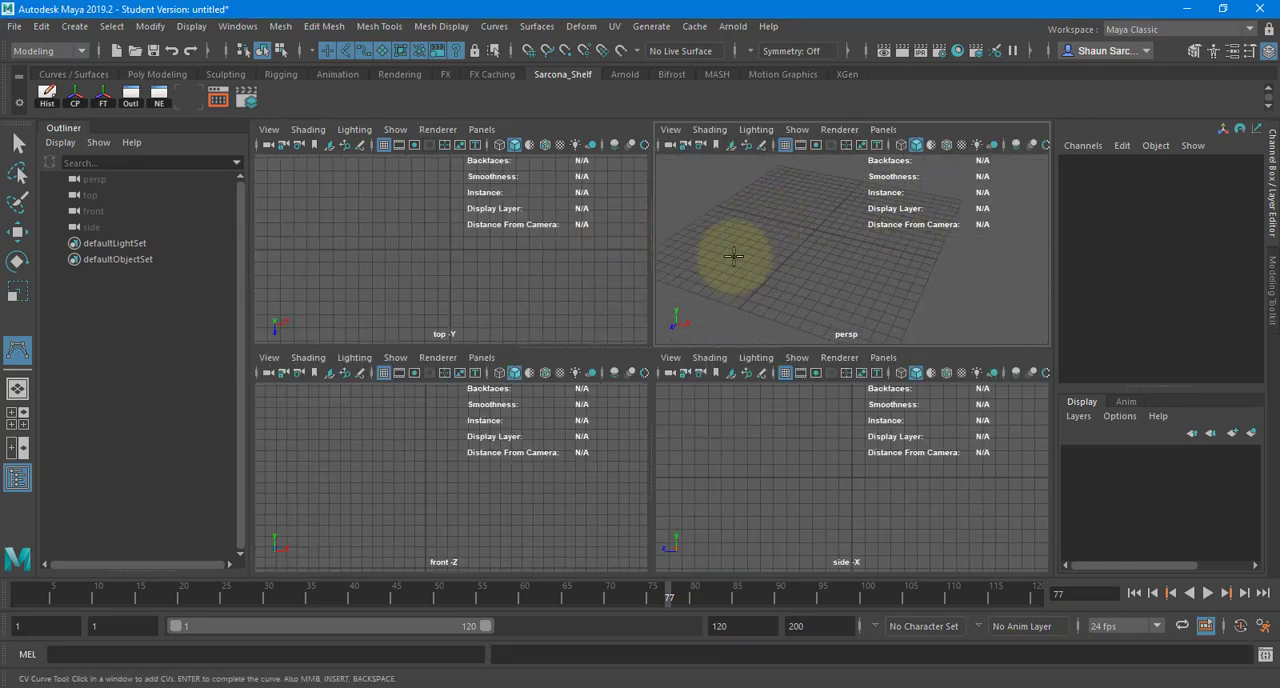
{"action": "left_click", "coordinate": [732, 257]}
{"action": "left_click", "coordinate": [758, 277]}
{"action": "left_click", "coordinate": [768, 227]}
{"action": "left_click", "coordinate": [810, 236]}
{"action": "left_click", "coordinate": [815, 286]}
{"action": "left_click", "coordinate": [865, 282]}
{"action": "left_click", "coordinate": [882, 206]}
{"action": "left_click", "coordinate": [934, 288]}
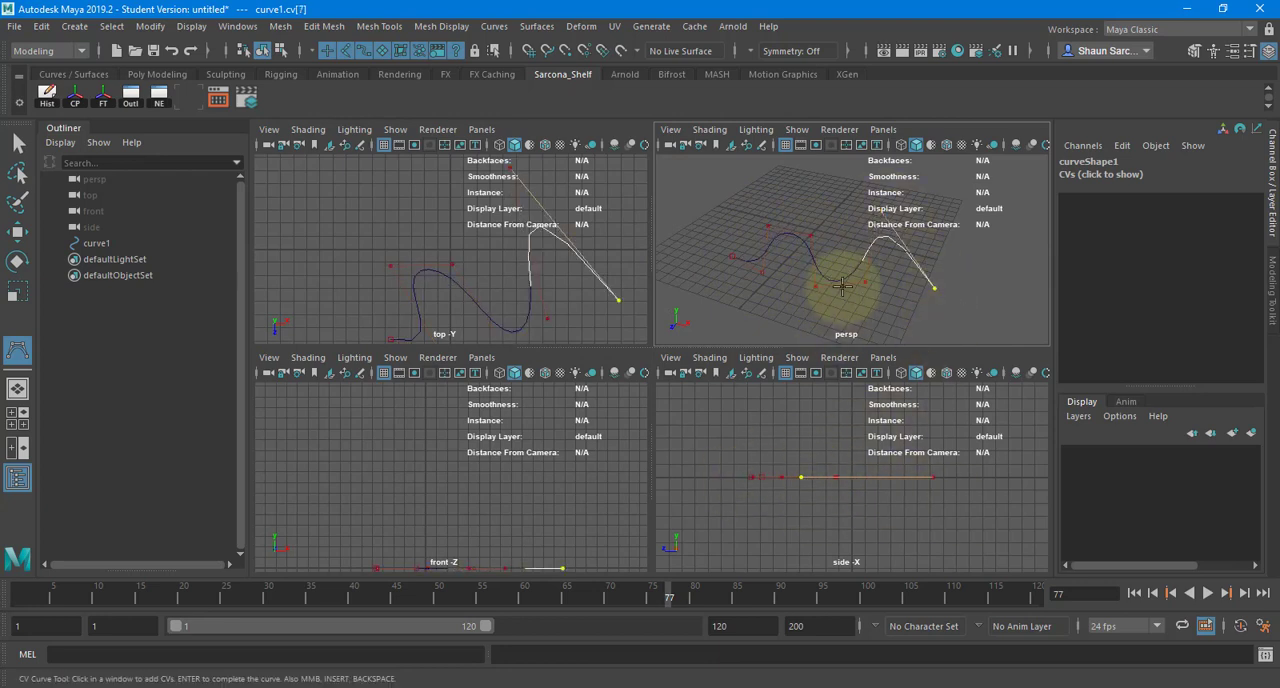
{"action": "left_click_drag", "start_coordinate": [849, 294], "coordinate": [891, 297], "text": "alt"}
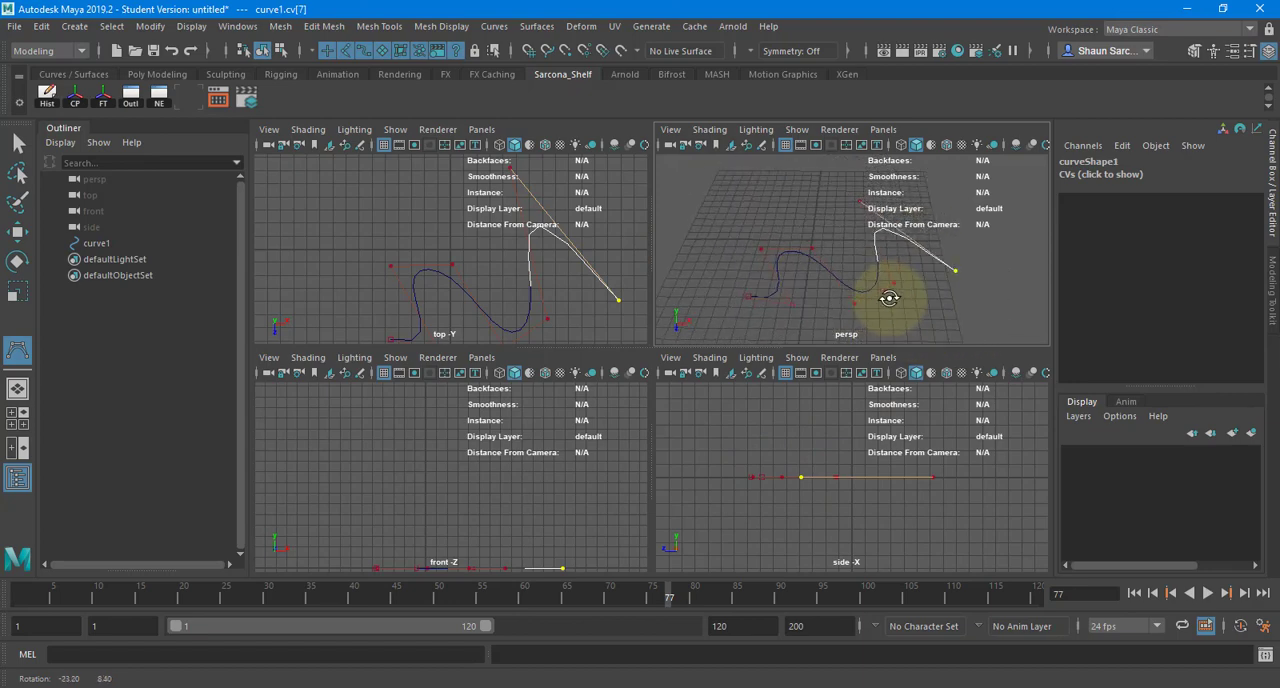
- Remove all the CVs of the unfinished wavy curve one after another
{"action": "key", "text": "BackSpace"}
{"action": "key", "text": "BackSpace"}
{"action": "key", "text": "BackSpace"}
{"action": "key", "text": "BackSpace"}
{"action": "key", "text": "BackSpace"}
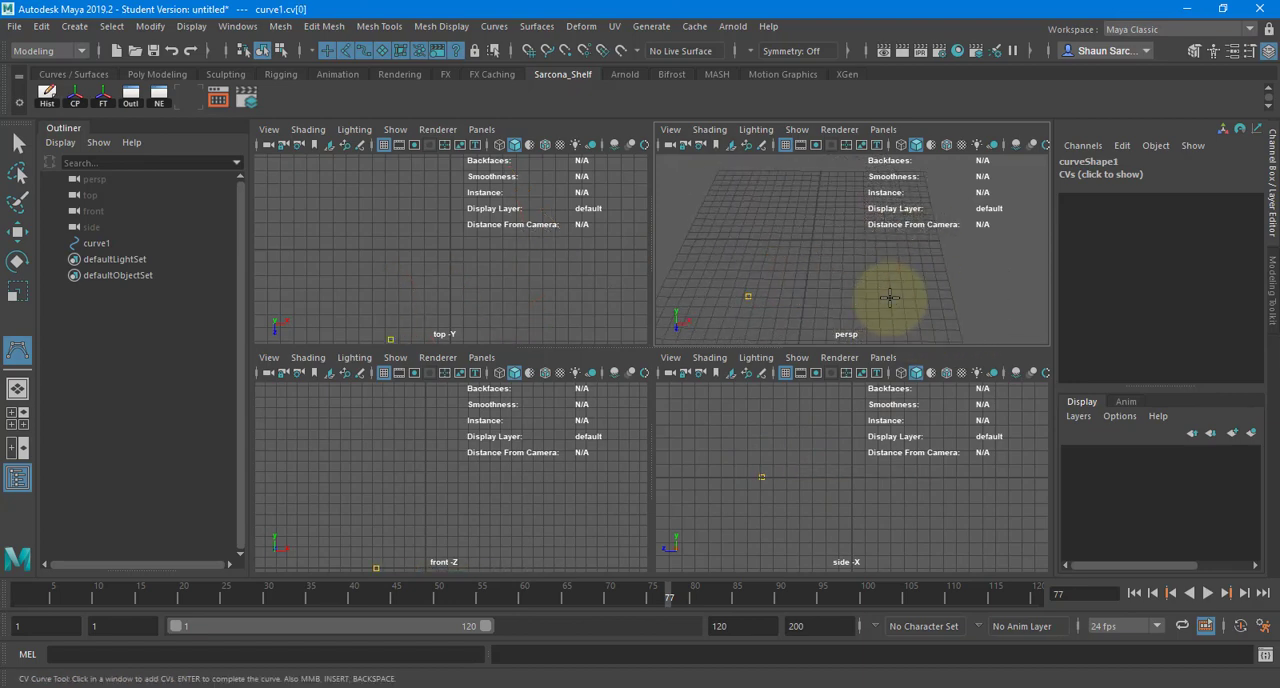
{"action": "key", "text": "BackSpace"}
- Start a vase profile curve in the front view, snapping the first CV to the origin and sweeping the base outward along negative X
{"action": "key", "text": "space"}
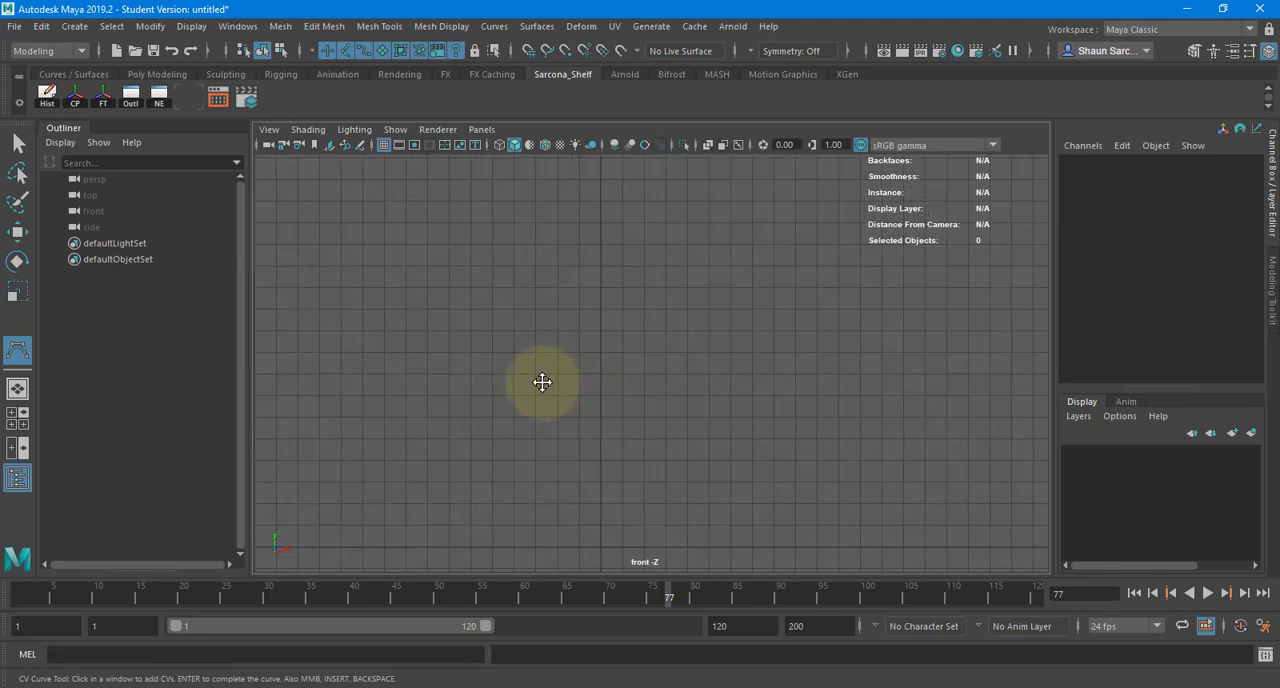
{"action": "middle_click_drag", "start_coordinate": [542, 382], "coordinate": [530, 362], "text": "alt"}
{"action": "key", "text": "x"}
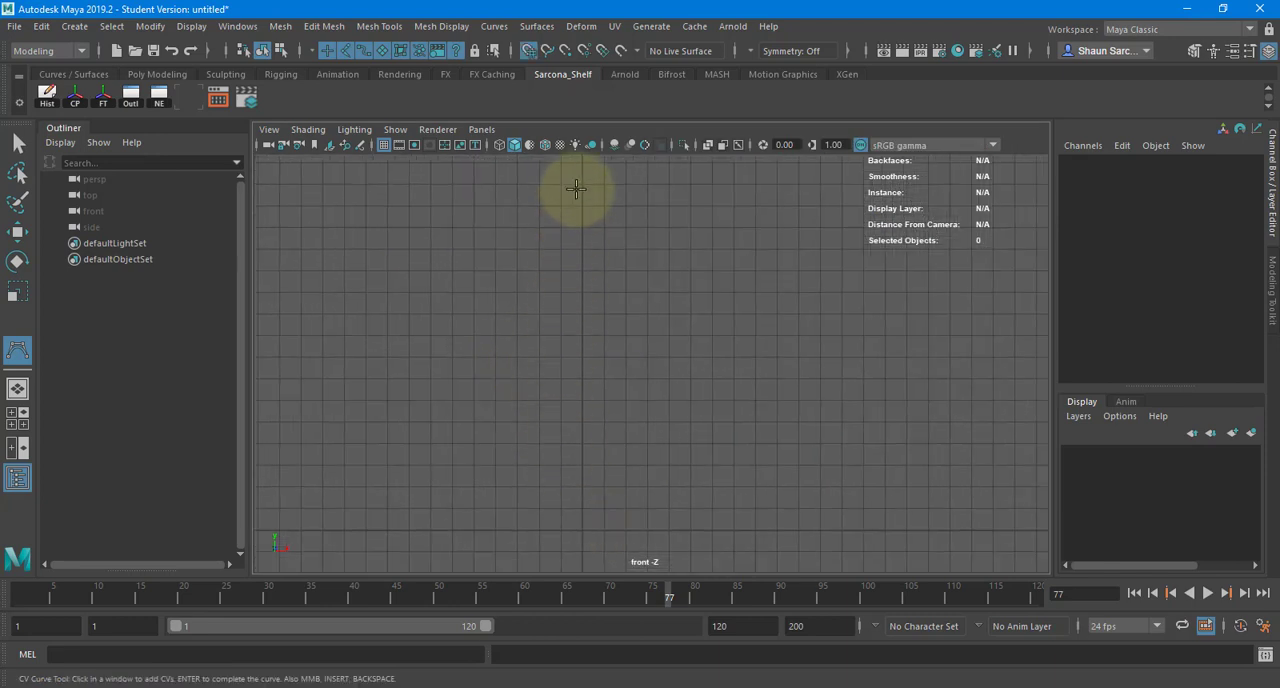
{"action": "left_click", "coordinate": [580, 528]}
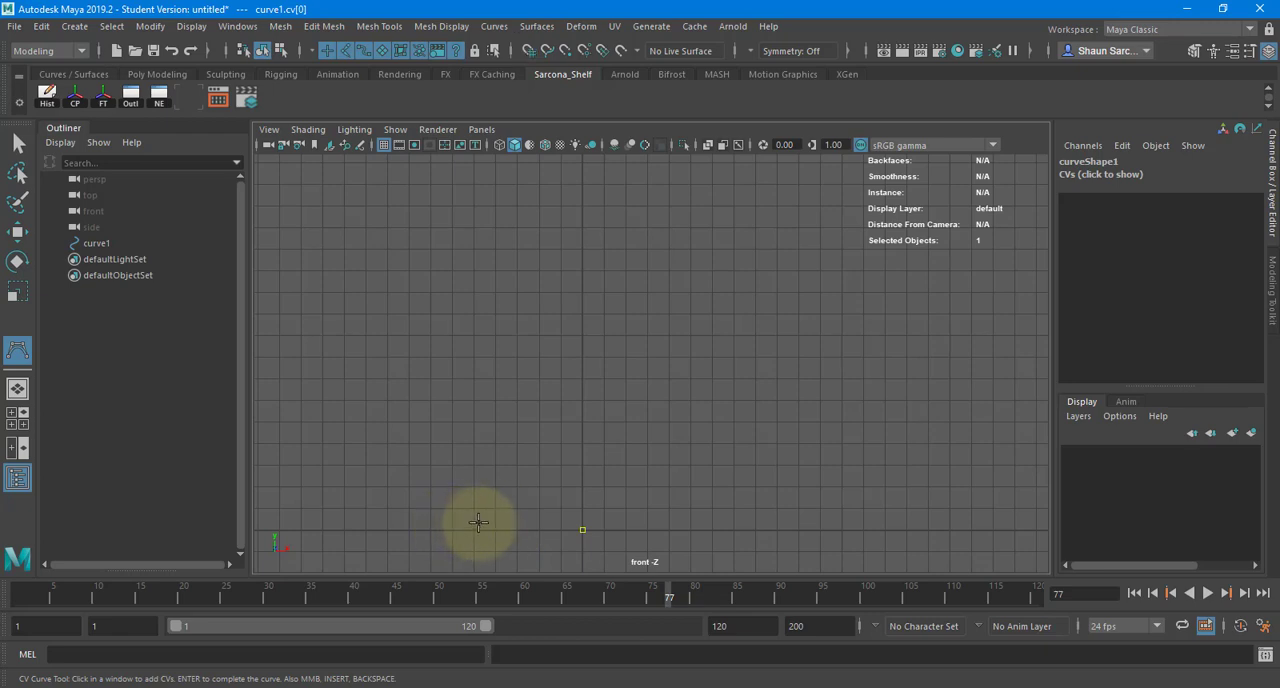
{"action": "left_click", "coordinate": [487, 529]}
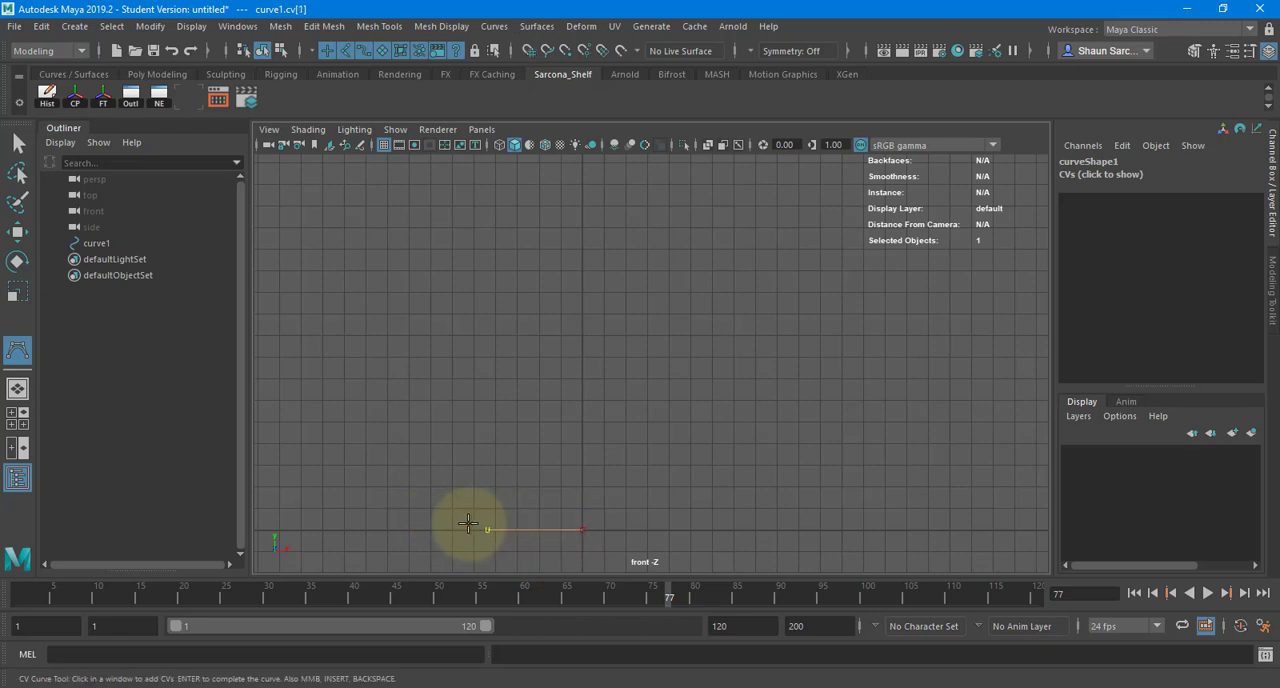
{"action": "left_click", "coordinate": [429, 499]}
{"action": "left_click", "coordinate": [400, 439]}
{"action": "left_click", "coordinate": [434, 427]}
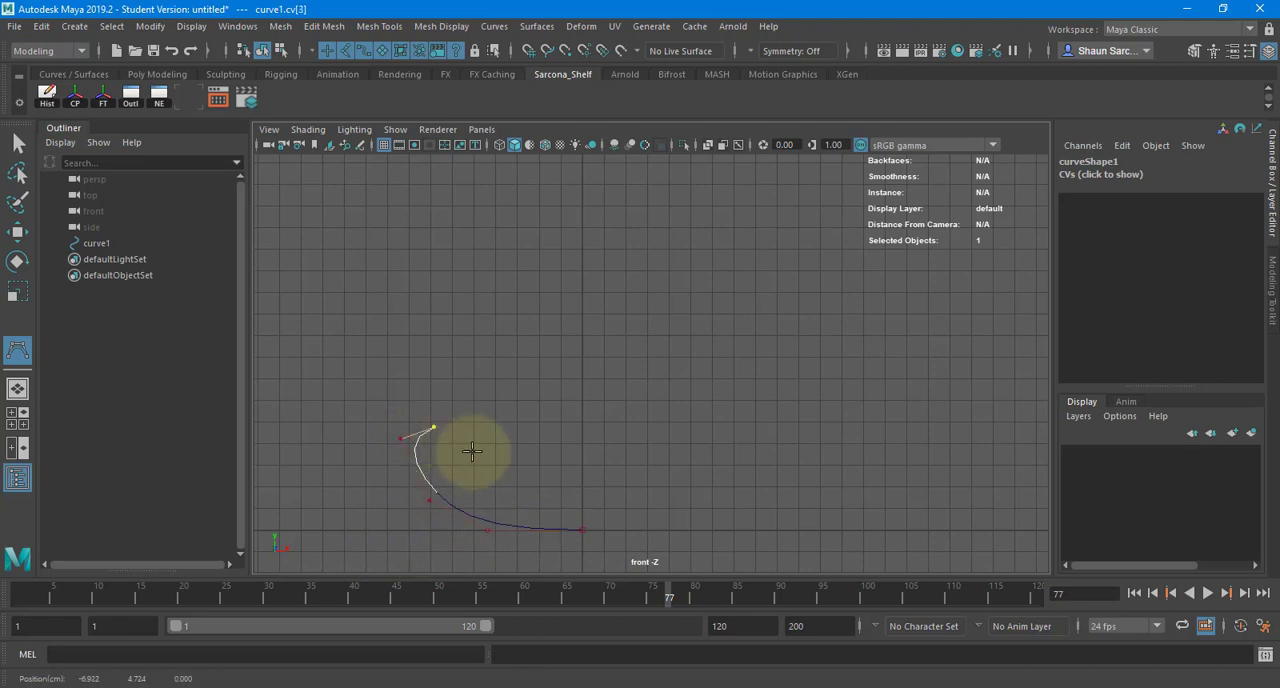
- Continue the profile upward with alternating inner and outer CVs to form the vase's wavy outer wall up to the neck
{"action": "left_click", "coordinate": [478, 459]}
{"action": "left_click", "coordinate": [424, 387]}
{"action": "left_click", "coordinate": [386, 389]}
{"action": "left_click", "coordinate": [450, 349]}
{"action": "left_click", "coordinate": [378, 338]}
{"action": "left_click", "coordinate": [425, 300]}
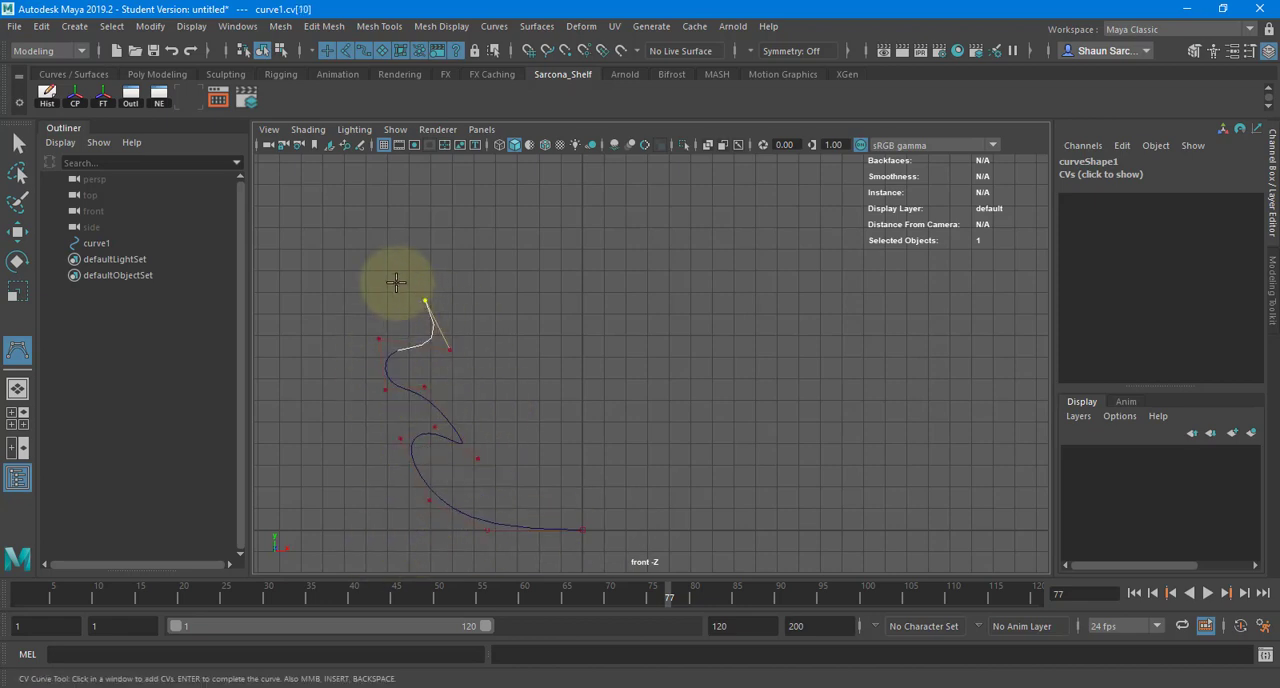
{"action": "left_click", "coordinate": [398, 270]}
{"action": "left_click", "coordinate": [451, 244]}
{"action": "left_click", "coordinate": [481, 189]}
{"action": "left_click", "coordinate": [450, 182]}
- Round the profile over the rim and begin the smoother inner wall downward
{"action": "middle_click_drag", "start_coordinate": [491, 191], "coordinate": [474, 260], "text": "alt"}
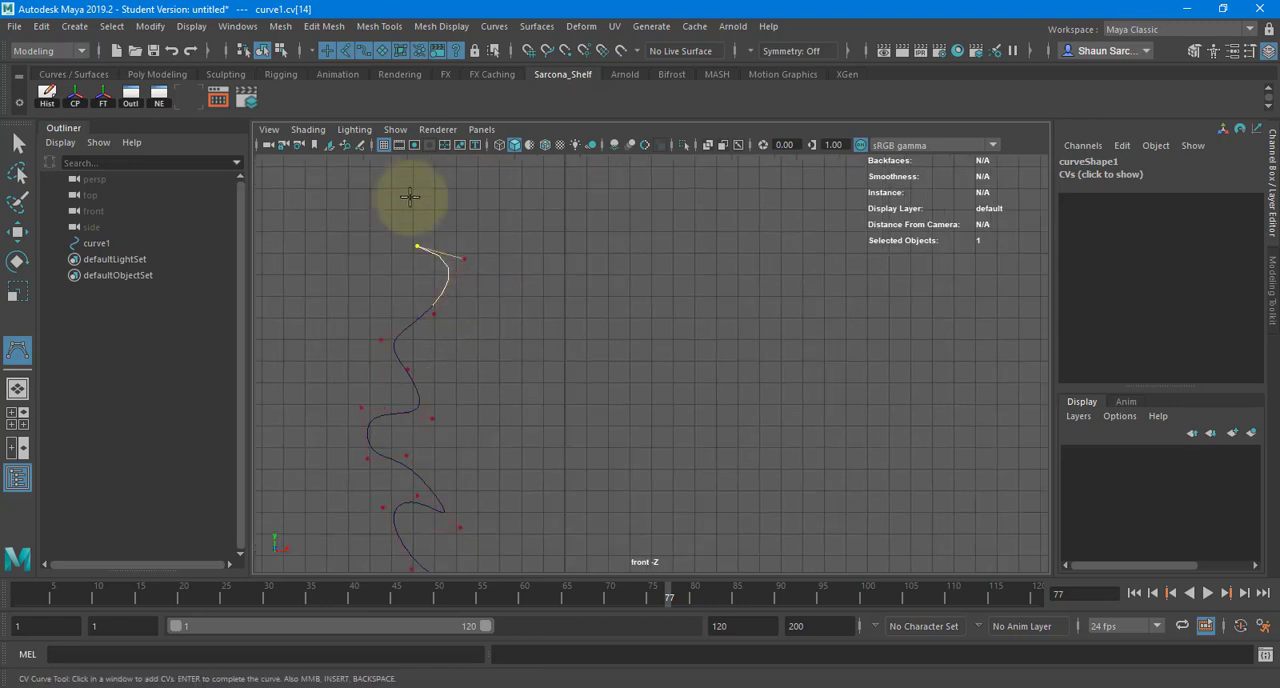
{"action": "left_click", "coordinate": [444, 194]}
{"action": "left_click", "coordinate": [477, 228]}
{"action": "left_click", "coordinate": [466, 321]}
{"action": "left_click", "coordinate": [459, 373]}
{"action": "left_click", "coordinate": [444, 398]}
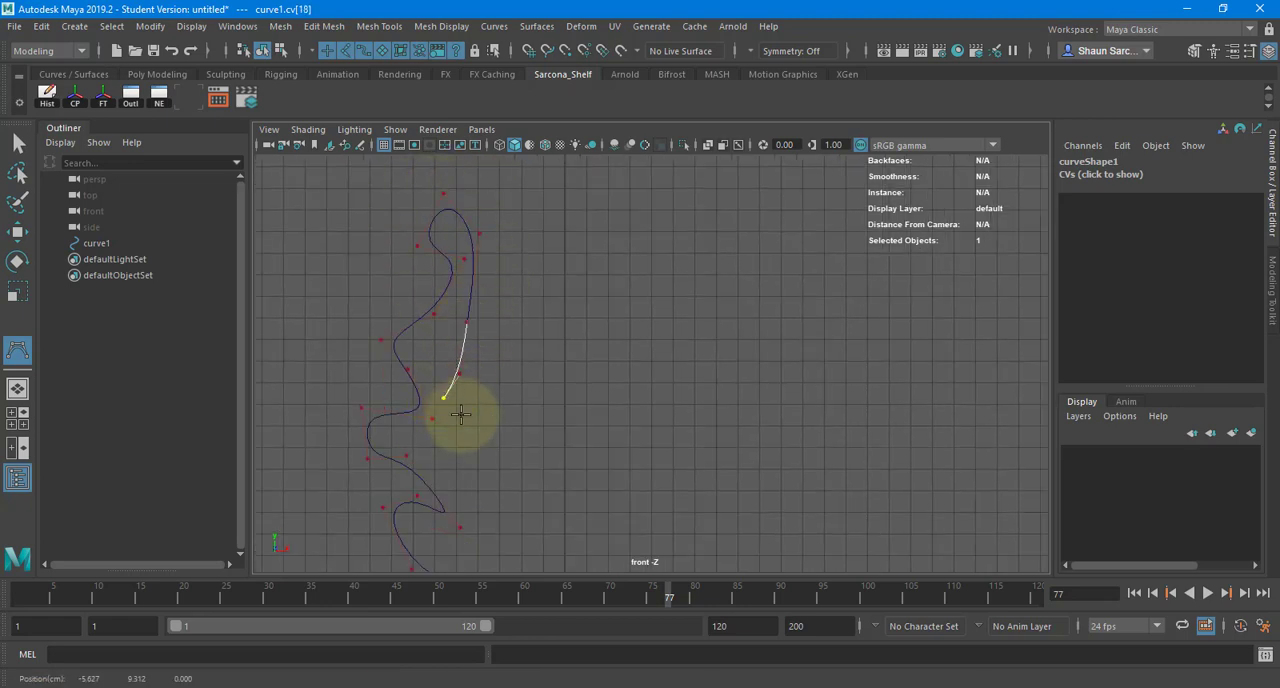
- Bring the inner wall down to the vase floor, end it on the Y axis just above the origin, and complete the curve
{"action": "left_click", "coordinate": [469, 455]}
{"action": "left_click", "coordinate": [476, 505]}
{"action": "middle_click_drag", "start_coordinate": [477, 510], "coordinate": [454, 421], "text": "alt"}
{"action": "left_click", "coordinate": [461, 457]}
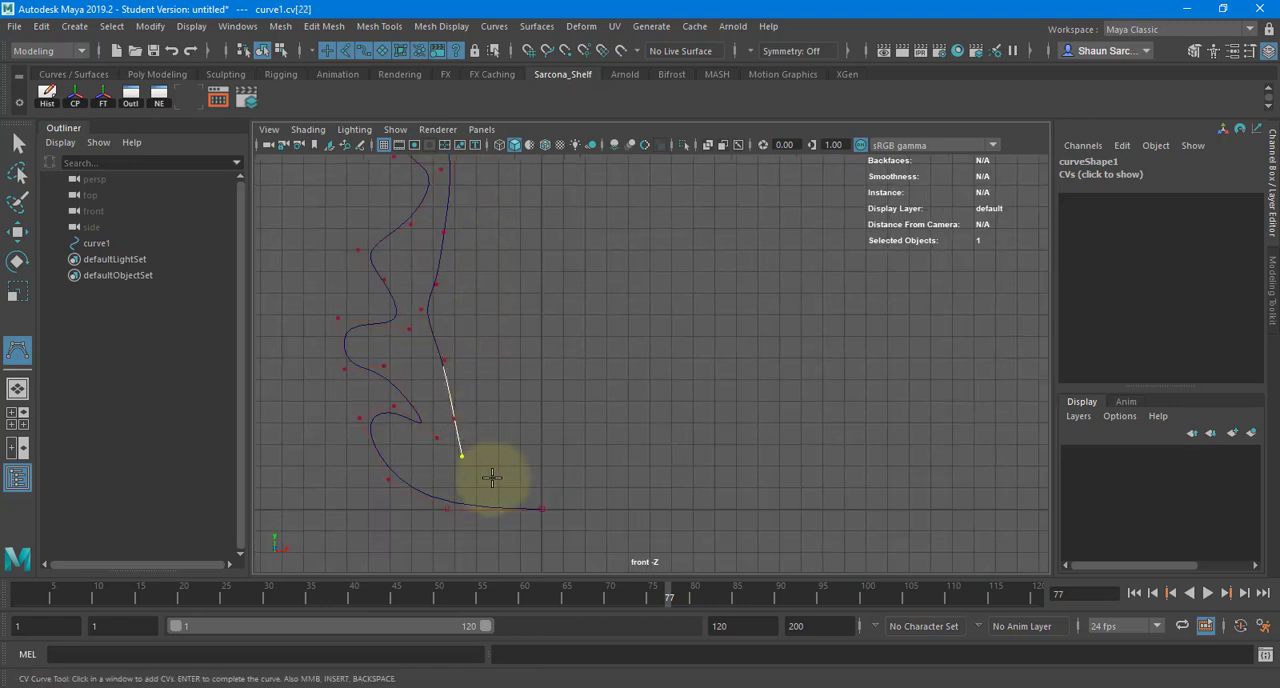
{"action": "left_click", "coordinate": [491, 478]}
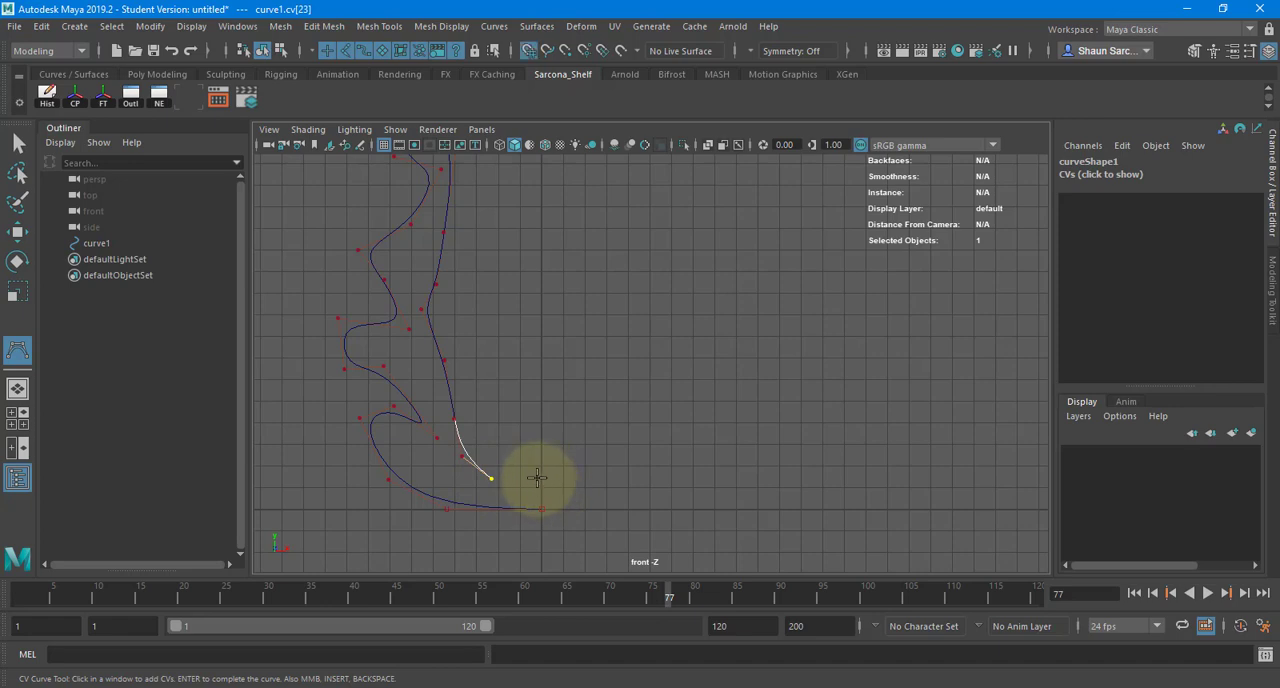
{"action": "left_click", "coordinate": [541, 479]}
{"action": "key", "text": "Return"}
{"action": "key", "text": "w"}
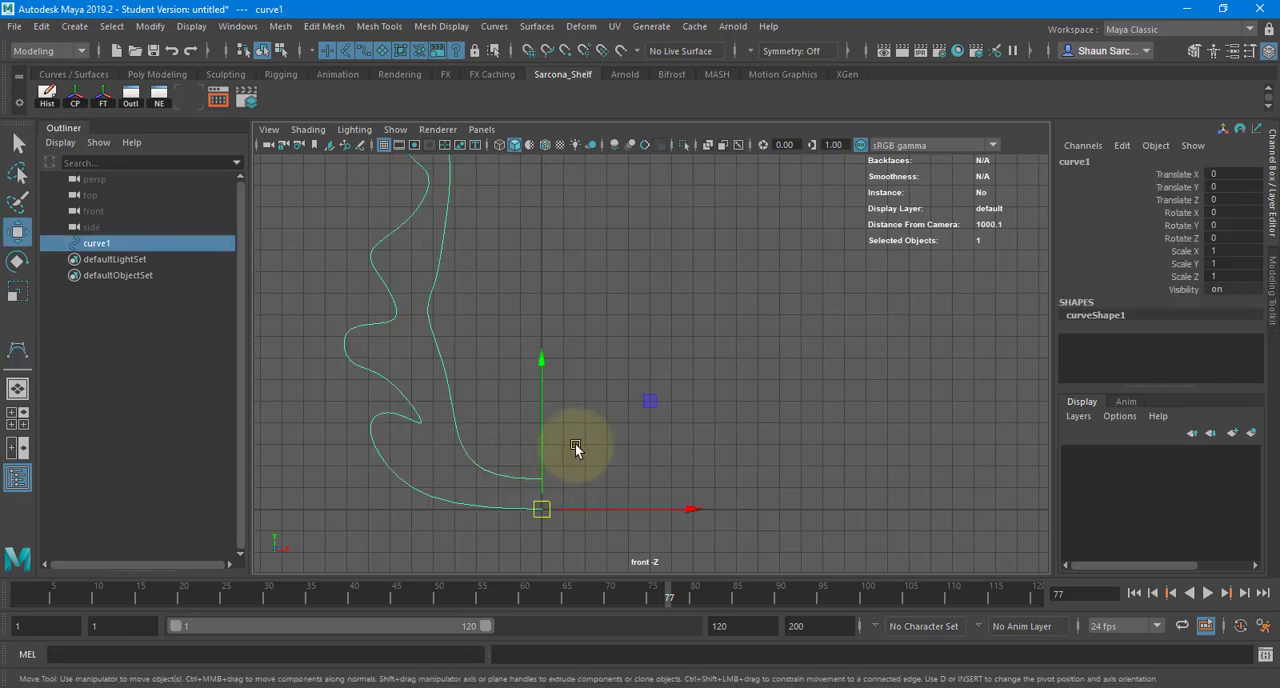
- With the profile curve shown in perspective, open the Revolve options and set the output geometry to Polygons
{"action": "key", "text": "space"}
{"action": "left_click_drag", "start_coordinate": [592, 364], "coordinate": [597, 315]}
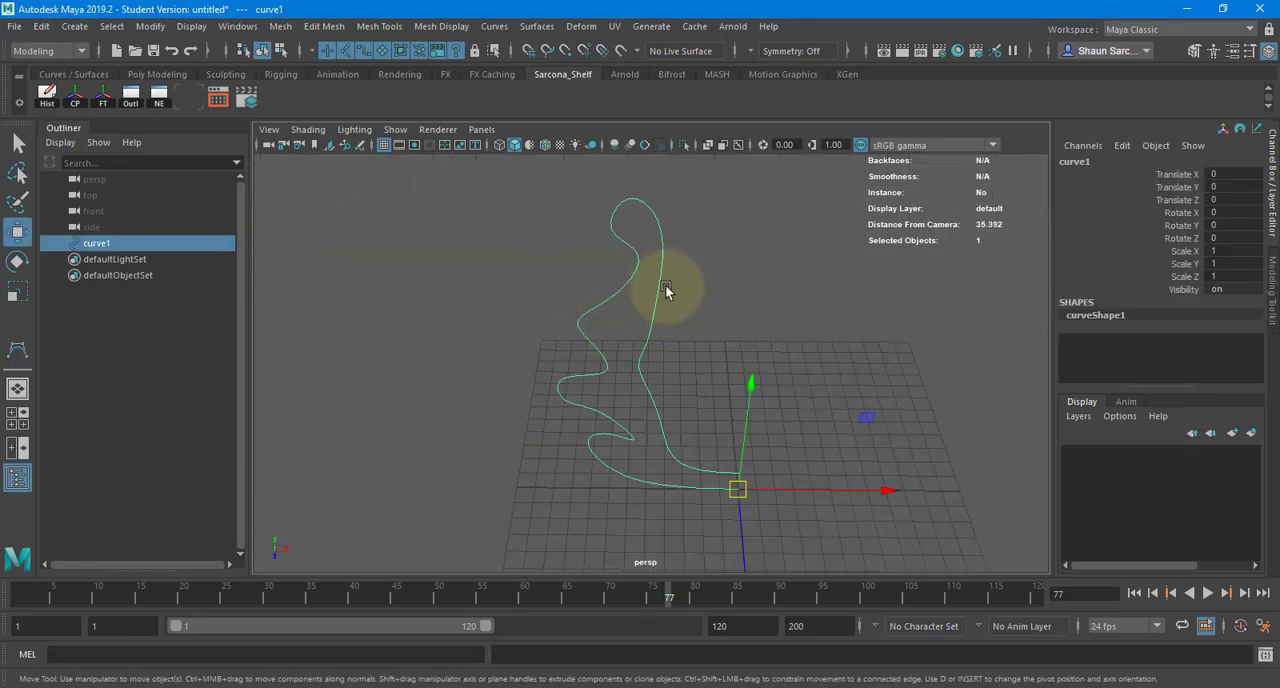
{"action": "left_click_drag", "start_coordinate": [671, 286], "coordinate": [535, 315], "text": "alt"}
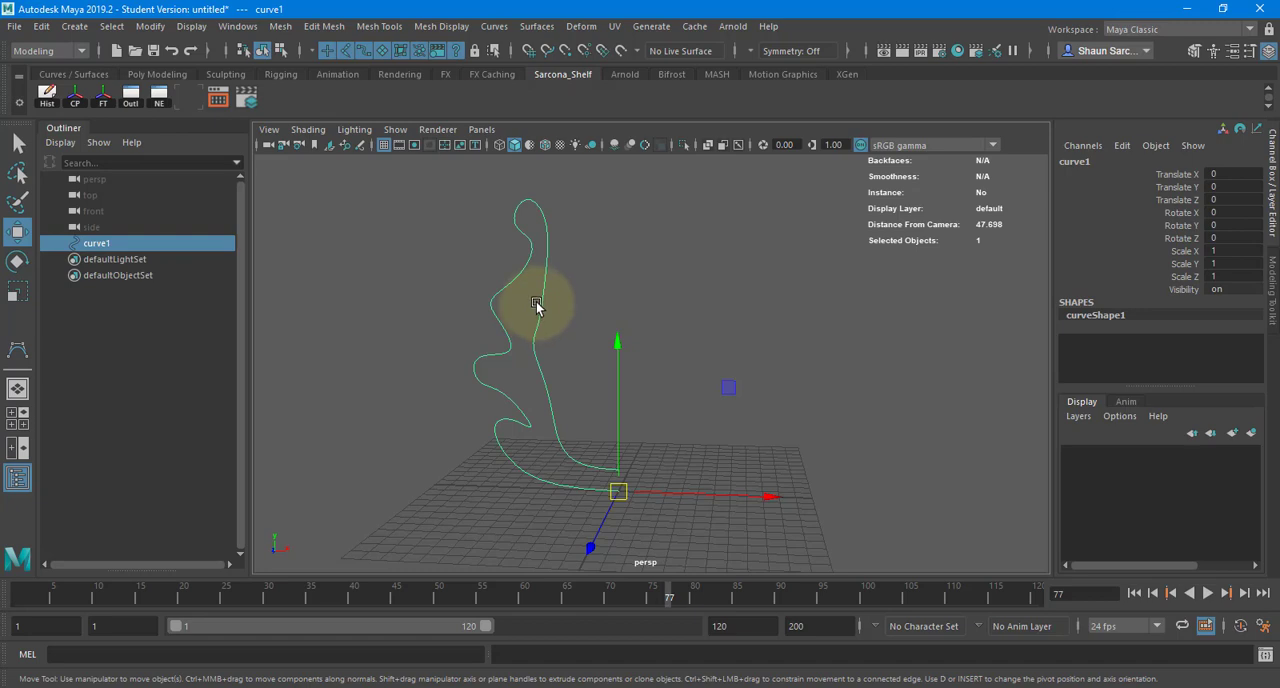
{"action": "left_click", "coordinate": [537, 26]}
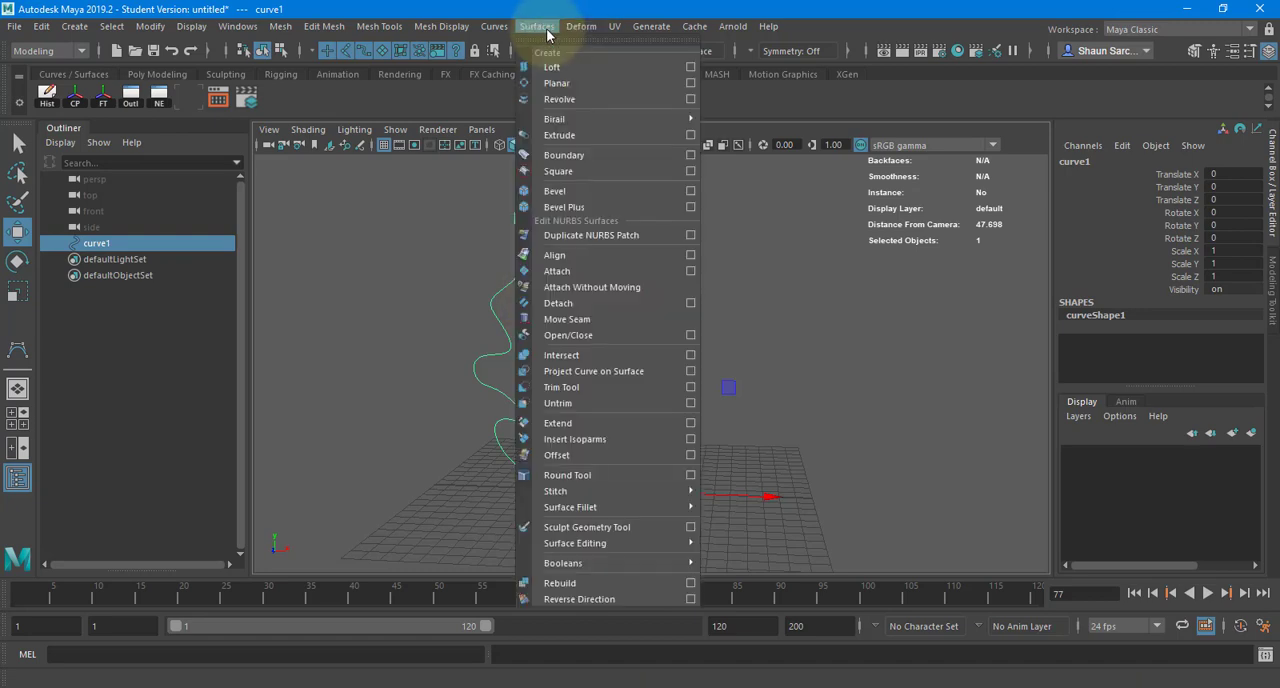
{"action": "left_click", "coordinate": [691, 99]}
{"action": "left_click_drag", "start_coordinate": [757, 80], "coordinate": [621, 12]}
{"action": "left_click_drag", "start_coordinate": [795, 304], "coordinate": [820, 521]}
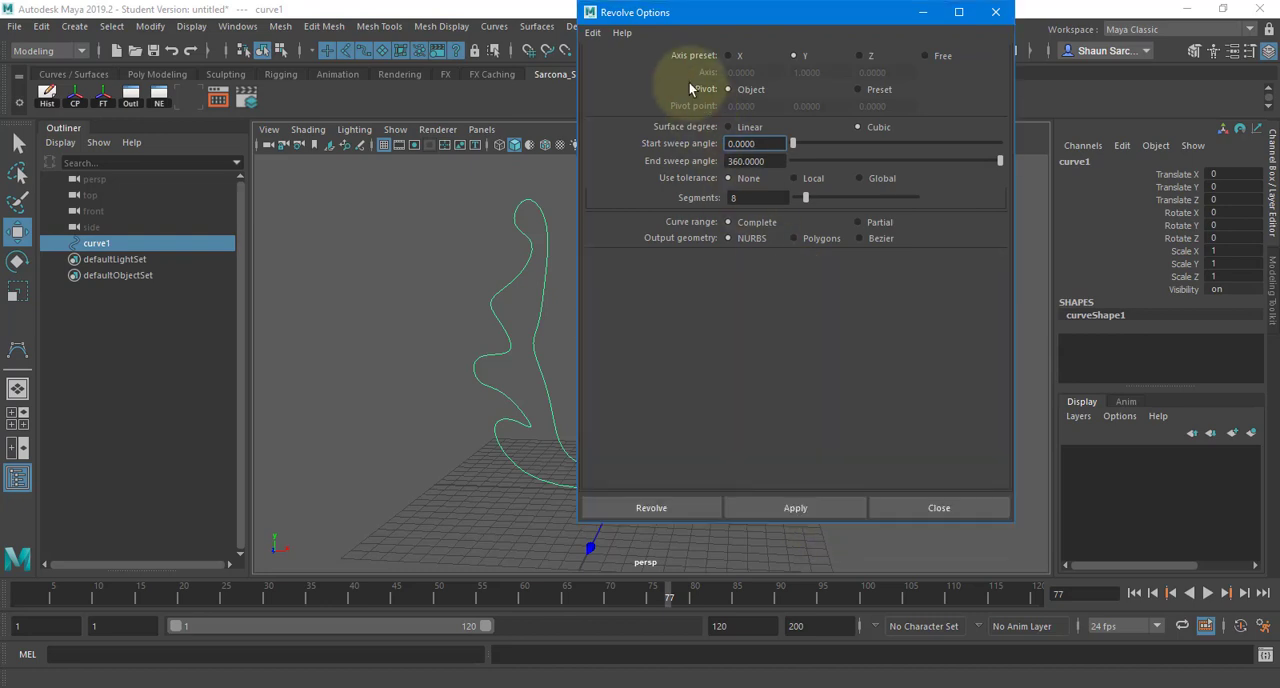
{"action": "left_click", "coordinate": [537, 26]}
{"action": "left_click", "coordinate": [857, 88]}
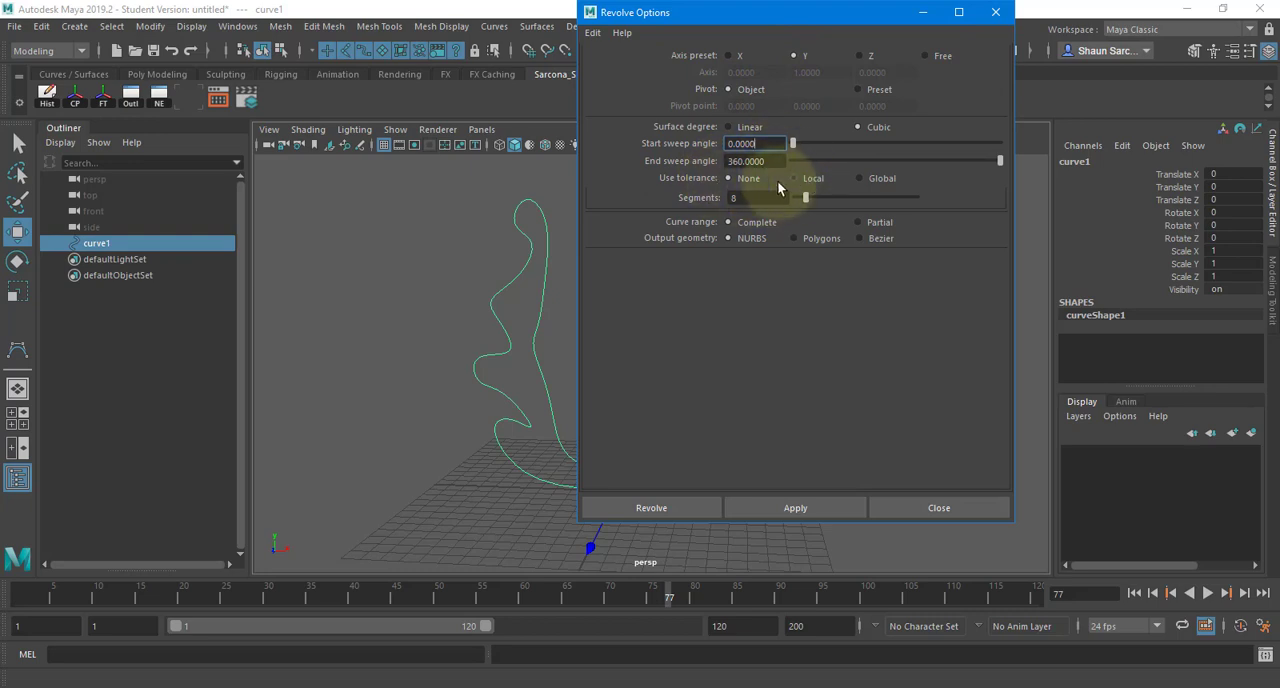
{"action": "left_click", "coordinate": [809, 237]}
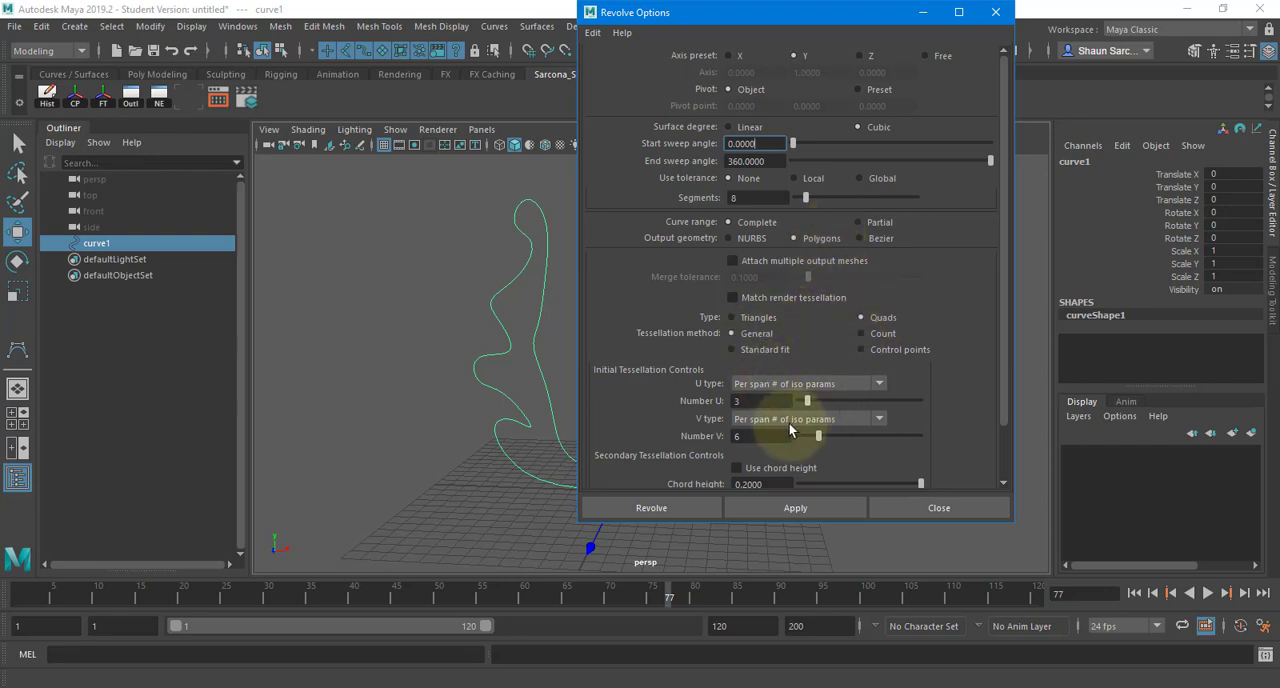
- Set Number V to 3 in the initial tessellation, with the V type as Per span # of iso params
{"action": "left_click_drag", "start_coordinate": [785, 436], "coordinate": [704, 433]}
{"action": "key", "text": "Return"}
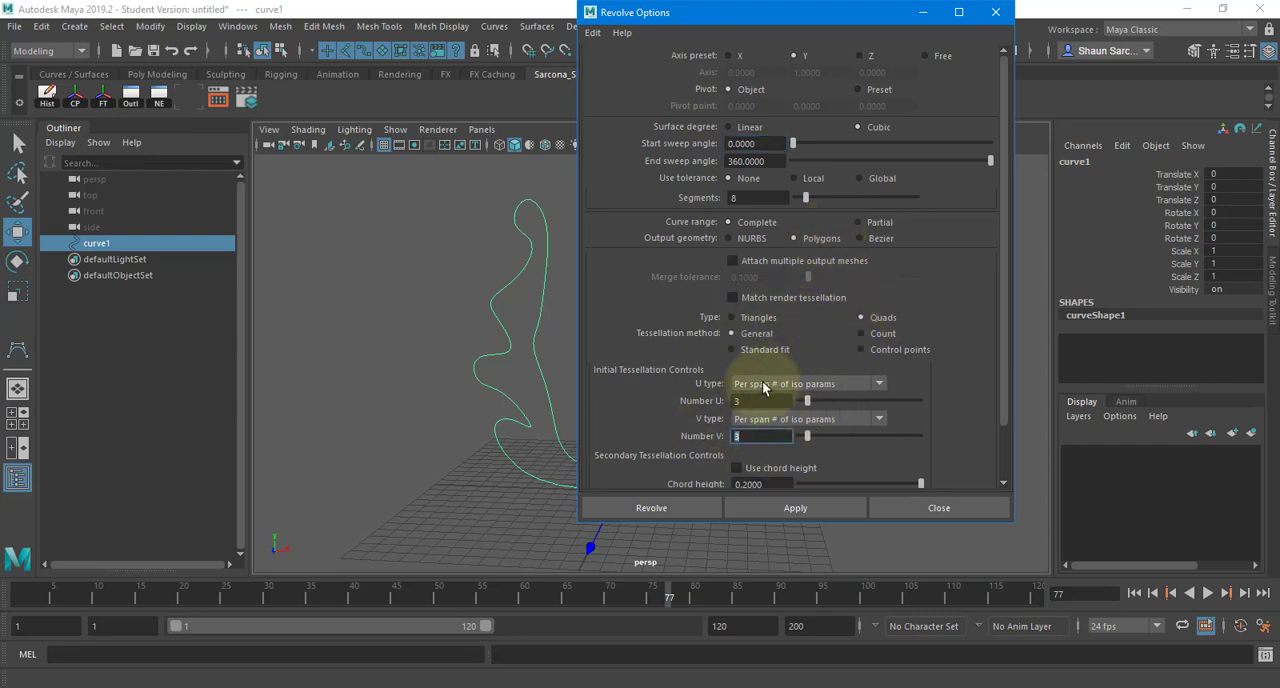
{"action": "left_click", "coordinate": [764, 386]}
{"action": "left_click", "coordinate": [771, 432]}
{"action": "left_click", "coordinate": [772, 424]}
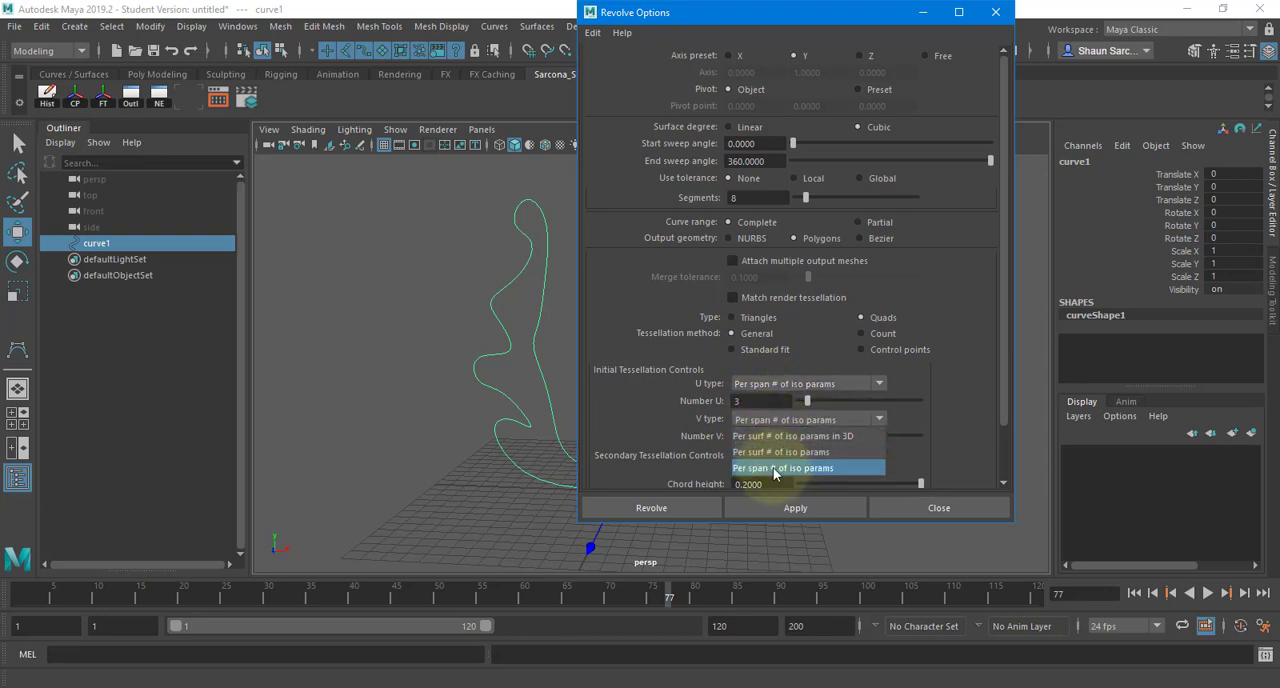
{"action": "left_click", "coordinate": [771, 468]}
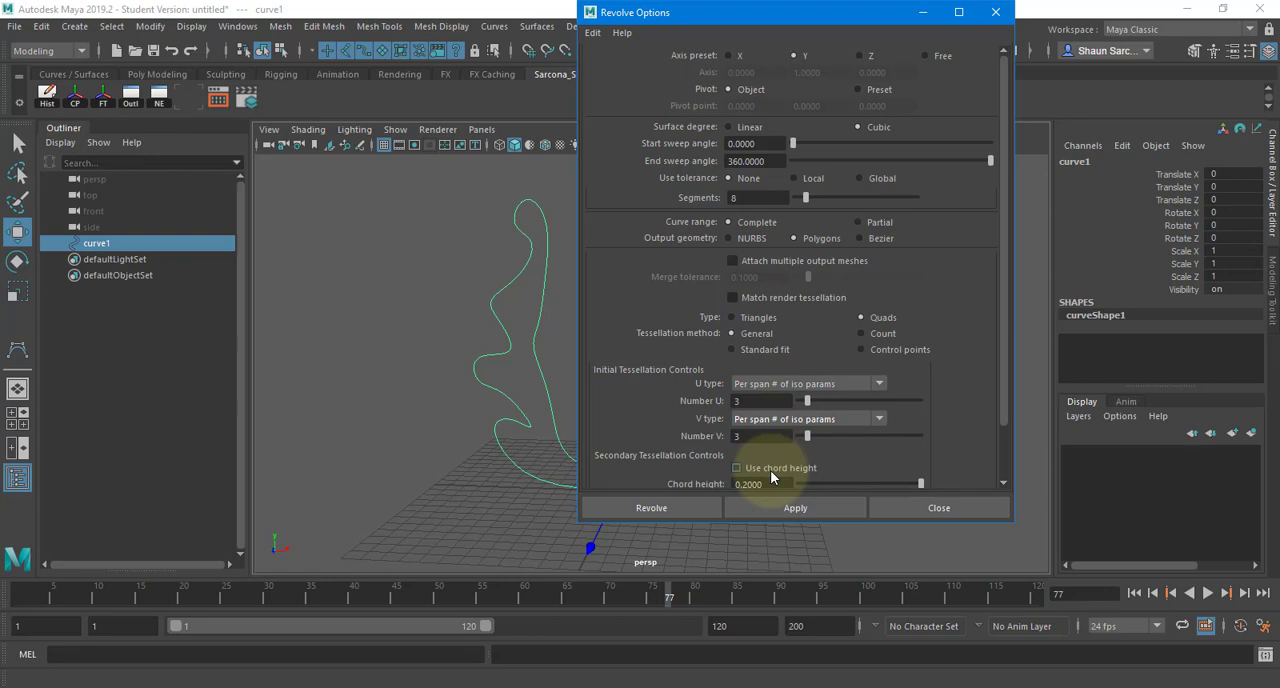
- Set both Number U and Number V to 1 in the initial tessellation controls
{"action": "left_click_drag", "start_coordinate": [765, 403], "coordinate": [725, 441]}
{"action": "type", "text": "11"}
{"action": "key", "text": "Tab"}
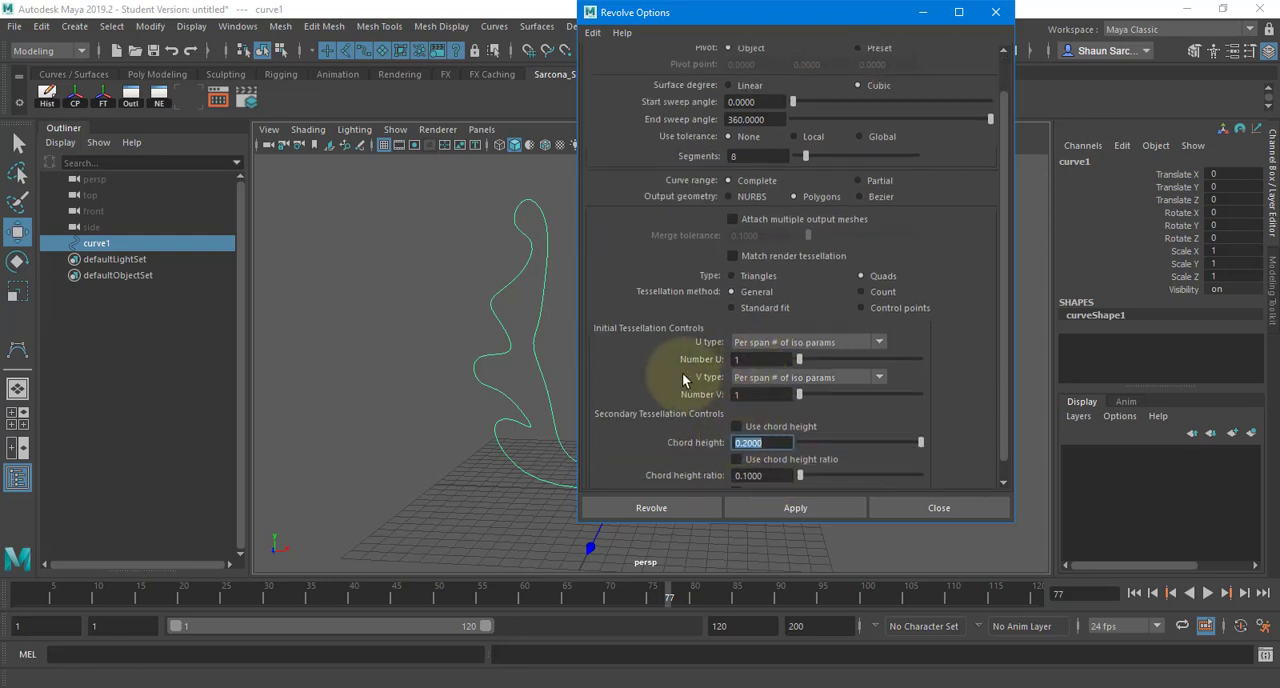
- Set both Number U and Number V to 3 in the initial tessellation controls
{"action": "left_click_drag", "start_coordinate": [745, 360], "coordinate": [716, 358]}
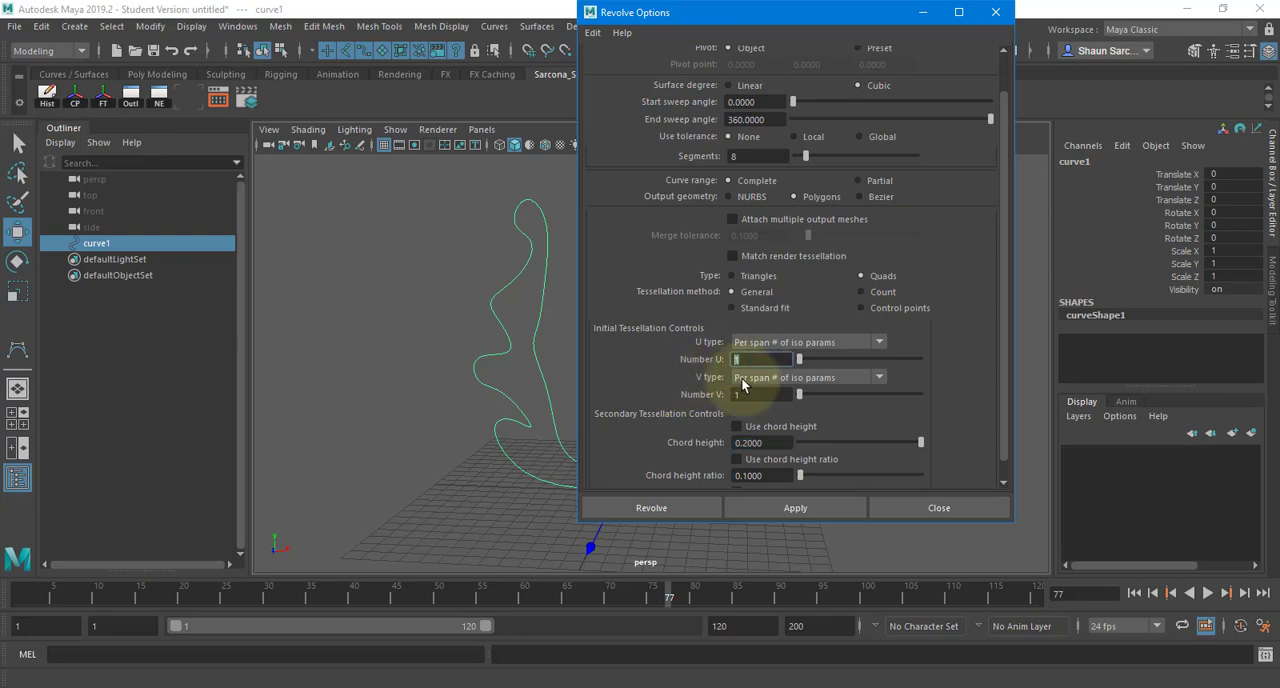
{"action": "type", "text": "3"}
{"action": "left_click_drag", "start_coordinate": [760, 397], "coordinate": [686, 391]}
{"action": "type", "text": "3"}
{"action": "key", "text": "Tab"}
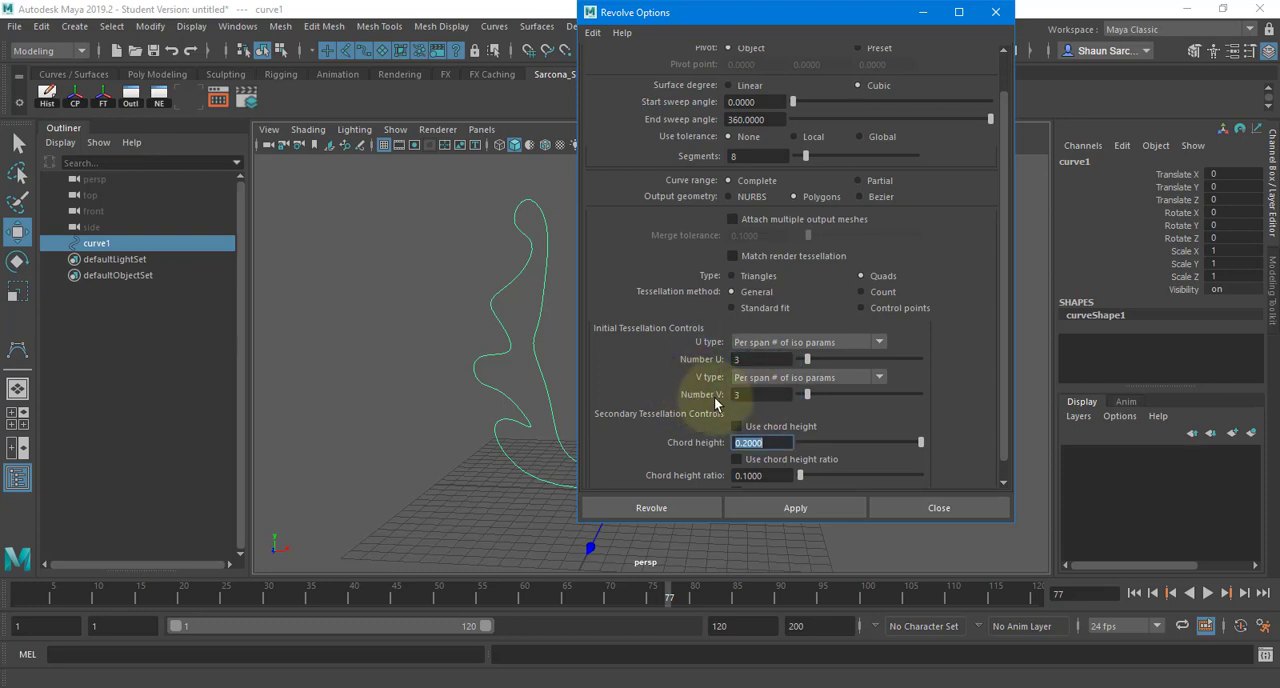
- Revolve the profile curve 360 degrees around the Y axis into a polygon vase and show its revolve input attributes
{"action": "left_click_drag", "start_coordinate": [790, 395], "coordinate": [650, 400]}
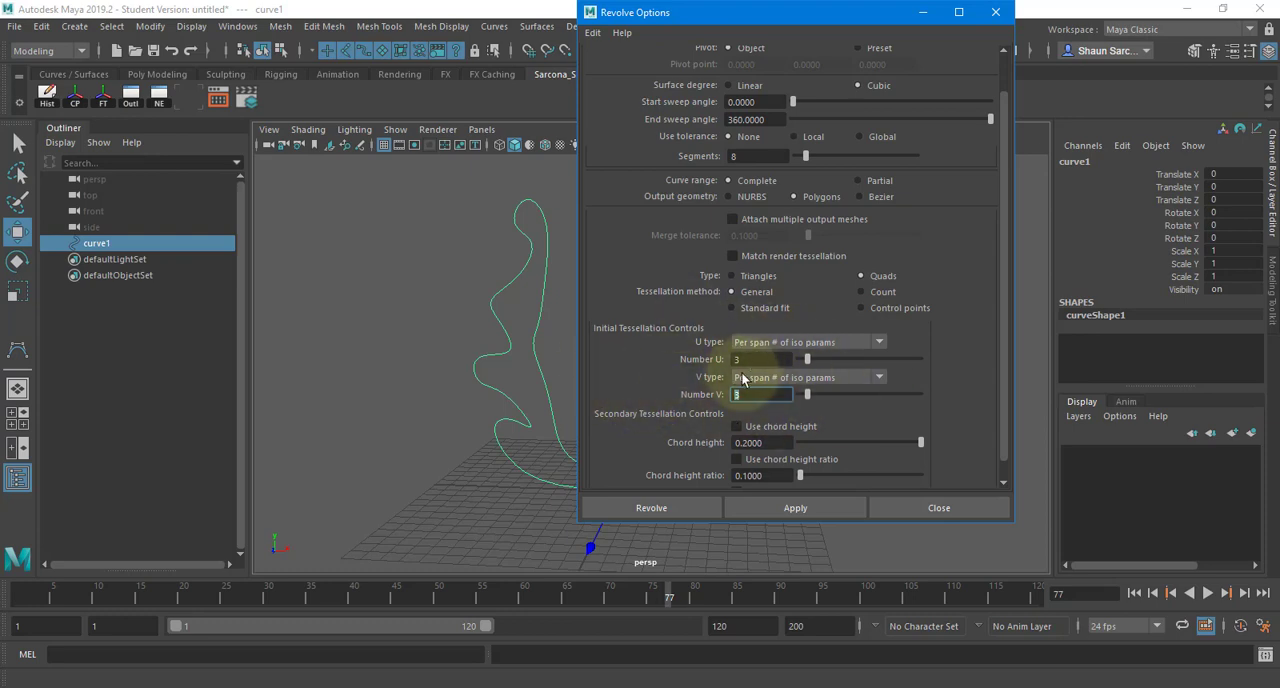
{"action": "left_click", "coordinate": [651, 508]}
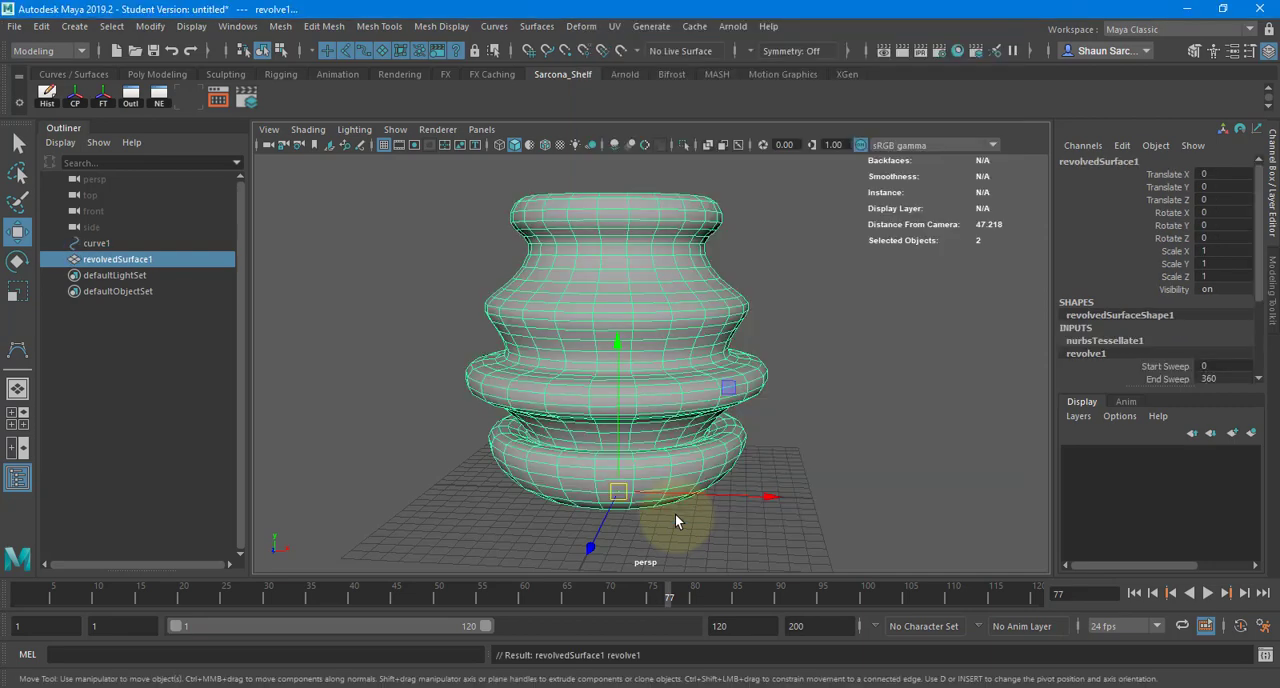
{"action": "left_click_drag", "start_coordinate": [754, 323], "coordinate": [765, 300], "text": "alt"}
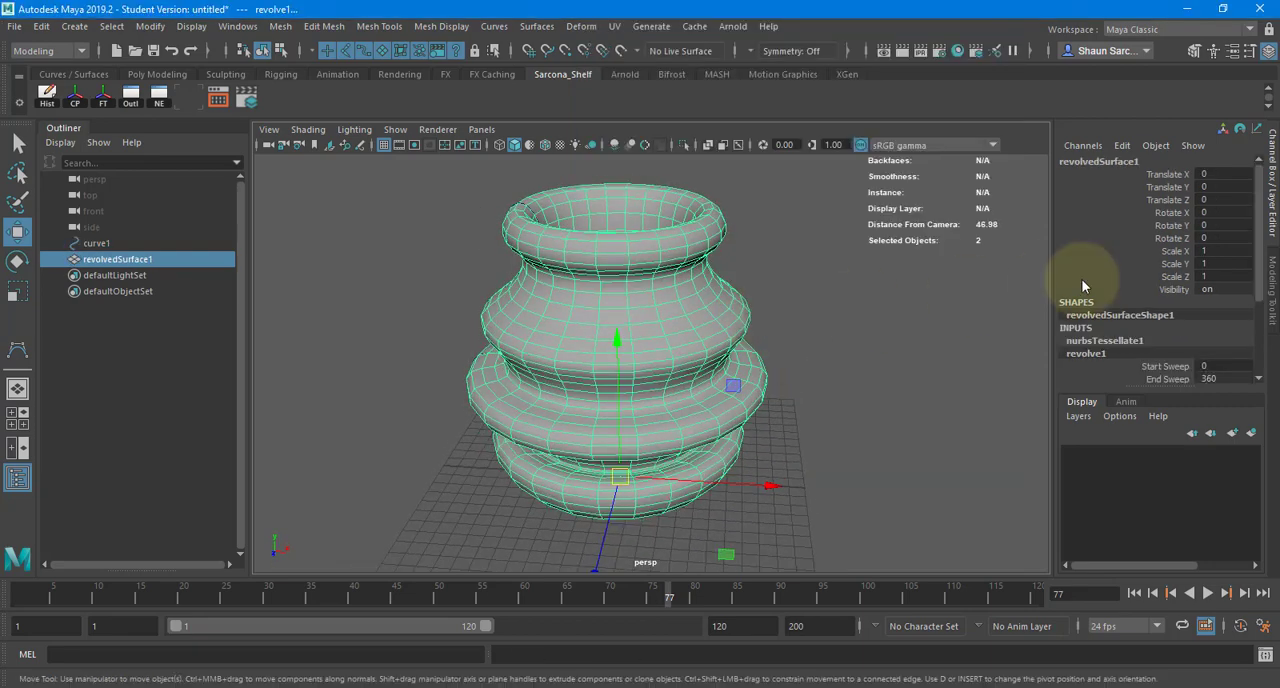
{"action": "scroll", "coordinate": [1137, 262], "scroll_direction": "down", "scroll_amount": 3}
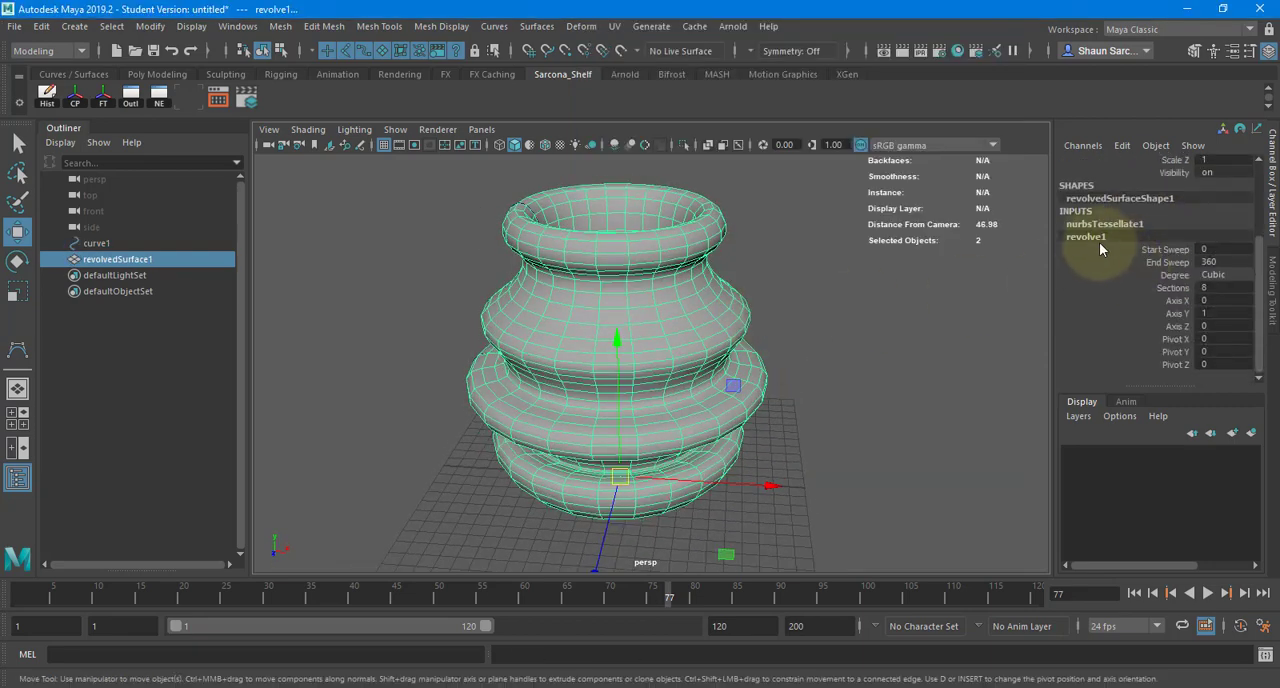
- Try a partial revolve by lowering the vase's End Sweep to 175.508, and undo it
{"action": "left_click", "coordinate": [1180, 262]}
{"action": "middle_click_drag", "start_coordinate": [927, 306], "coordinate": [781, 318]}
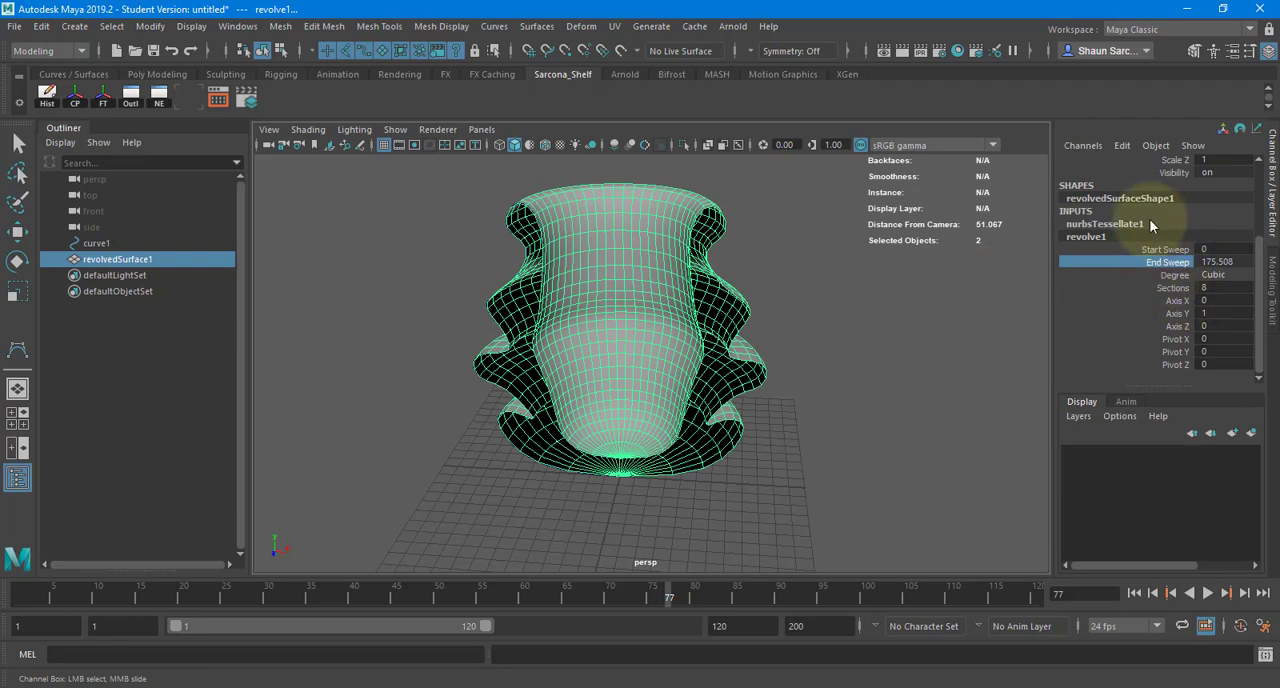
{"action": "key", "text": "ctrl+z"}
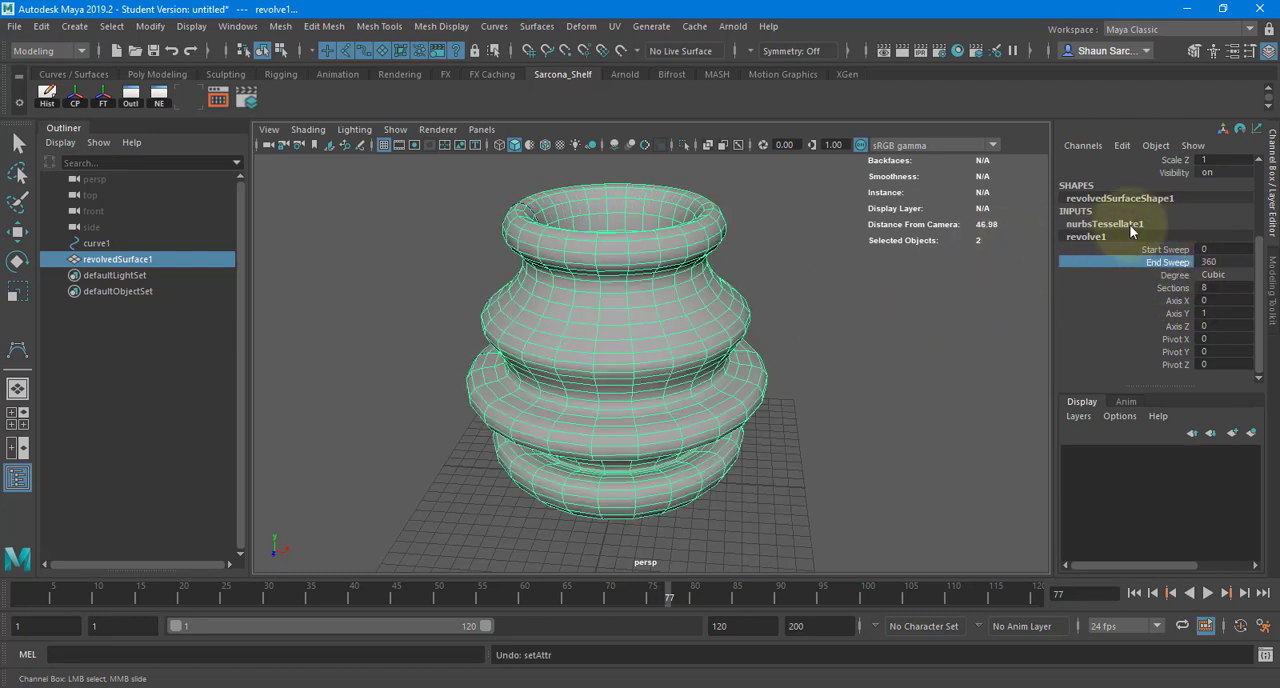
- Raise the vase's tessellation density with a V Number of 4 and a U Number of 6
{"action": "left_click", "coordinate": [1131, 226]}
{"action": "key", "text": "w"}
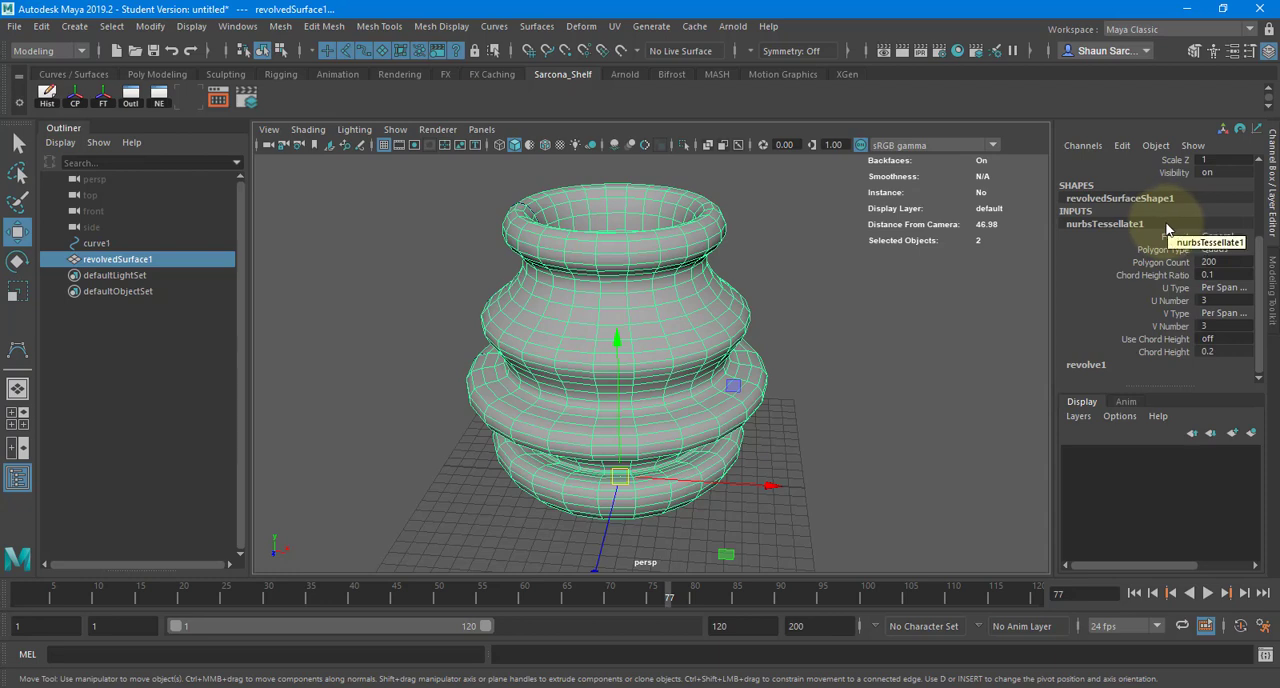
{"action": "left_click", "coordinate": [1170, 326]}
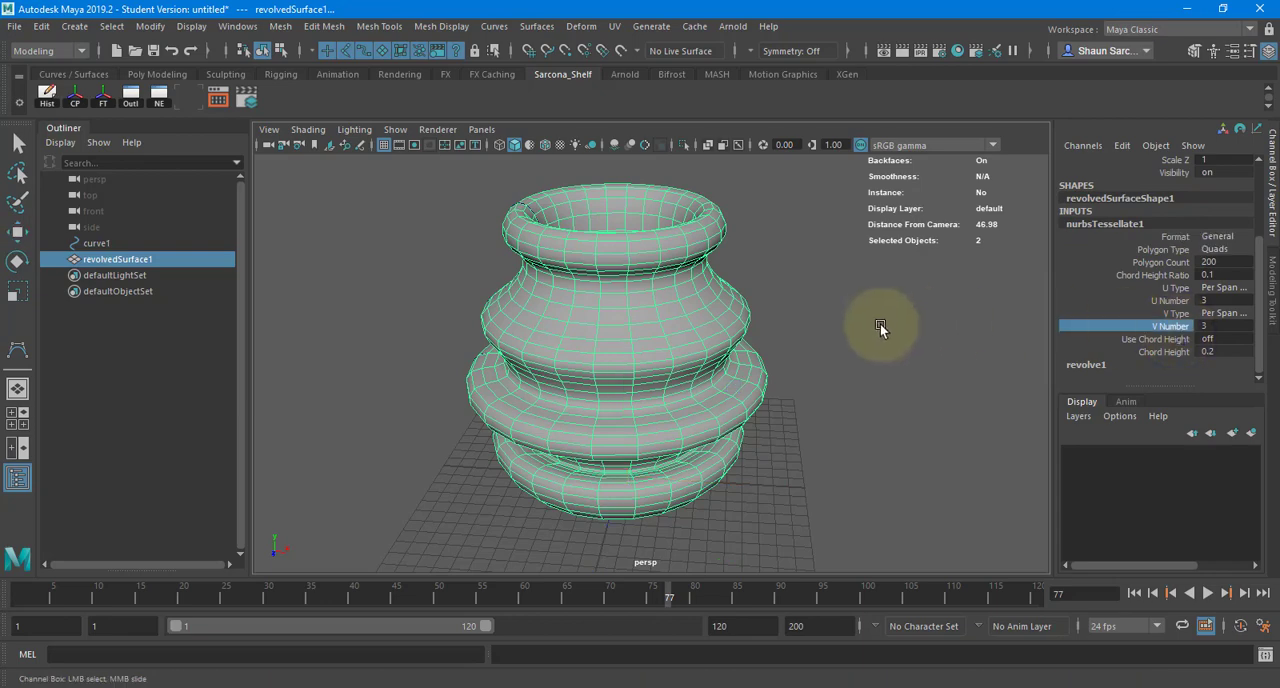
{"action": "middle_click_drag", "start_coordinate": [855, 317], "coordinate": [900, 315]}
{"action": "left_click", "coordinate": [1170, 300]}
{"action": "middle_click_drag", "start_coordinate": [943, 316], "coordinate": [984, 321]}
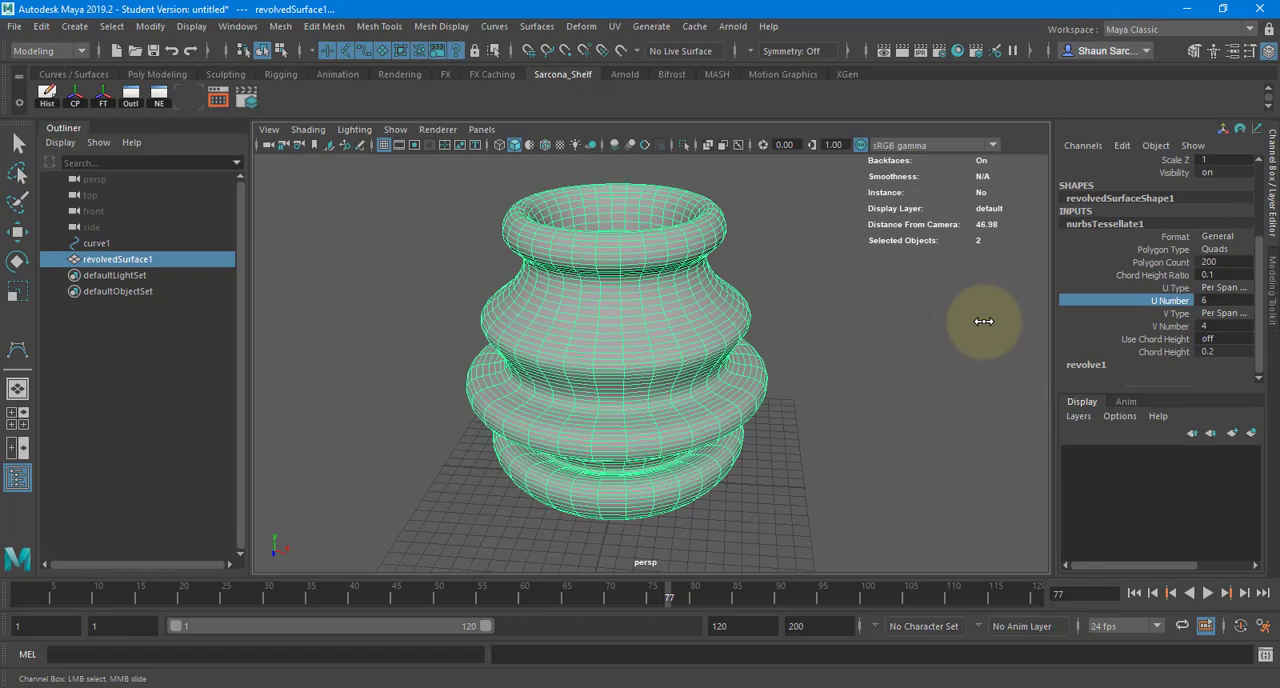
- Set the vase's tessellation to a U Number of 2 and a V Number of 3
{"action": "left_click", "coordinate": [1218, 301]}
{"action": "left_click", "coordinate": [1218, 329]}
{"action": "type", "text": "3"}
{"action": "key", "text": "Tab"}
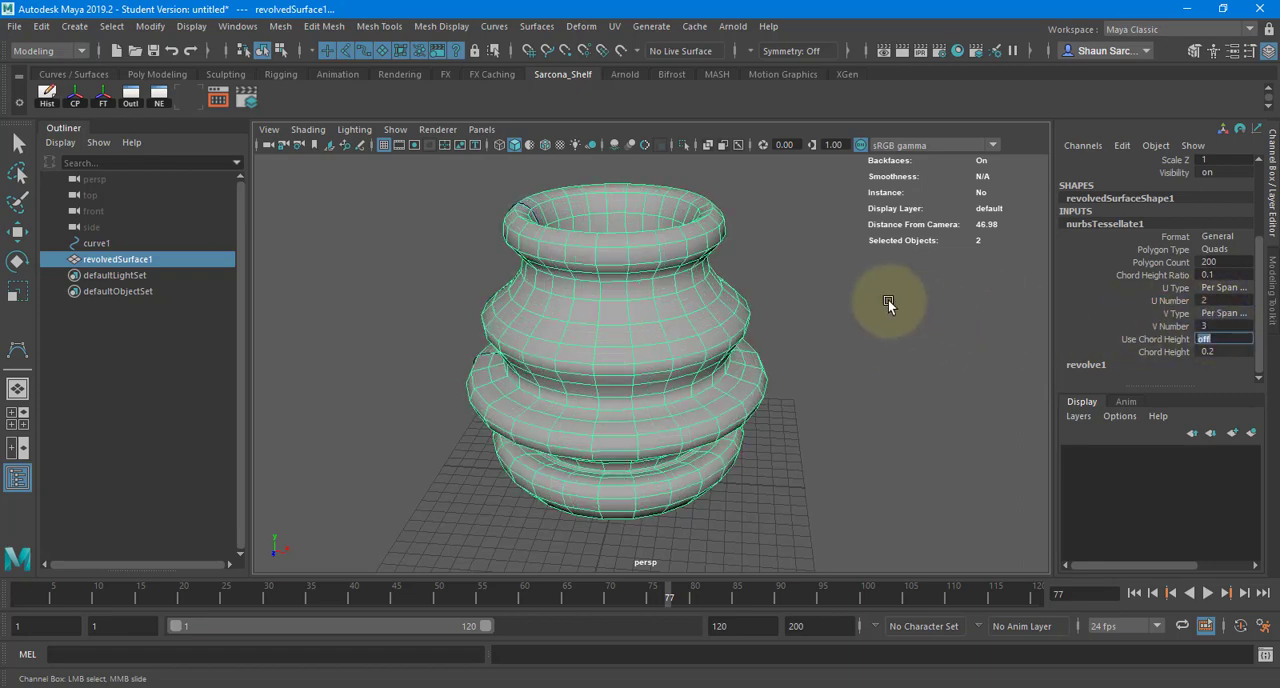
- Delete the revolved vase together with its profile curve
{"action": "left_click_drag", "start_coordinate": [887, 300], "coordinate": [870, 248], "text": "alt"}
{"action": "left_click", "coordinate": [684, 292]}
{"action": "key", "text": "w"}
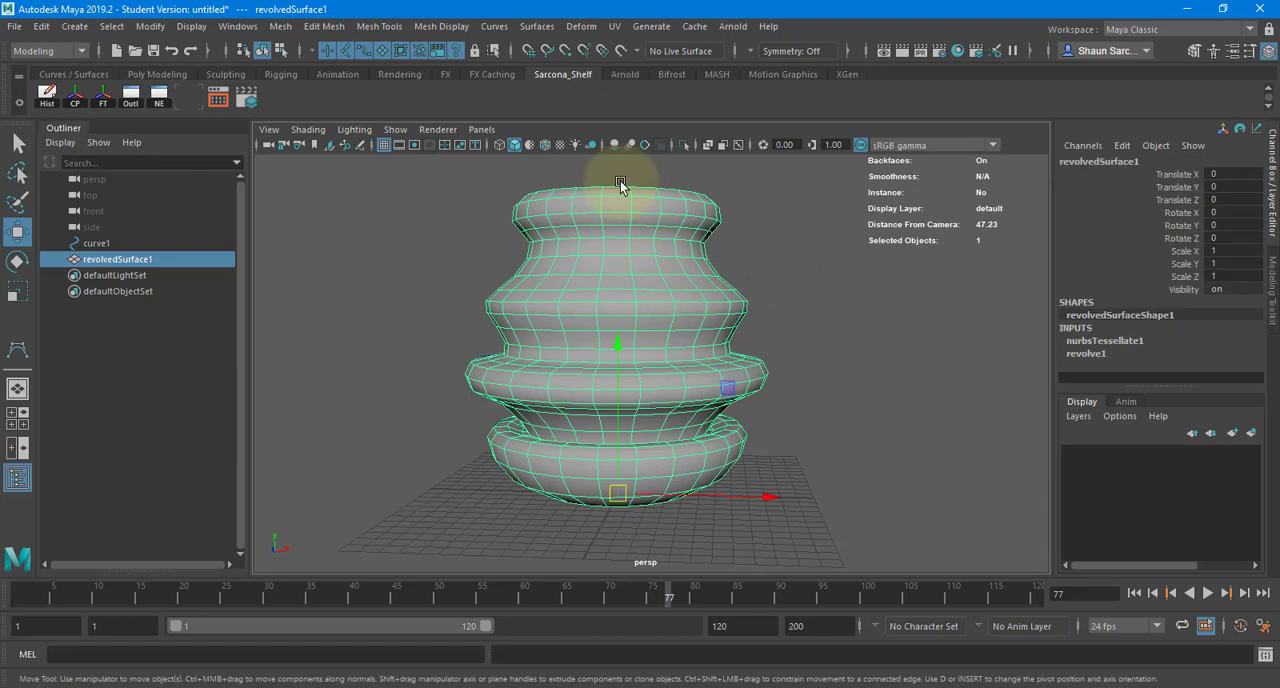
{"action": "middle_click_drag", "start_coordinate": [620, 183], "coordinate": [565, 230], "text": "alt"}
{"action": "key", "text": "Delete"}
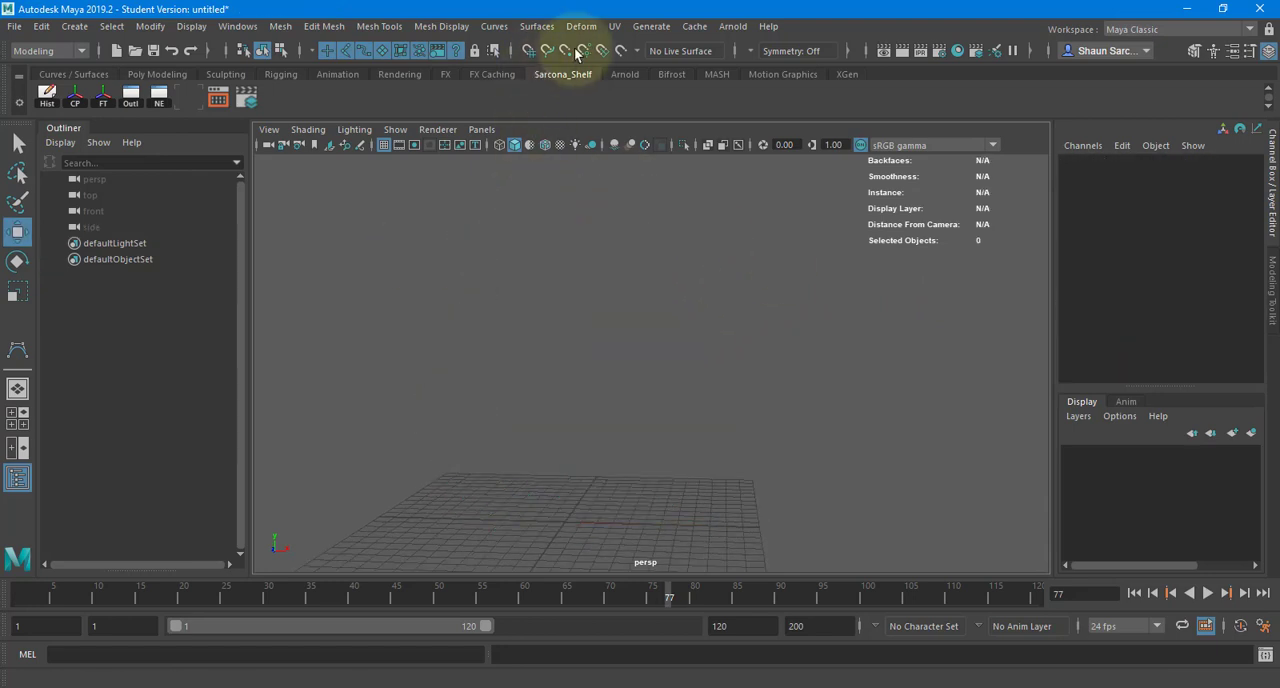
- Create a NURBS circle at the origin and frame it in the perspective view
{"action": "left_click", "coordinate": [536, 26]}
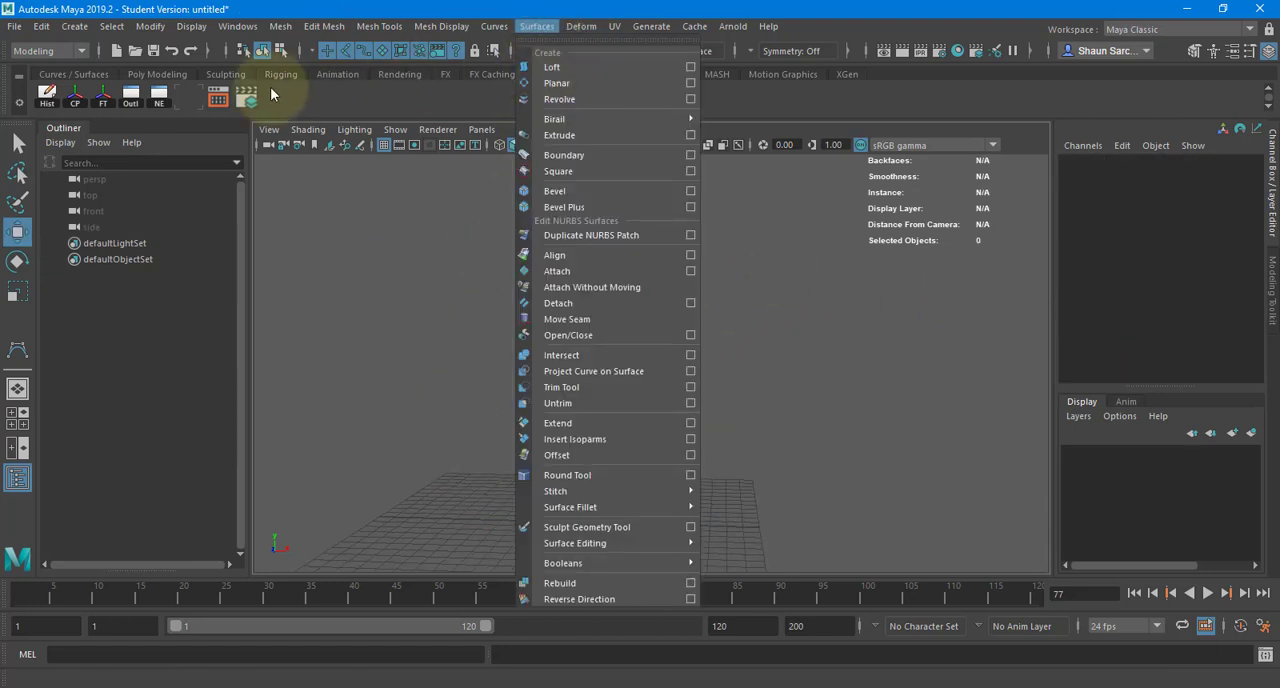
{"action": "mouse_move", "coordinate": [74, 26]}
{"action": "mouse_move", "coordinate": [144, 67]}
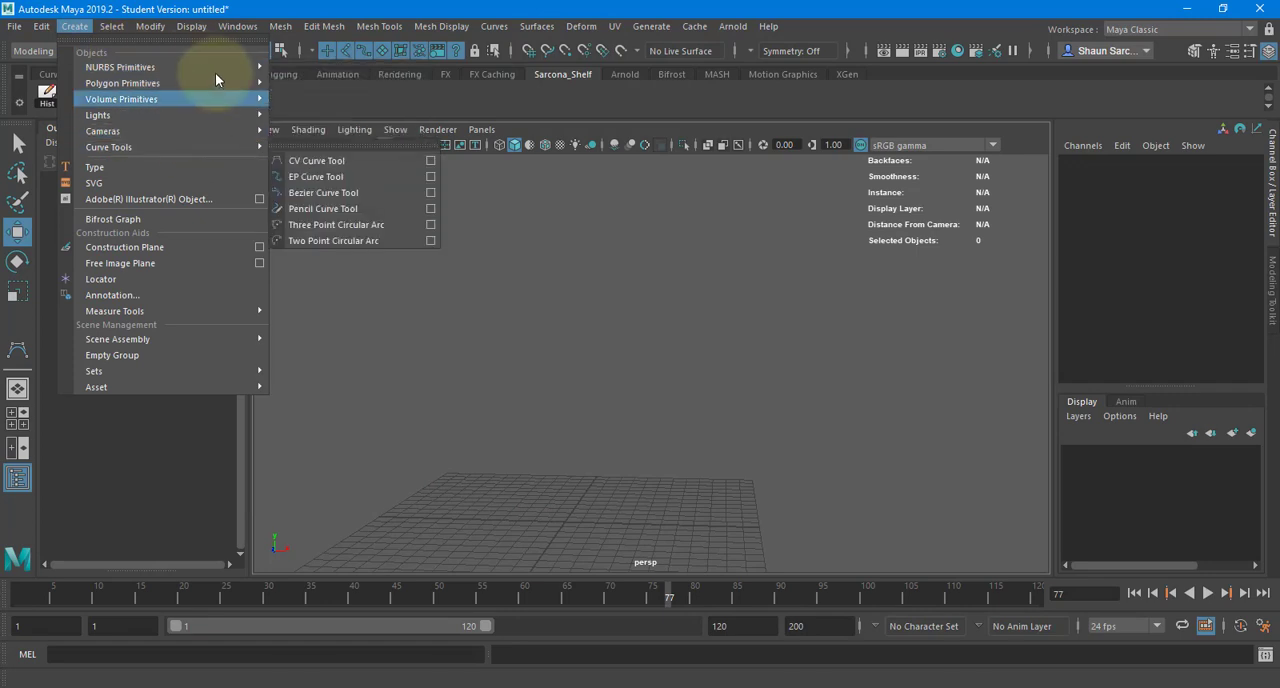
{"action": "left_click", "coordinate": [351, 177]}
{"action": "key", "text": "f"}
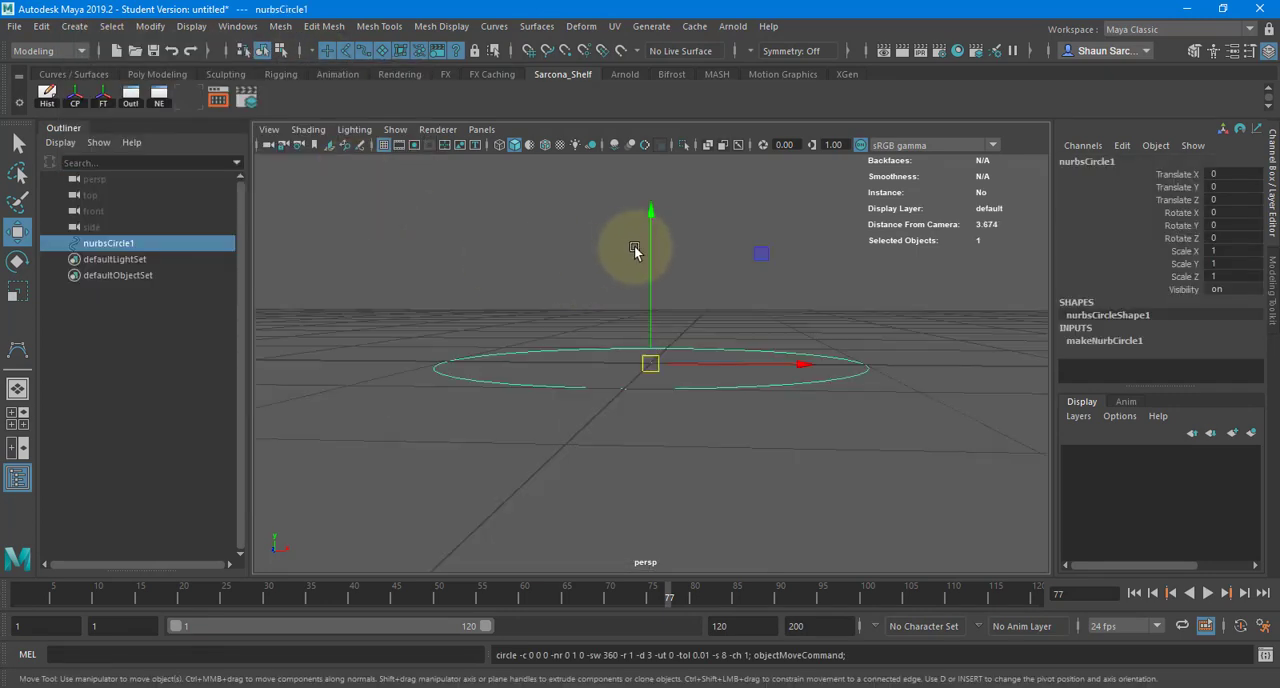
- Duplicate the circle and raise the copy to a Translate Y of 3.577
{"action": "left_click_drag", "start_coordinate": [637, 250], "coordinate": [340, 303], "text": "alt"}
{"action": "scroll", "coordinate": [593, 312], "scroll_direction": "down", "scroll_amount": 5}
{"action": "middle_click_drag", "start_coordinate": [593, 312], "coordinate": [461, 352], "text": "alt"}
{"action": "key", "text": "ctrl+d"}
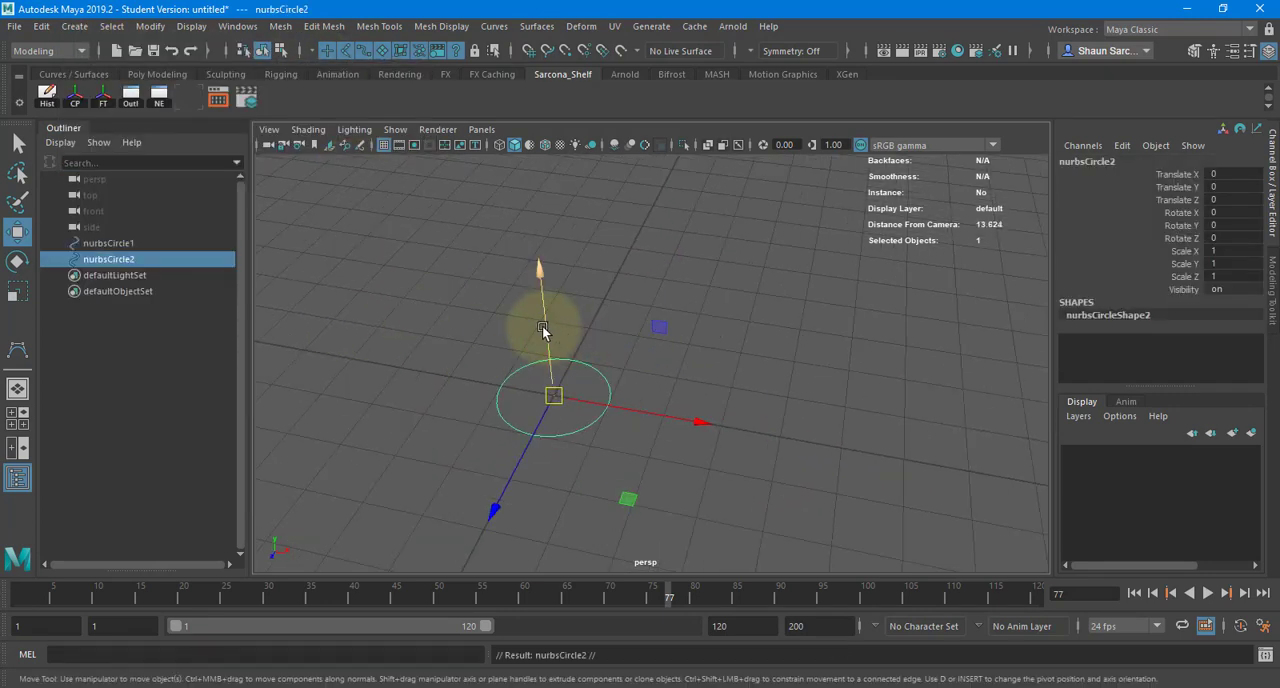
{"action": "left_click_drag", "start_coordinate": [543, 337], "coordinate": [632, 174]}
- Loft the lower circle to the upper circle with Polygons as the output geometry
{"action": "left_click", "coordinate": [581, 387]}
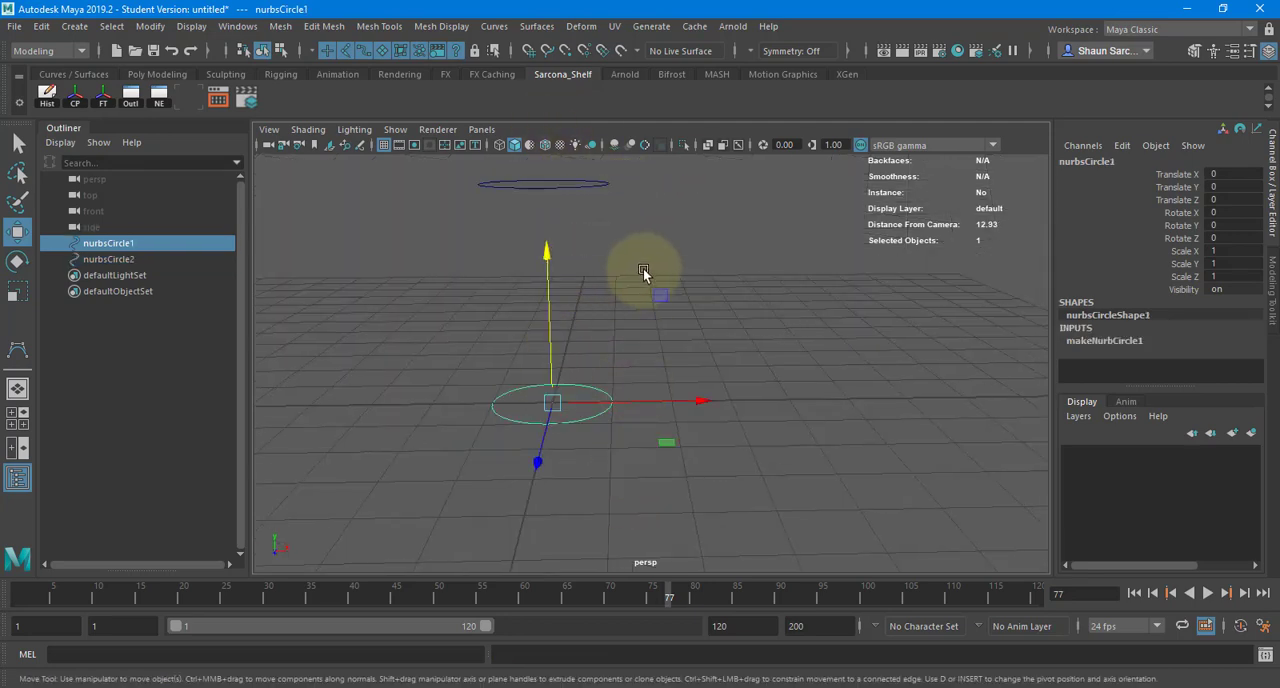
{"action": "left_click_drag", "start_coordinate": [643, 272], "coordinate": [594, 272], "text": "alt"}
{"action": "middle_click_drag", "start_coordinate": [594, 272], "coordinate": [631, 368], "text": "alt"}
{"action": "left_click", "coordinate": [527, 291], "text": "shift"}
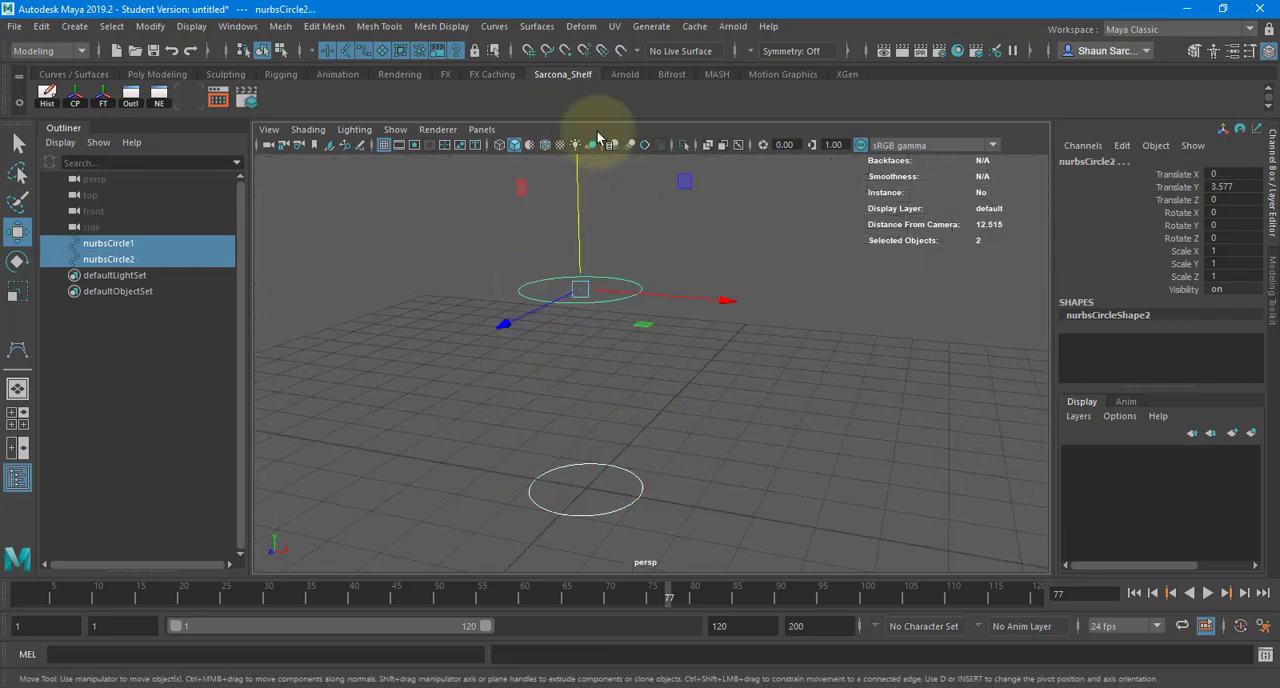
{"action": "left_click", "coordinate": [537, 26]}
{"action": "left_click", "coordinate": [691, 66]}
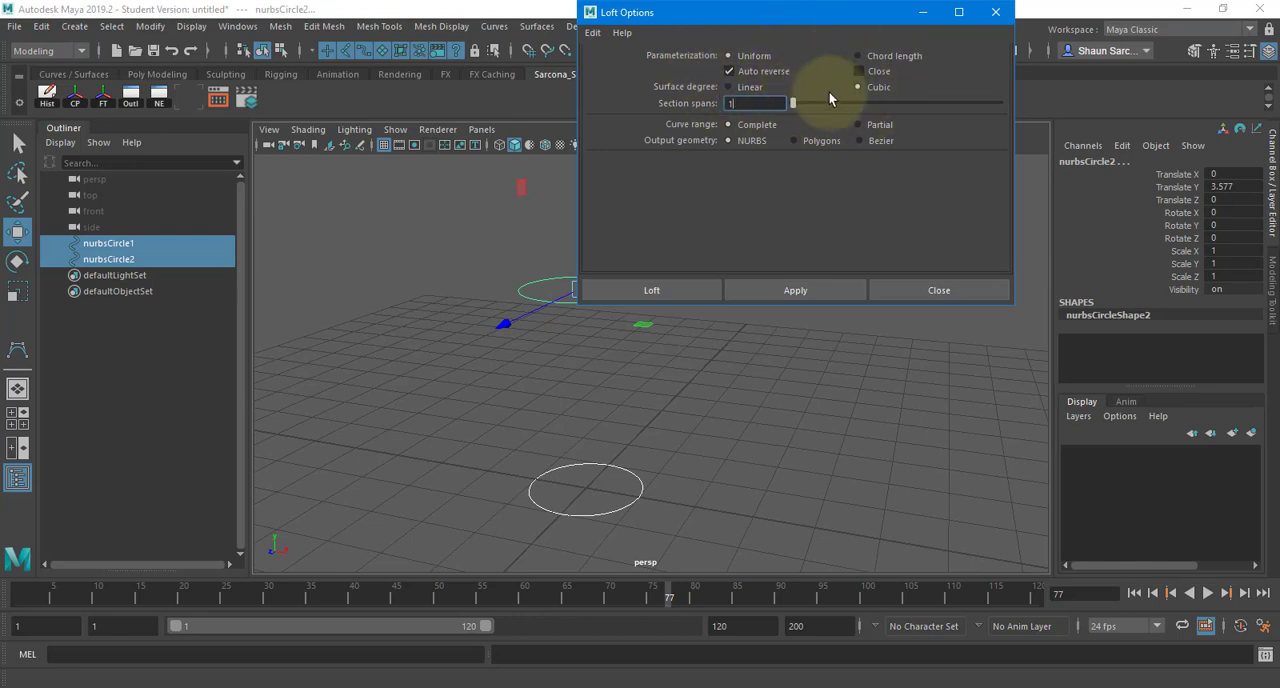
{"action": "left_click", "coordinate": [804, 140]}
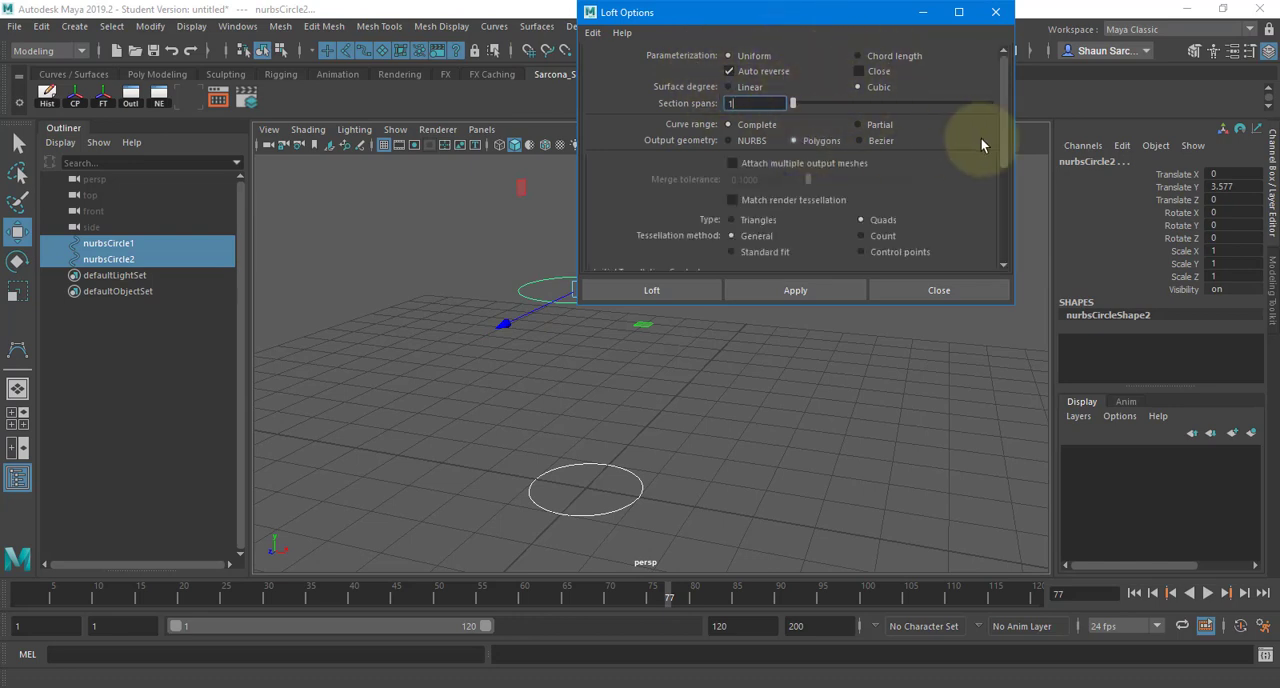
{"action": "scroll", "coordinate": [904, 127], "scroll_direction": "down", "scroll_amount": 2}
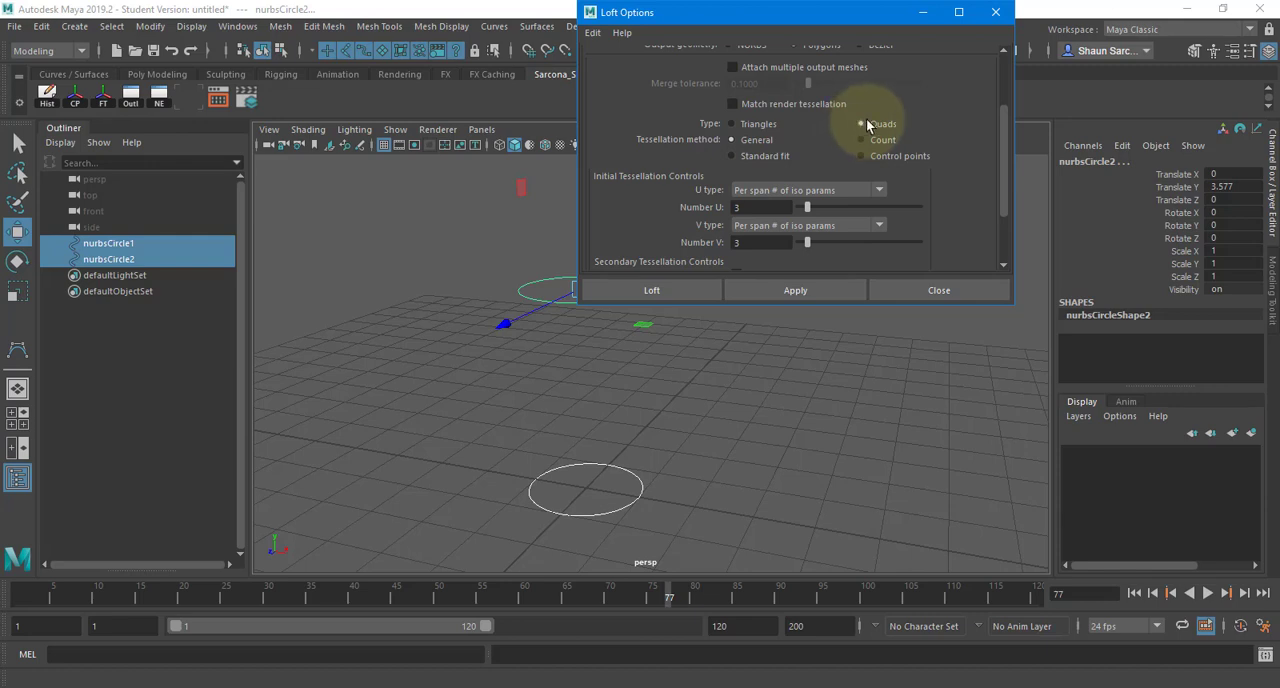
{"action": "left_click", "coordinate": [691, 288]}
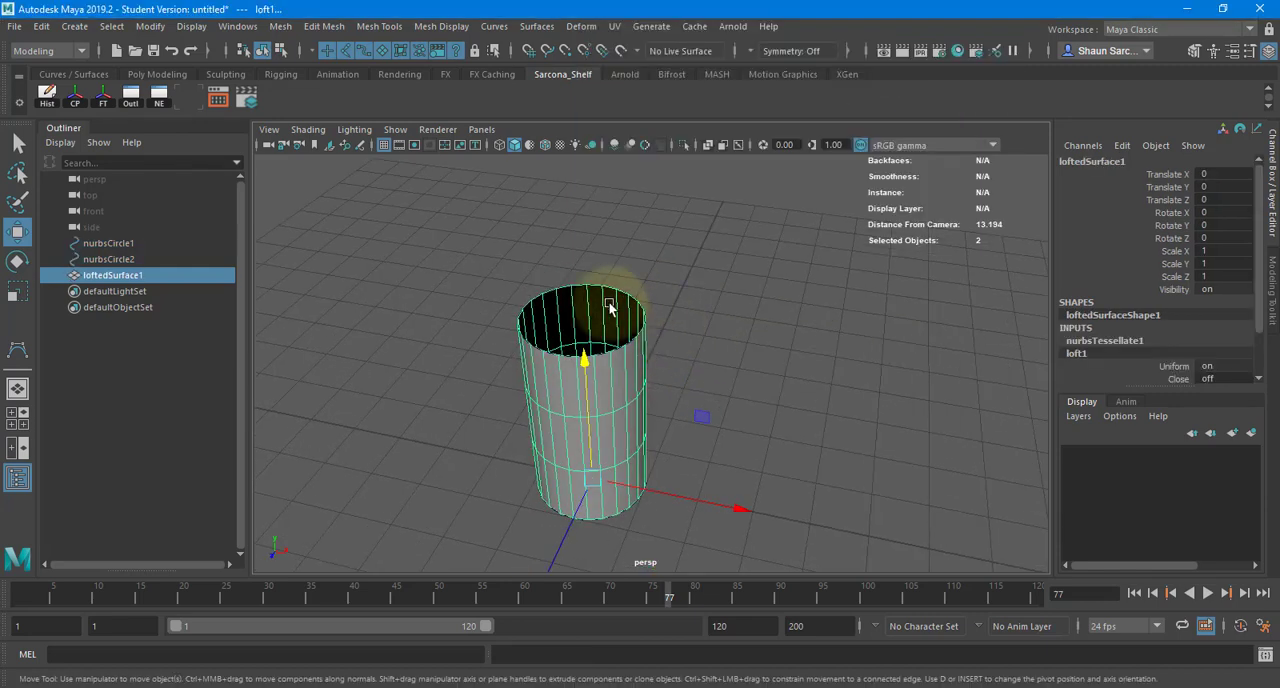
- Reshape the loft by moving the upper circle to Translate X -1.232 and rotating it 47.498 degrees in Z
{"action": "left_click_drag", "start_coordinate": [609, 303], "coordinate": [638, 266]}
{"action": "left_click_drag", "start_coordinate": [757, 274], "coordinate": [768, 222], "text": "alt"}
{"action": "left_click_drag", "start_coordinate": [733, 295], "coordinate": [677, 294]}
{"action": "key", "text": "e"}
{"action": "left_click_drag", "start_coordinate": [632, 239], "coordinate": [494, 228]}
{"action": "key", "text": "w"}
{"action": "left_click_drag", "start_coordinate": [511, 290], "coordinate": [597, 321]}
{"action": "key", "text": "ctrl+z"}
{"action": "key", "text": "ctrl+z"}
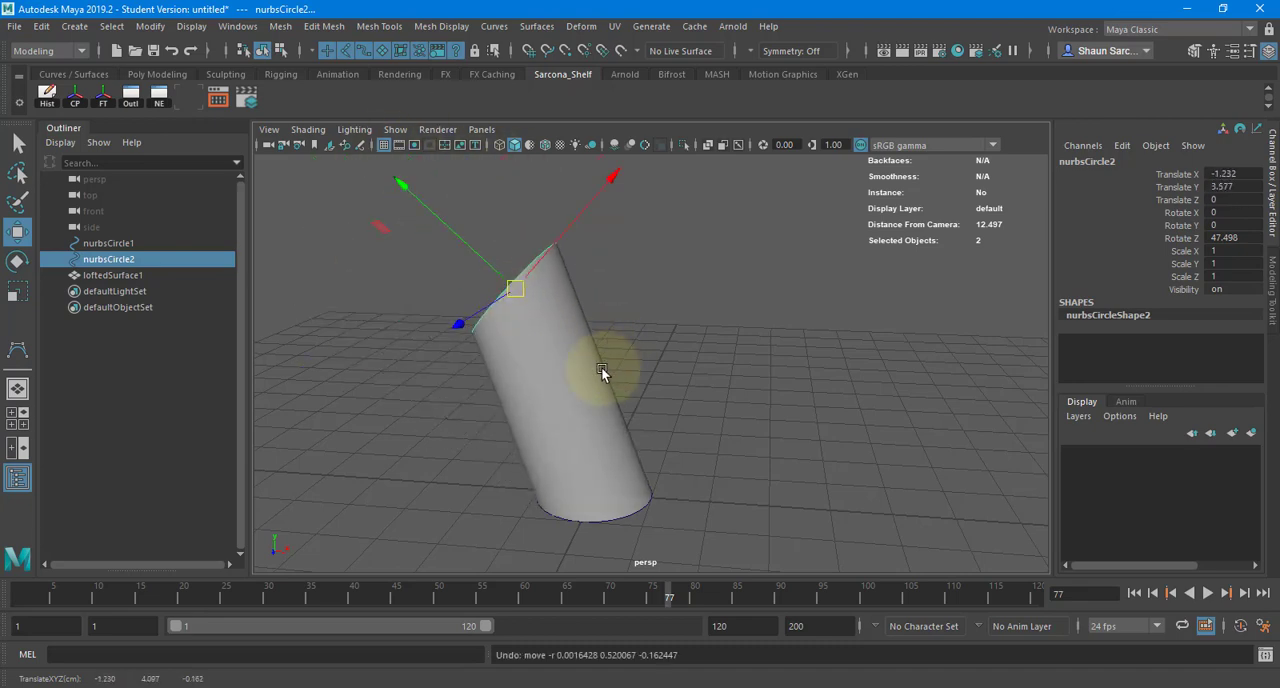
- Delete the lofted surface and place a duplicate of the tilted circle between the two circles, scaled uniformly to 2.025
{"action": "left_click", "coordinate": [601, 370]}
{"action": "key", "text": "Delete"}
{"action": "left_click", "coordinate": [522, 286]}
{"action": "key", "text": "ctrl+d"}
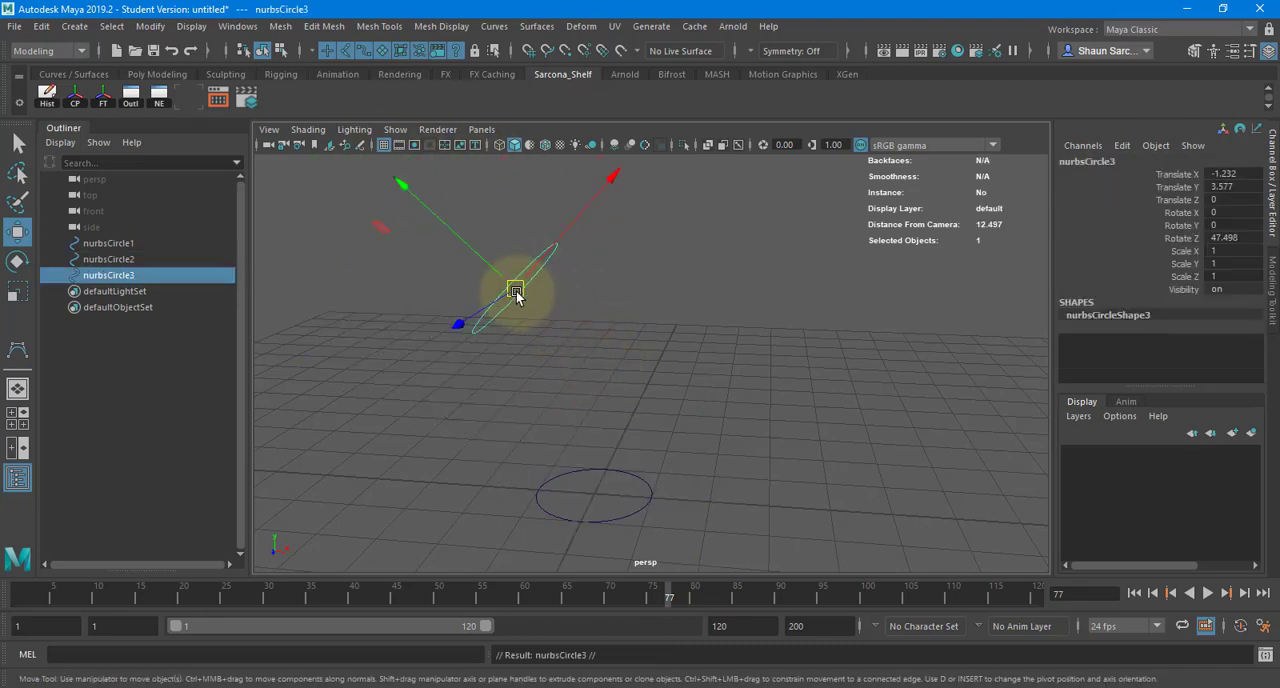
{"action": "left_click_drag", "start_coordinate": [516, 293], "coordinate": [668, 405]}
{"action": "key", "text": "r"}
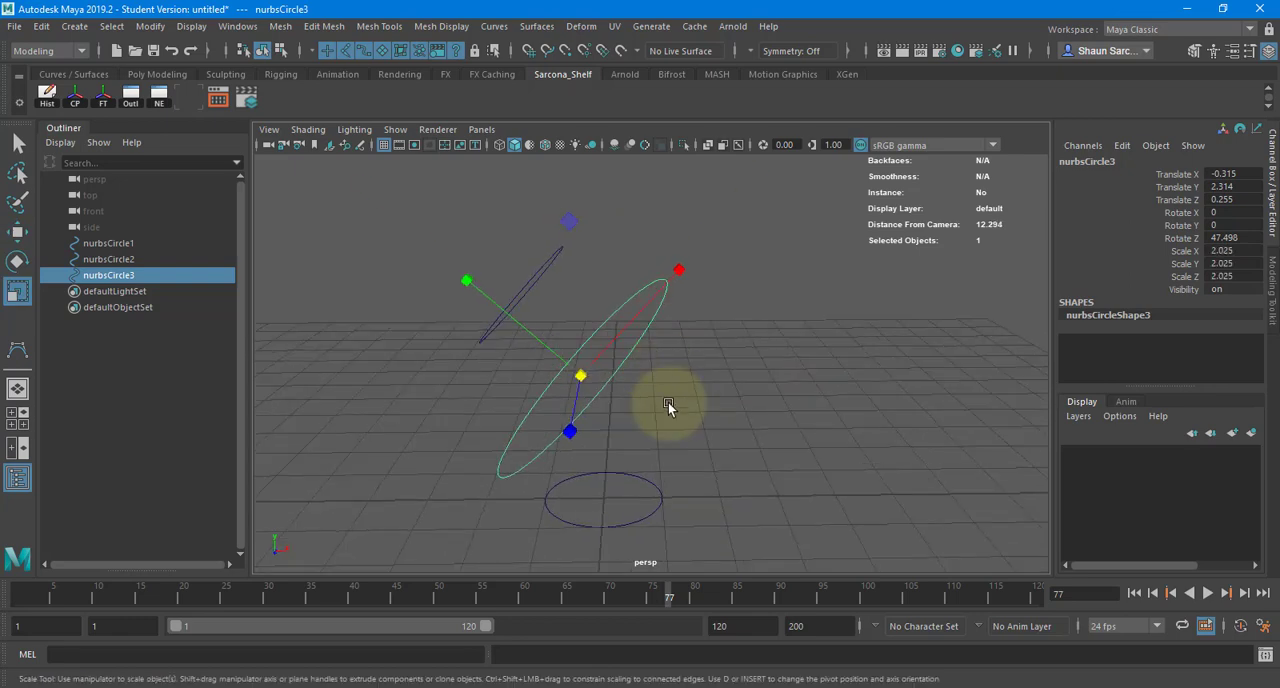
- Loft a polygon surface through the base circle, the large middle circle and the tilted upper circle, in that order
{"action": "left_click", "coordinate": [662, 505]}
{"action": "left_click", "coordinate": [660, 300], "text": "shift"}
{"action": "left_click", "coordinate": [548, 258], "text": "shift"}
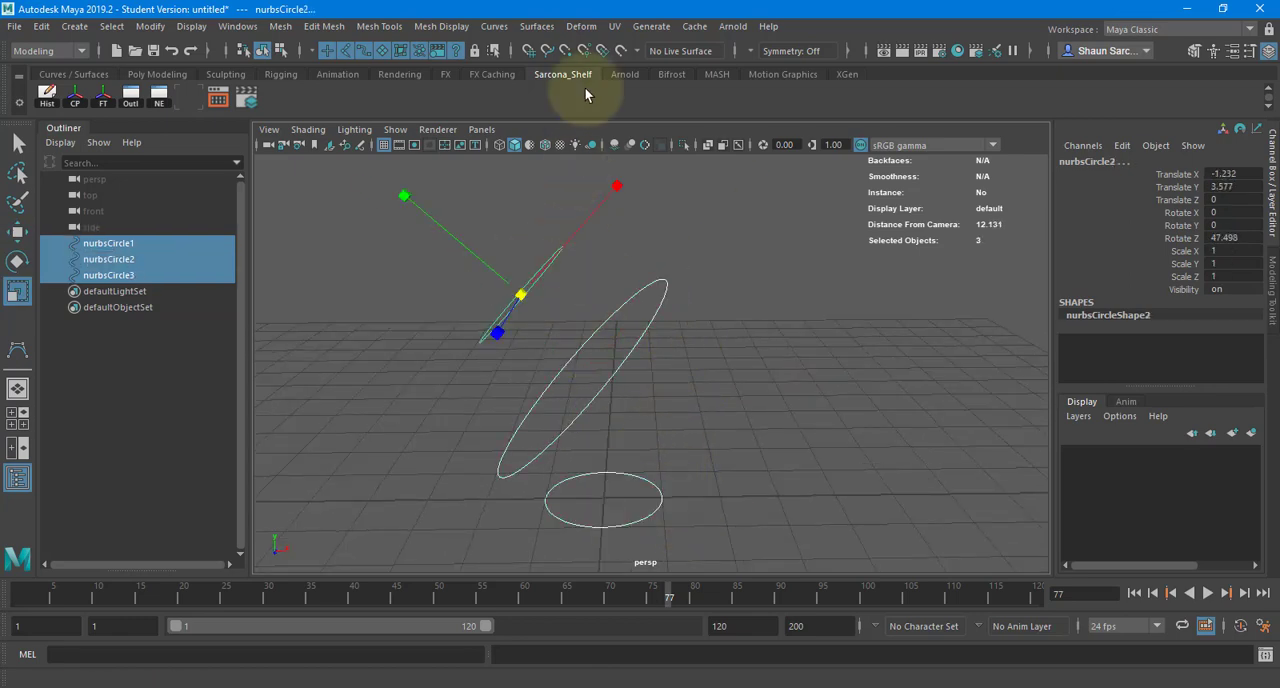
{"action": "left_click", "coordinate": [494, 26]}
{"action": "mouse_move", "coordinate": [537, 26]}
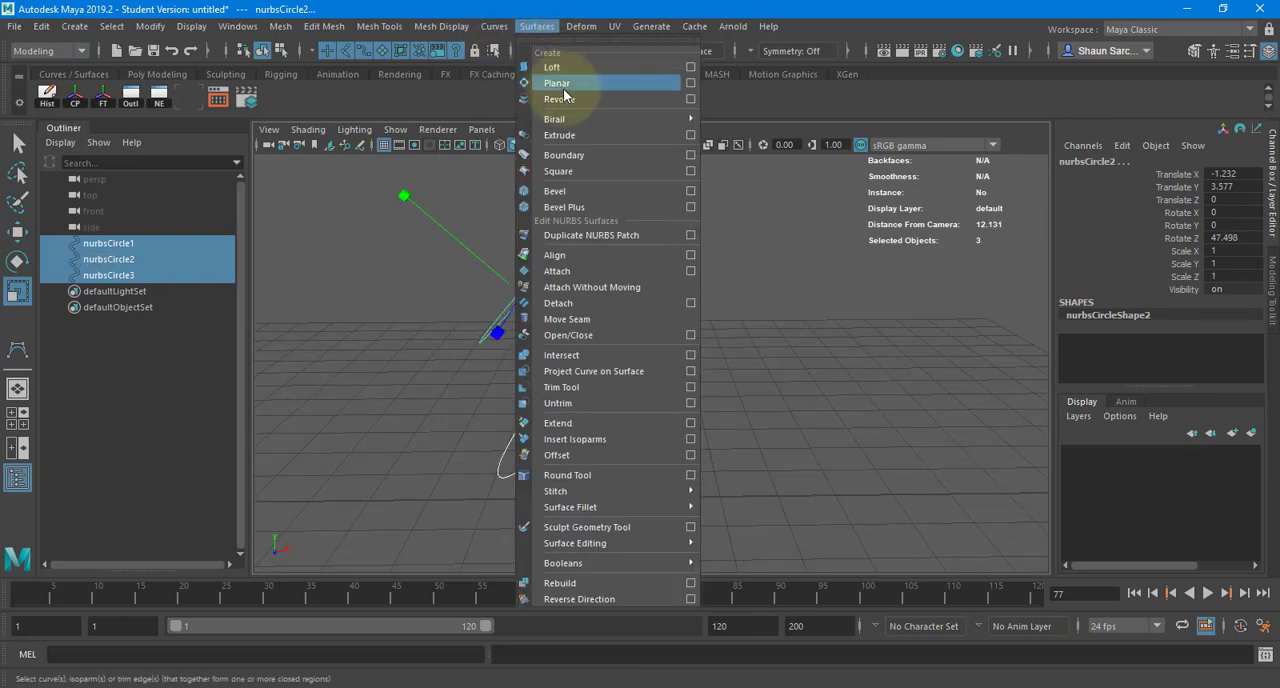
{"action": "left_click", "coordinate": [552, 67]}
- Scale the middle circle to 0.414 to narrow the loft's waist, and adjust the circle's position and rotation
{"action": "left_click_drag", "start_coordinate": [757, 260], "coordinate": [620, 363], "text": "alt"}
{"action": "left_click", "coordinate": [630, 290]}
{"action": "key", "text": "w"}
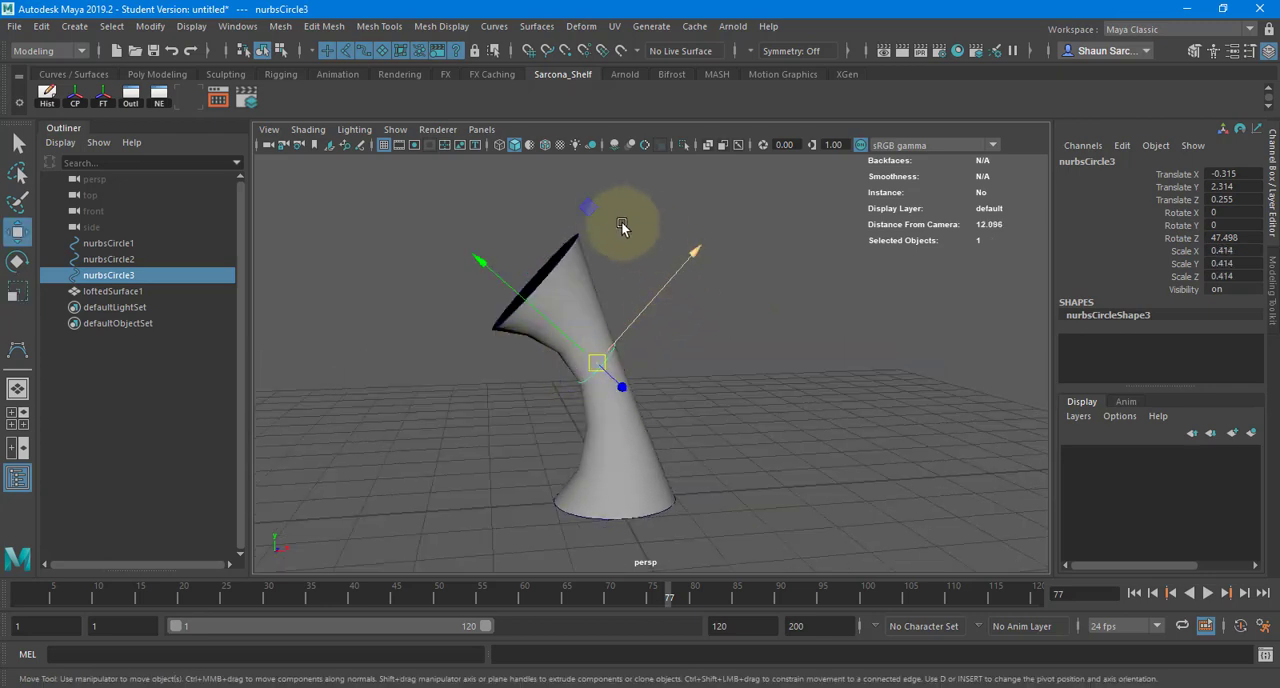
{"action": "left_click_drag", "start_coordinate": [629, 223], "coordinate": [704, 311]}
{"action": "key", "text": "e"}
{"action": "right_click_drag", "start_coordinate": [790, 301], "coordinate": [727, 306]}
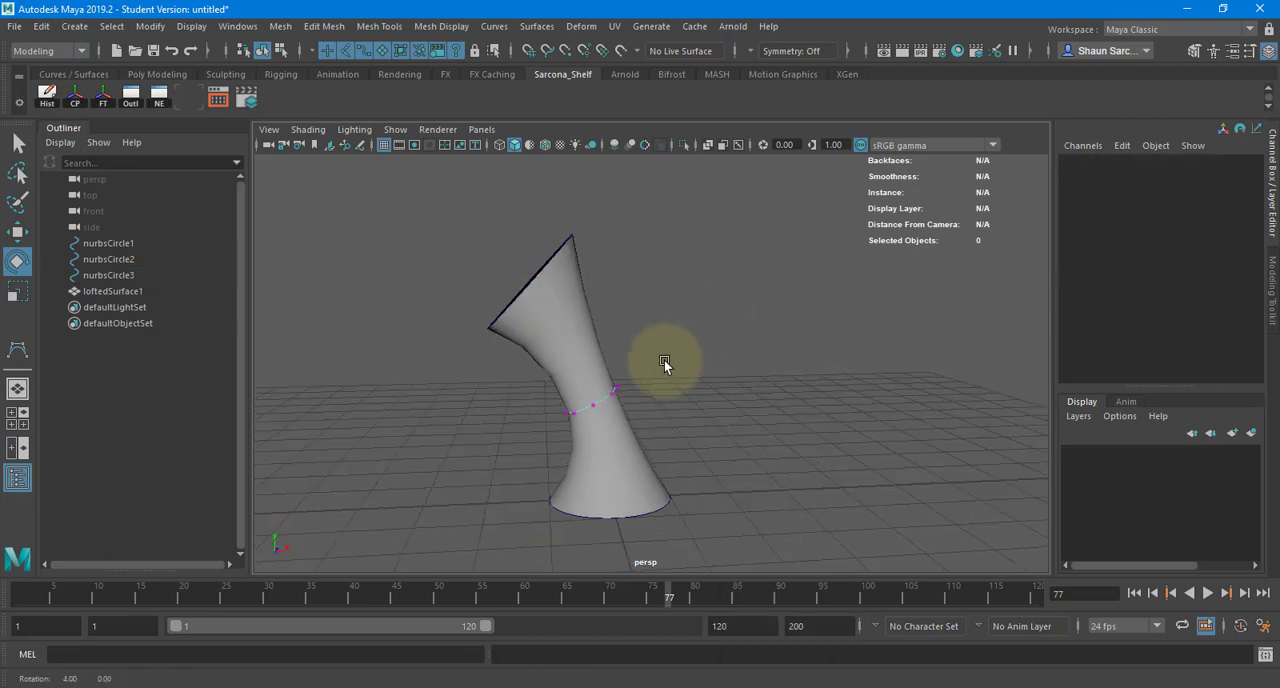
- Reshape the middle of the loft by moving and scaling control vertices of its middle circle
{"action": "left_click", "coordinate": [614, 398]}
{"action": "left_click_drag", "start_coordinate": [640, 380], "coordinate": [645, 442]}
{"action": "left_click_drag", "start_coordinate": [645, 442], "coordinate": [574, 363], "text": "alt"}
{"action": "key", "text": "r"}
- Delete the lofted surface and its three circles
{"action": "left_click", "coordinate": [576, 357]}
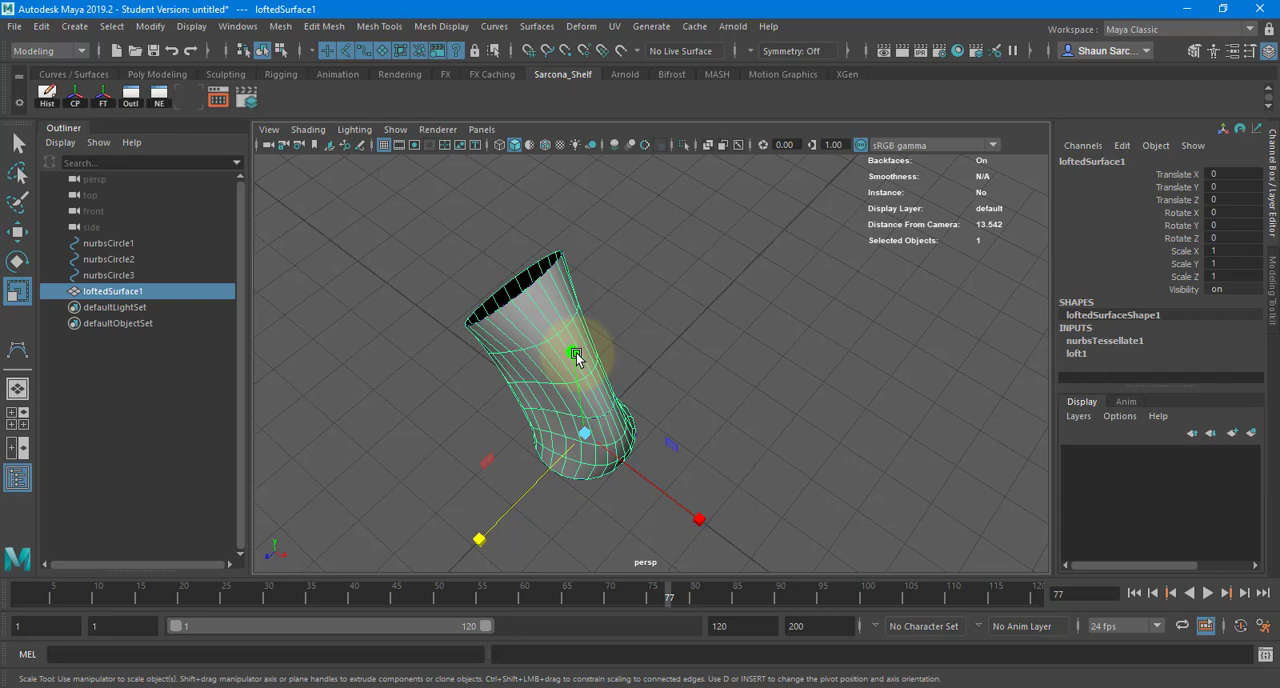
{"action": "left_click_drag", "start_coordinate": [601, 303], "coordinate": [700, 214], "text": "alt"}
{"action": "left_click_drag", "start_coordinate": [709, 137], "coordinate": [286, 506]}
{"action": "key", "text": "Delete"}
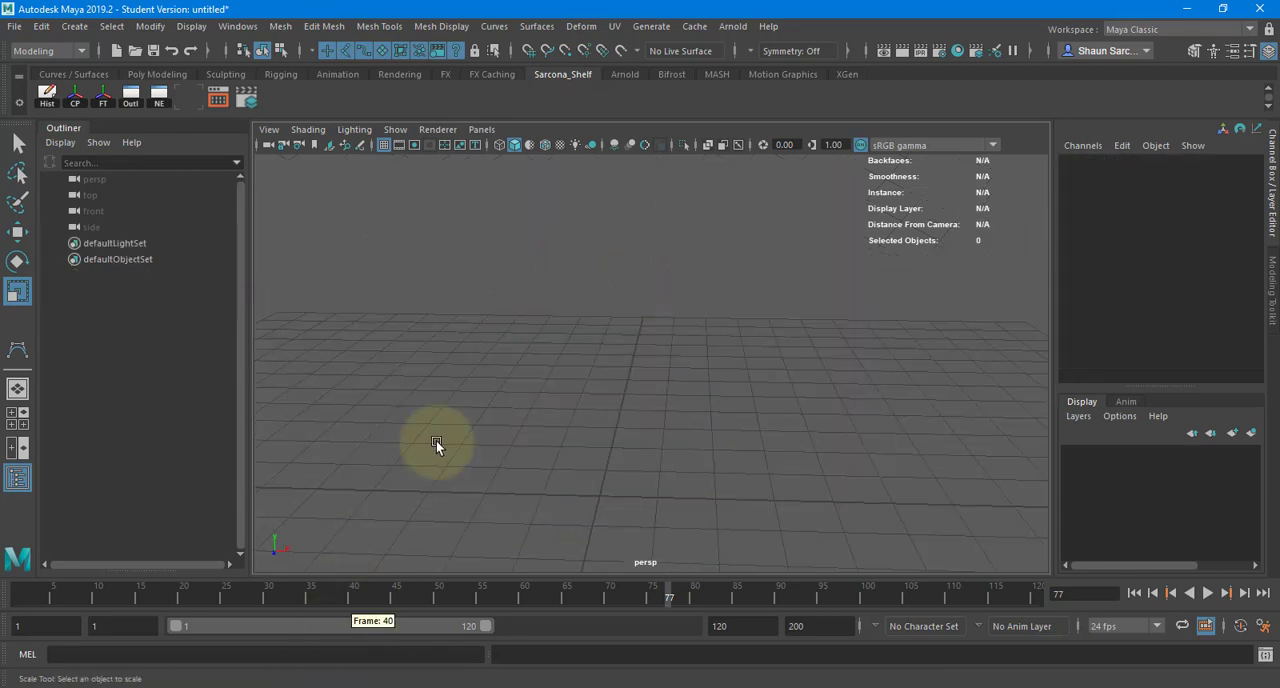
{"action": "left_click", "coordinate": [537, 26]}
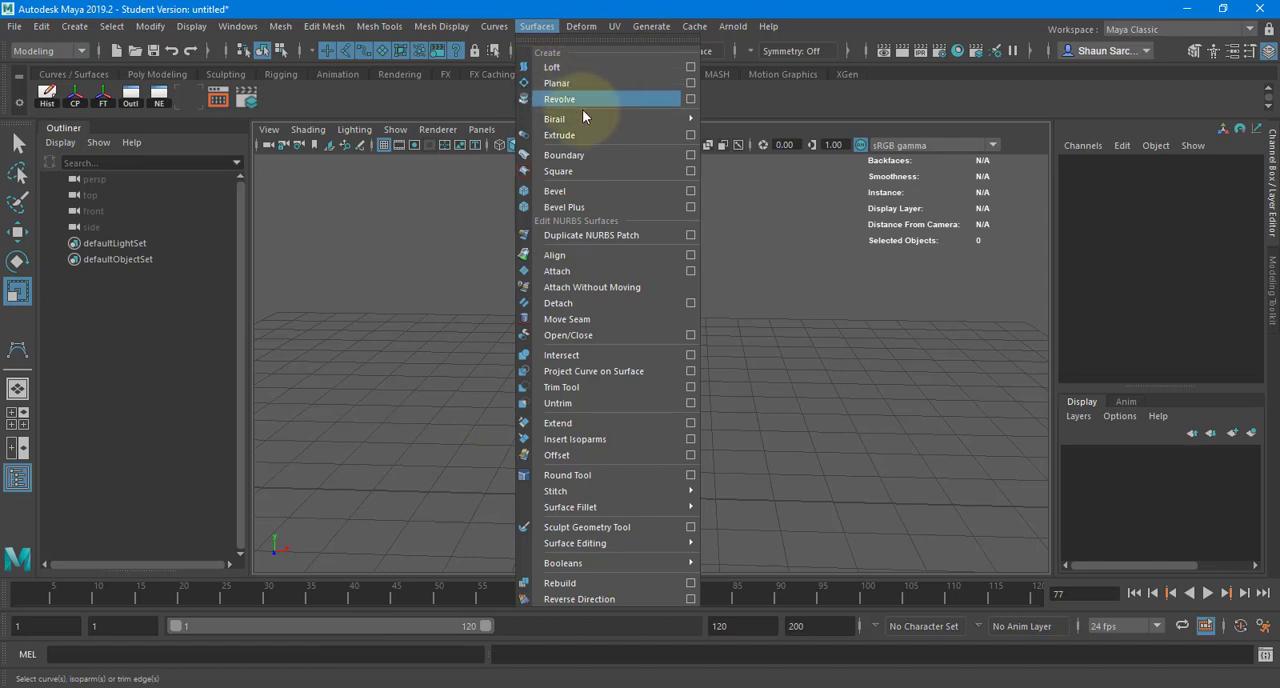
{"action": "mouse_move", "coordinate": [576, 122]}
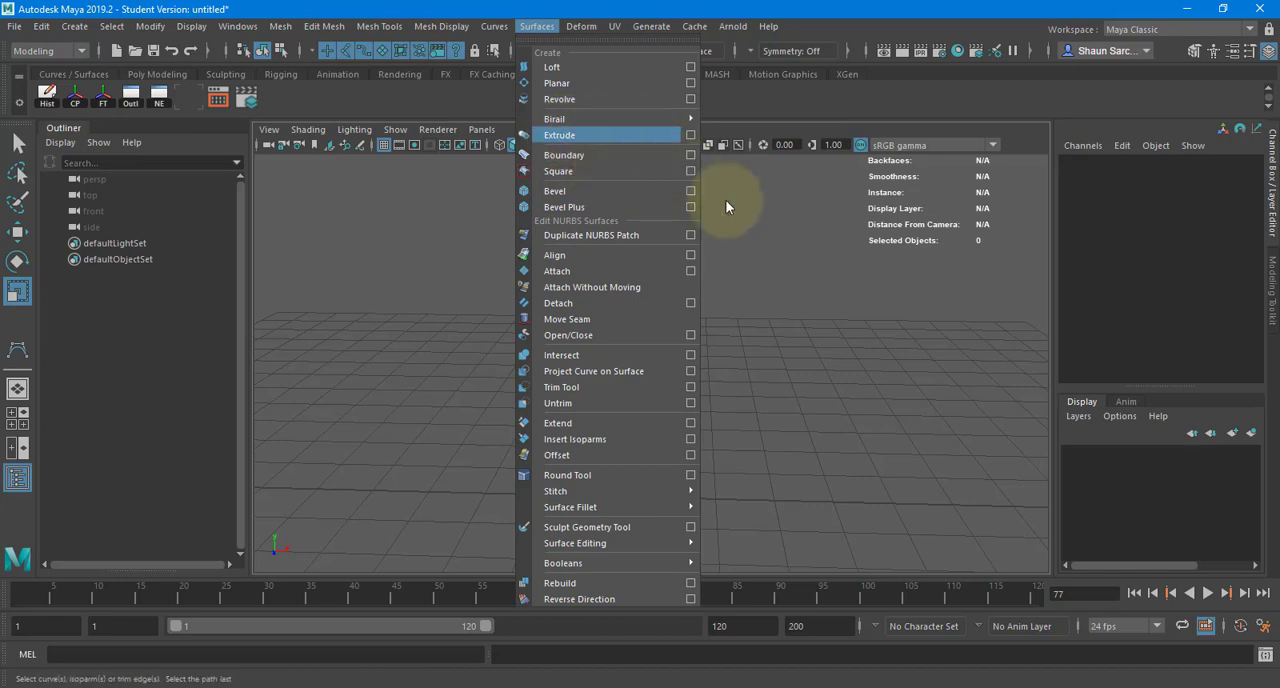
{"action": "left_click", "coordinate": [805, 253]}
- Draw a wavy CV curve in the front view, descending in steps from the upper left toward the lower right
{"action": "key", "text": "space"}
{"action": "left_click_drag", "start_coordinate": [741, 266], "coordinate": [745, 310]}
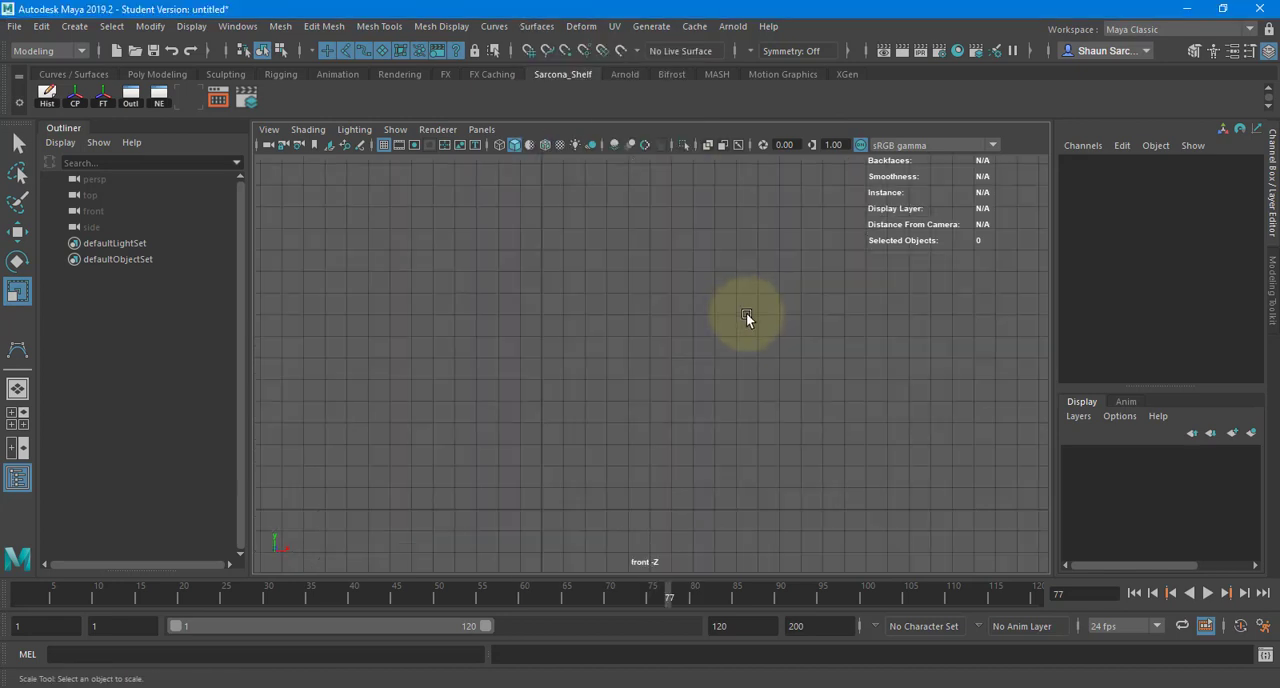
{"action": "left_click", "coordinate": [75, 26]}
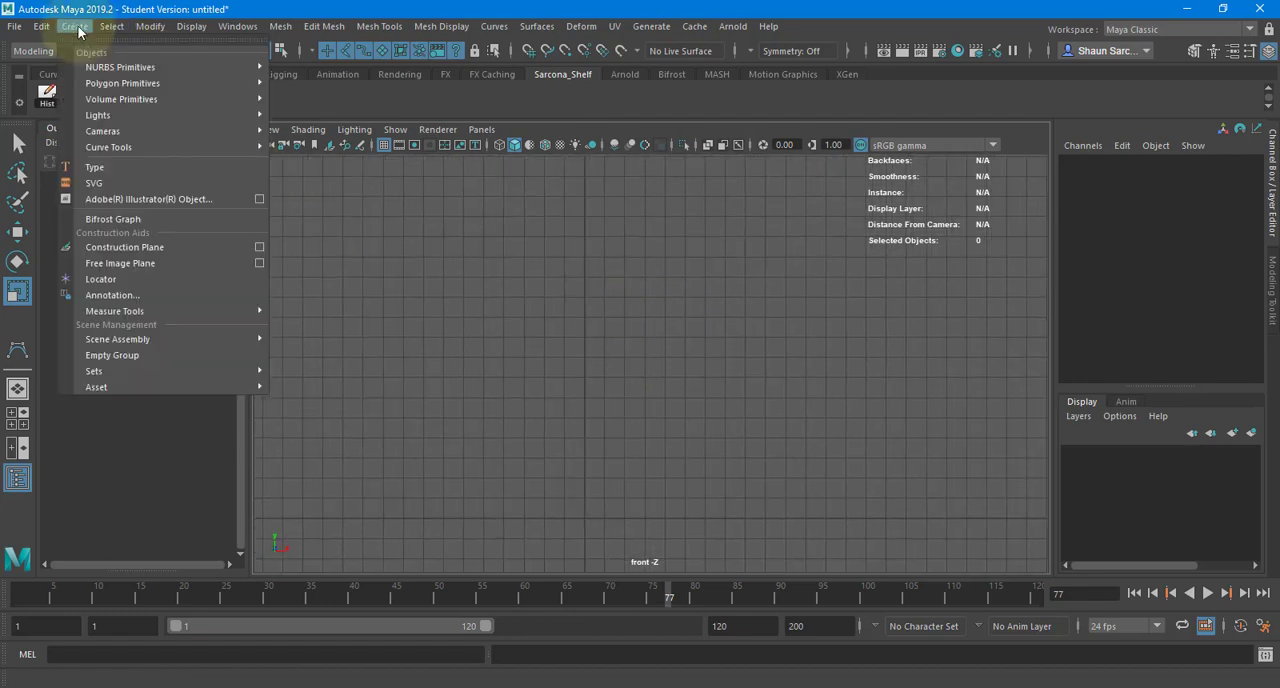
{"action": "mouse_move", "coordinate": [138, 71]}
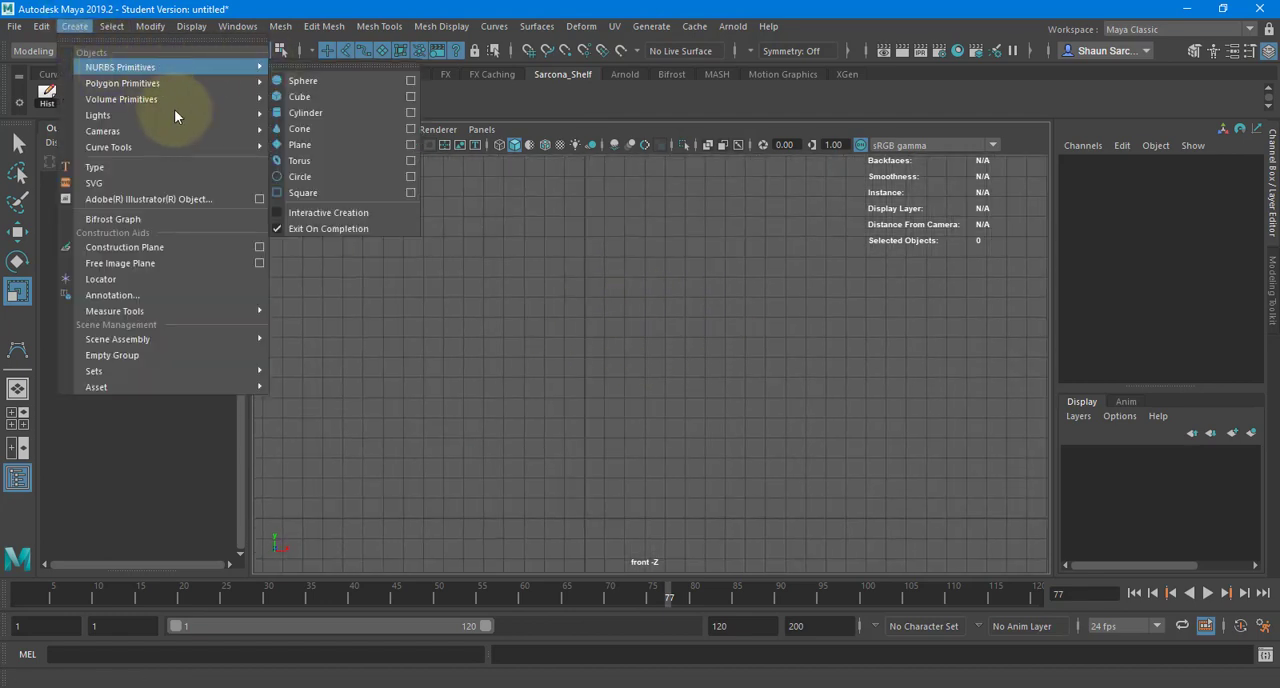
{"action": "mouse_move", "coordinate": [189, 148]}
{"action": "left_click", "coordinate": [312, 162]}
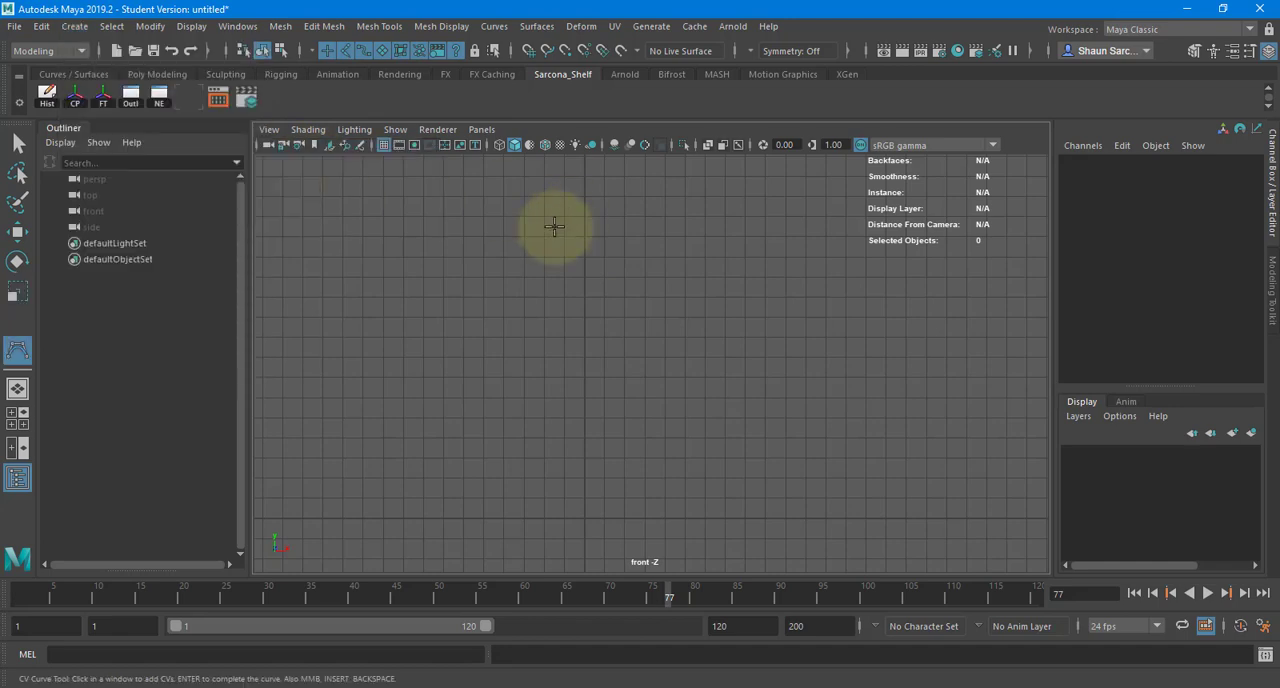
{"action": "left_click", "coordinate": [396, 284]}
{"action": "left_click", "coordinate": [467, 233]}
{"action": "left_click", "coordinate": [535, 232]}
{"action": "left_click", "coordinate": [590, 333]}
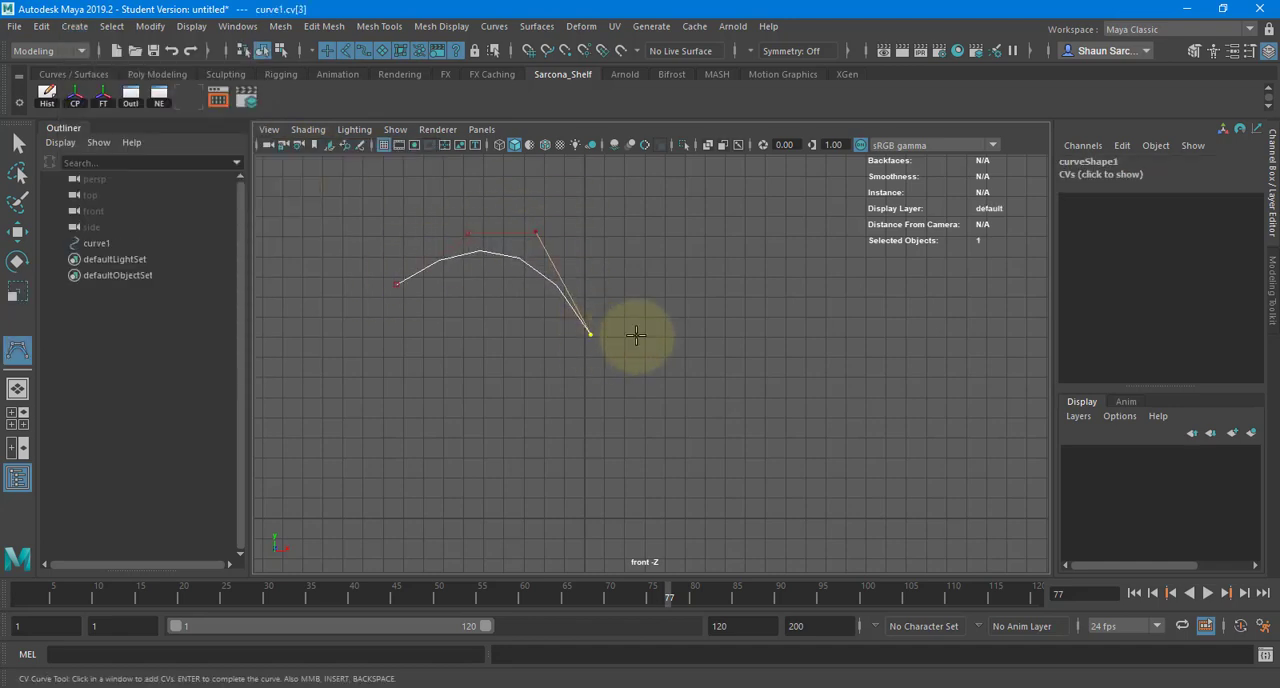
{"action": "left_click", "coordinate": [677, 330]}
{"action": "left_click", "coordinate": [770, 321]}
{"action": "left_click", "coordinate": [778, 370]}
{"action": "left_click", "coordinate": [782, 443]}
{"action": "left_click", "coordinate": [848, 444]}
{"action": "left_click", "coordinate": [958, 424]}
{"action": "left_click", "coordinate": [985, 507]}
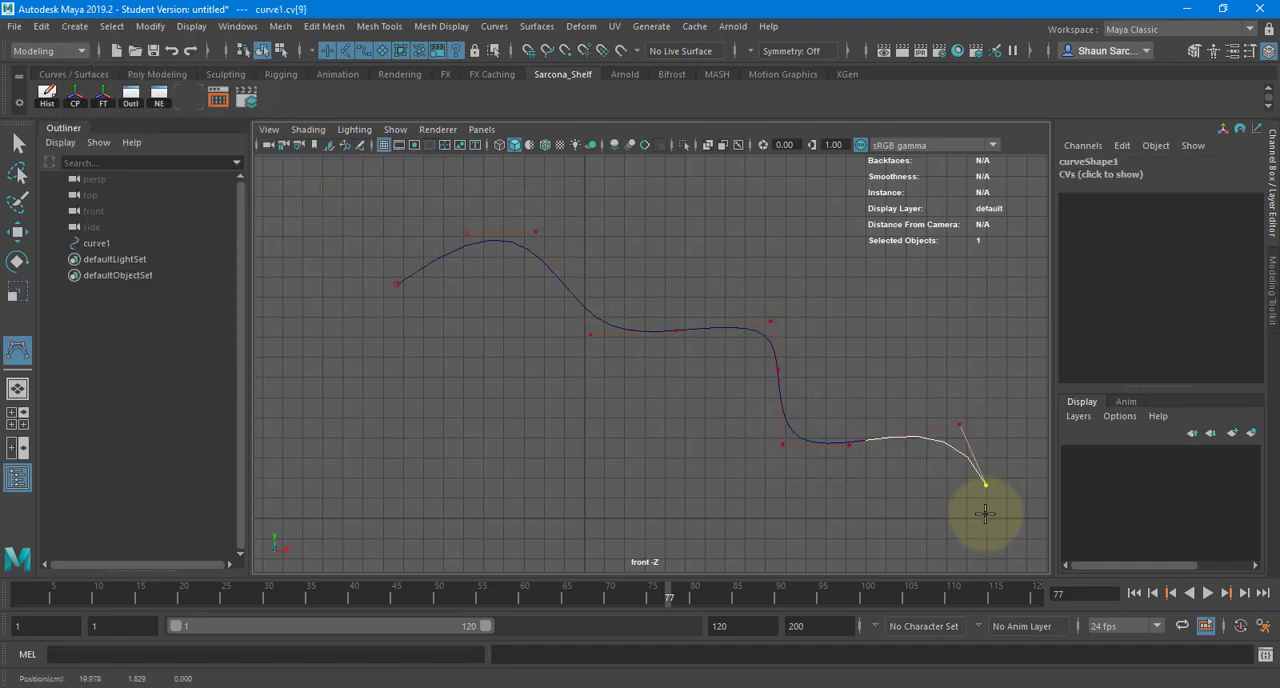
- Extend the curve's lower right end with several more control vertices, finish it, and show it in the perspective view
{"action": "middle_click_drag", "start_coordinate": [919, 501], "coordinate": [768, 431], "text": "alt"}
{"action": "scroll", "coordinate": [768, 431], "scroll_direction": "down", "scroll_amount": 1}
{"action": "left_click", "coordinate": [881, 479]}
{"action": "left_click", "coordinate": [904, 466]}
{"action": "left_click", "coordinate": [949, 458]}
{"action": "left_click", "coordinate": [995, 472]}
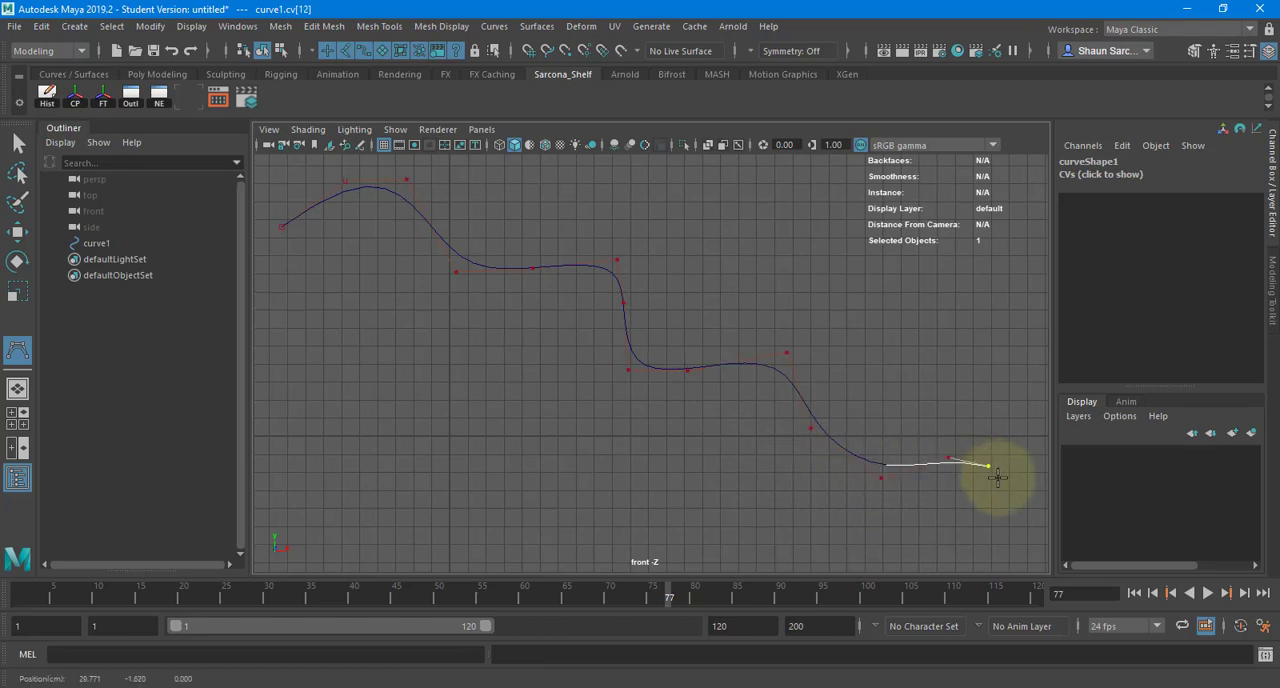
{"action": "key", "text": "space"}
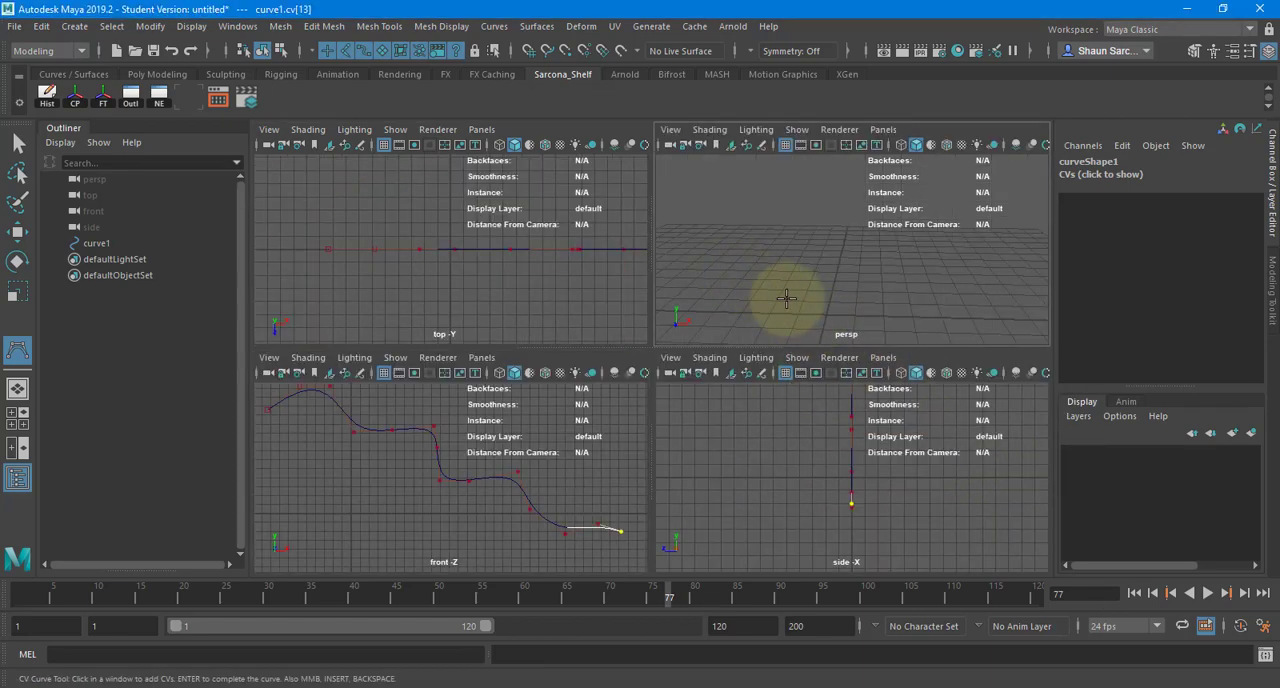
{"action": "key", "text": "Return"}
{"action": "key", "text": "w"}
{"action": "key", "text": "space"}
{"action": "left_click_drag", "start_coordinate": [790, 316], "coordinate": [683, 296], "text": "alt"}
{"action": "middle_click_drag", "start_coordinate": [683, 295], "coordinate": [707, 297], "text": "alt"}
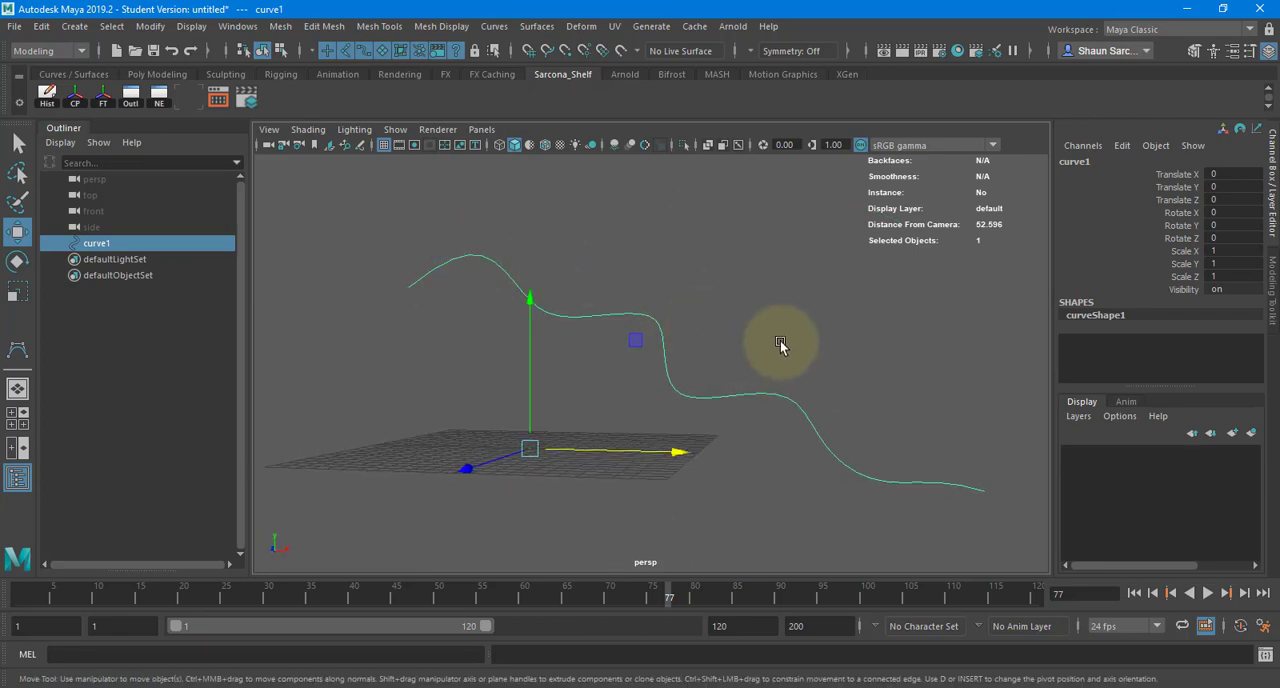
- Create a NURBS circle at the origin as the profile for the extrusion
{"action": "left_click", "coordinate": [90, 28]}
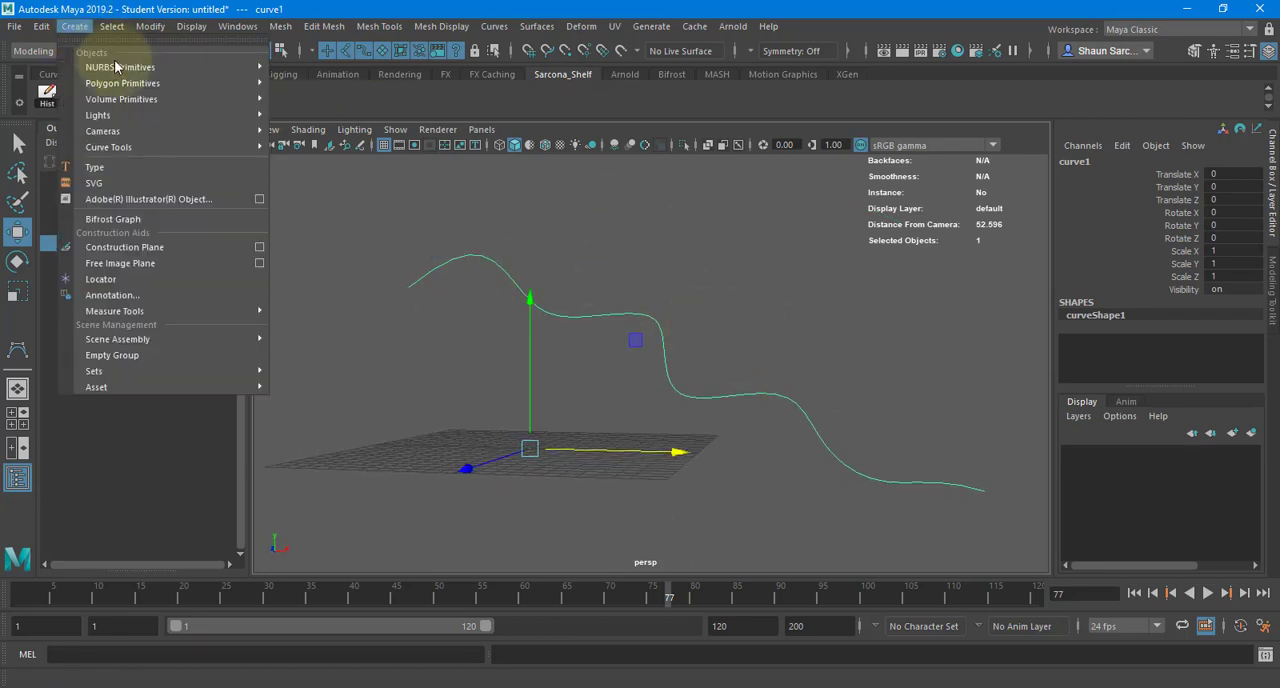
{"action": "mouse_move", "coordinate": [114, 60]}
{"action": "left_click", "coordinate": [303, 174]}
{"action": "left_click_drag", "start_coordinate": [501, 361], "coordinate": [517, 374], "text": "alt"}
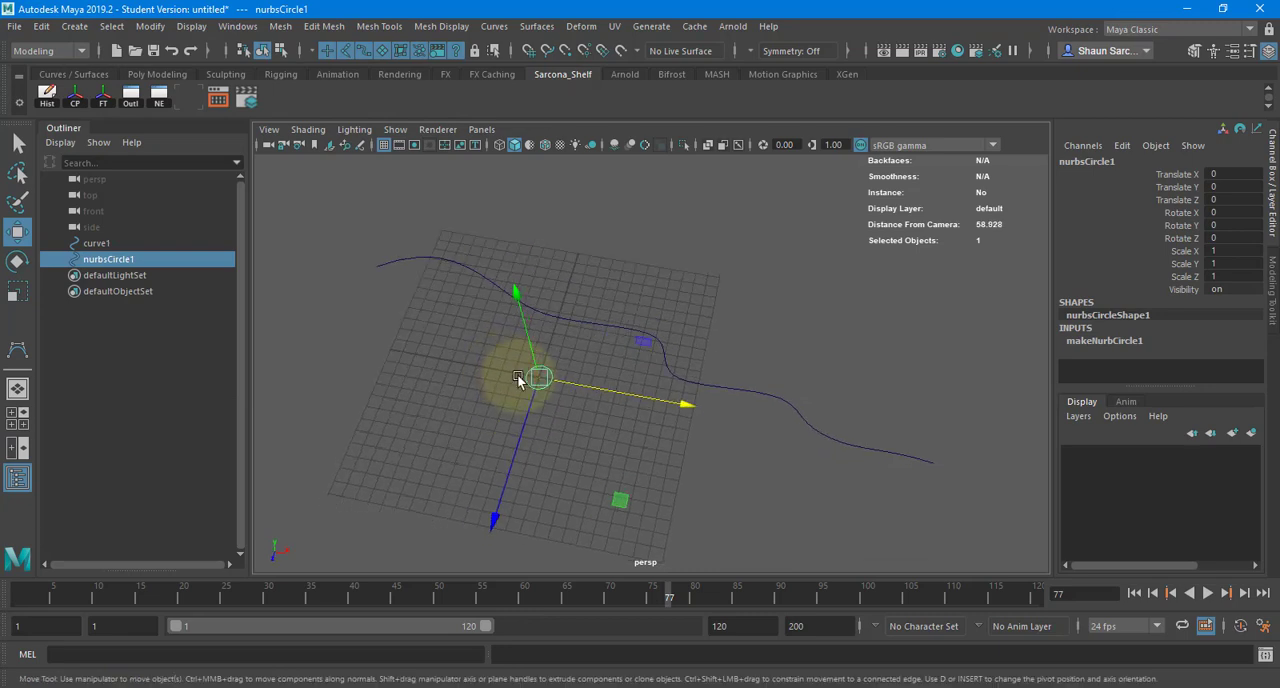
{"action": "key", "text": "r"}
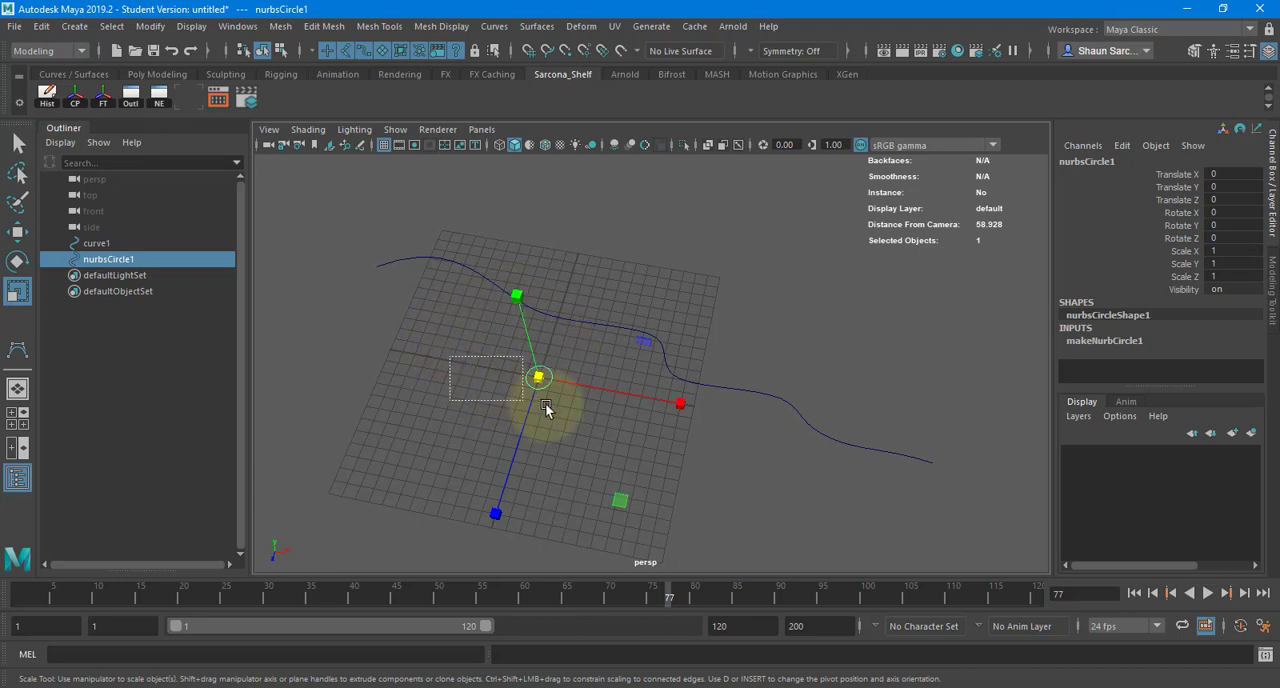
- Extrude the circle along the wavy curve as a quad polygon tube, positioned at the path with Component pivot and Profile normal orientation
{"action": "left_click_drag", "start_coordinate": [382, 238], "coordinate": [452, 292], "text": "shift"}
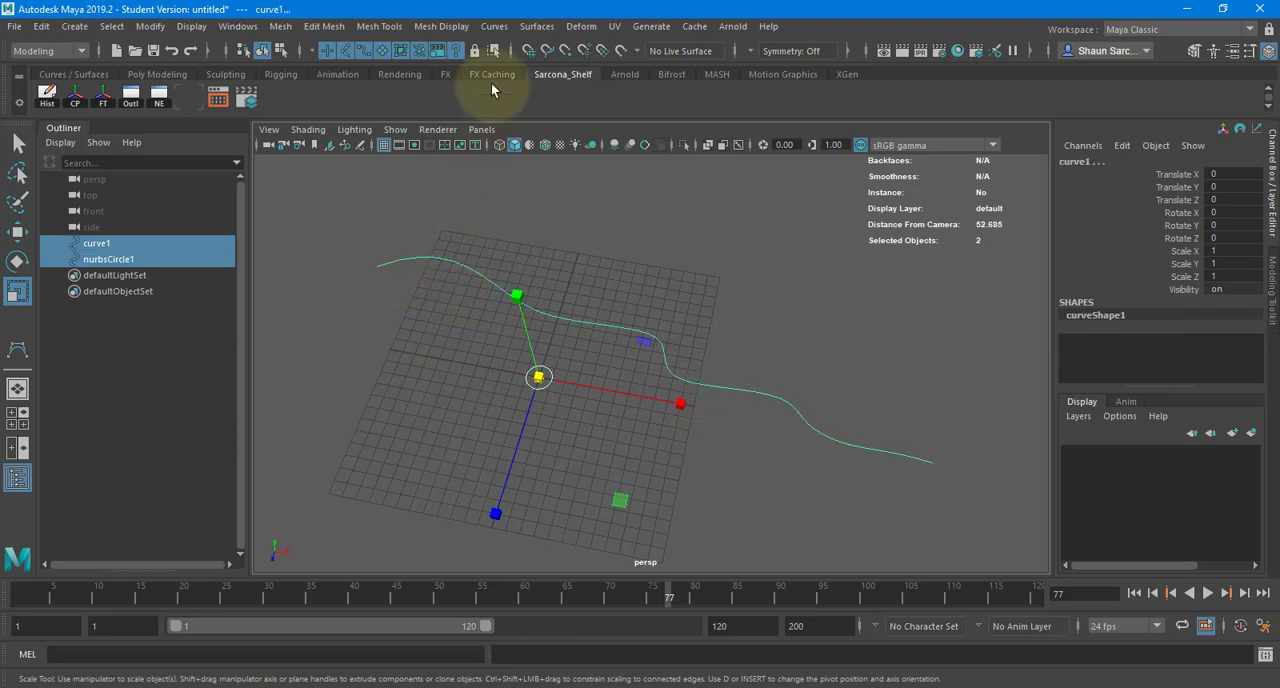
{"action": "left_click", "coordinate": [537, 26]}
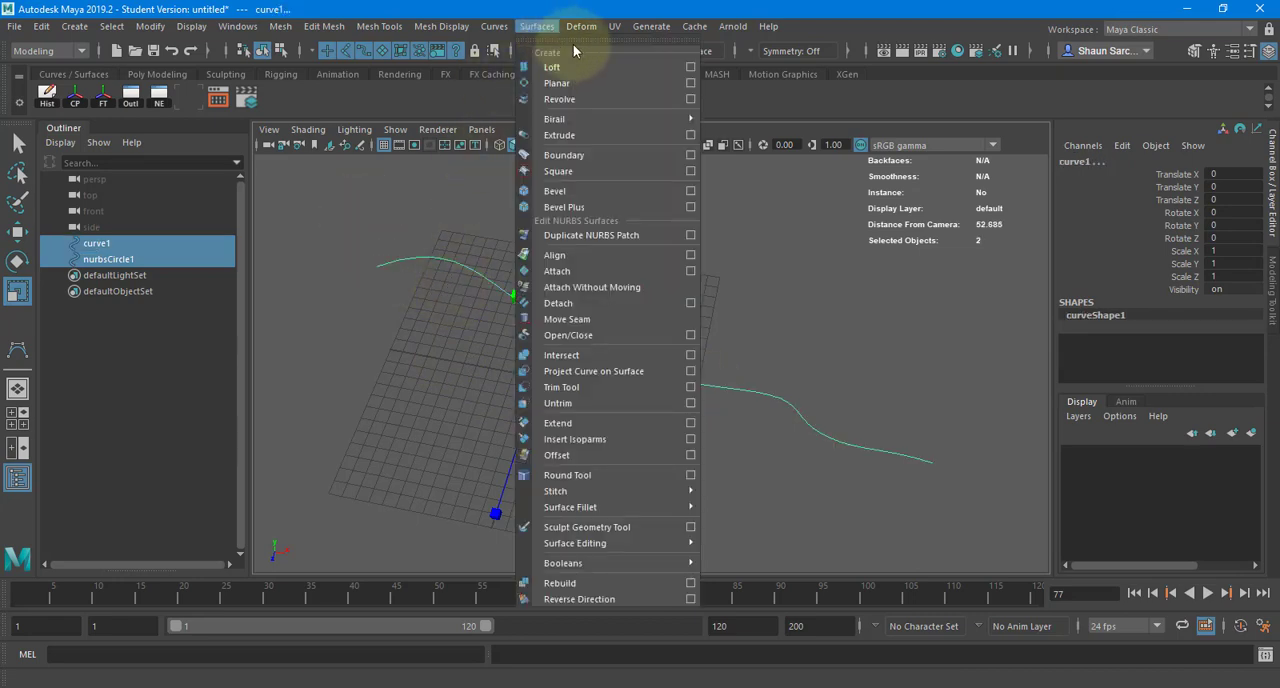
{"action": "left_click", "coordinate": [690, 136]}
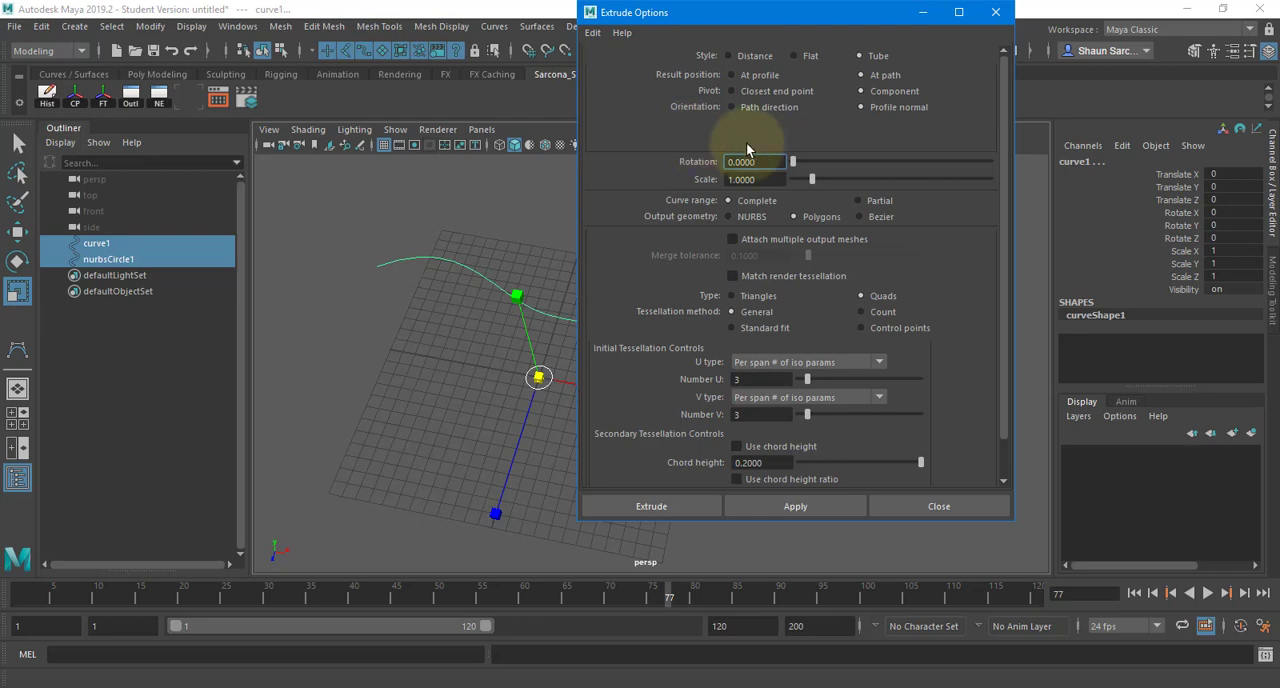
{"action": "left_click", "coordinate": [794, 57]}
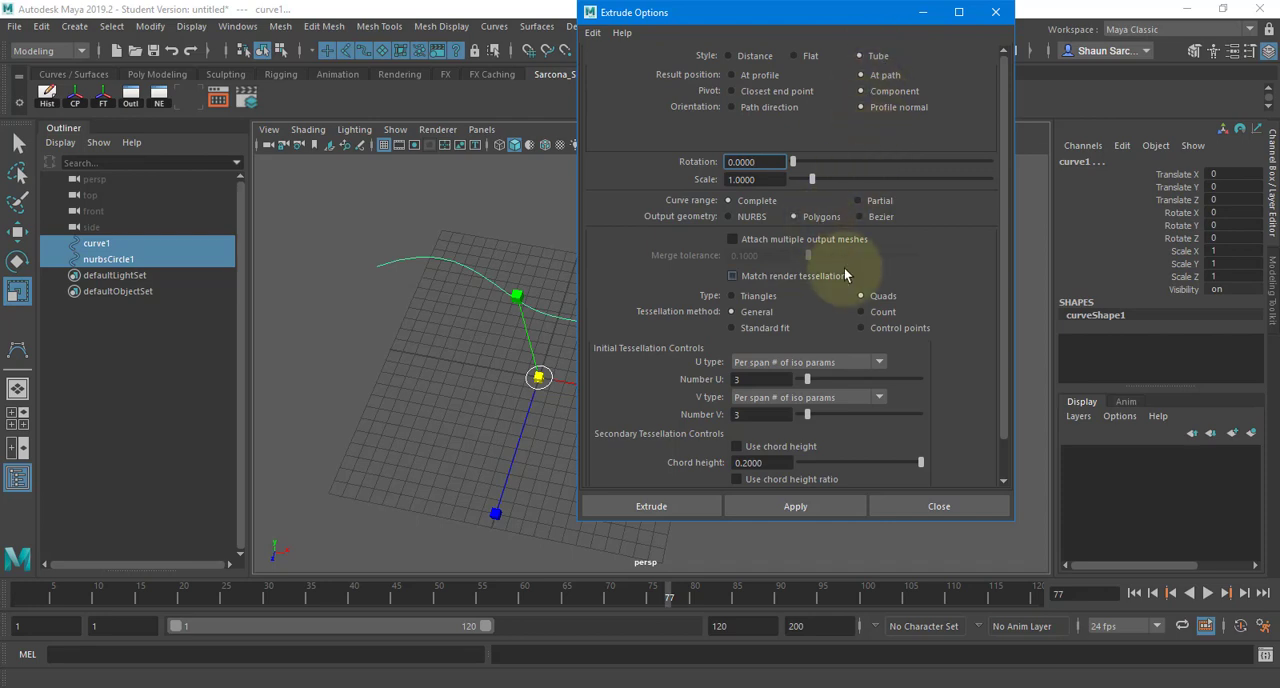
{"action": "left_click", "coordinate": [651, 506]}
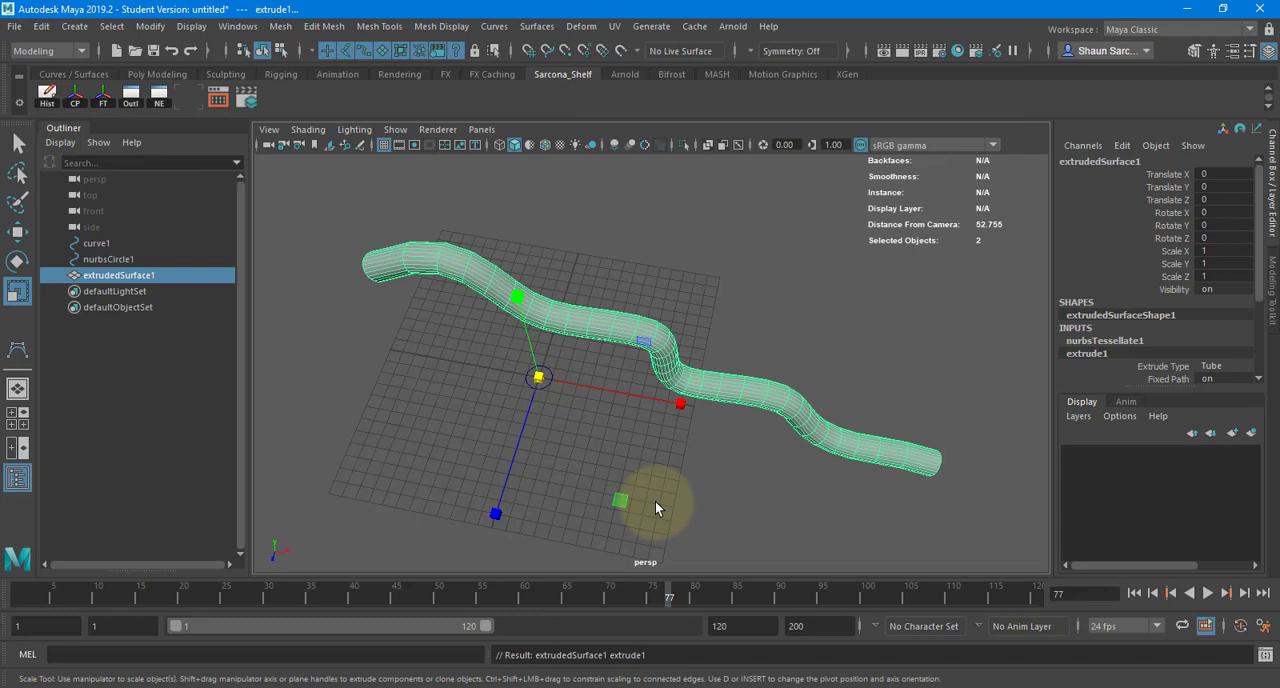
- Scale the profile circle uniformly to 0.601 to make the extruded tube thinner
{"action": "left_click", "coordinate": [570, 405]}
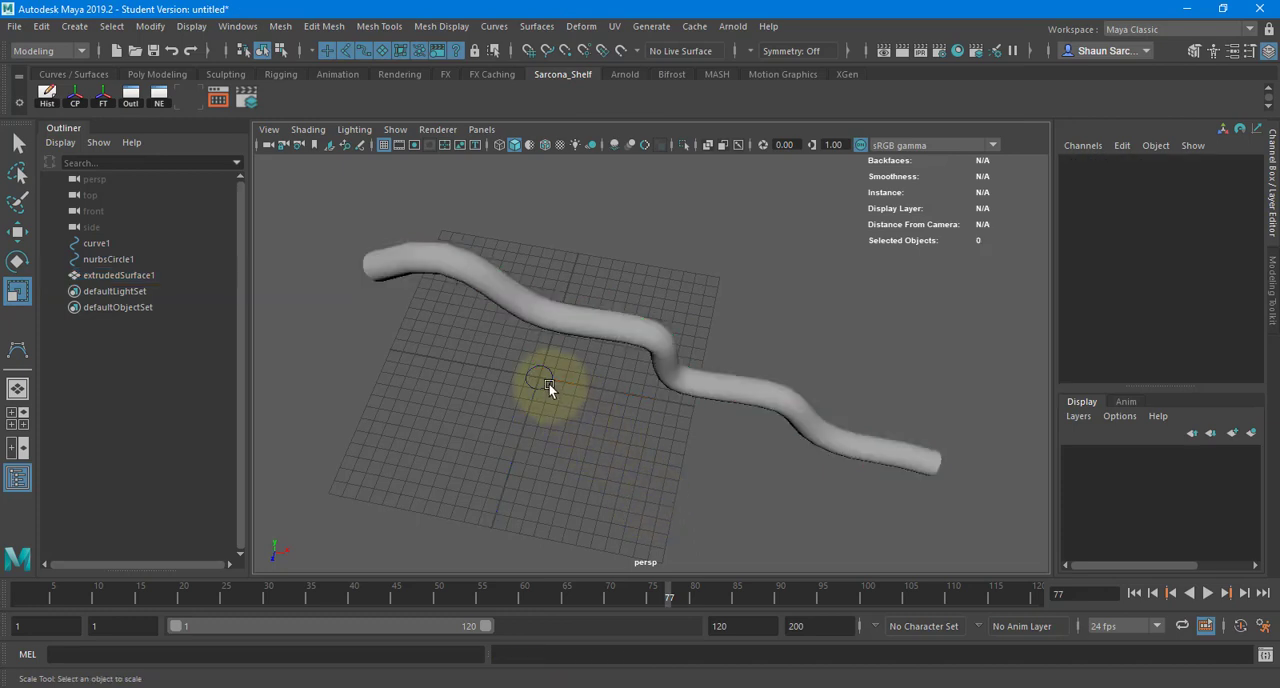
{"action": "left_click", "coordinate": [548, 382]}
{"action": "left_click_drag", "start_coordinate": [557, 352], "coordinate": [526, 443], "text": "alt"}
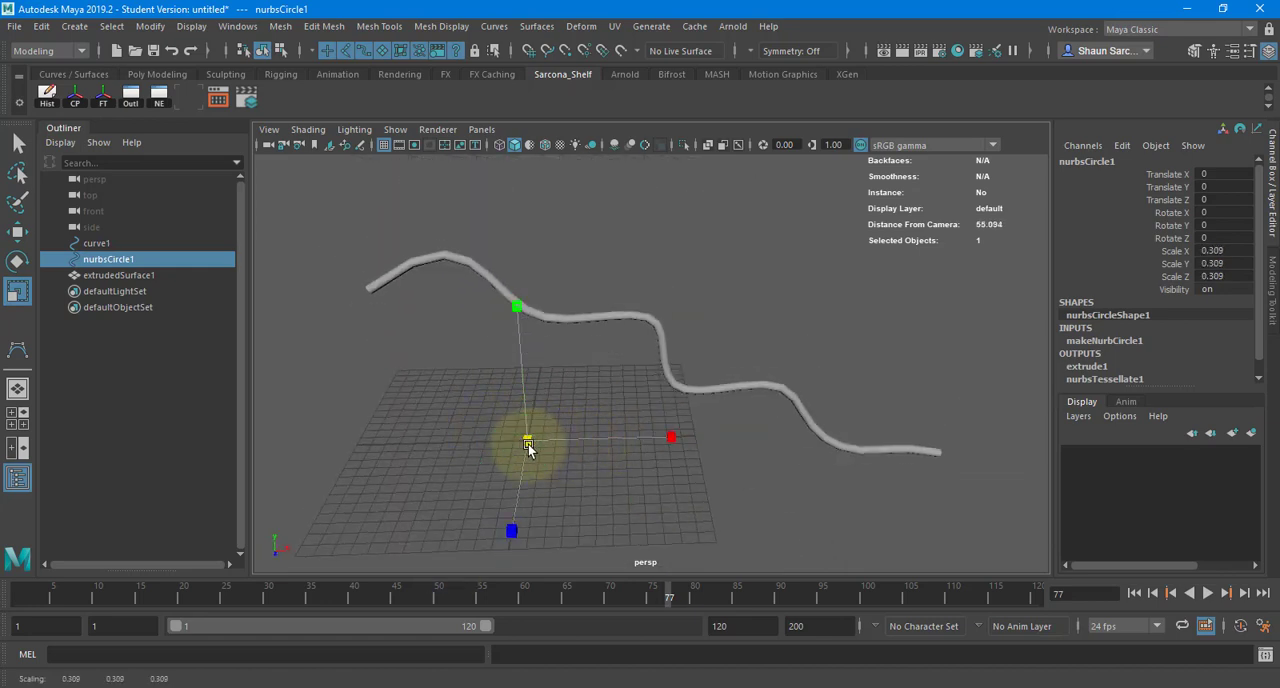
{"action": "right_click_drag", "start_coordinate": [488, 309], "coordinate": [441, 319]}
- Pinch the profile circle into an hourglass outline by scaling its two opposite middle control vertices together along Z
{"action": "left_click_drag", "start_coordinate": [518, 362], "coordinate": [530, 438], "text": "alt"}
{"action": "key", "text": "f"}
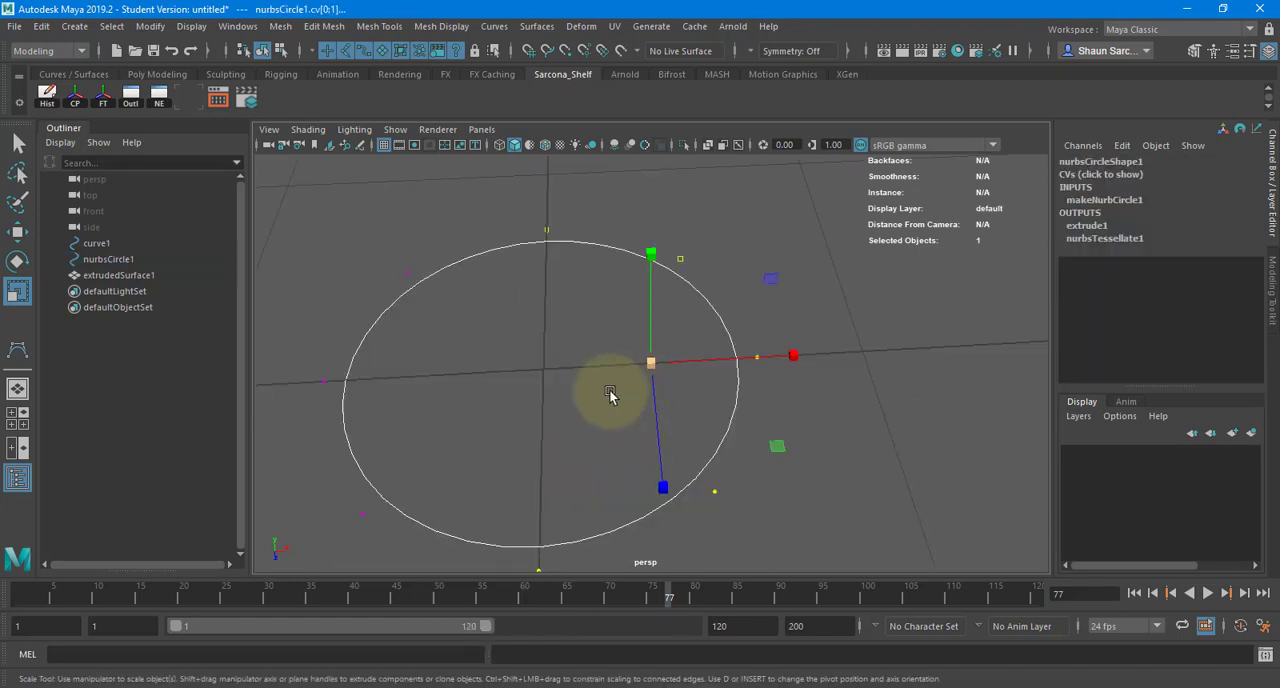
{"action": "scroll", "coordinate": [611, 393], "scroll_direction": "down", "scroll_amount": 1}
{"action": "left_click_drag", "start_coordinate": [394, 348], "coordinate": [352, 395]}
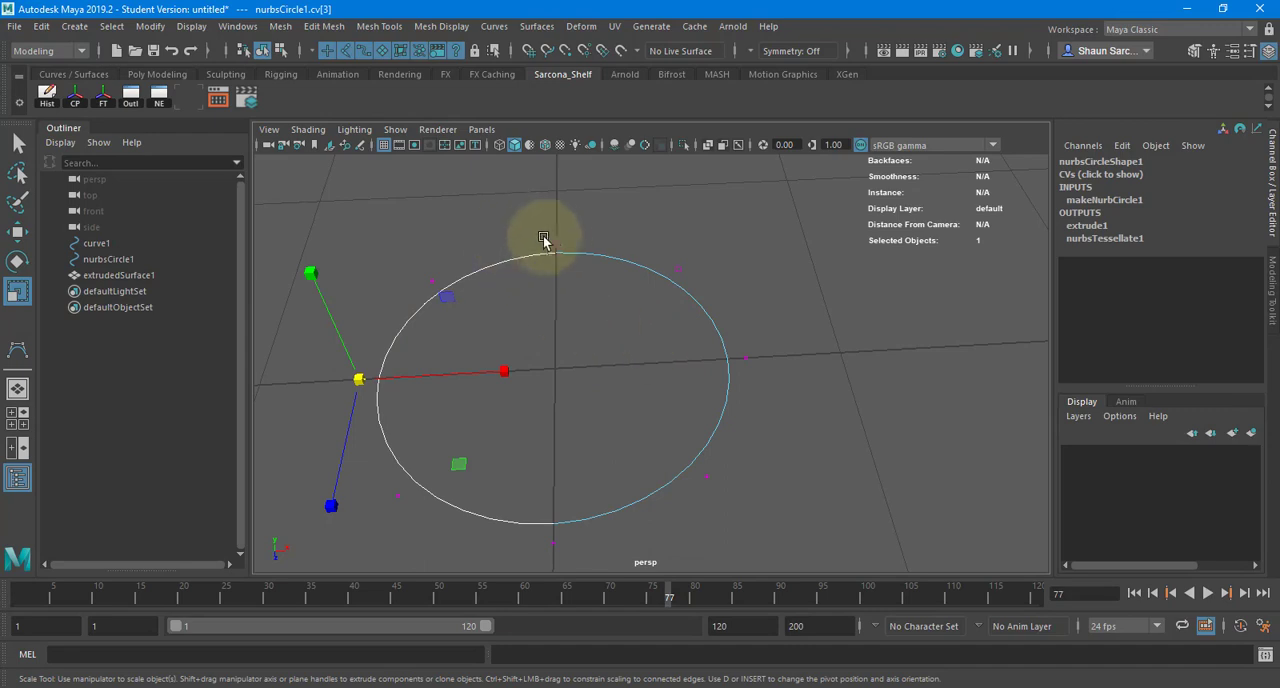
{"action": "left_click_drag", "start_coordinate": [503, 237], "coordinate": [594, 557]}
{"action": "left_click_drag", "start_coordinate": [553, 483], "coordinate": [521, 308]}
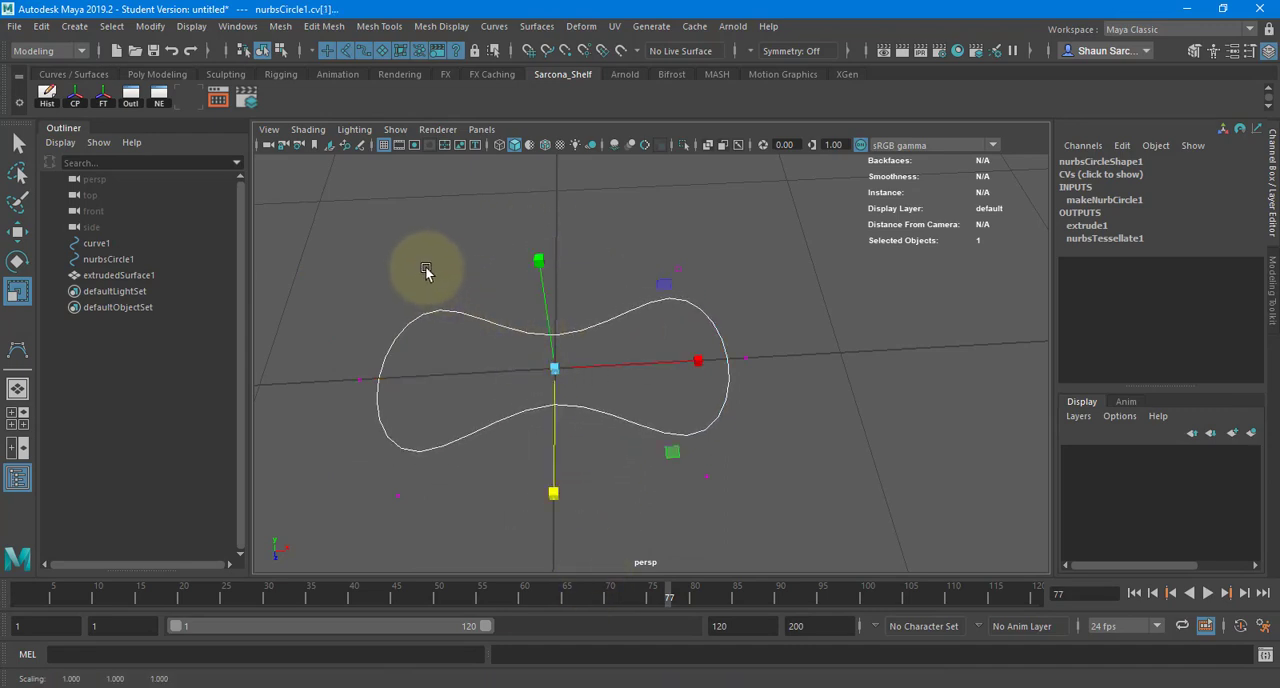
- Widen the hourglass profile by scaling its four corner control vertices about 1.338 along X, and leave component editing
{"action": "left_click_drag", "start_coordinate": [413, 258], "coordinate": [384, 555]}
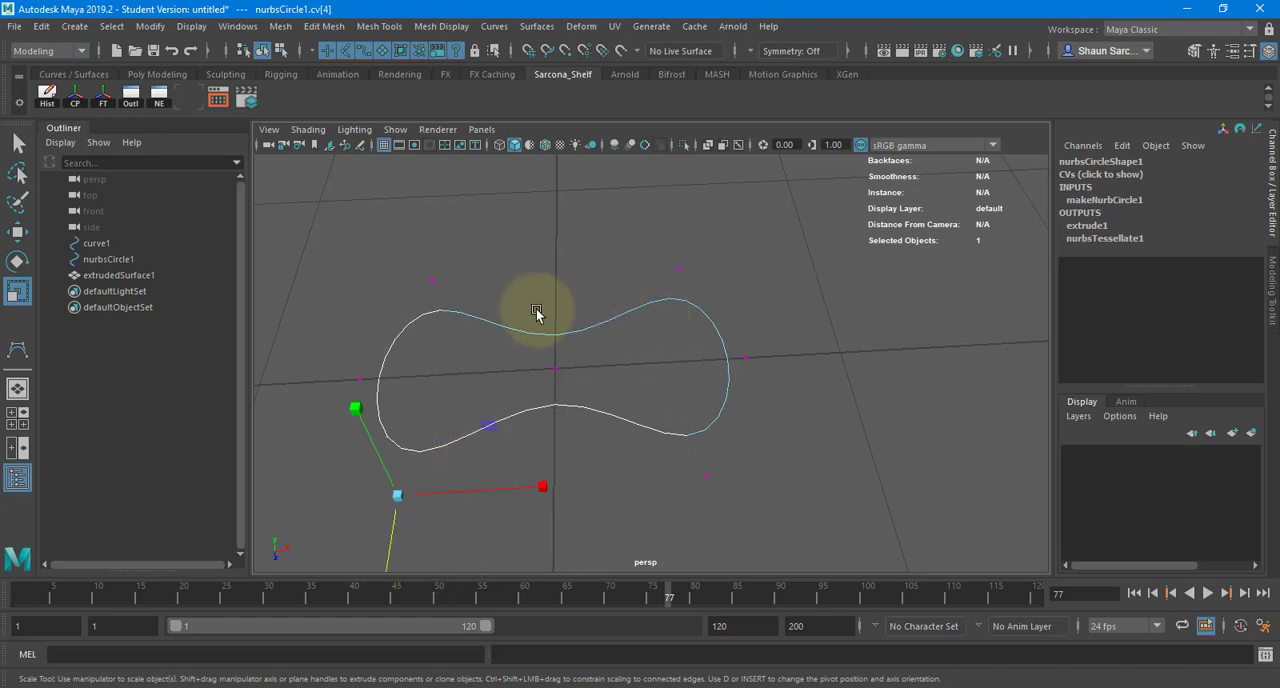
{"action": "left_click_drag", "start_coordinate": [453, 262], "coordinate": [405, 308], "text": "shift"}
{"action": "left_click_drag", "start_coordinate": [656, 250], "coordinate": [697, 311], "text": "shift"}
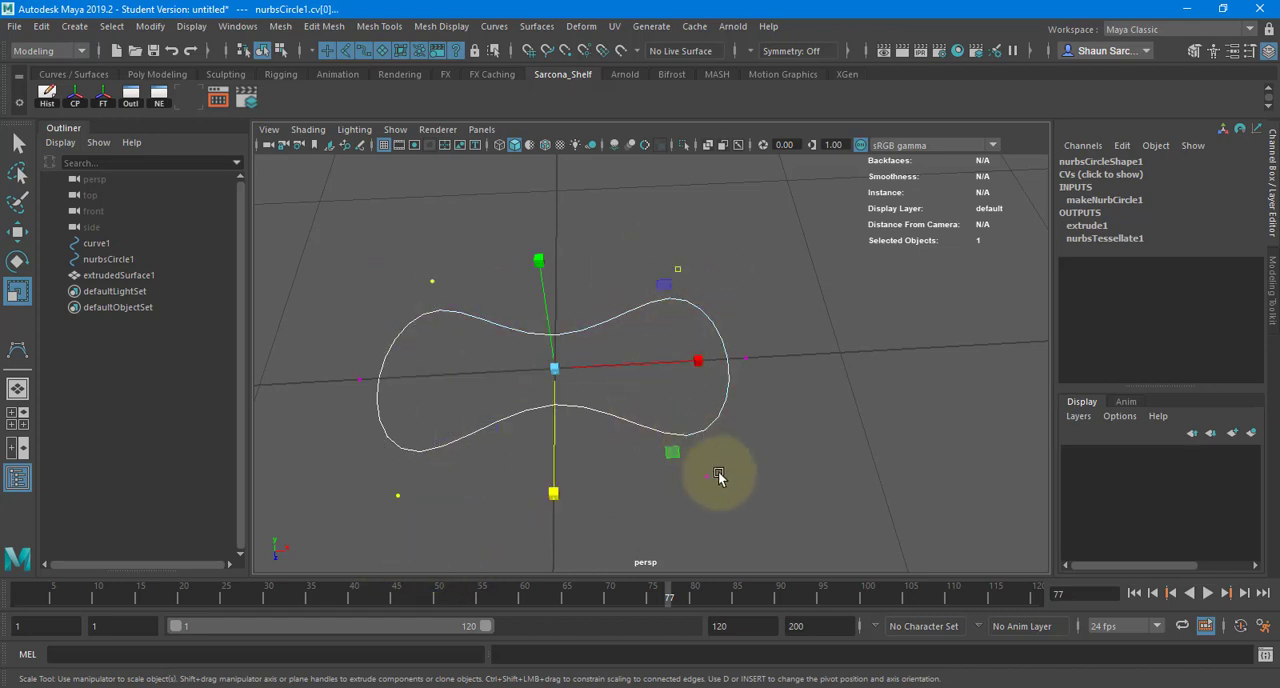
{"action": "left_click_drag", "start_coordinate": [697, 360], "coordinate": [743, 357]}
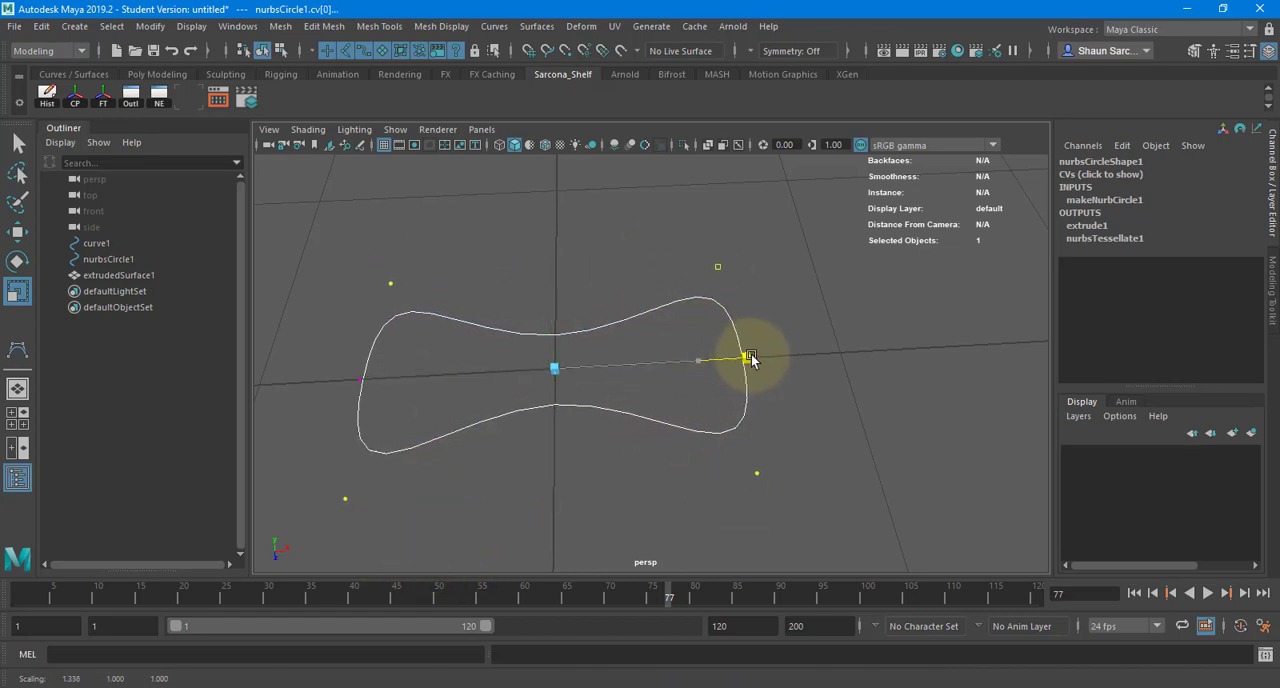
{"action": "right_click_drag", "start_coordinate": [584, 302], "coordinate": [617, 263]}
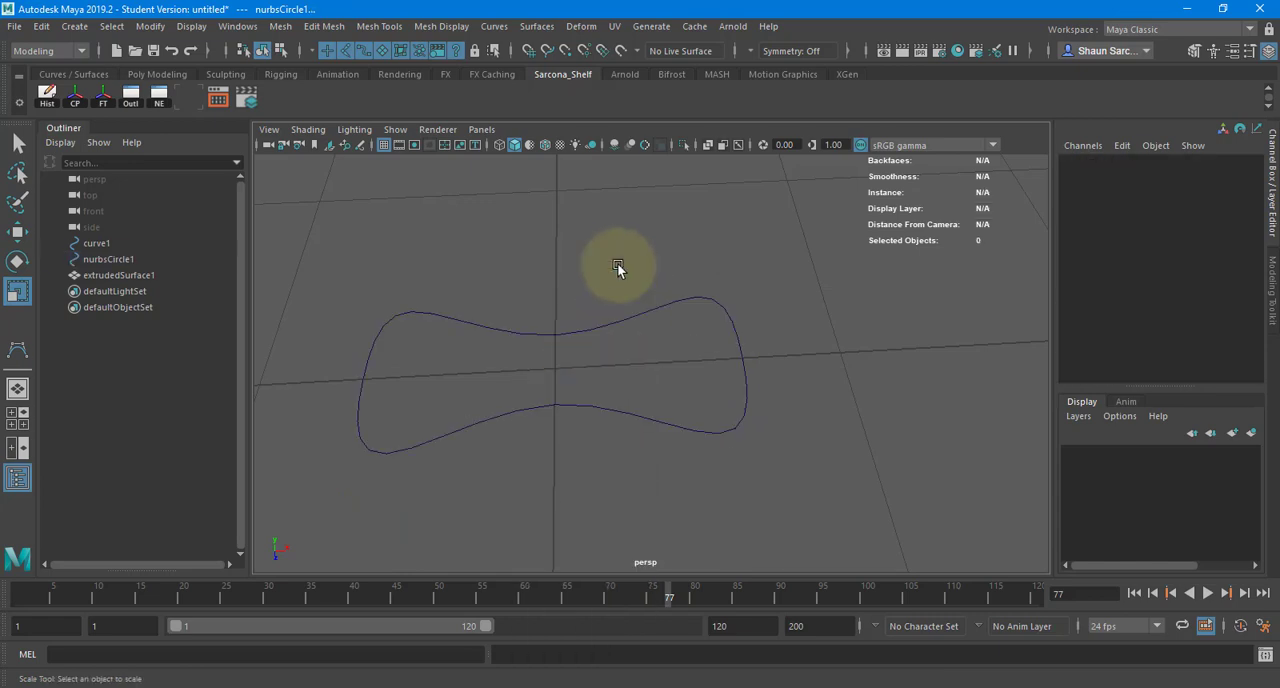
- Rotate the reshaped profile curve -90 degrees about Y to turn the extruded tube's cross-section
{"action": "left_click_drag", "start_coordinate": [617, 263], "coordinate": [573, 499], "text": "alt"}
{"action": "left_click", "coordinate": [573, 500]}
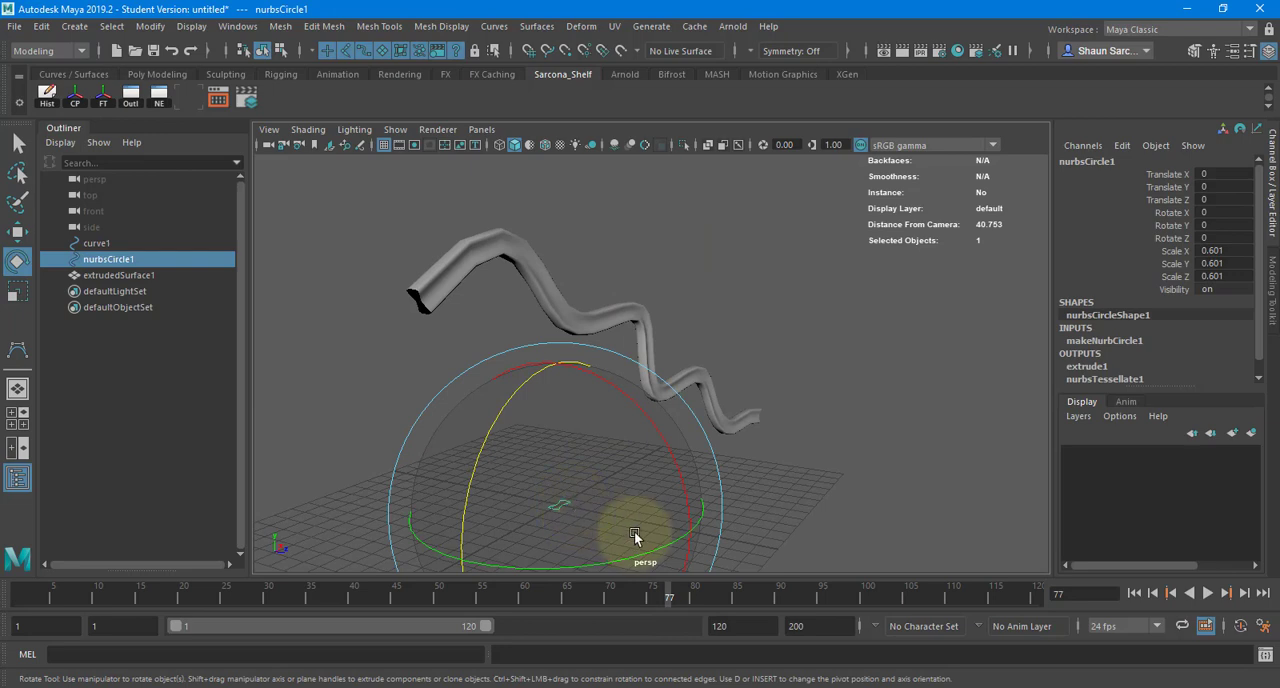
{"action": "left_click_drag", "start_coordinate": [650, 555], "coordinate": [551, 575]}
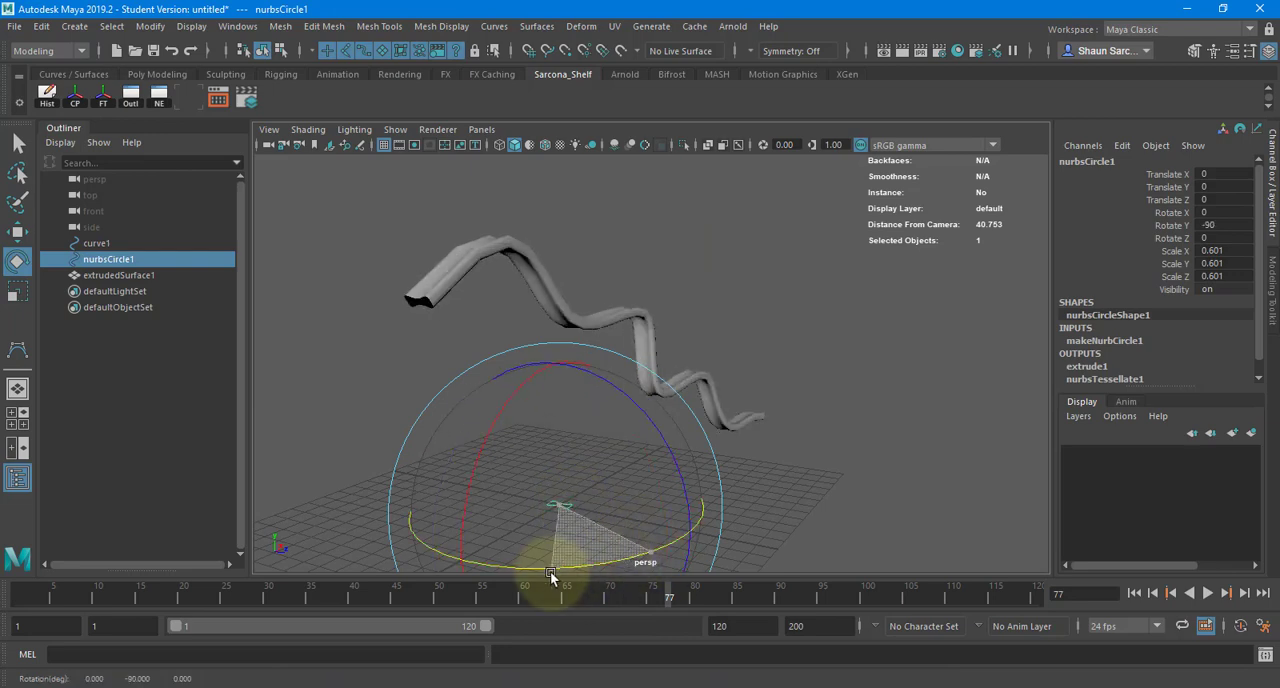
{"action": "left_click", "coordinate": [753, 447]}
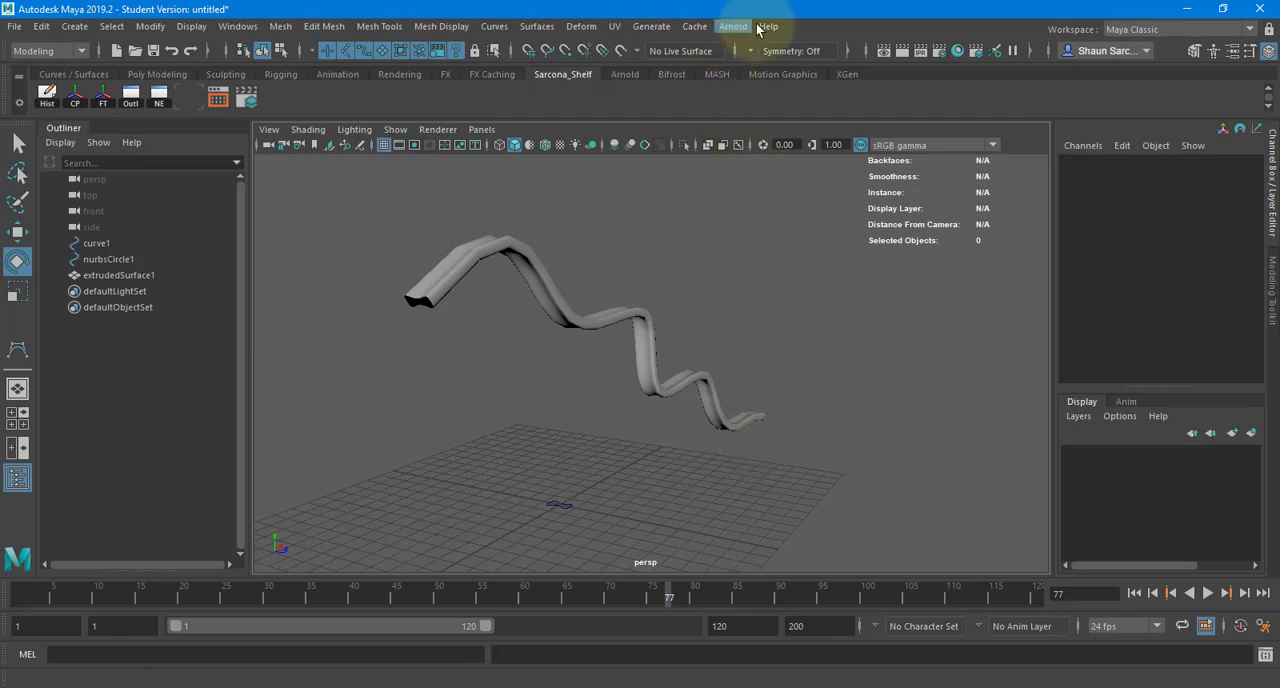
{"action": "left_click", "coordinate": [570, 534]}
{"action": "key", "text": "f"}
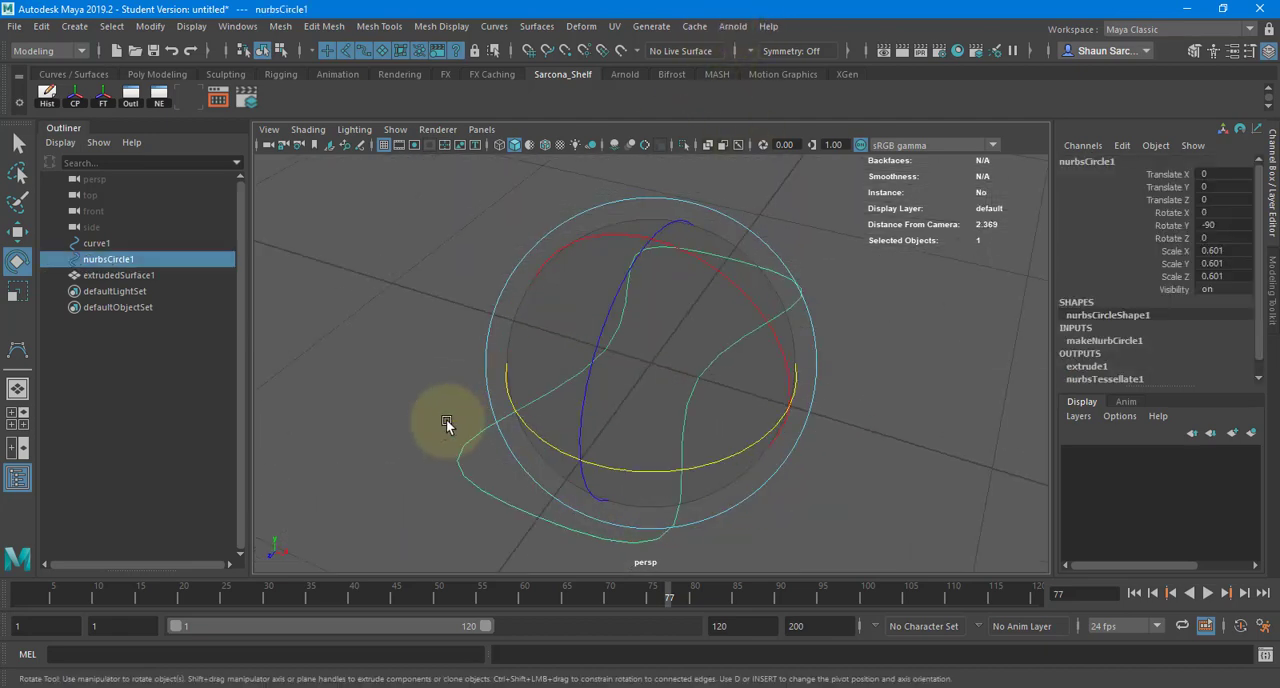
{"action": "left_click", "coordinate": [931, 320]}
{"action": "key", "text": "f"}
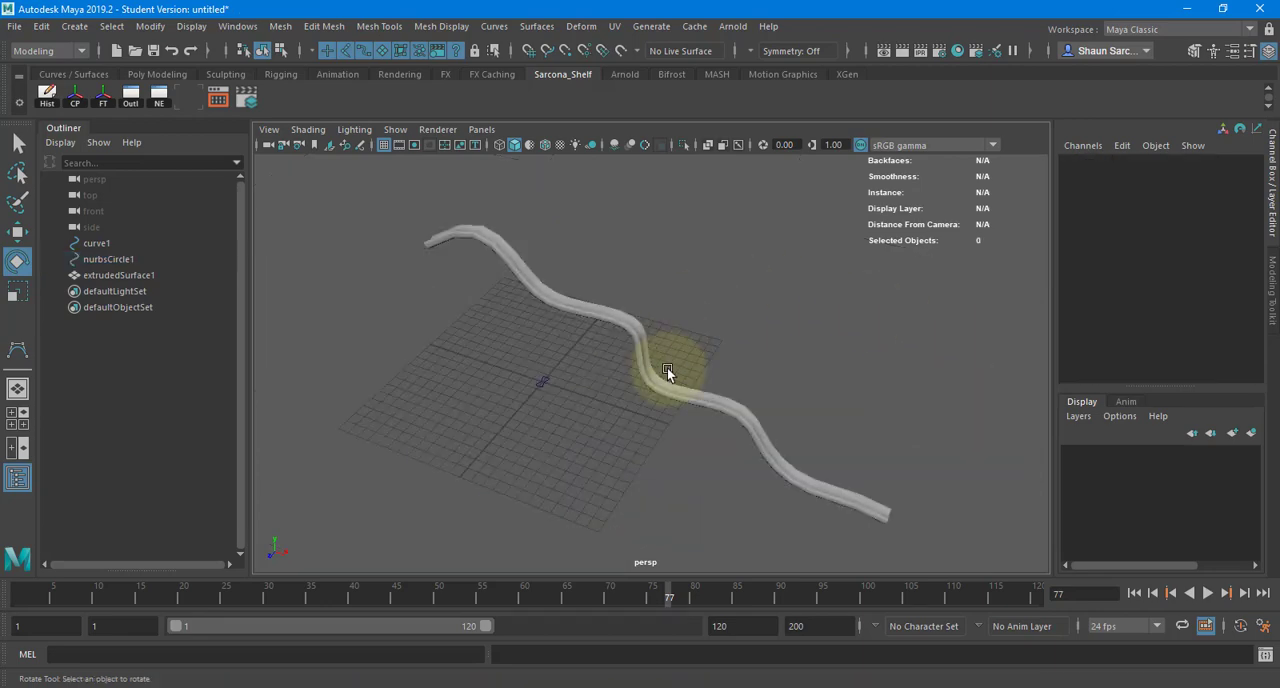
- Inspect the extruded tube's mesh density together with its nurbsTessellate1 U Number and V Number settings
{"action": "left_click", "coordinate": [657, 377]}
{"action": "scroll", "coordinate": [762, 358], "scroll_direction": "up", "scroll_amount": 5}
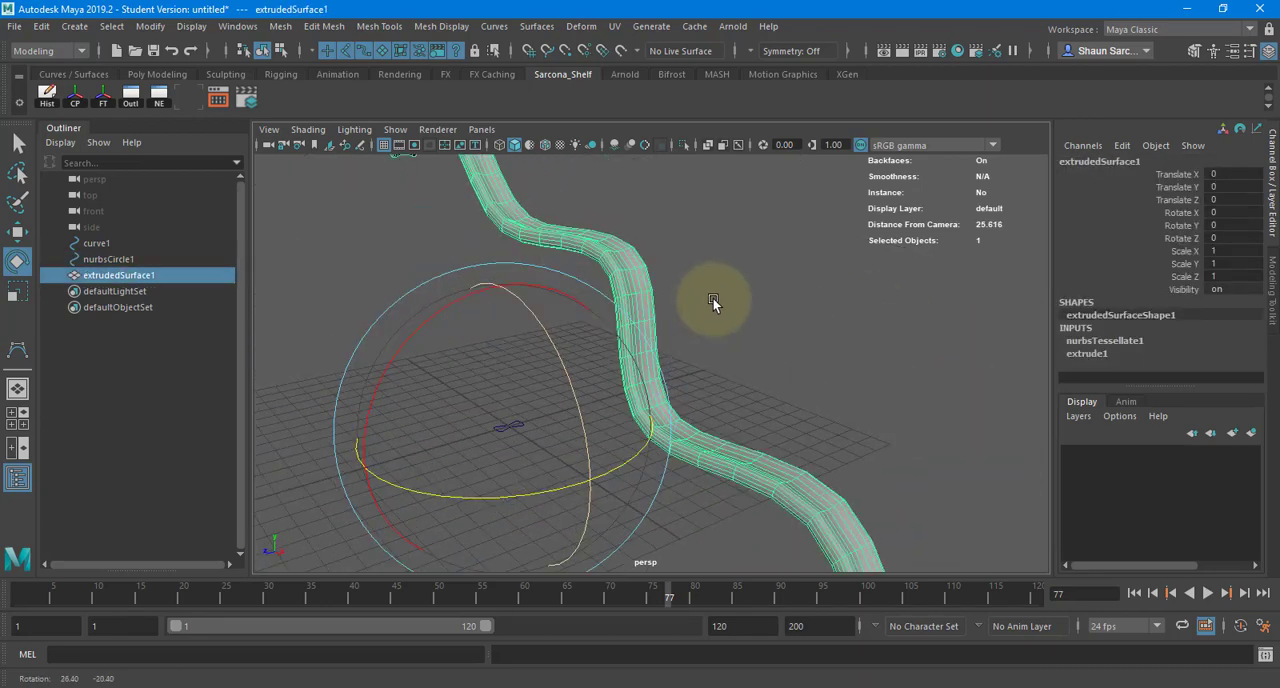
{"action": "left_click_drag", "start_coordinate": [709, 312], "coordinate": [765, 321], "text": "alt"}
{"action": "right_click_drag", "start_coordinate": [654, 344], "coordinate": [566, 200], "text": "alt"}
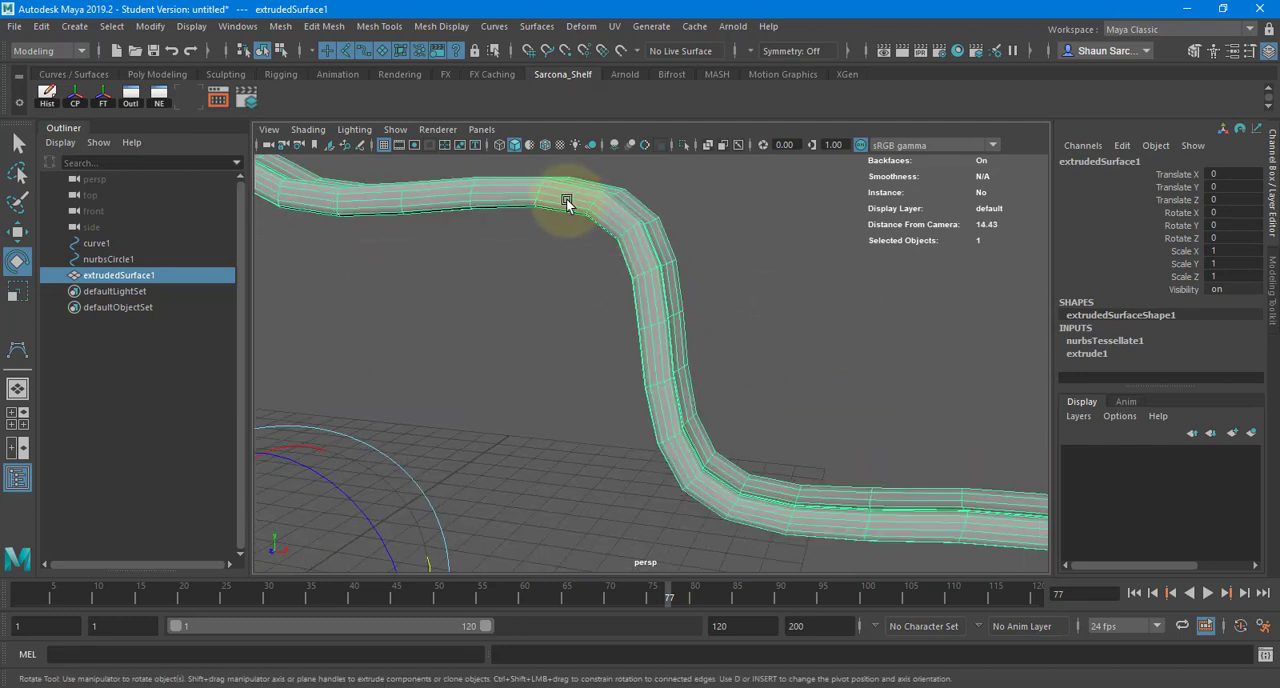
{"action": "left_click", "coordinate": [1104, 341]}
{"action": "scroll", "coordinate": [1156, 335], "scroll_direction": "down", "scroll_amount": 3}
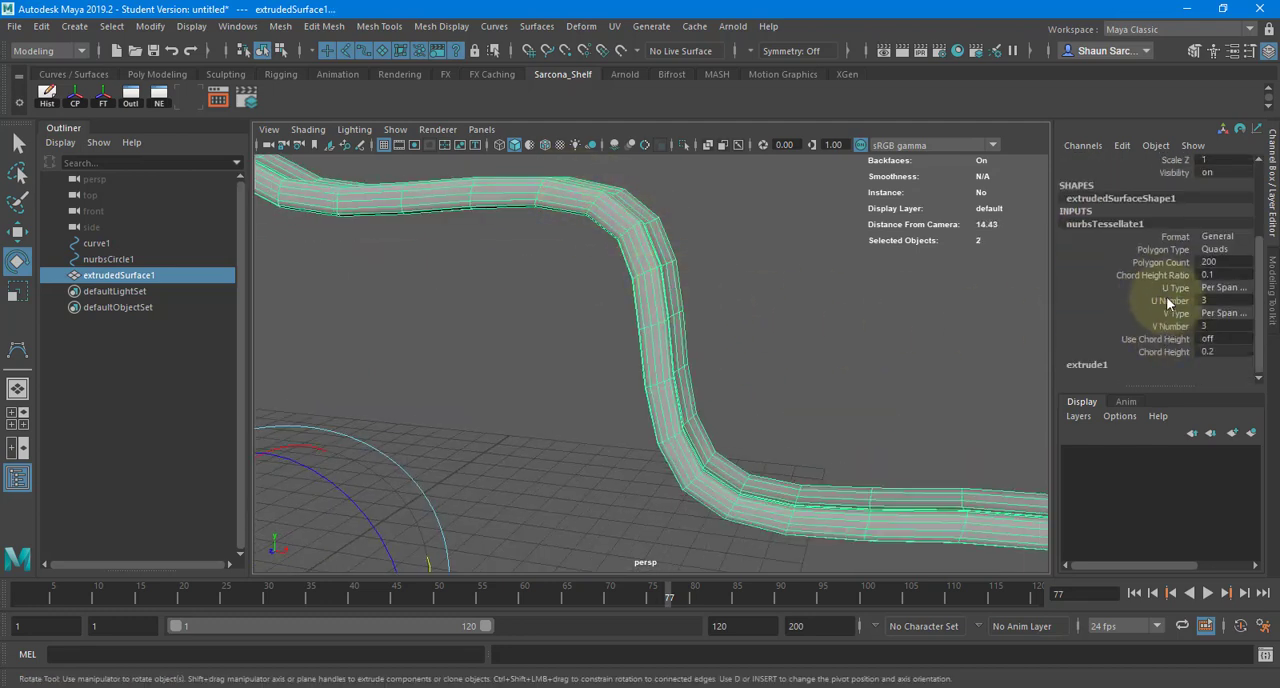
{"action": "left_click", "coordinate": [1170, 300]}
{"action": "left_click", "coordinate": [1168, 326]}
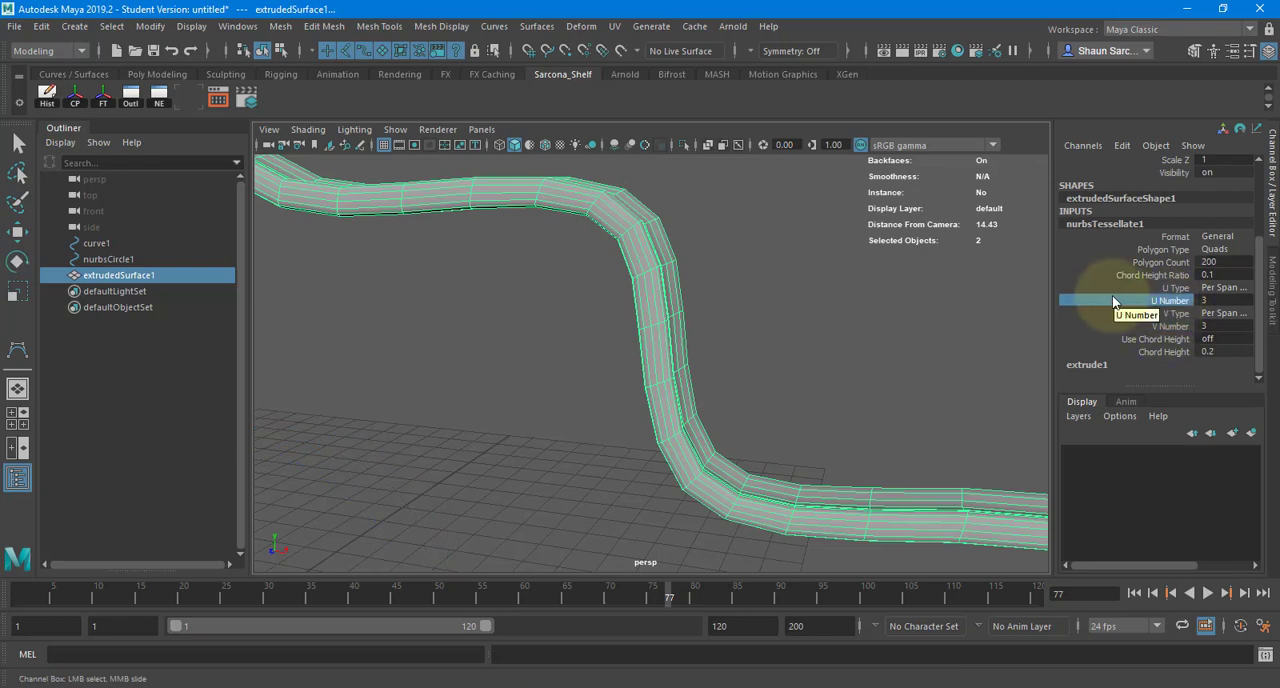
- Focus on the hourglass profile curve and display its control vertices
{"action": "left_click_drag", "start_coordinate": [777, 289], "coordinate": [448, 396], "text": "alt"}
{"action": "left_click", "coordinate": [425, 420]}
{"action": "key", "text": "f"}
{"action": "key", "text": "e"}
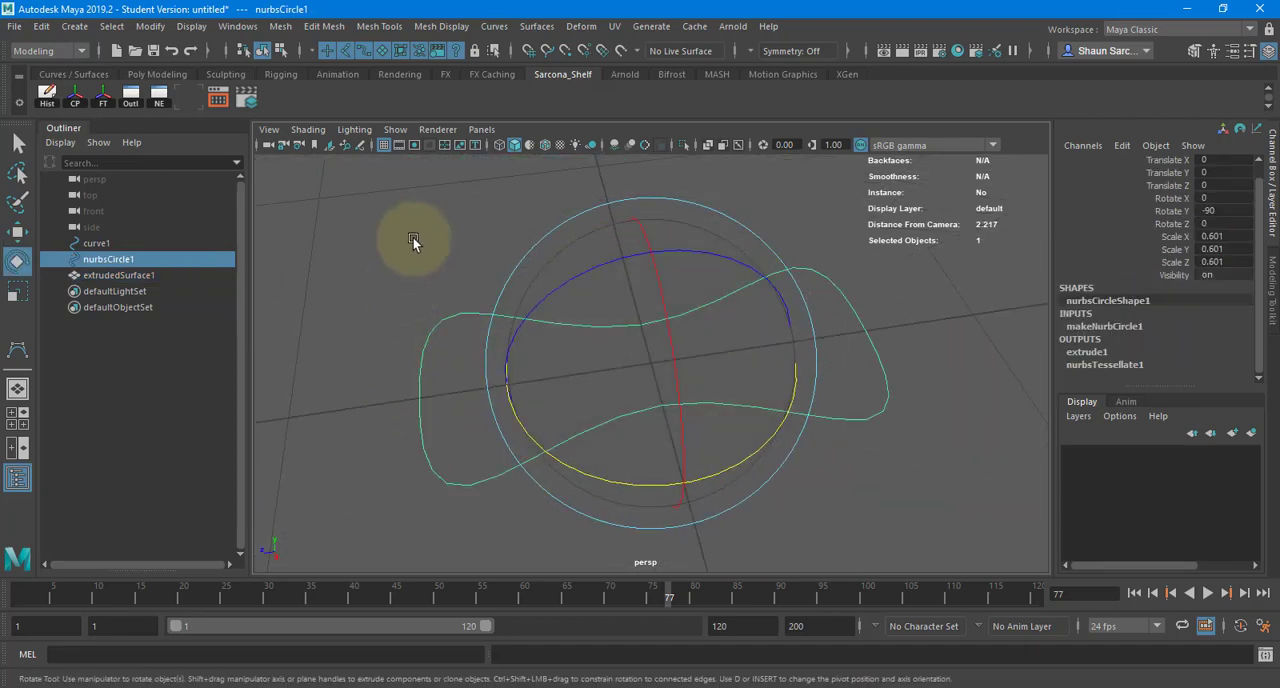
{"action": "right_click_drag", "start_coordinate": [412, 236], "coordinate": [339, 237]}
{"action": "left_click_drag", "start_coordinate": [447, 230], "coordinate": [467, 254], "text": "alt"}
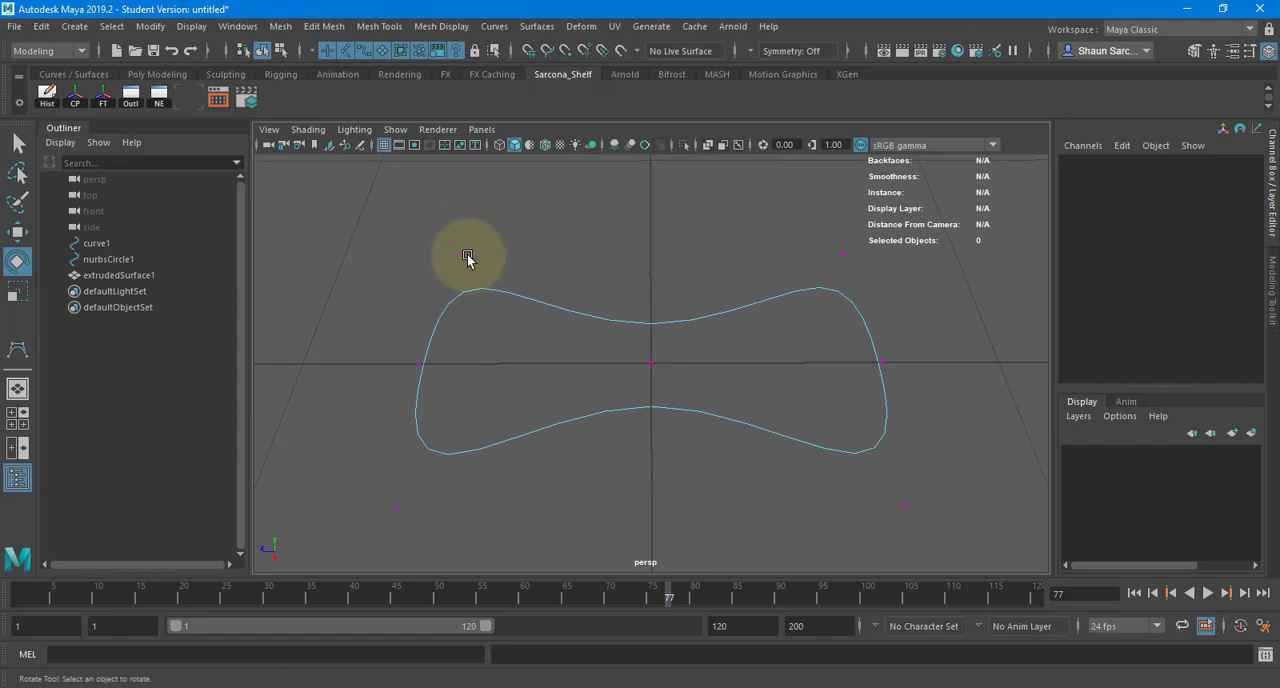
{"action": "middle_click_drag", "start_coordinate": [467, 254], "coordinate": [412, 213], "text": "alt"}
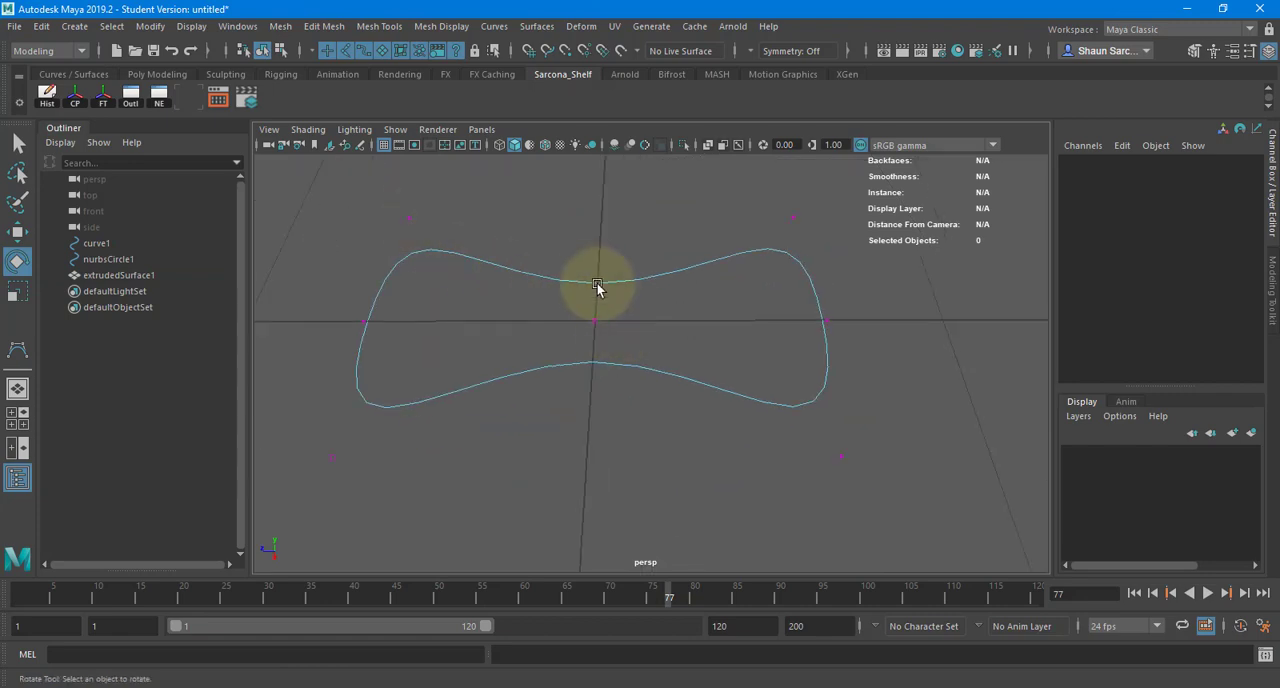
- Try moving one middle control vertex of the profile curve upward along Y, undo it, and leave component editing
{"action": "key", "text": "w"}
{"action": "left_click", "coordinate": [596, 320]}
{"action": "left_click_drag", "start_coordinate": [587, 234], "coordinate": [588, 175]}
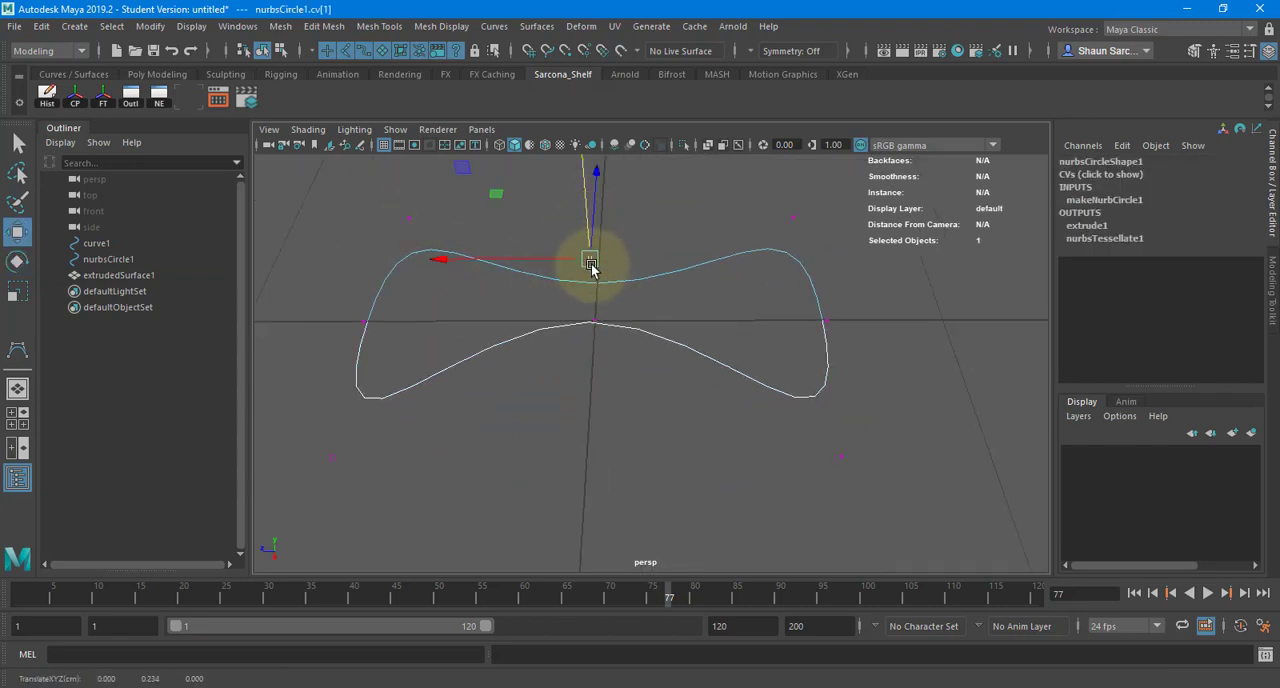
{"action": "key", "text": "f"}
{"action": "left_click_drag", "start_coordinate": [612, 277], "coordinate": [657, 285], "text": "alt"}
{"action": "key", "text": "q"}
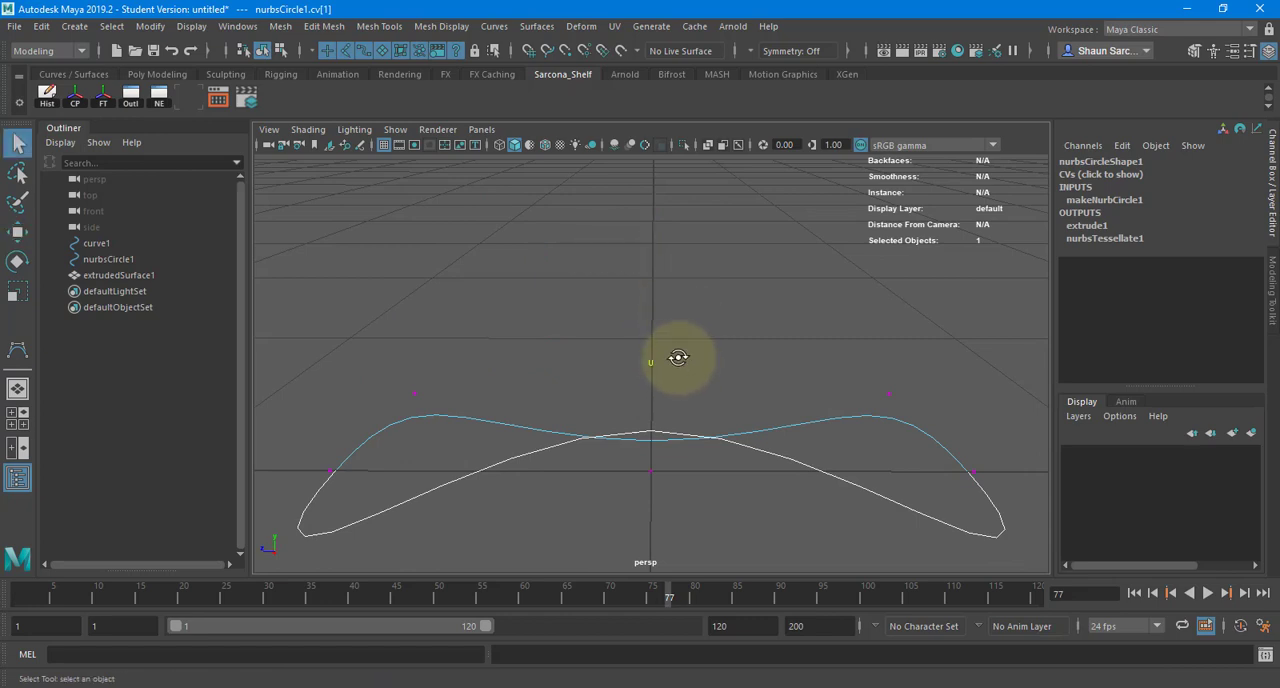
{"action": "left_click_drag", "start_coordinate": [678, 357], "coordinate": [557, 408], "text": "alt"}
{"action": "key", "text": "ctrl+z"}
{"action": "right_click_drag", "start_coordinate": [553, 318], "coordinate": [643, 258]}
{"action": "left_click", "coordinate": [640, 353]}
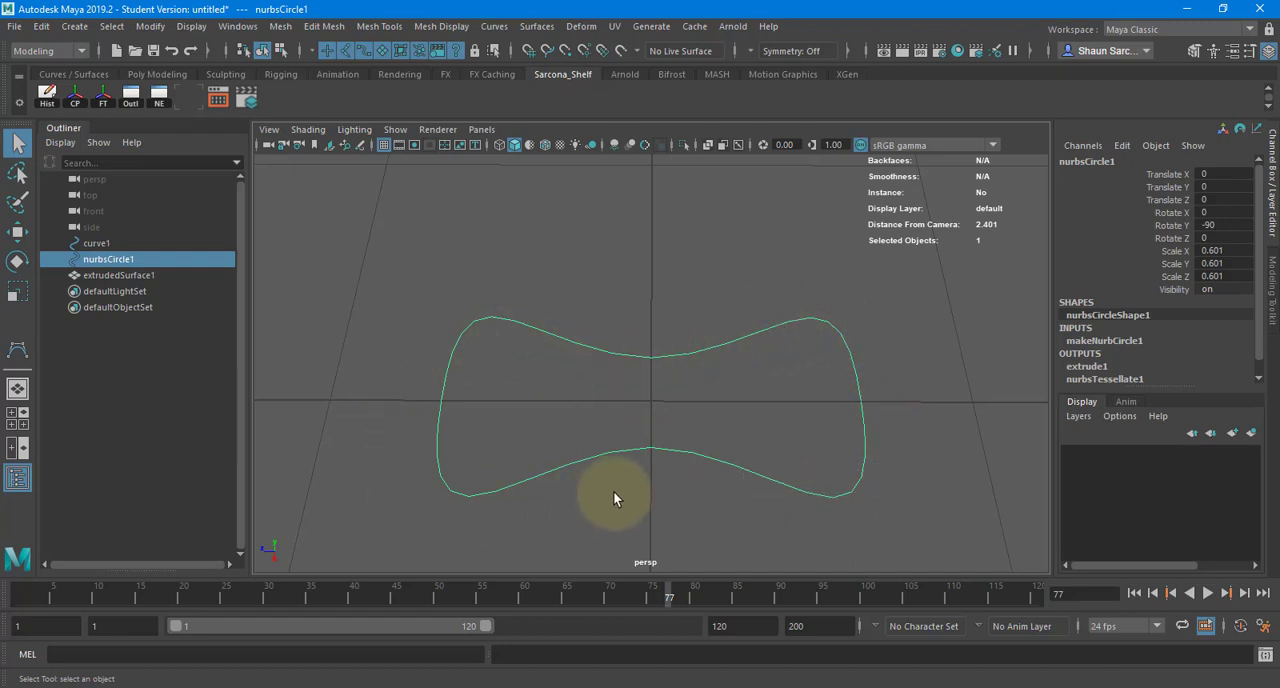
- Try a tessellation V Number of 12 on the extruded tube, and undo the change
{"action": "scroll", "coordinate": [733, 378], "scroll_direction": "down", "scroll_amount": 13}
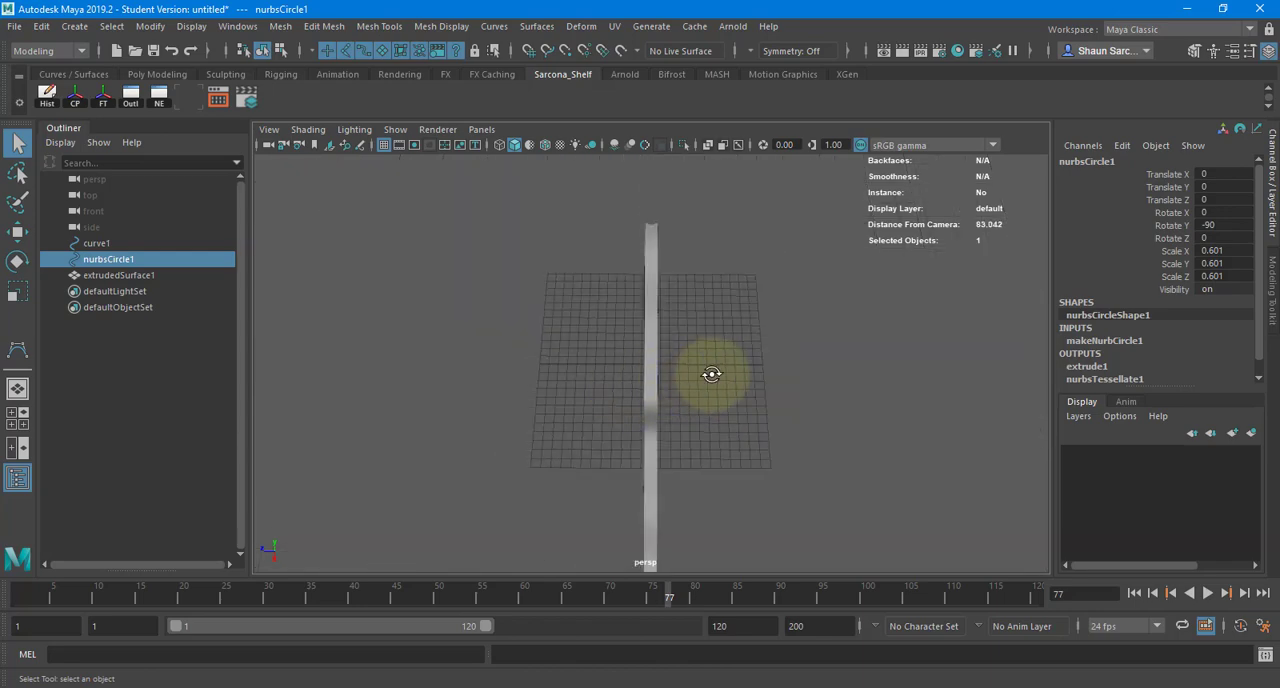
{"action": "left_click_drag", "start_coordinate": [711, 374], "coordinate": [729, 329], "text": "alt"}
{"action": "left_click", "coordinate": [729, 329]}
{"action": "right_click_drag", "start_coordinate": [774, 314], "coordinate": [925, 318], "text": "alt"}
{"action": "middle_click_drag", "start_coordinate": [757, 397], "coordinate": [610, 440], "text": "alt"}
{"action": "left_click_drag", "start_coordinate": [650, 440], "coordinate": [771, 374], "text": "alt"}
{"action": "middle_click_drag", "start_coordinate": [771, 374], "coordinate": [620, 408], "text": "alt"}
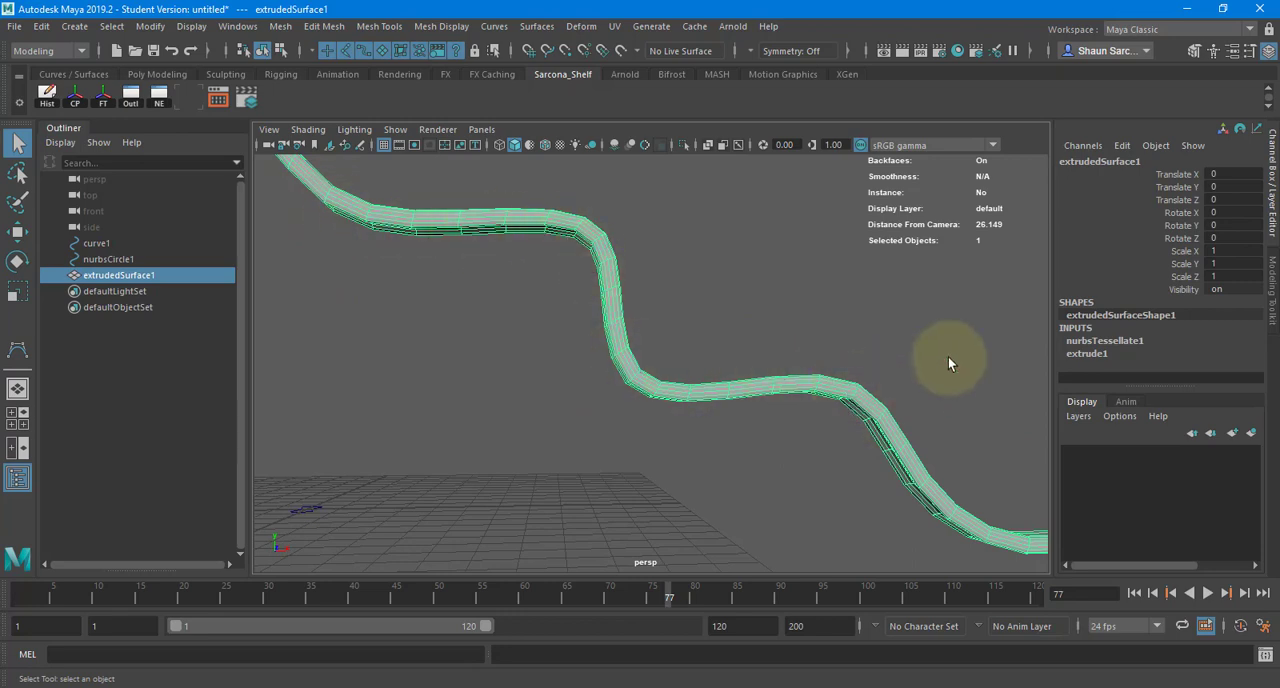
{"action": "left_click", "coordinate": [1105, 341]}
{"action": "scroll", "coordinate": [1113, 336], "scroll_direction": "down", "scroll_amount": 3}
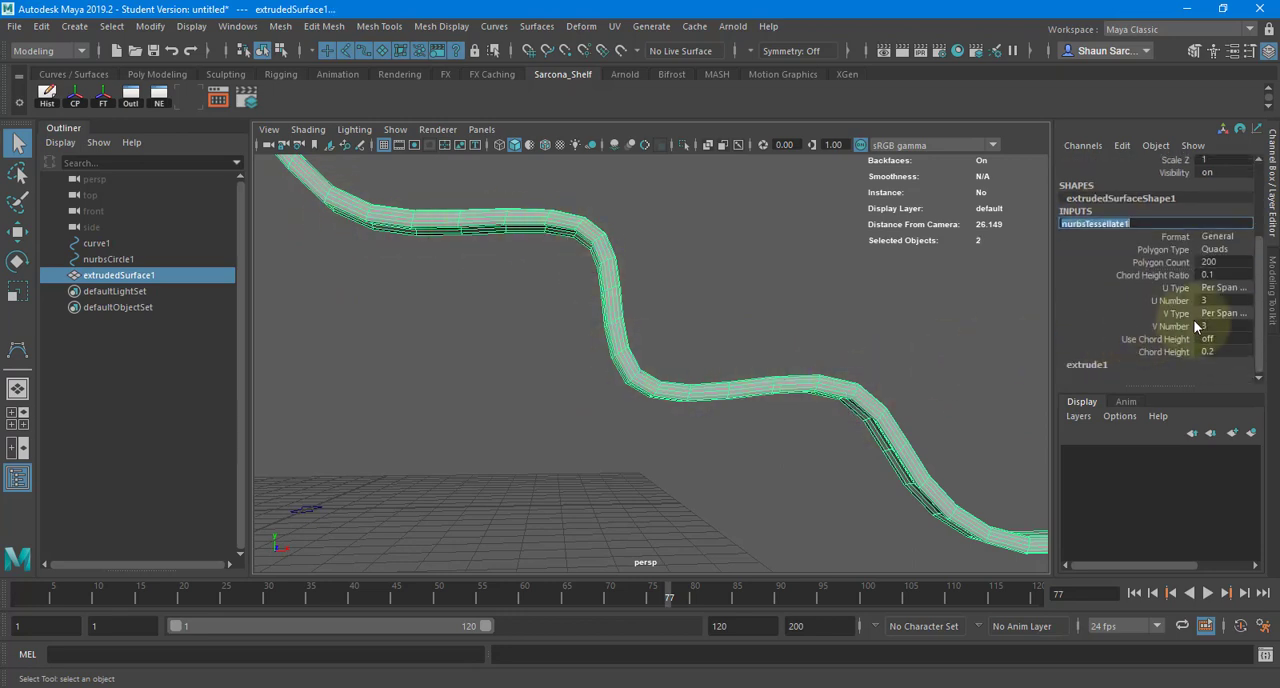
{"action": "left_click", "coordinate": [1172, 326]}
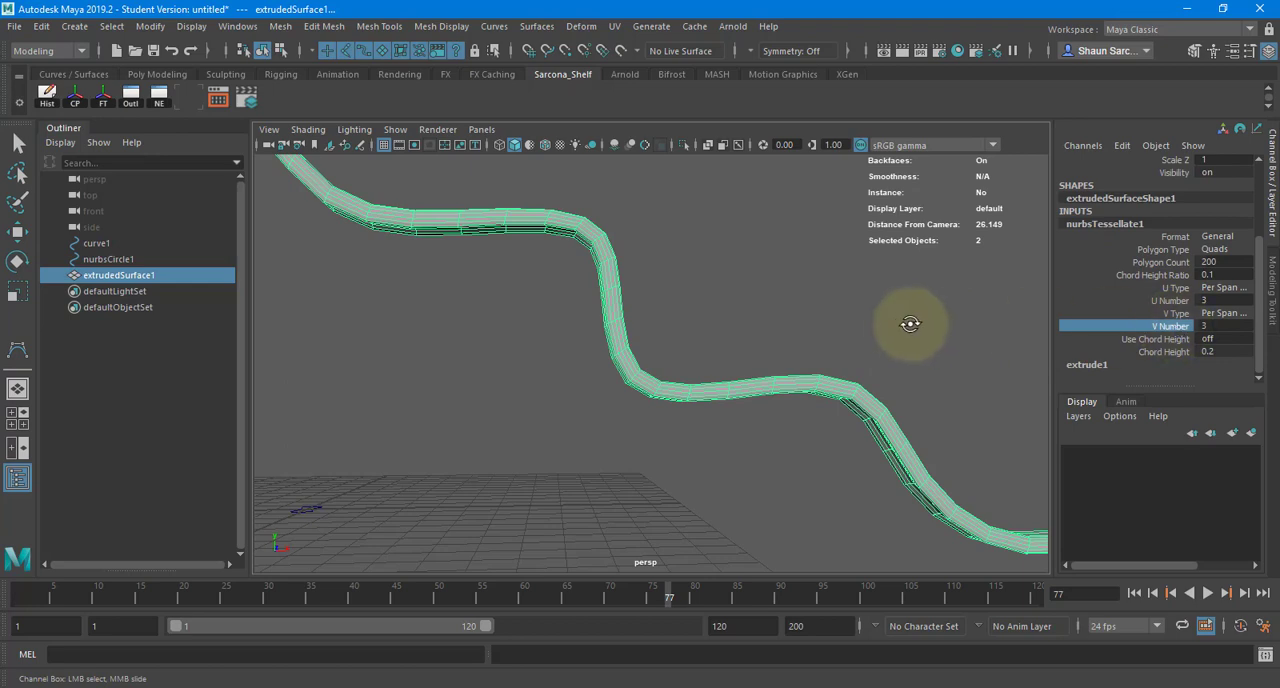
{"action": "left_click_drag", "start_coordinate": [906, 323], "coordinate": [1112, 327], "text": "alt"}
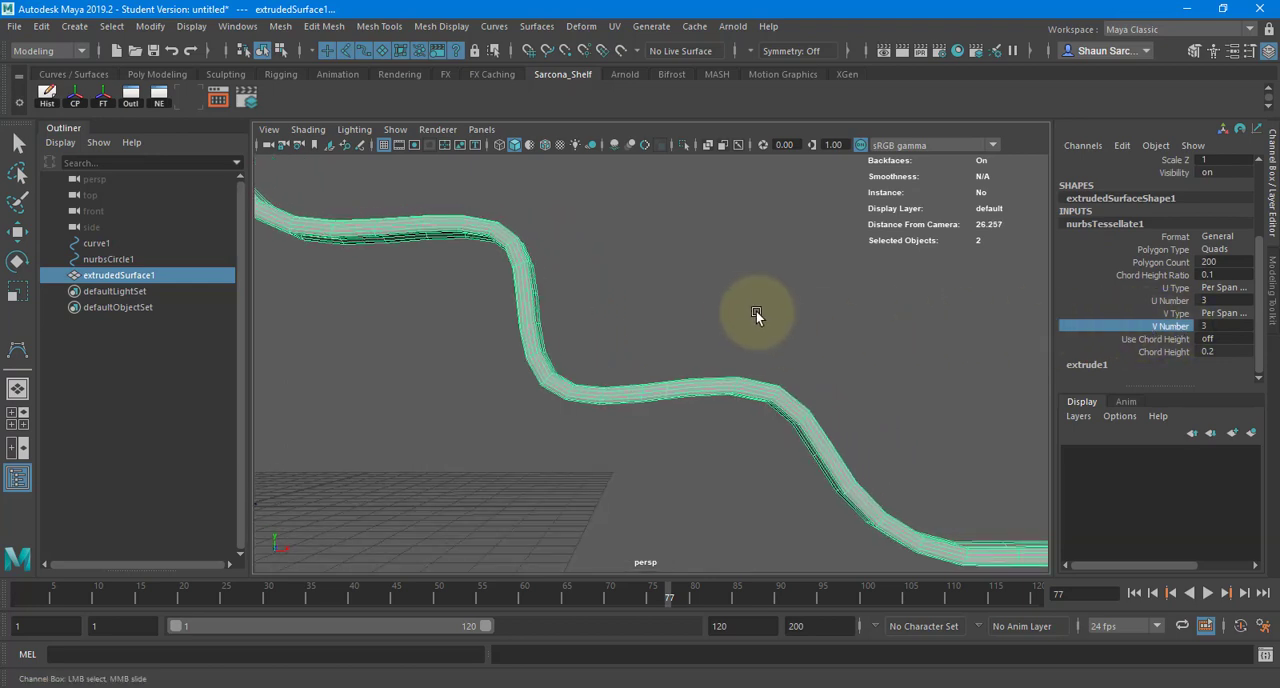
{"action": "middle_click_drag", "start_coordinate": [733, 307], "coordinate": [786, 309]}
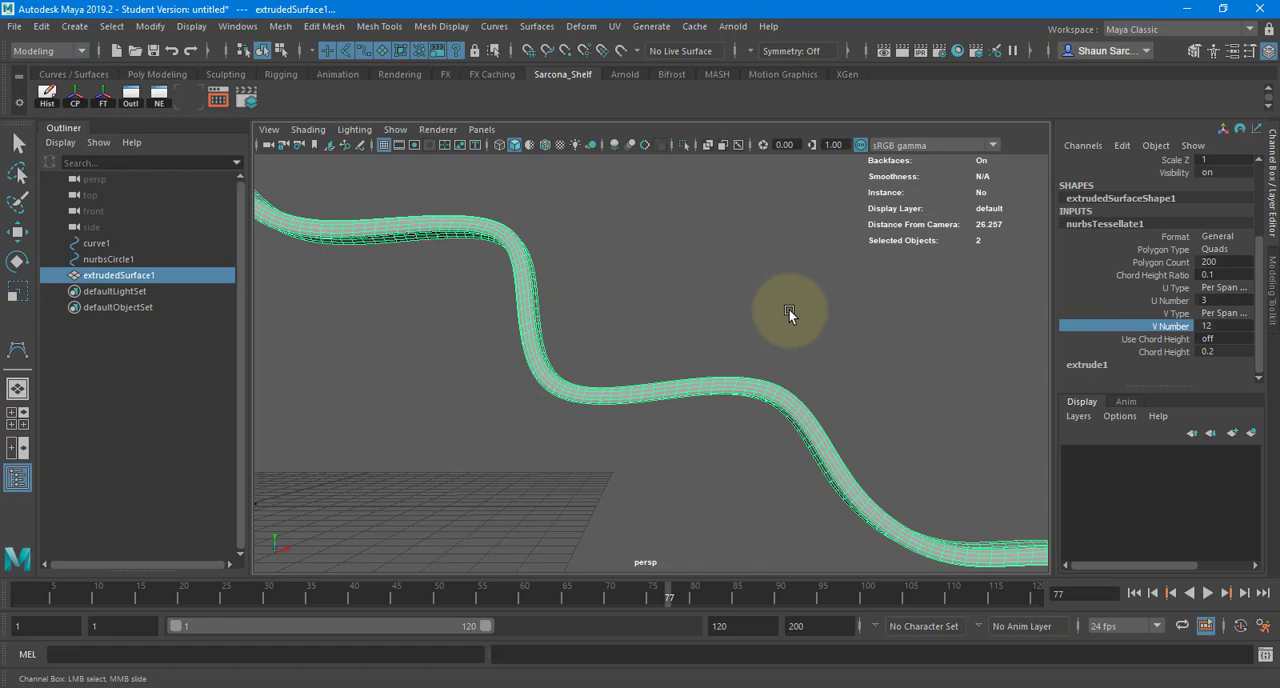
{"action": "key", "text": "ctrl+z"}
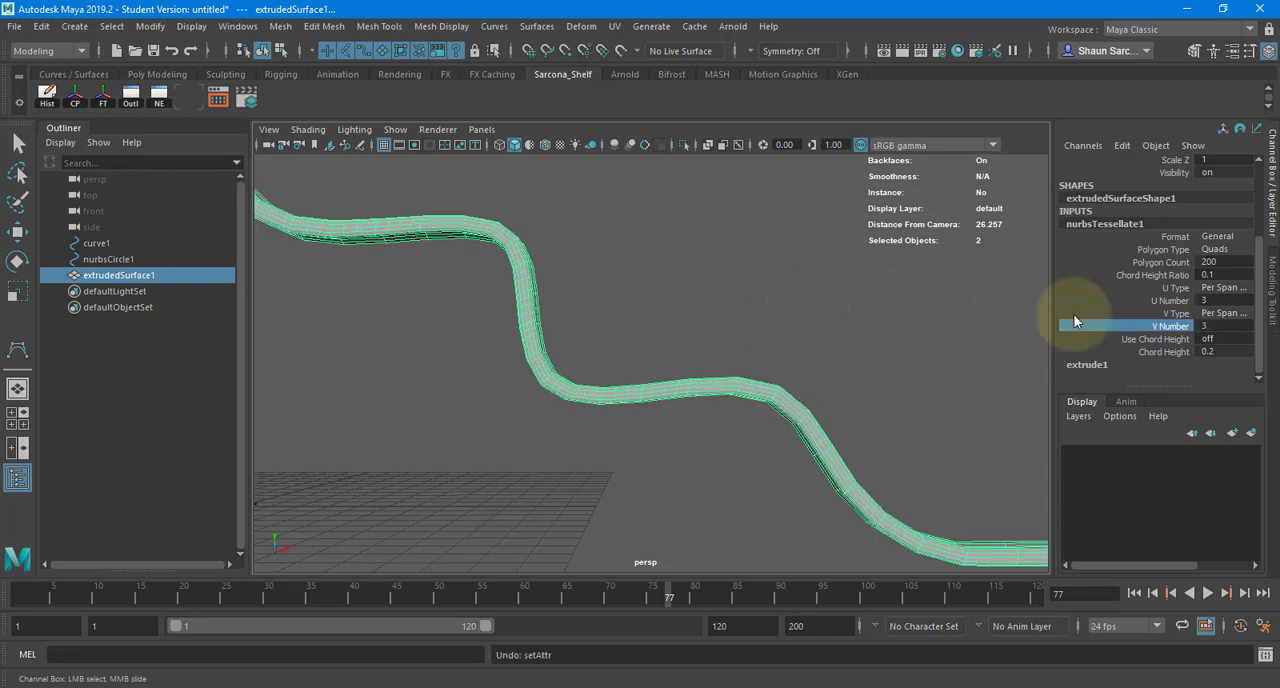
- Raise the tube's tessellation U Number to 5 and V Number to 13
{"action": "left_click", "coordinate": [1165, 300]}
{"action": "middle_click_drag", "start_coordinate": [654, 297], "coordinate": [754, 314]}
{"action": "left_click", "coordinate": [1160, 326]}
{"action": "middle_click_drag", "start_coordinate": [650, 312], "coordinate": [731, 309]}
{"action": "left_click_drag", "start_coordinate": [731, 309], "coordinate": [582, 330], "text": "alt"}
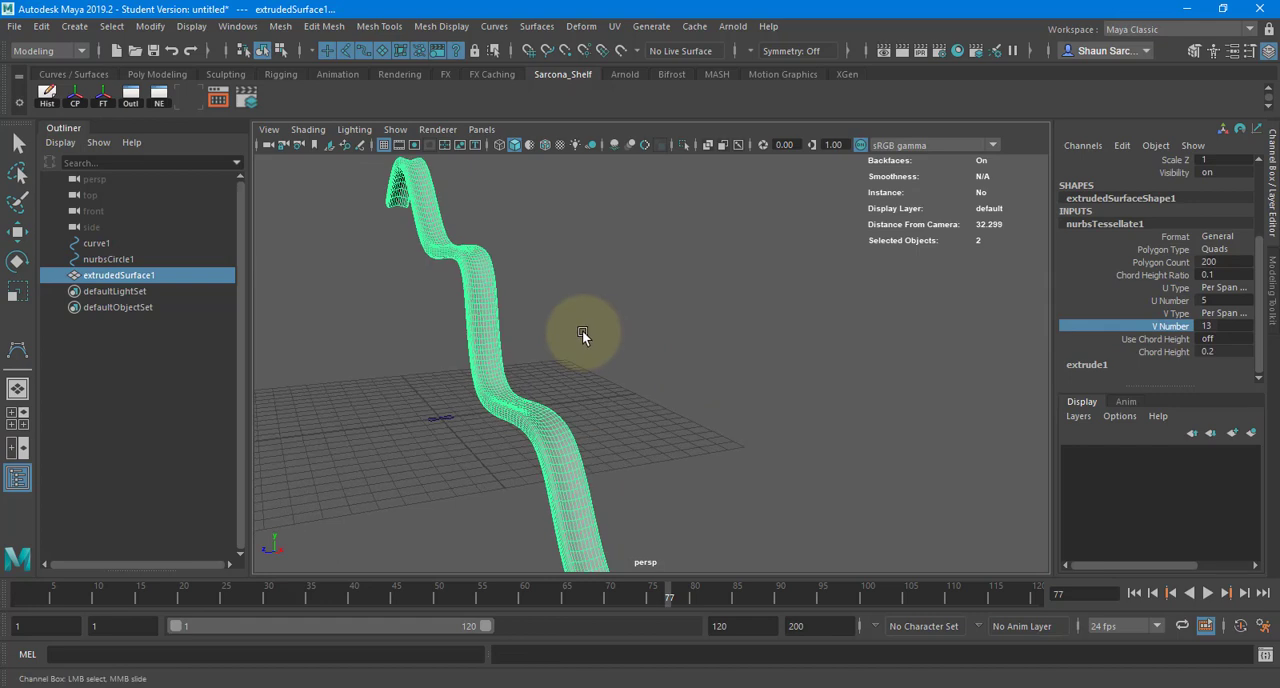
- Raise both the U Number and V Number of the tube's tessellation to 32
{"action": "middle_click_drag", "start_coordinate": [582, 330], "coordinate": [872, 370]}
{"action": "left_click_drag", "start_coordinate": [783, 372], "coordinate": [908, 350], "text": "alt"}
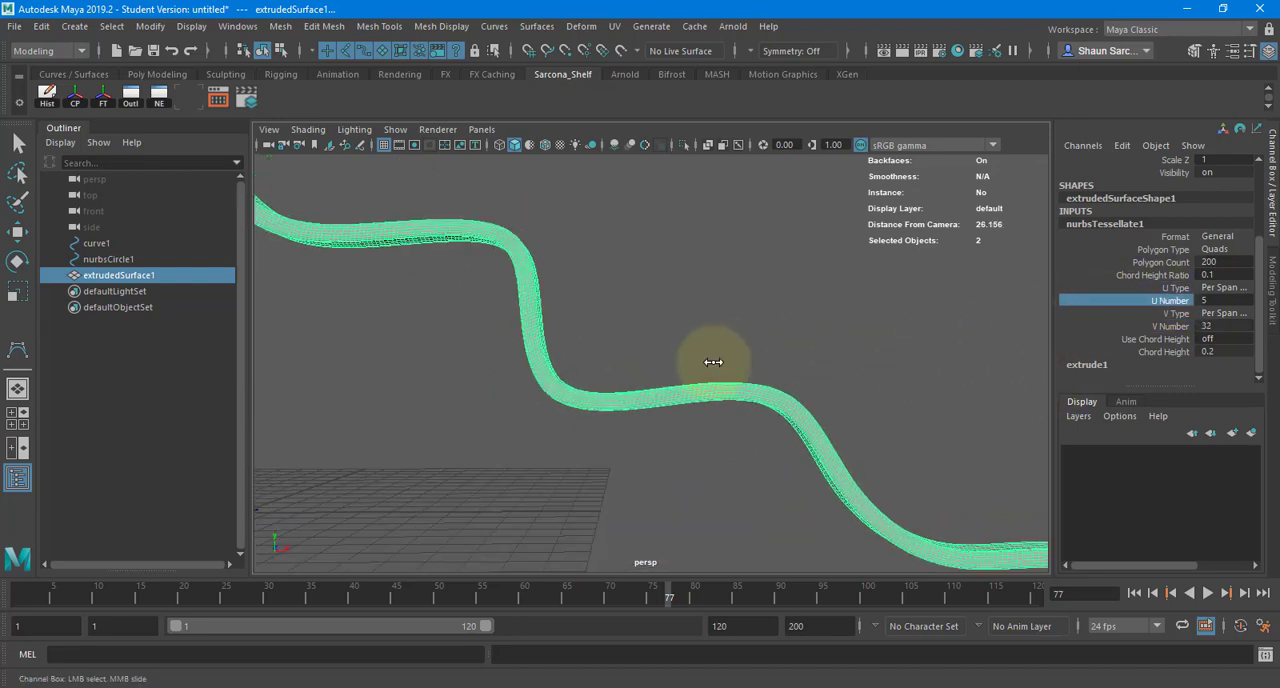
{"action": "left_click", "coordinate": [745, 312]}
{"action": "left_click_drag", "start_coordinate": [731, 314], "coordinate": [620, 337], "text": "alt"}
{"action": "right_click_drag", "start_coordinate": [620, 337], "coordinate": [580, 357], "text": "alt"}
{"action": "left_click", "coordinate": [482, 360]}
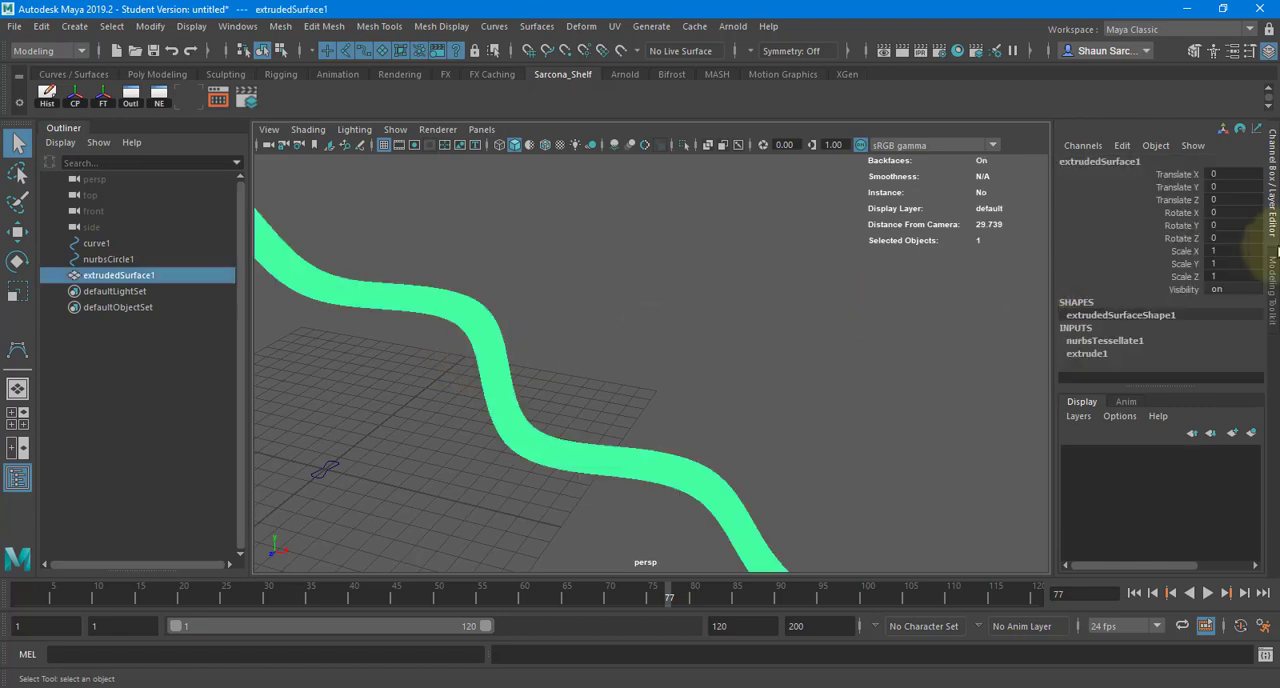
- Set the tube's tessellation U Number to 3, reduce its V Number, and deselect the tube
{"action": "left_click", "coordinate": [1145, 340]}
{"action": "scroll", "coordinate": [1146, 320], "scroll_direction": "down", "scroll_amount": 1}
{"action": "scroll", "coordinate": [1160, 325], "scroll_direction": "down", "scroll_amount": 2}
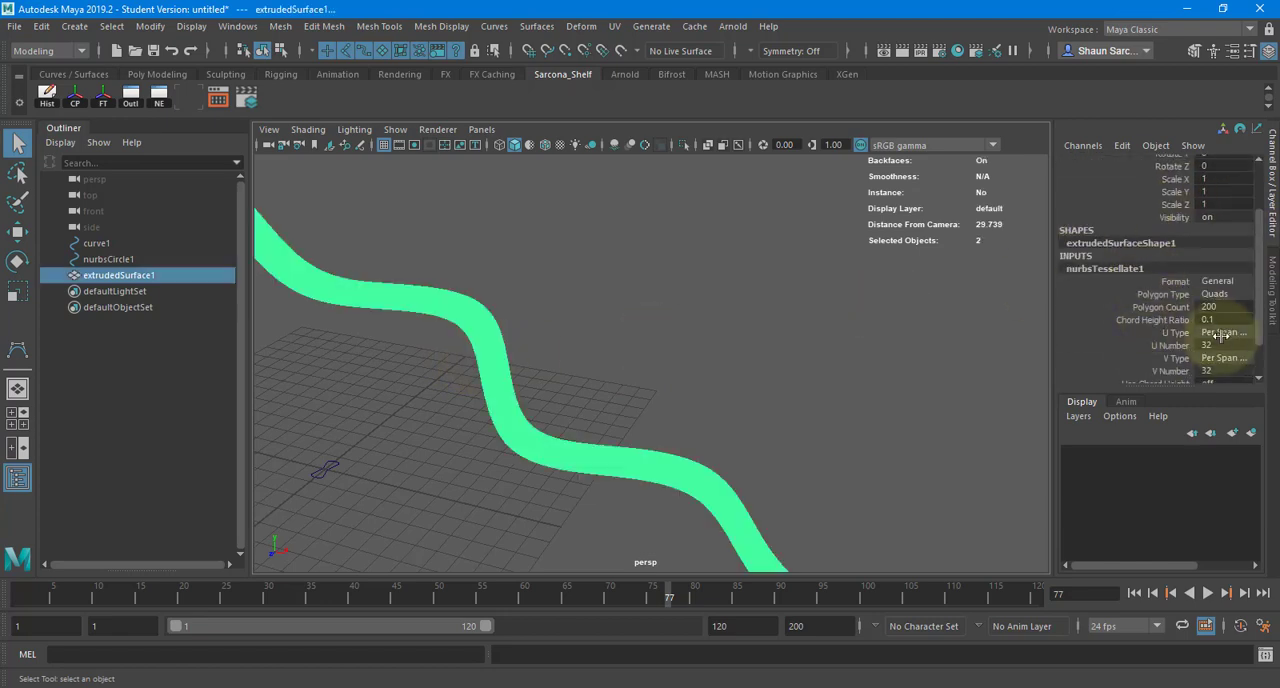
{"action": "type", "text": "2"}
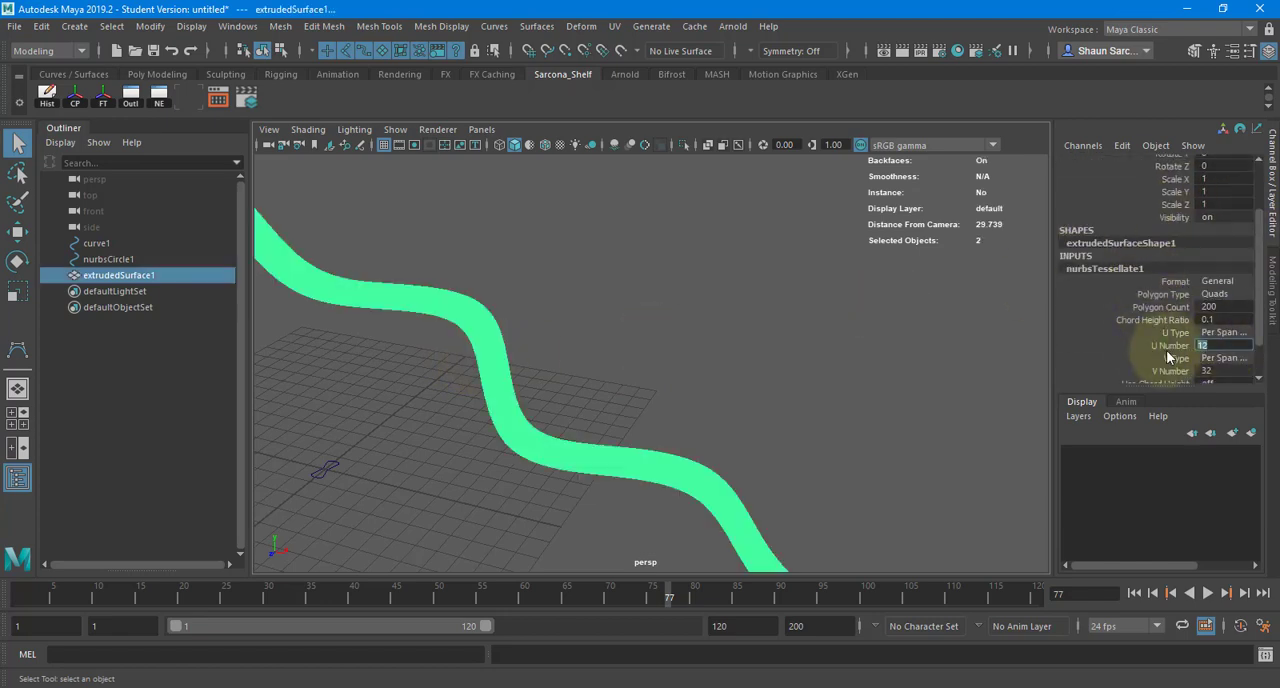
{"action": "key", "text": "Return"}
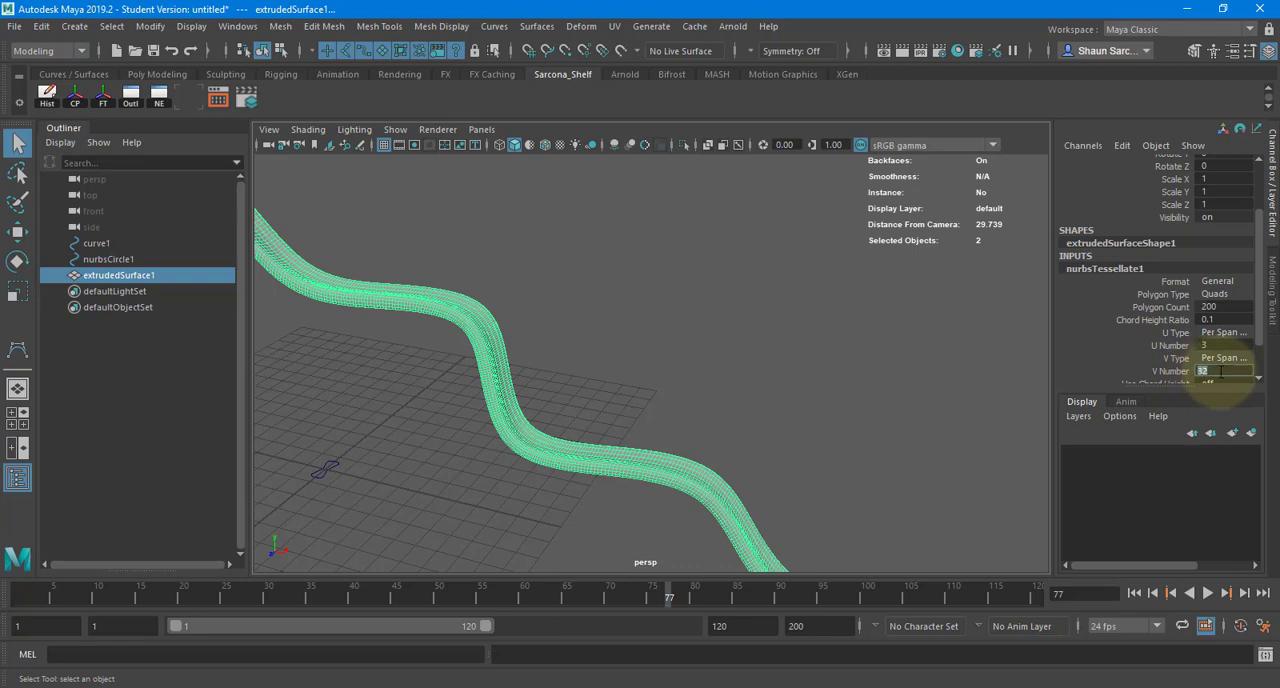
{"action": "left_click", "coordinate": [642, 374]}
{"action": "middle_click_drag", "start_coordinate": [521, 370], "coordinate": [600, 360], "text": "alt"}
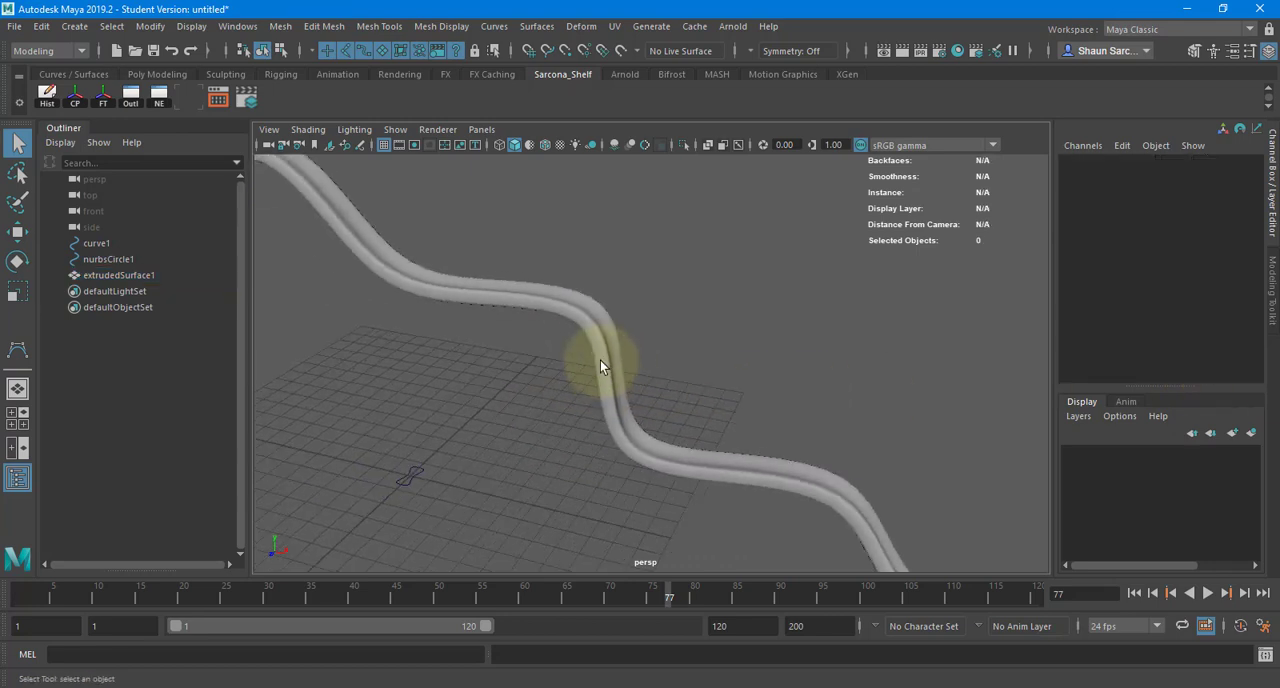
- Preview the extruded tube with smooth mesh display and examine its bends from several angles
{"action": "left_click", "coordinate": [600, 366]}
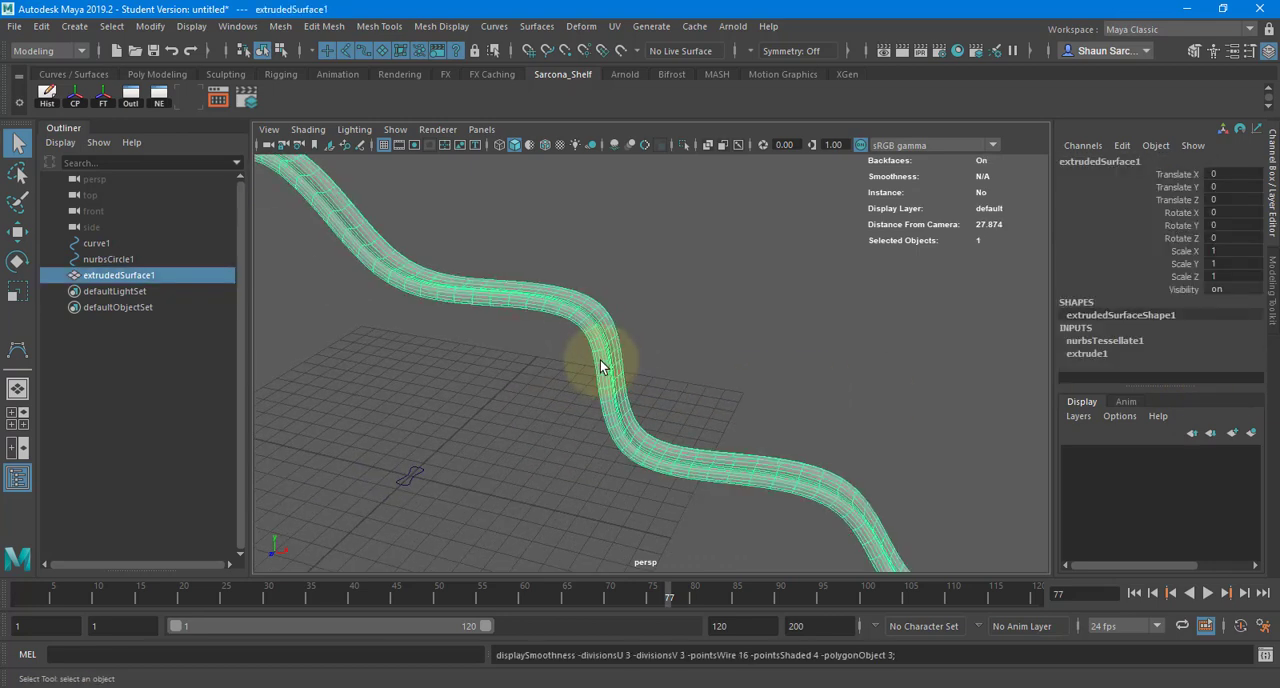
{"action": "left_click", "coordinate": [686, 350]}
{"action": "left_click_drag", "start_coordinate": [686, 350], "coordinate": [534, 366], "text": "alt"}
{"action": "right_click_drag", "start_coordinate": [534, 366], "coordinate": [774, 353], "text": "alt"}
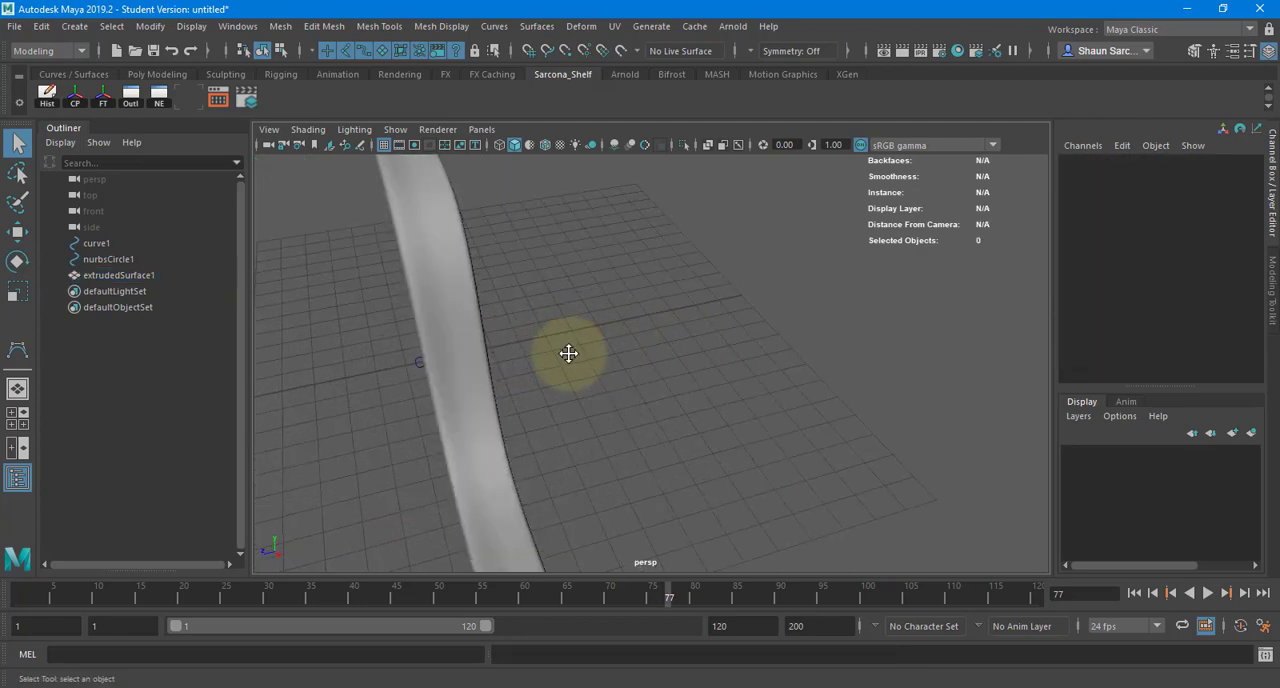
{"action": "middle_click_drag", "start_coordinate": [568, 354], "coordinate": [754, 420], "text": "alt"}
{"action": "left_click_drag", "start_coordinate": [754, 420], "coordinate": [774, 427], "text": "alt"}
{"action": "right_click_drag", "start_coordinate": [774, 427], "coordinate": [798, 432], "text": "alt"}
{"action": "left_click", "coordinate": [753, 392]}
{"action": "right_click_drag", "start_coordinate": [751, 391], "coordinate": [711, 343]}
{"action": "mouse_move", "coordinate": [718, 343]}
{"action": "left_mouse_down", "text": "alt"}
{"action": "mouse_move", "coordinate": [791, 349]}
{"action": "mouse_move", "coordinate": [677, 318]}
{"action": "left_mouse_up", "text": "alt"}
- Extrude a band of faces around the tube with a thickness of 0.3 to form a collar, with smooth preview off
{"action": "key", "text": "4"}
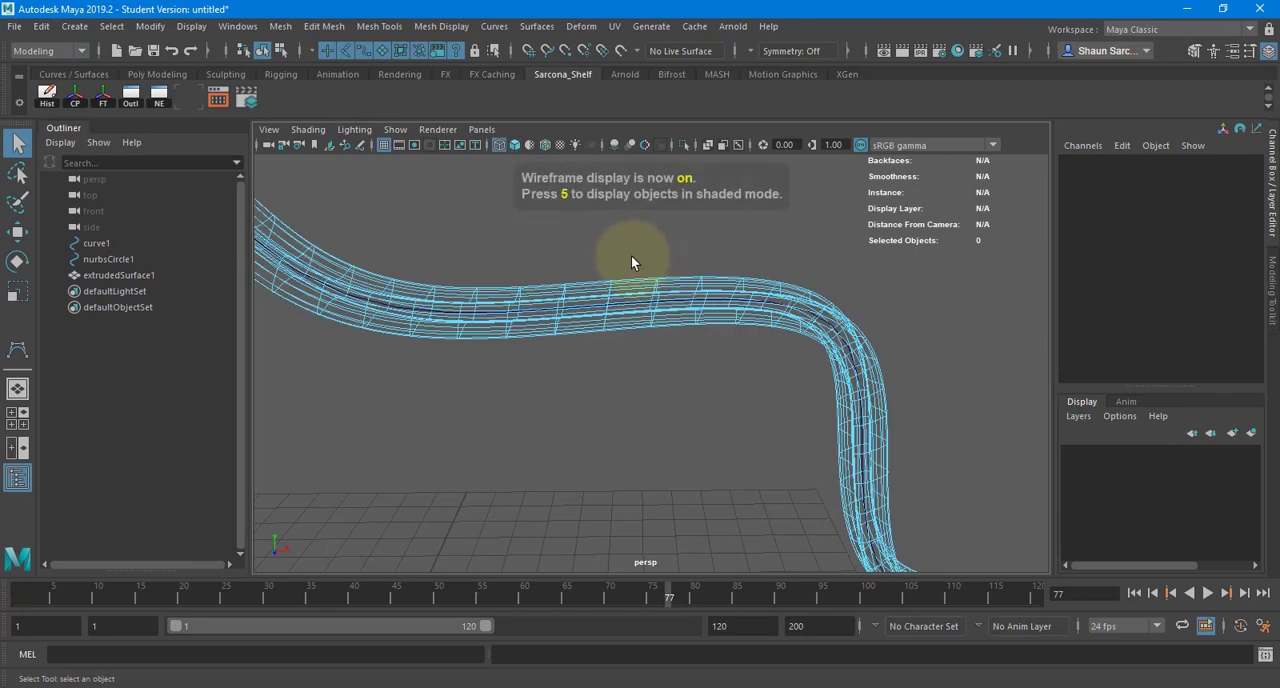
{"action": "left_click_drag", "start_coordinate": [631, 255], "coordinate": [637, 367]}
{"action": "key", "text": "5"}
{"action": "key", "text": "ctrl+e"}
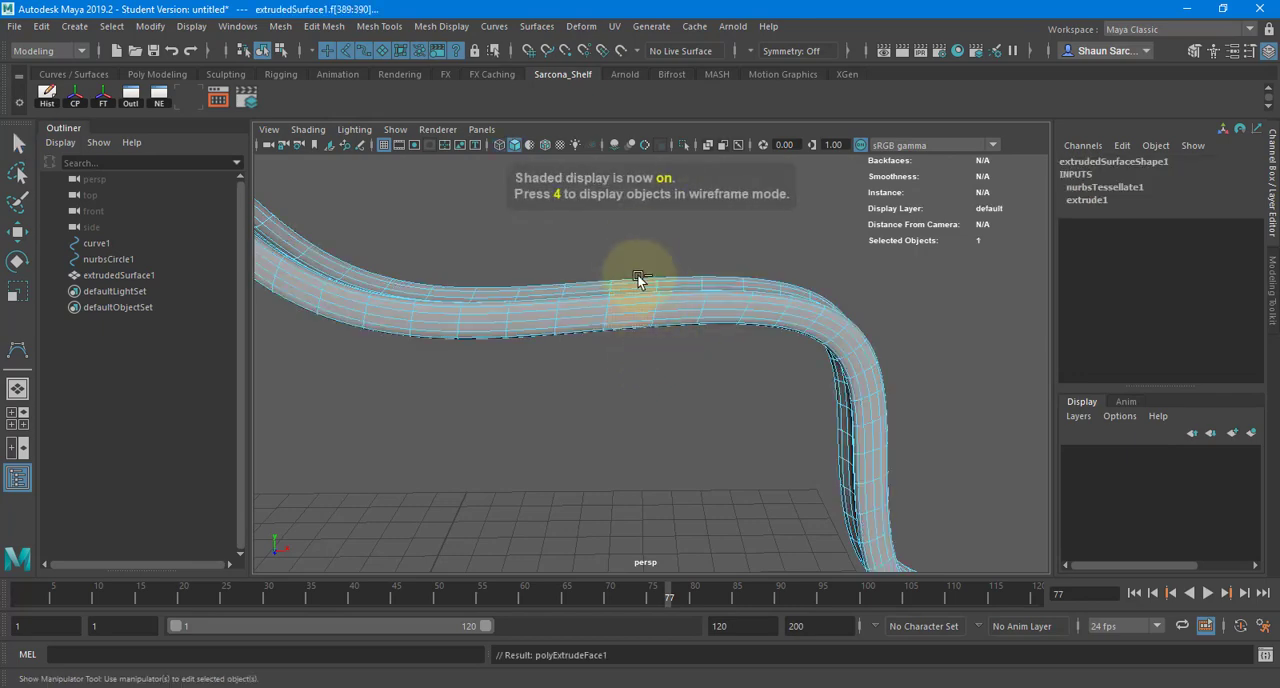
{"action": "left_click_drag", "start_coordinate": [606, 268], "coordinate": [835, 318], "text": "alt"}
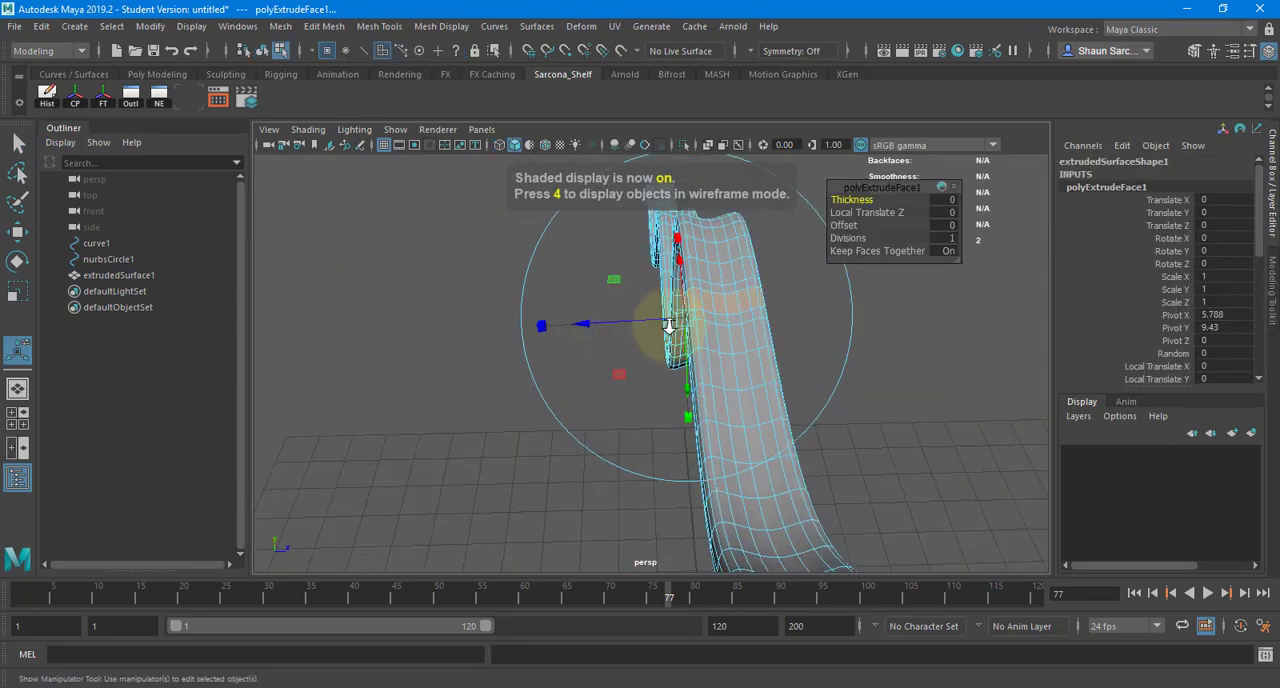
{"action": "scroll", "coordinate": [671, 326], "scroll_direction": "up", "scroll_amount": 4}
{"action": "left_click_drag", "start_coordinate": [873, 199], "coordinate": [877, 199]}
{"action": "key", "text": "1"}
{"action": "left_click_drag", "start_coordinate": [731, 257], "coordinate": [723, 357], "text": "alt"}
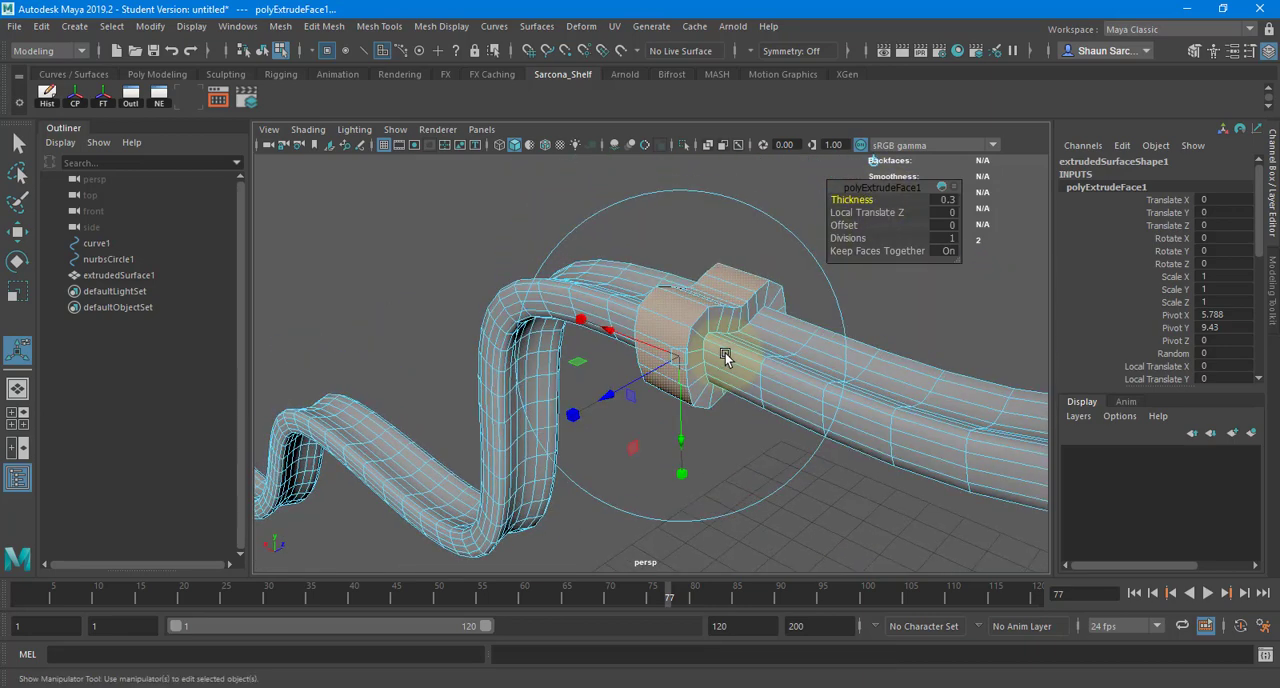
- Bevel the edge loops around the collar's outer rims and its base with a fraction of 0.2
{"action": "key", "text": "w"}
{"action": "right_click_drag", "start_coordinate": [699, 262], "coordinate": [699, 237]}
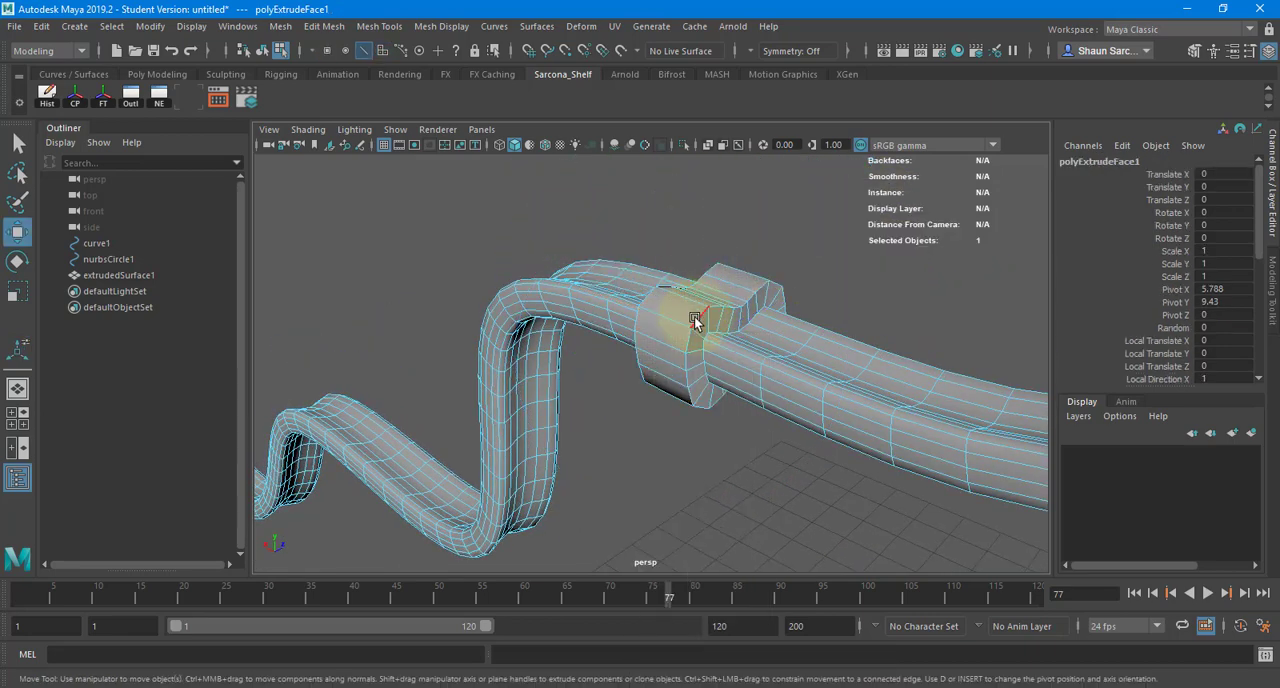
{"action": "double_click", "coordinate": [695, 321]}
{"action": "scroll", "coordinate": [742, 362], "scroll_direction": "up", "scroll_amount": 4}
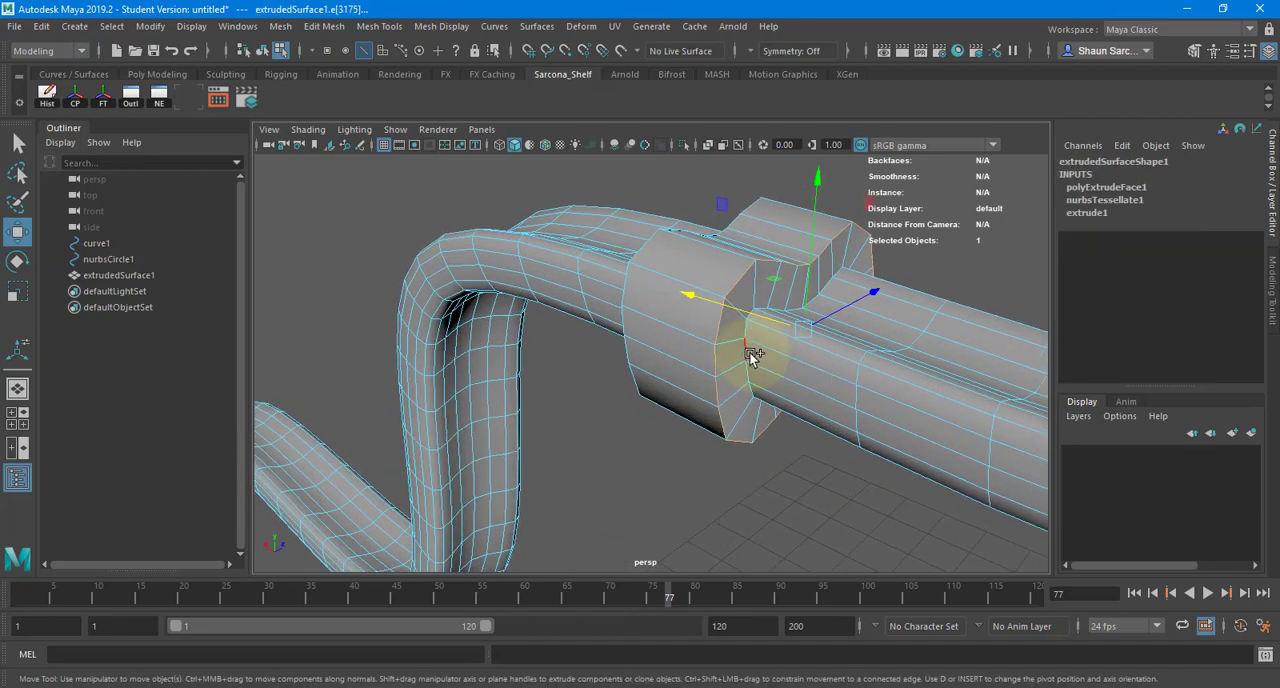
{"action": "left_click_drag", "start_coordinate": [661, 359], "coordinate": [848, 352], "text": "alt"}
{"action": "double_click", "coordinate": [693, 282], "text": "shift"}
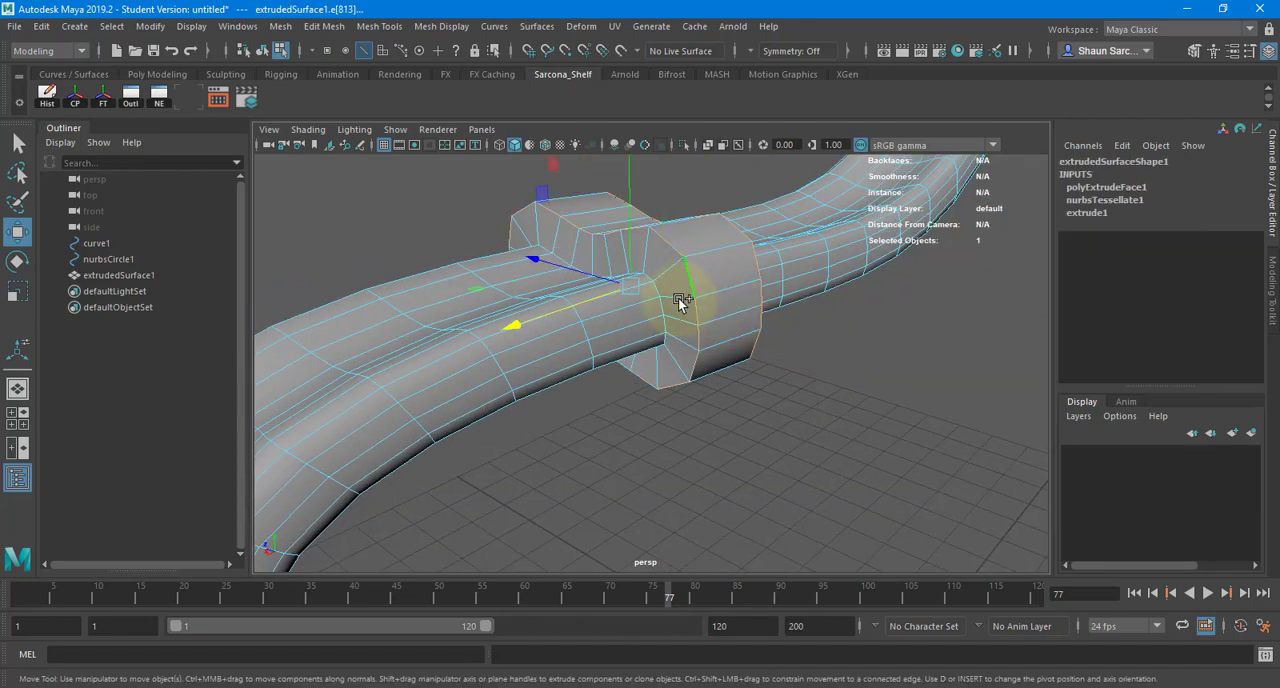
{"action": "right_click_drag", "start_coordinate": [698, 253], "coordinate": [746, 262], "text": "shift"}
{"action": "left_click", "coordinate": [911, 202]}
{"action": "type", "text": ".2"}
{"action": "key", "text": "Return"}
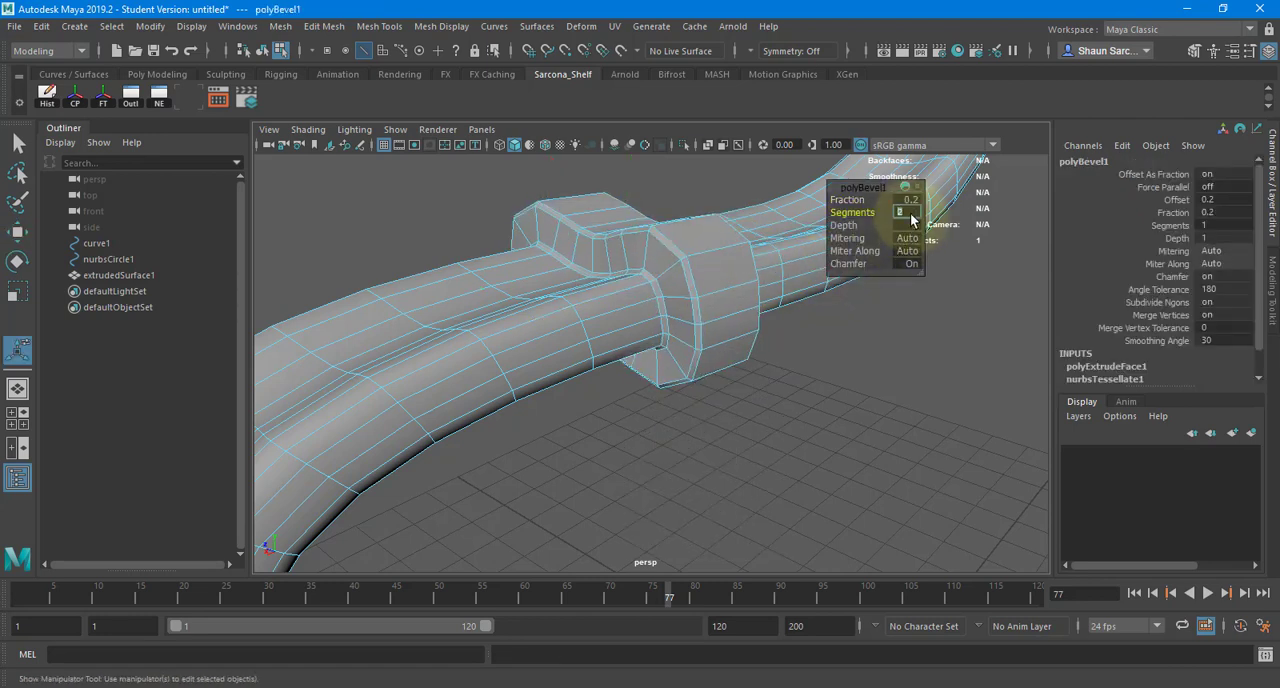
- Return to object mode, turn on smooth mesh preview for the collared tube, and deselect it
{"action": "key", "text": "F8"}
{"action": "key", "text": "3"}
{"action": "left_click", "coordinate": [851, 333]}
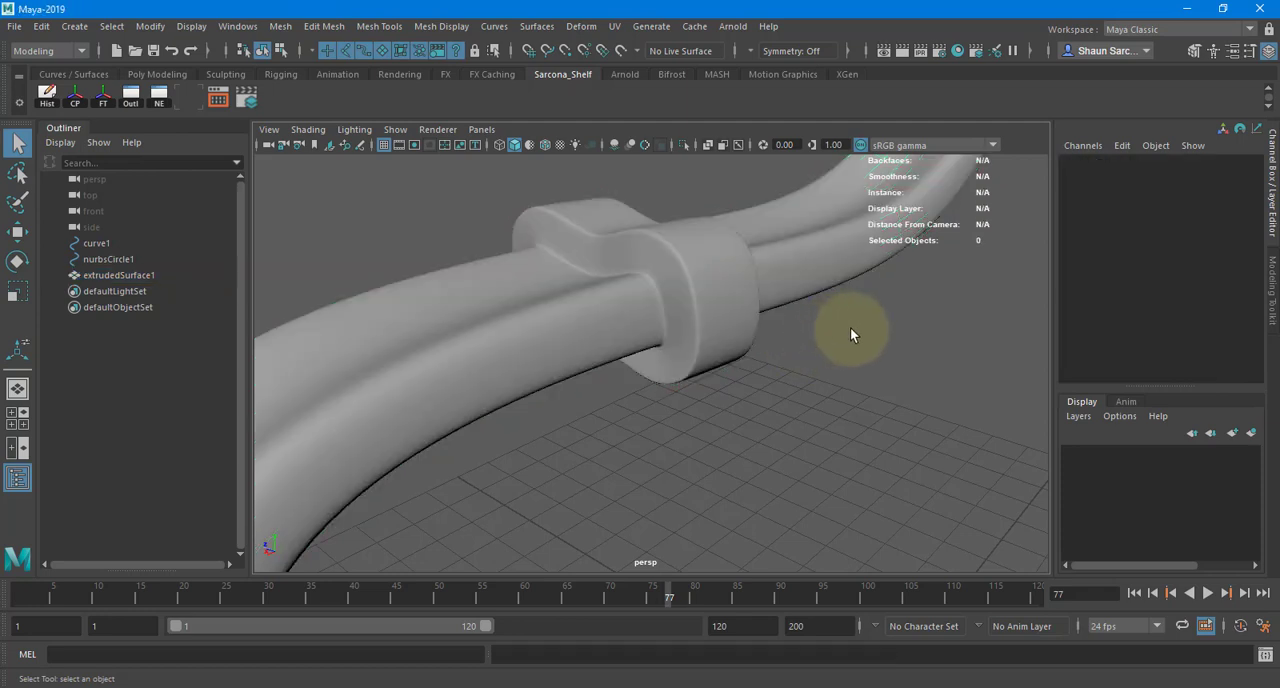
- Select the path curve curve1 used for the tube extrusion and show its control vertices in wireframe display
{"action": "mouse_move", "coordinate": [850, 334]}
{"action": "left_mouse_down", "text": "alt"}
{"action": "mouse_move", "coordinate": [509, 314]}
{"action": "mouse_move", "coordinate": [629, 357]}
{"action": "mouse_move", "coordinate": [446, 385]}
{"action": "mouse_move", "coordinate": [443, 355]}
{"action": "left_mouse_up", "text": "alt"}
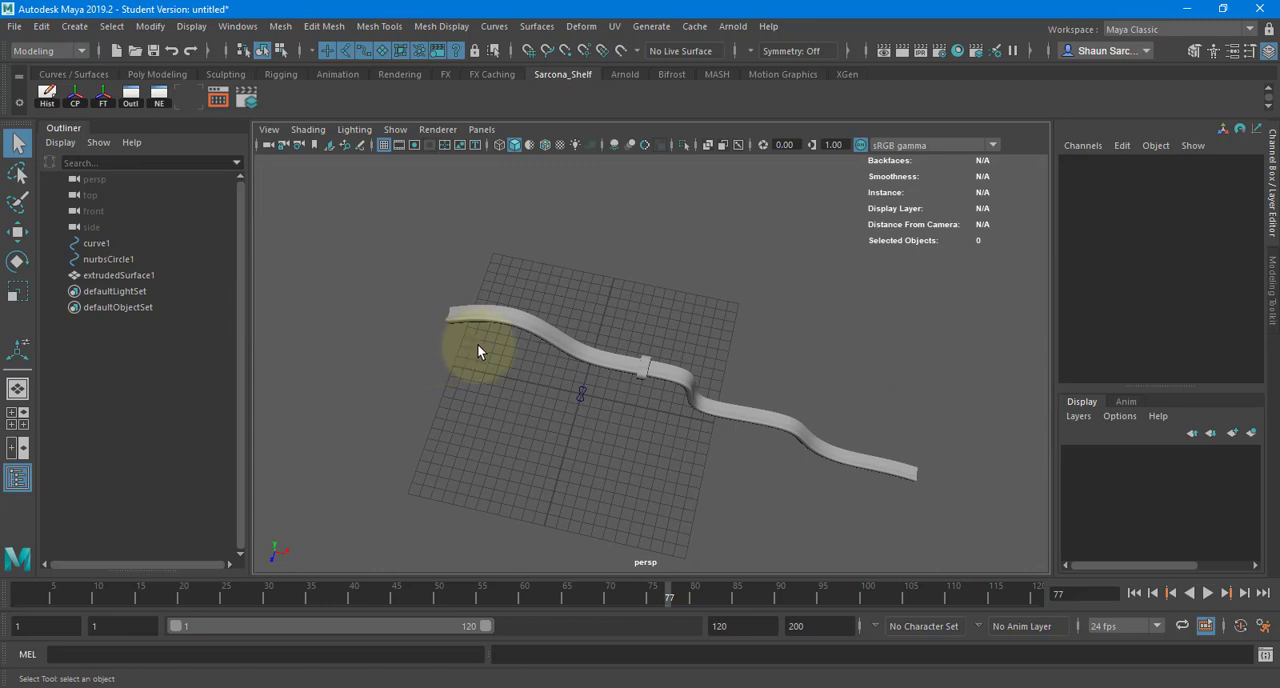
{"action": "mouse_move", "coordinate": [647, 374]}
{"action": "left_mouse_down", "text": "alt"}
{"action": "mouse_move", "coordinate": [609, 300]}
{"action": "mouse_move", "coordinate": [643, 334]}
{"action": "mouse_move", "coordinate": [871, 374]}
{"action": "mouse_move", "coordinate": [549, 412]}
{"action": "mouse_move", "coordinate": [451, 354]}
{"action": "mouse_move", "coordinate": [660, 348]}
{"action": "mouse_move", "coordinate": [689, 365]}
{"action": "left_mouse_up", "text": "alt"}
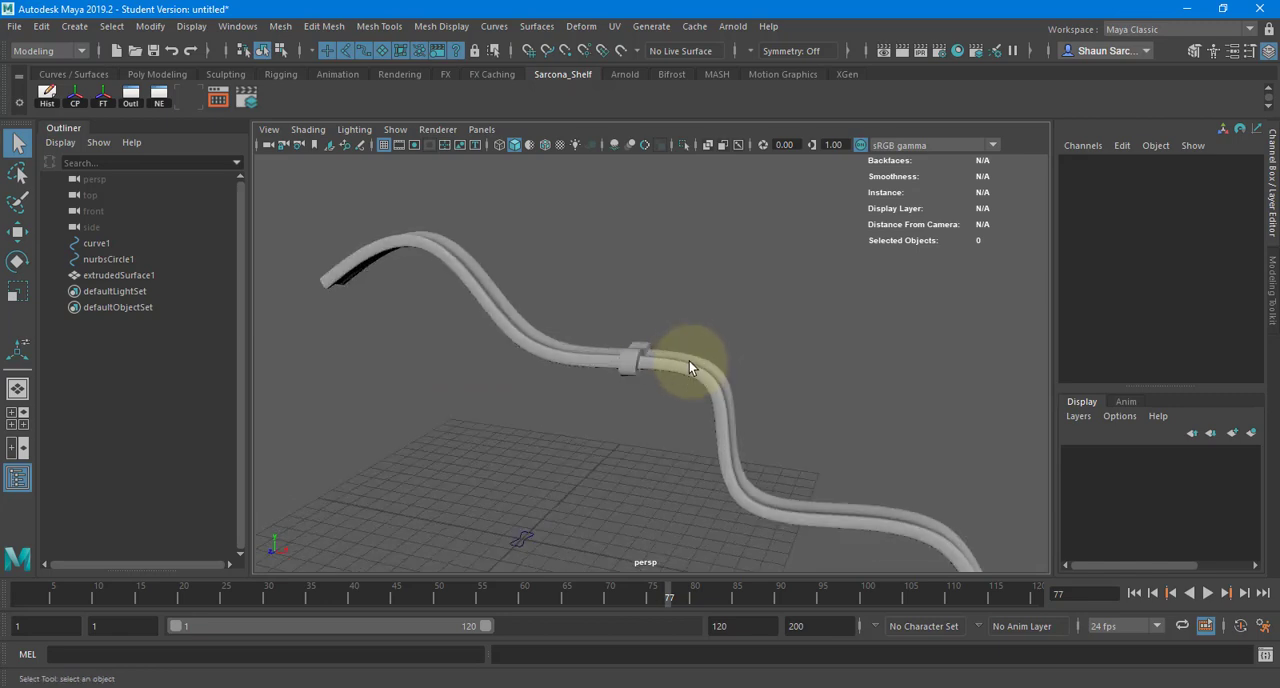
{"action": "left_click", "coordinate": [689, 366]}
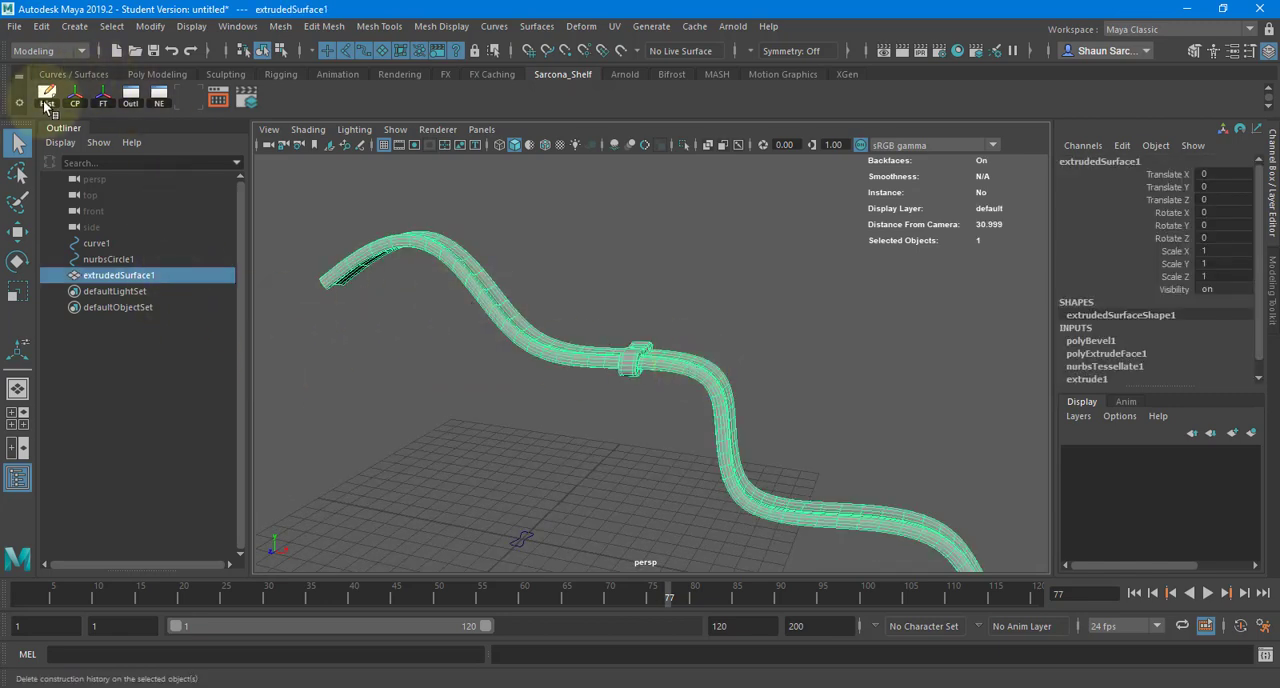
{"action": "left_click", "coordinate": [117, 261]}
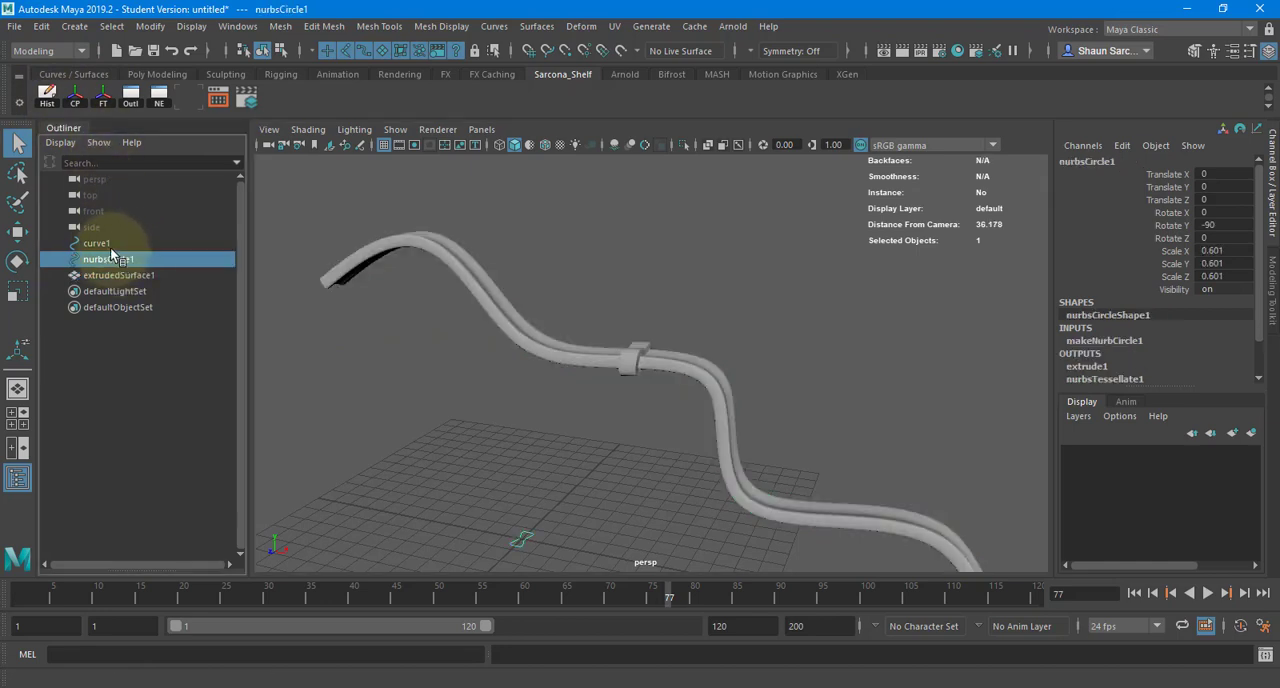
{"action": "left_click", "coordinate": [111, 247]}
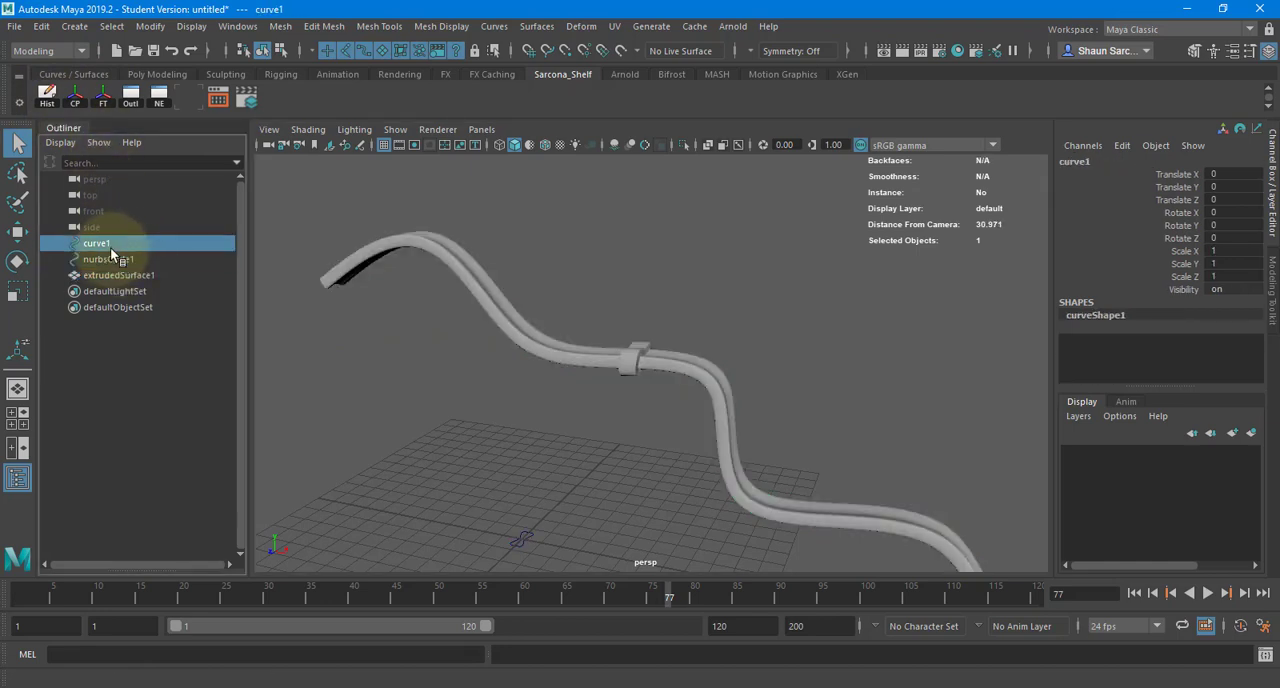
{"action": "right_click", "coordinate": [584, 222]}
{"action": "key", "text": "4"}
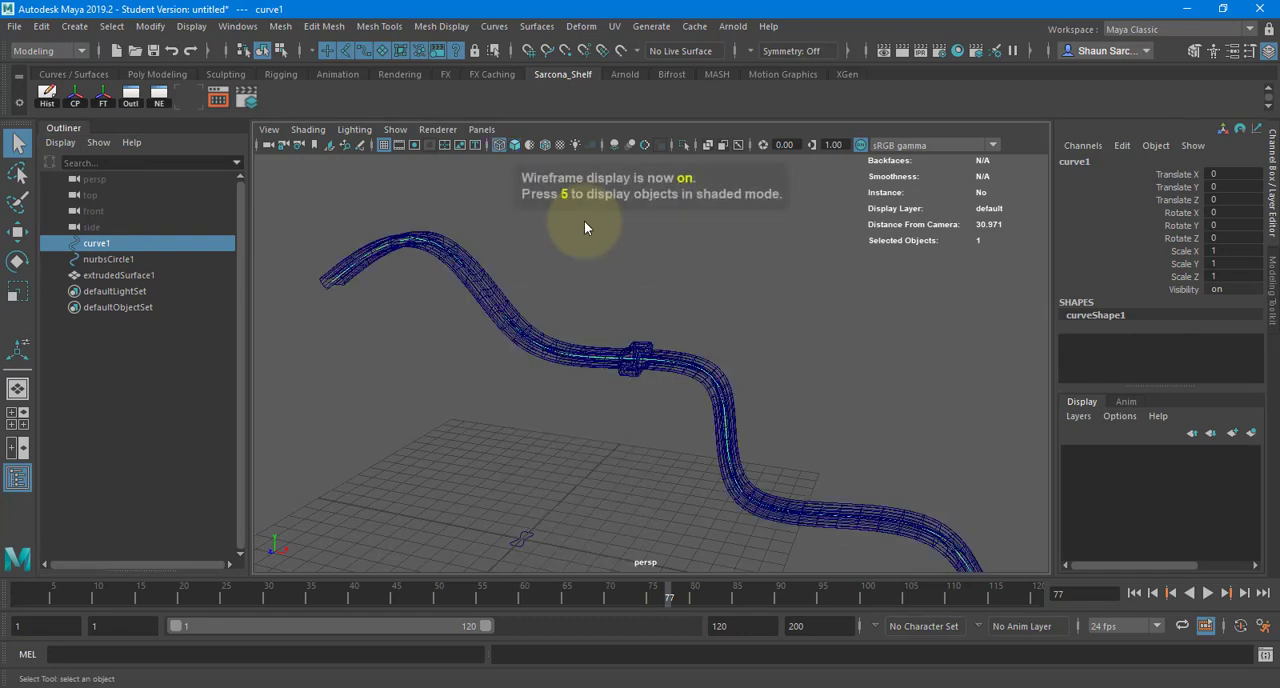
{"action": "right_click_drag", "start_coordinate": [583, 219], "coordinate": [515, 222]}
- Move a single control vertex of the path curve before the collar in the negative Z direction to bend the tube sideways
{"action": "left_click_drag", "start_coordinate": [494, 311], "coordinate": [549, 380]}
{"action": "left_click_drag", "start_coordinate": [551, 366], "coordinate": [464, 360], "text": "alt"}
{"action": "key", "text": "w"}
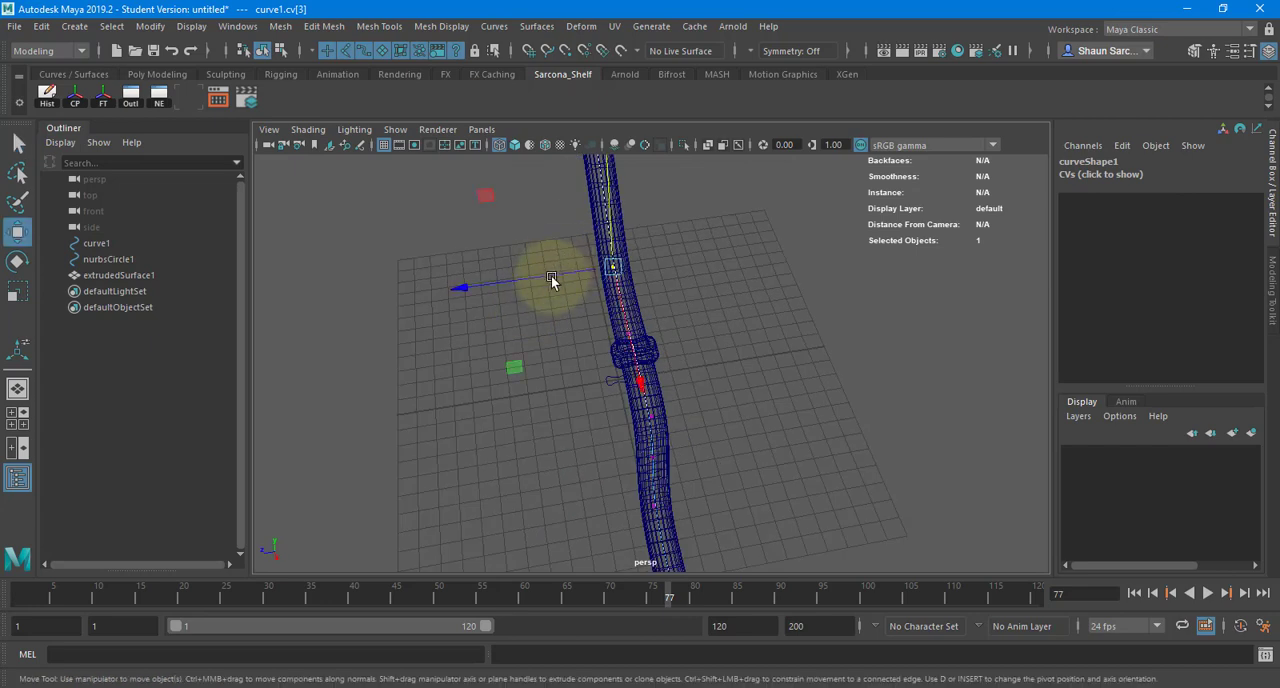
{"action": "left_click_drag", "start_coordinate": [581, 272], "coordinate": [640, 266]}
- Shift the path curve's control vertices near the collar along negative Z and those at the tube's lower bend along positive Z
{"action": "left_click_drag", "start_coordinate": [613, 309], "coordinate": [665, 384]}
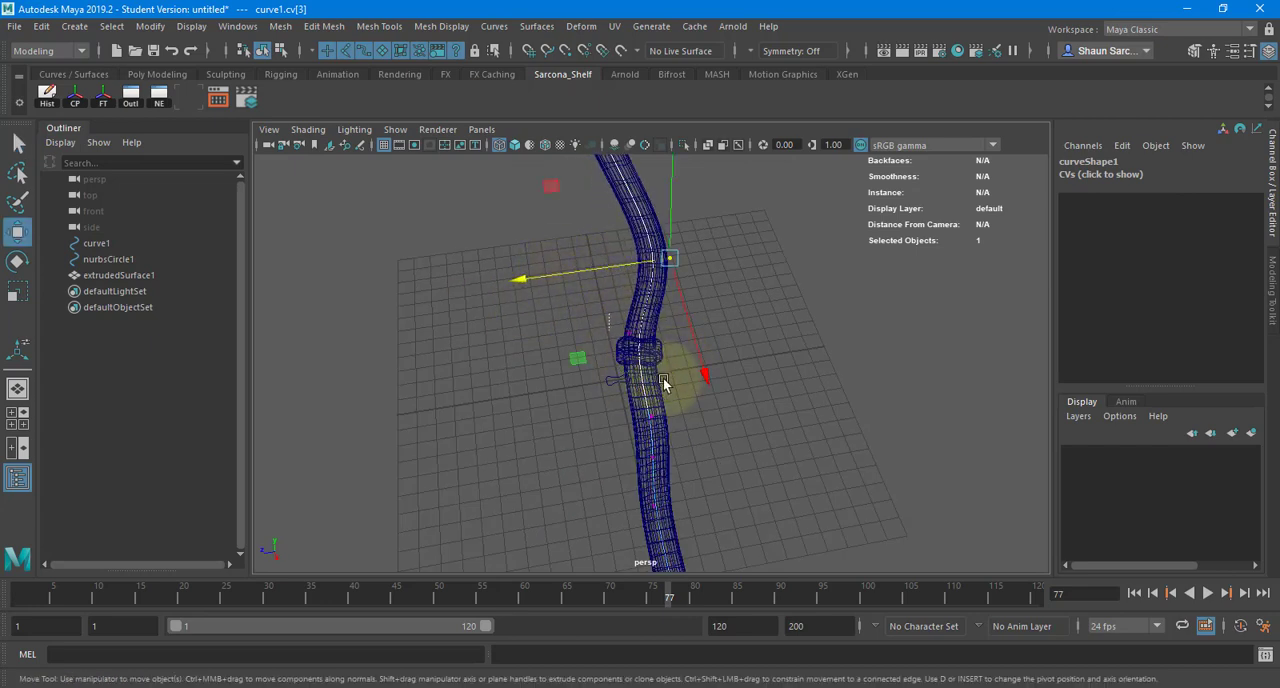
{"action": "left_click_drag", "start_coordinate": [581, 339], "coordinate": [629, 333]}
{"action": "left_click_drag", "start_coordinate": [621, 390], "coordinate": [642, 413]}
{"action": "left_click_drag", "start_coordinate": [638, 382], "coordinate": [702, 343], "text": "alt"}
{"action": "left_click_drag", "start_coordinate": [711, 386], "coordinate": [578, 458]}
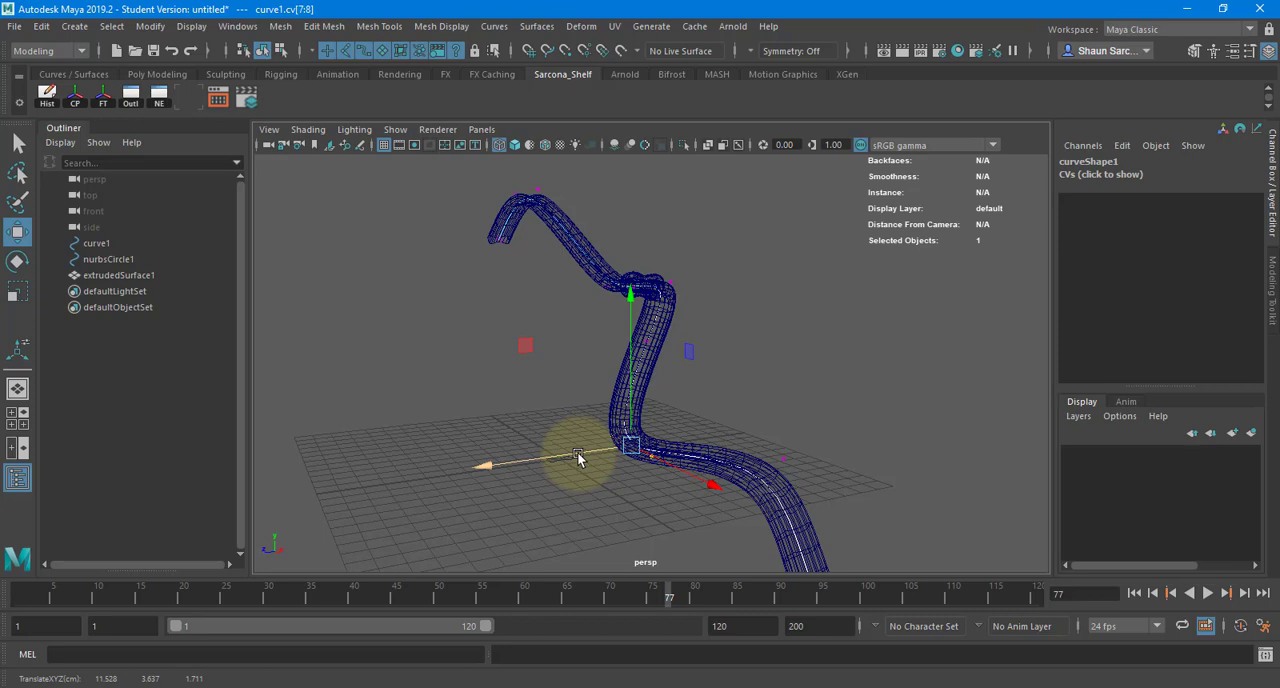
- Switch to shaded display and move a single control vertex on the path curve's lower stretch along positive Z
{"action": "key", "text": "5"}
{"action": "mouse_move", "coordinate": [770, 380]}
{"action": "left_mouse_down", "text": "alt"}
{"action": "mouse_move", "coordinate": [873, 411]}
{"action": "mouse_move", "coordinate": [909, 467]}
{"action": "left_mouse_up", "text": "alt"}
{"action": "middle_click_drag", "start_coordinate": [900, 461], "coordinate": [765, 380], "text": "alt"}
{"action": "right_click_drag", "start_coordinate": [765, 380], "coordinate": [685, 382], "text": "alt"}
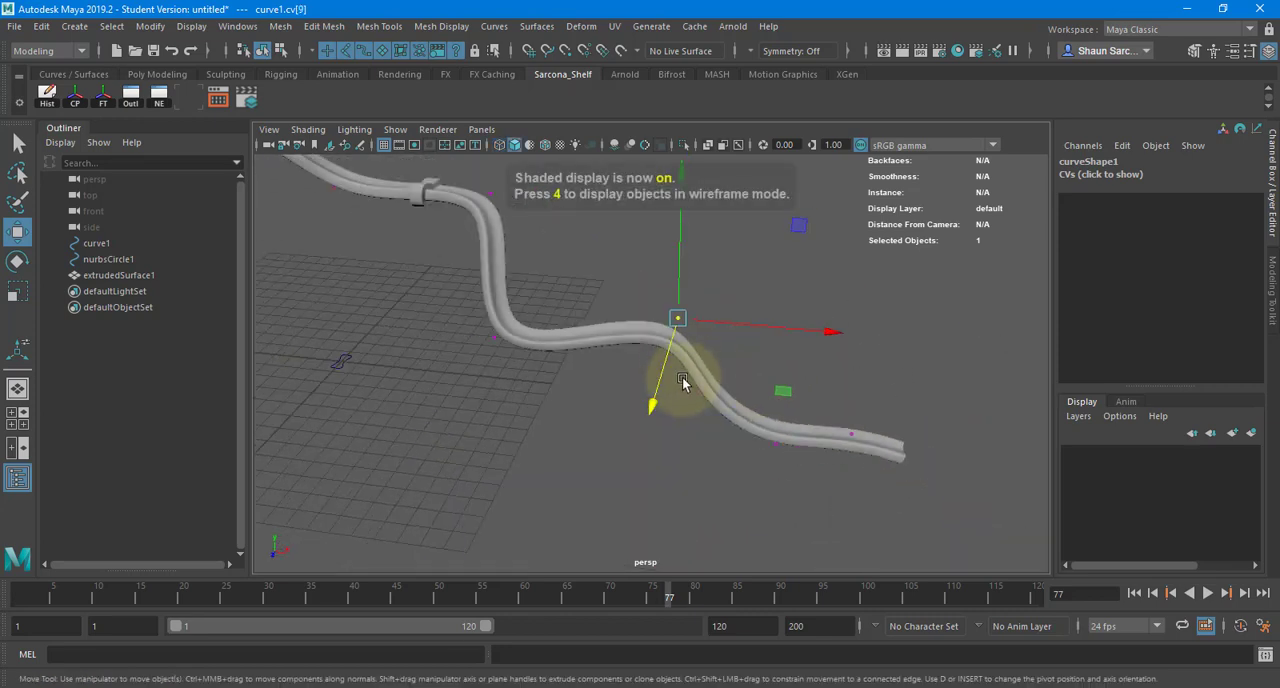
{"action": "left_click_drag", "start_coordinate": [650, 401], "coordinate": [627, 458]}
- Rotate the last three control vertices at the path curve's lower end about the Y axis
{"action": "left_click_drag", "start_coordinate": [903, 411], "coordinate": [680, 460]}
{"action": "key", "text": "e"}
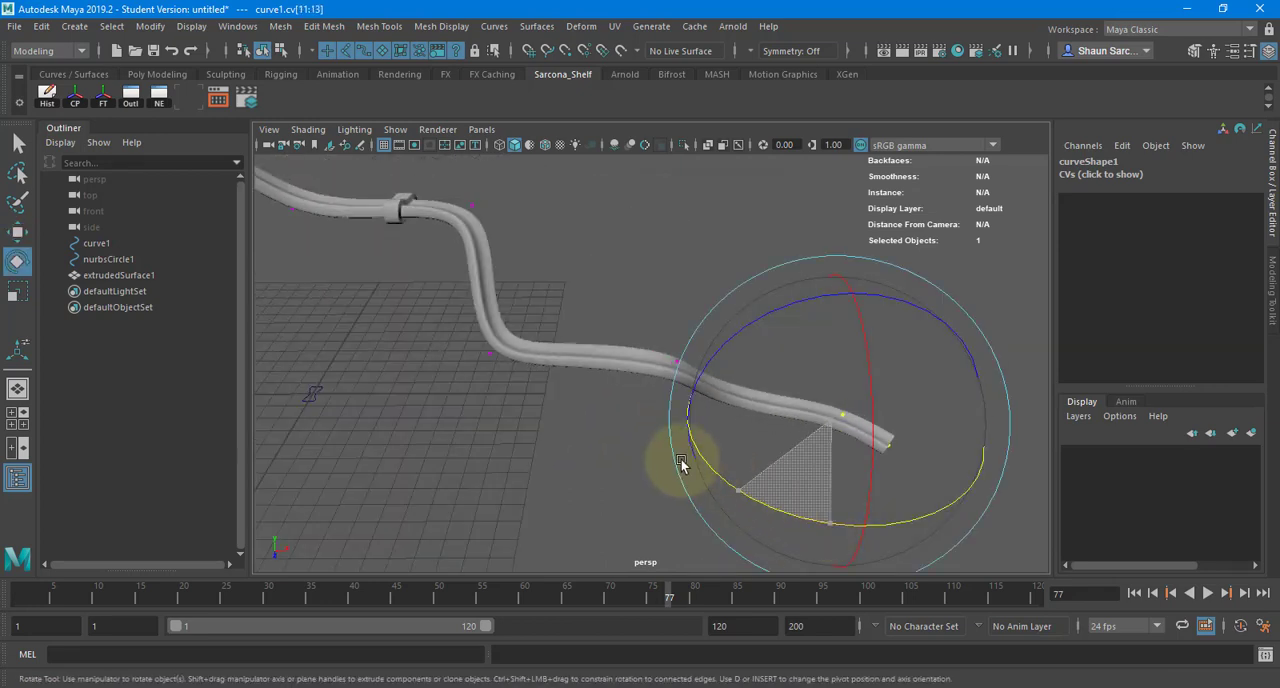
{"action": "key", "text": "w"}
- Try to rotate the path curve's first five control vertices about Z and shift them, and undo both changes
{"action": "left_click_drag", "start_coordinate": [862, 425], "coordinate": [575, 290]}
{"action": "left_click_drag", "start_coordinate": [606, 188], "coordinate": [358, 438]}
{"action": "key", "text": "e"}
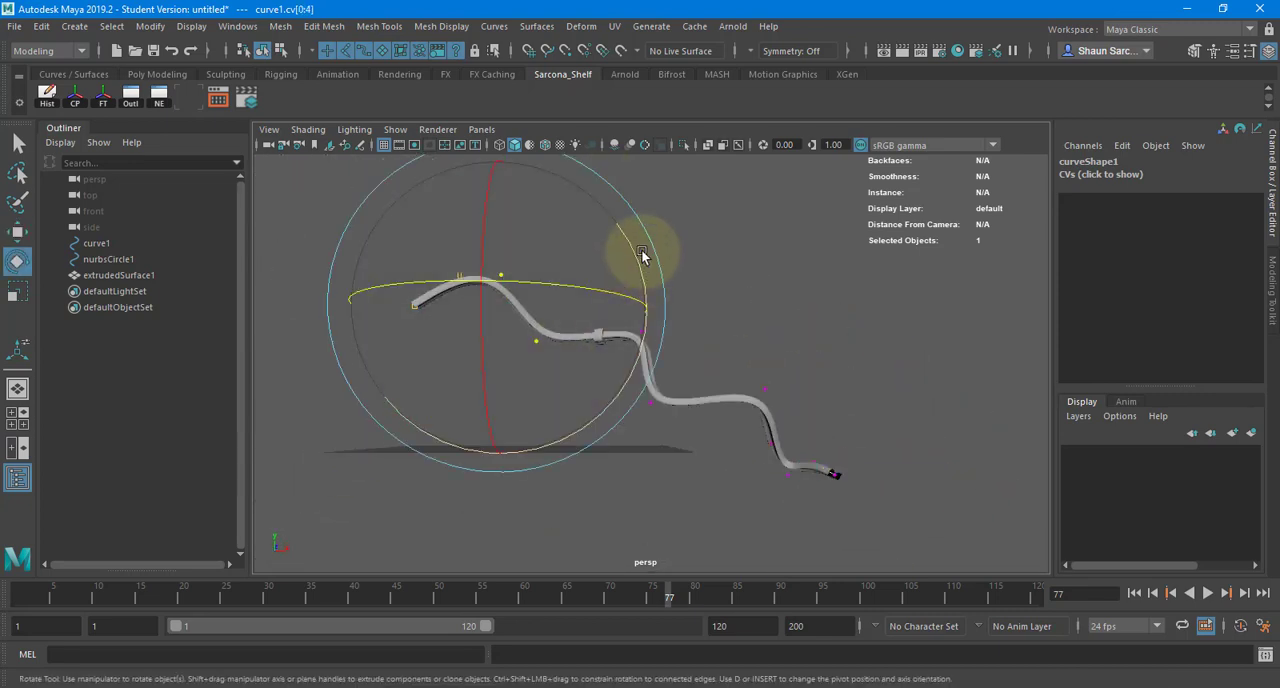
{"action": "left_click_drag", "start_coordinate": [641, 262], "coordinate": [622, 464]}
{"action": "key", "text": "w"}
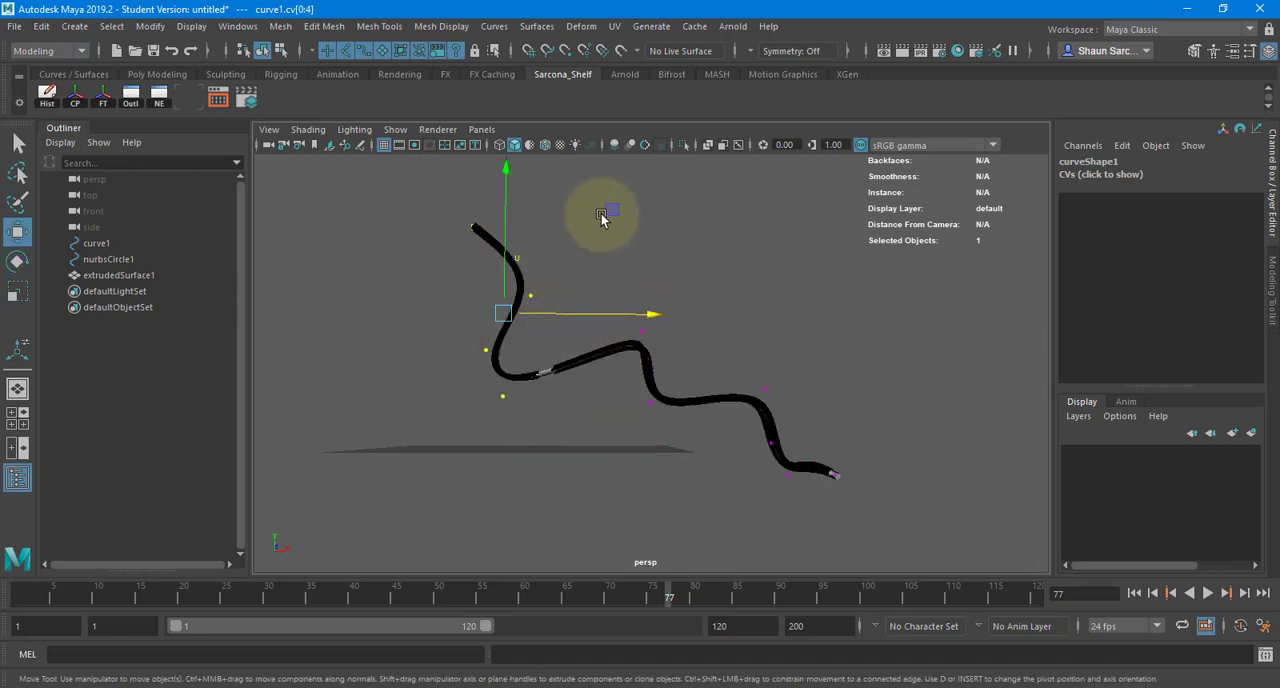
{"action": "left_click_drag", "start_coordinate": [616, 211], "coordinate": [697, 140]}
{"action": "key", "text": "ctrl+z"}
{"action": "key", "text": "ctrl+z"}
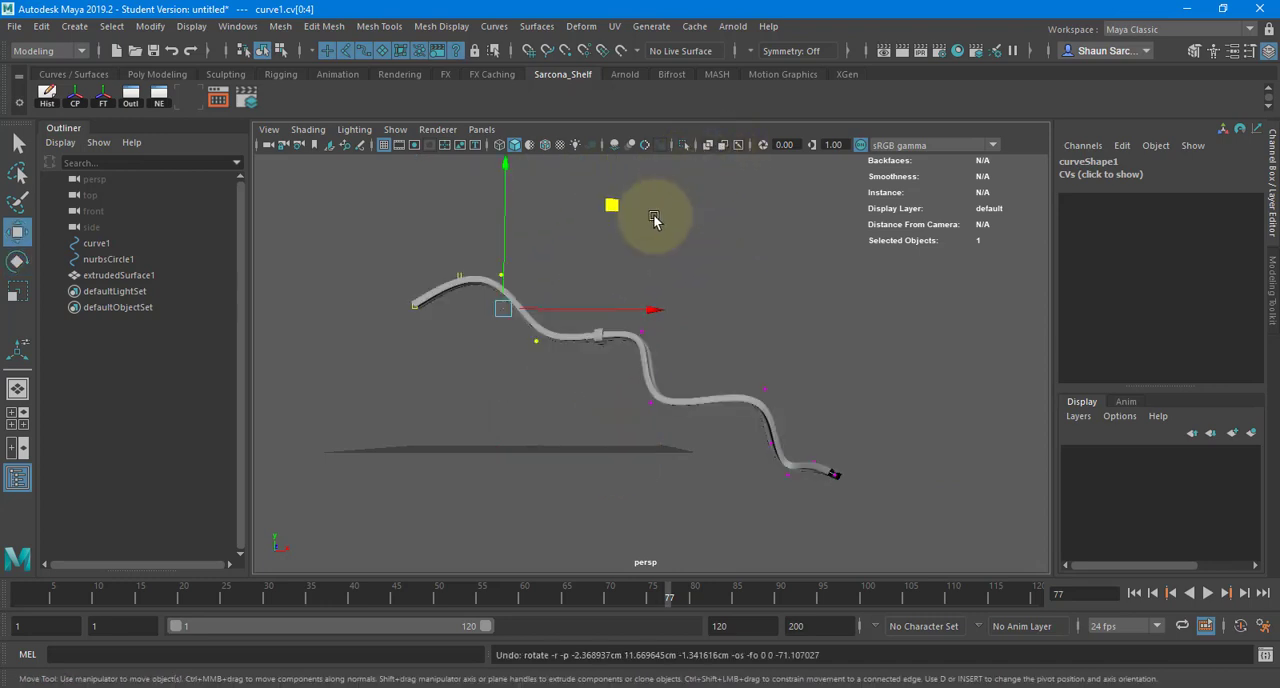
- Raise the path curve's first five control vertices along Y and rotate them about the Z axis
{"action": "left_click_drag", "start_coordinate": [507, 219], "coordinate": [510, 150]}
{"action": "key", "text": "e"}
{"action": "mouse_move", "coordinate": [638, 203]}
{"action": "left_mouse_down"}
{"action": "mouse_move", "coordinate": [644, 240]}
{"action": "mouse_move", "coordinate": [637, 208]}
{"action": "mouse_move", "coordinate": [592, 292]}
{"action": "mouse_move", "coordinate": [643, 210]}
{"action": "mouse_move", "coordinate": [640, 271]}
{"action": "mouse_move", "coordinate": [628, 287]}
{"action": "mouse_move", "coordinate": [640, 251]}
{"action": "mouse_move", "coordinate": [628, 284]}
{"action": "mouse_move", "coordinate": [606, 277]}
{"action": "mouse_move", "coordinate": [577, 317]}
{"action": "left_mouse_up"}
- Try moving two single control vertices before the collar, one up along Y and one along X, undoing each move
{"action": "key", "text": "q"}
{"action": "key", "text": "w"}
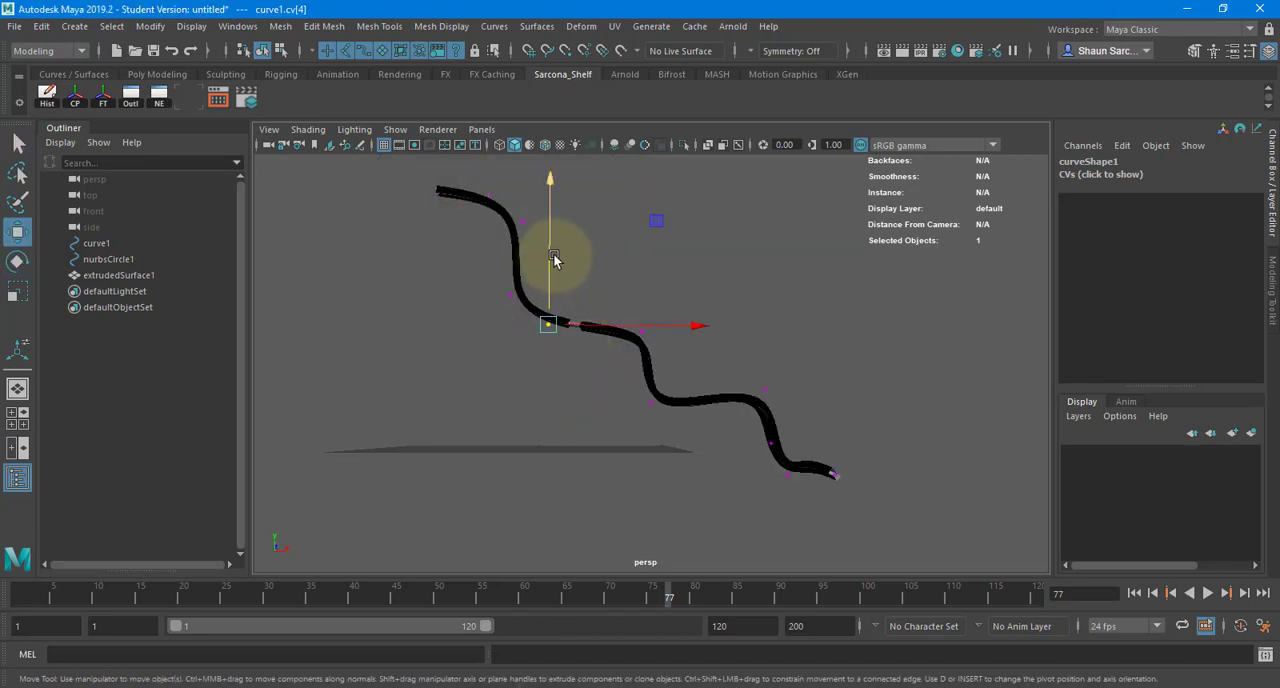
{"action": "left_click_drag", "start_coordinate": [560, 251], "coordinate": [573, 191]}
{"action": "key", "text": "ctrl+z"}
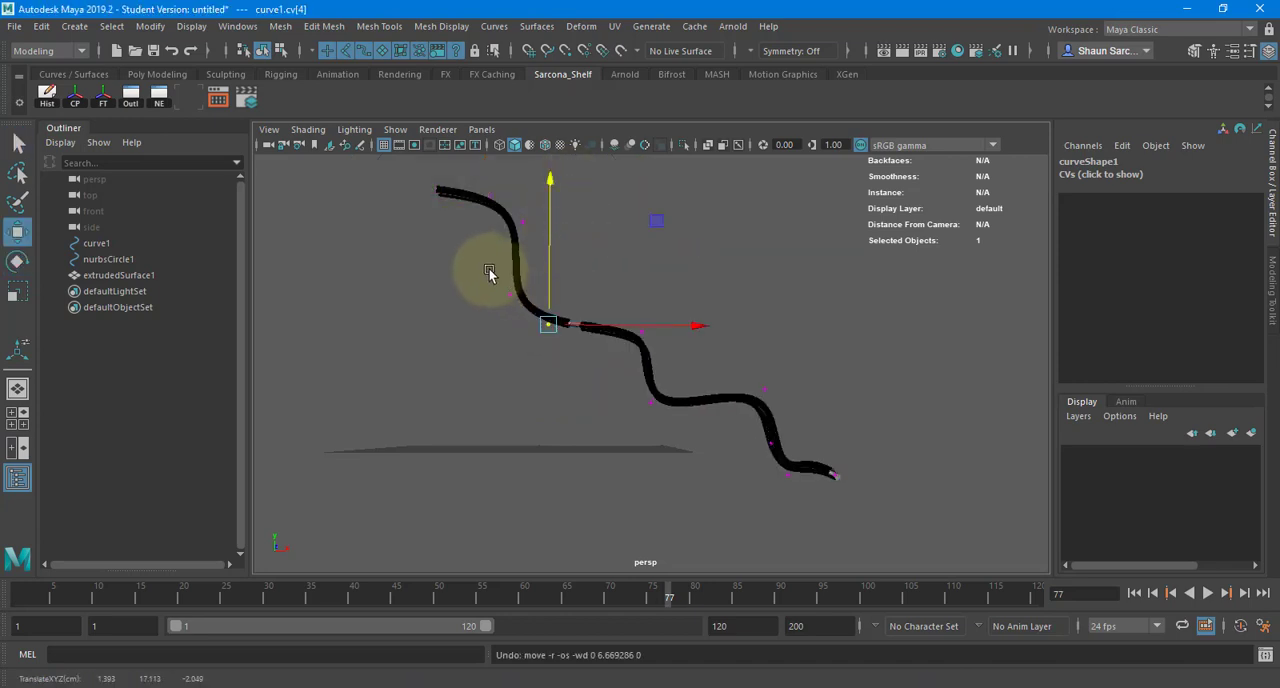
{"action": "left_click", "coordinate": [544, 306]}
{"action": "left_click_drag", "start_coordinate": [505, 273], "coordinate": [608, 286]}
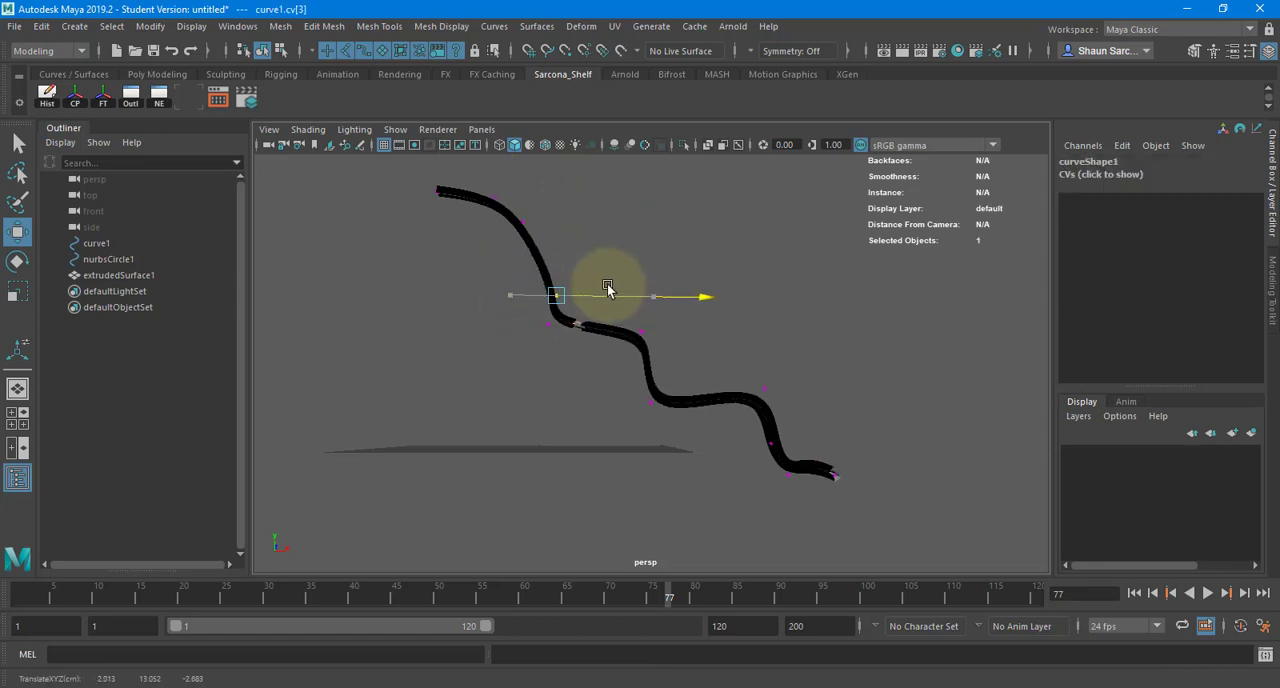
{"action": "key", "text": "ctrl+z"}
- Inspect the tube around the collar and undo the rotation of the path curve's first five control vertices
{"action": "scroll", "coordinate": [577, 300], "scroll_direction": "up", "scroll_amount": 5}
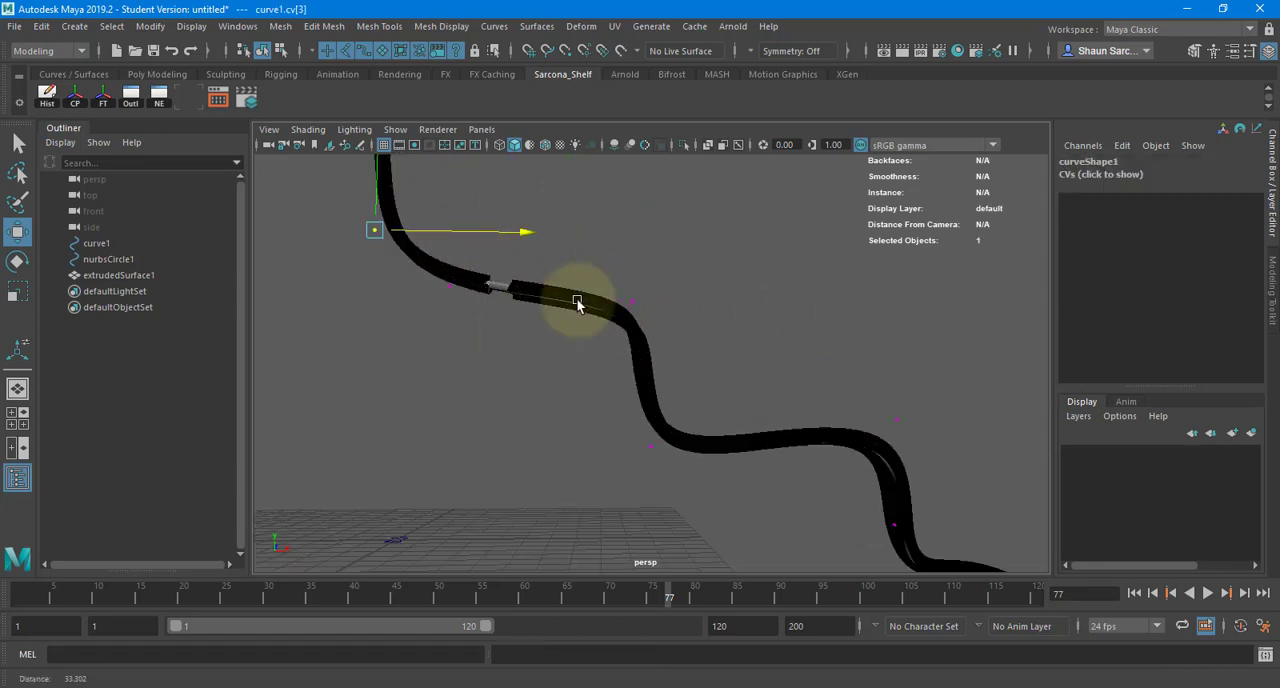
{"action": "middle_click_drag", "start_coordinate": [506, 303], "coordinate": [634, 388], "text": "alt"}
{"action": "scroll", "coordinate": [407, 356], "scroll_direction": "up", "scroll_amount": 7}
{"action": "middle_click_drag", "start_coordinate": [494, 408], "coordinate": [498, 412], "text": "alt"}
{"action": "left_click_drag", "start_coordinate": [498, 412], "coordinate": [597, 360], "text": "alt"}
{"action": "key", "text": "ctrl+z"}
{"action": "scroll", "coordinate": [637, 360], "scroll_direction": "down", "scroll_amount": 10}
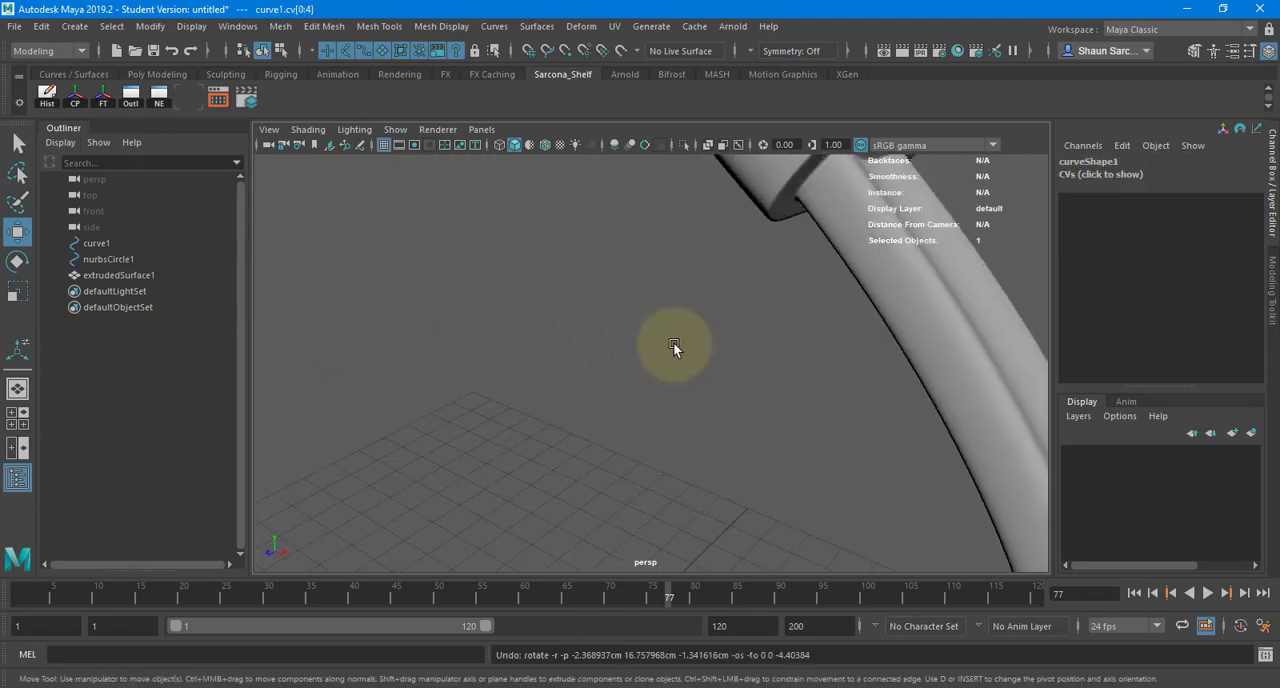
- Return to object selection and delete the collared tube extrudedSurface1, keeping its two curves
{"action": "right_click_drag", "start_coordinate": [539, 349], "coordinate": [608, 284]}
{"action": "left_click", "coordinate": [556, 319]}
{"action": "left_click_drag", "start_coordinate": [556, 319], "coordinate": [576, 304], "text": "alt"}
{"action": "left_click", "coordinate": [576, 304]}
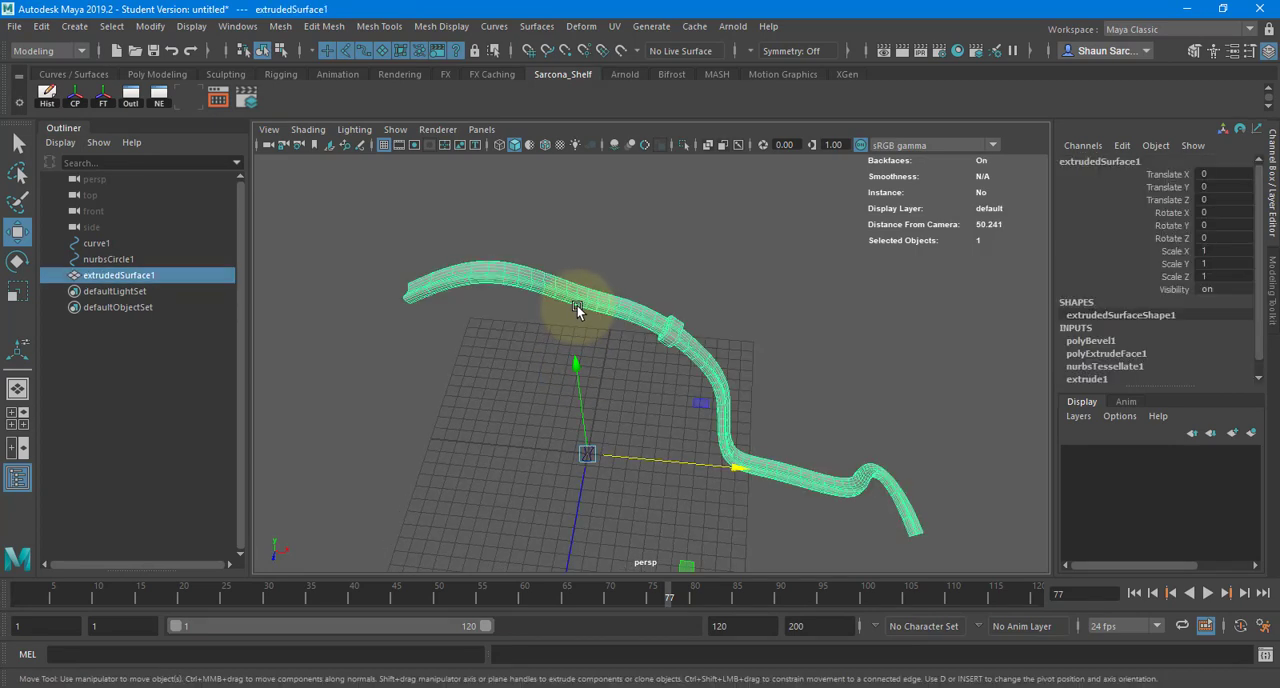
{"action": "key", "text": "Delete"}
{"action": "left_click_drag", "start_coordinate": [557, 348], "coordinate": [693, 252], "text": "alt"}
- Extrude nurbsCircle1 along curve1 as a trial surface, look it over, and delete it
{"action": "left_click", "coordinate": [624, 292]}
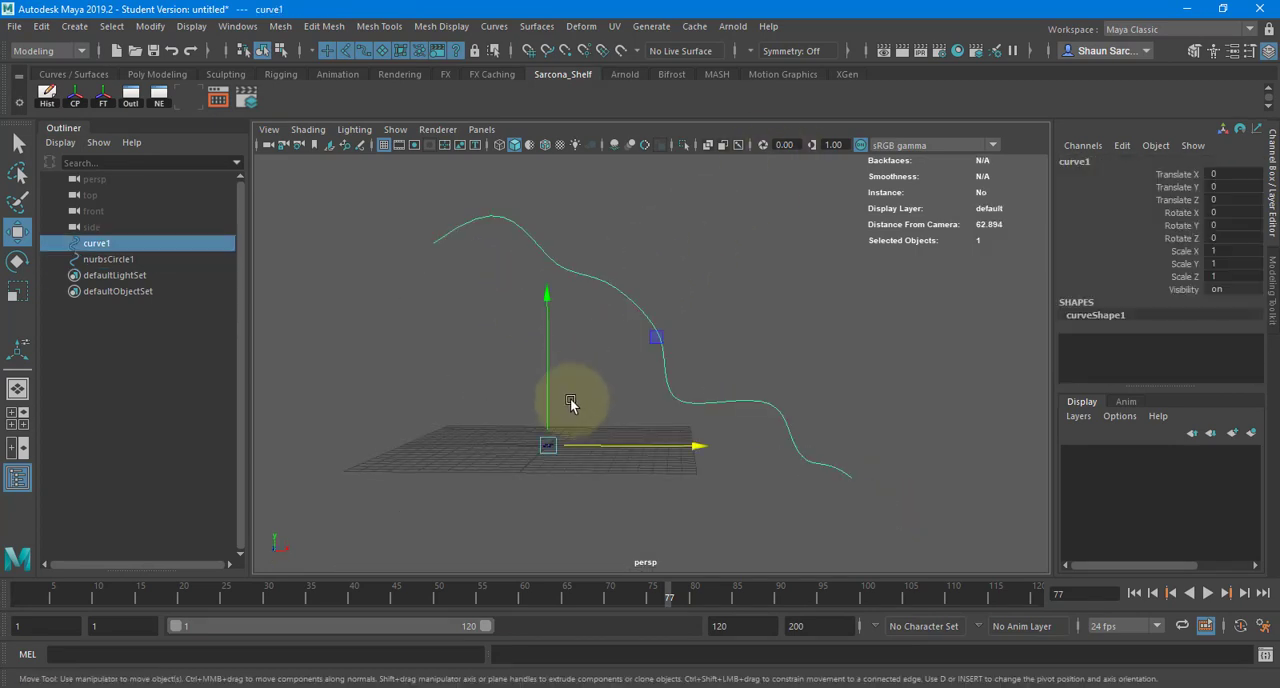
{"action": "left_click", "coordinate": [549, 446]}
{"action": "left_click", "coordinate": [525, 231], "text": "shift"}
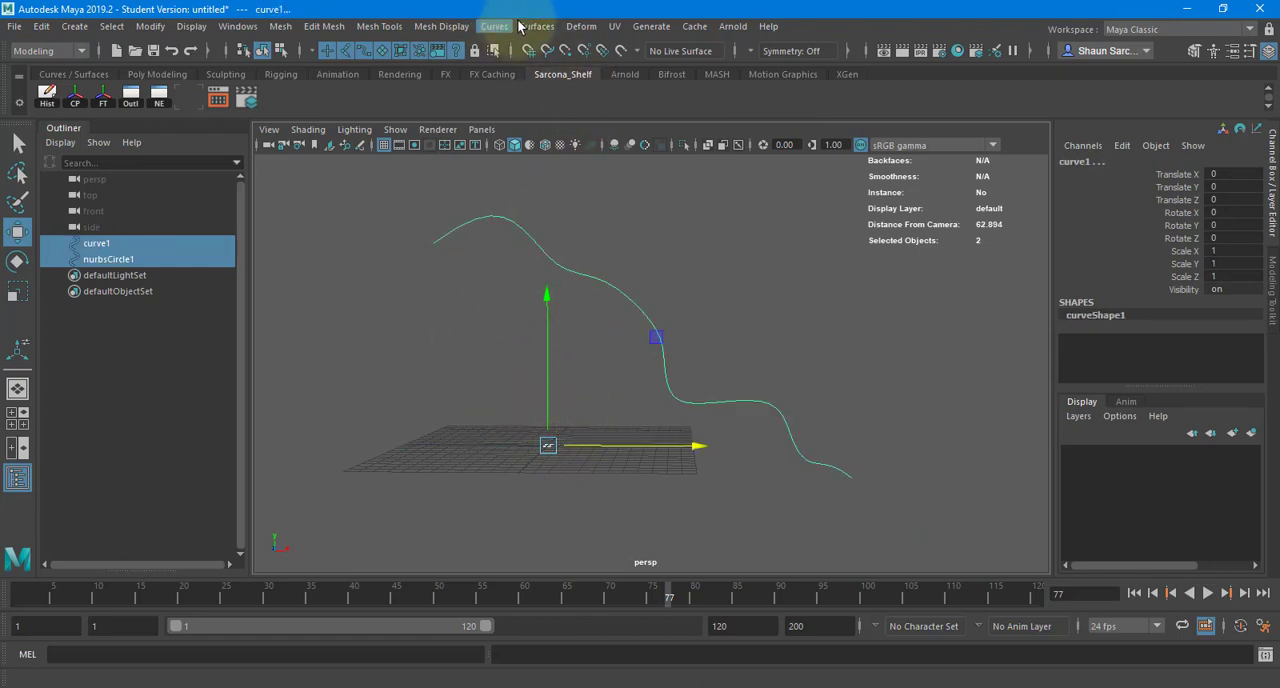
{"action": "left_click", "coordinate": [536, 26]}
{"action": "left_click", "coordinate": [630, 138]}
{"action": "left_click_drag", "start_coordinate": [638, 185], "coordinate": [649, 303], "text": "alt"}
{"action": "left_click", "coordinate": [737, 221]}
{"action": "left_click", "coordinate": [643, 304]}
{"action": "key", "text": "Delete"}
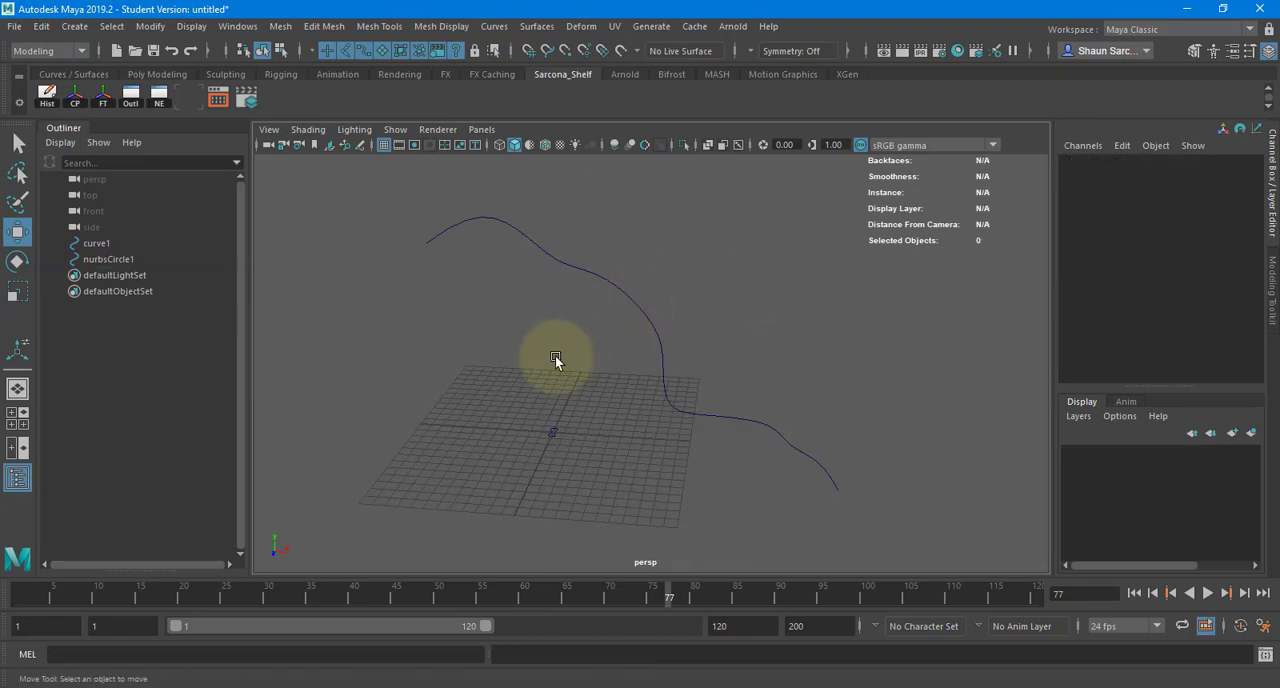
- Select curve1 and nurbsCircle1, freeze their transformations and delete their construction history
{"action": "left_click", "coordinate": [550, 428]}
{"action": "left_click_drag", "start_coordinate": [588, 283], "coordinate": [690, 358], "text": "shift"}
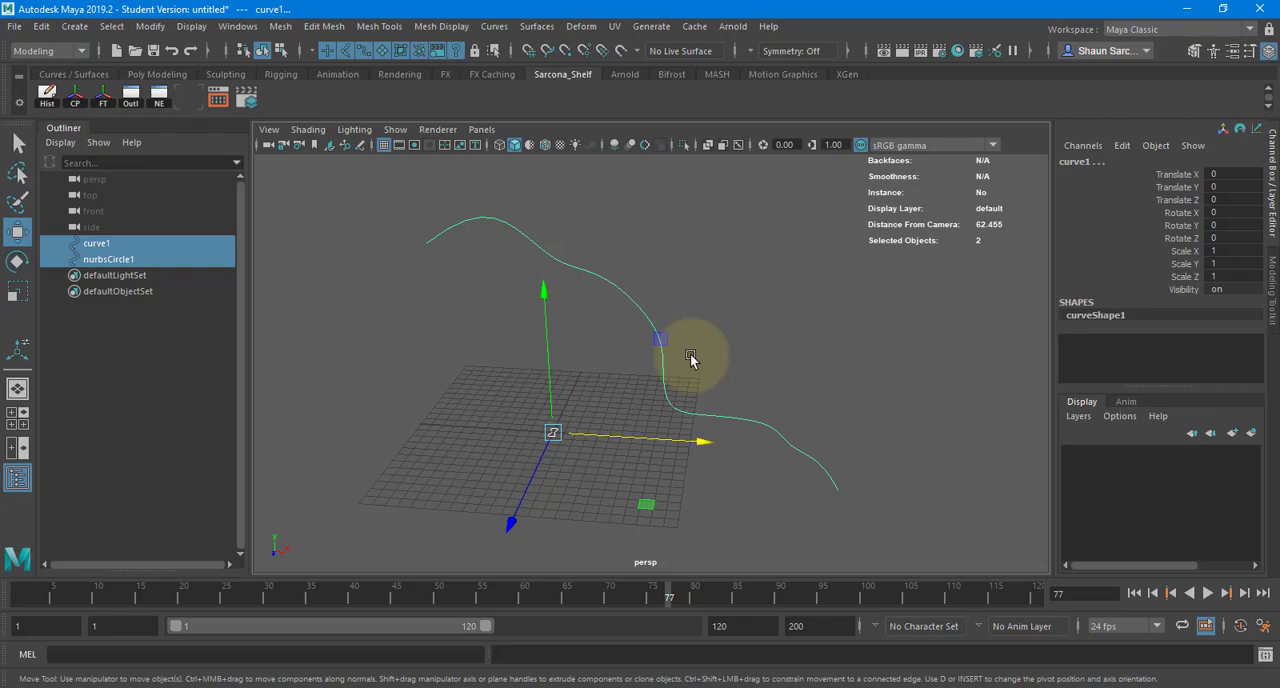
{"action": "left_click", "coordinate": [134, 260], "text": "ctrl"}
{"action": "left_click", "coordinate": [152, 259], "text": "ctrl"}
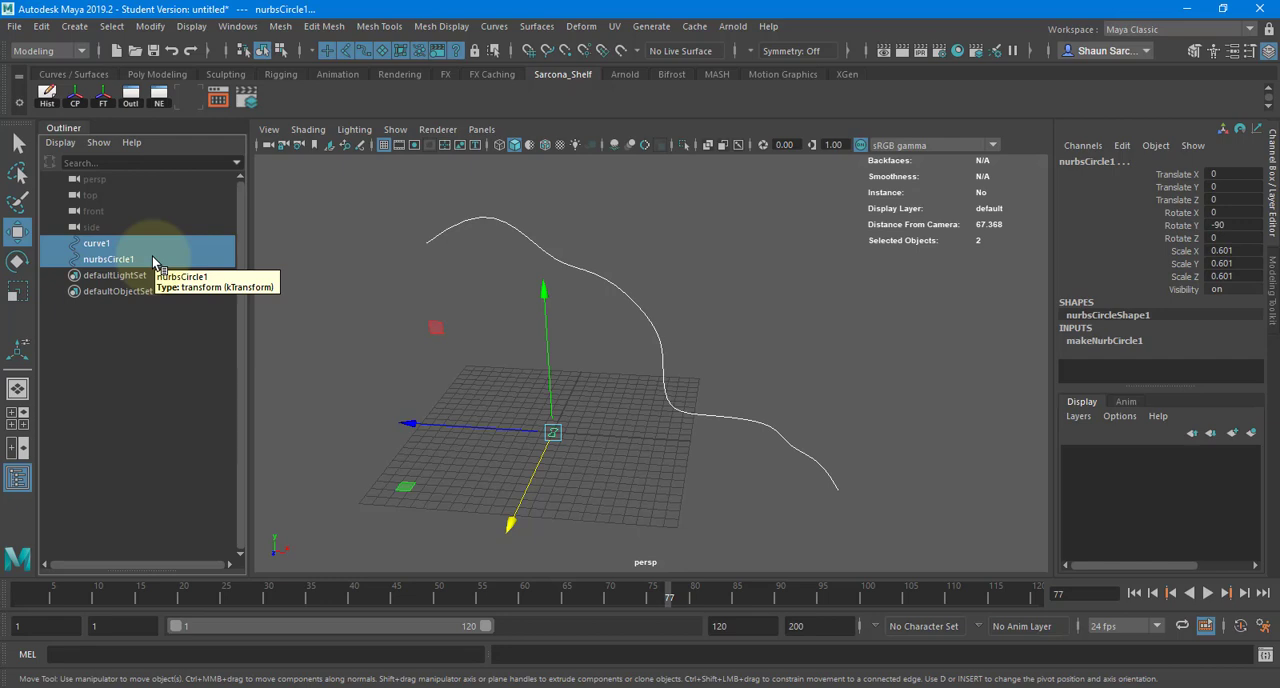
{"action": "key", "text": "ctrl+g"}
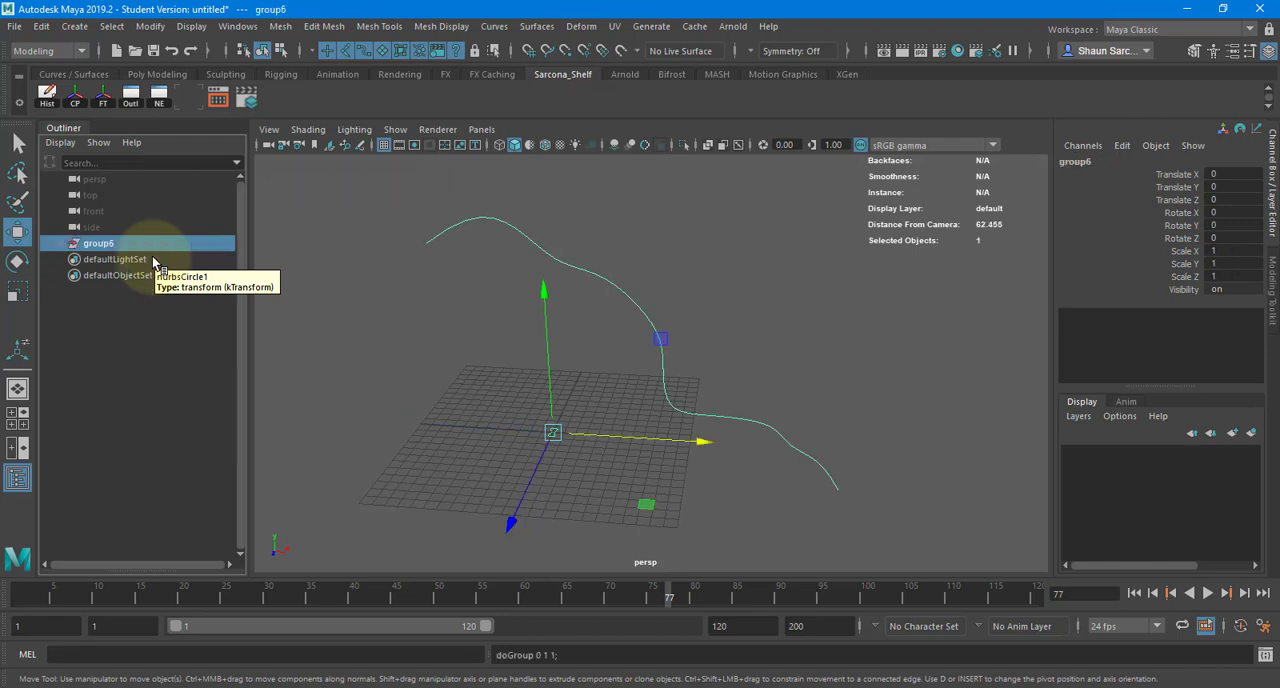
{"action": "key", "text": "ctrl+z"}
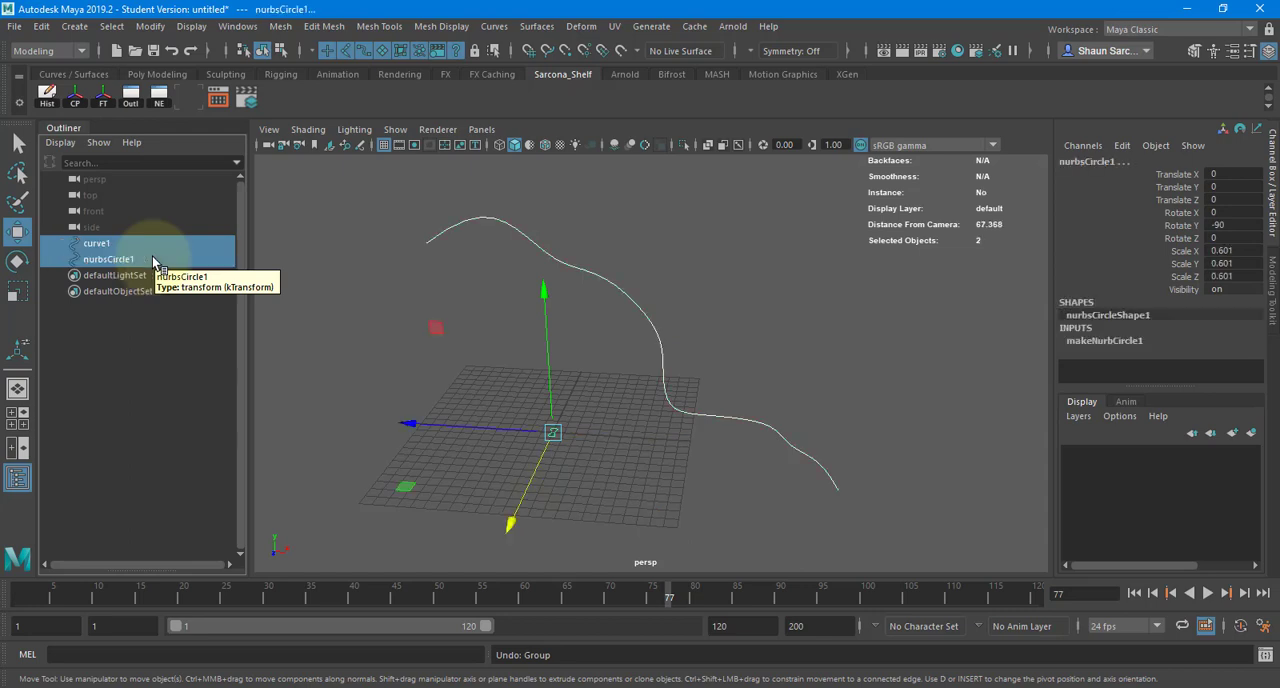
{"action": "left_click", "coordinate": [107, 98]}
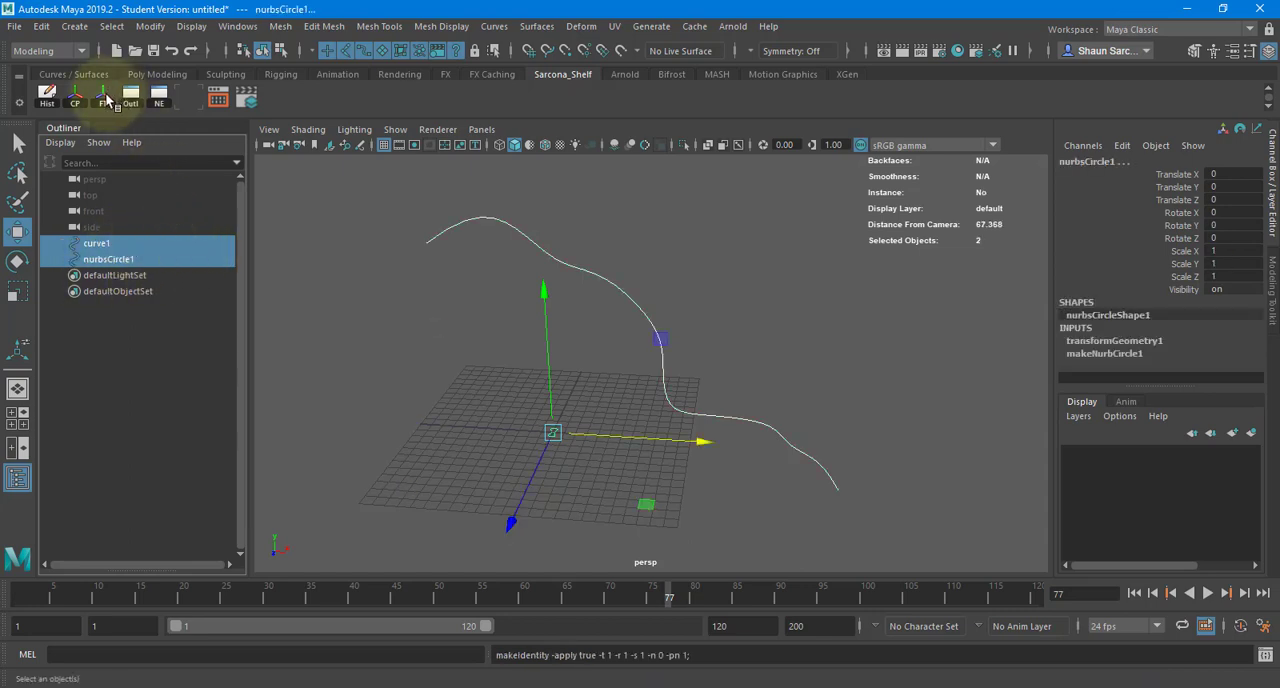
{"action": "left_click", "coordinate": [47, 98]}
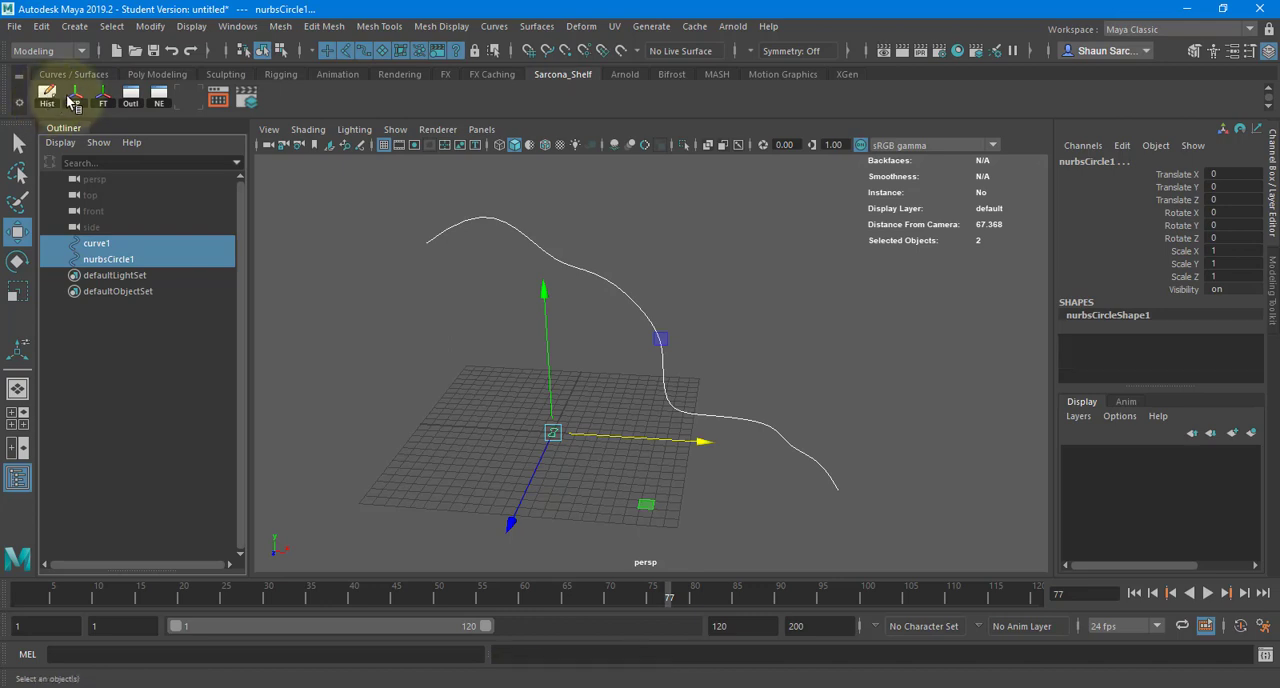
- Select nurbsCircle1 followed by curve1, extrude the circle along the curve into a tube, and deselect the result
{"action": "left_click_drag", "start_coordinate": [458, 329], "coordinate": [576, 460]}
{"action": "left_click_drag", "start_coordinate": [586, 331], "coordinate": [680, 221]}
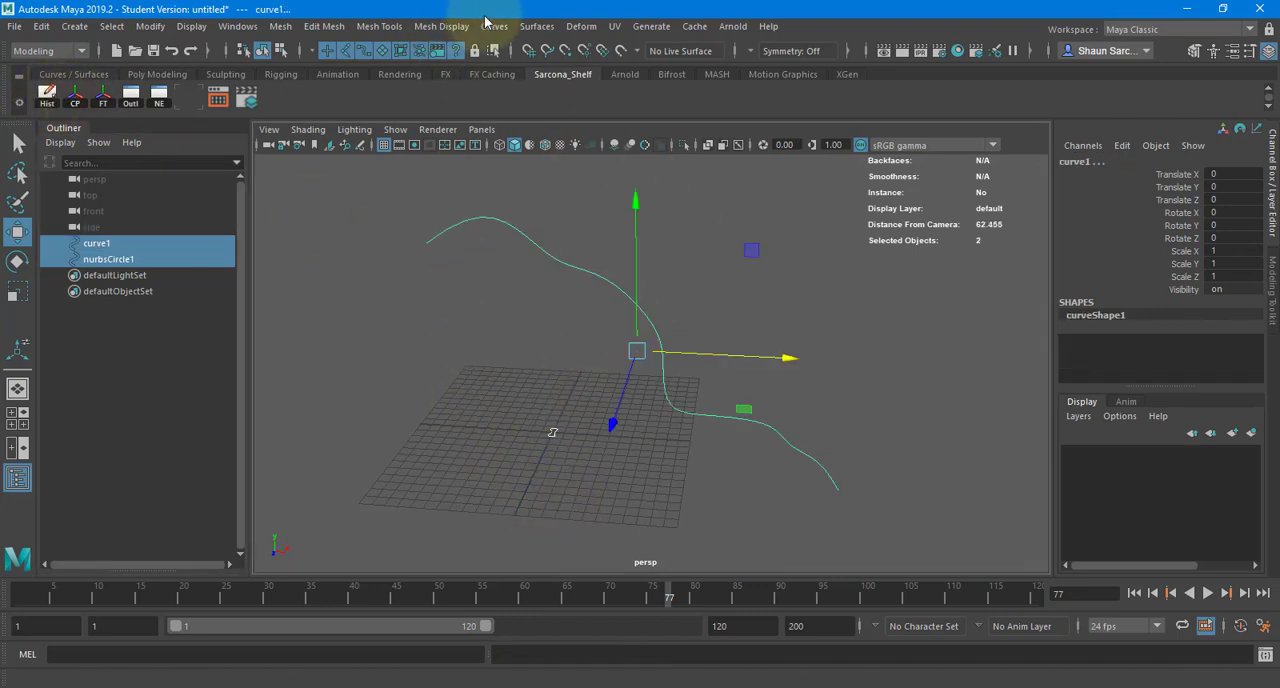
{"action": "left_click", "coordinate": [549, 33]}
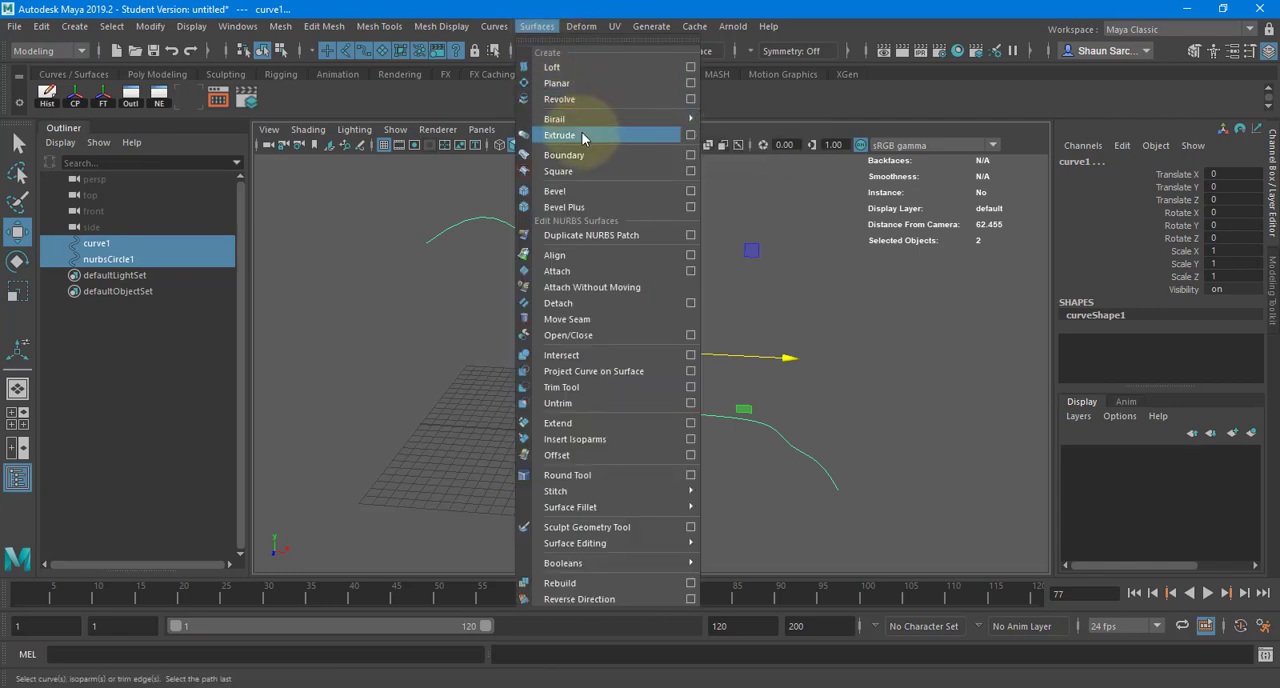
{"action": "left_click", "coordinate": [583, 136]}
{"action": "left_click_drag", "start_coordinate": [586, 157], "coordinate": [471, 263], "text": "alt"}
{"action": "left_click", "coordinate": [413, 243]}
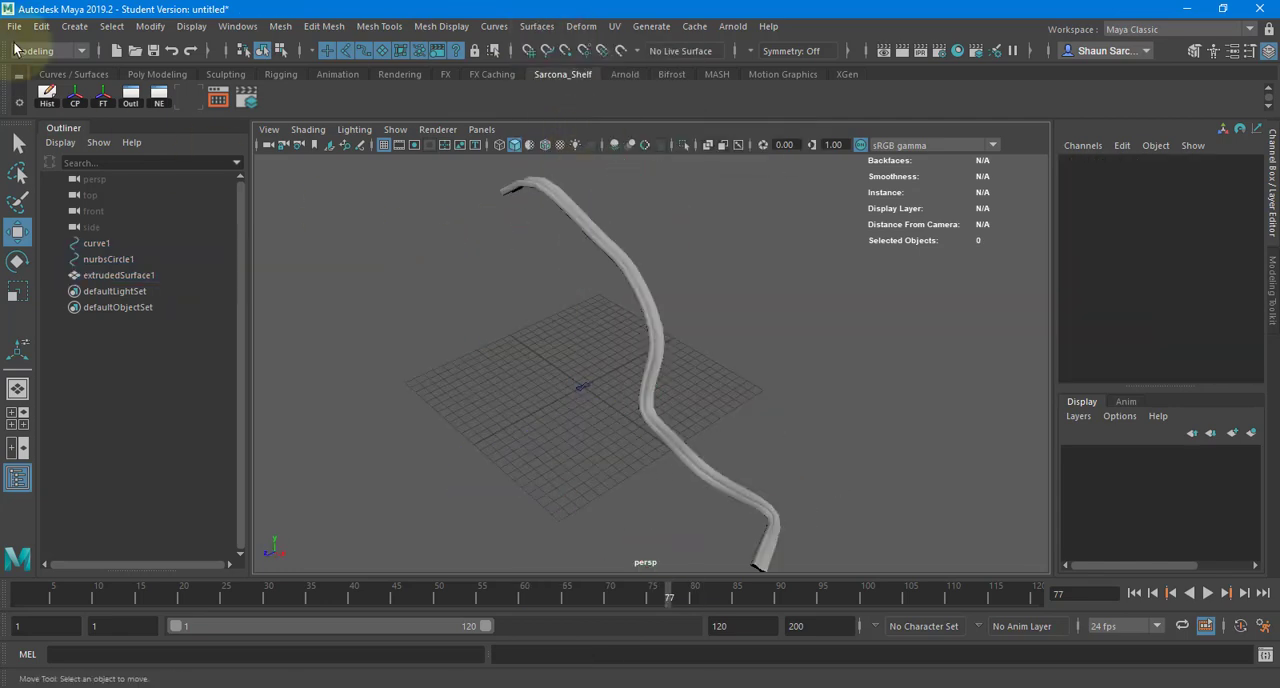
- Switch to Adobe Illustrator and examine the two bordered signs in the sign document, selecting and deselecting all their artwork
{"action": "left_click", "coordinate": [16, 30]}
{"action": "left_click", "coordinate": [489, 489]}
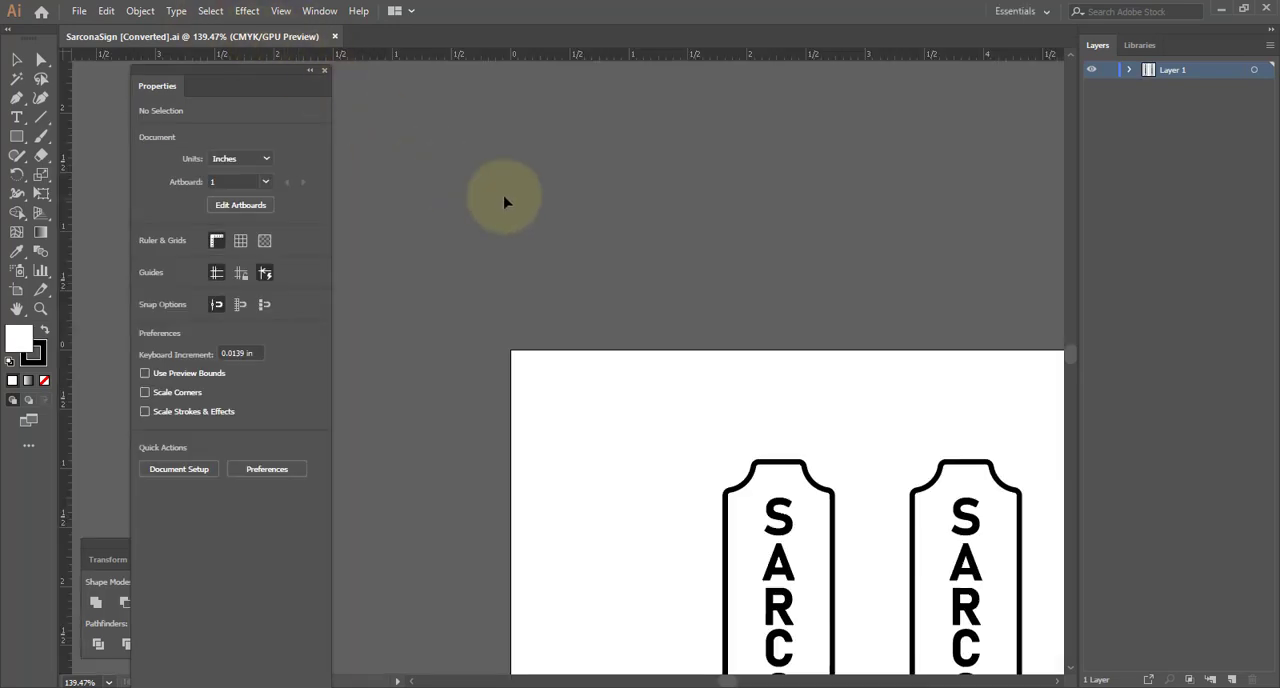
{"action": "left_click_drag", "start_coordinate": [873, 459], "coordinate": [683, 203]}
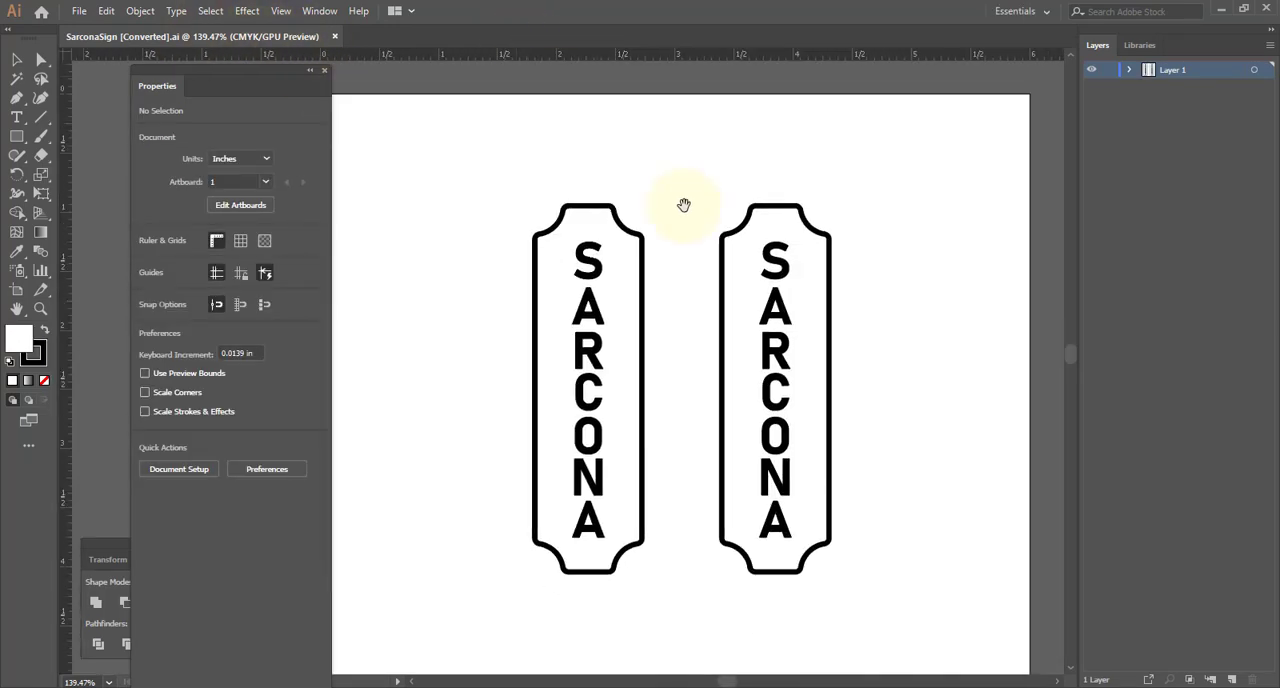
{"action": "left_click_drag", "start_coordinate": [721, 249], "coordinate": [703, 247], "text": "ctrl"}
{"action": "left_click", "coordinate": [17, 60]}
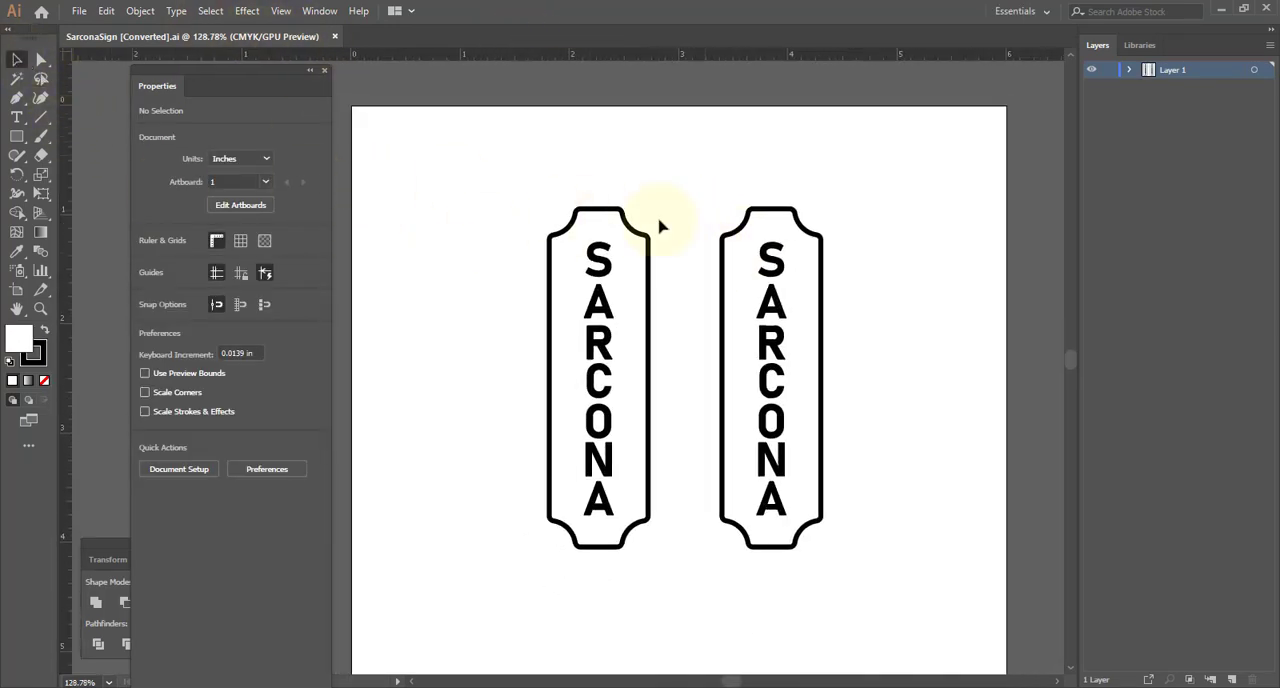
{"action": "left_click_drag", "start_coordinate": [497, 190], "coordinate": [851, 609]}
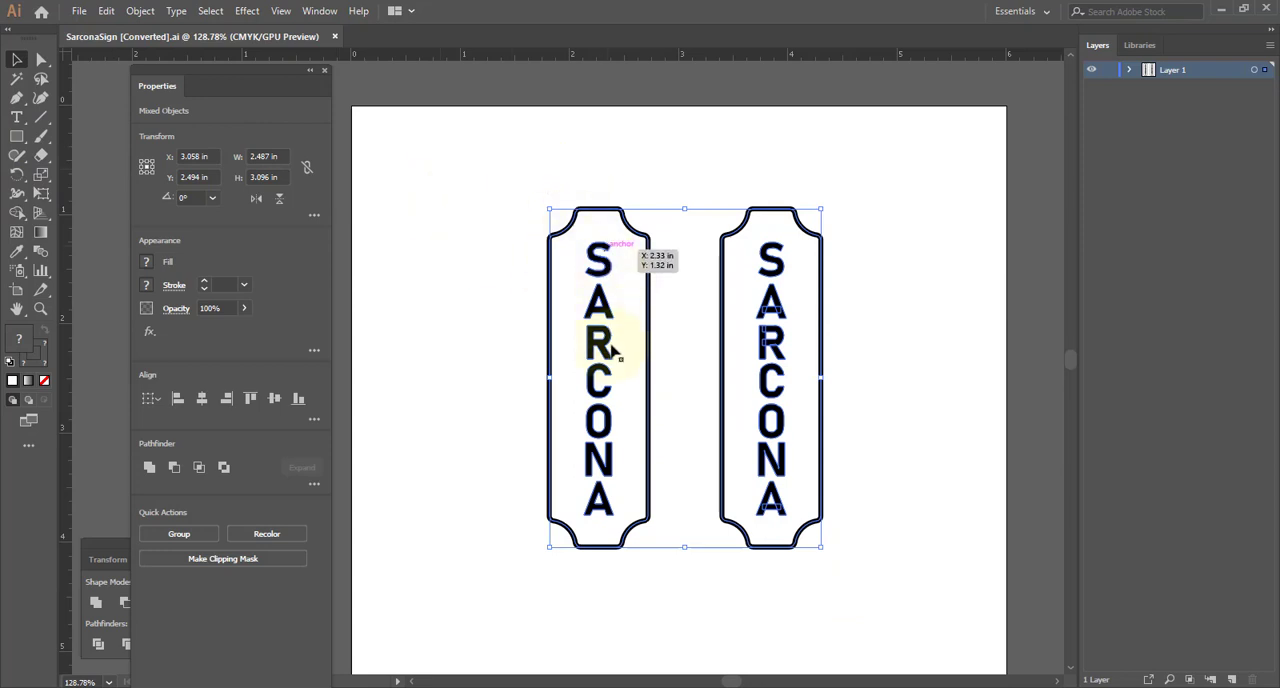
{"action": "left_click", "coordinate": [458, 302]}
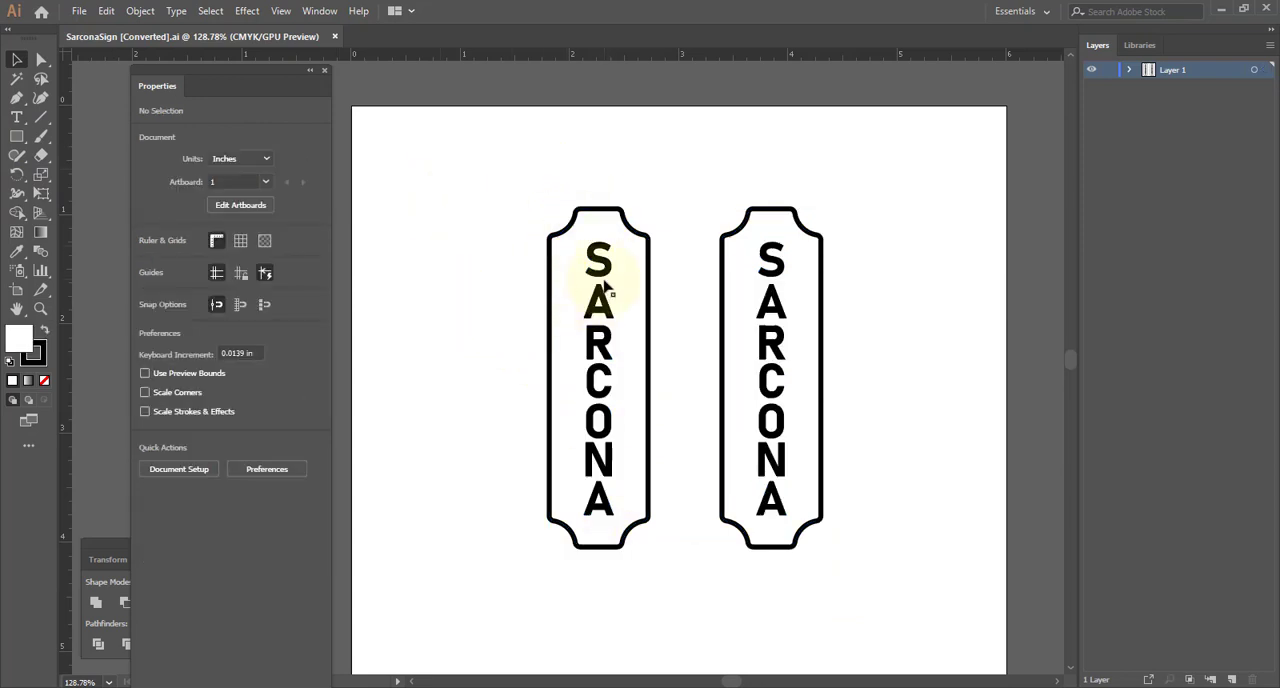
- Examine the first sign's lettering and border up close, and locate the Create Outlines command for the selected sign
{"action": "left_click_drag", "start_coordinate": [593, 283], "coordinate": [734, 290], "text": "ctrl"}
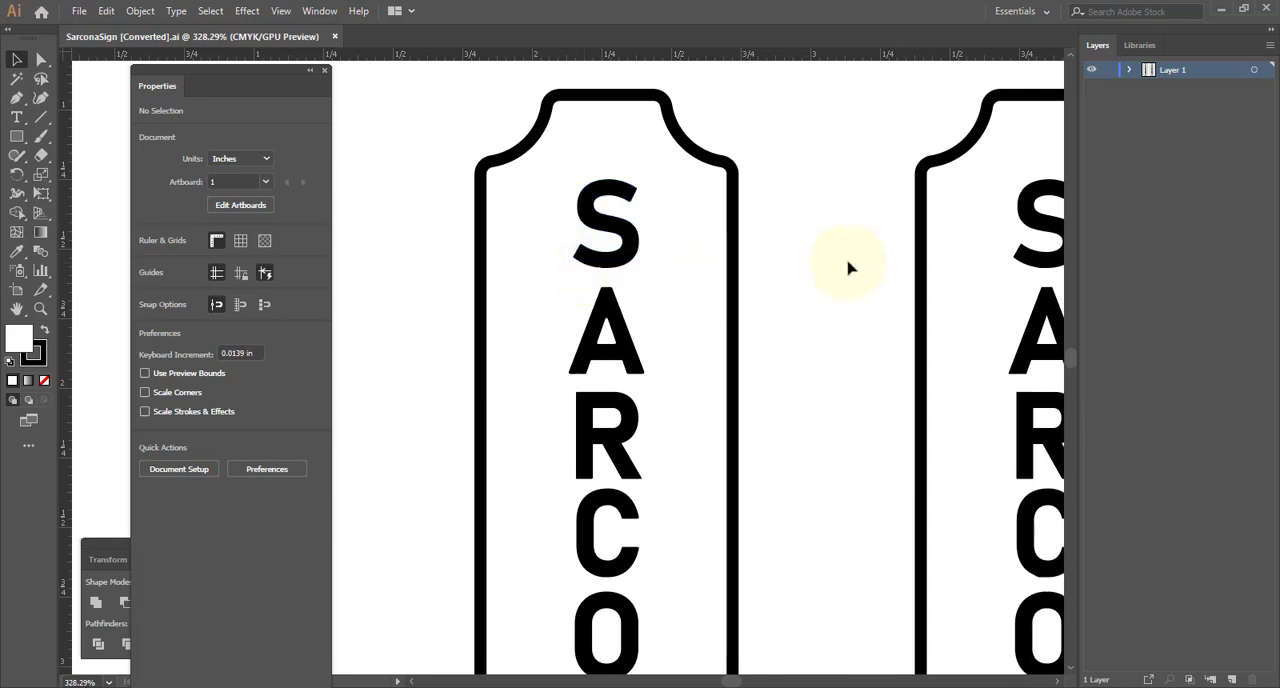
{"action": "left_click_drag", "start_coordinate": [796, 206], "coordinate": [841, 308]}
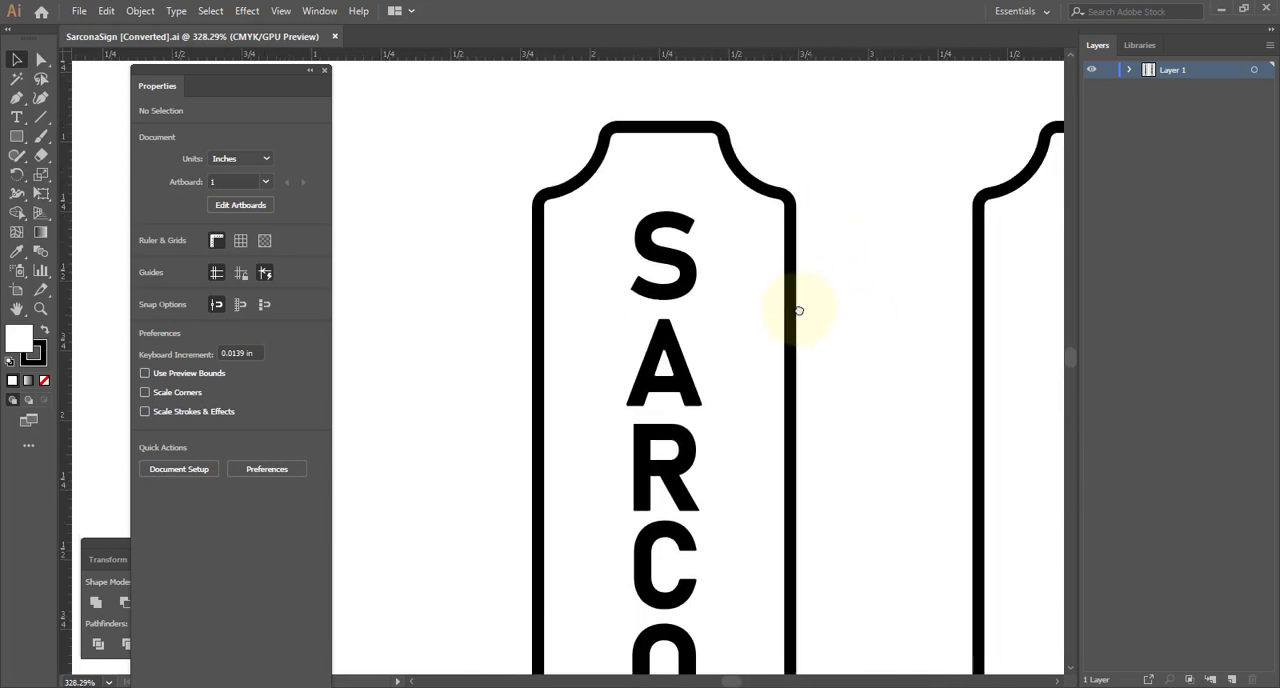
{"action": "left_click", "coordinate": [727, 326], "text": "ctrl"}
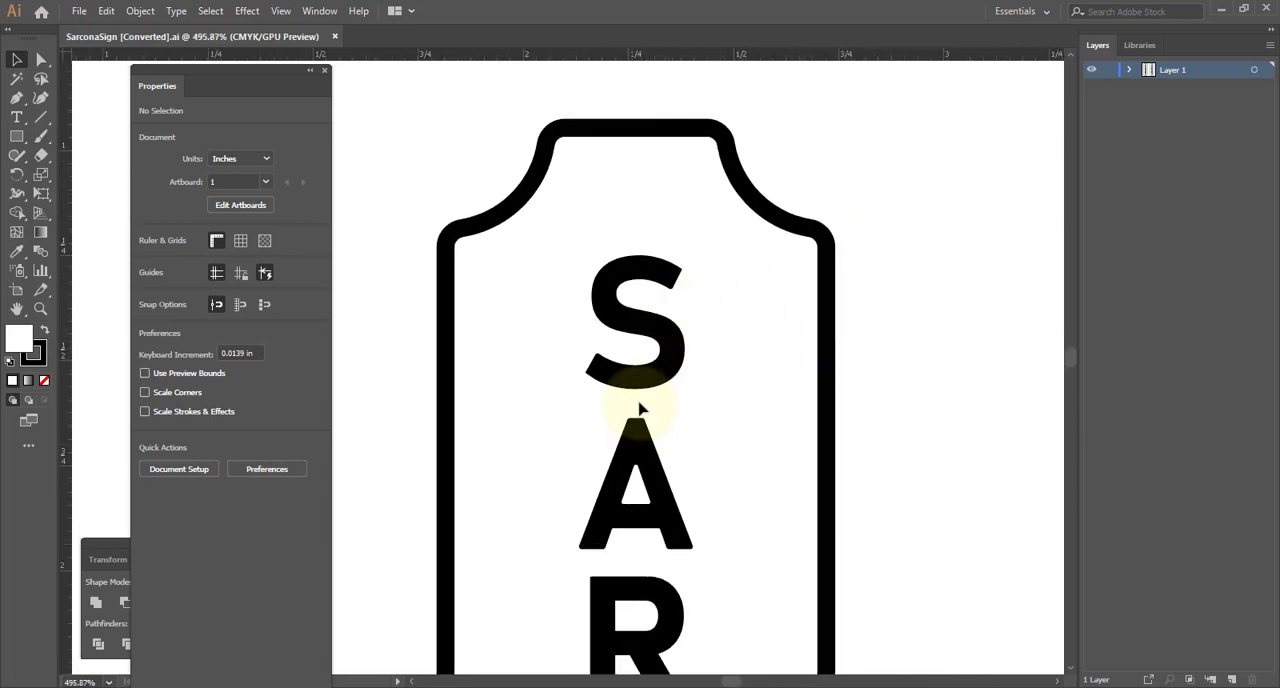
{"action": "left_click_drag", "start_coordinate": [908, 323], "coordinate": [597, 309], "text": "ctrl"}
{"action": "left_click_drag", "start_coordinate": [442, 86], "coordinate": [672, 568]}
{"action": "left_click", "coordinate": [176, 11]}
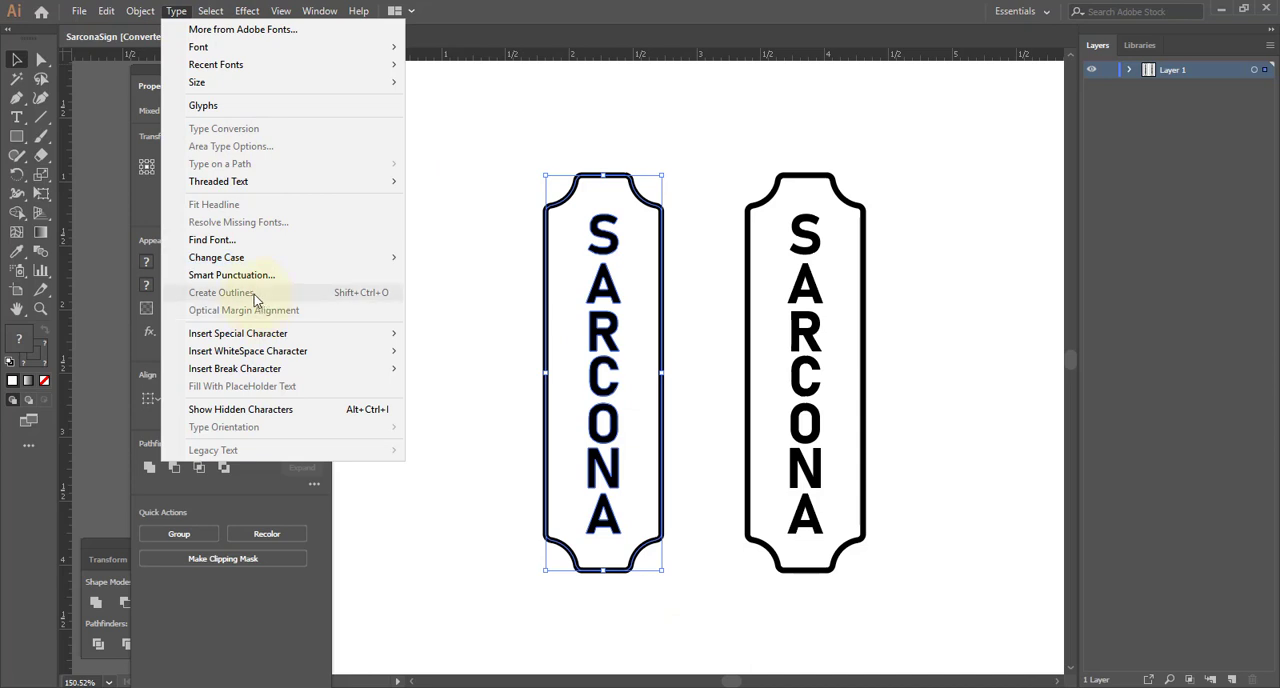
{"action": "left_click", "coordinate": [514, 286]}
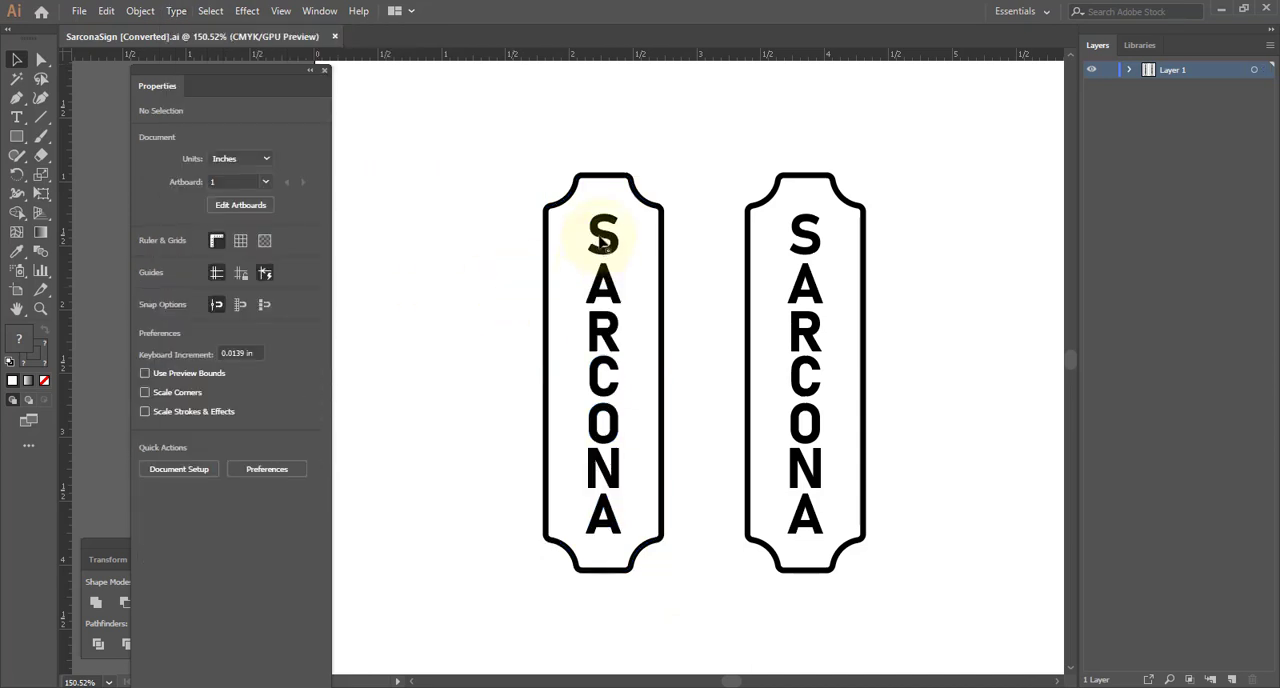
- Select the letter S in the first sign and the lettering group in the second sign to compare their construction
{"action": "left_click_drag", "start_coordinate": [598, 240], "coordinate": [545, 305]}
{"action": "left_click_drag", "start_coordinate": [462, 236], "coordinate": [529, 242]}
{"action": "left_click", "coordinate": [700, 277]}
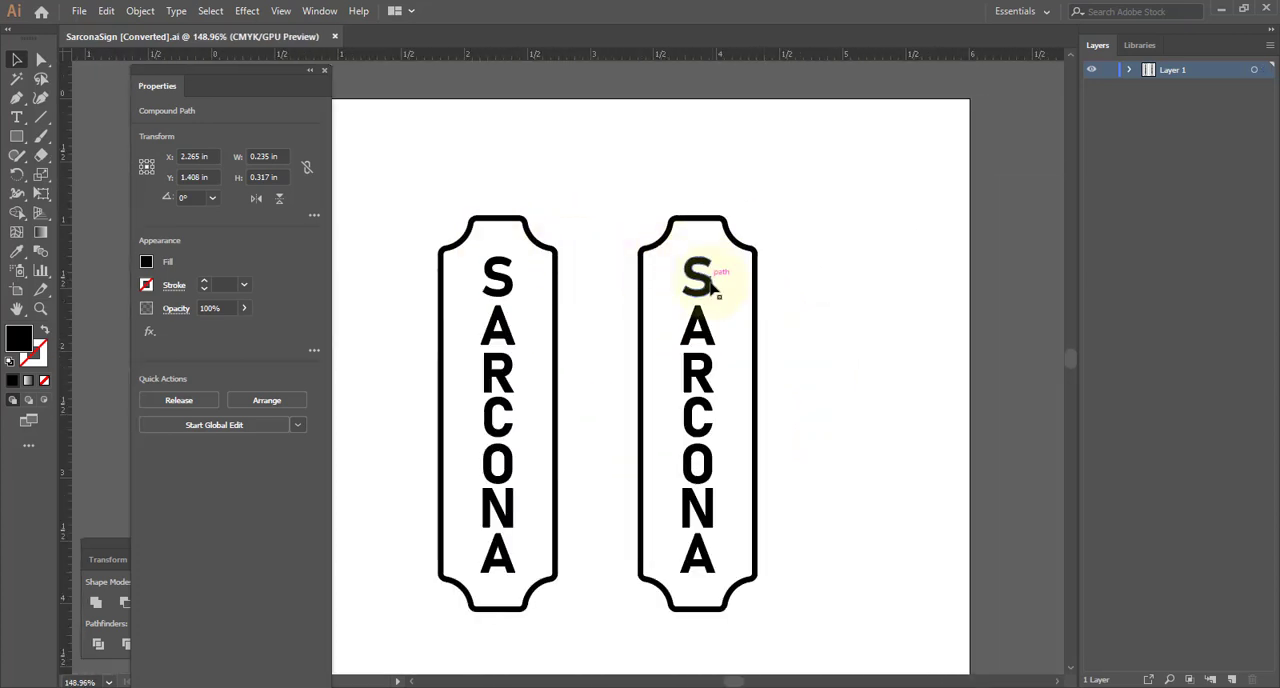
{"action": "mouse_move", "coordinate": [700, 280]}
{"action": "left_mouse_down"}
{"action": "mouse_move", "coordinate": [812, 237]}
{"action": "mouse_move", "coordinate": [700, 290]}
{"action": "left_mouse_up"}
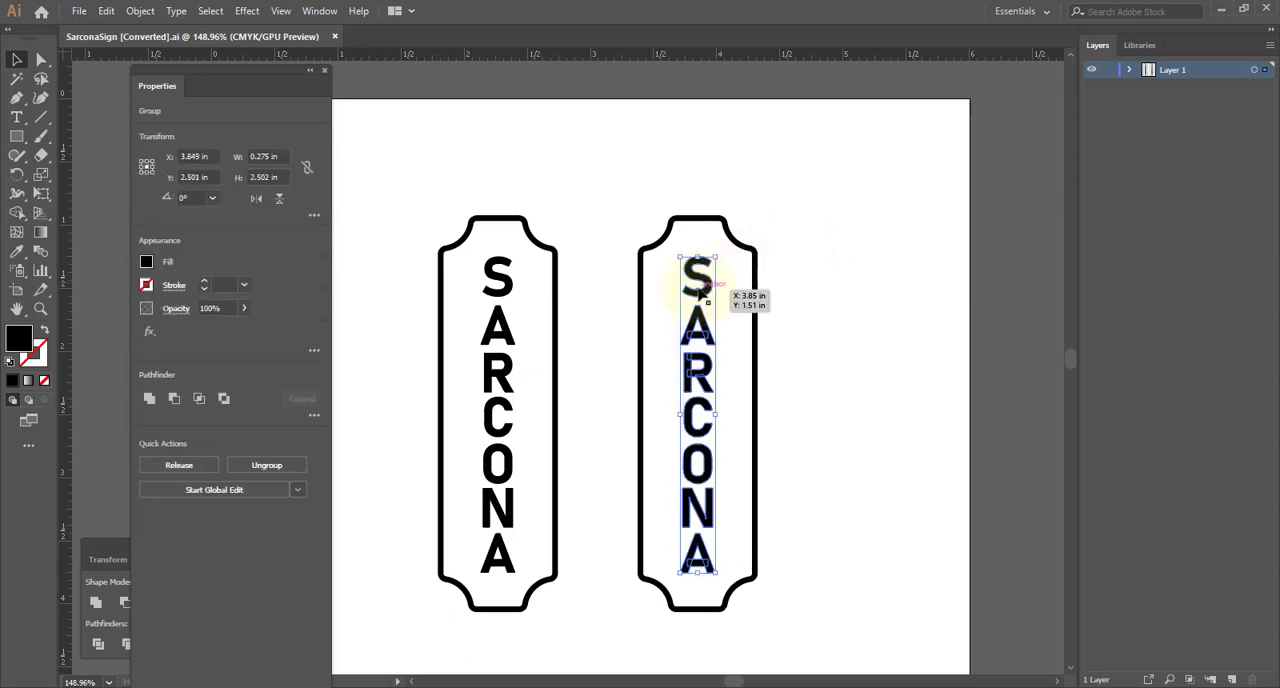
{"action": "double_click", "coordinate": [699, 291]}
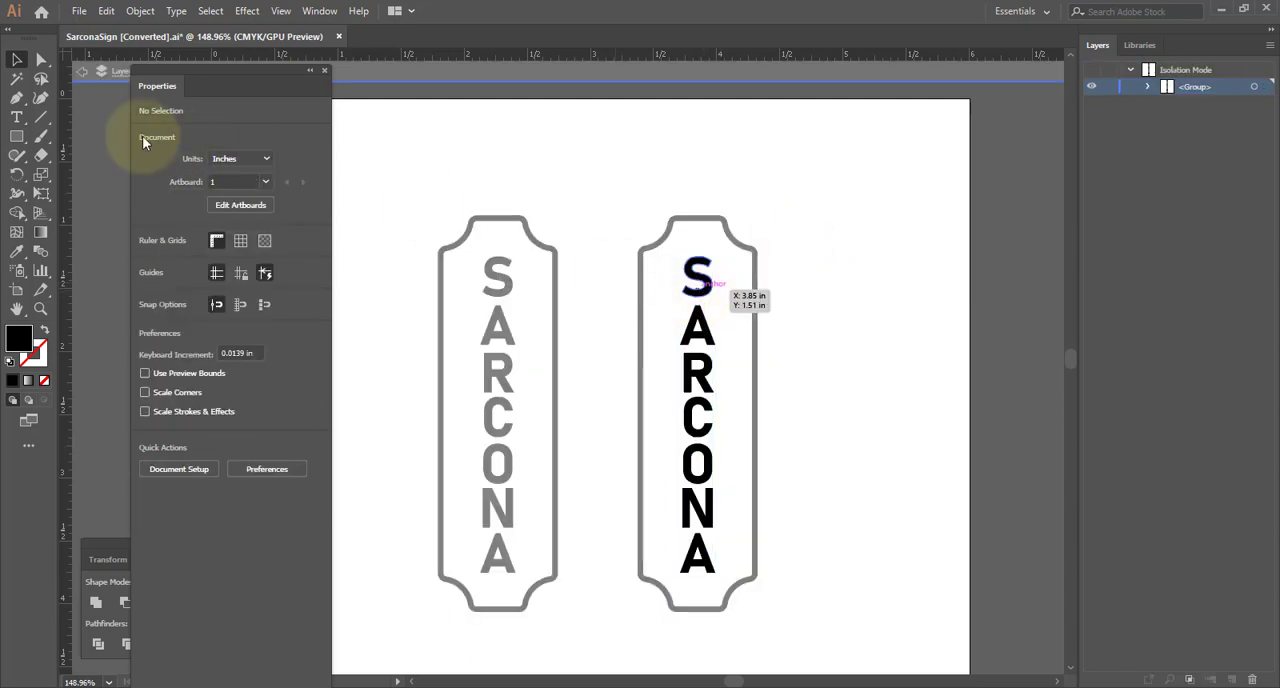
{"action": "left_click", "coordinate": [81, 73]}
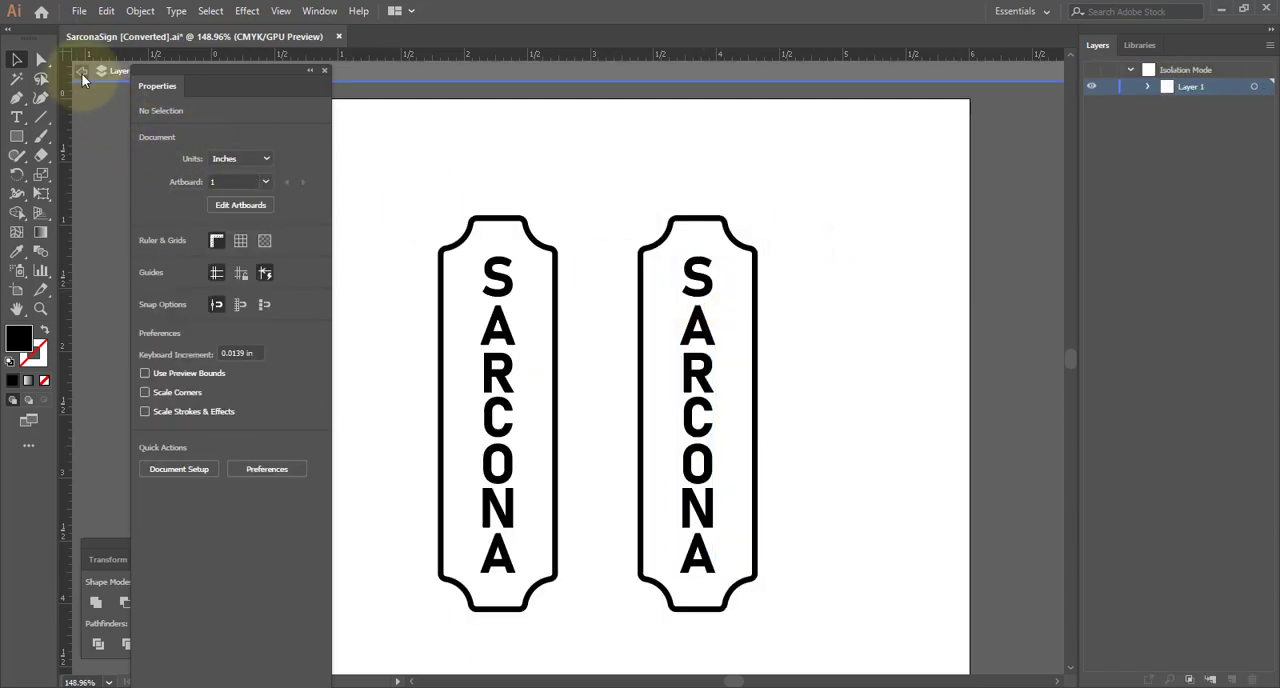
{"action": "key", "text": "t"}
{"action": "left_click", "coordinate": [697, 335]}
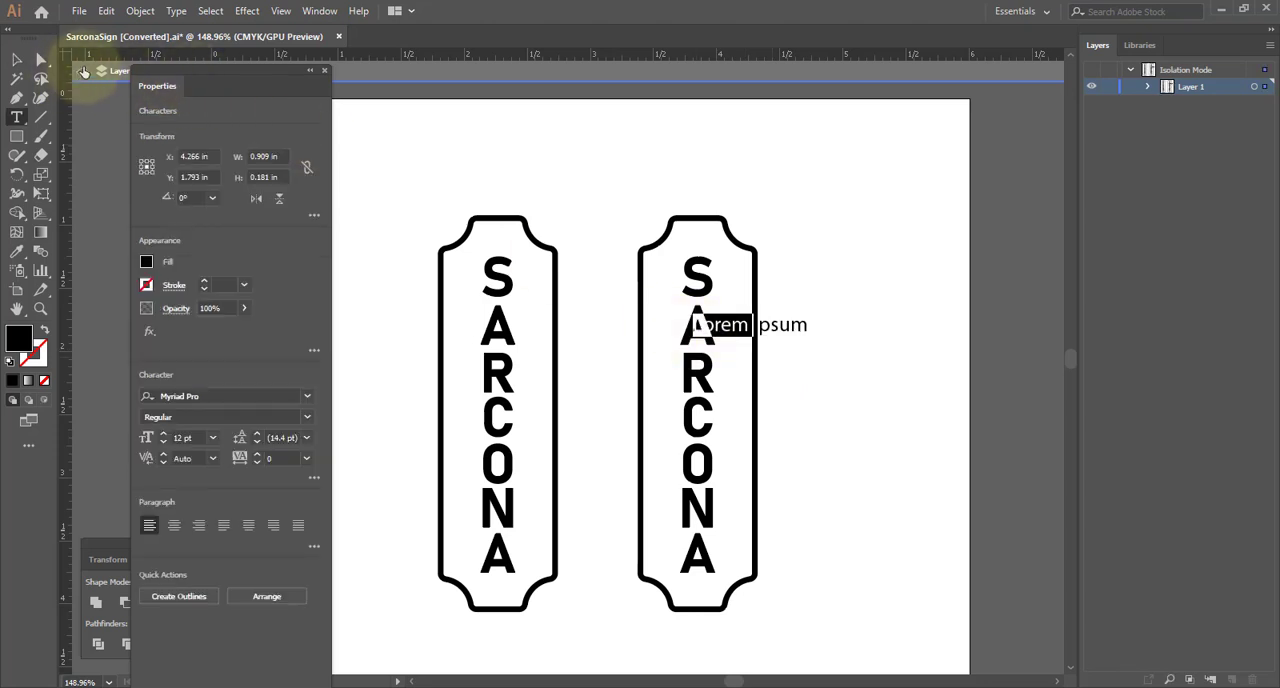
{"action": "left_click", "coordinate": [87, 71]}
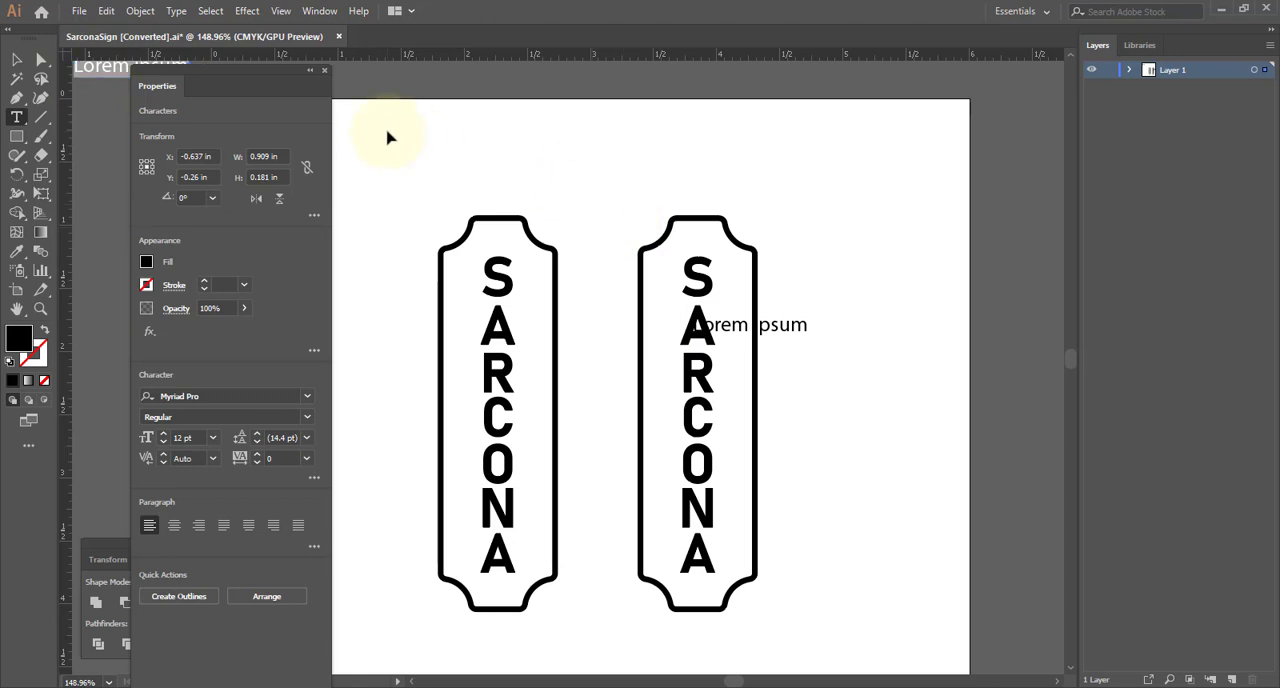
{"action": "key", "text": "ctrl+z"}
{"action": "key", "text": "ctrl+z"}
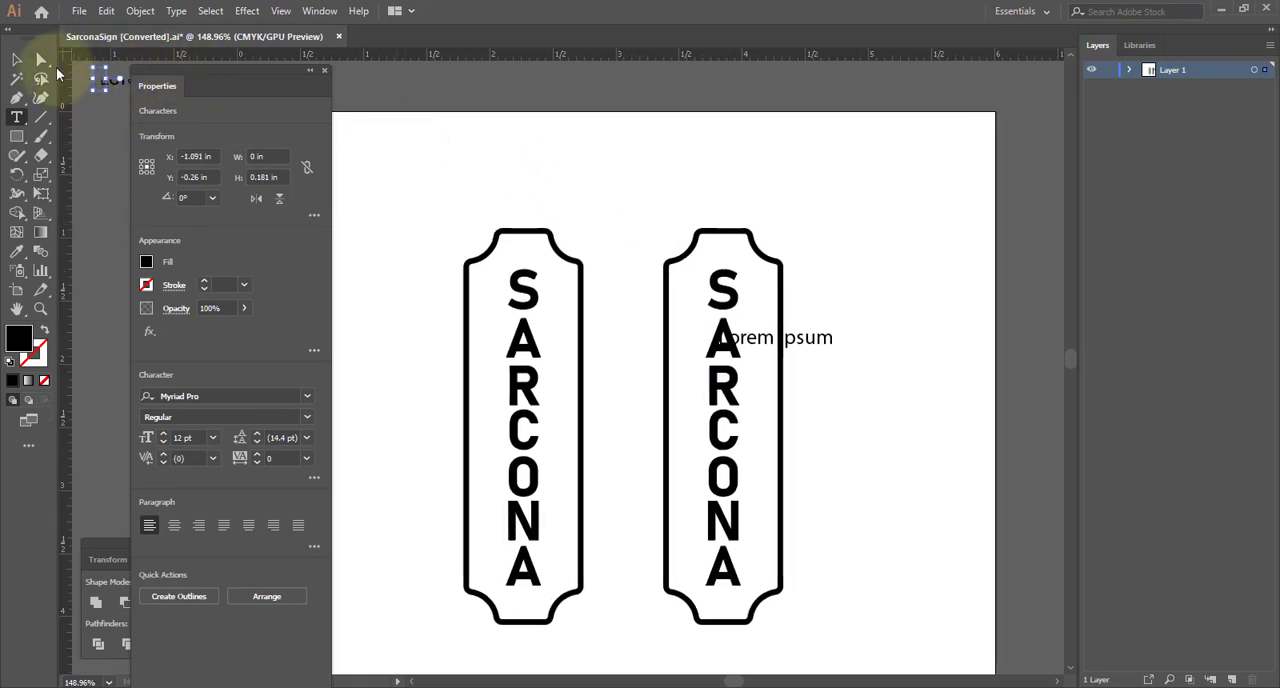
{"action": "left_click", "coordinate": [932, 298]}
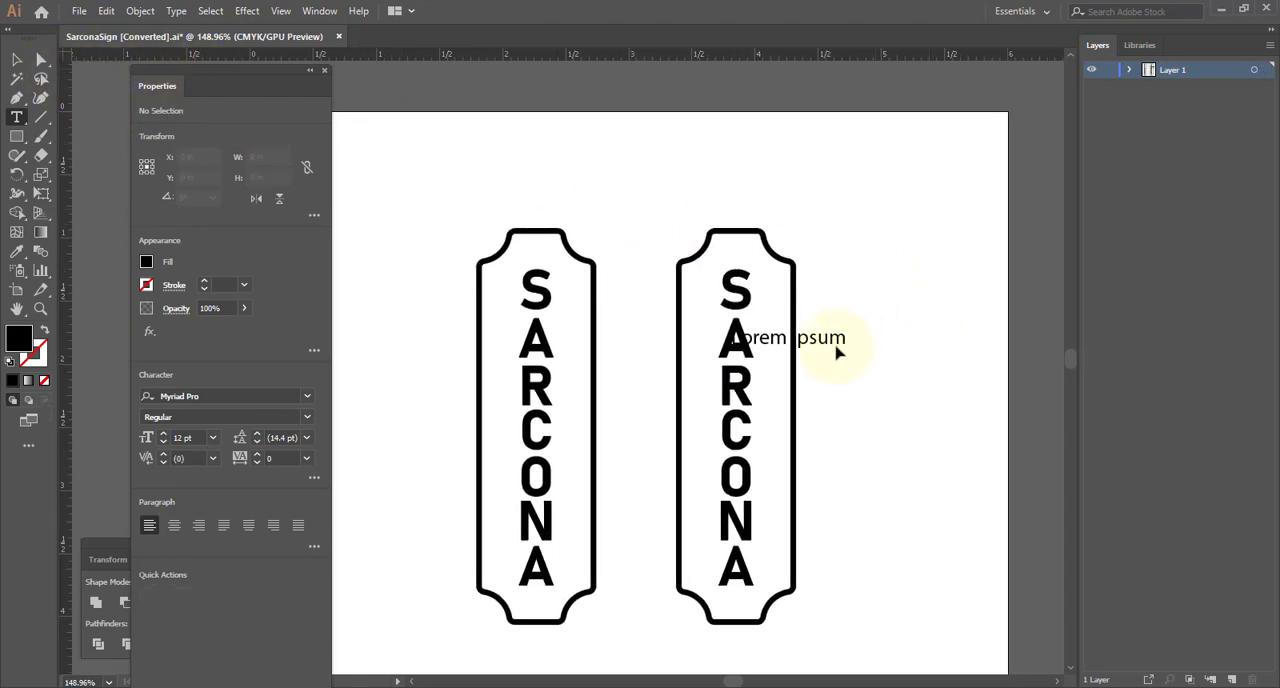
{"action": "key", "text": "ctrl+z"}
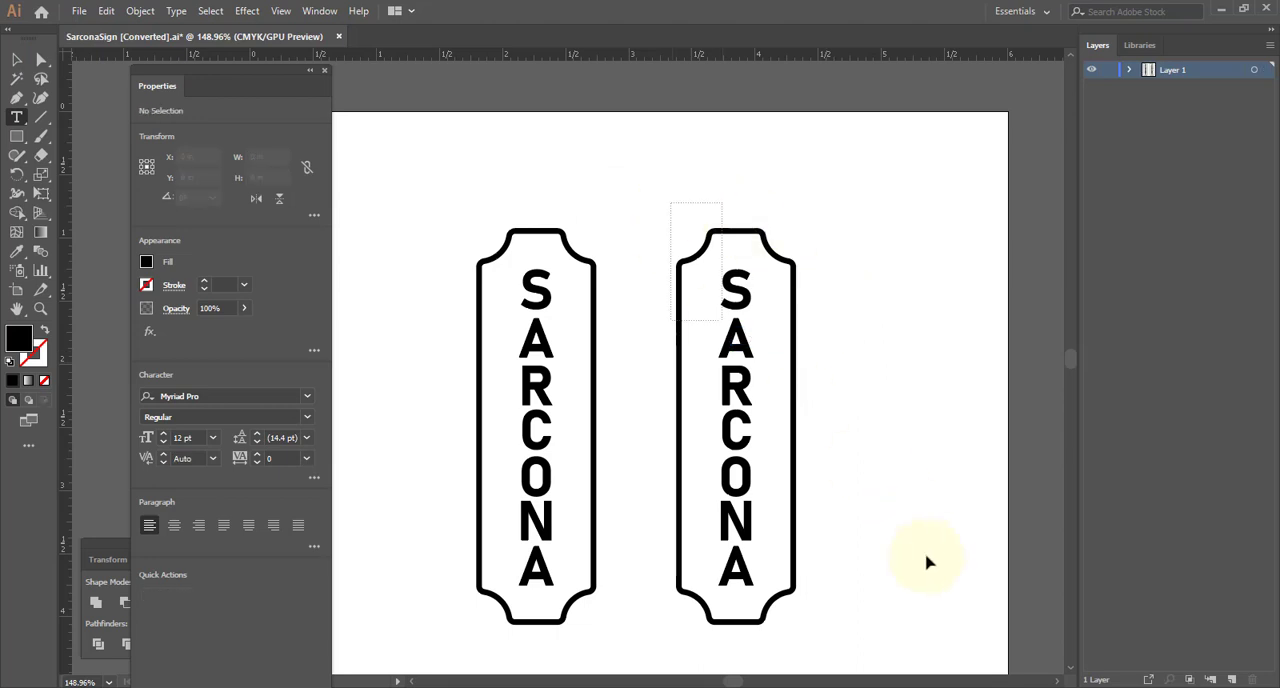
{"action": "left_click_drag", "start_coordinate": [928, 563], "coordinate": [954, 589], "text": "ctrl"}
{"action": "key", "text": "Delete"}
- Add a horizontal point text reading SARCONA in the empty area beside the first sign
{"action": "left_click_drag", "start_coordinate": [529, 362], "coordinate": [811, 337]}
{"action": "left_click_drag", "start_coordinate": [727, 248], "coordinate": [699, 227]}
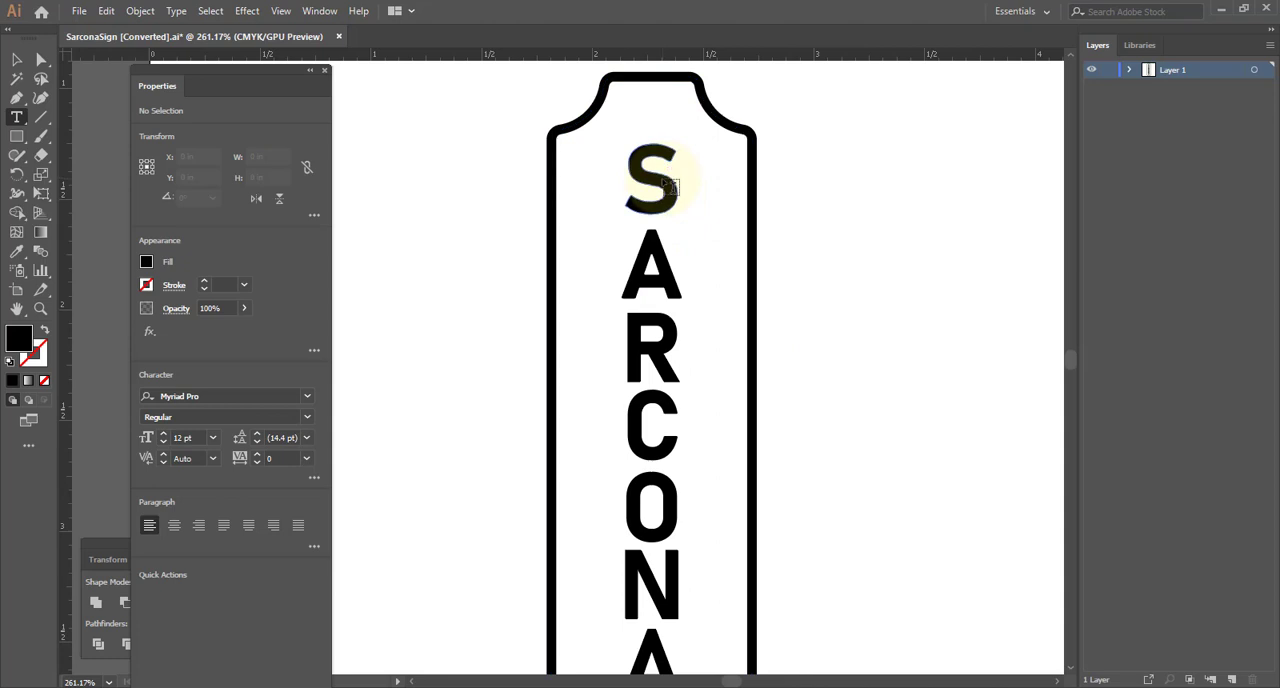
{"action": "left_click", "coordinate": [853, 228]}
{"action": "left_click", "coordinate": [858, 231]}
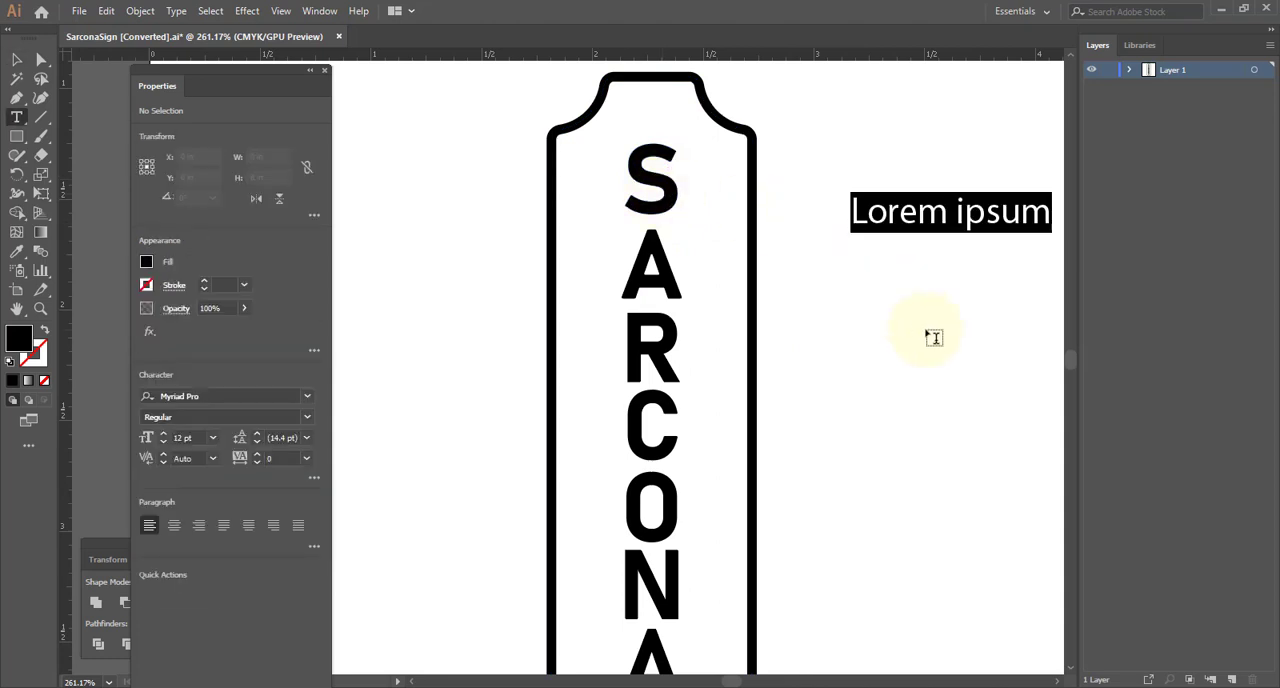
{"action": "type", "text": "S"}
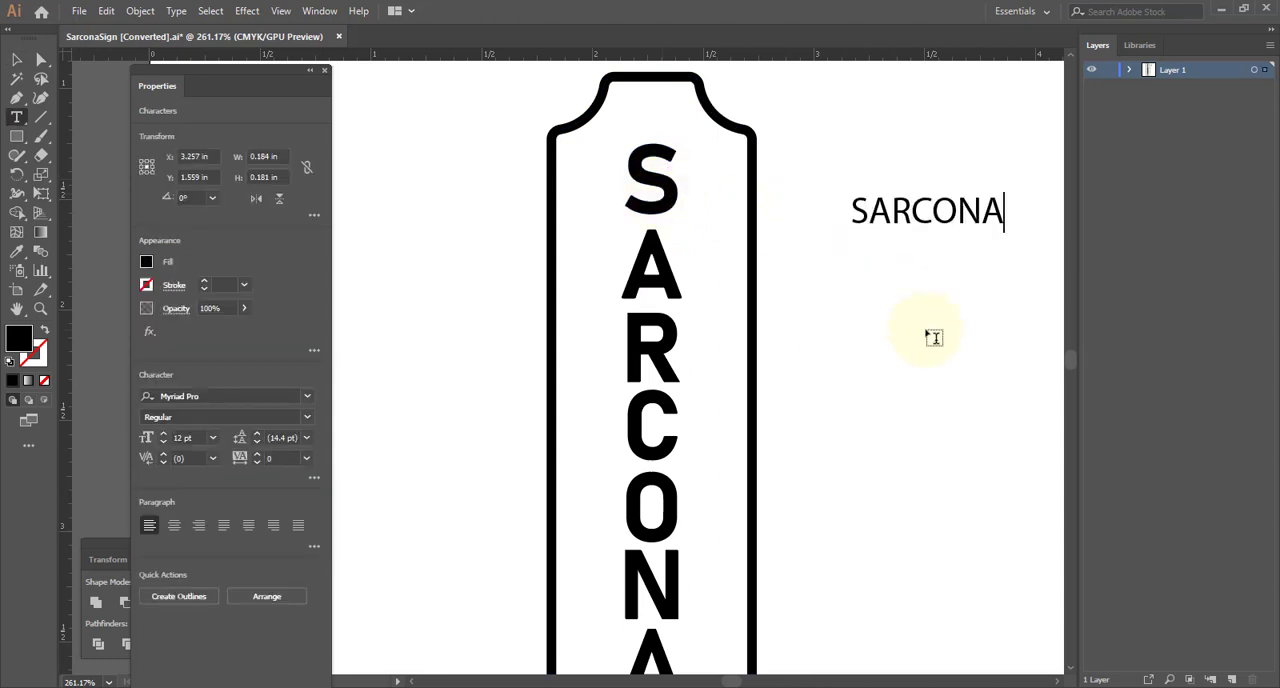
{"action": "type", "text": "ARCONA"}
- Set the font of the whole SARCONA text to Bahnschrift Regular and convert the text to outlines
{"action": "key", "text": "ctrl+a"}
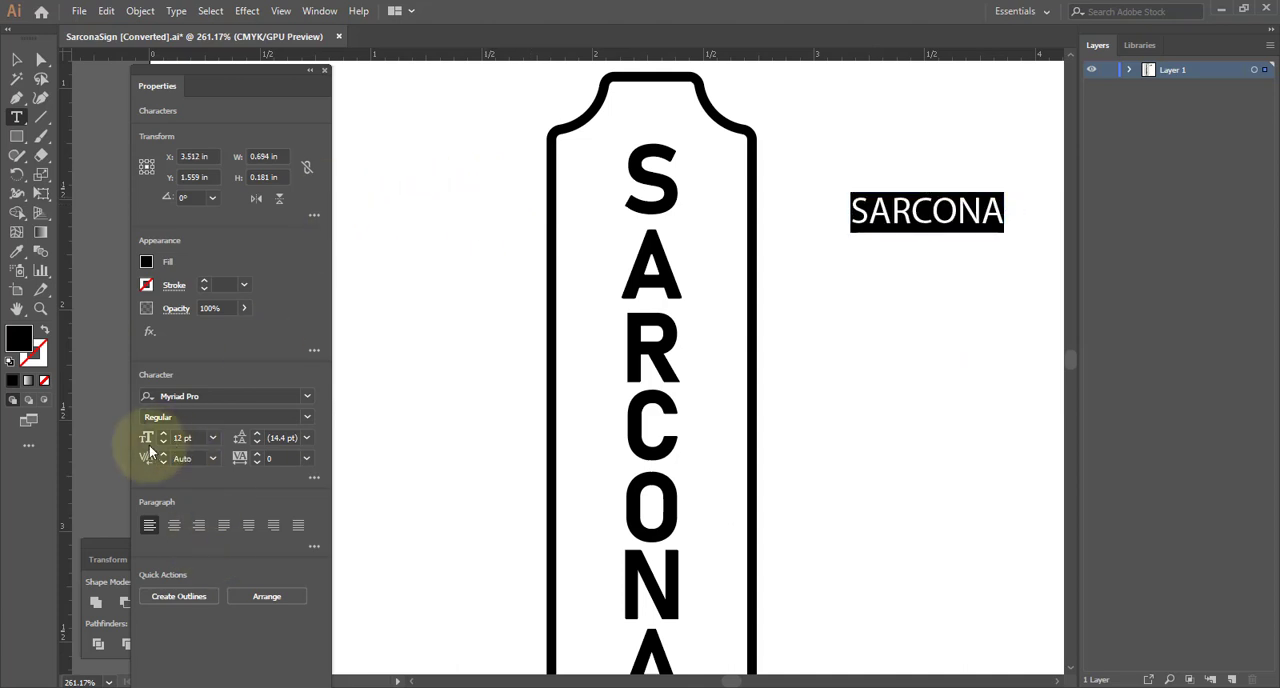
{"action": "left_click", "coordinate": [306, 397]}
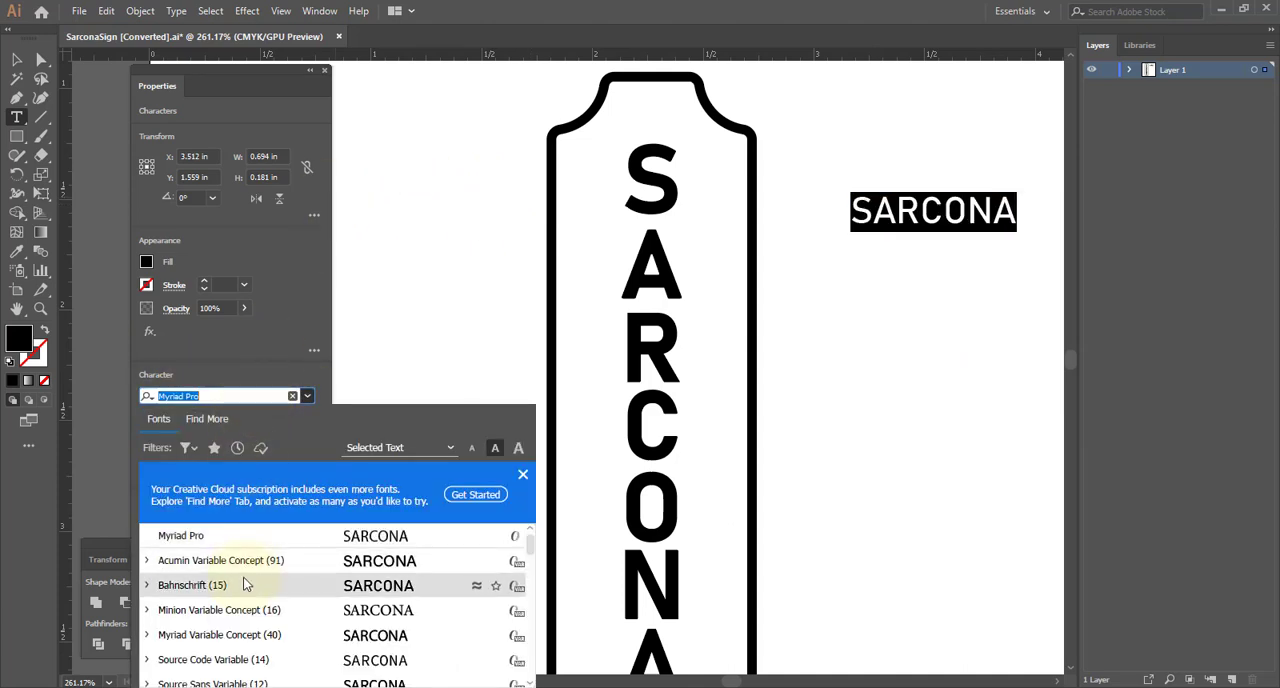
{"action": "left_click", "coordinate": [240, 503]}
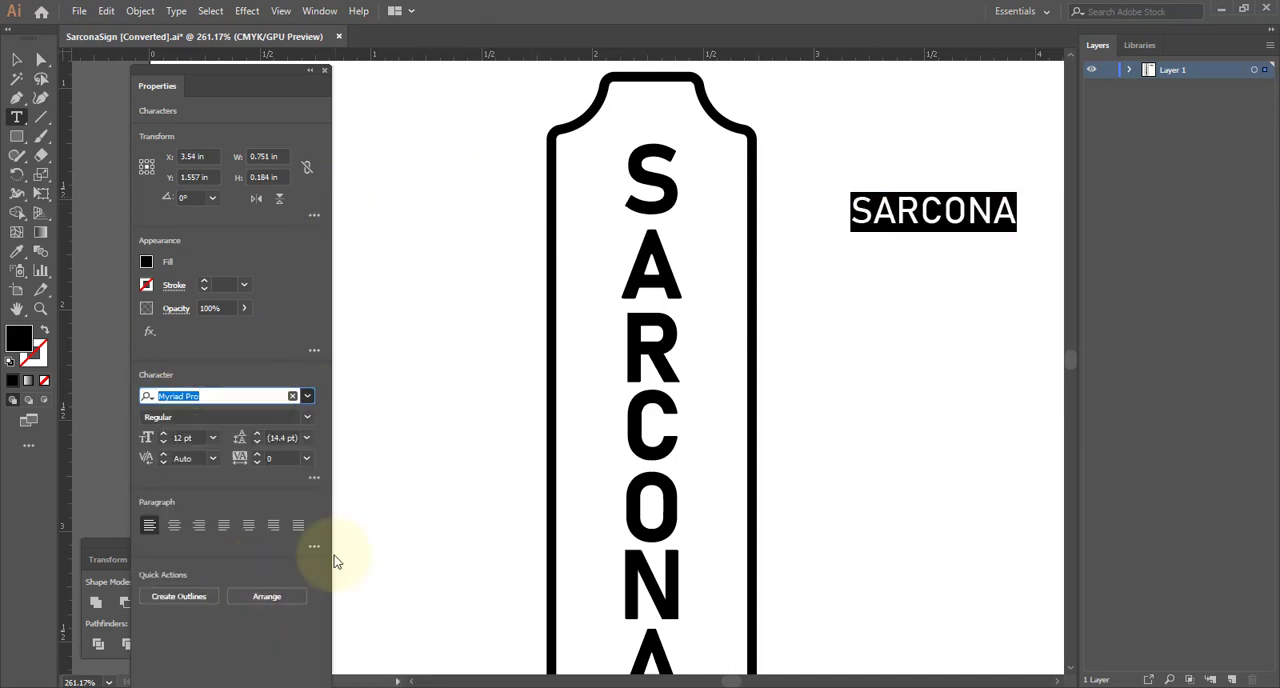
{"action": "left_click", "coordinate": [16, 59]}
{"action": "left_click", "coordinate": [168, 13]}
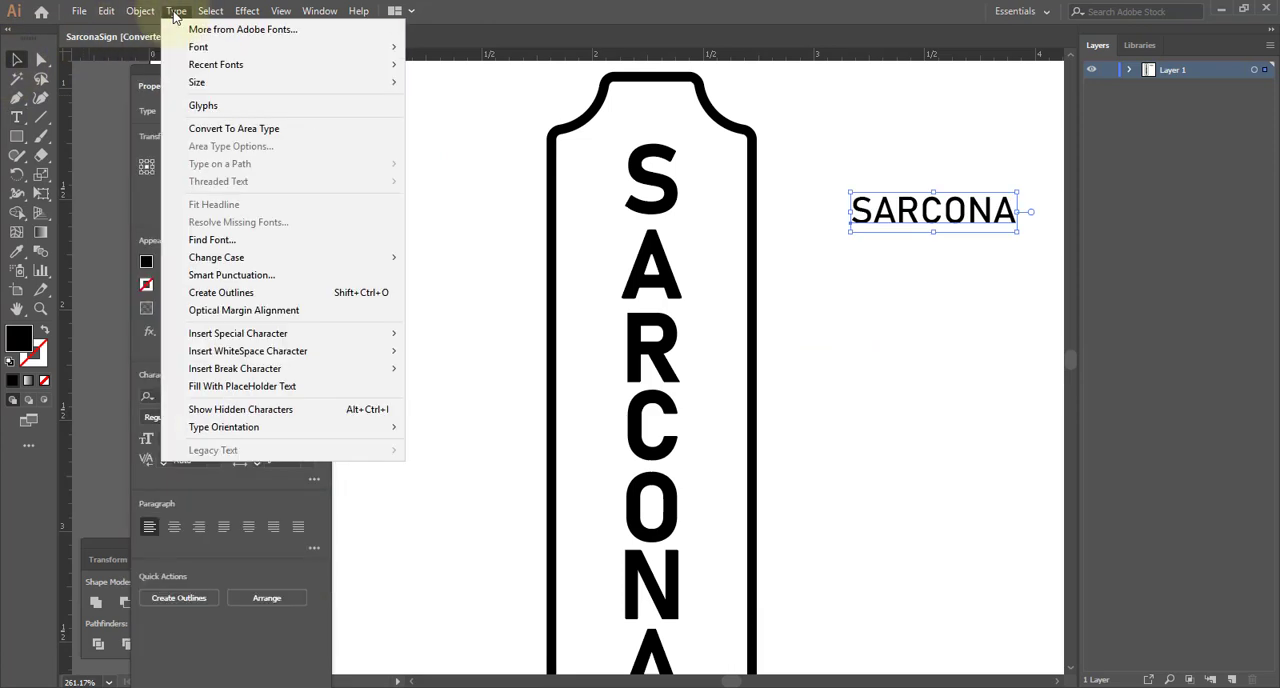
{"action": "left_click", "coordinate": [232, 288]}
- Try to pull the crossbar of the first A out of the outlined lettering with direct selection, undoing each move
{"action": "left_click_drag", "start_coordinate": [817, 184], "coordinate": [1072, 303], "text": "ctrl"}
{"action": "left_click_drag", "start_coordinate": [828, 297], "coordinate": [443, 345]}
{"action": "left_click_drag", "start_coordinate": [574, 331], "coordinate": [935, 345], "text": "ctrl"}
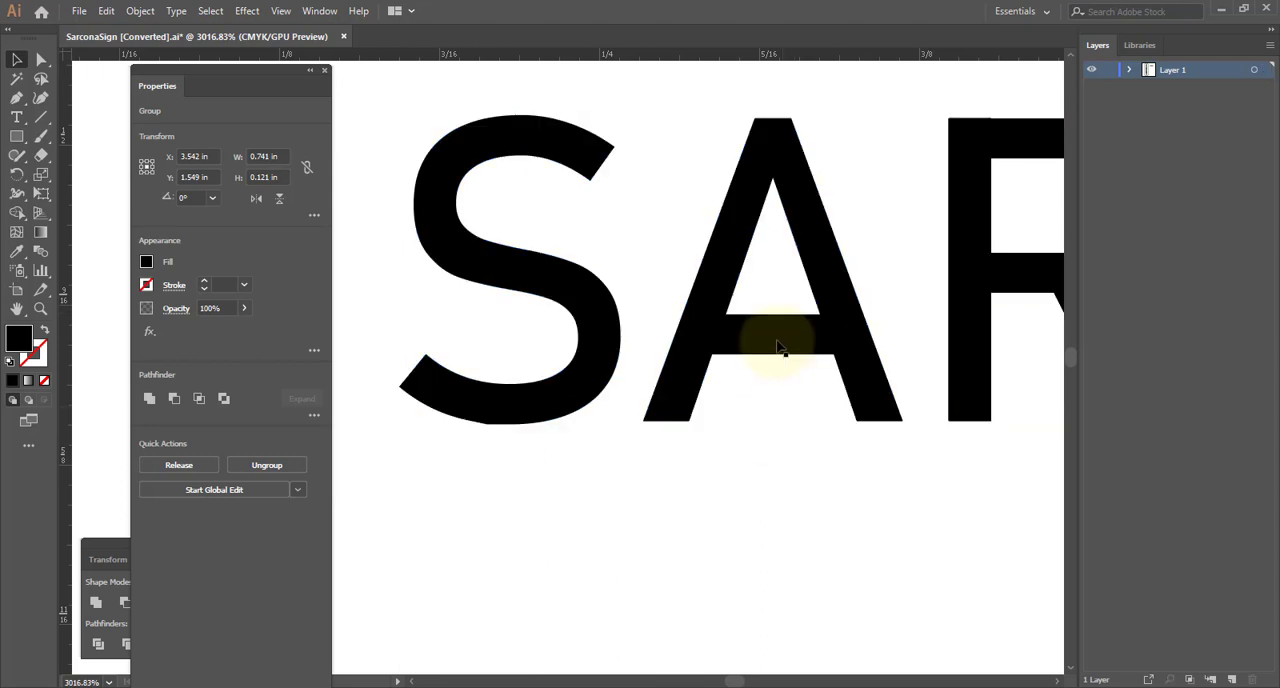
{"action": "key", "text": "a"}
{"action": "left_click", "coordinate": [772, 408]}
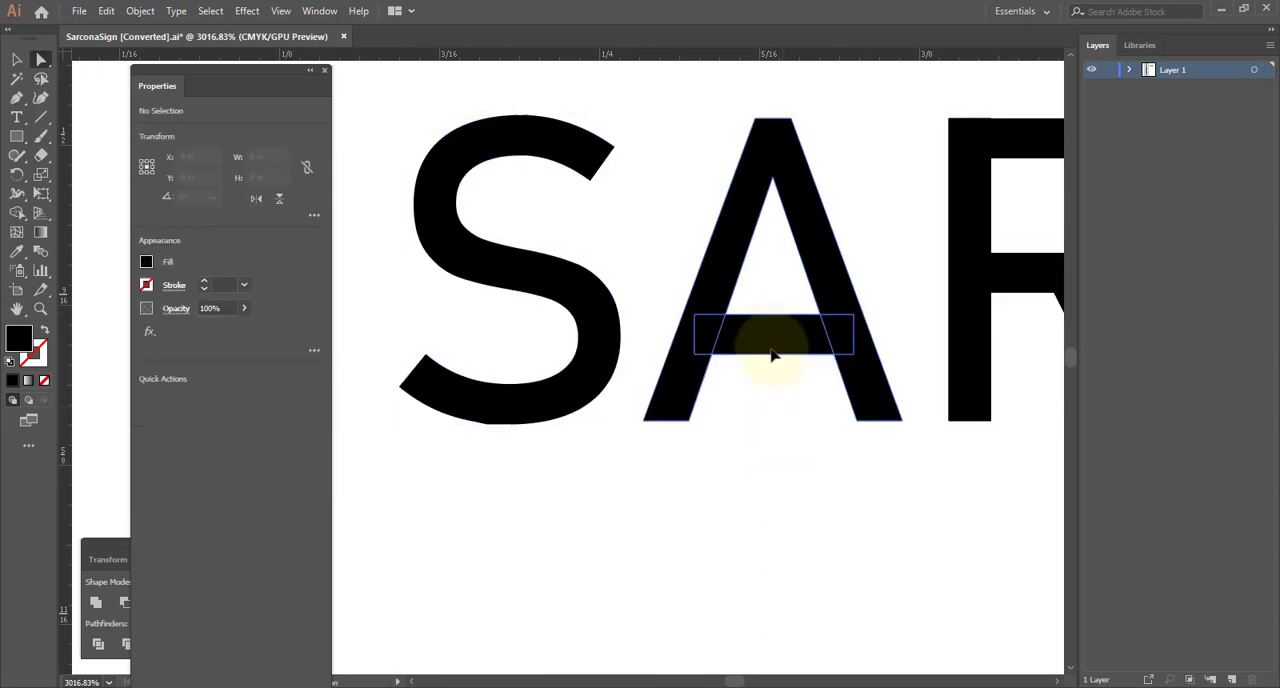
{"action": "left_click_drag", "start_coordinate": [773, 341], "coordinate": [776, 538]}
{"action": "key", "text": "ctrl+z"}
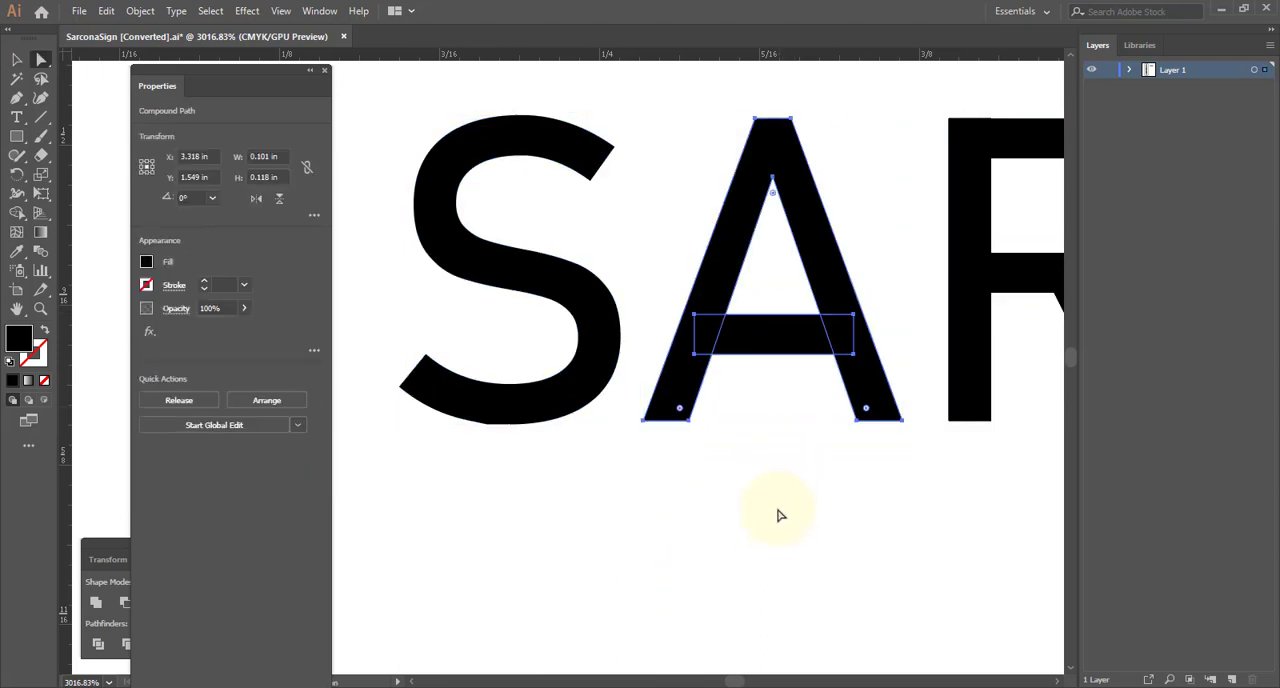
{"action": "left_click_drag", "start_coordinate": [771, 343], "coordinate": [814, 557]}
{"action": "key", "text": "ctrl+z"}
{"action": "left_click", "coordinate": [788, 513]}
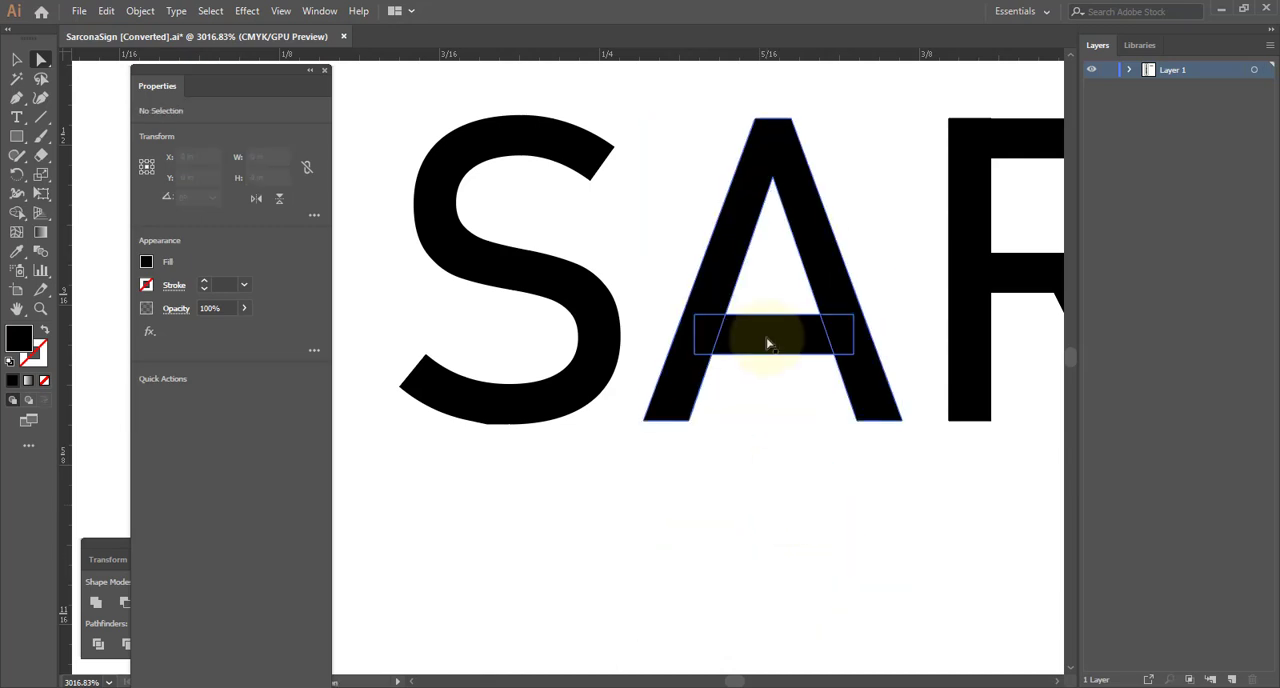
- Ungroup the outlined SARCONA lettering and select the first A on its own
{"action": "left_click", "coordinate": [767, 342]}
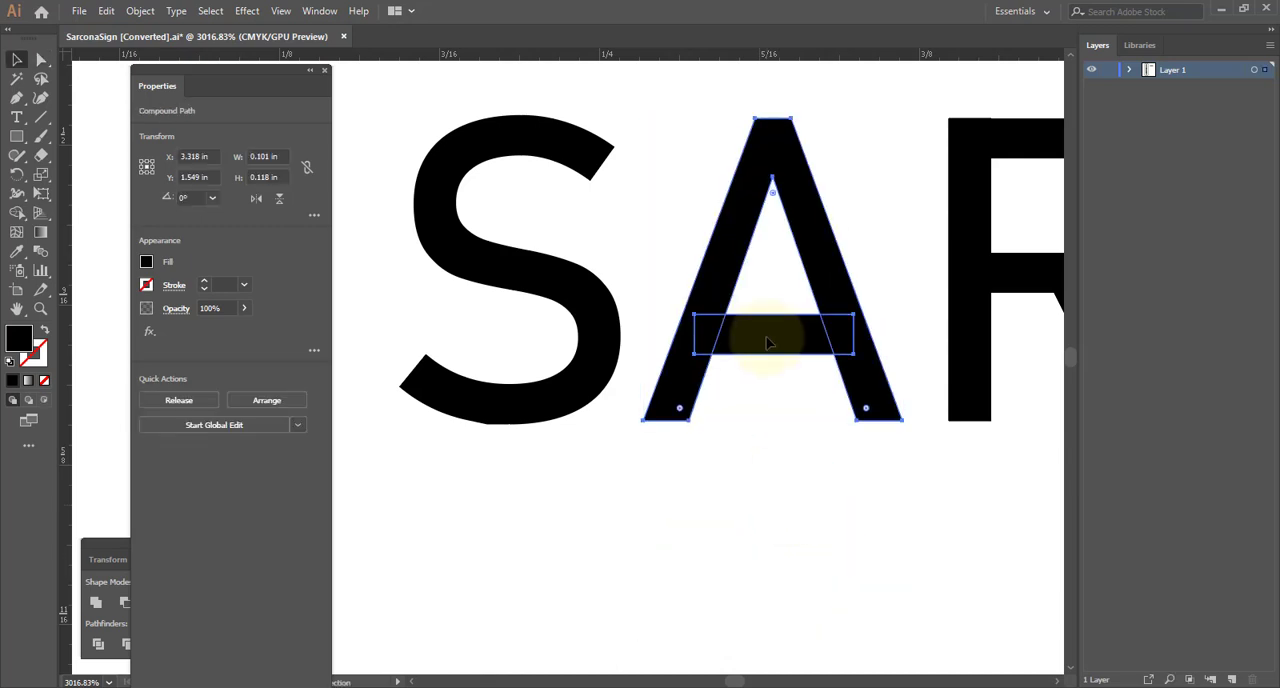
{"action": "left_click", "coordinate": [767, 342]}
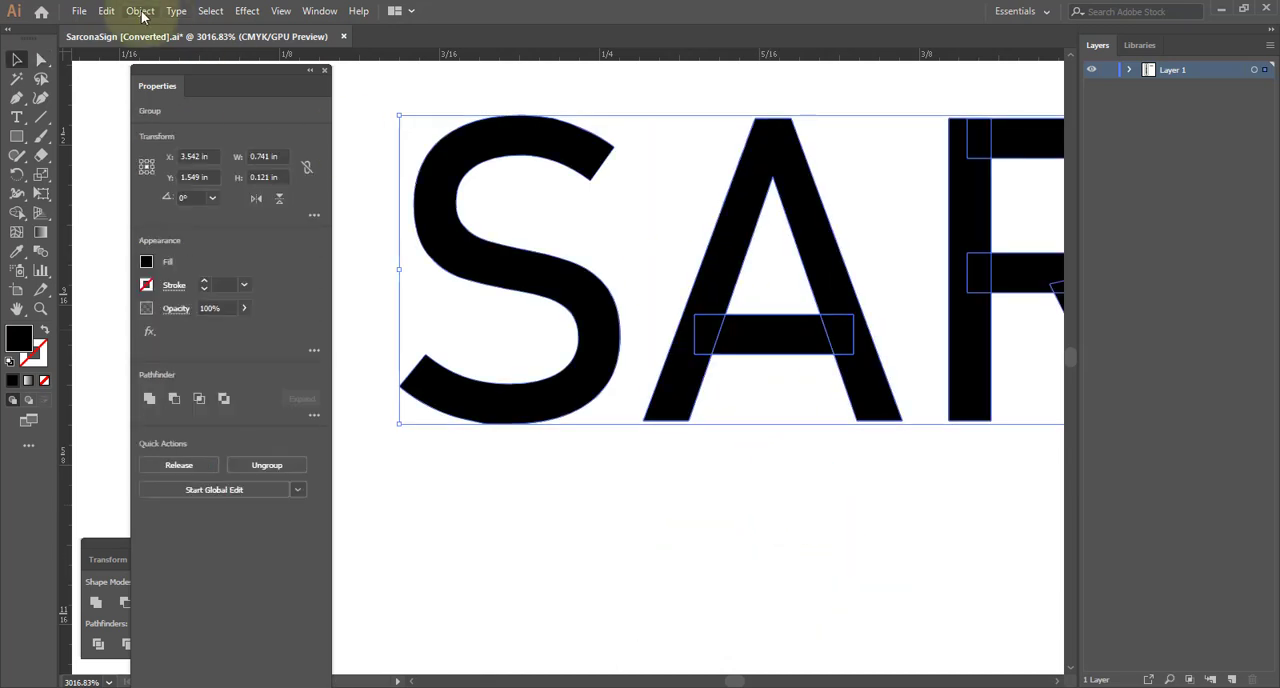
{"action": "left_click", "coordinate": [141, 12]}
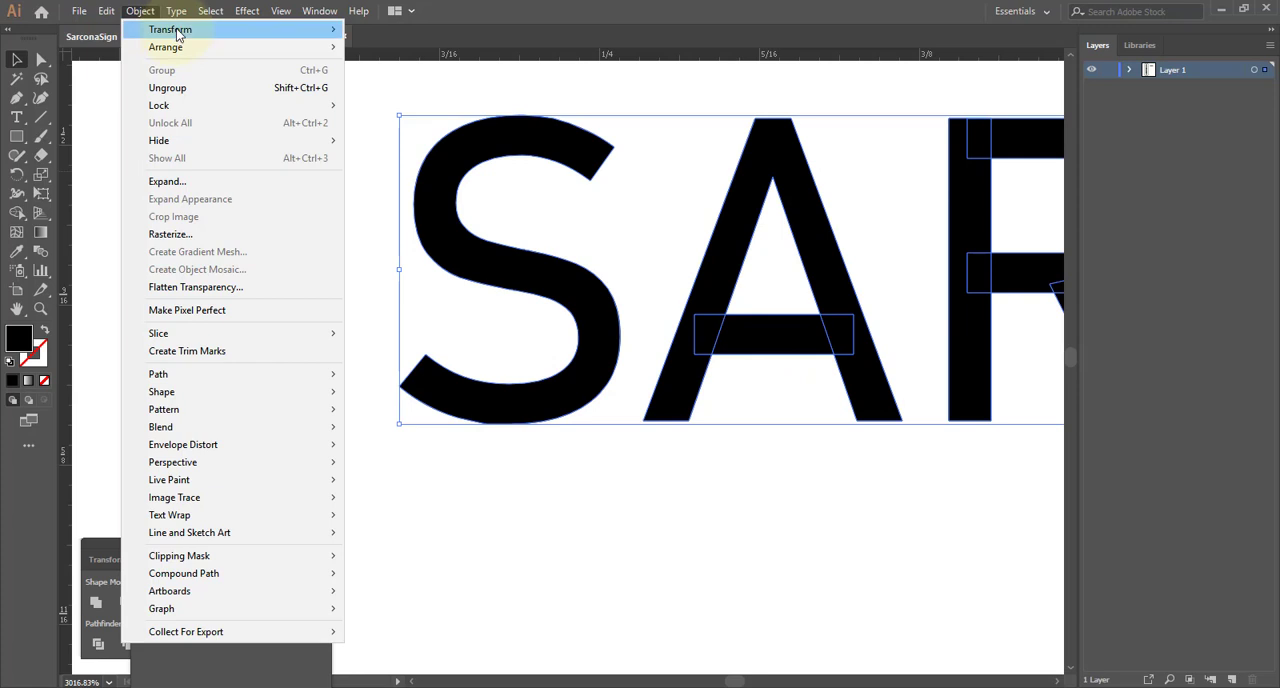
{"action": "left_click", "coordinate": [166, 88]}
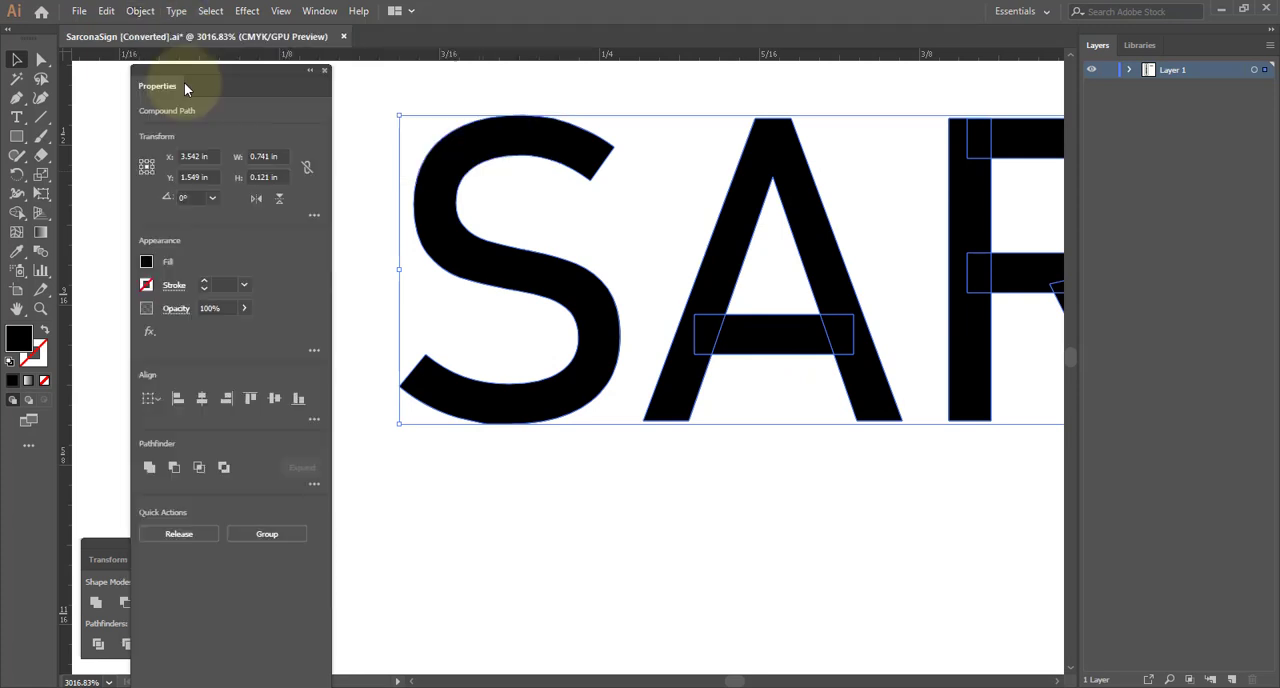
{"action": "left_click", "coordinate": [762, 320]}
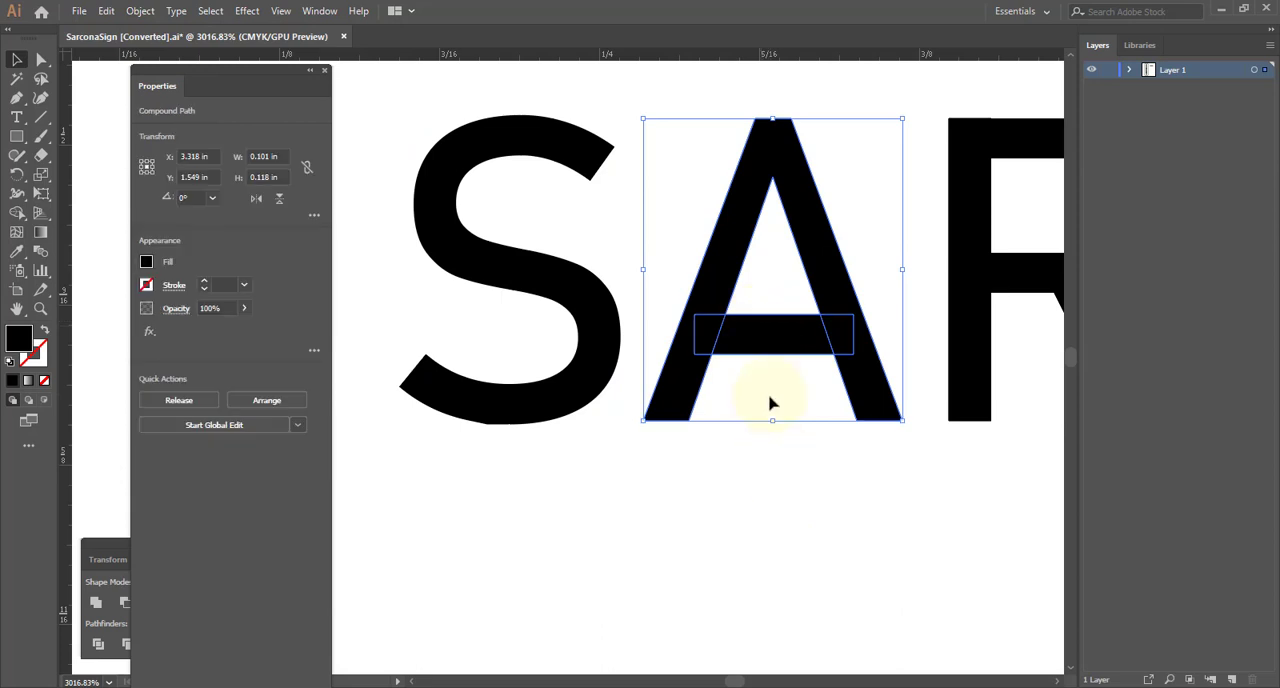
- Try again to select and move only the crossbar of the ungrouped A, undo the move, and deselect the letter
{"action": "left_click", "coordinate": [785, 470]}
{"action": "left_click", "coordinate": [766, 337]}
{"action": "key", "text": "a"}
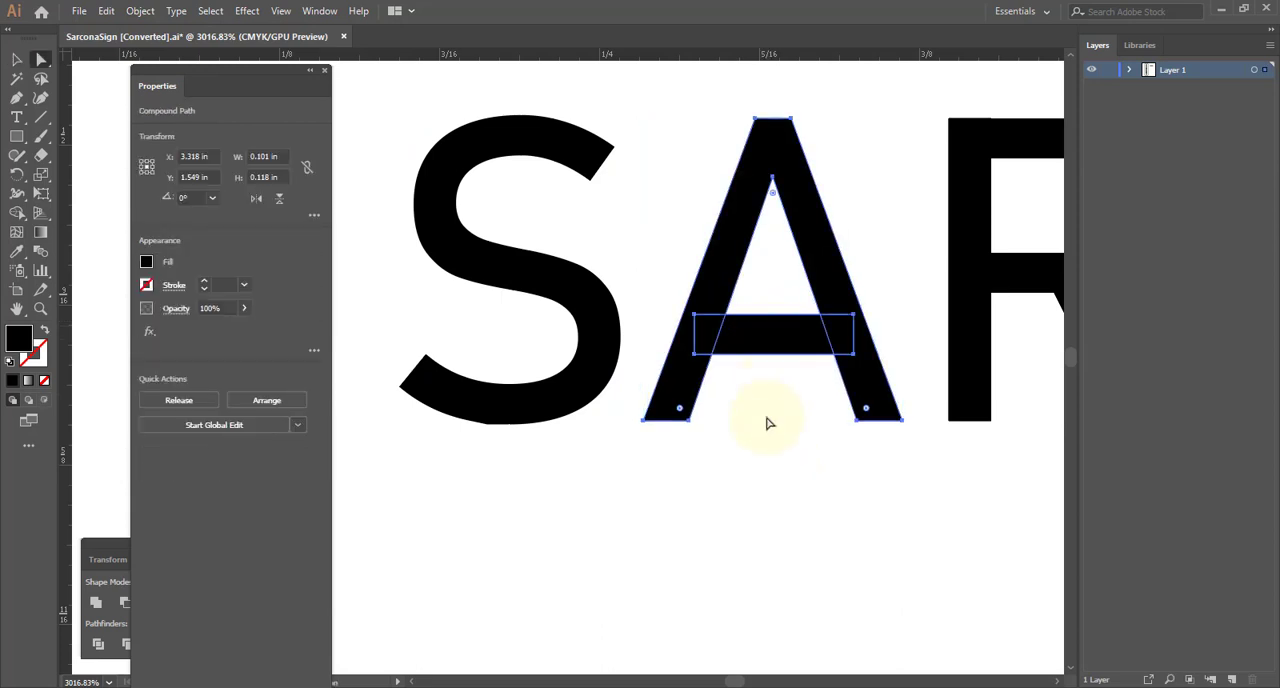
{"action": "left_click", "coordinate": [778, 462]}
{"action": "left_click", "coordinate": [776, 352]}
{"action": "left_click", "coordinate": [140, 11]}
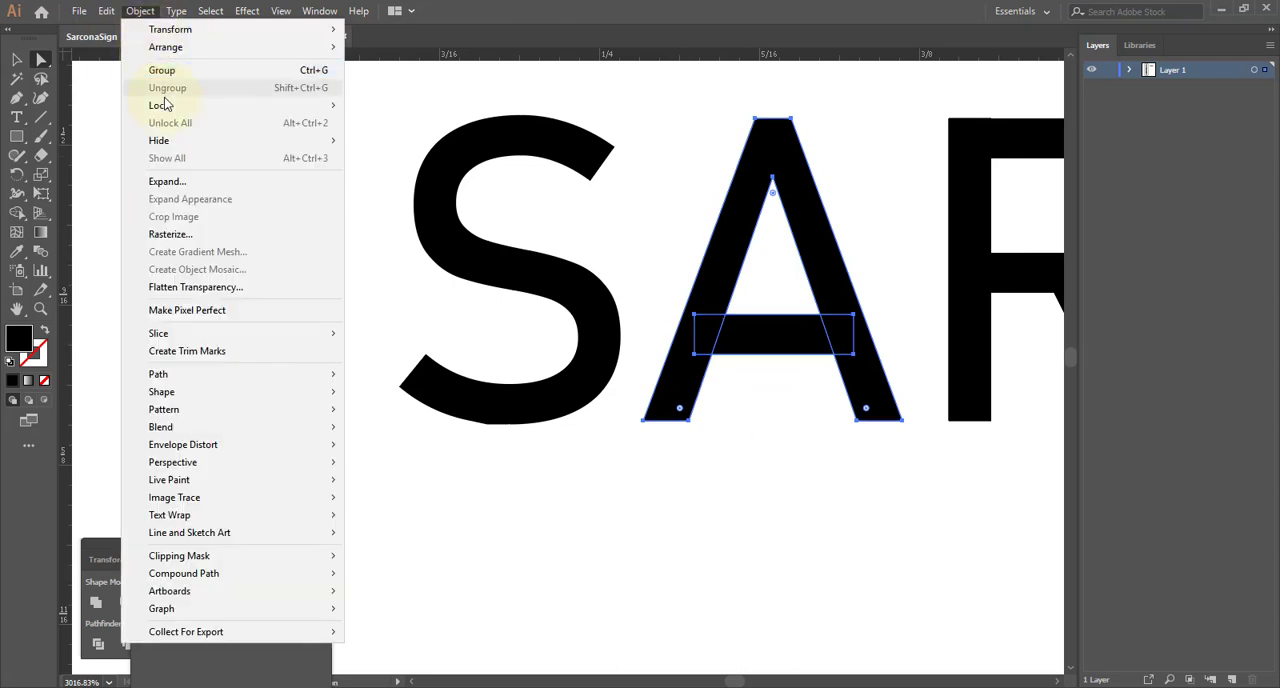
{"action": "left_click_drag", "start_coordinate": [773, 339], "coordinate": [773, 438]}
{"action": "key", "text": "ctrl+z"}
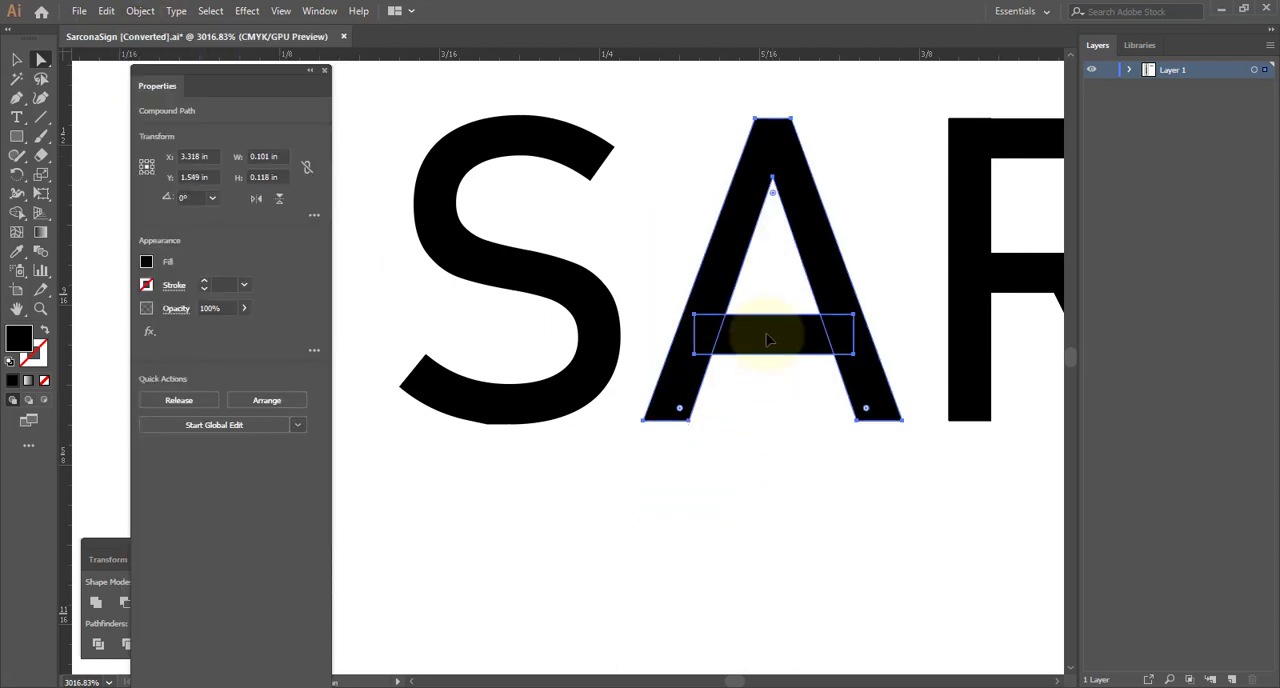
{"action": "key", "text": "v"}
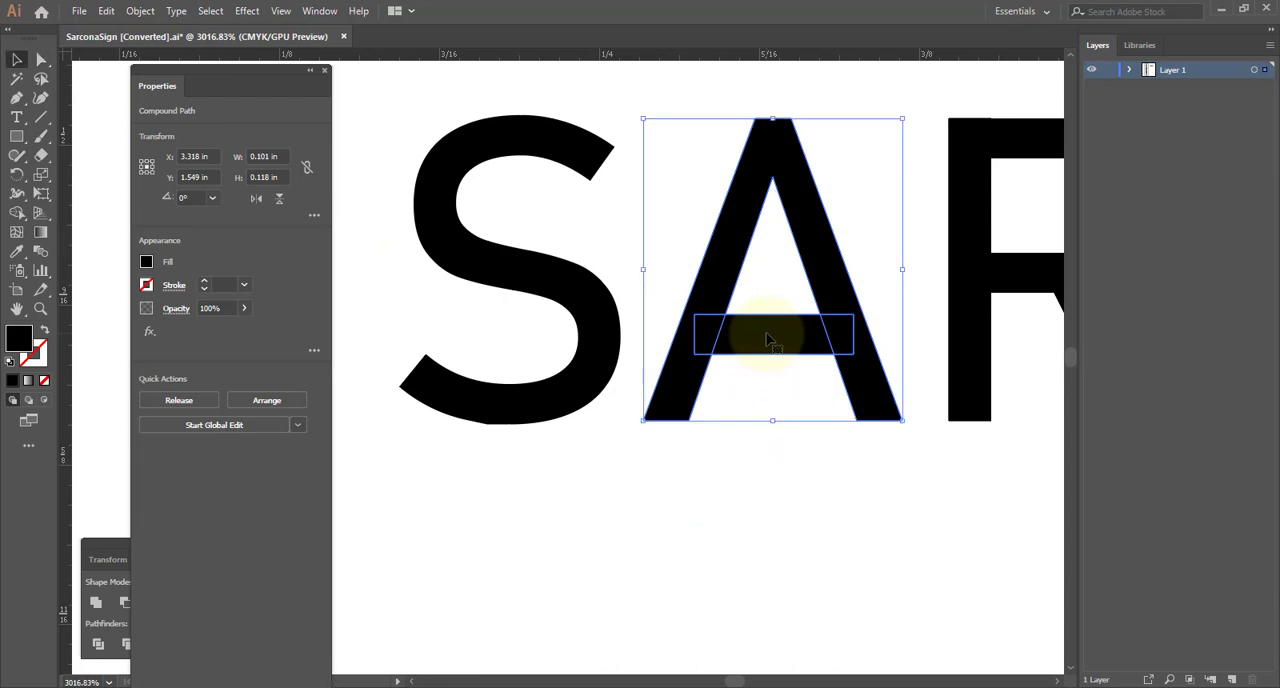
{"action": "left_click", "coordinate": [797, 500]}
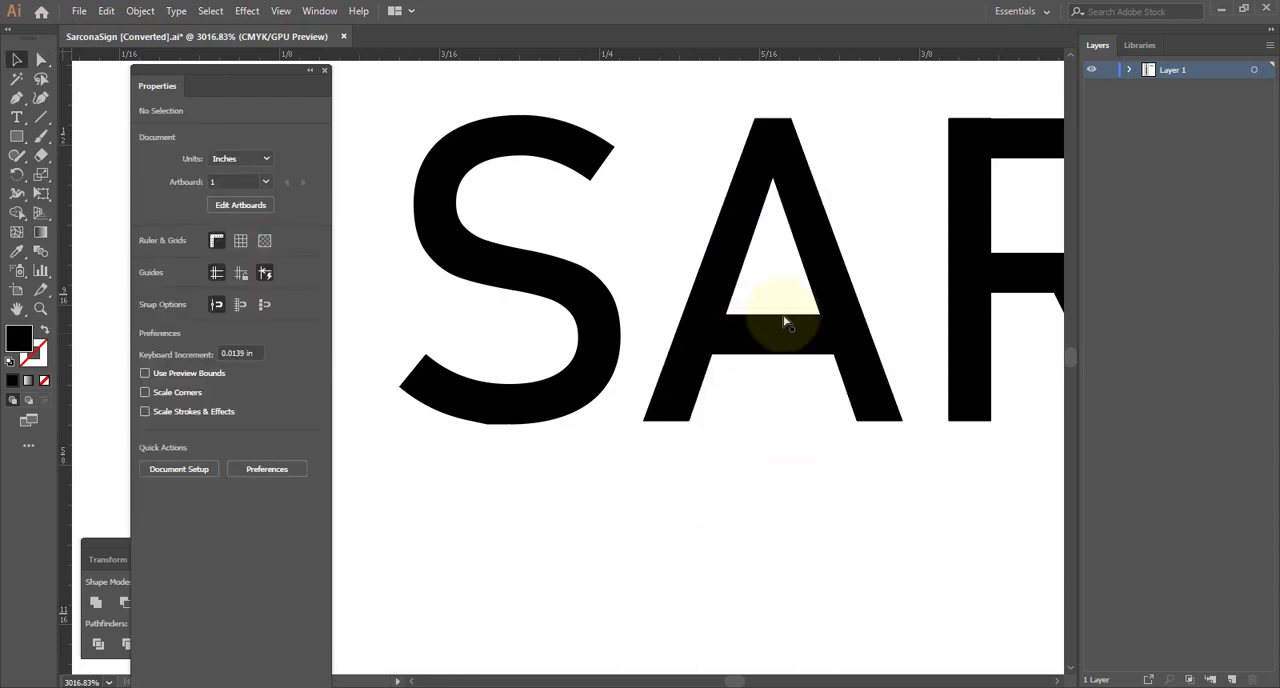
- Unite the overlapping shapes of the first A and, separately, those of the R with the Pathfinder Unite operation
{"action": "scroll", "coordinate": [786, 320], "scroll_direction": "down", "scroll_amount": 1, "text": "alt"}
{"action": "left_click", "coordinate": [797, 326]}
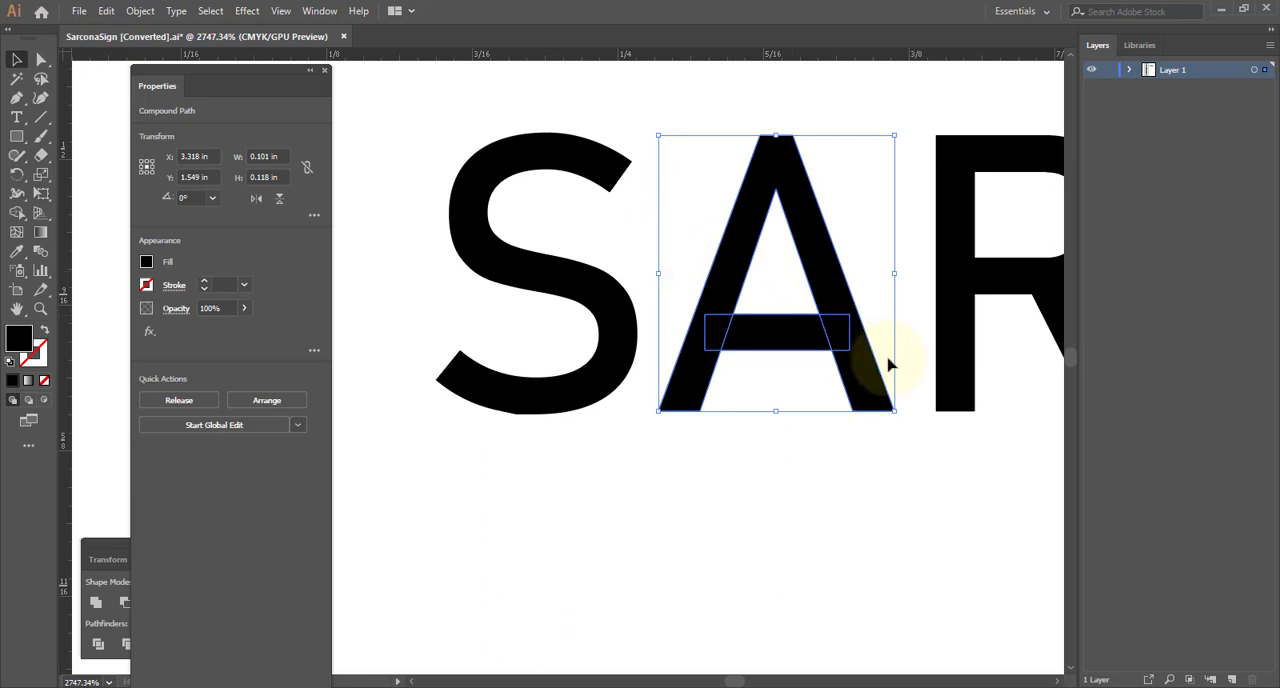
{"action": "left_click_drag", "start_coordinate": [106, 556], "coordinate": [768, 521]}
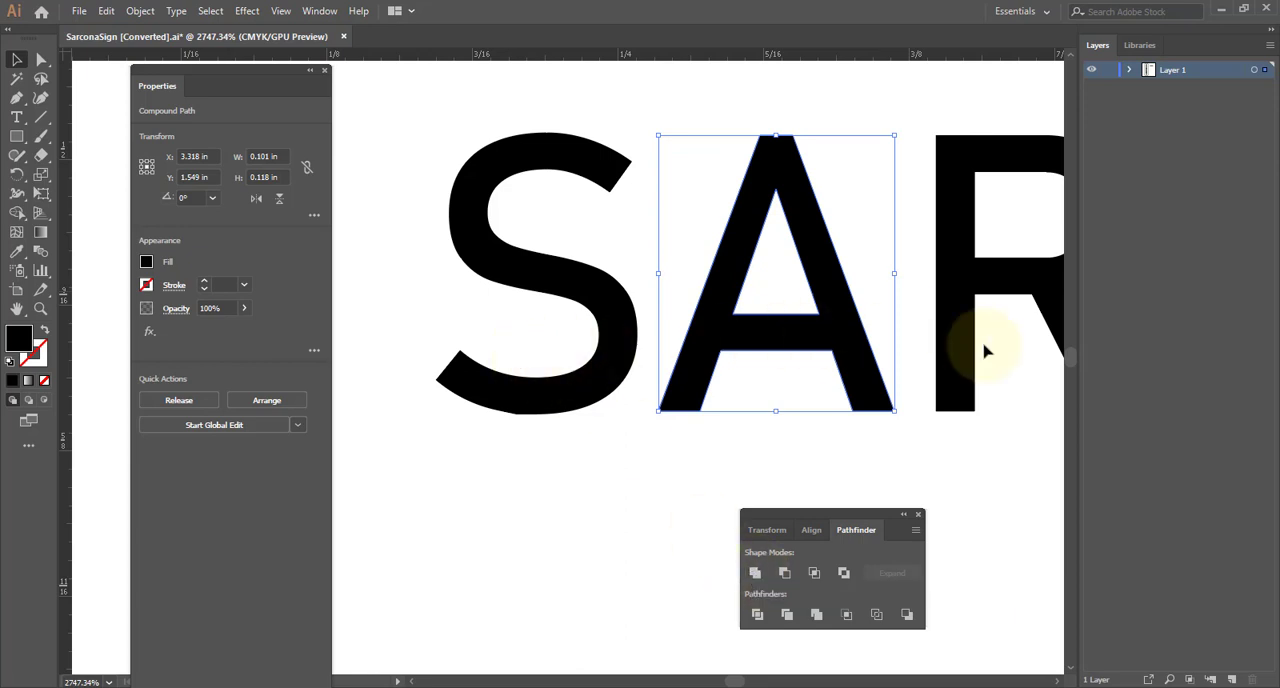
{"action": "left_click", "coordinate": [992, 264]}
{"action": "left_click_drag", "start_coordinate": [813, 298], "coordinate": [736, 308]}
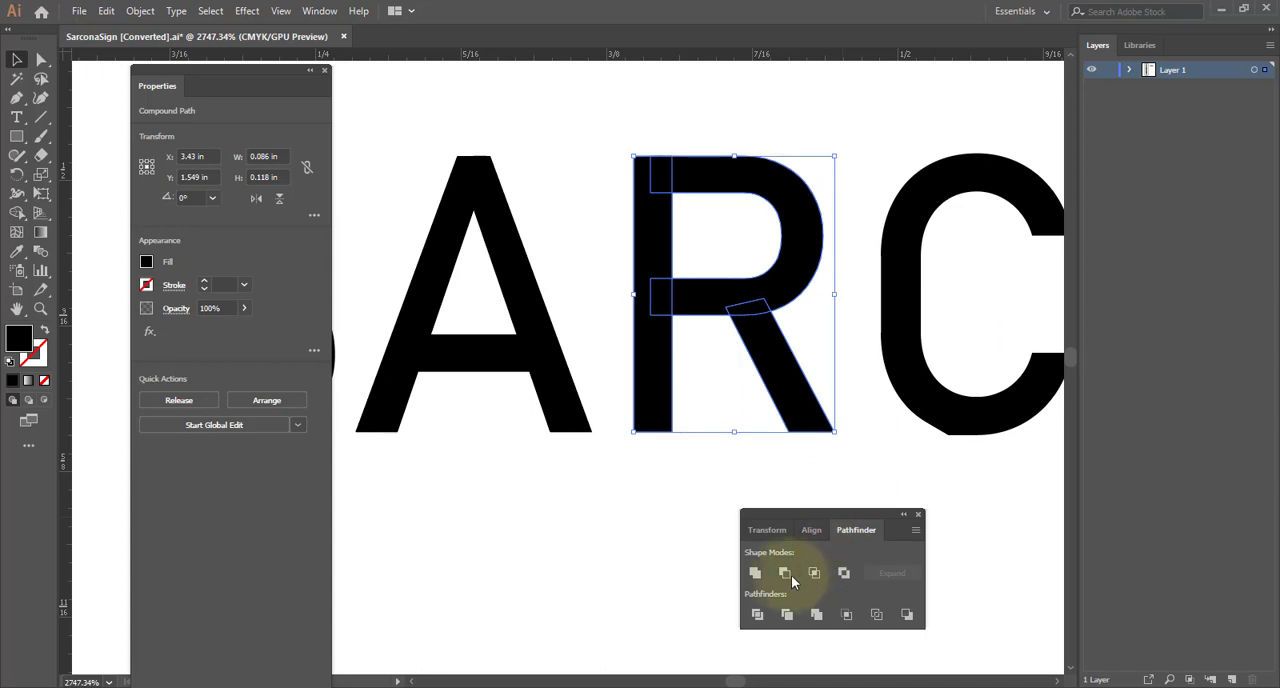
{"action": "left_click", "coordinate": [756, 573]}
- Unite the overlapping shapes of the N and, separately, those of the final A
{"action": "scroll", "coordinate": [886, 363], "scroll_direction": "right", "scroll_amount": 6}
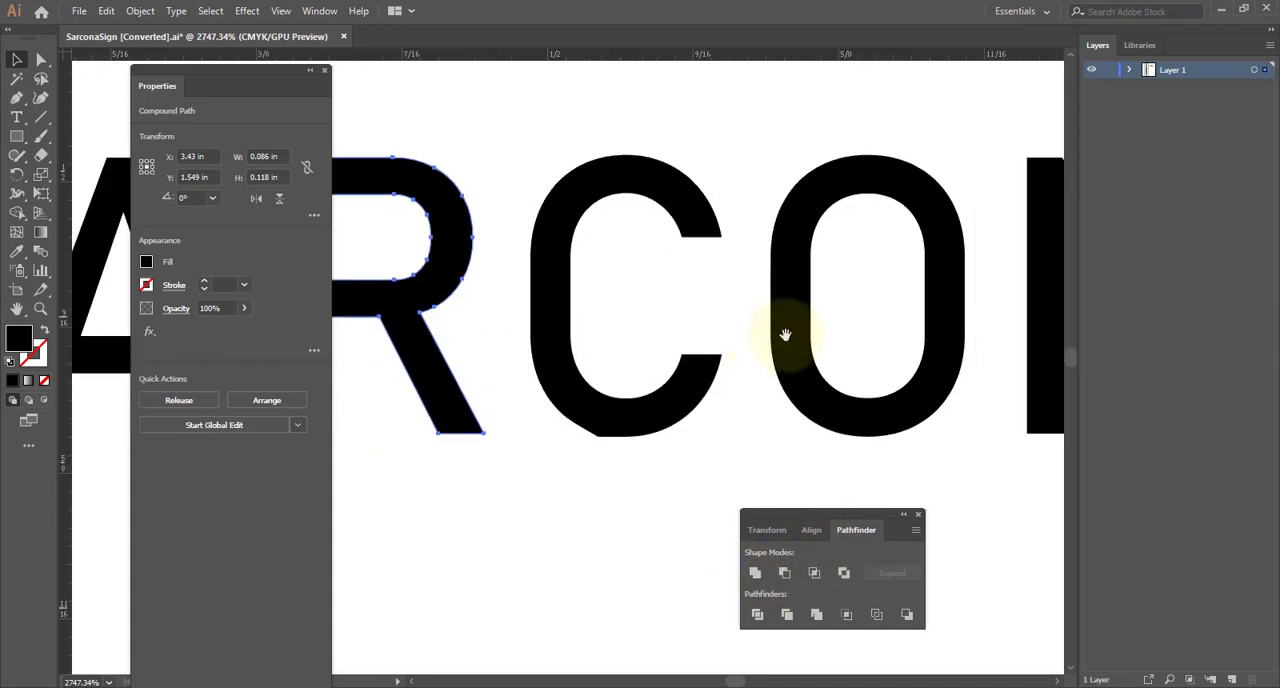
{"action": "left_click", "coordinate": [931, 324]}
{"action": "left_click", "coordinate": [915, 327]}
{"action": "left_click_drag", "start_coordinate": [914, 326], "coordinate": [671, 344]}
{"action": "left_click", "coordinate": [760, 575]}
{"action": "scroll", "coordinate": [840, 375], "scroll_direction": "right", "scroll_amount": 2}
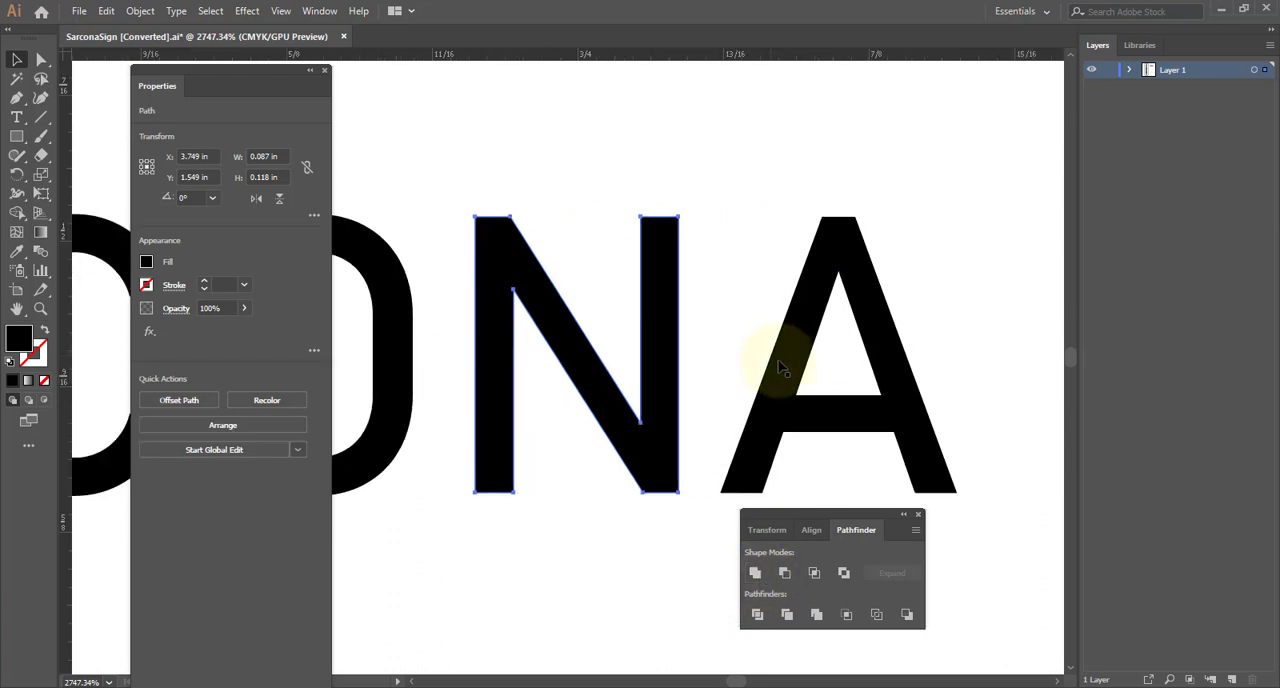
{"action": "left_click", "coordinate": [800, 420]}
{"action": "left_click", "coordinate": [755, 573]}
- Select the O and the C in turn to check their outlines for overlapping shapes
{"action": "scroll", "coordinate": [723, 434], "scroll_direction": "left", "scroll_amount": 7}
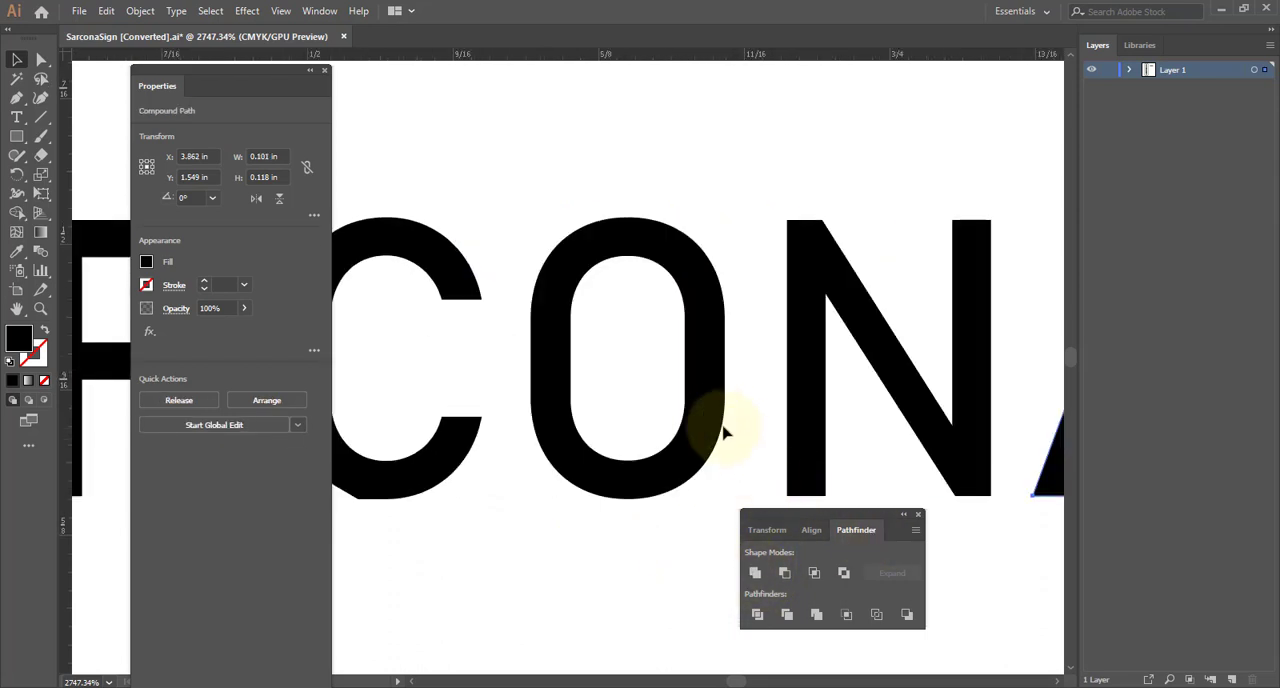
{"action": "left_click", "coordinate": [705, 425]}
{"action": "scroll", "coordinate": [800, 470], "scroll_direction": "left", "scroll_amount": 7}
{"action": "left_click", "coordinate": [818, 484]}
{"action": "left_click_drag", "start_coordinate": [791, 458], "coordinate": [887, 366]}
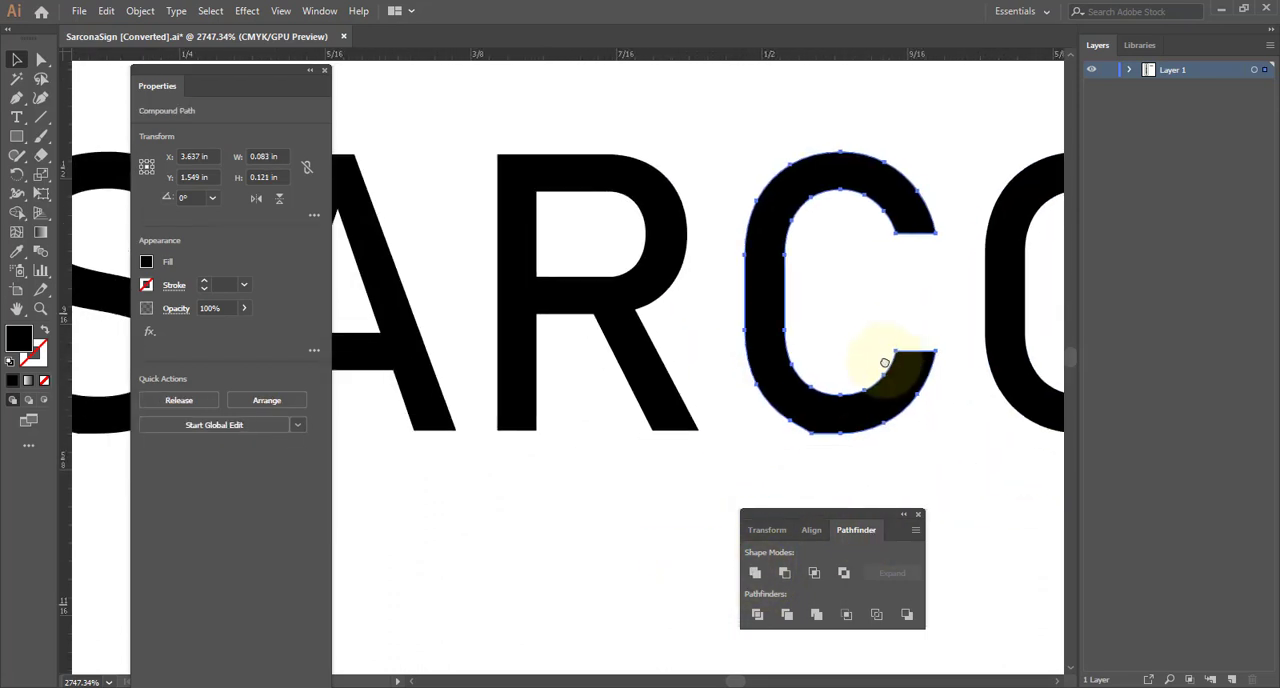
- Smooth the sharp corner anchor point on the lower-left curve of the C in the horizontal lettering
{"action": "left_click", "coordinate": [883, 468]}
{"action": "left_click_drag", "start_coordinate": [745, 406], "coordinate": [988, 424], "text": "ctrl"}
{"action": "left_click_drag", "start_coordinate": [957, 425], "coordinate": [895, 343]}
{"action": "key", "text": "a"}
{"action": "left_click", "coordinate": [688, 452]}
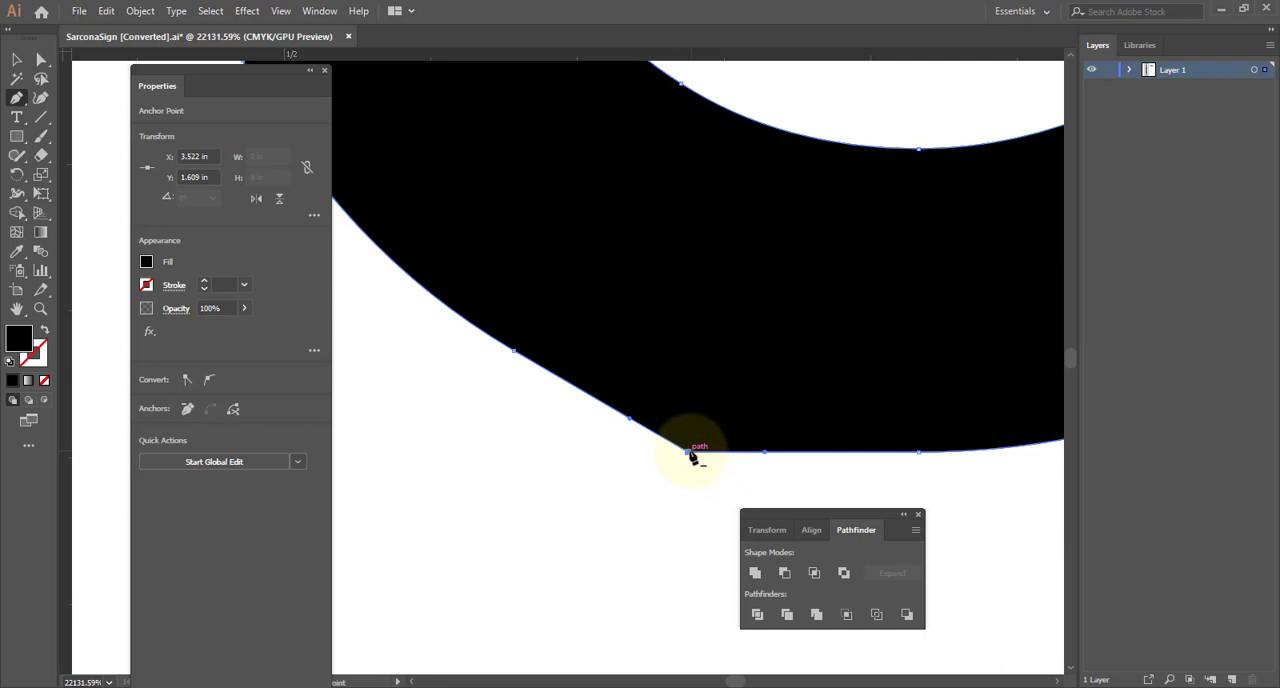
{"action": "left_click", "coordinate": [689, 453]}
{"action": "left_click", "coordinate": [693, 427]}
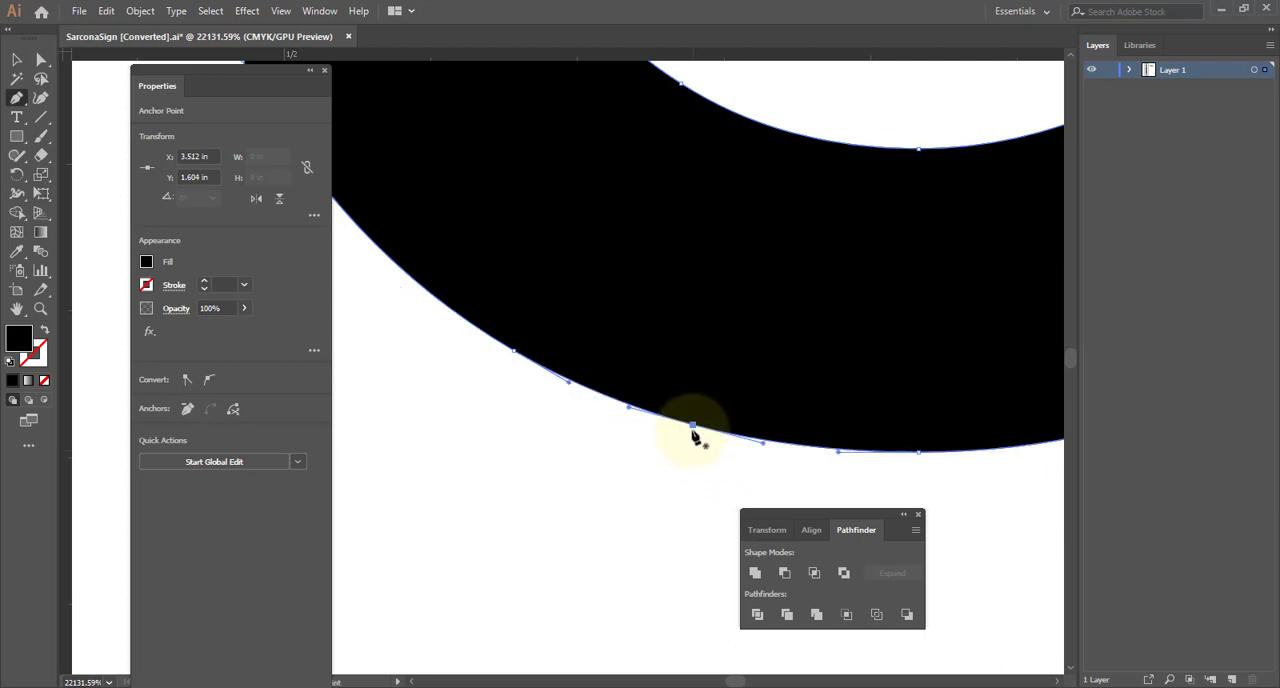
- Reposition the smoothed anchor point and its handles to refine the C's lower-left outline
{"action": "left_click_drag", "start_coordinate": [693, 426], "coordinate": [687, 435], "text": "ctrl"}
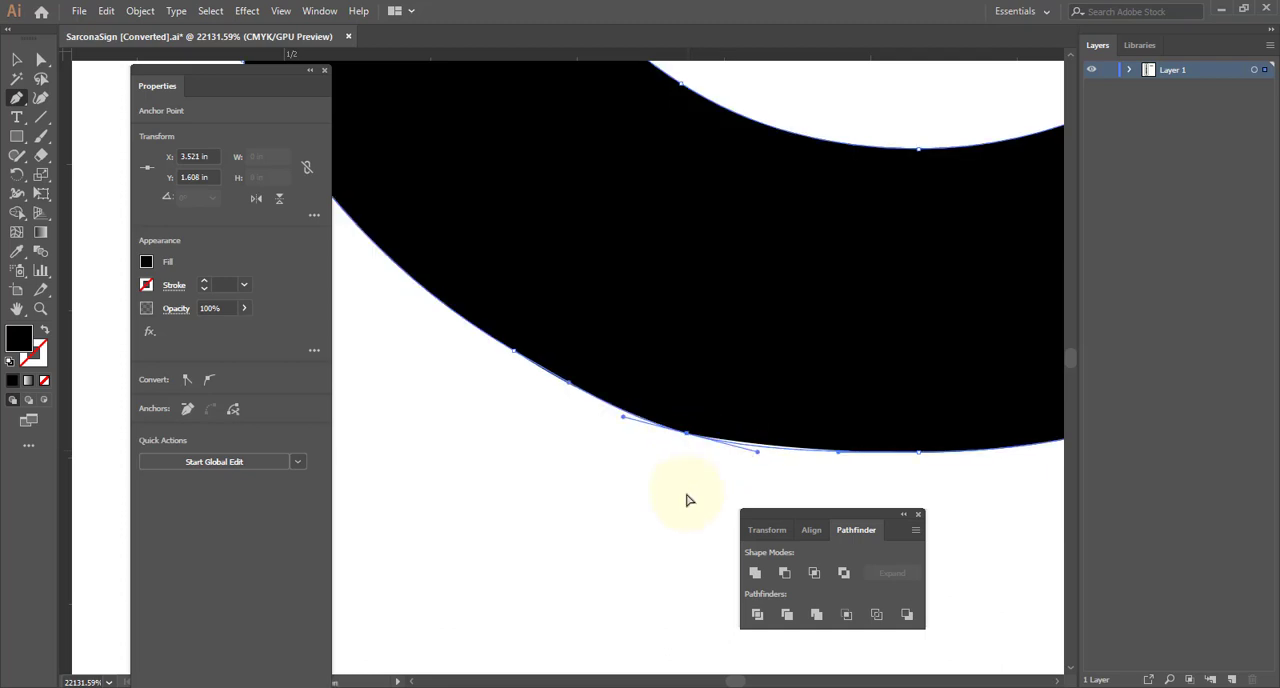
{"action": "left_click", "coordinate": [687, 494], "text": "ctrl"}
{"action": "left_click", "coordinate": [688, 435], "text": "ctrl"}
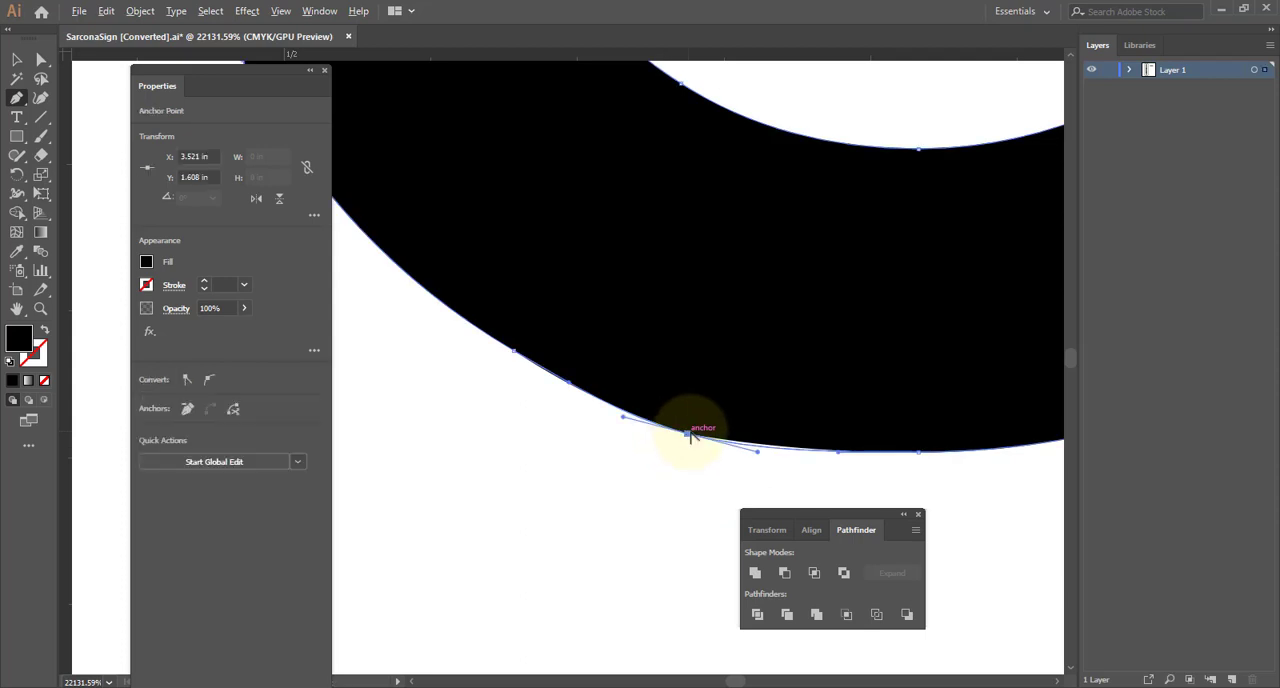
{"action": "left_click_drag", "start_coordinate": [687, 434], "coordinate": [586, 410], "text": "alt"}
{"action": "left_click", "coordinate": [608, 482], "text": "ctrl"}
{"action": "left_click_drag", "start_coordinate": [784, 453], "coordinate": [590, 437], "text": "ctrl"}
{"action": "left_click_drag", "start_coordinate": [682, 438], "coordinate": [888, 448]}
{"action": "left_click_drag", "start_coordinate": [754, 437], "coordinate": [700, 428], "text": "ctrl"}
{"action": "left_click_drag", "start_coordinate": [500, 400], "coordinate": [834, 417]}
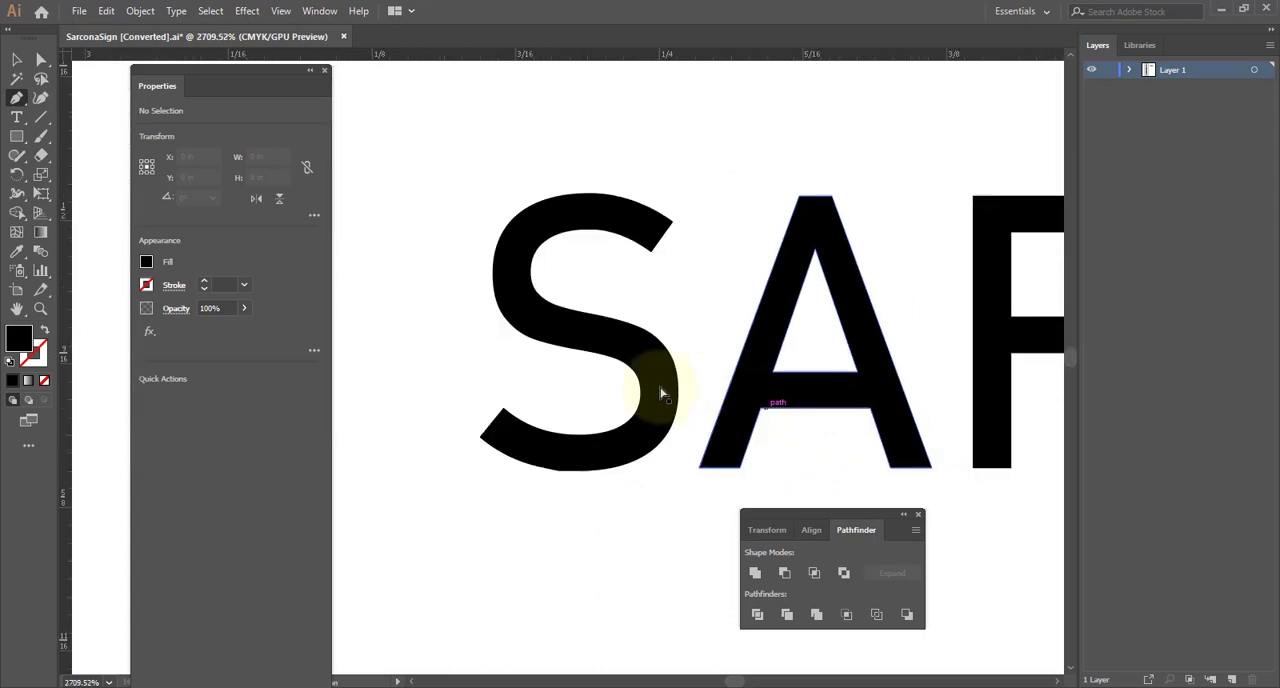
- Delete the horizontal SARCONA lettering beside the sign, leaving only the framed vertical sign
{"action": "left_click", "coordinate": [743, 394], "text": "ctrl"}
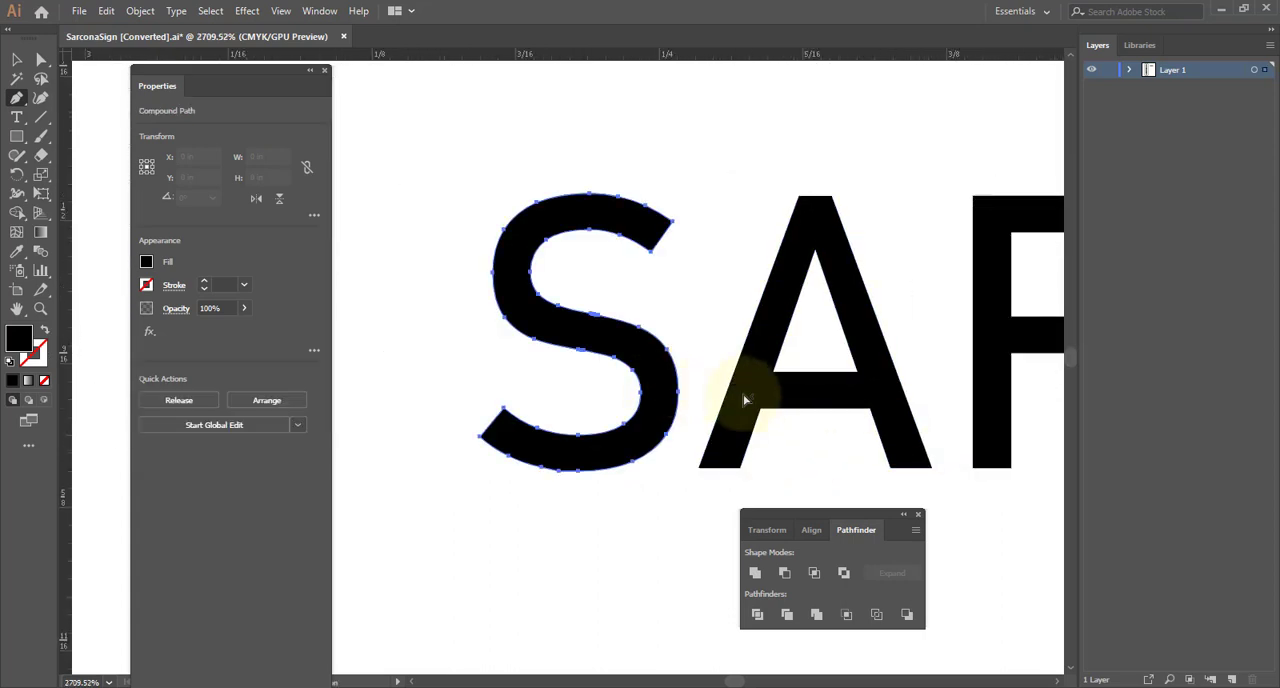
{"action": "left_click", "coordinate": [840, 425], "text": "ctrl"}
{"action": "scroll", "coordinate": [846, 423], "scroll_direction": "down", "scroll_amount": 1, "text": "alt"}
{"action": "scroll", "coordinate": [730, 420], "scroll_direction": "down", "scroll_amount": 2, "text": "alt"}
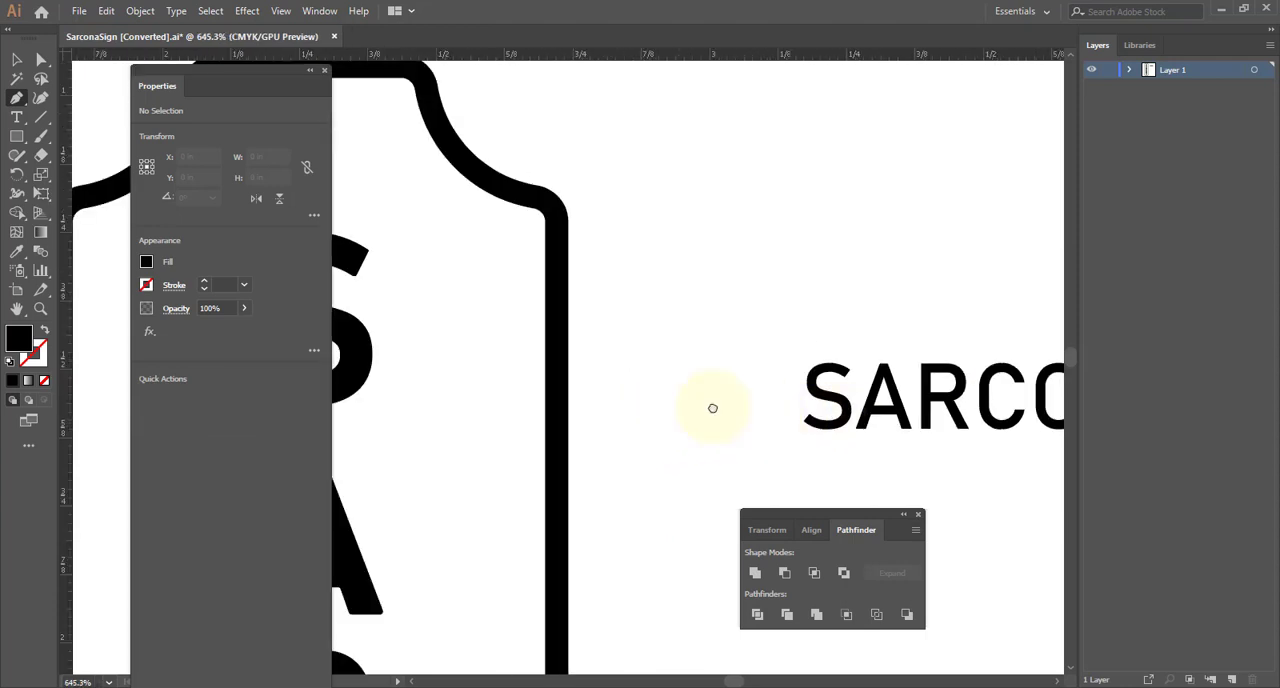
{"action": "scroll", "coordinate": [712, 408], "scroll_direction": "down", "scroll_amount": 3, "text": "alt"}
{"action": "key", "text": "v"}
{"action": "left_click_drag", "start_coordinate": [597, 337], "coordinate": [952, 480]}
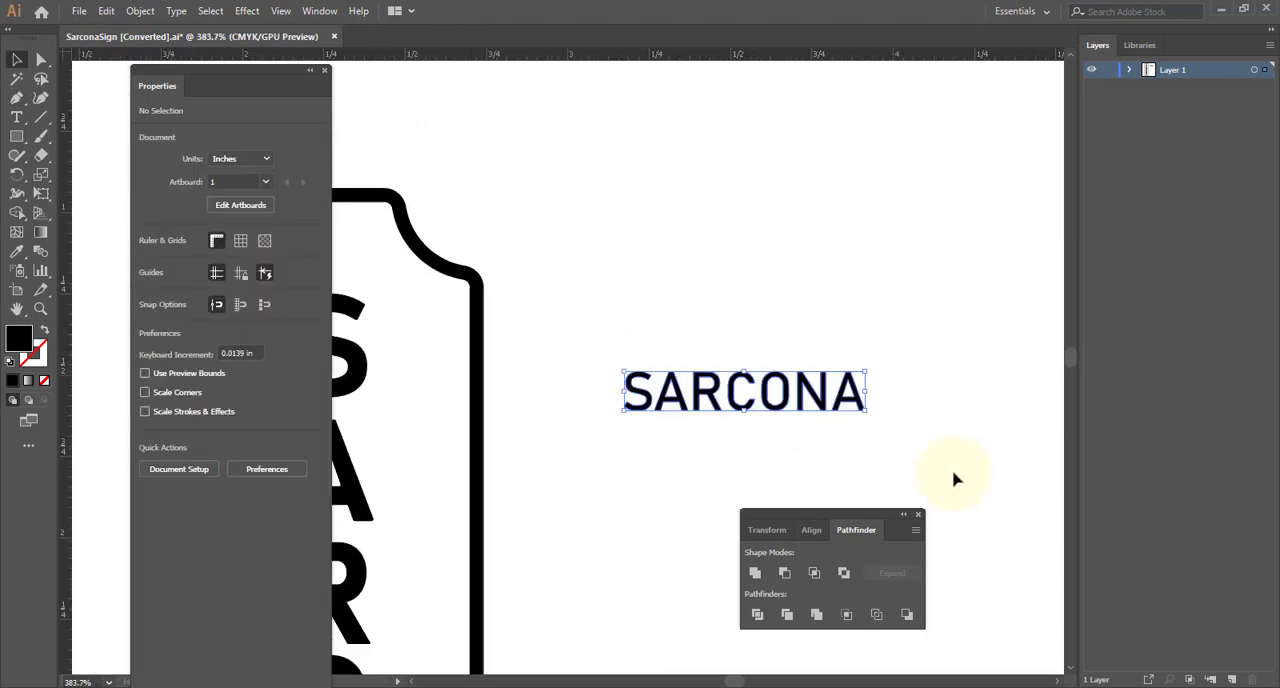
{"action": "key", "text": "Delete"}
{"action": "left_click_drag", "start_coordinate": [559, 468], "coordinate": [886, 279]}
{"action": "left_click_drag", "start_coordinate": [861, 320], "coordinate": [563, 309], "text": "ctrl"}
- Save the artwork under the new name SarconaSign02.ai in the Sarcona_Building project's sourceimages folder
{"action": "left_click", "coordinate": [79, 11]}
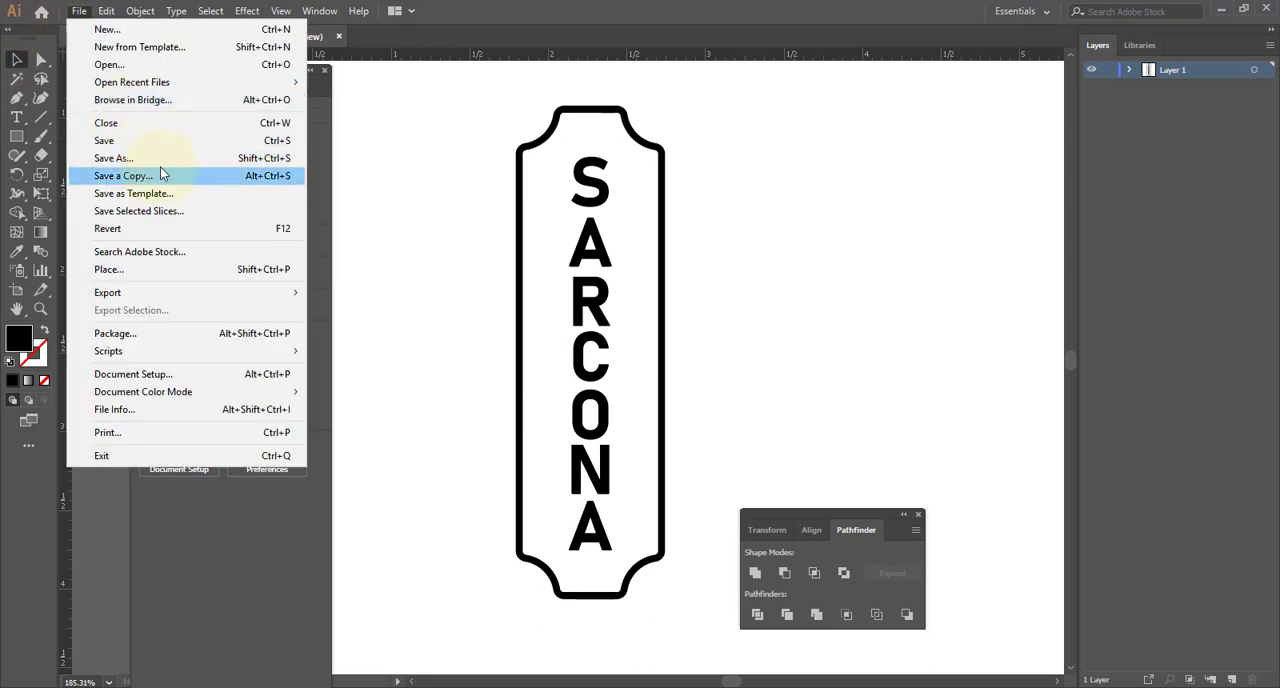
{"action": "left_click", "coordinate": [160, 158]}
{"action": "left_click", "coordinate": [188, 130]}
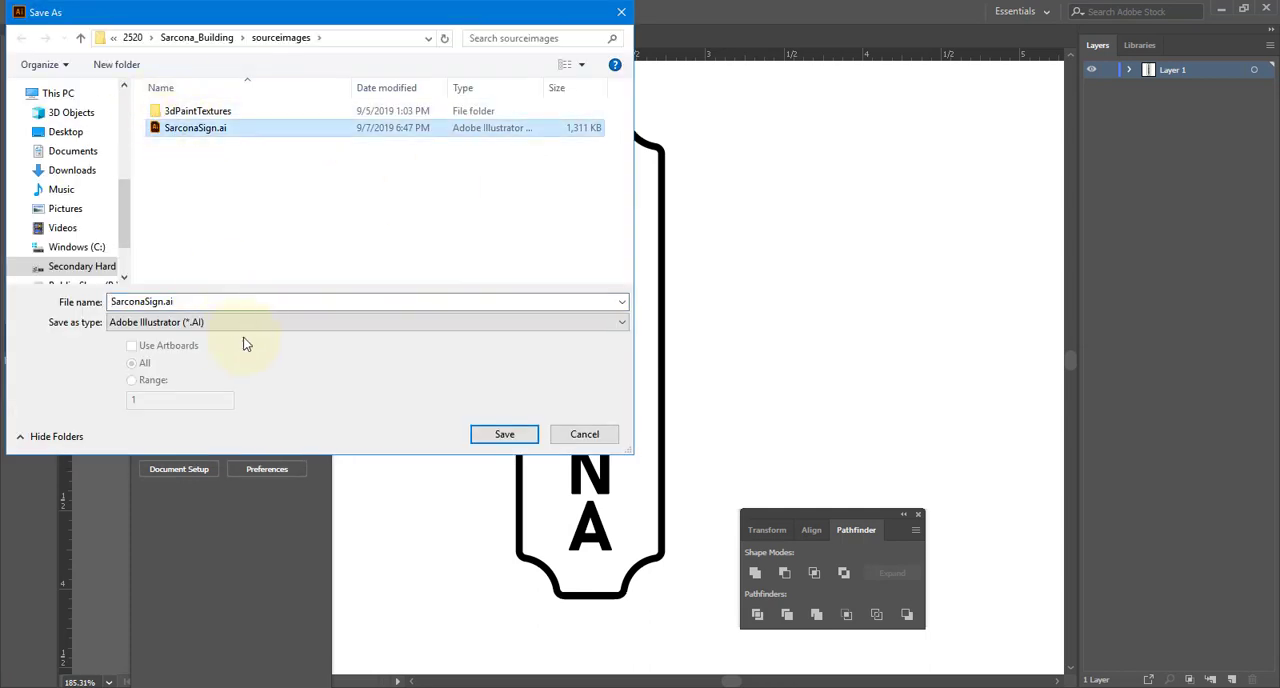
{"action": "left_click", "coordinate": [165, 301]}
{"action": "left_click", "coordinate": [162, 301]}
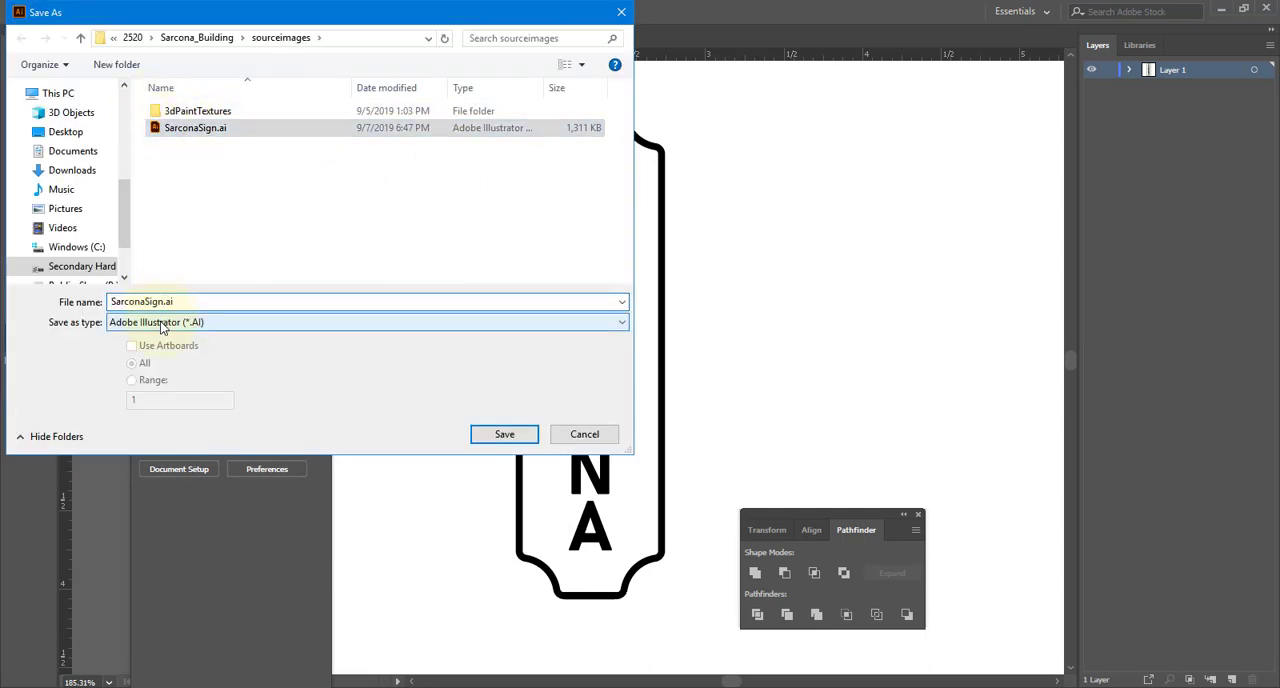
{"action": "type", "text": "02"}
{"action": "key", "text": "Return"}
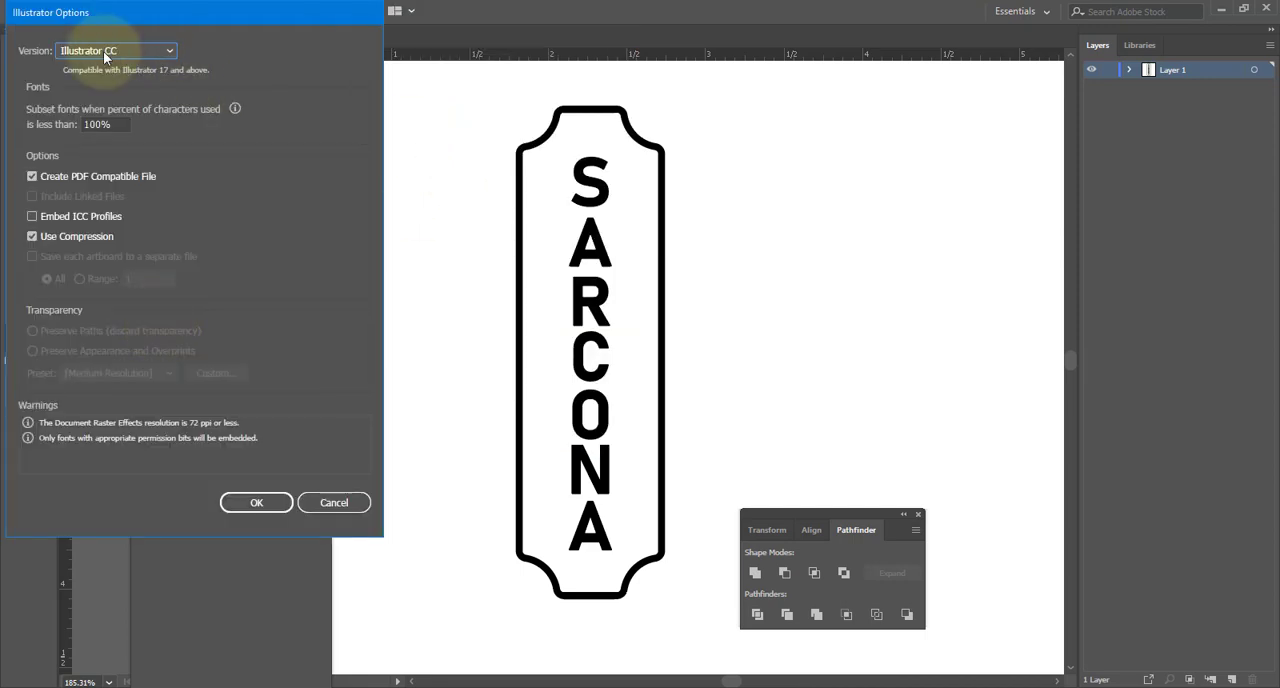
- Choose Illustrator 8 as the file version and complete the save in the legacy format
{"action": "left_click", "coordinate": [104, 51]}
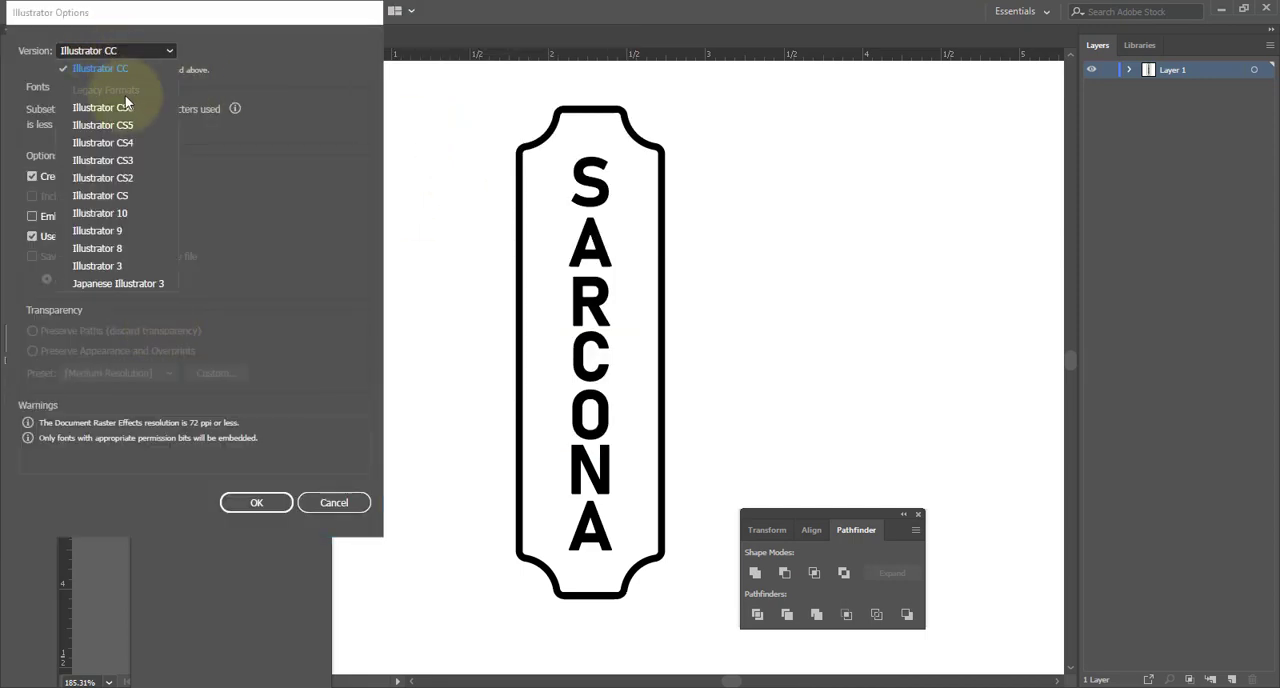
{"action": "left_click", "coordinate": [131, 248]}
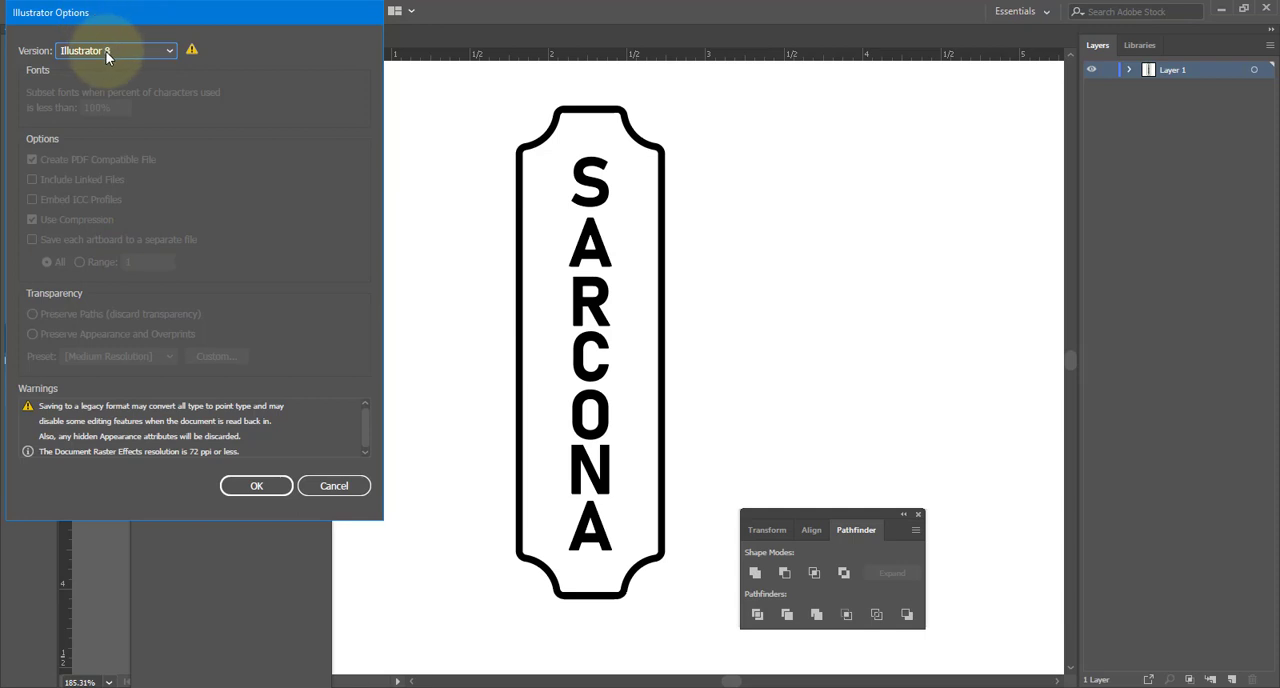
{"action": "left_click", "coordinate": [254, 484]}
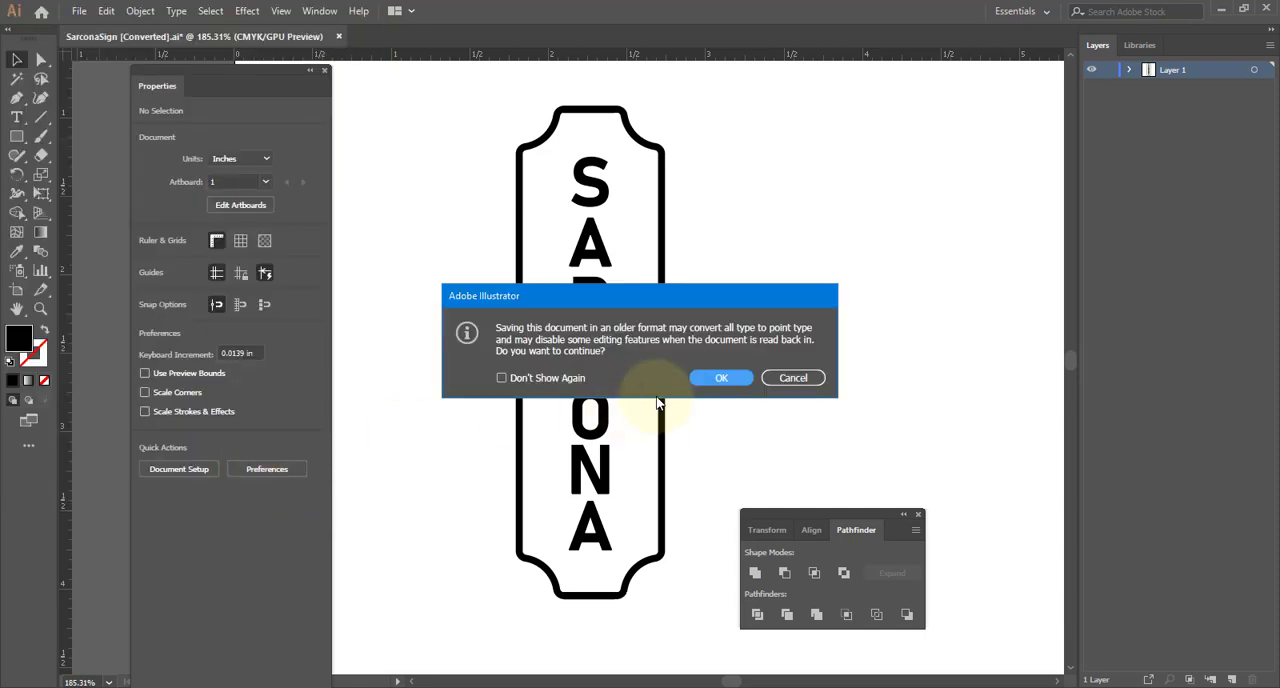
{"action": "left_click", "coordinate": [720, 377]}
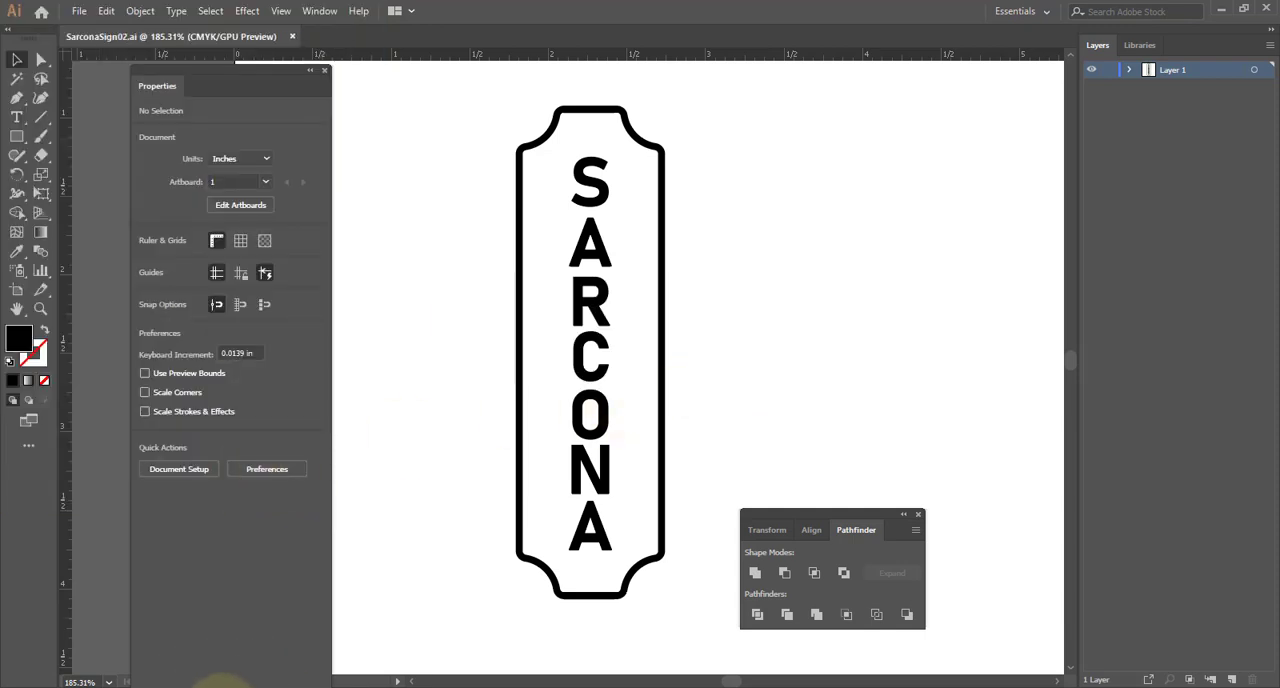
- Switch to Maya and delete the extruded tube and its curves from the scene
{"action": "left_click", "coordinate": [314, 628]}
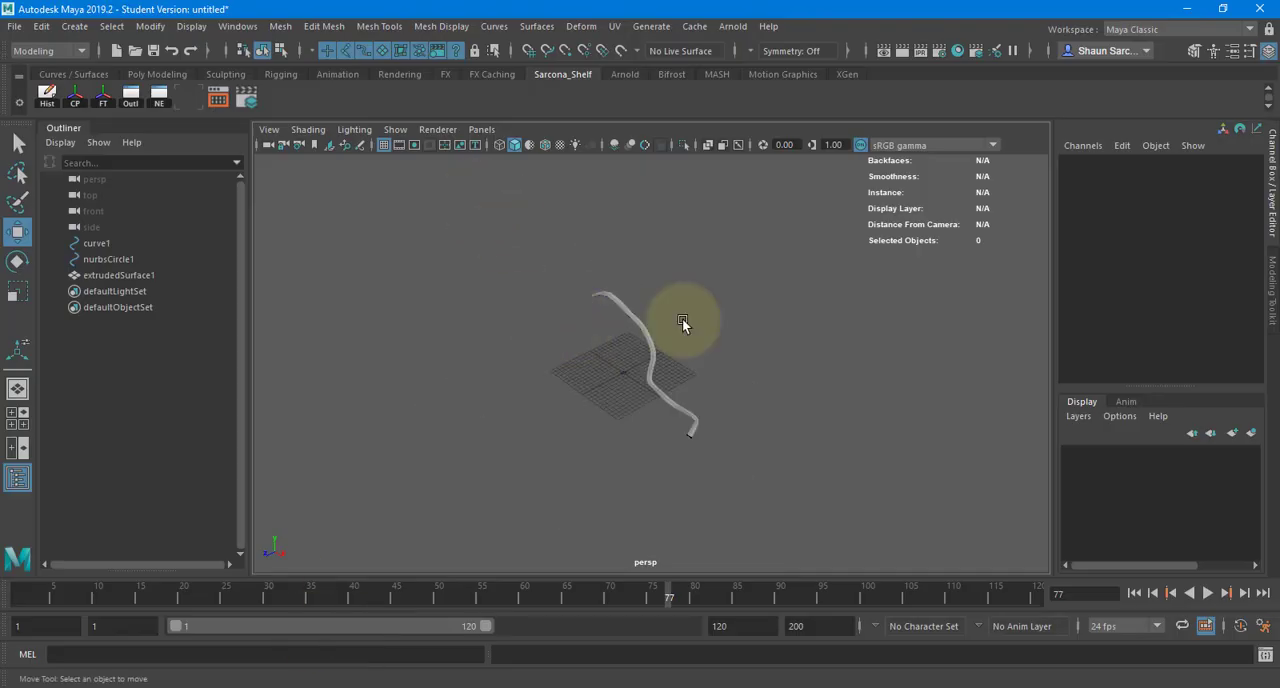
{"action": "left_click_drag", "start_coordinate": [476, 198], "coordinate": [994, 484]}
{"action": "key", "text": "Delete"}
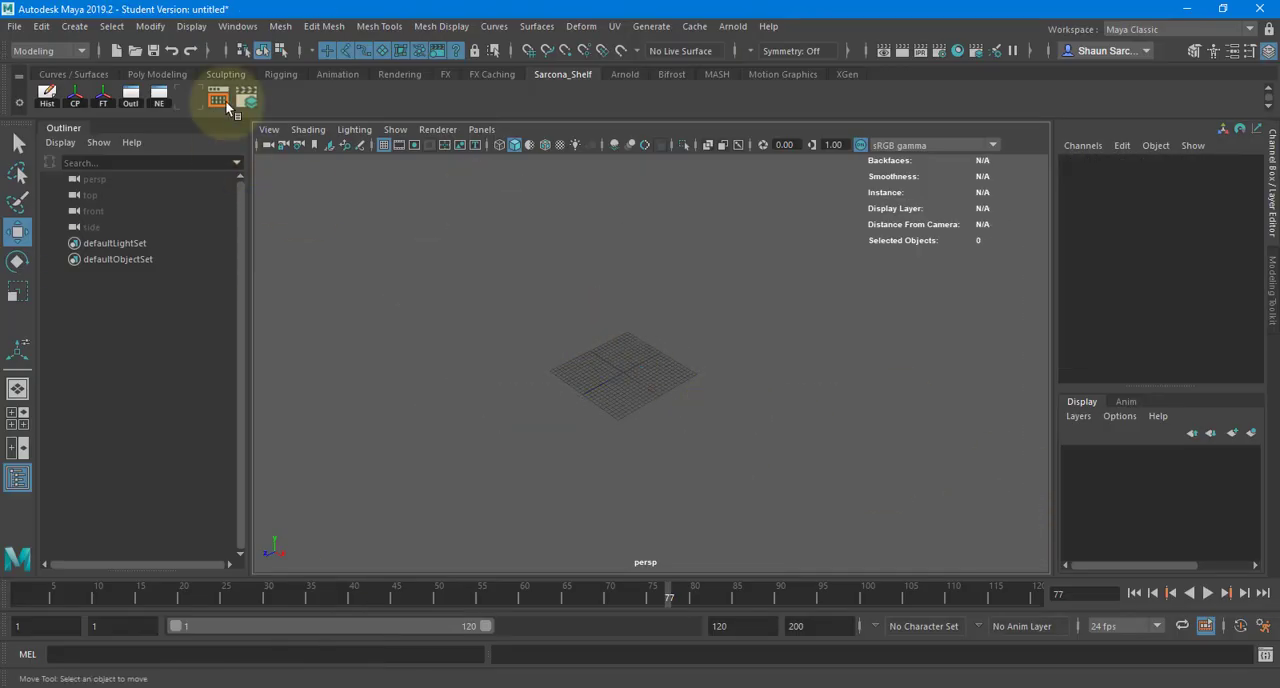
- Set the Adobe Illustrator object import options to create the Bevel type instead of curves
{"action": "left_click", "coordinate": [75, 27]}
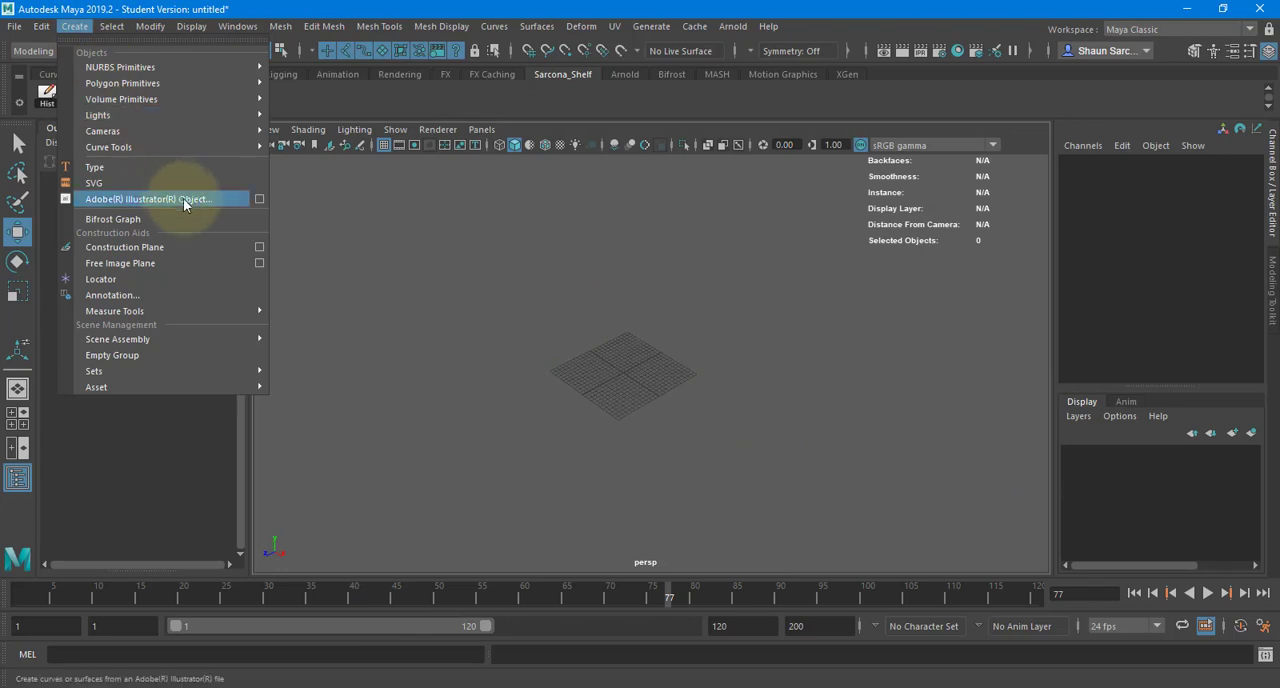
{"action": "left_click", "coordinate": [257, 202]}
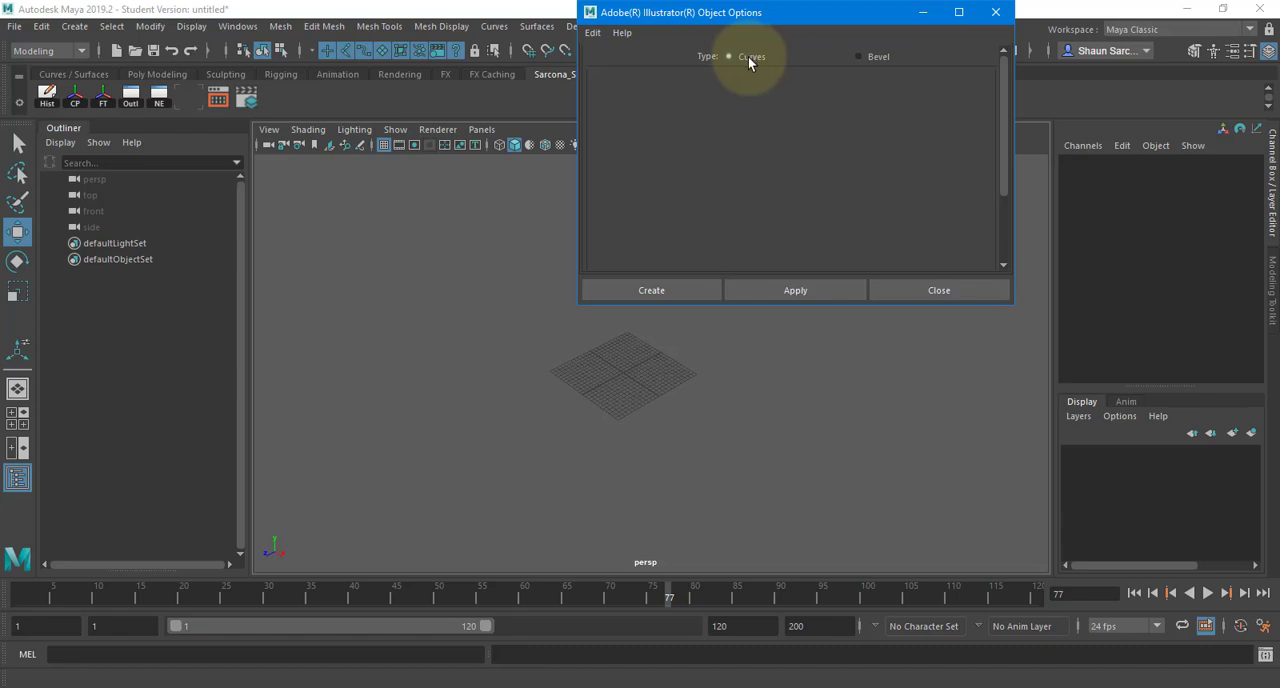
{"action": "left_click", "coordinate": [860, 57]}
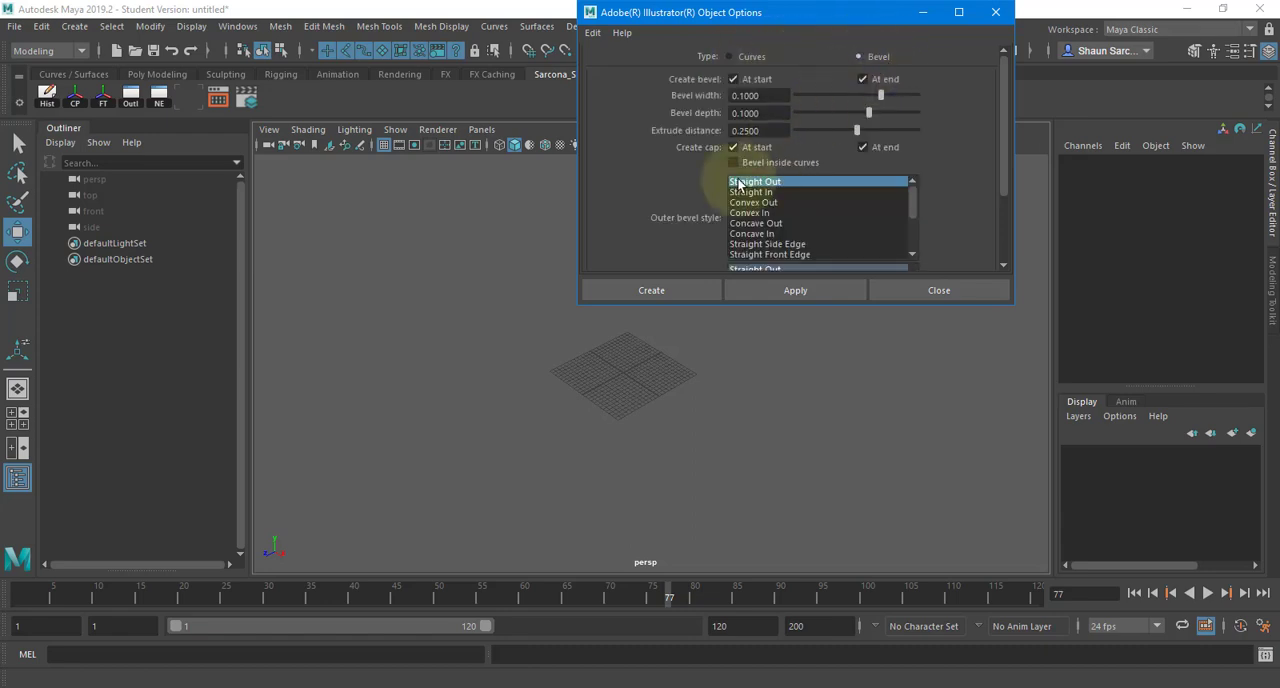
- Import SarconaSign02.ai from the Sarcona_Building sourceimages folder as a beveled object and frame it in the view
{"action": "left_click", "coordinate": [650, 290]}
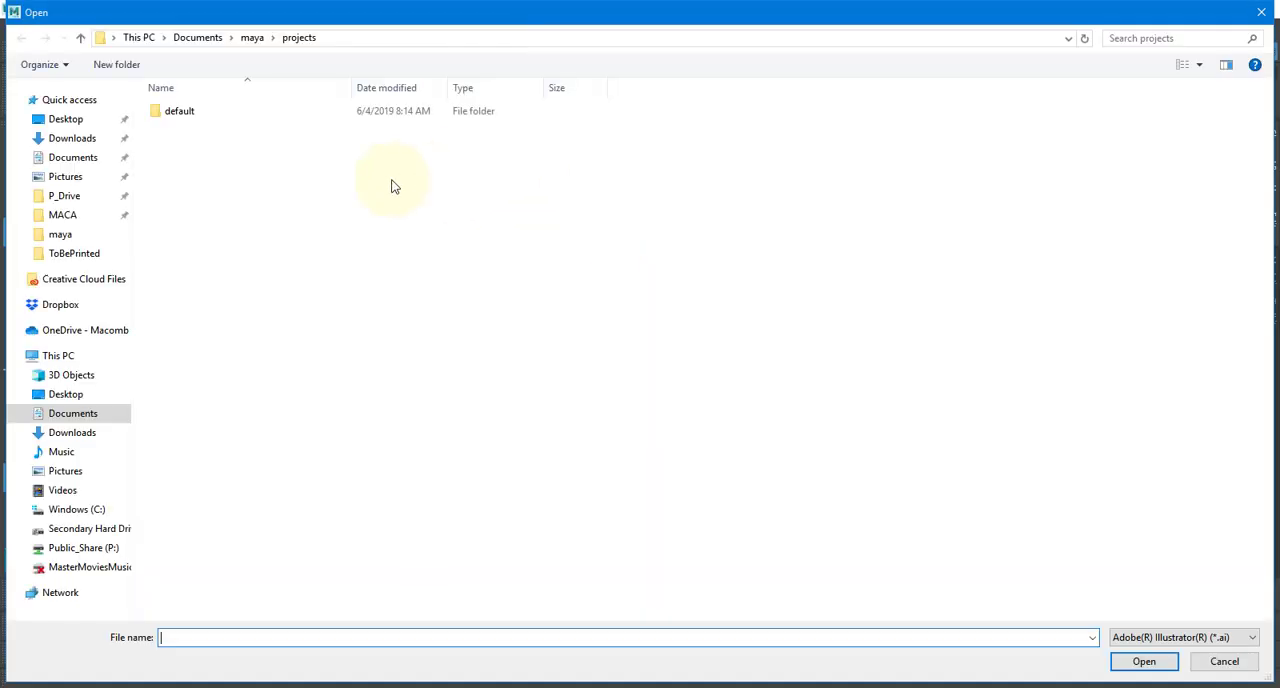
{"action": "left_click", "coordinate": [75, 198]}
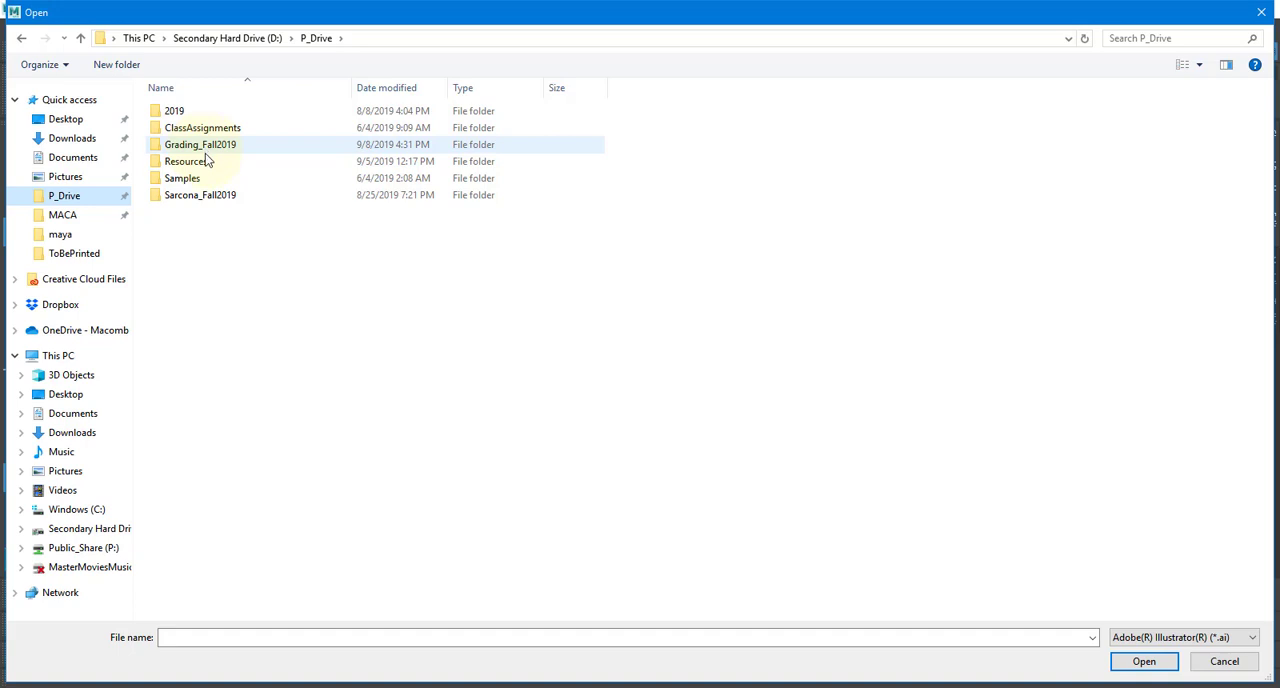
{"action": "double_click", "coordinate": [212, 195]}
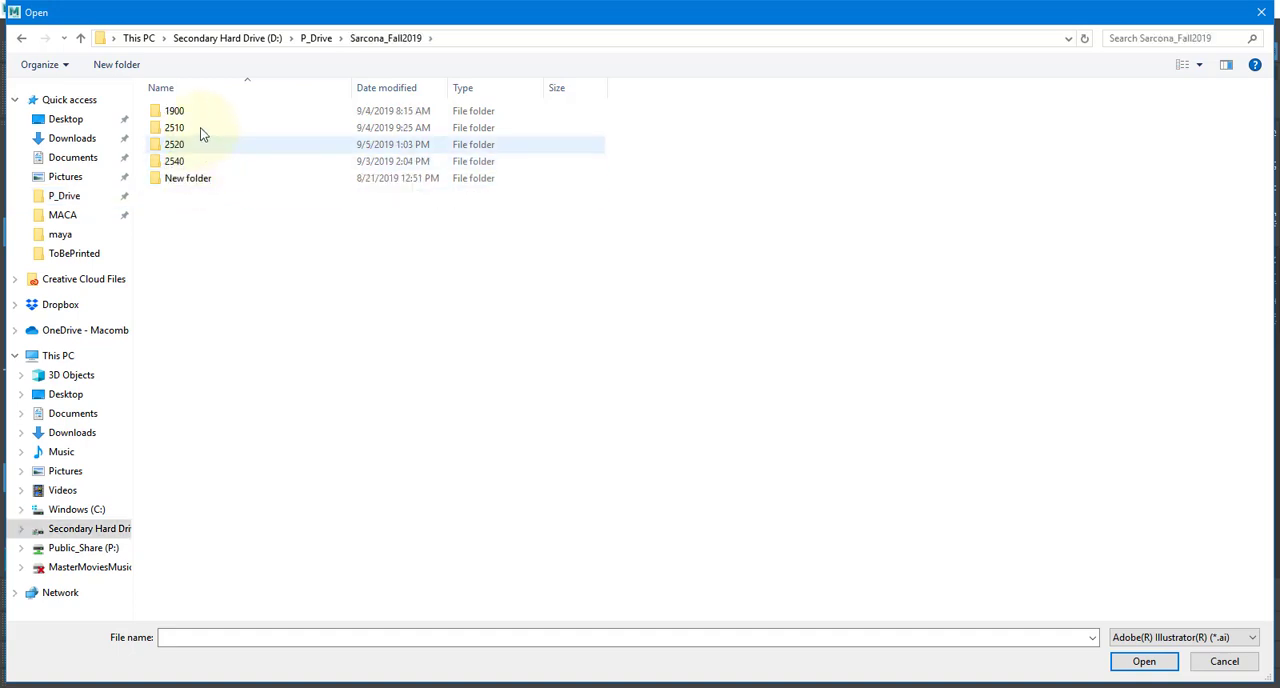
{"action": "double_click", "coordinate": [200, 144]}
{"action": "double_click", "coordinate": [200, 111]}
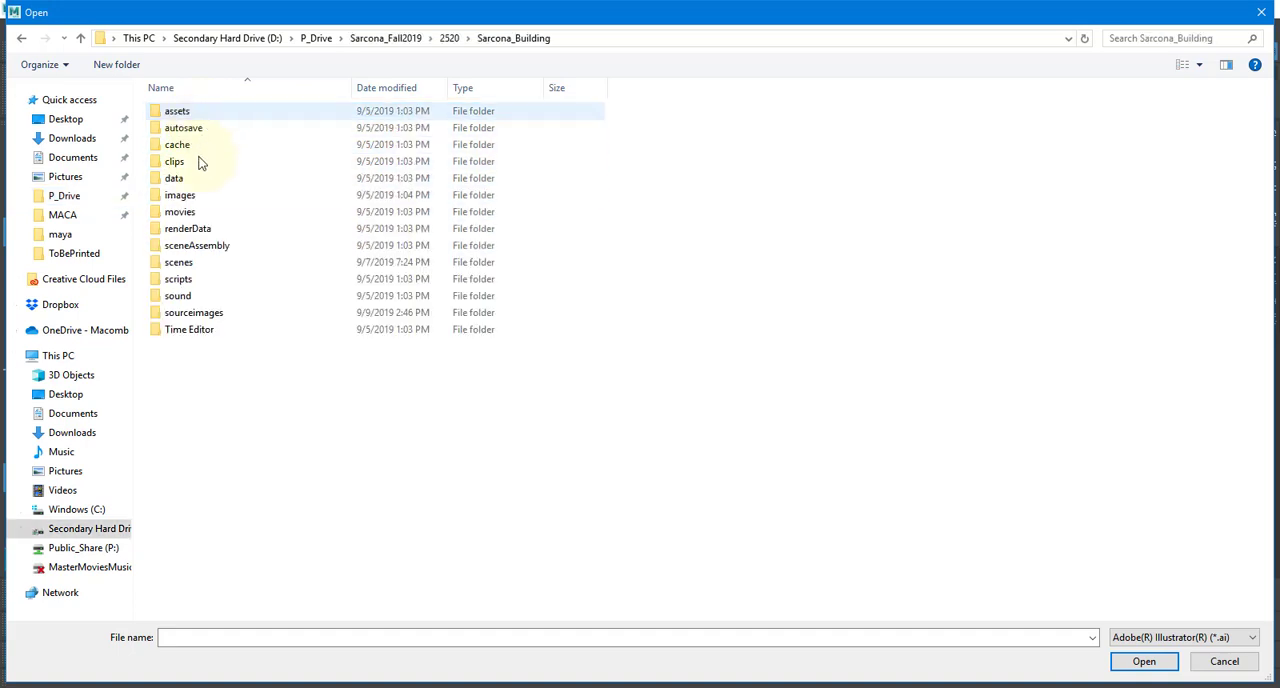
{"action": "double_click", "coordinate": [207, 313]}
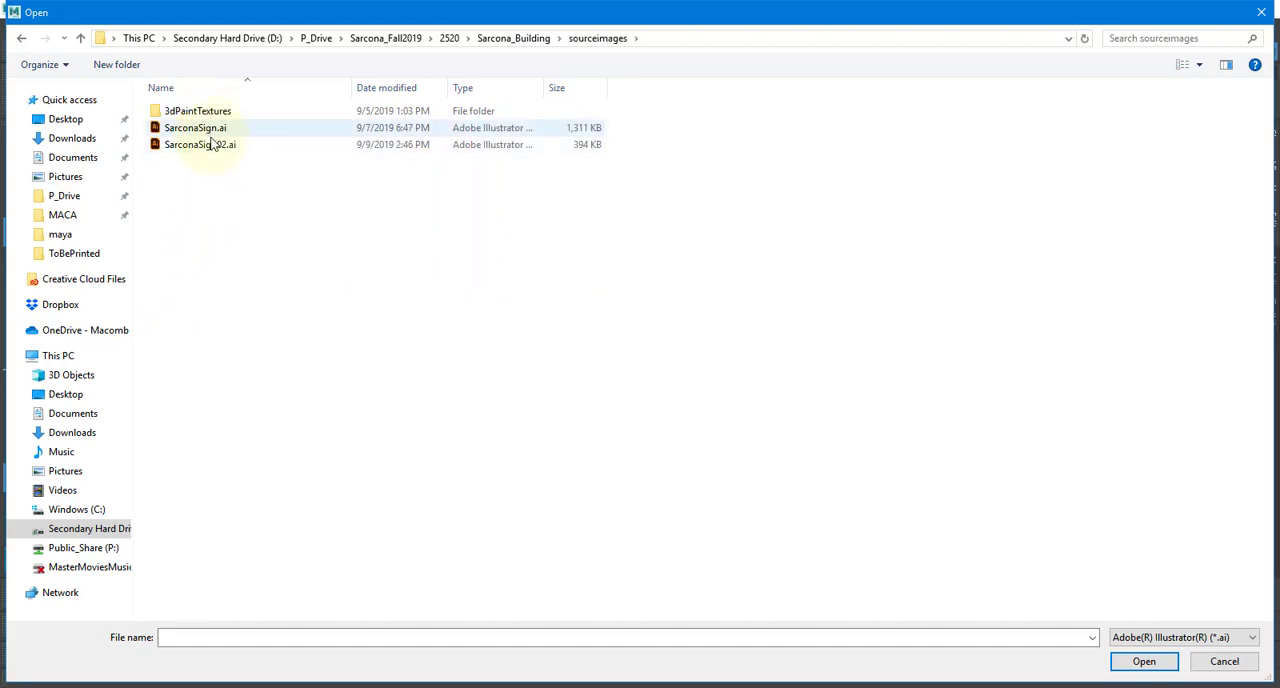
{"action": "double_click", "coordinate": [210, 144]}
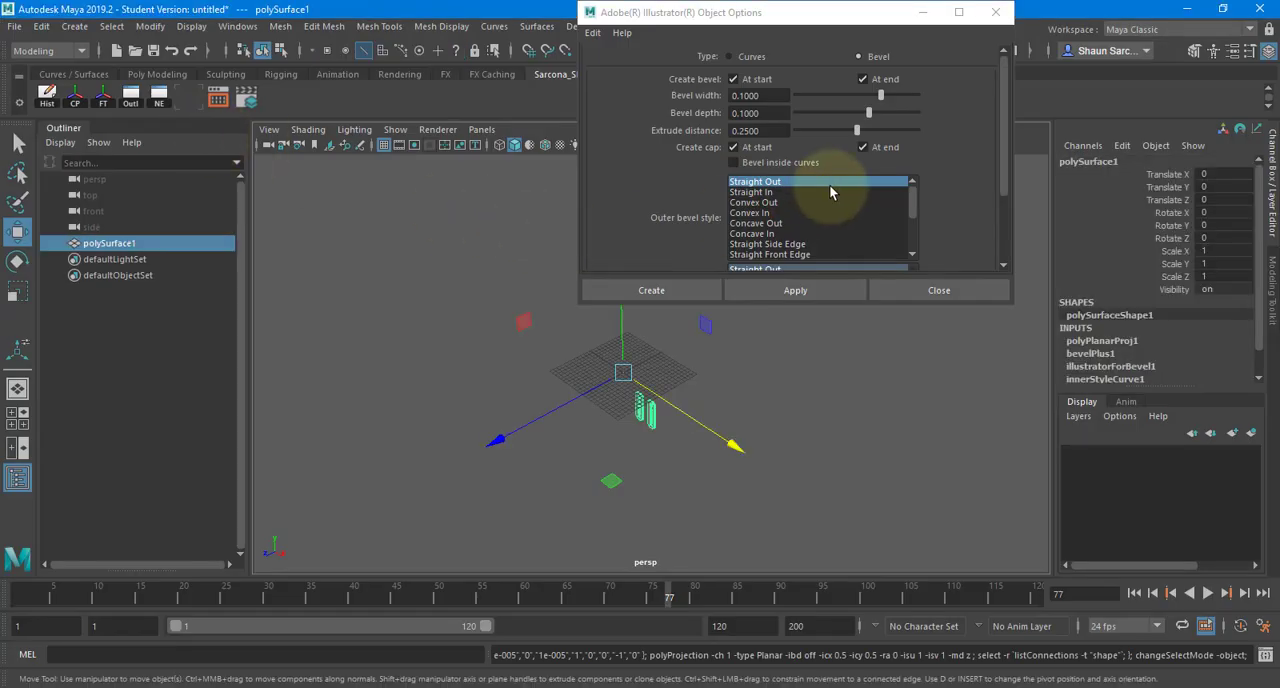
{"action": "left_click", "coordinate": [680, 290]}
{"action": "key", "text": "f"}
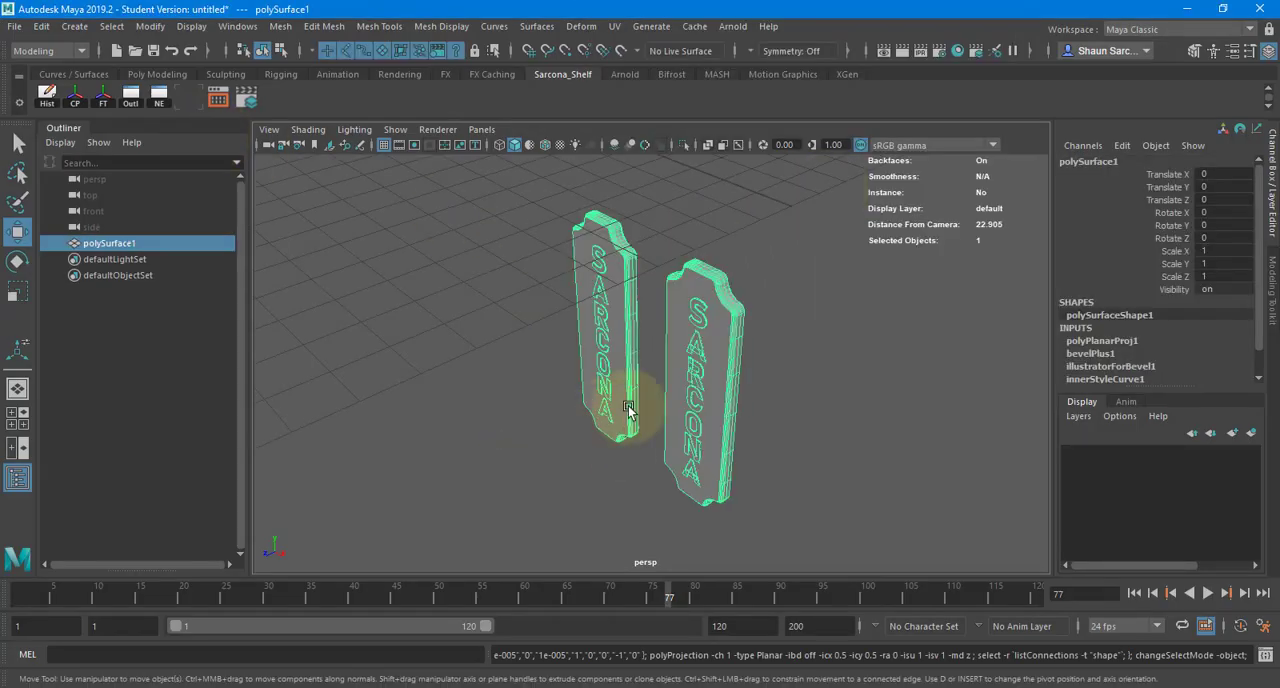
- Separate the imported sign mesh into individual pieces and clear the selection
{"action": "left_click_drag", "start_coordinate": [629, 410], "coordinate": [715, 325], "text": "alt"}
{"action": "left_click_drag", "start_coordinate": [651, 217], "coordinate": [858, 308]}
{"action": "right_click_drag", "start_coordinate": [858, 308], "coordinate": [1050, 322], "text": "alt"}
{"action": "left_click_drag", "start_coordinate": [557, 311], "coordinate": [662, 279], "text": "alt"}
{"action": "middle_click_drag", "start_coordinate": [717, 420], "coordinate": [722, 540], "text": "alt"}
{"action": "left_click_drag", "start_coordinate": [530, 415], "coordinate": [652, 428], "text": "alt"}
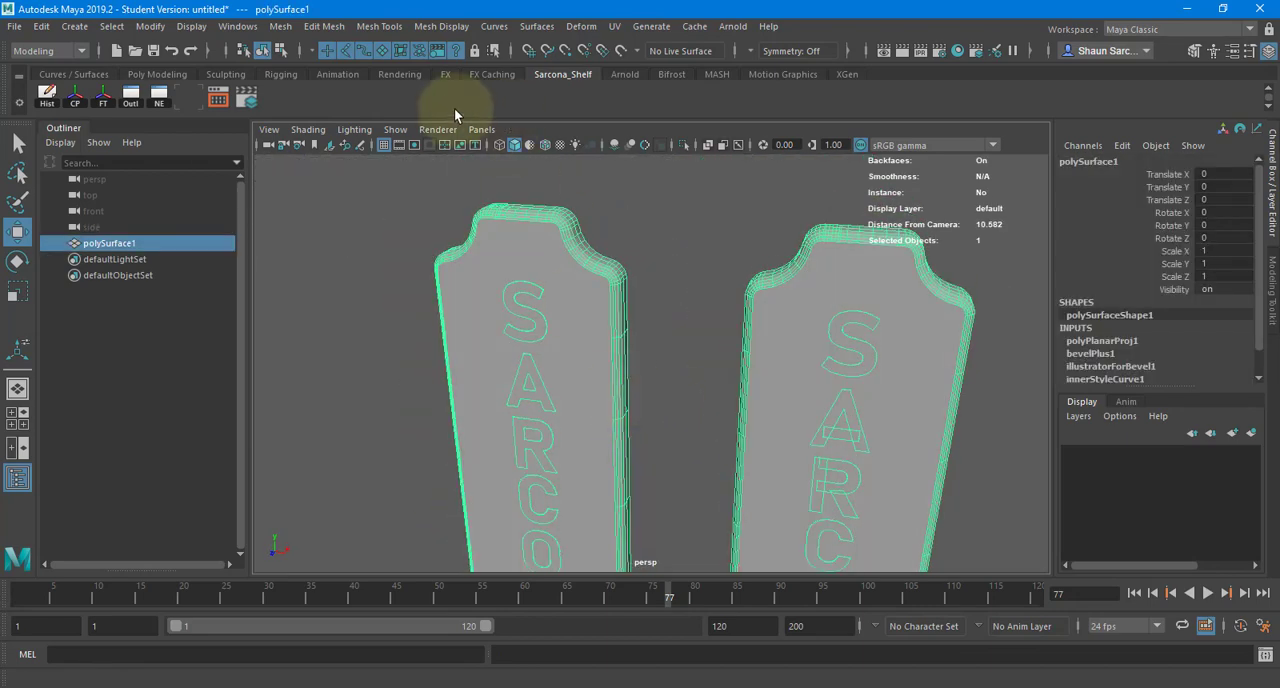
{"action": "left_click", "coordinate": [280, 26]}
{"action": "left_click", "coordinate": [313, 99]}
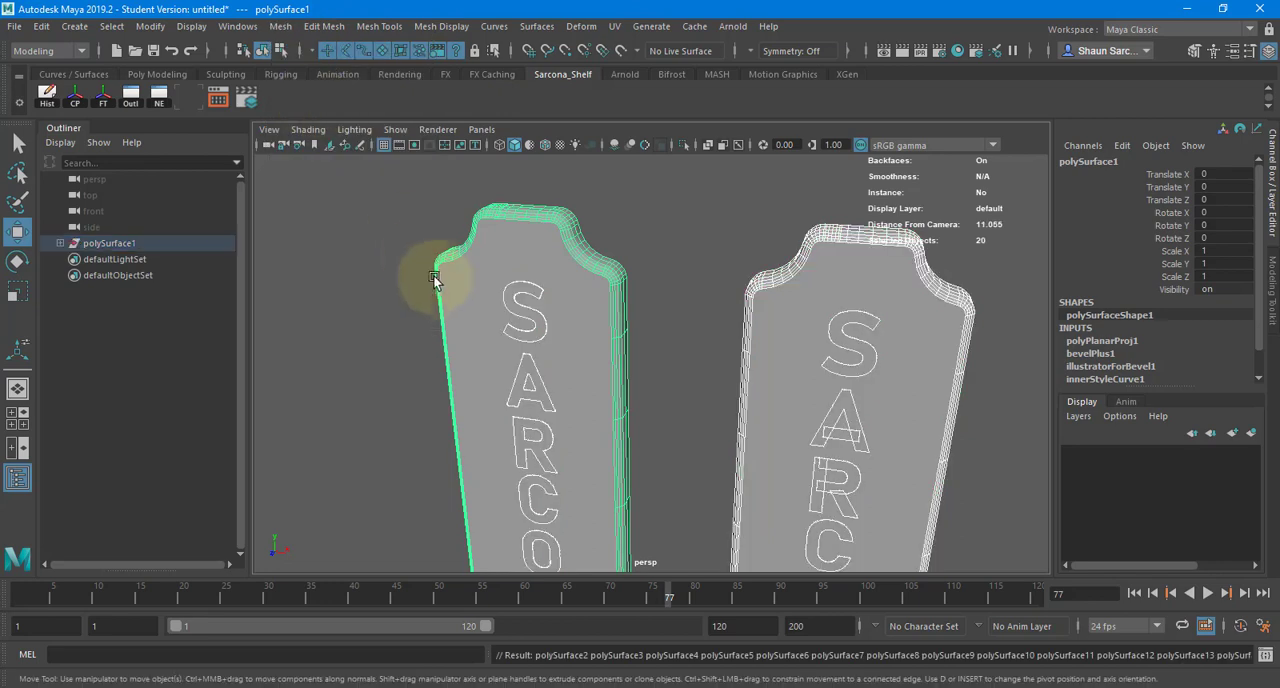
{"action": "left_click", "coordinate": [361, 286]}
- Delete the separated sign panel that encloses the second set of beveled SARCONA letters
{"action": "left_click_drag", "start_coordinate": [705, 275], "coordinate": [561, 280], "text": "alt"}
{"action": "right_click_drag", "start_coordinate": [561, 274], "coordinate": [505, 280], "text": "alt"}
{"action": "left_click_drag", "start_coordinate": [505, 280], "coordinate": [525, 345], "text": "alt"}
{"action": "left_click_drag", "start_coordinate": [686, 262], "coordinate": [900, 506]}
{"action": "left_click", "coordinate": [845, 385]}
{"action": "left_click", "coordinate": [817, 367]}
{"action": "key", "text": "Delete"}
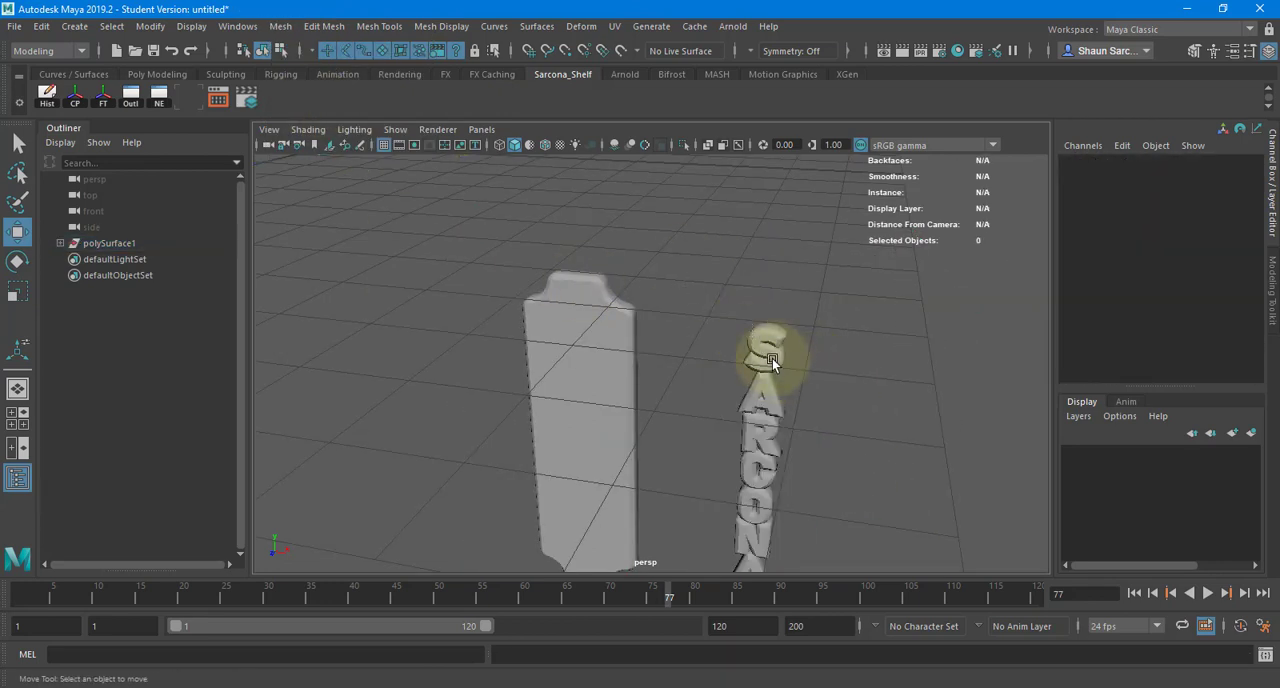
- Try moving the overlapping crossbar piece of the first beveled A away from the letter, and undo the move
{"action": "left_click", "coordinate": [772, 358]}
{"action": "key", "text": "f"}
{"action": "left_click_drag", "start_coordinate": [762, 423], "coordinate": [782, 467], "text": "alt"}
{"action": "middle_click_drag", "start_coordinate": [782, 470], "coordinate": [754, 257], "text": "alt"}
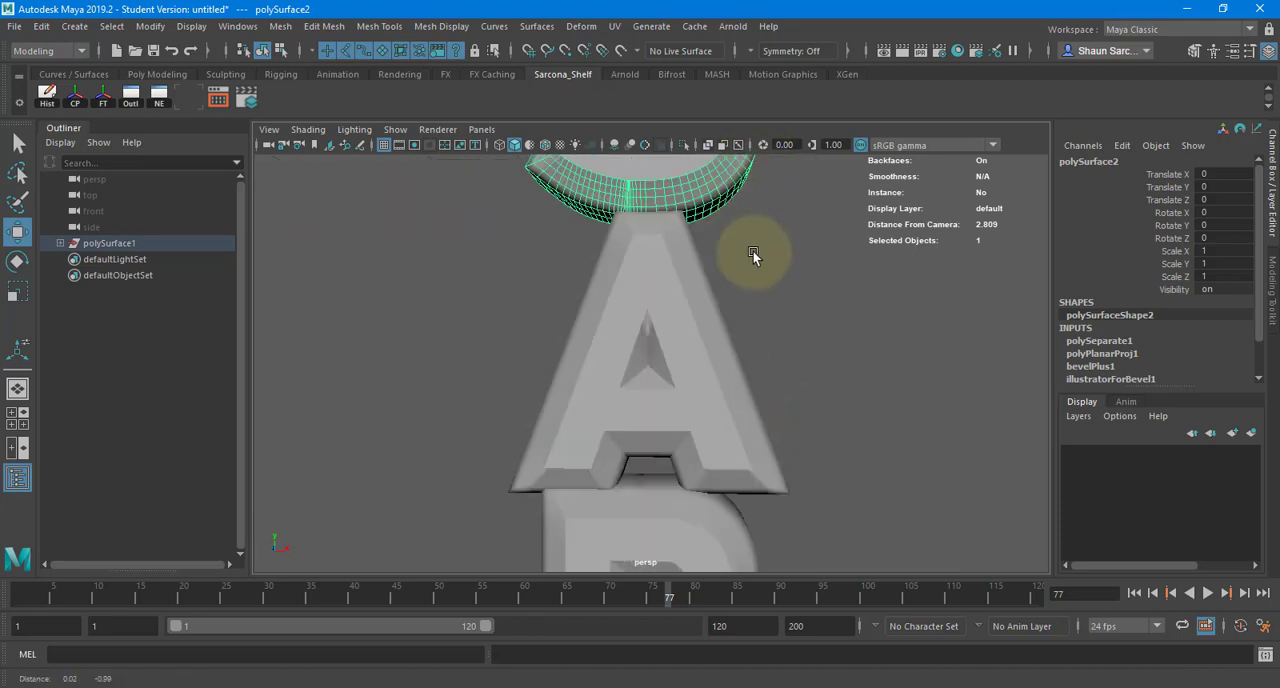
{"action": "left_click", "coordinate": [668, 329]}
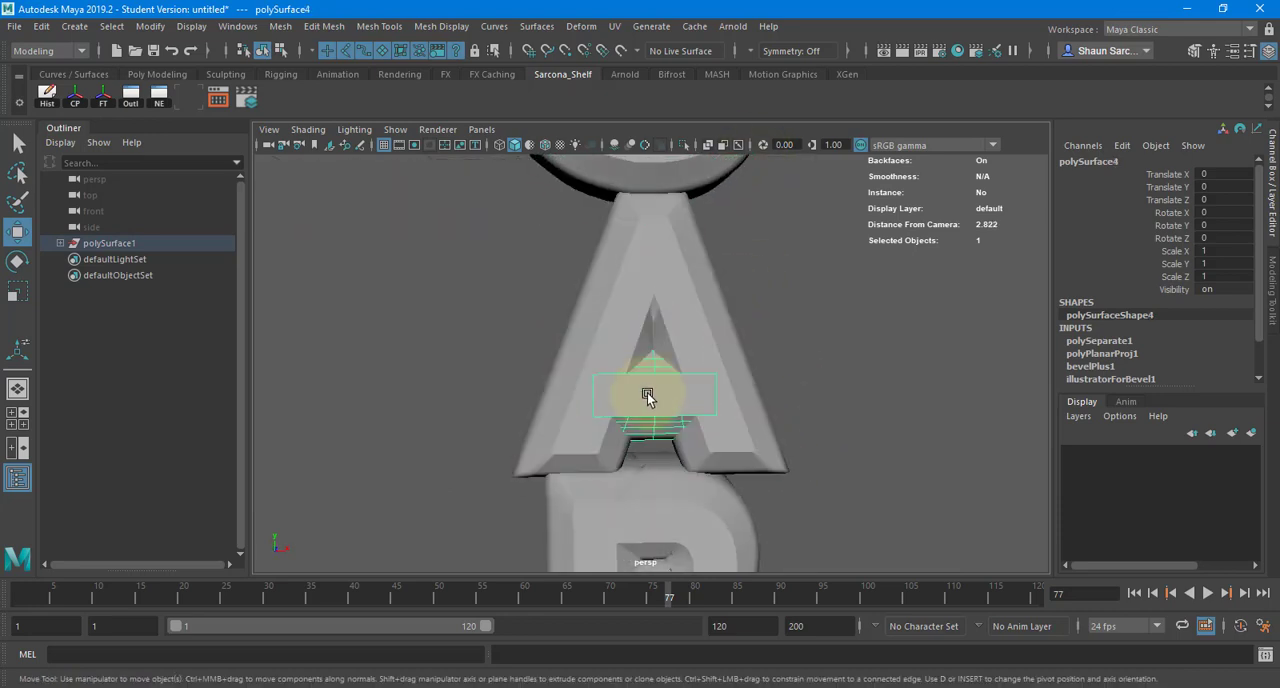
{"action": "left_click", "coordinate": [657, 393], "text": "shift"}
{"action": "left_click", "coordinate": [646, 392]}
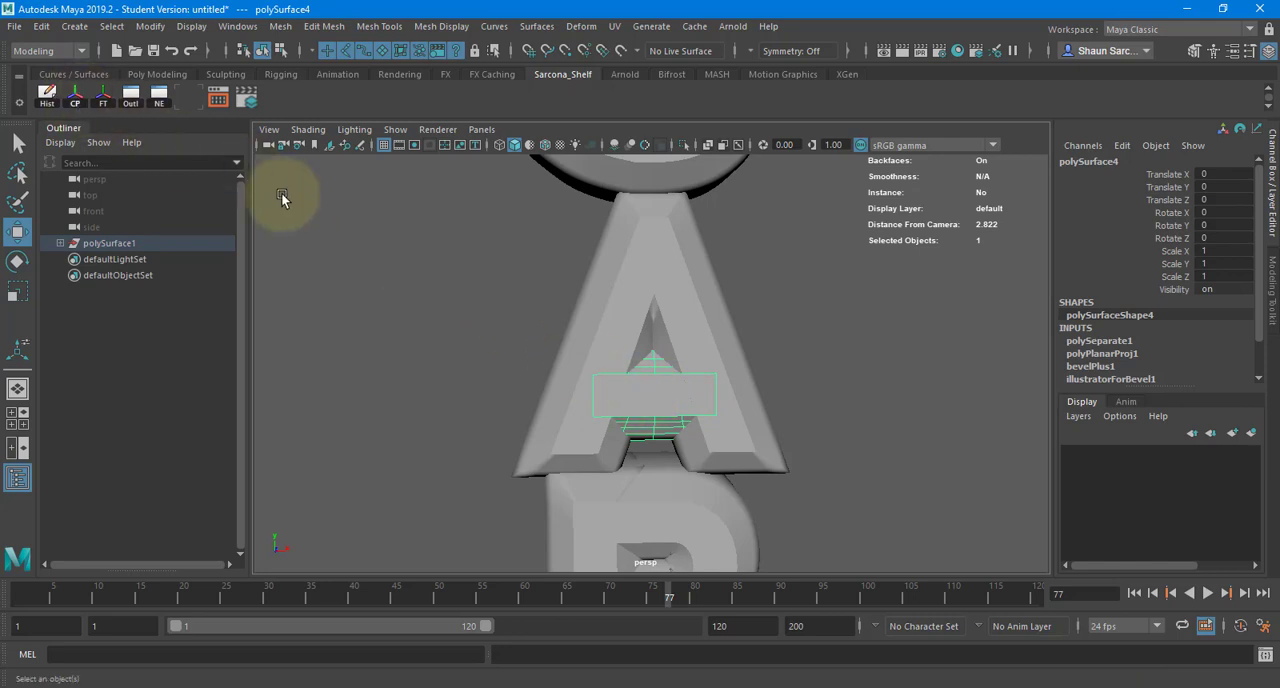
{"action": "middle_click_drag", "start_coordinate": [286, 194], "coordinate": [706, 229]}
{"action": "key", "text": "ctrl+z"}
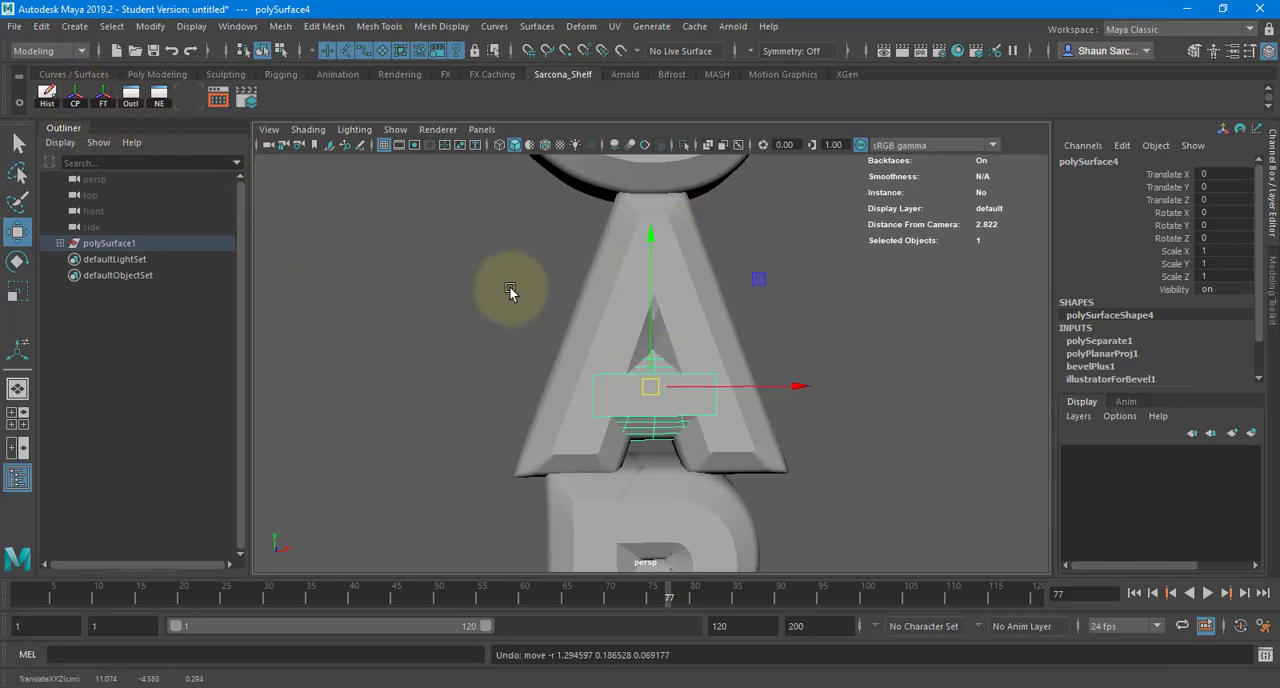
- Undo the last selection change on the pieces of the first beveled A
{"action": "key", "text": "ctrl+z"}
{"action": "middle_click_drag", "start_coordinate": [690, 480], "coordinate": [621, 165], "text": "alt"}
{"action": "scroll", "coordinate": [609, 254], "scroll_direction": "down", "scroll_amount": 2}
{"action": "middle_click_drag", "start_coordinate": [609, 257], "coordinate": [568, 103], "text": "alt"}
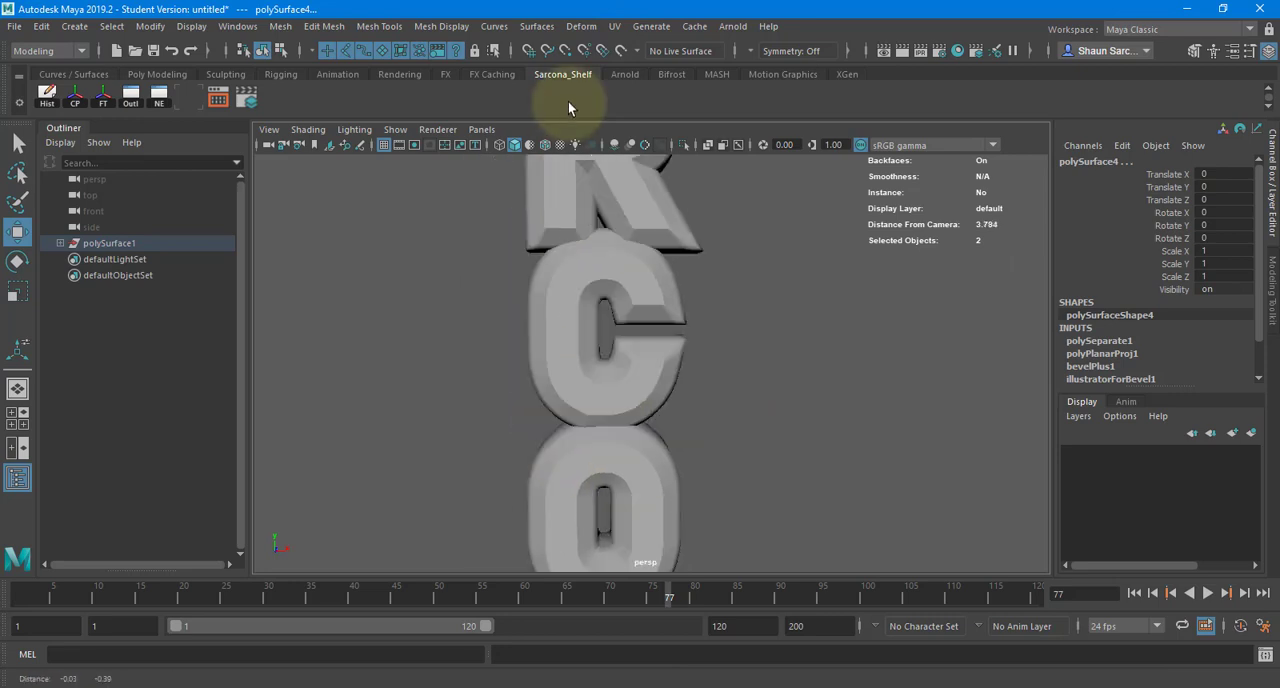
{"action": "middle_click_drag", "start_coordinate": [622, 470], "coordinate": [594, 221], "text": "alt"}
{"action": "scroll", "coordinate": [595, 222], "scroll_direction": "down", "scroll_amount": 5}
{"action": "scroll", "coordinate": [601, 264], "scroll_direction": "down", "scroll_amount": 4}
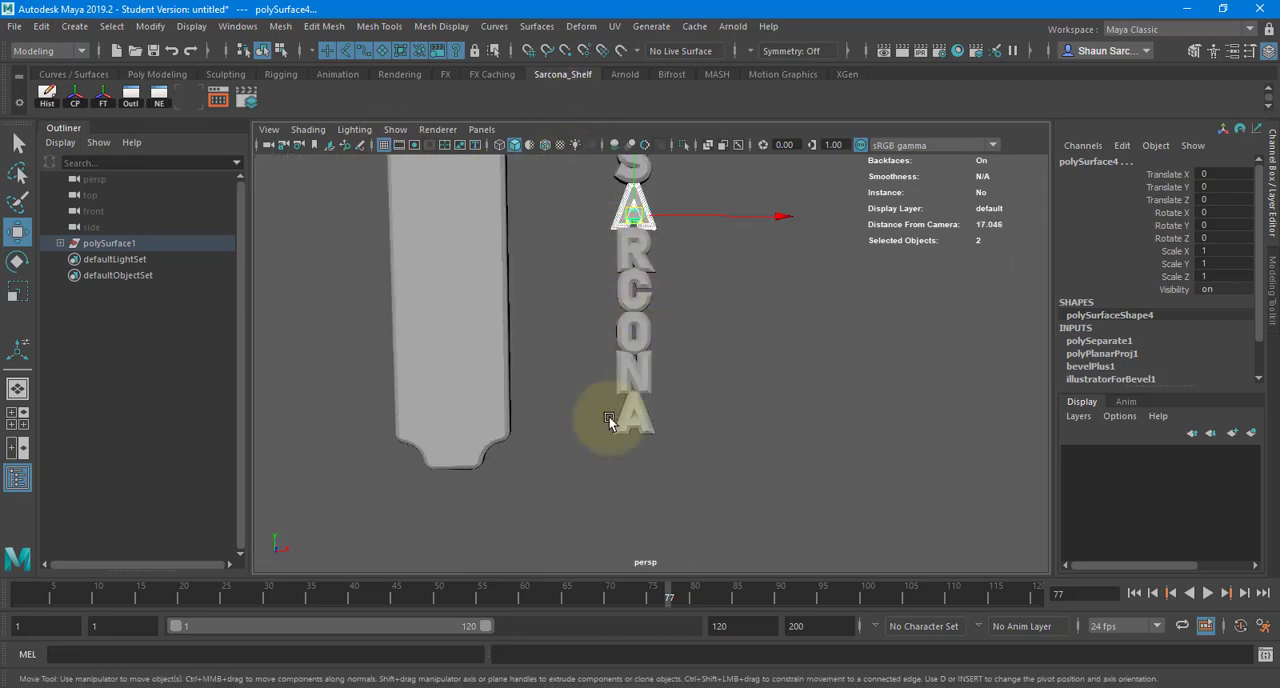
{"action": "left_click_drag", "start_coordinate": [603, 451], "coordinate": [712, 10]}
- Center the pivot of the remaining sign panel and move the panel back along Z to about -2.286
{"action": "left_click", "coordinate": [475, 236]}
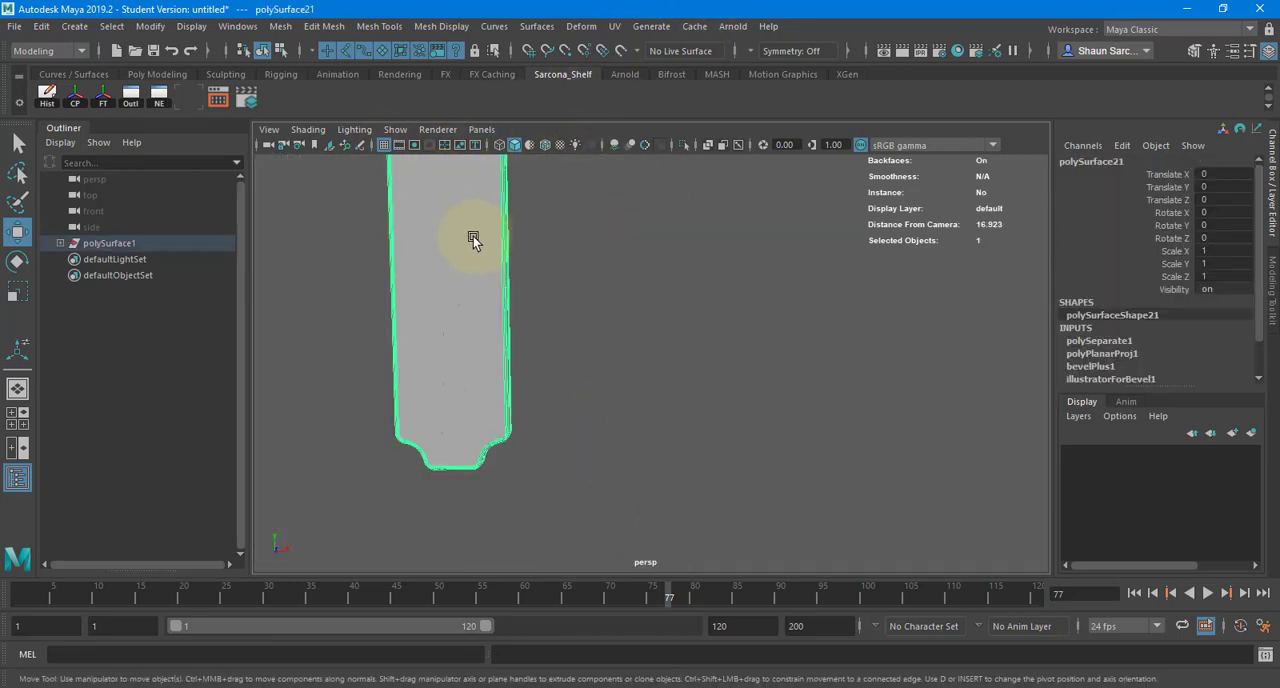
{"action": "left_click_drag", "start_coordinate": [473, 236], "coordinate": [767, 321], "text": "alt"}
{"action": "scroll", "coordinate": [563, 298], "scroll_direction": "up", "scroll_amount": 3}
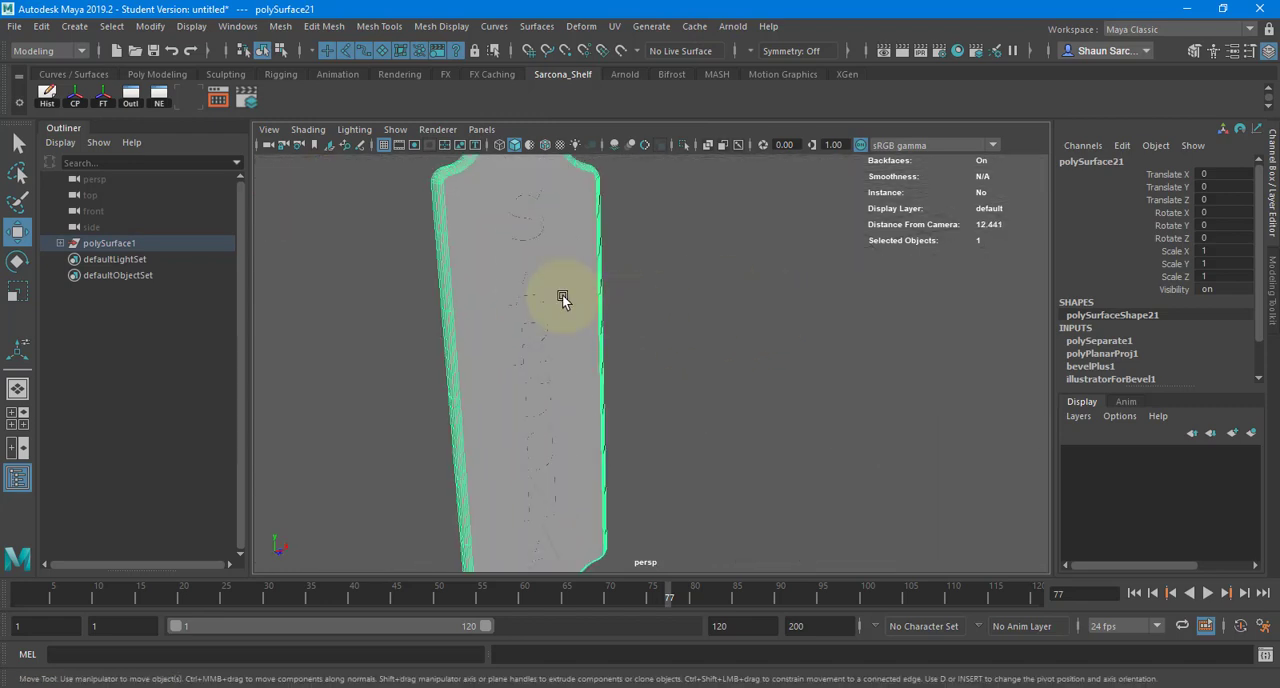
{"action": "left_click", "coordinate": [76, 98]}
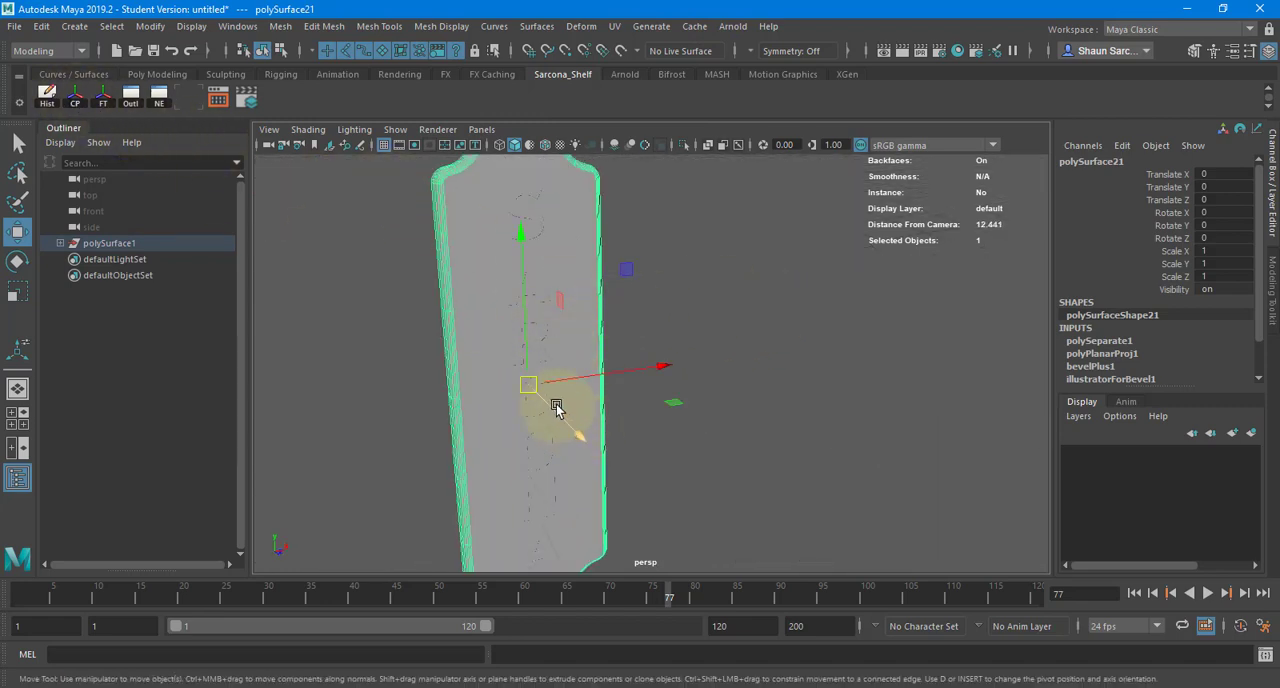
{"action": "left_click_drag", "start_coordinate": [557, 407], "coordinate": [522, 380]}
{"action": "middle_click_drag", "start_coordinate": [609, 503], "coordinate": [722, 630], "text": "alt"}
{"action": "right_click_drag", "start_coordinate": [722, 630], "coordinate": [1038, 370], "text": "alt"}
{"action": "middle_click_drag", "start_coordinate": [500, 332], "coordinate": [652, 367], "text": "alt"}
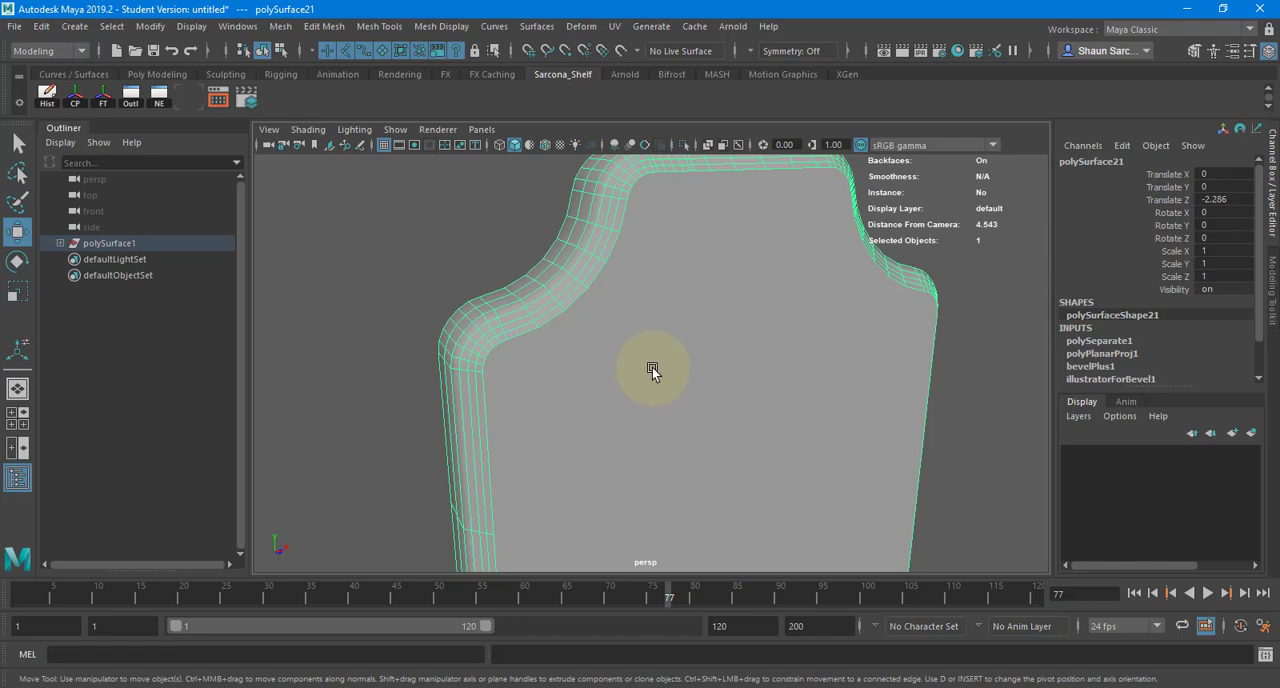
- Open the sign panel's bevelPlus1 history attributes in the Attribute Editor
{"action": "scroll", "coordinate": [1113, 277], "scroll_direction": "down", "scroll_amount": 1}
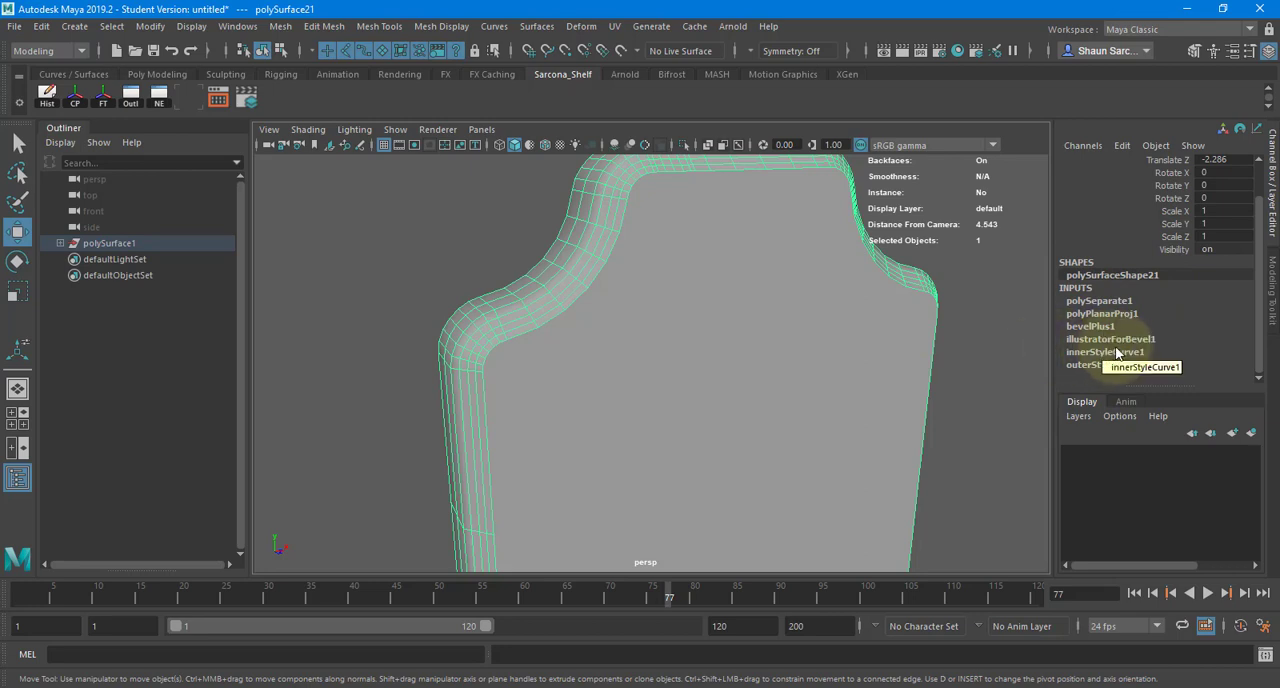
{"action": "key", "text": "ctrl+a"}
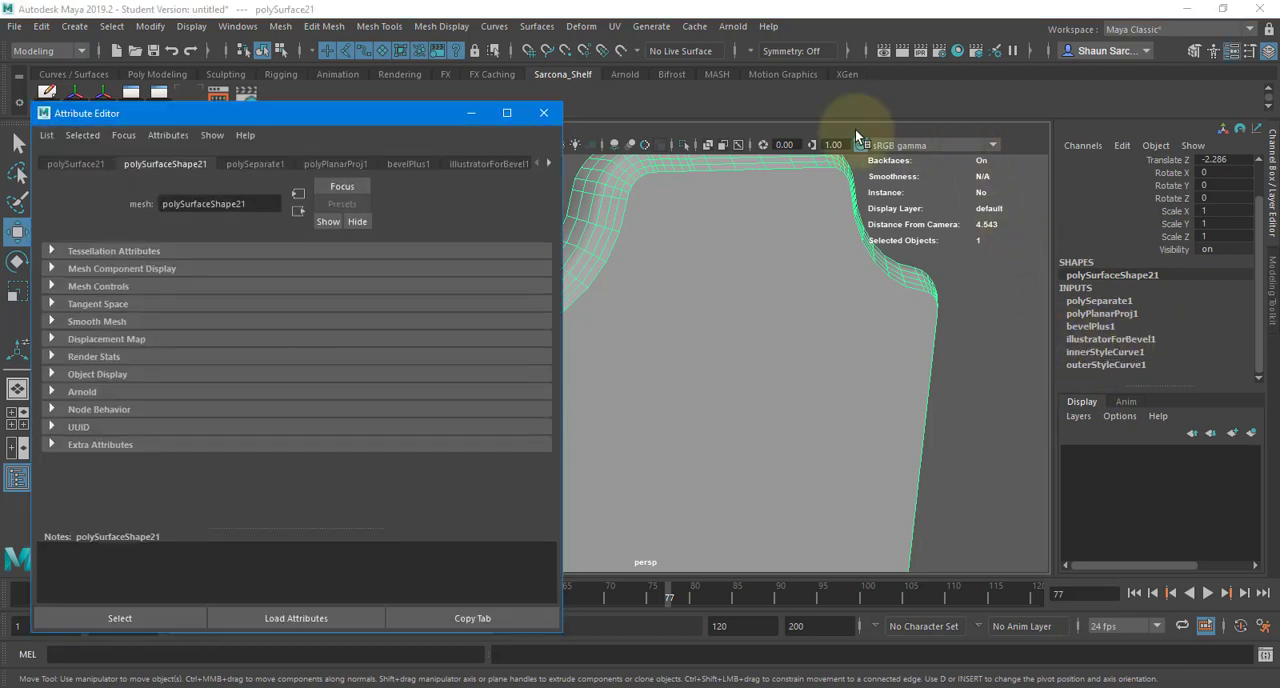
{"action": "left_click_drag", "start_coordinate": [278, 107], "coordinate": [949, 60]}
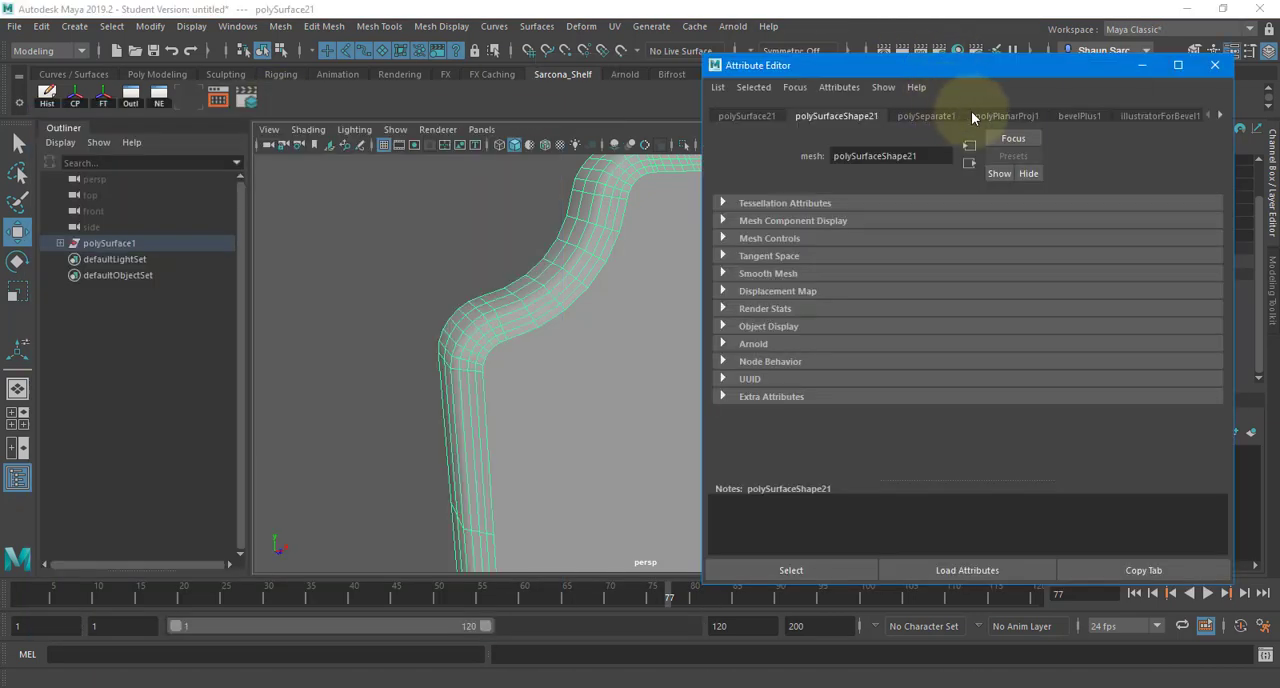
{"action": "left_click", "coordinate": [1076, 114]}
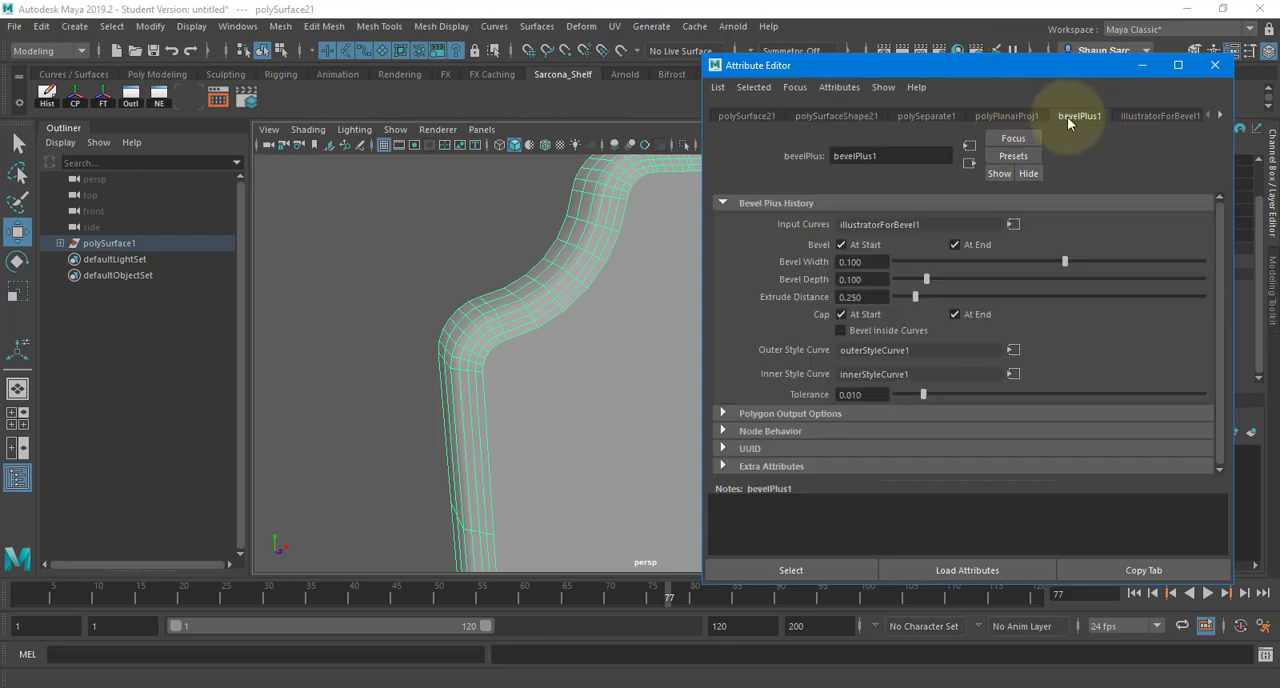
{"action": "left_click", "coordinate": [537, 27]}
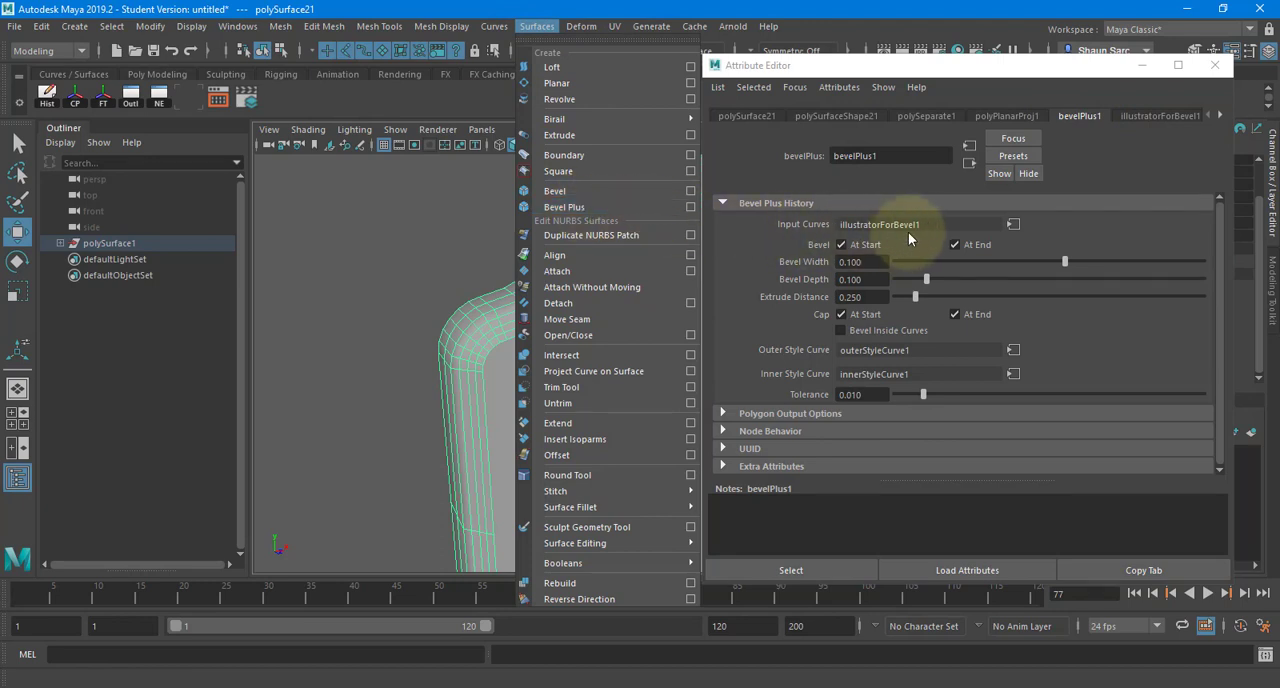
{"action": "left_click", "coordinate": [1006, 250]}
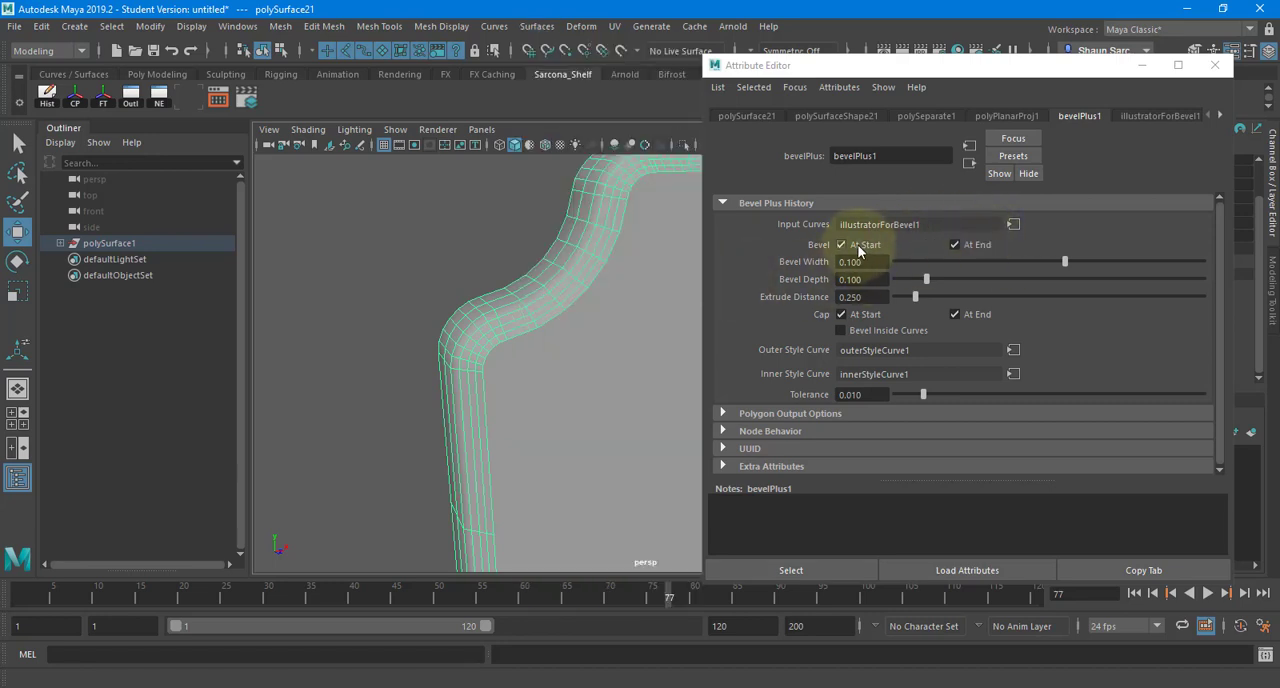
- Try the sign geometry without bevels at start and end, and turn both bevels back on
{"action": "left_click", "coordinate": [858, 245]}
{"action": "left_click", "coordinate": [955, 244]}
{"action": "middle_click_drag", "start_coordinate": [549, 291], "coordinate": [362, 320], "text": "alt"}
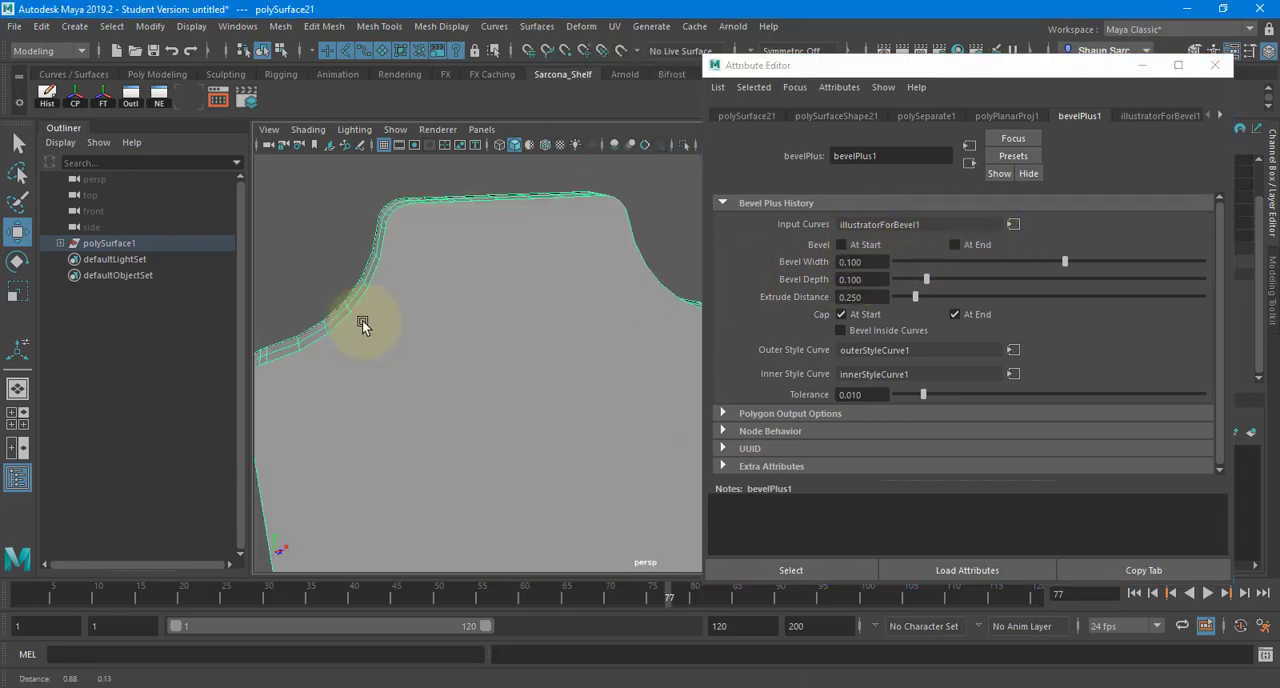
{"action": "left_click_drag", "start_coordinate": [362, 320], "coordinate": [540, 355], "text": "alt"}
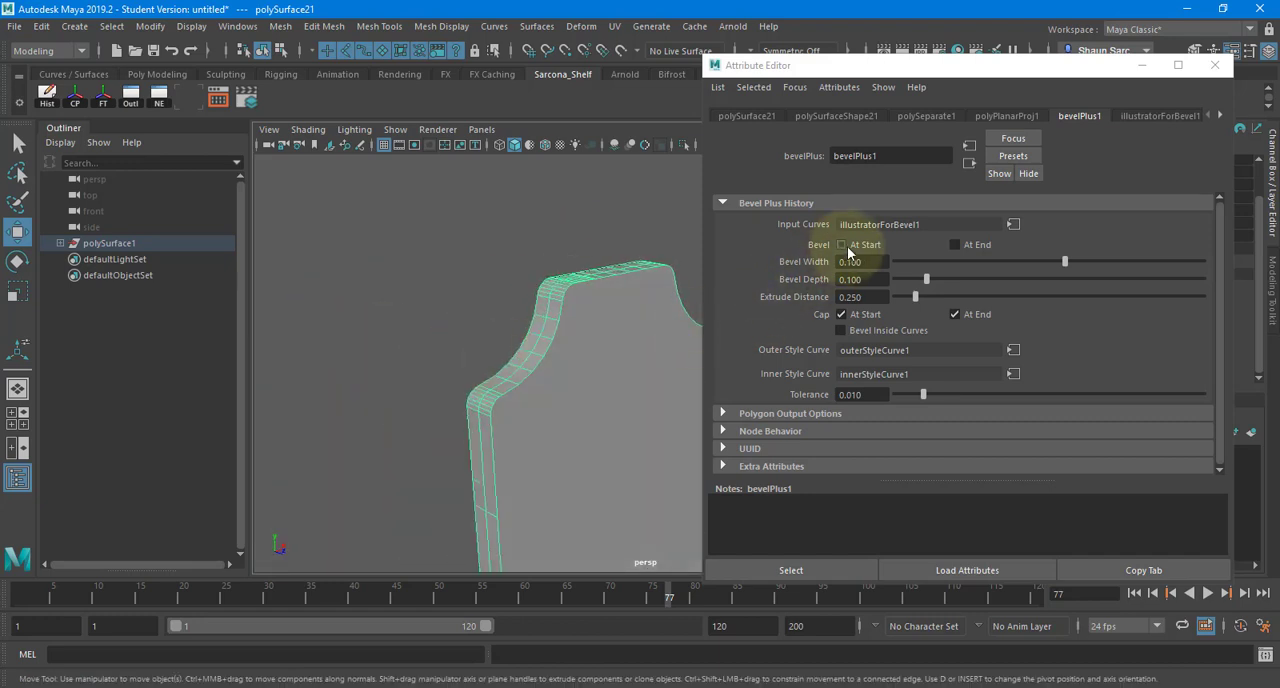
{"action": "left_click", "coordinate": [843, 245]}
{"action": "left_click", "coordinate": [955, 244]}
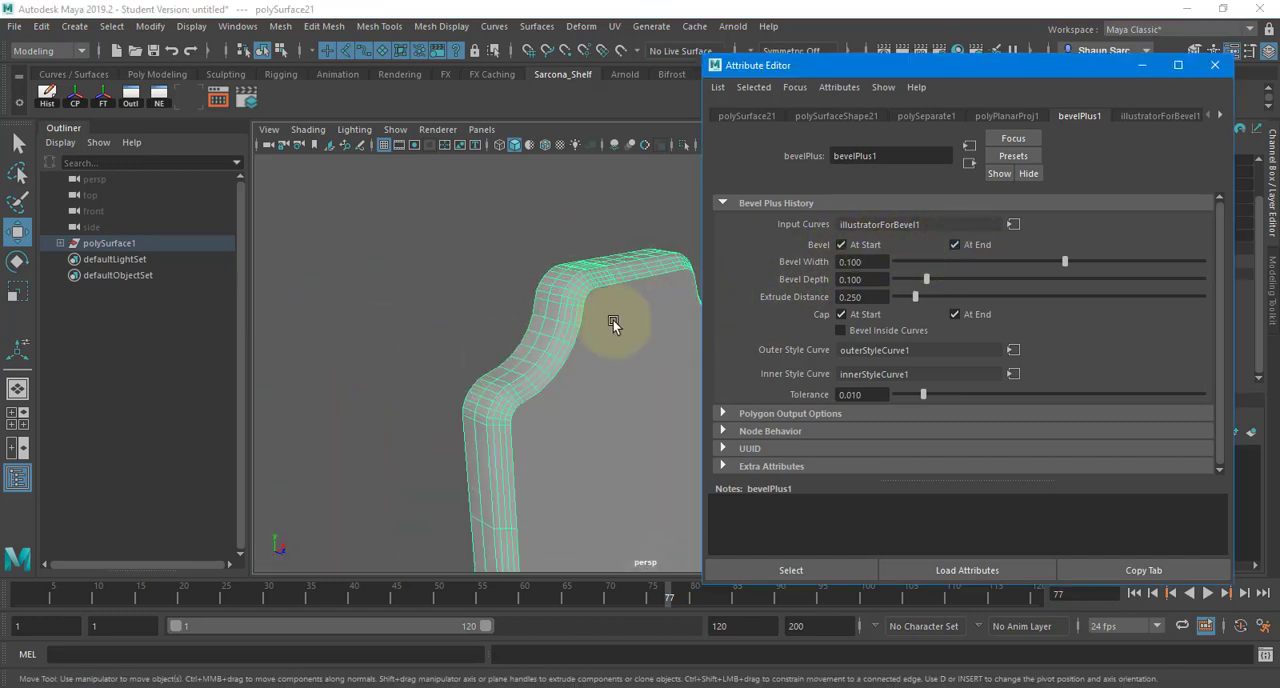
- Set both the Bevel Width and the Bevel Depth of the sign geometry to 0.05
{"action": "double_click", "coordinate": [860, 262]}
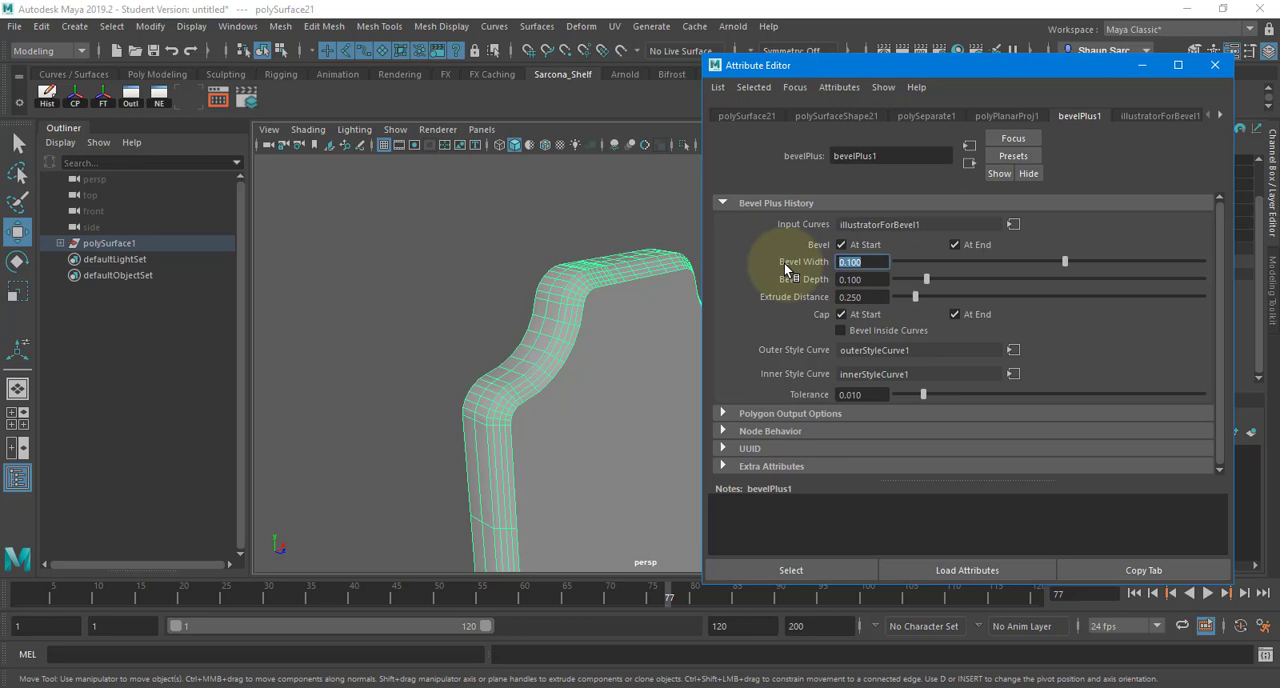
{"action": "type", "text": "0.05"}
{"action": "key", "text": "Tab"}
{"action": "type", "text": "0.05"}
{"action": "key", "text": "Tab"}
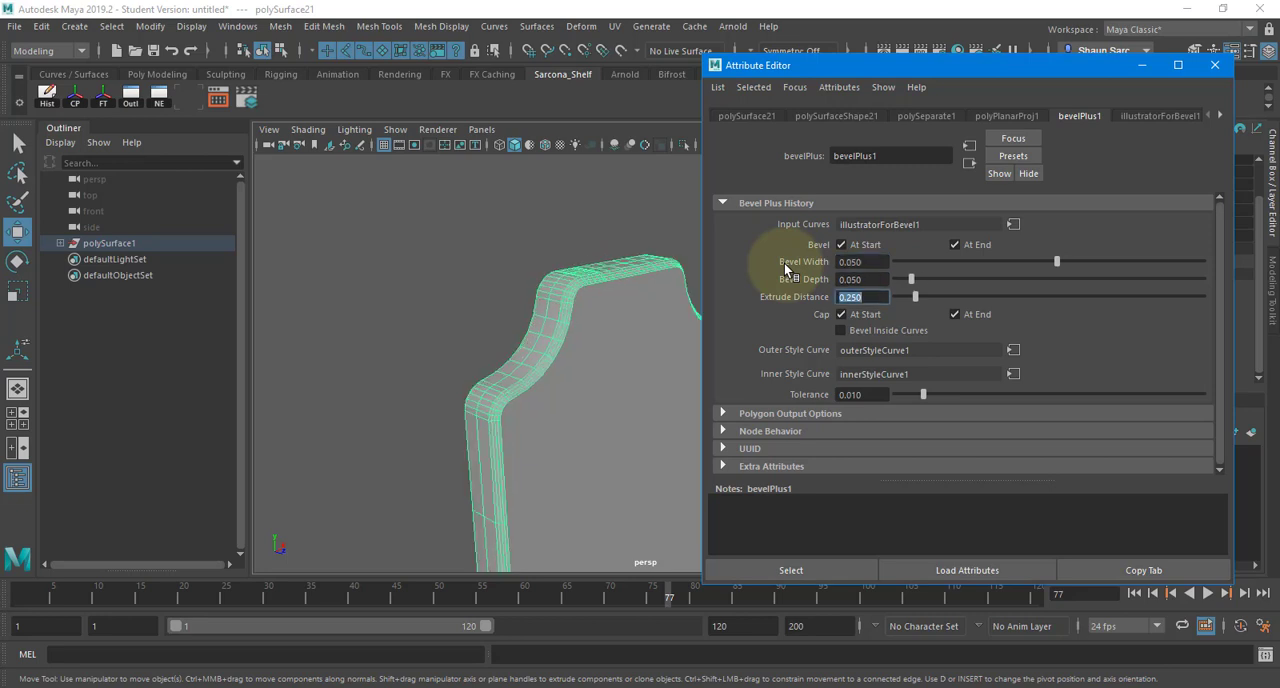
- Try a deeper Extrude Distance of about 1.099 on the sign geometry, and set it back to 0.25
{"action": "left_click_drag", "start_coordinate": [915, 297], "coordinate": [980, 301]}
{"action": "double_click", "coordinate": [850, 297]}
{"action": "type", "text": ".25"}
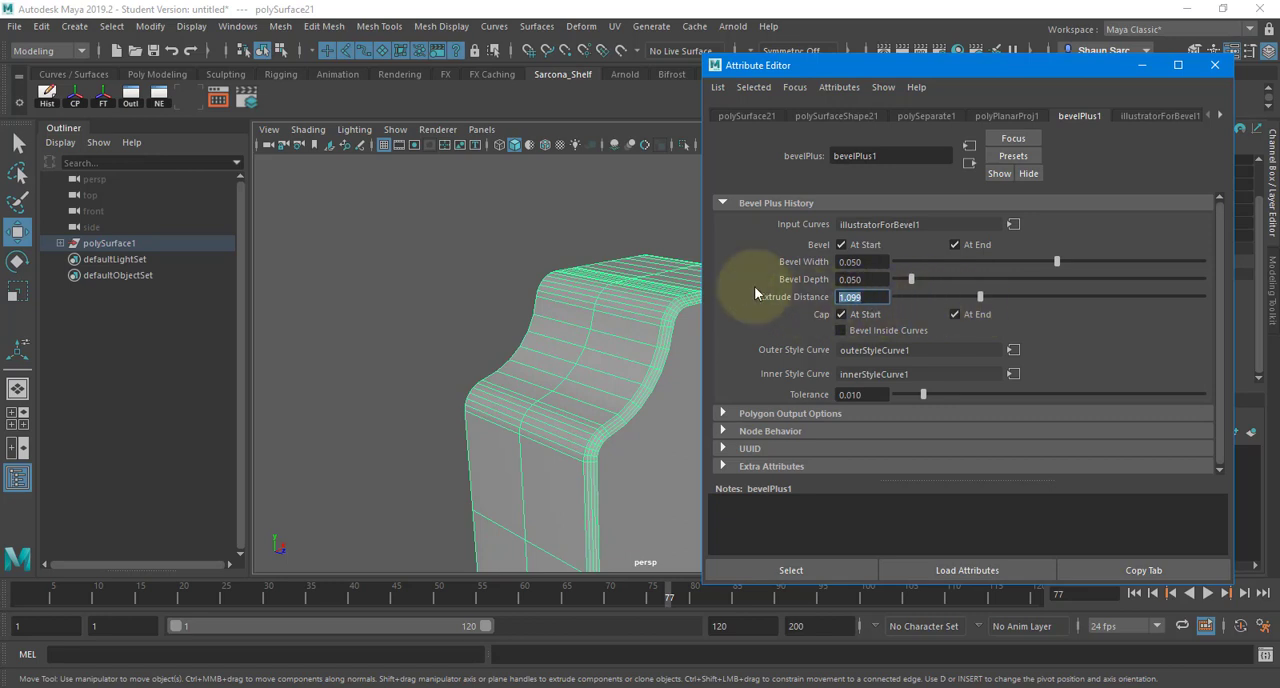
{"action": "key", "text": "Return"}
{"action": "left_click_drag", "start_coordinate": [660, 314], "coordinate": [531, 263], "text": "alt"}
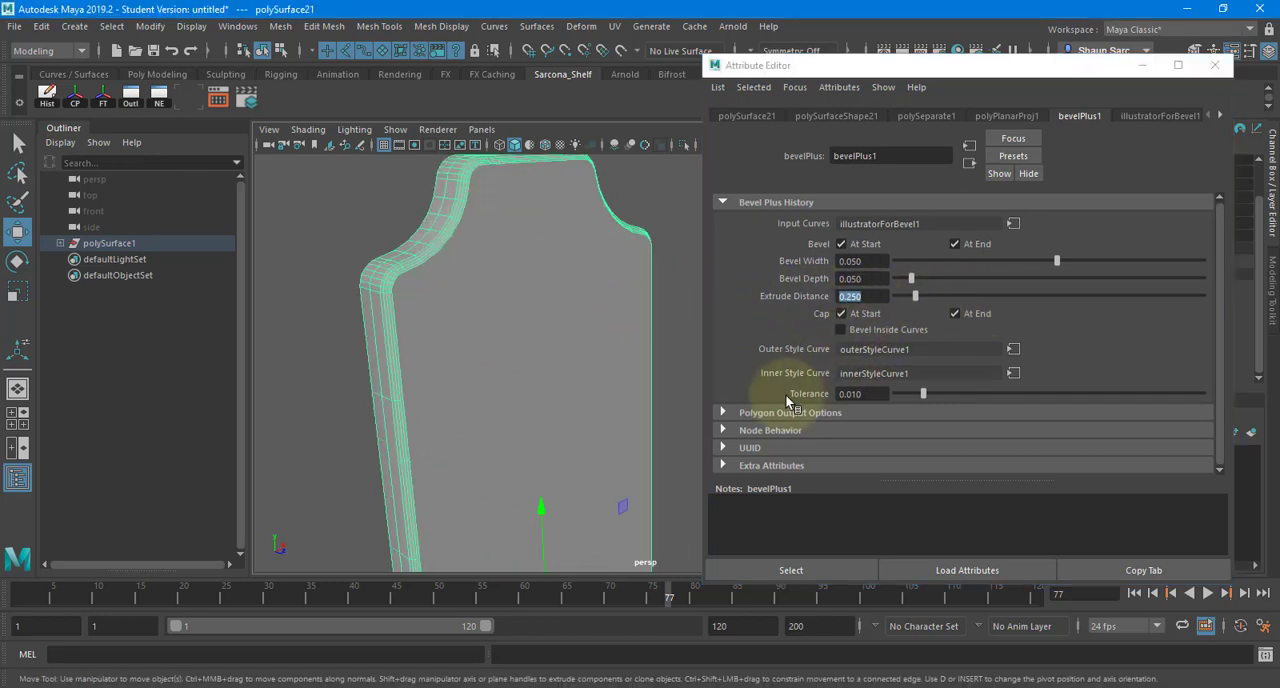
- Review the illustratorForBevel1 source file attributes and set the inner bevel style curve to Convex Out
{"action": "left_click", "coordinate": [1161, 114]}
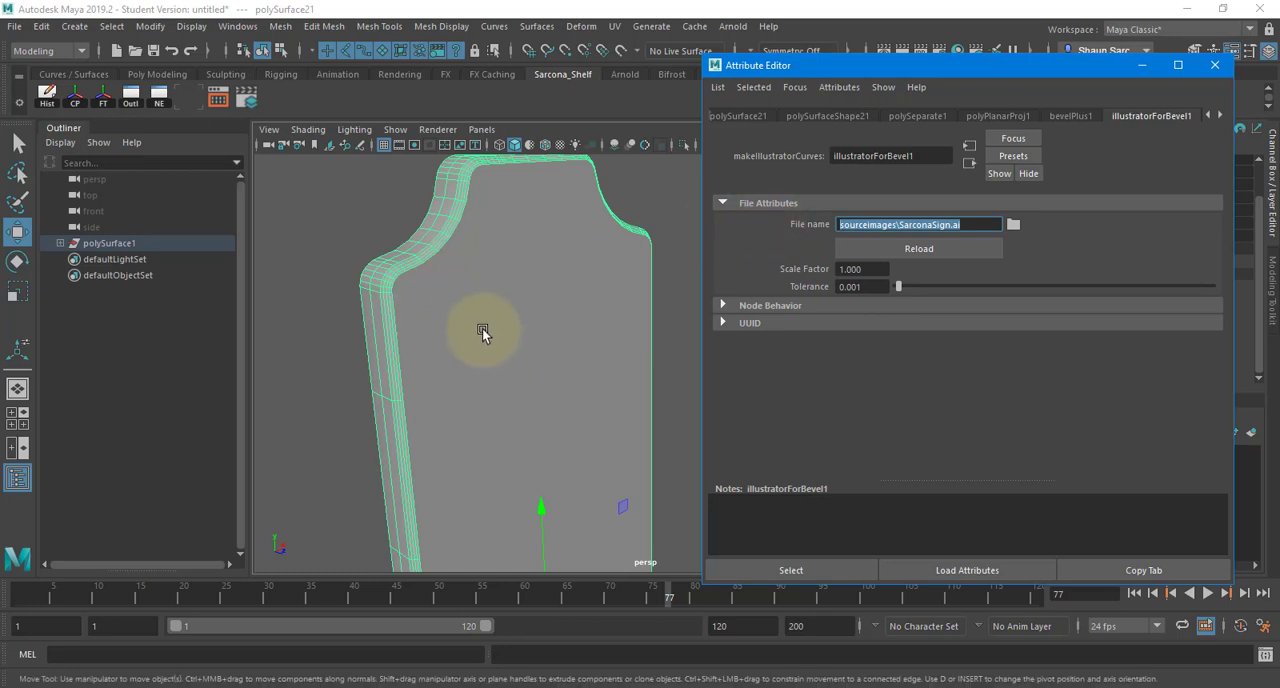
{"action": "left_click", "coordinate": [1219, 115]}
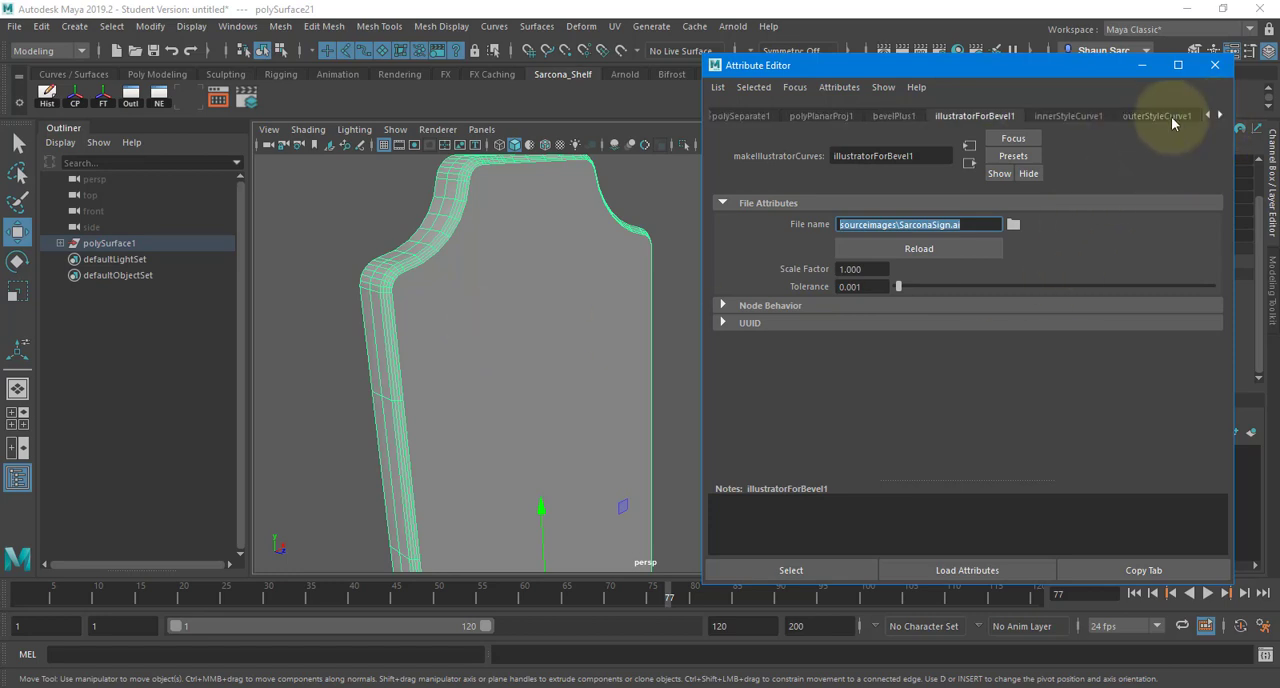
{"action": "left_click", "coordinate": [950, 116]}
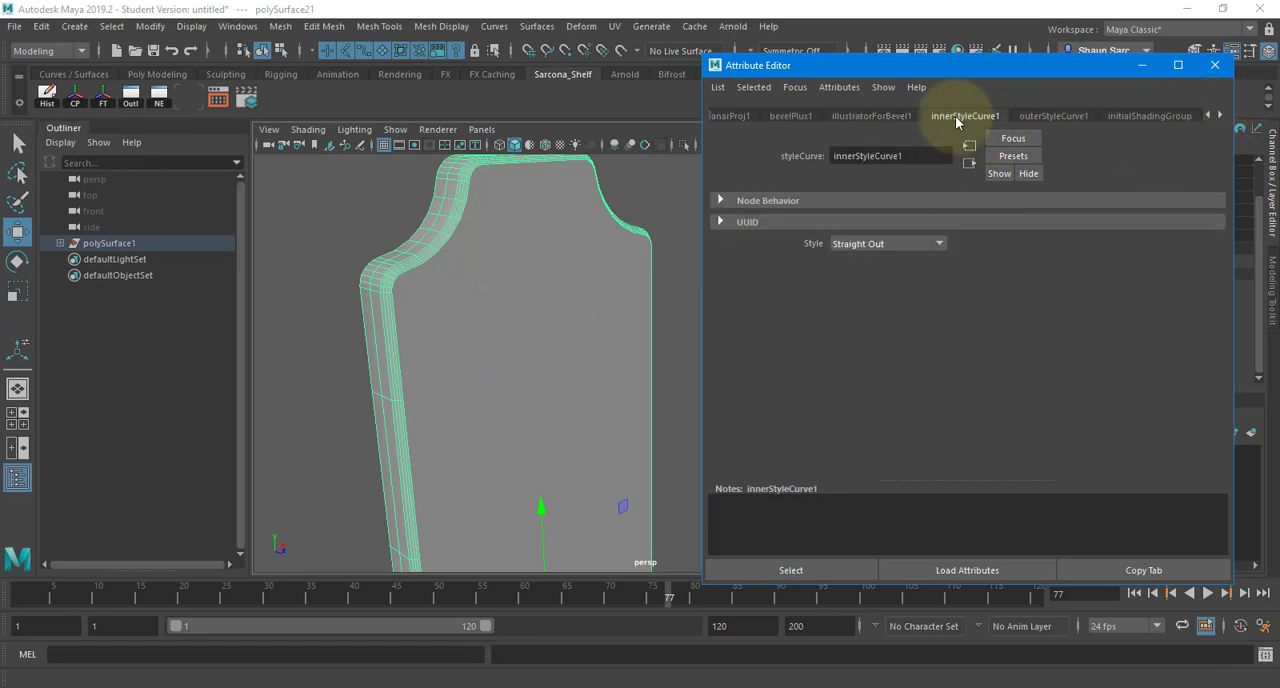
{"action": "left_click", "coordinate": [866, 246]}
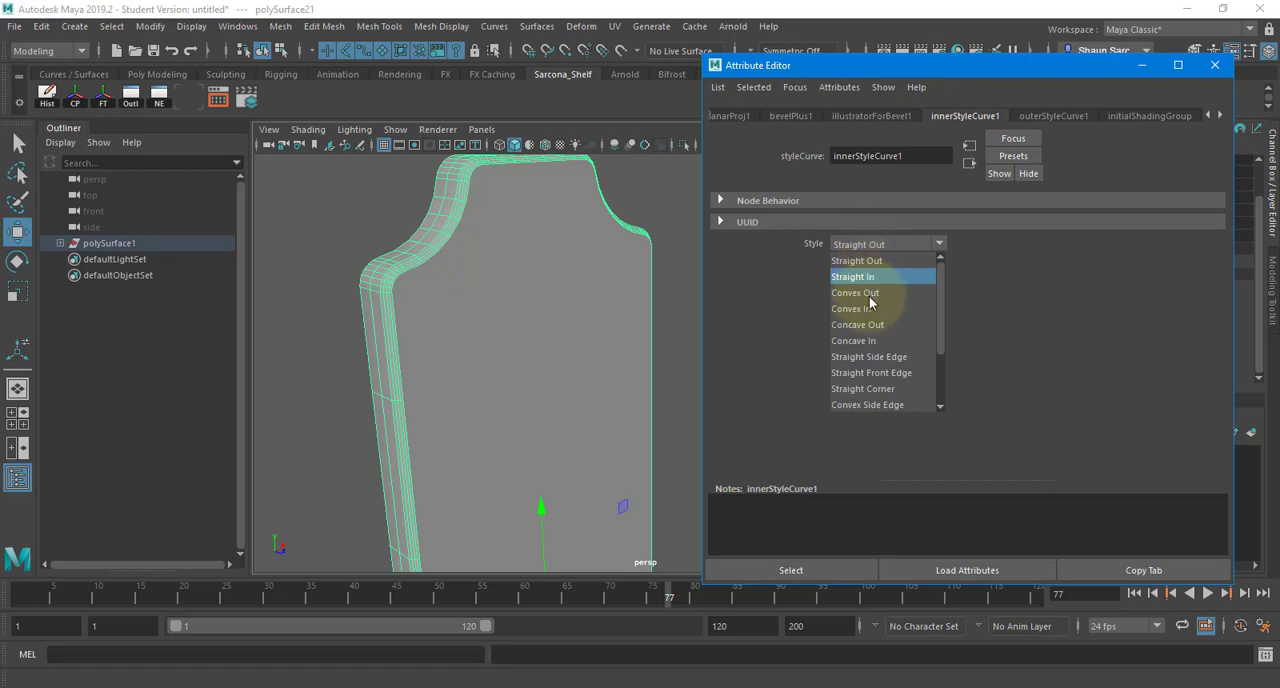
{"action": "left_click", "coordinate": [870, 293]}
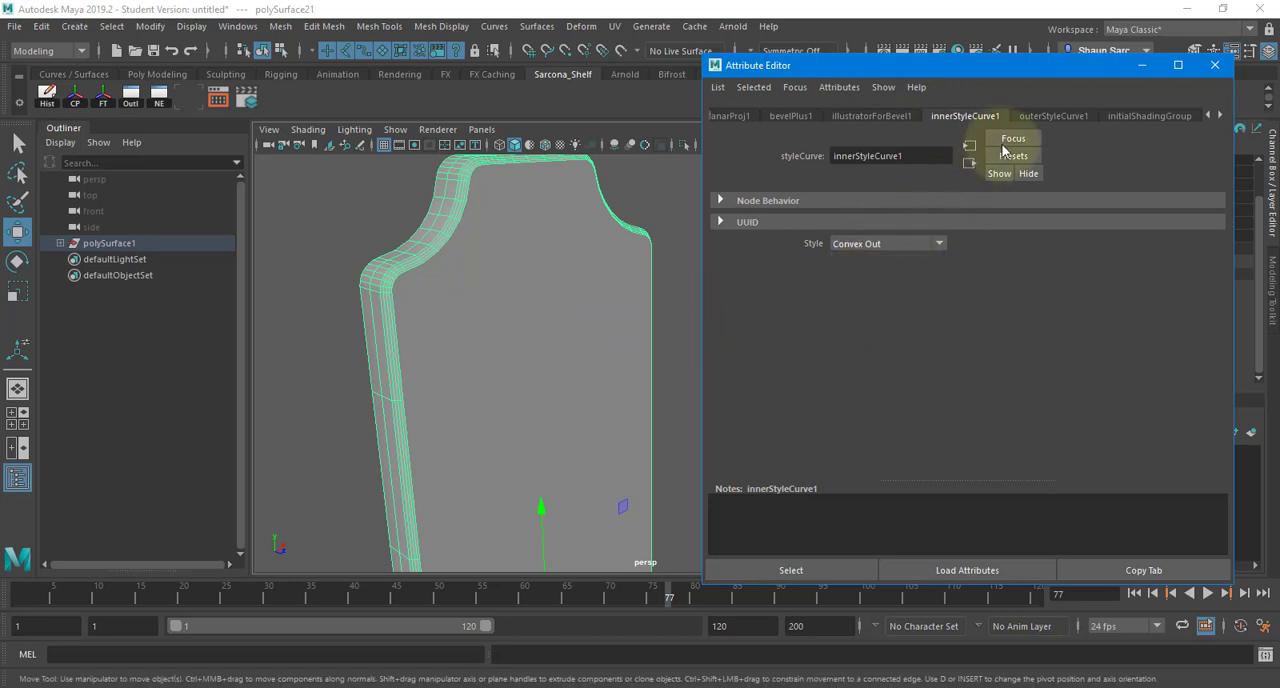
- Try the Straight In, Straight Side Edge and Straight Corner styles on the outer bevel style curve
{"action": "left_click", "coordinate": [1053, 116]}
{"action": "left_click", "coordinate": [893, 244]}
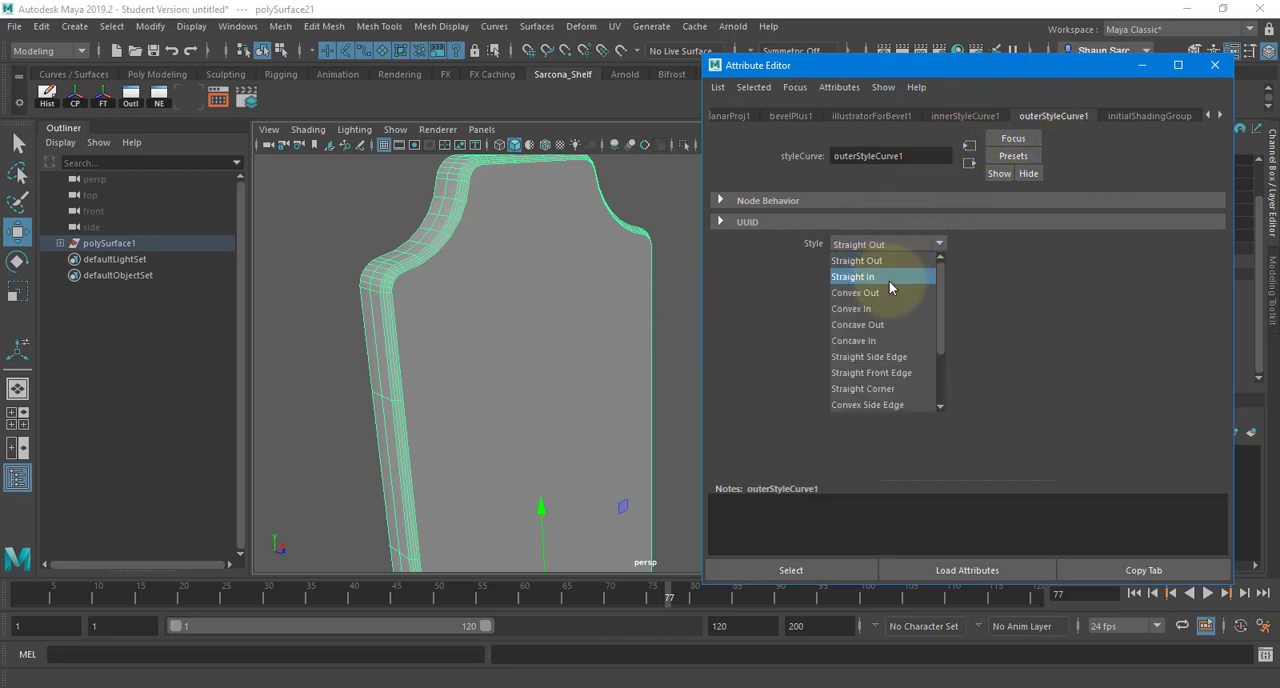
{"action": "left_click", "coordinate": [886, 277]}
{"action": "right_click_drag", "start_coordinate": [525, 313], "coordinate": [568, 321], "text": "alt"}
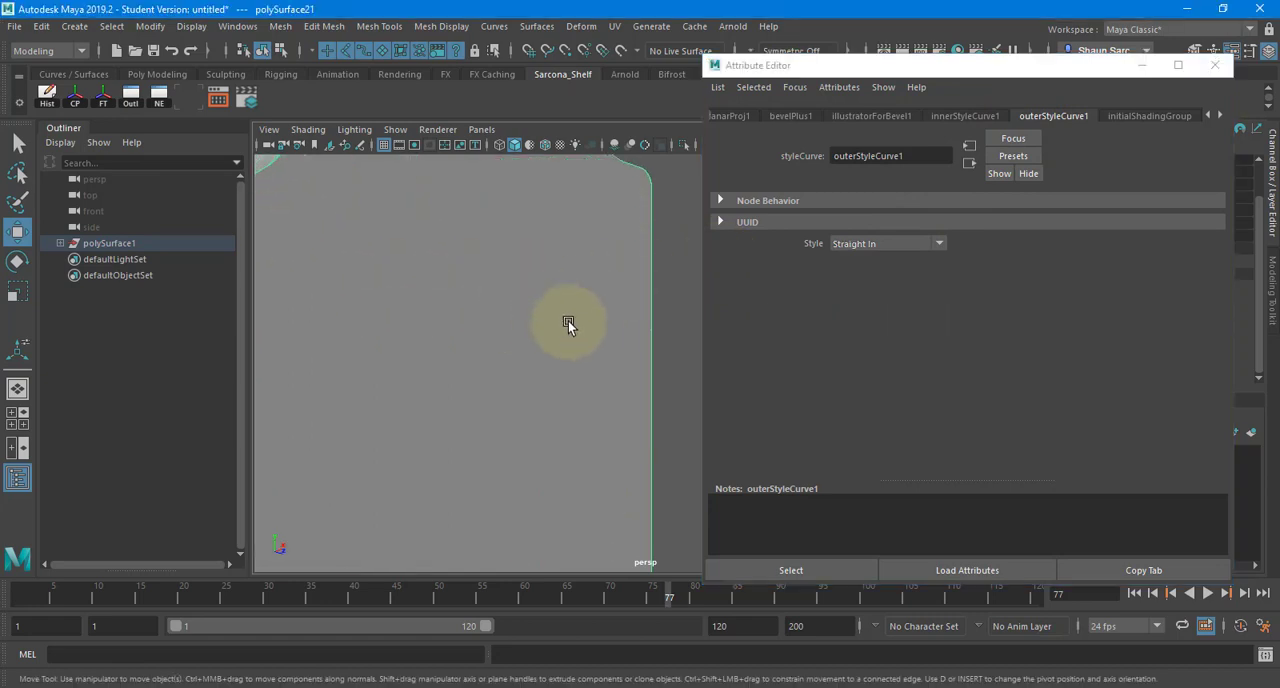
{"action": "middle_click_drag", "start_coordinate": [568, 321], "coordinate": [576, 338], "text": "alt"}
{"action": "left_click_drag", "start_coordinate": [576, 338], "coordinate": [560, 370], "text": "alt"}
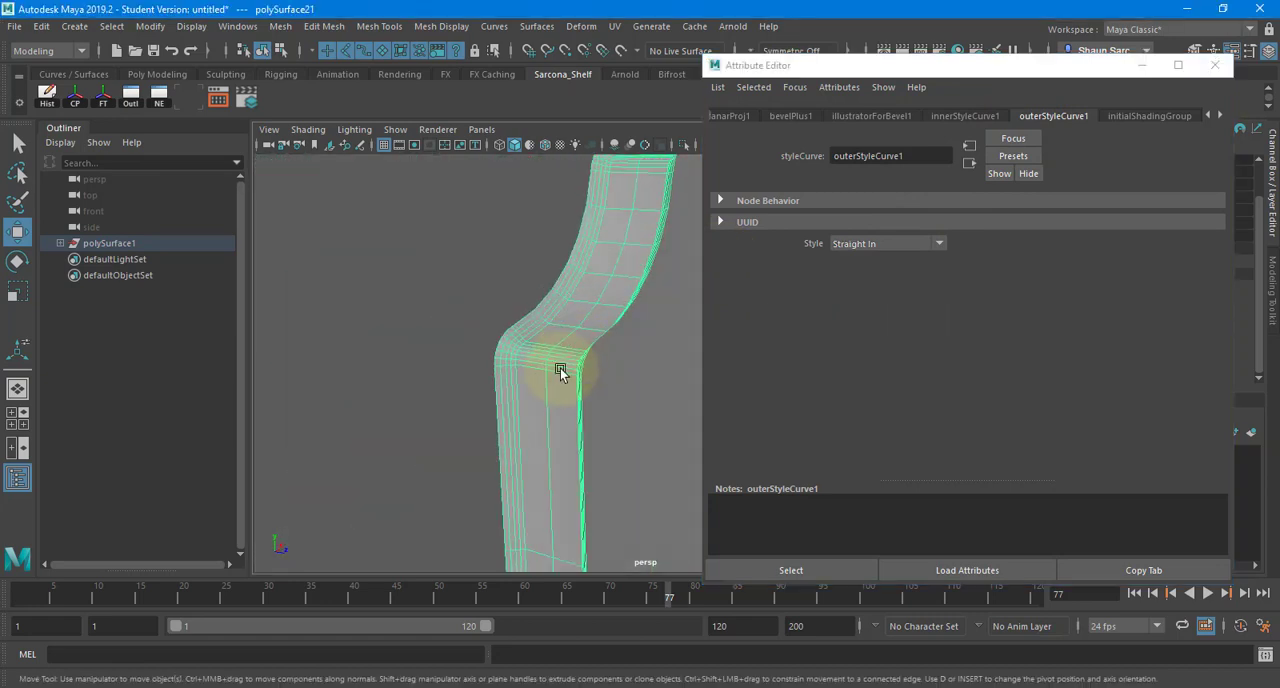
{"action": "left_click", "coordinate": [900, 243]}
{"action": "left_click", "coordinate": [870, 357]}
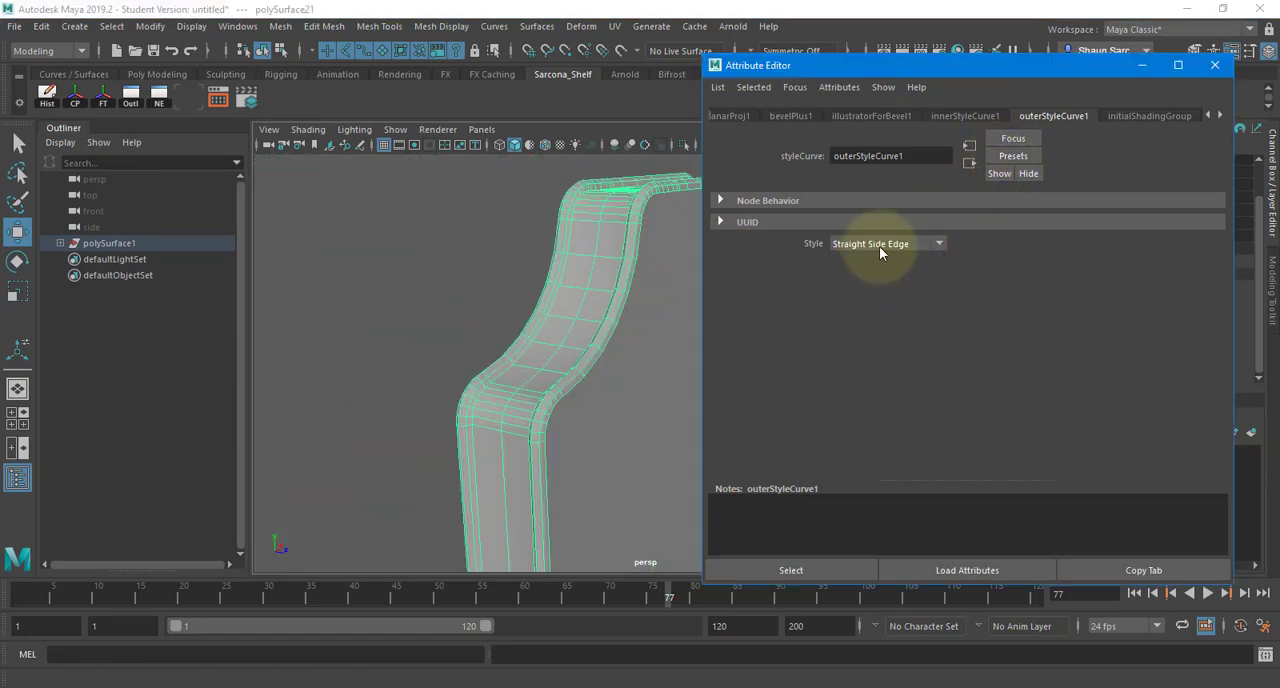
{"action": "left_click", "coordinate": [879, 246]}
{"action": "left_click", "coordinate": [865, 394]}
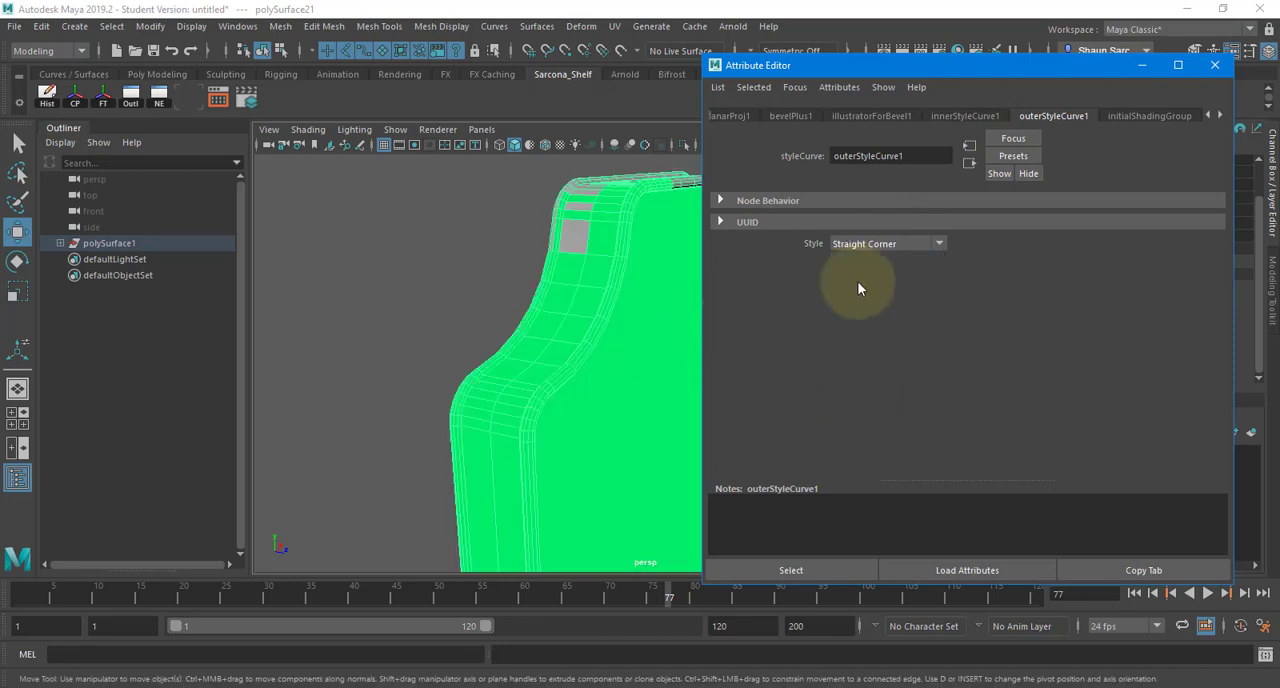
- Set the outer bevel style curve to Straight Front Edge and clear the selection
{"action": "left_click", "coordinate": [912, 243]}
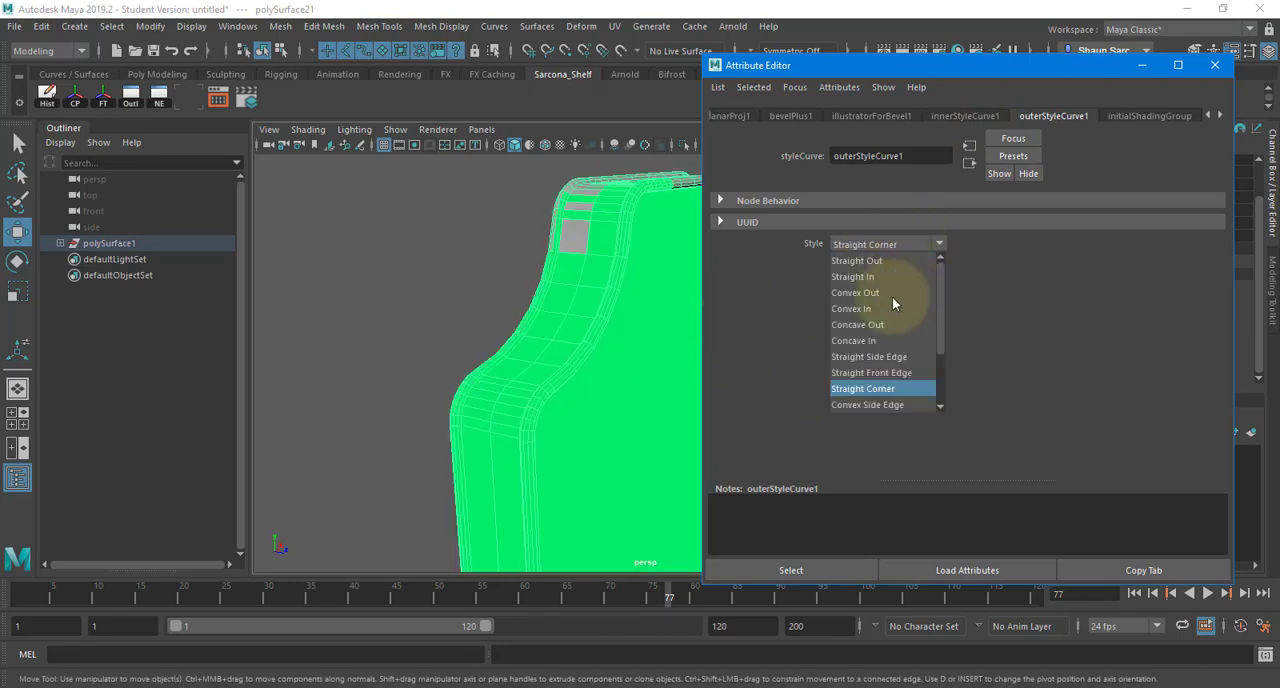
{"action": "left_click", "coordinate": [885, 375]}
{"action": "right_click_drag", "start_coordinate": [605, 297], "coordinate": [484, 312], "text": "alt"}
{"action": "left_click", "coordinate": [475, 324]}
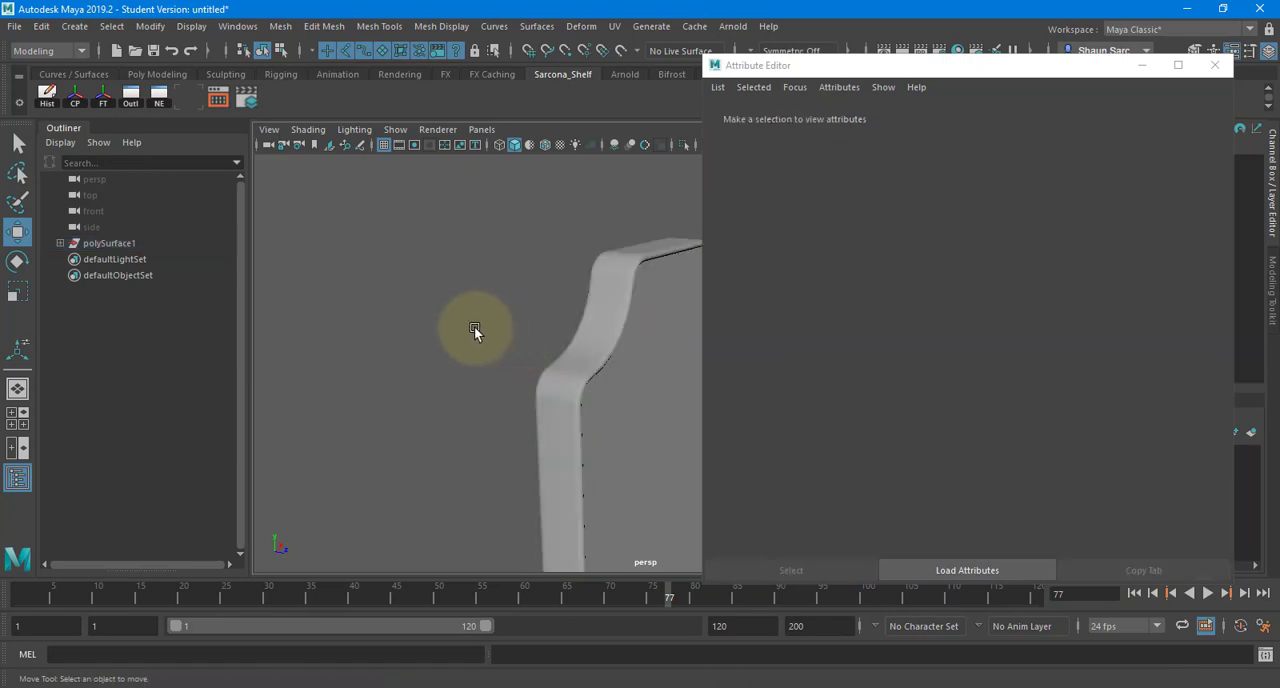
{"action": "left_click_drag", "start_coordinate": [474, 326], "coordinate": [492, 270], "text": "alt"}
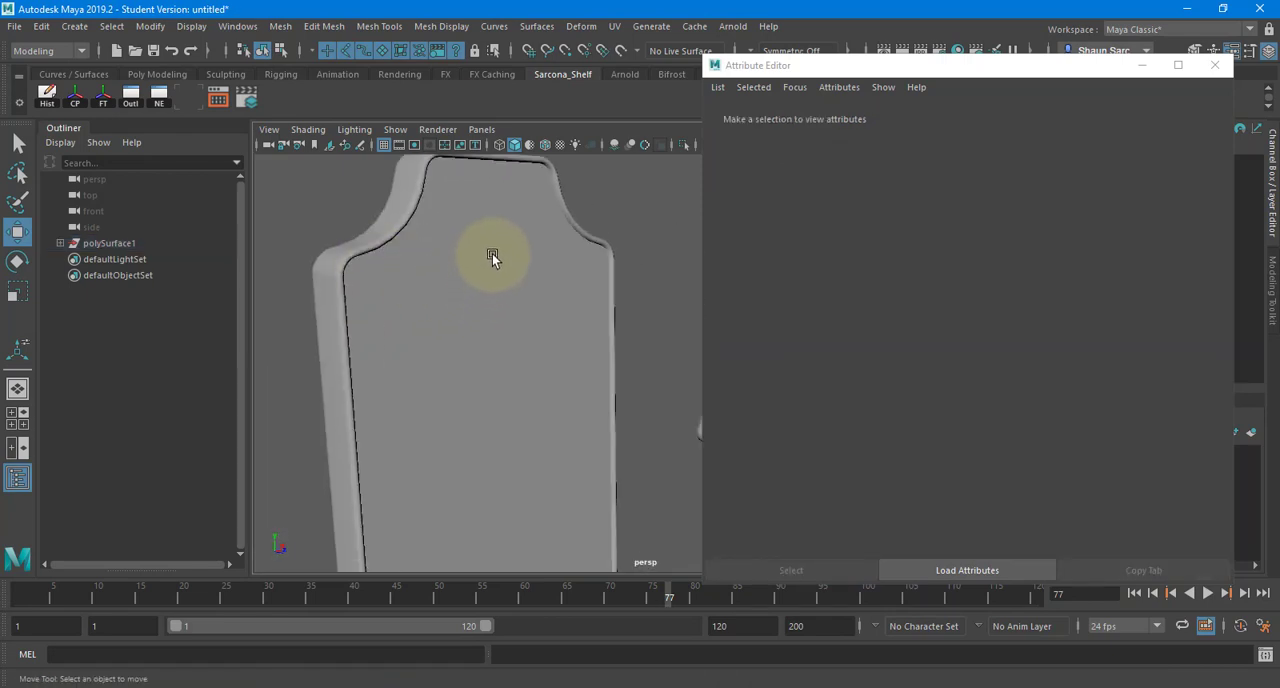
- Examine the new bevel profile on the sign panel's edges and on the beveled letter S
{"action": "left_click", "coordinate": [492, 253]}
{"action": "left_click_drag", "start_coordinate": [585, 334], "coordinate": [502, 332], "text": "alt"}
{"action": "right_click_drag", "start_coordinate": [502, 332], "coordinate": [564, 302], "text": "alt"}
{"action": "left_click_drag", "start_coordinate": [564, 302], "coordinate": [392, 203], "text": "alt"}
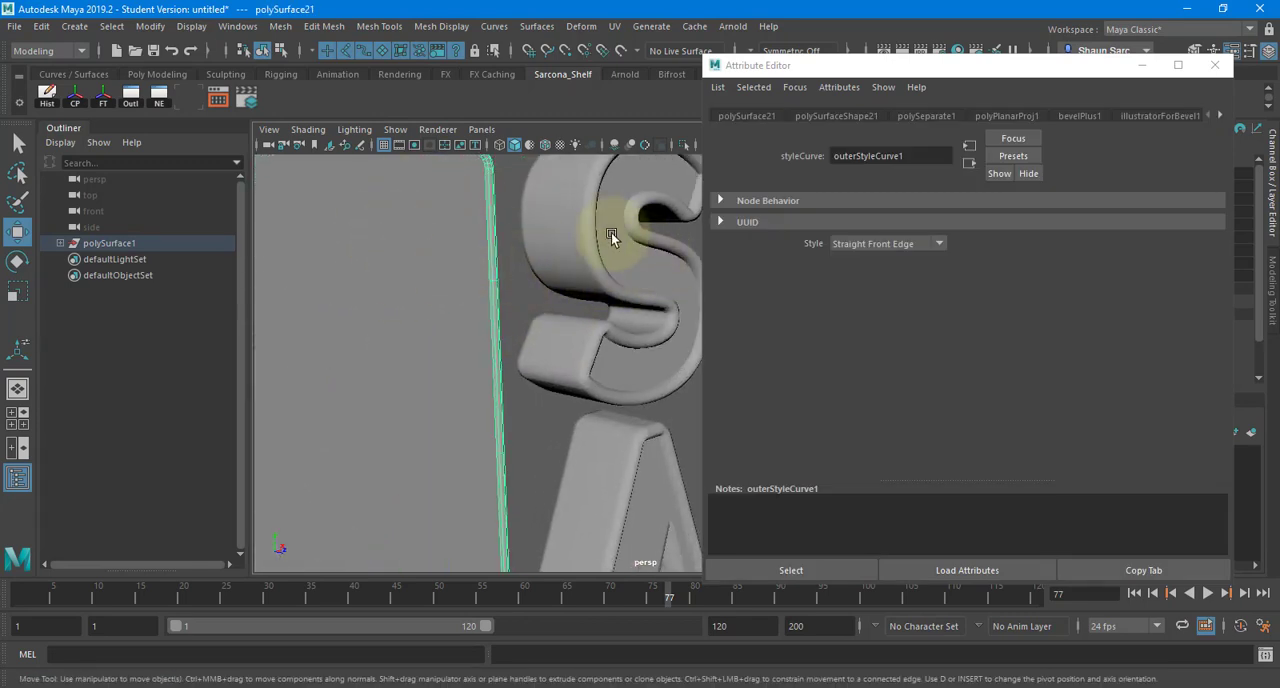
{"action": "left_click", "coordinate": [634, 261]}
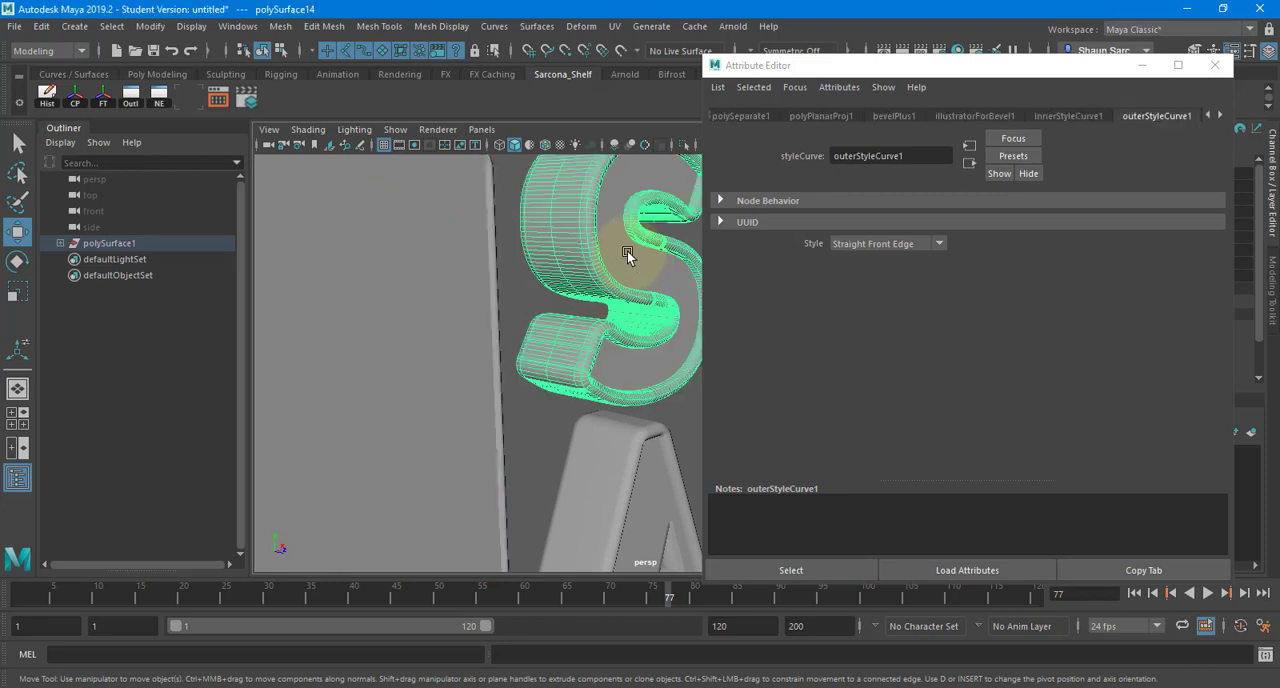
{"action": "left_click", "coordinate": [455, 230]}
{"action": "right_click_drag", "start_coordinate": [513, 237], "coordinate": [342, 254], "text": "alt"}
{"action": "middle_click_drag", "start_coordinate": [342, 254], "coordinate": [533, 249], "text": "alt"}
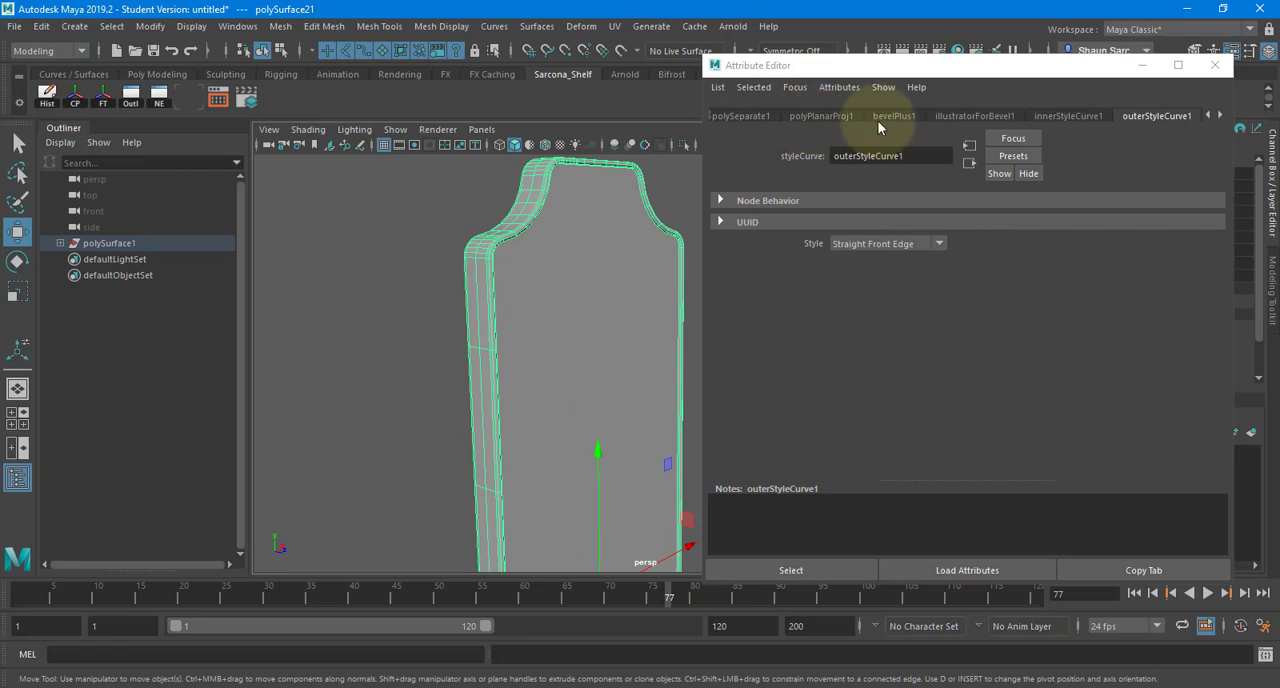
- Set the sign panel's bevelPlus1 polygon sampling to Complete Extrusion with a value of 1 and Curve Span with a value of 15
{"action": "left_click", "coordinate": [1220, 115]}
{"action": "left_click", "coordinate": [1220, 115]}
{"action": "left_click", "coordinate": [1206, 115]}
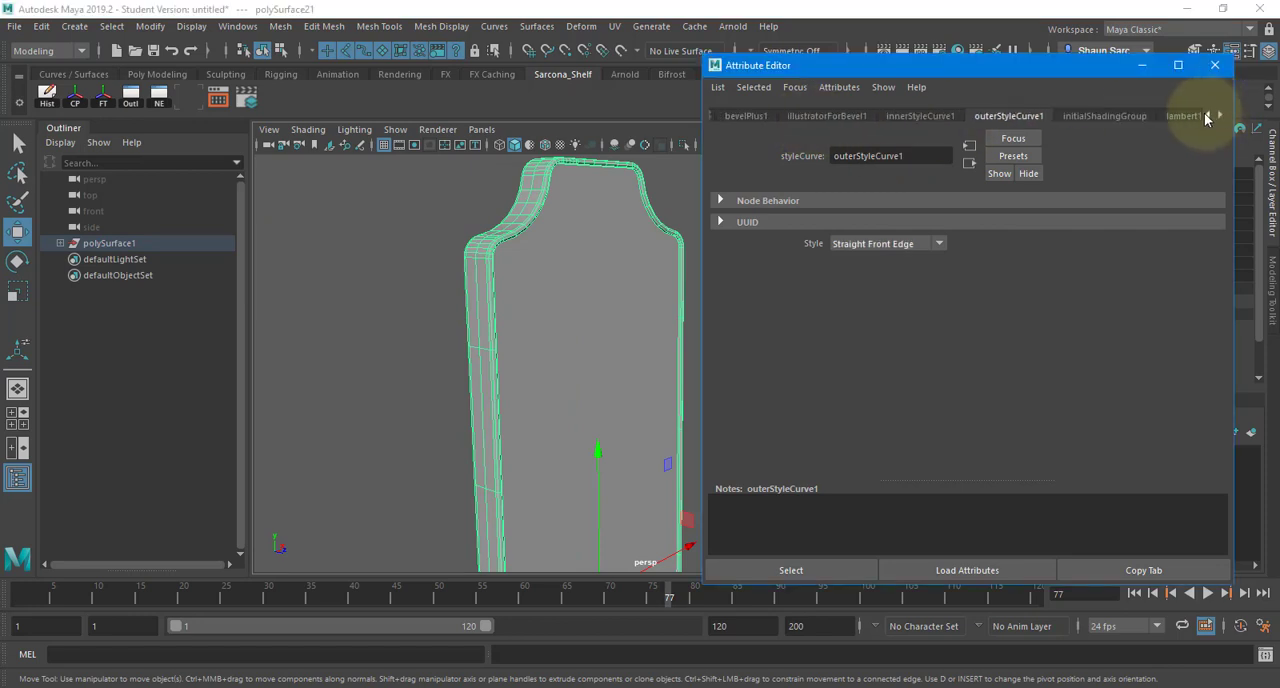
{"action": "left_click", "coordinate": [1206, 115]}
{"action": "left_click", "coordinate": [1206, 115]}
{"action": "left_click", "coordinate": [899, 116]}
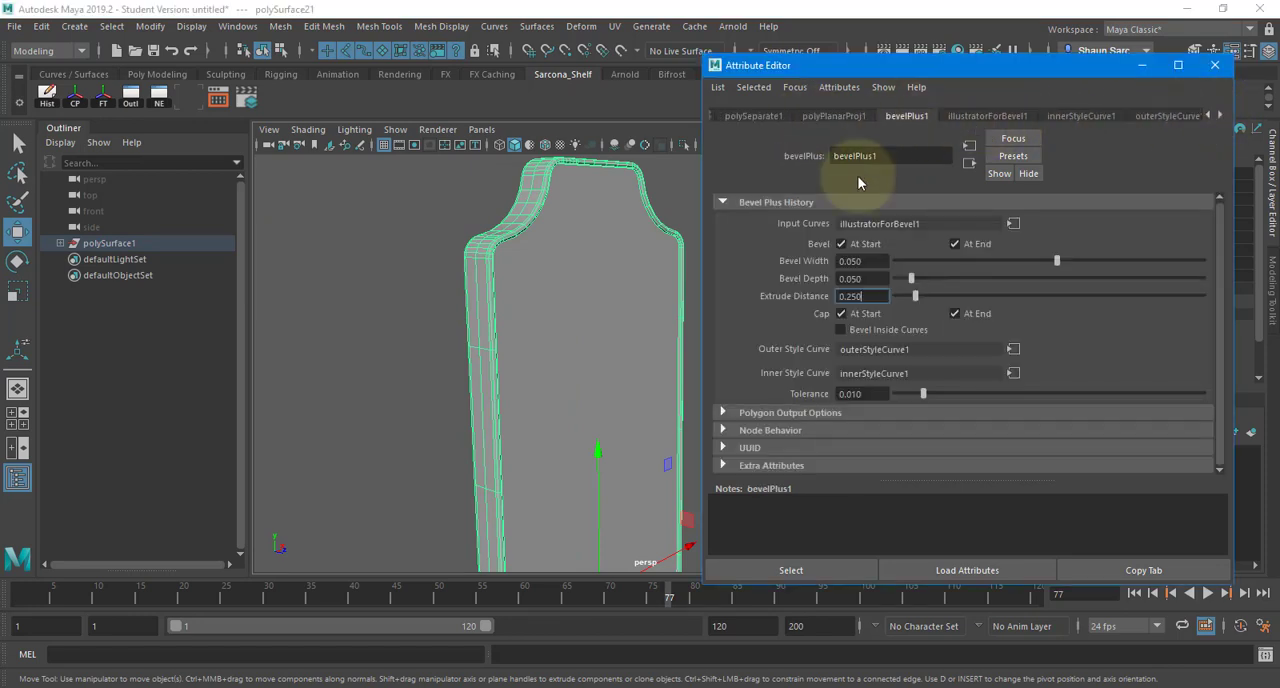
{"action": "left_click", "coordinate": [794, 414]}
{"action": "scroll", "coordinate": [784, 355], "scroll_direction": "down", "scroll_amount": 3}
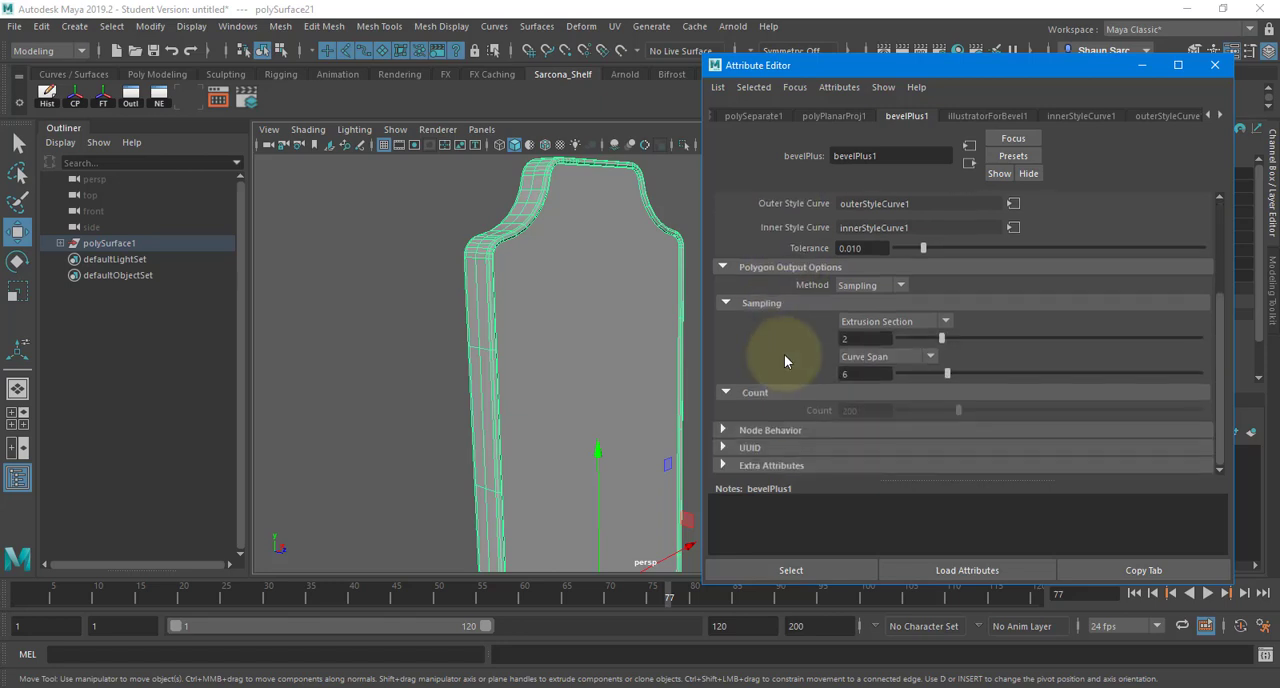
{"action": "left_click", "coordinate": [891, 321]}
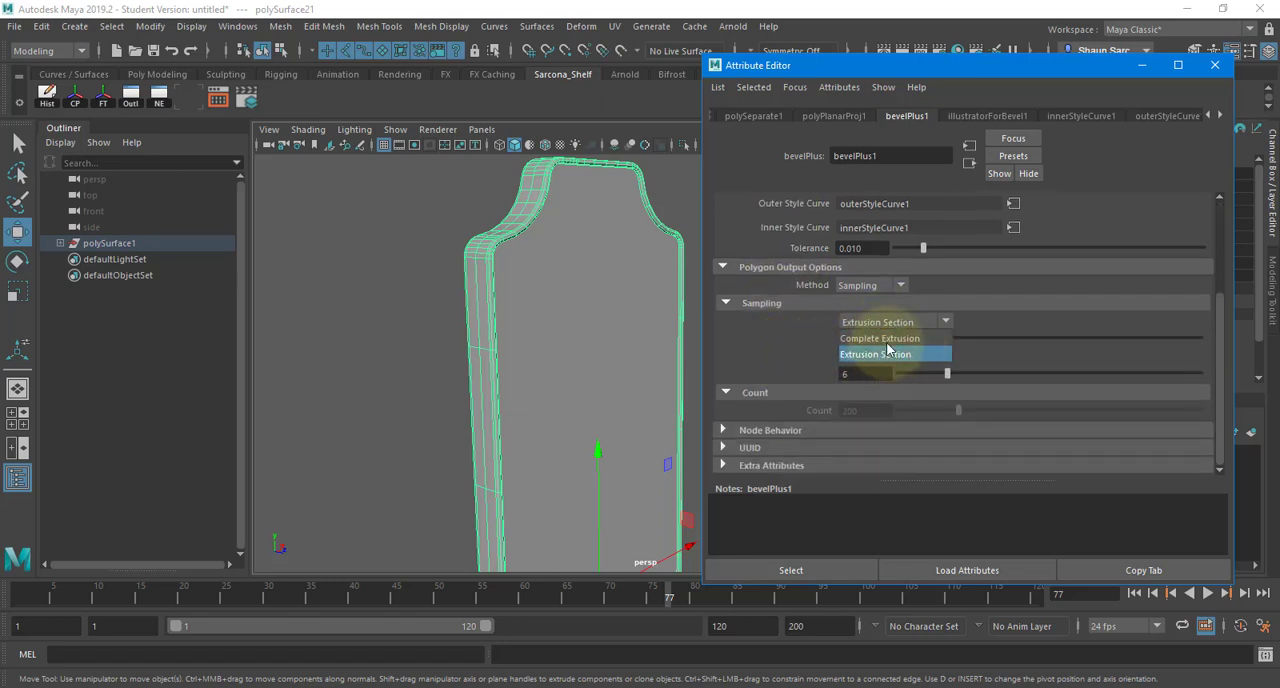
{"action": "left_click", "coordinate": [884, 340]}
{"action": "left_click", "coordinate": [886, 355]}
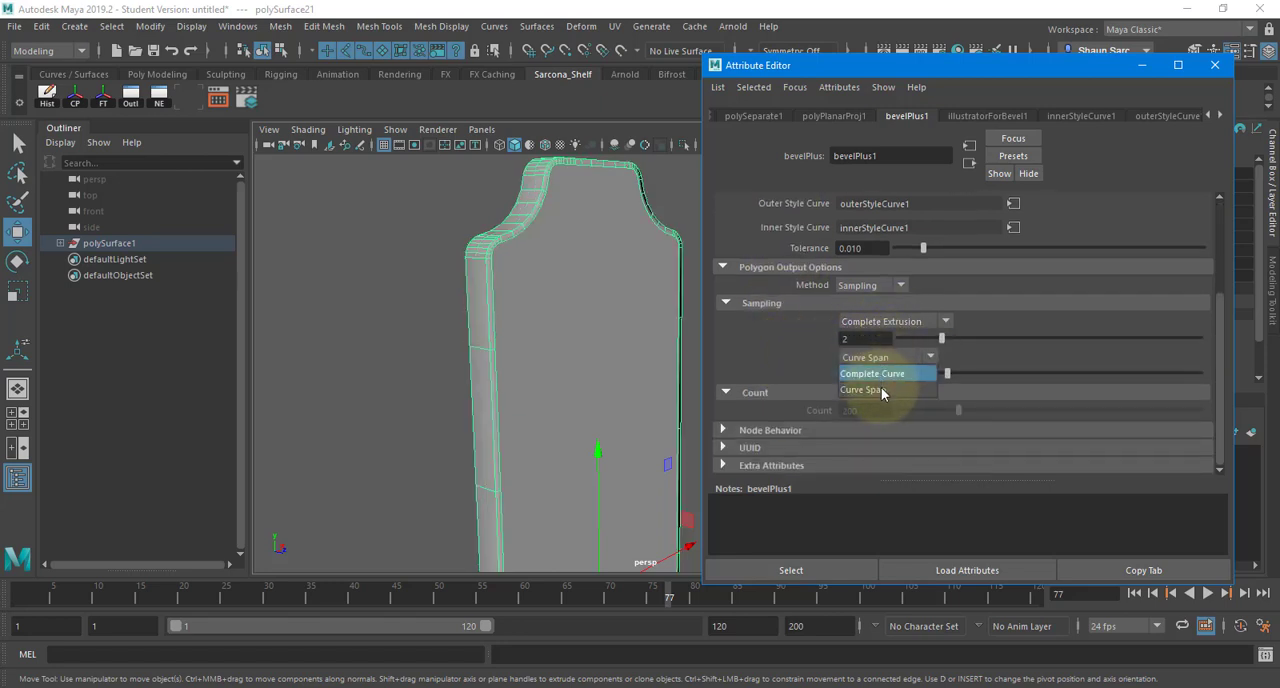
{"action": "left_click_drag", "start_coordinate": [946, 344], "coordinate": [1023, 346]}
{"action": "left_click_drag", "start_coordinate": [953, 372], "coordinate": [1025, 375]}
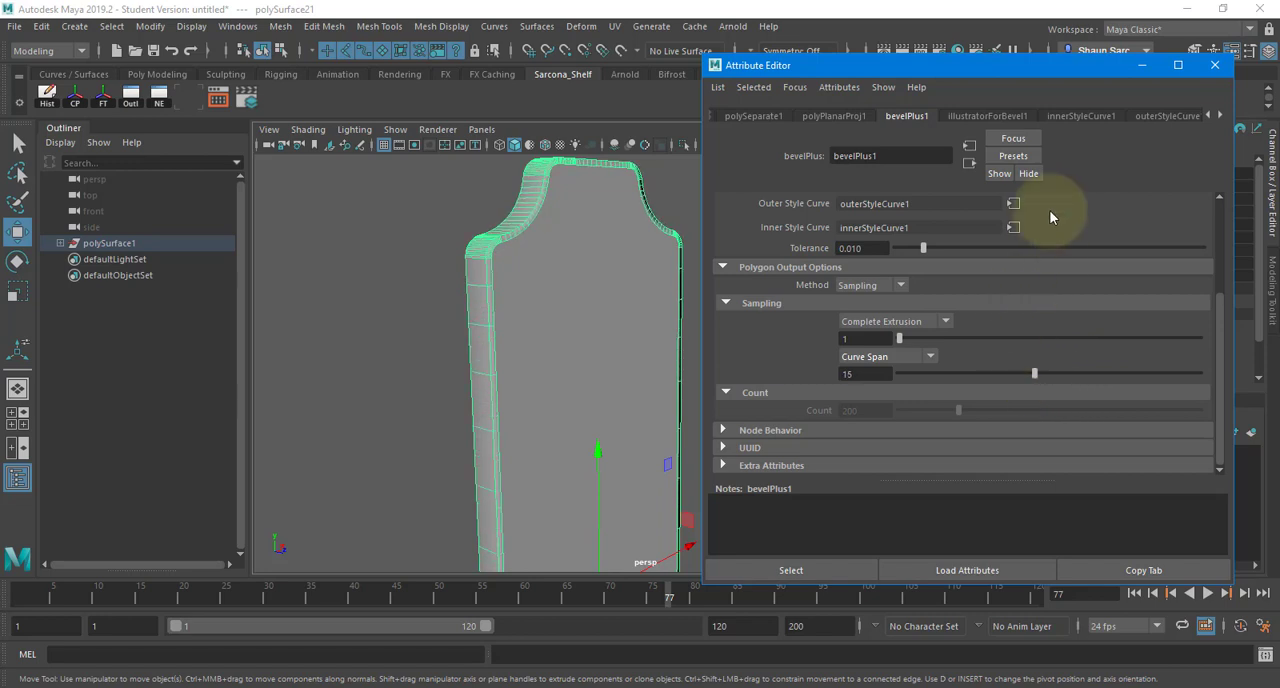
- Switch the extrusion sampling to Extrusion Section with a value of 2 and inspect the mesh around the panel's curved shoulder
{"action": "left_click", "coordinate": [895, 322]}
{"action": "left_click", "coordinate": [895, 355]}
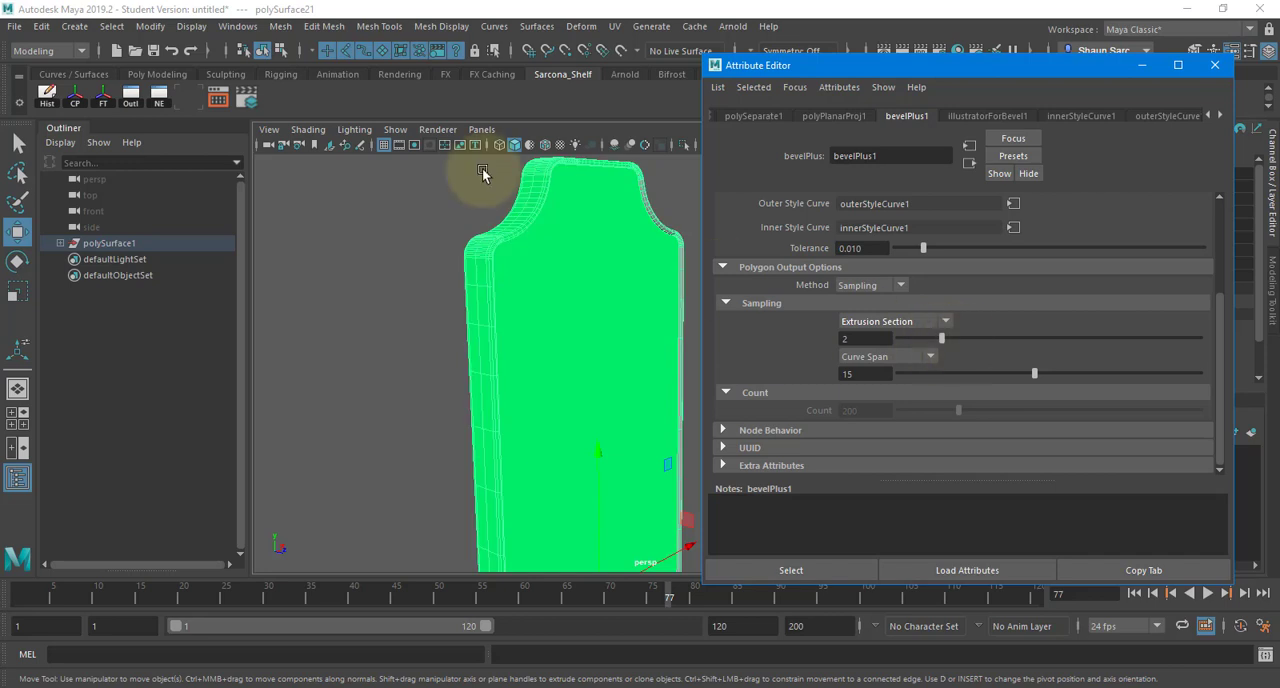
{"action": "scroll", "coordinate": [630, 240], "scroll_direction": "up", "scroll_amount": 5}
{"action": "middle_click_drag", "start_coordinate": [502, 343], "coordinate": [557, 354], "text": "alt"}
{"action": "scroll", "coordinate": [548, 346], "scroll_direction": "up", "scroll_amount": 2}
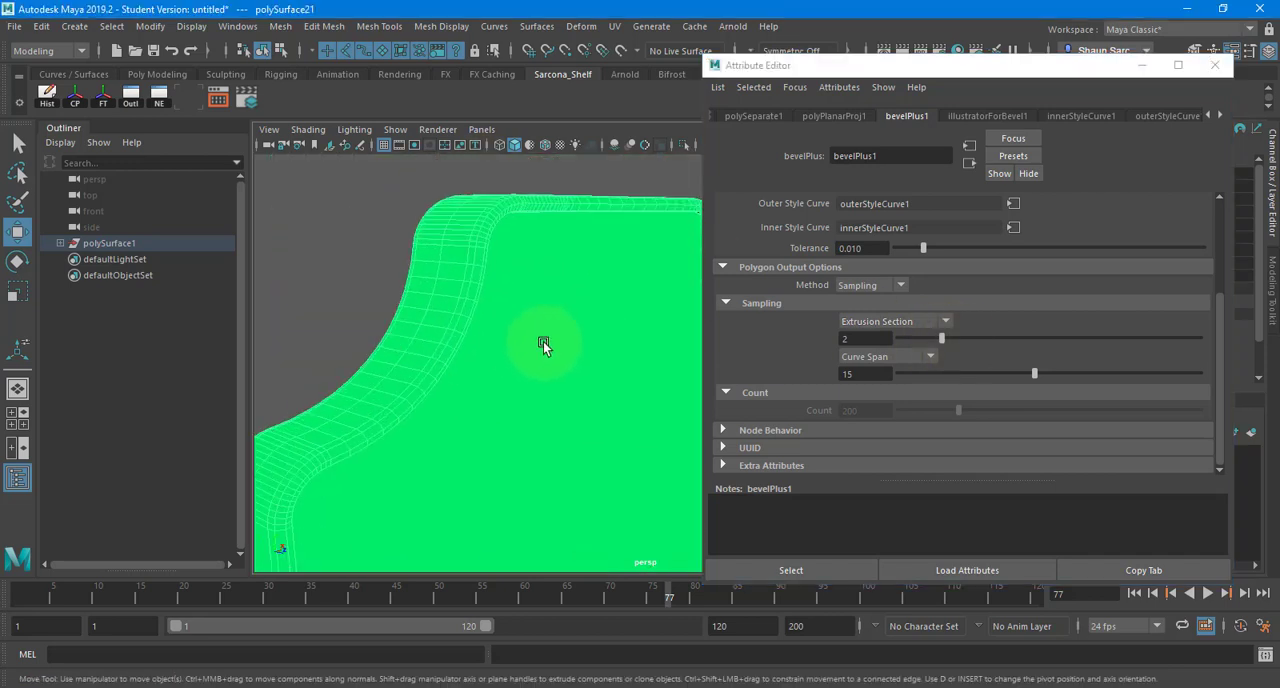
{"action": "left_click_drag", "start_coordinate": [543, 341], "coordinate": [542, 204], "text": "alt"}
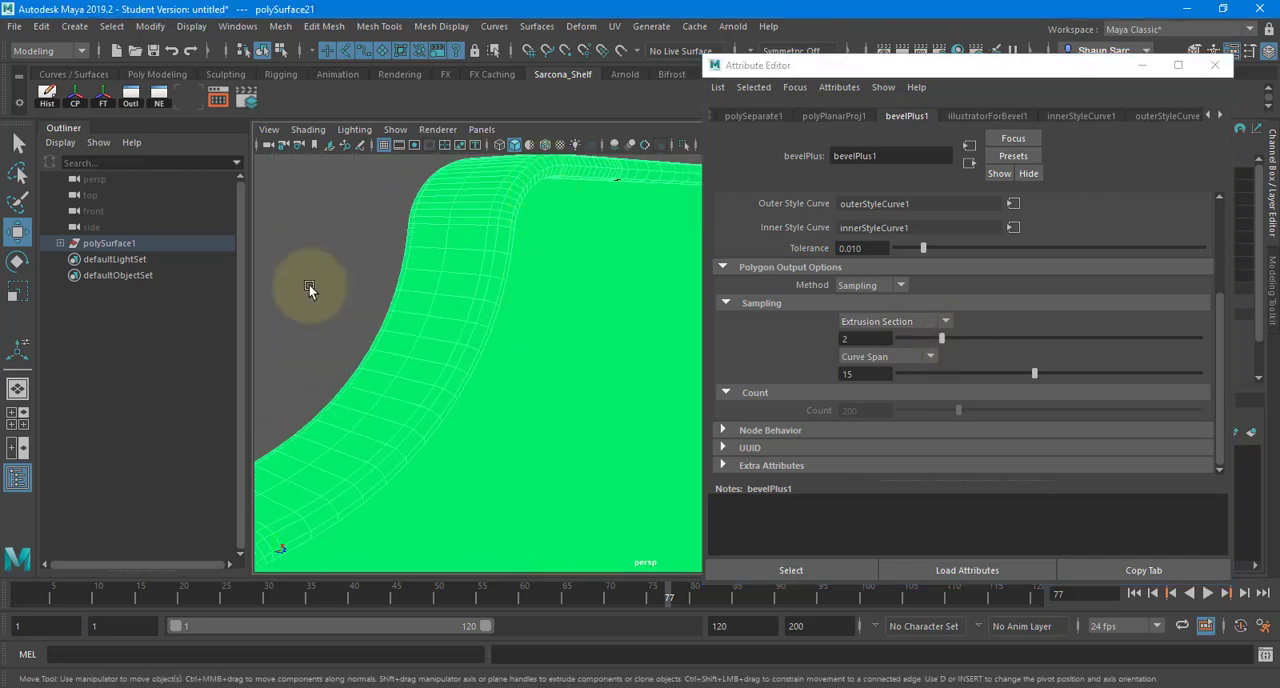
{"action": "scroll", "coordinate": [324, 219], "scroll_direction": "down", "scroll_amount": 6}
- Assign the existing lambert1 material to the sign panel and delete the panel's construction history
{"action": "right_click", "coordinate": [450, 208]}
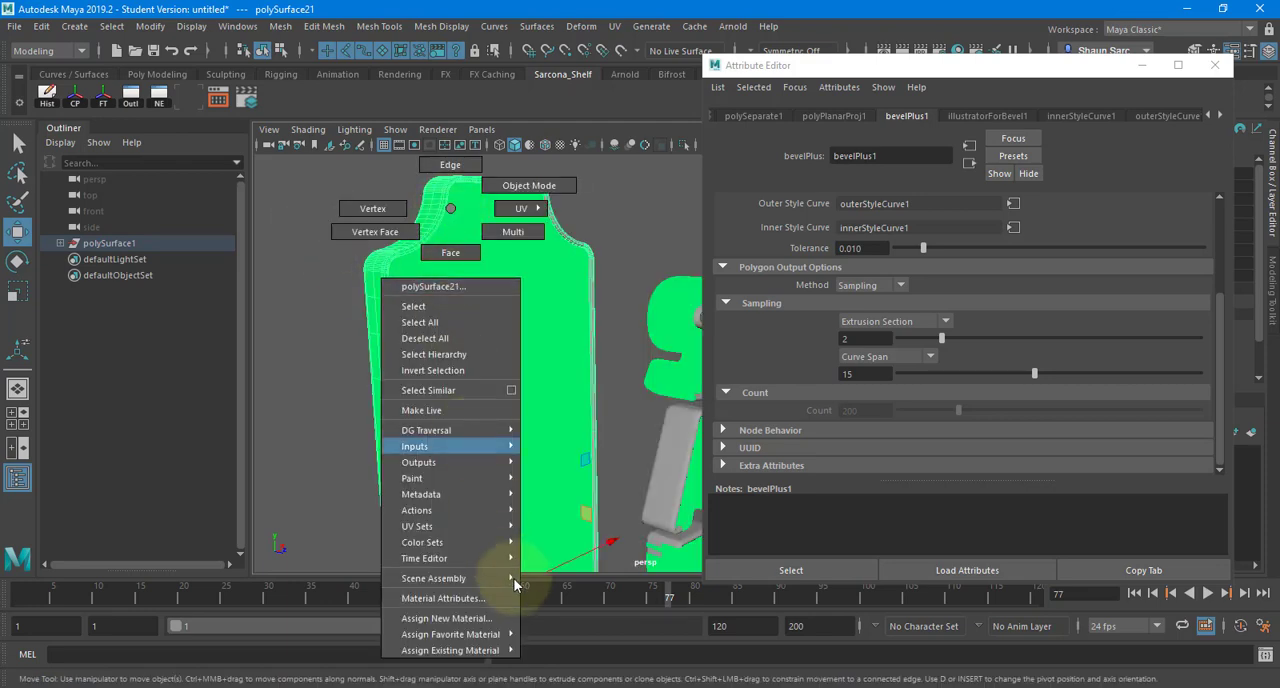
{"action": "mouse_move", "coordinate": [470, 650]}
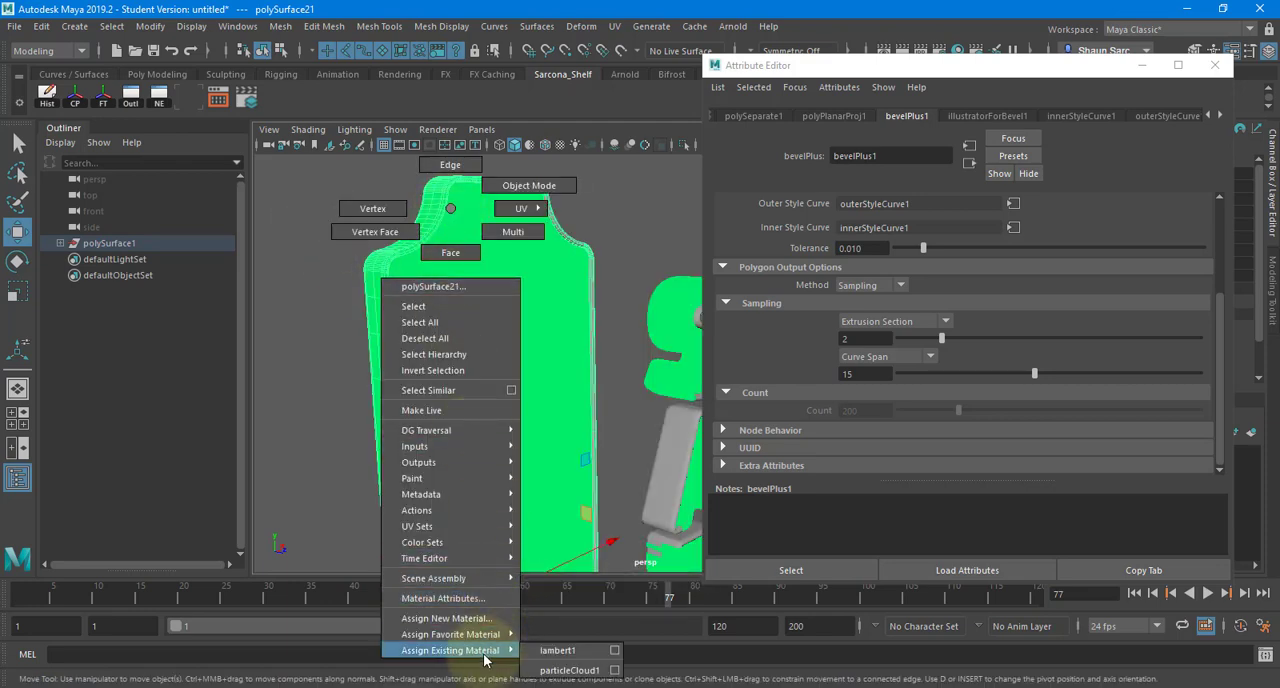
{"action": "left_click", "coordinate": [558, 651]}
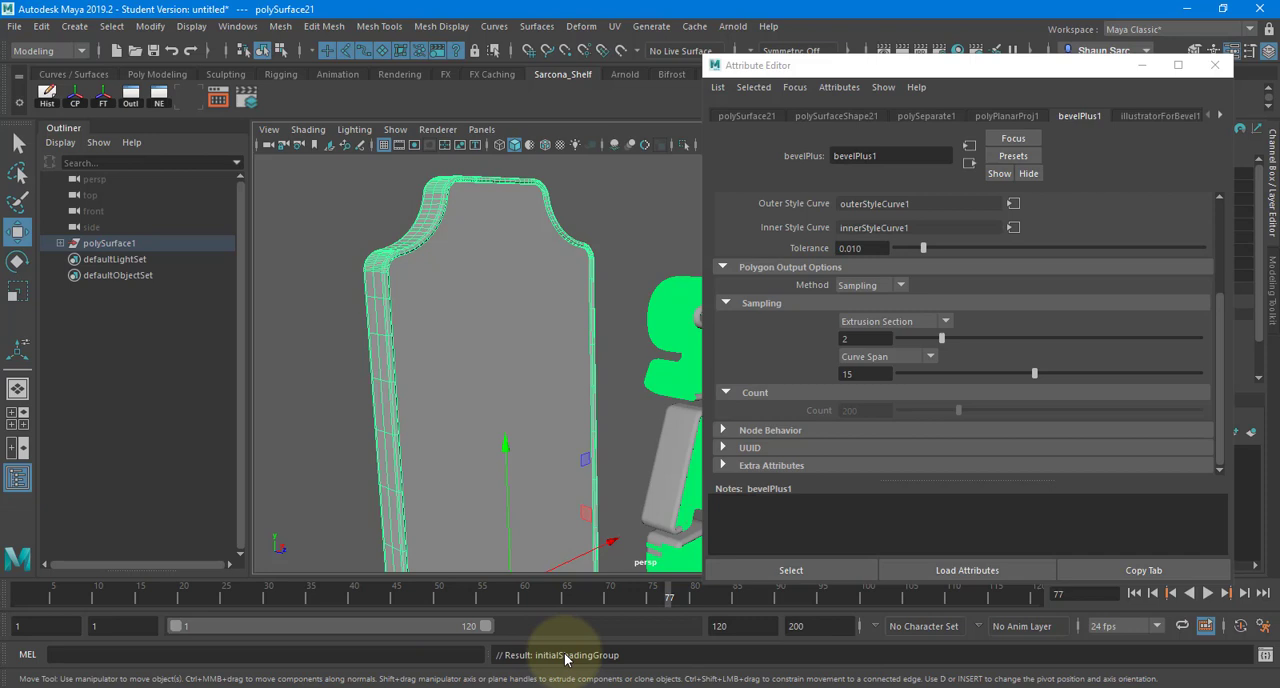
{"action": "left_click", "coordinate": [322, 325]}
{"action": "left_click", "coordinate": [392, 313]}
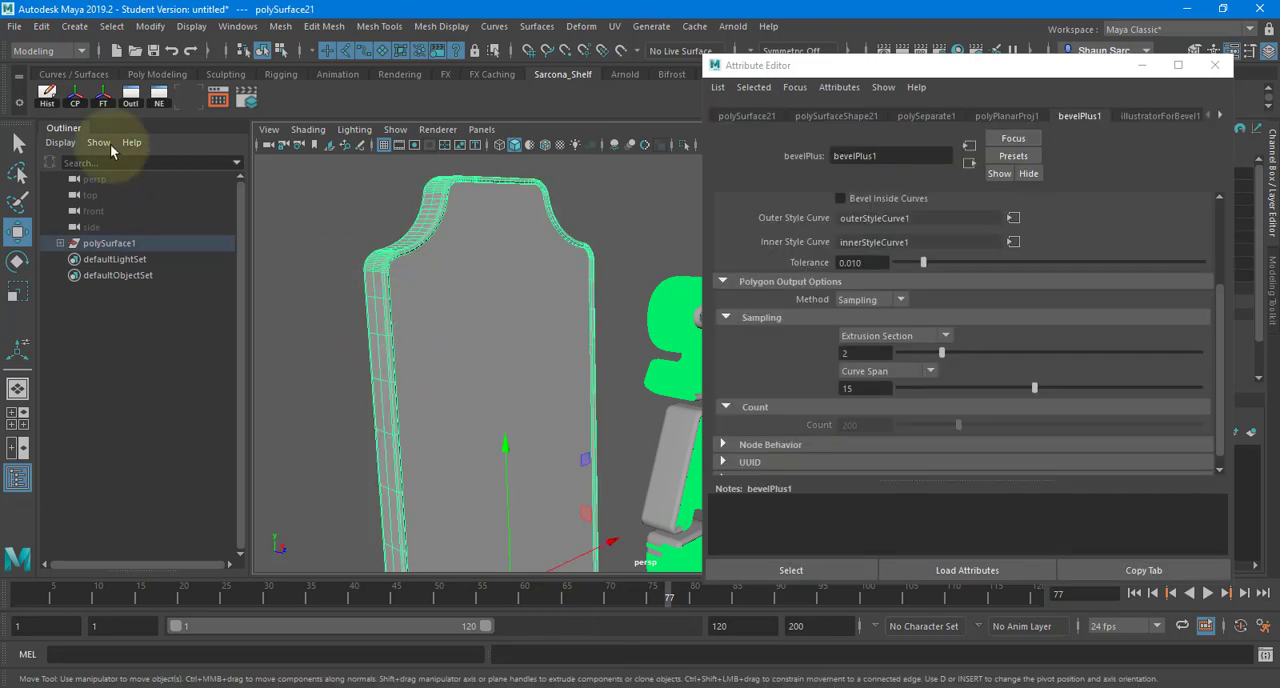
{"action": "left_click", "coordinate": [43, 104]}
{"action": "left_click_drag", "start_coordinate": [391, 296], "coordinate": [483, 263], "text": "alt"}
{"action": "right_click_drag", "start_coordinate": [504, 240], "coordinate": [298, 291], "text": "alt"}
{"action": "left_click_drag", "start_coordinate": [298, 291], "coordinate": [614, 234], "text": "alt"}
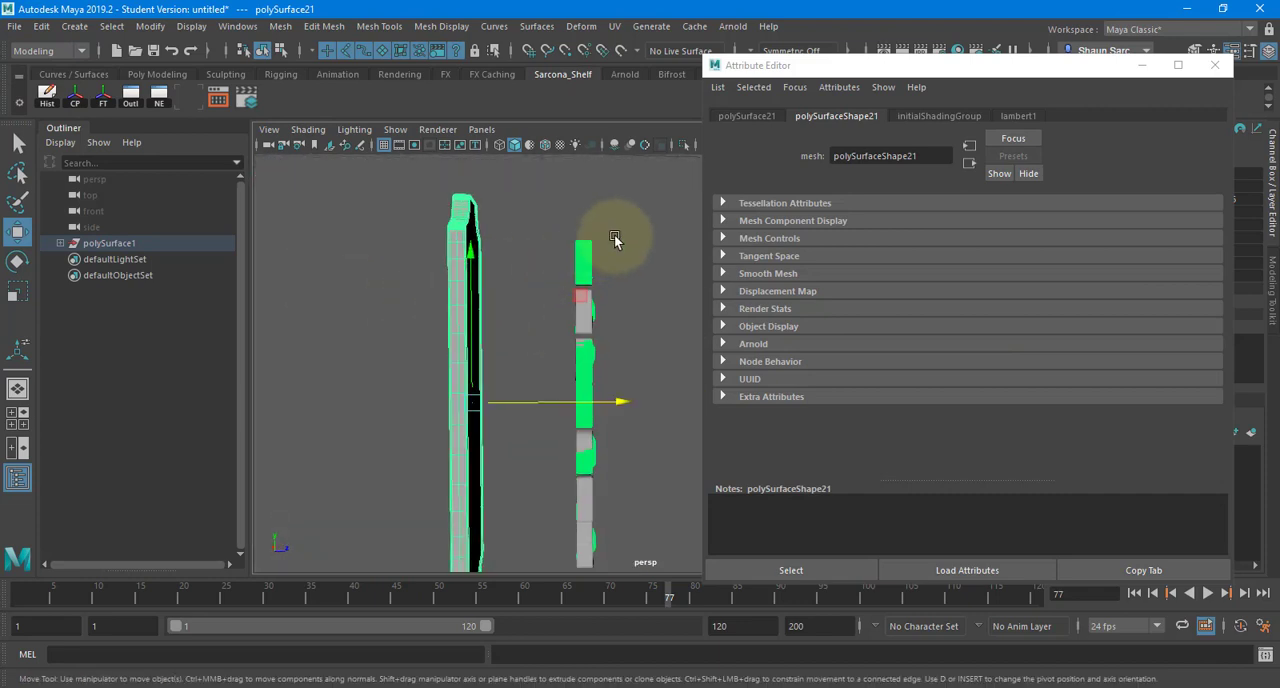
- Select the letter S and examine the beveled edges and inner hole of the letter A in front of the panel
{"action": "left_click_drag", "start_coordinate": [528, 497], "coordinate": [528, 501]}
{"action": "right_click_drag", "start_coordinate": [543, 263], "coordinate": [660, 684]}
{"action": "left_click_drag", "start_coordinate": [626, 446], "coordinate": [394, 336], "text": "alt"}
{"action": "left_click", "coordinate": [395, 336]}
{"action": "left_click_drag", "start_coordinate": [510, 314], "coordinate": [577, 277], "text": "alt"}
{"action": "left_click", "coordinate": [513, 277]}
{"action": "middle_click_drag", "start_coordinate": [577, 277], "coordinate": [655, 215], "text": "alt"}
{"action": "right_click_drag", "start_coordinate": [655, 215], "coordinate": [711, 323], "text": "alt"}
{"action": "right_click_drag", "start_coordinate": [461, 305], "coordinate": [620, 297], "text": "alt"}
{"action": "middle_click_drag", "start_coordinate": [620, 297], "coordinate": [583, 342], "text": "alt"}
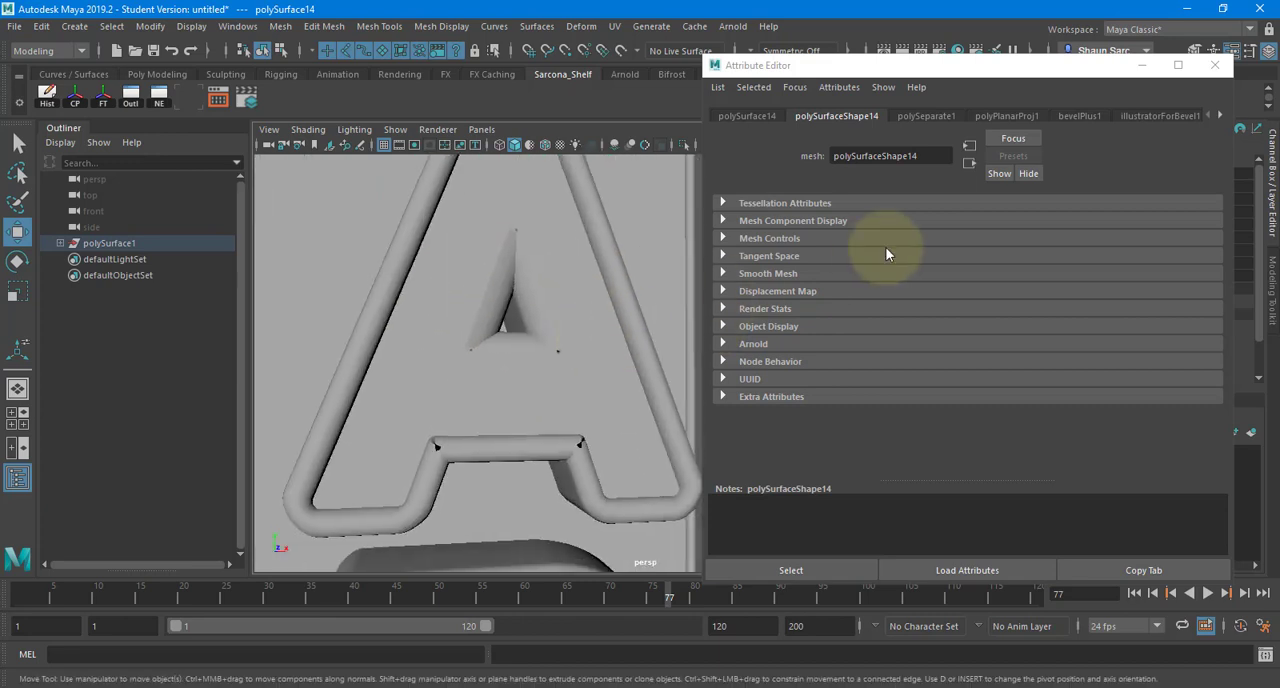
- Set both the bevel width and the bevel depth of the letters' bevelPlus1 node to 0.01
{"action": "left_click", "coordinate": [1081, 117]}
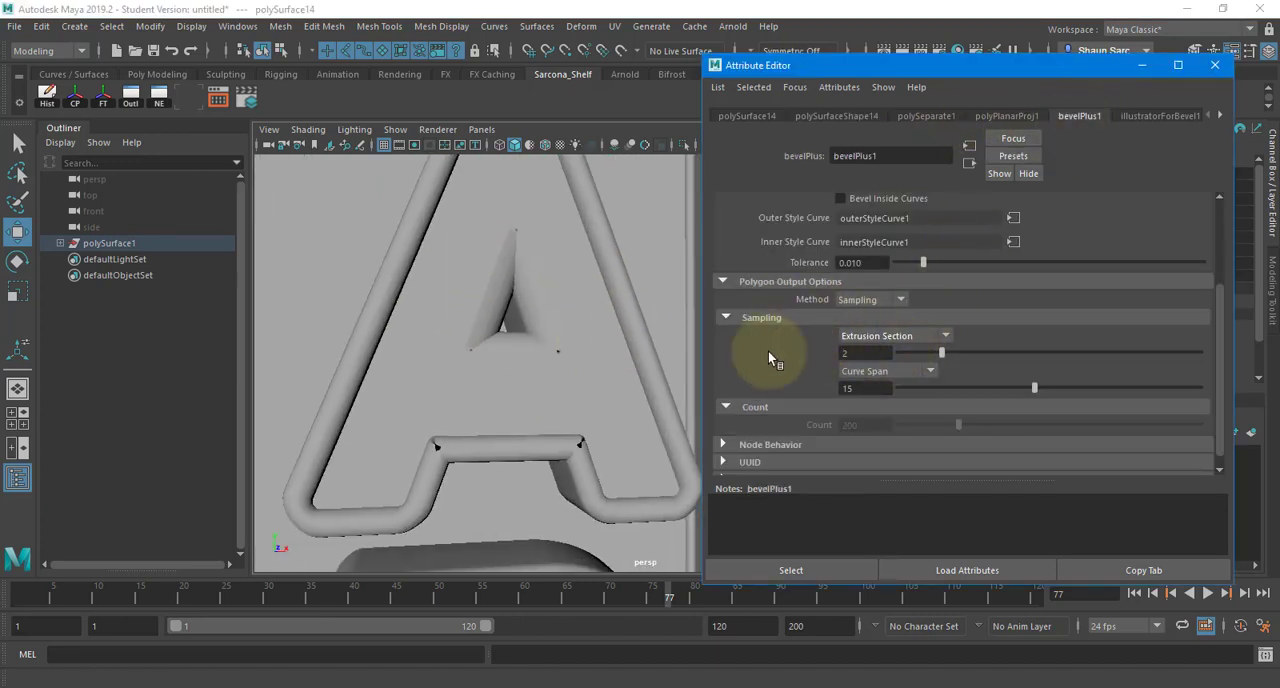
{"action": "scroll", "coordinate": [768, 351], "scroll_direction": "up", "scroll_amount": 3}
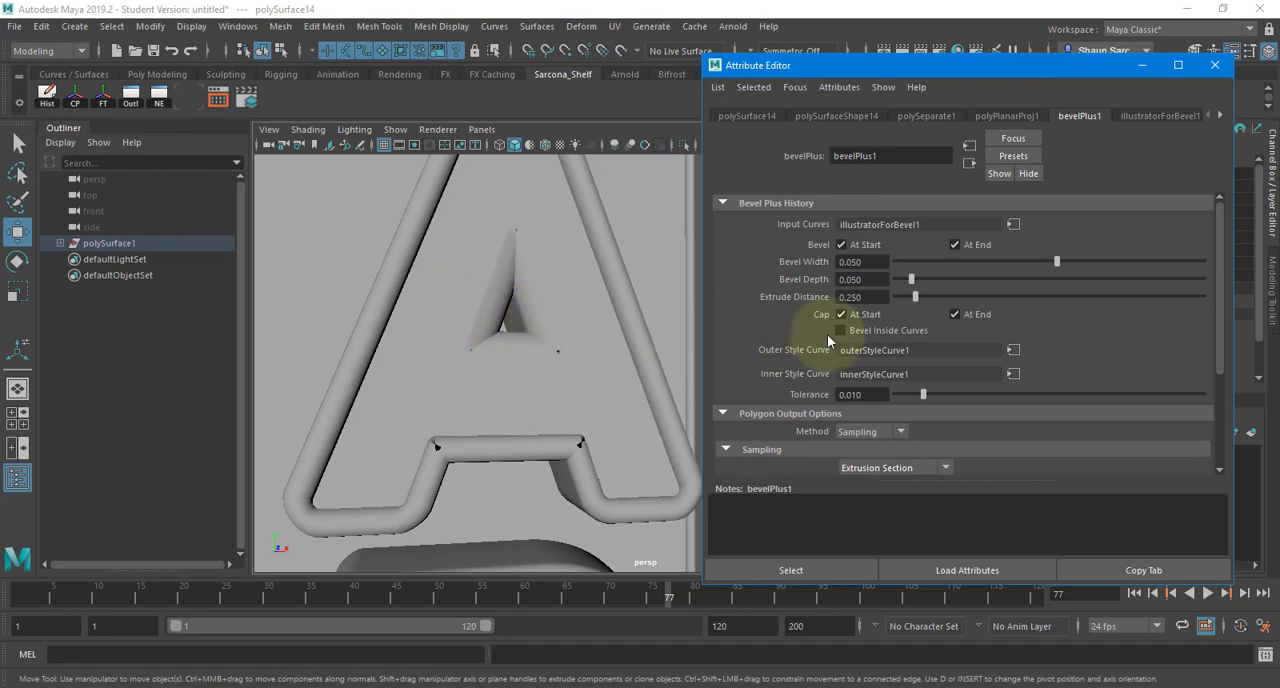
{"action": "left_click_drag", "start_coordinate": [873, 263], "coordinate": [793, 270]}
{"action": "type", "text": ".0"}
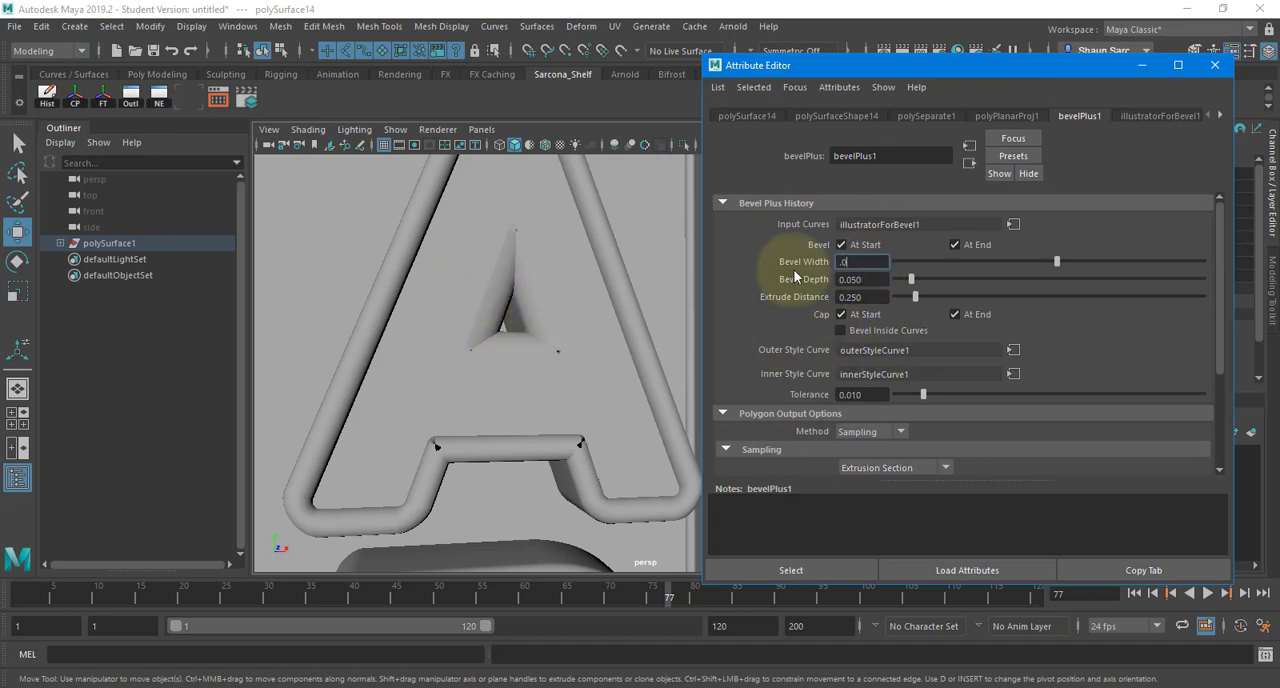
{"action": "type", "text": "1"}
{"action": "key", "text": "Tab"}
{"action": "type", "text": "1"}
{"action": "key", "text": "Return"}
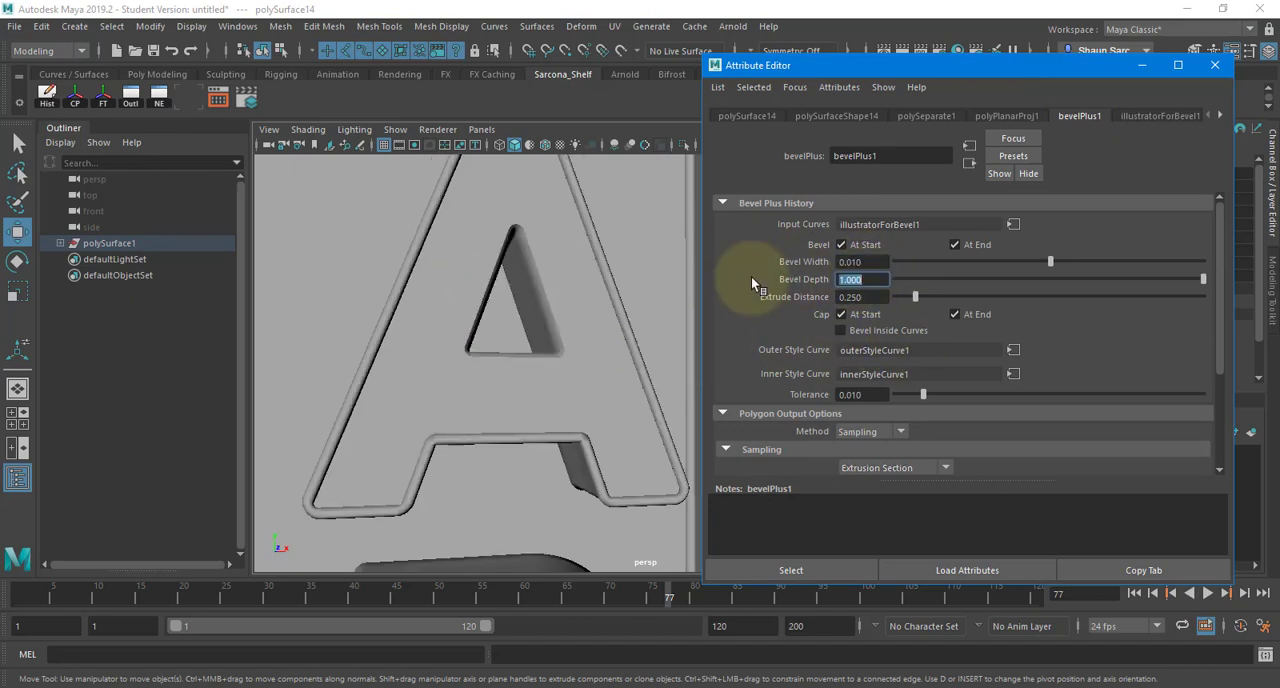
{"action": "type", "text": ".01"}
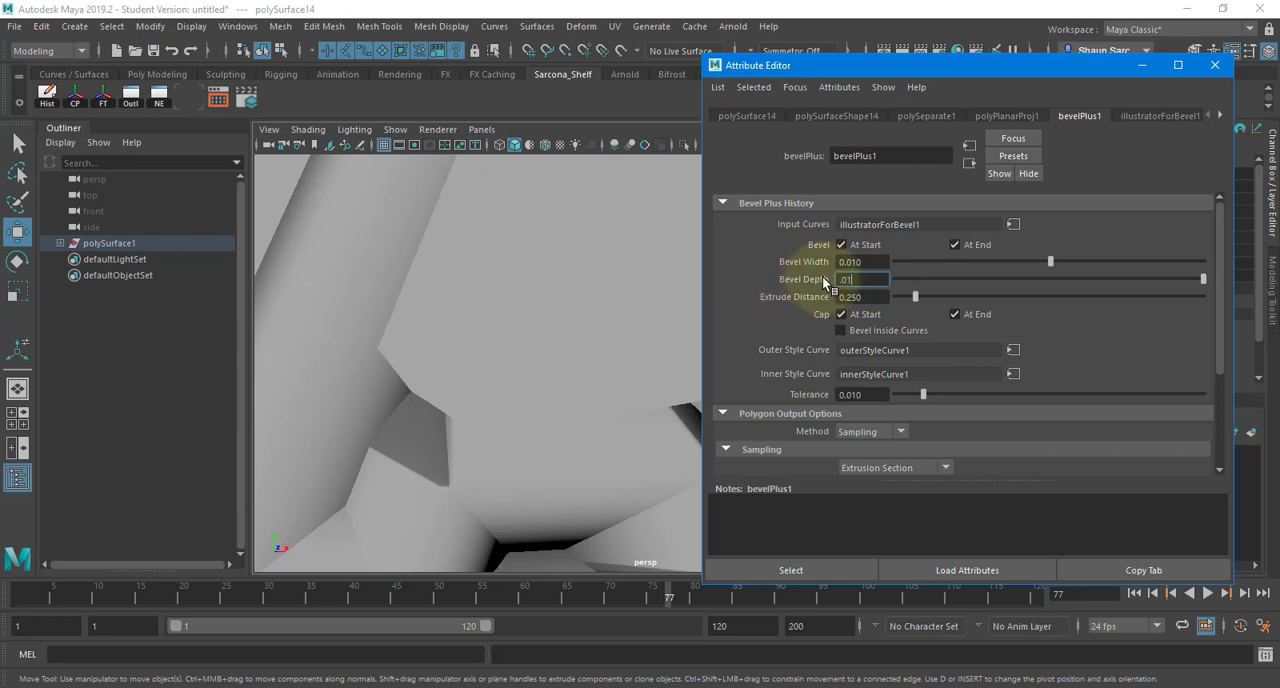
{"action": "key", "text": "Return"}
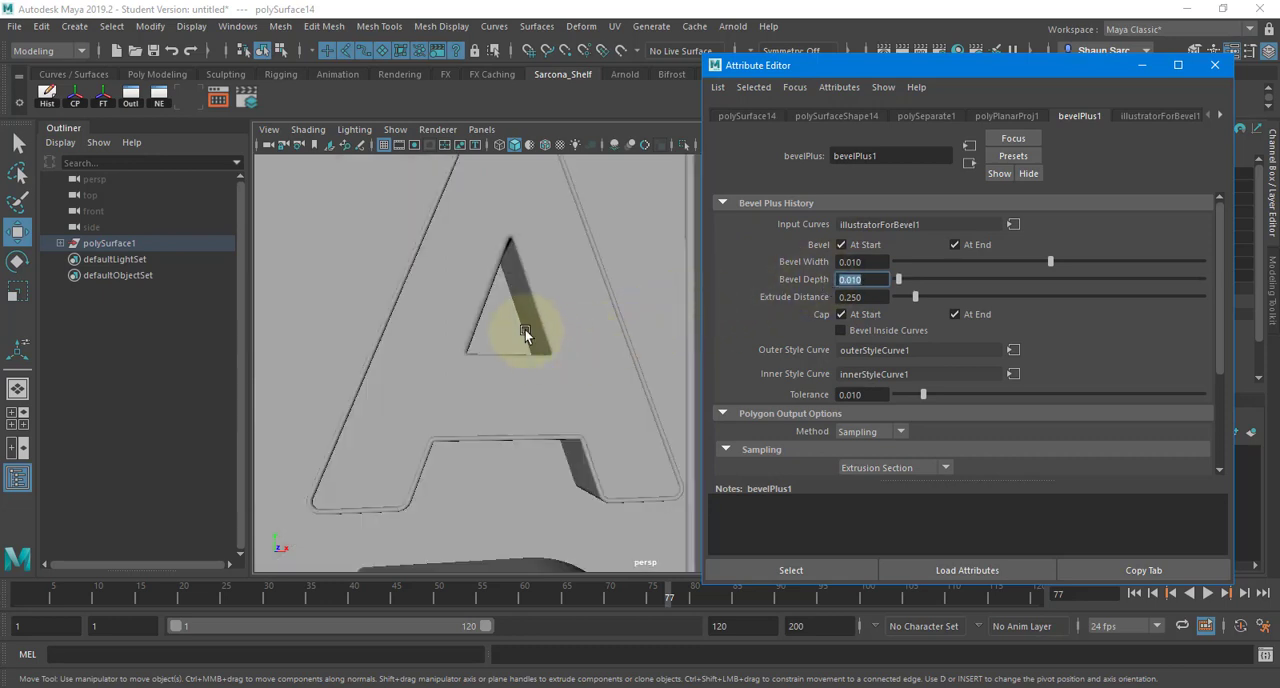
- Inspect the thinner bevels along the letters and set the outer bevel style curve to Convex Out
{"action": "right_click_drag", "start_coordinate": [549, 321], "coordinate": [478, 376], "text": "alt"}
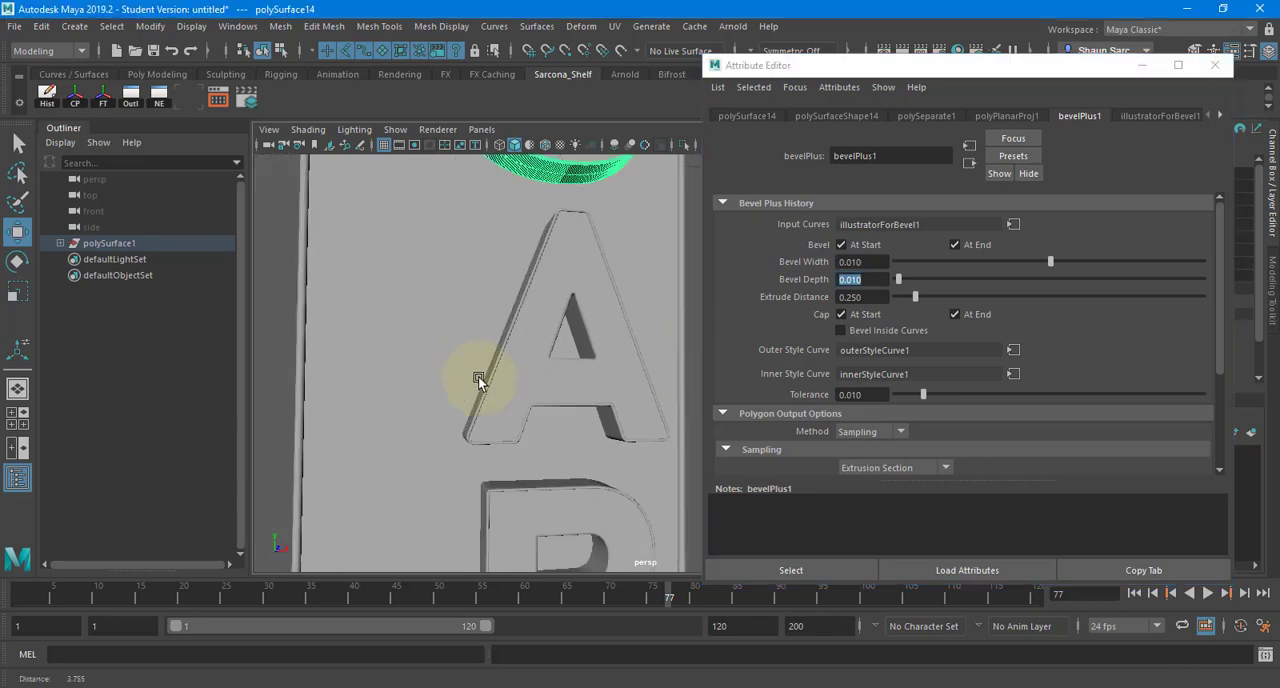
{"action": "middle_click_drag", "start_coordinate": [478, 376], "coordinate": [440, 168], "text": "alt"}
{"action": "middle_click_drag", "start_coordinate": [467, 440], "coordinate": [462, 221], "text": "alt"}
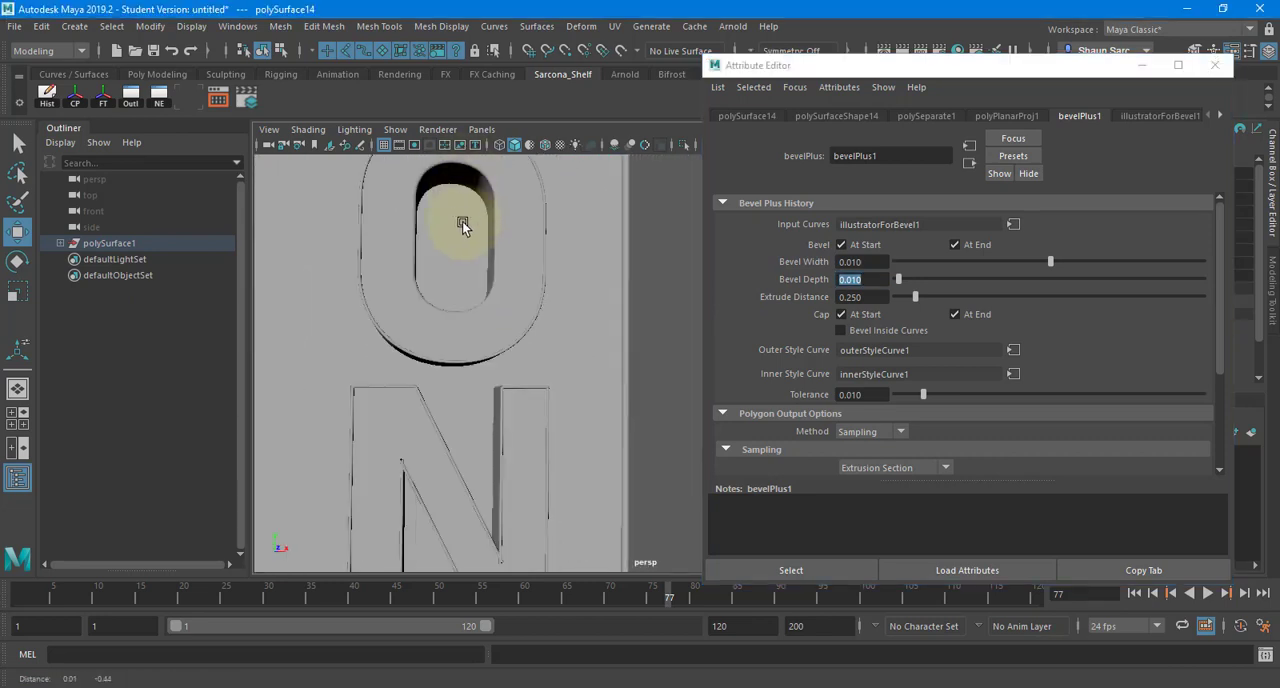
{"action": "left_click_drag", "start_coordinate": [462, 221], "coordinate": [589, 237], "text": "alt"}
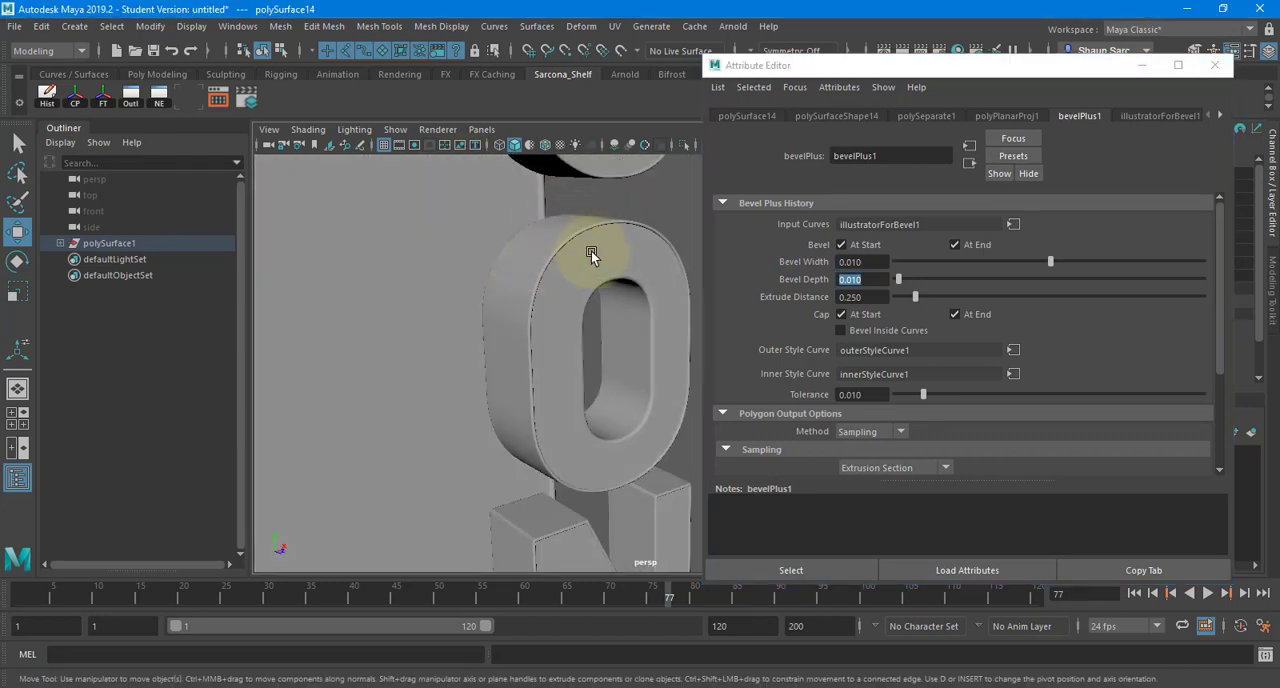
{"action": "left_click", "coordinate": [1217, 115]}
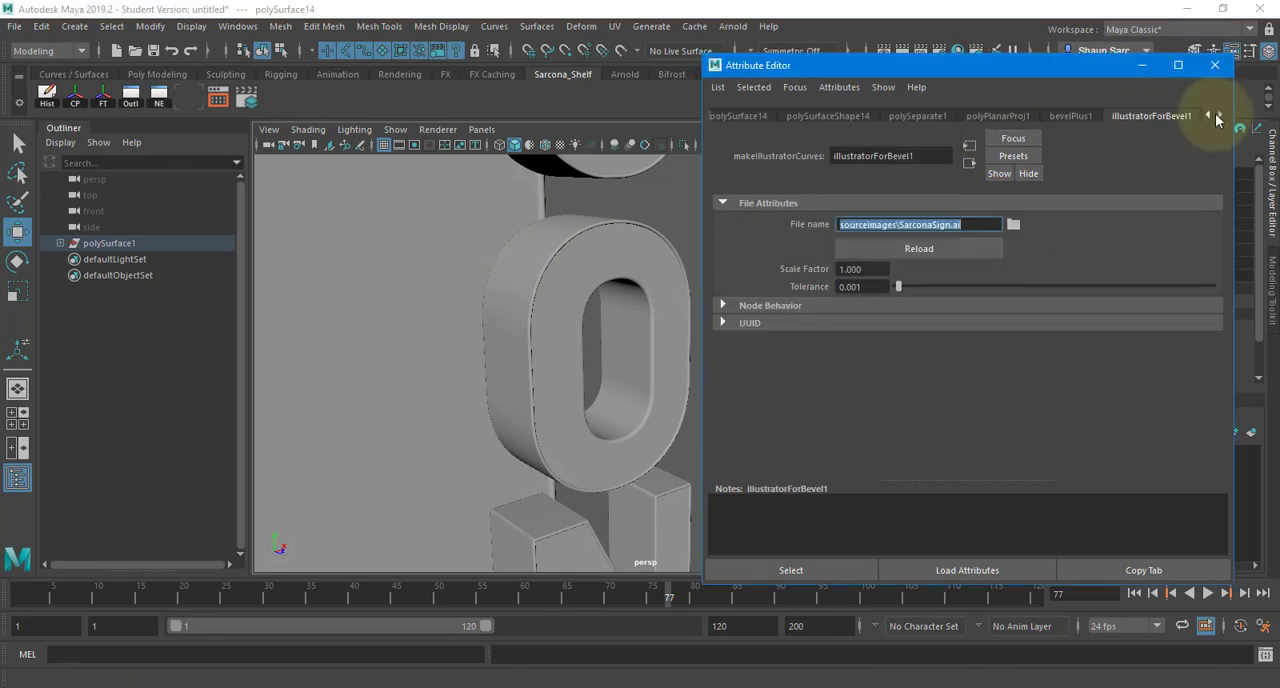
{"action": "left_click", "coordinate": [1217, 115]}
{"action": "left_click", "coordinate": [1065, 114]}
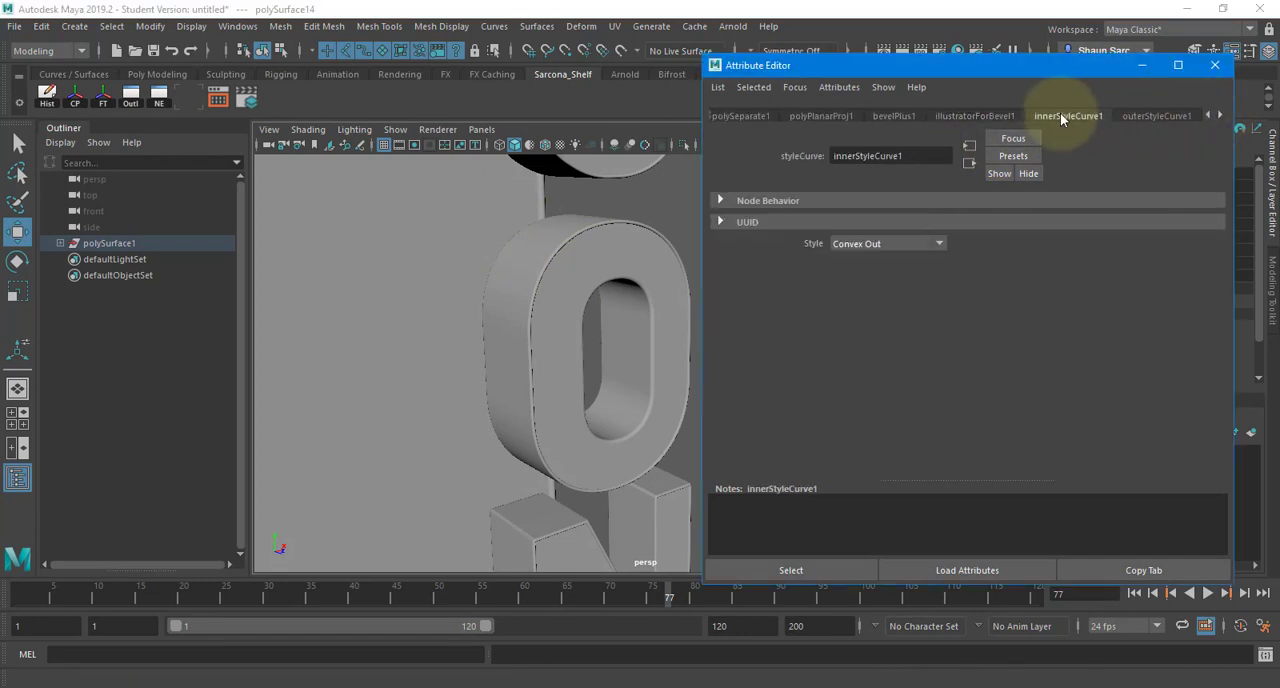
{"action": "left_click", "coordinate": [1154, 116]}
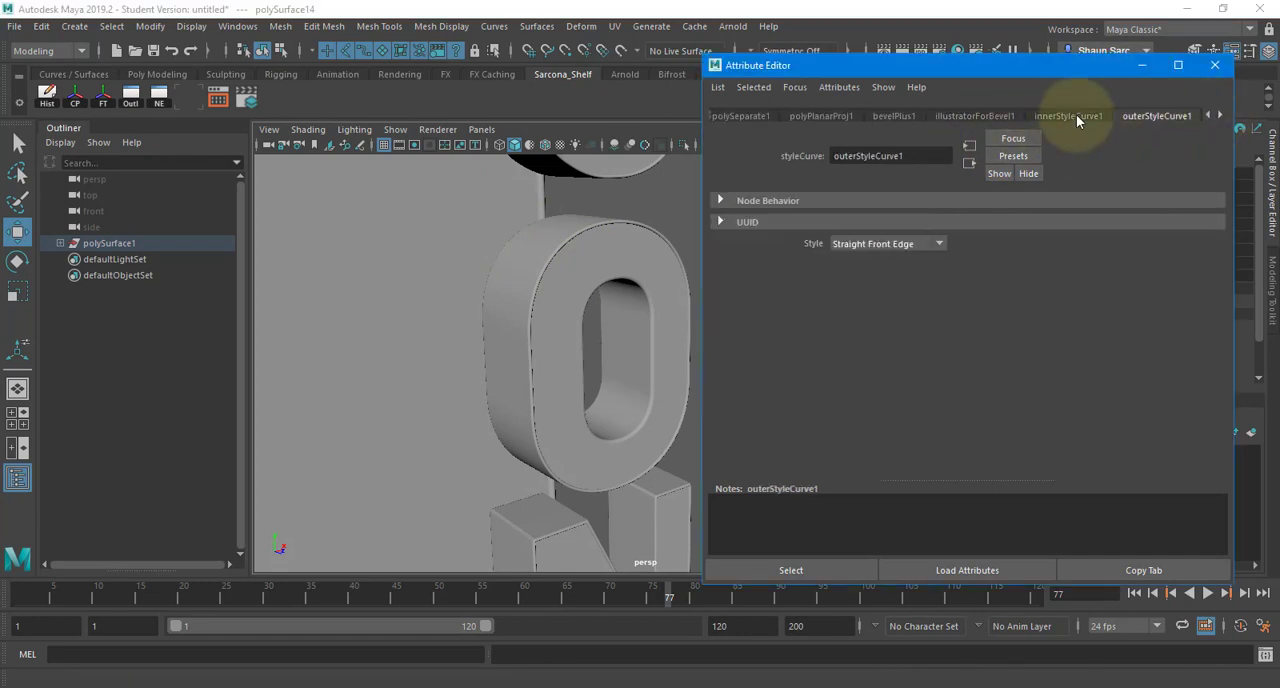
{"action": "left_click", "coordinate": [879, 243]}
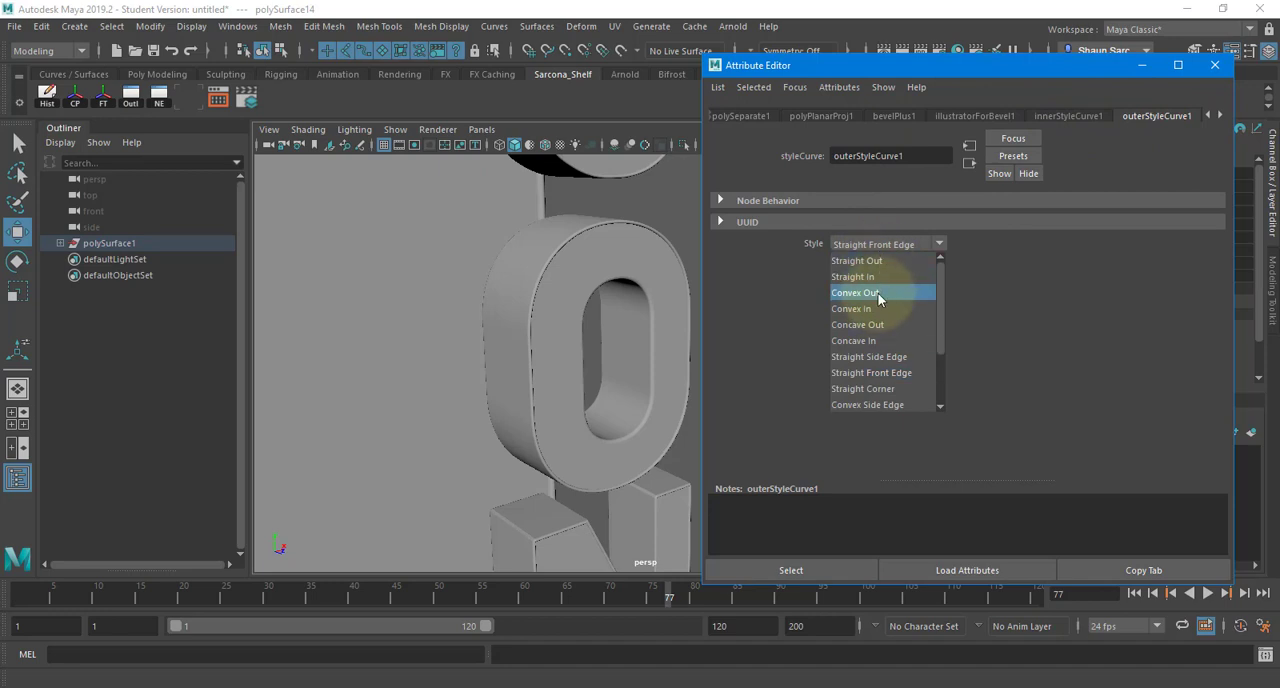
{"action": "left_click", "coordinate": [878, 293]}
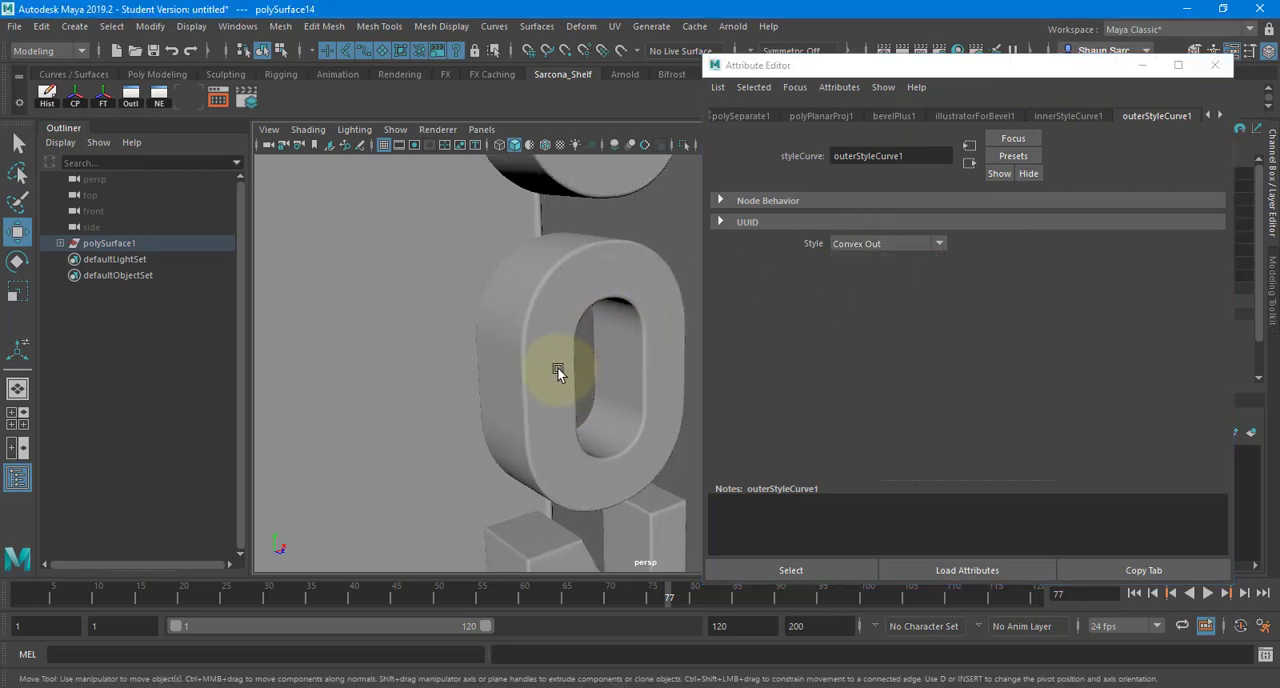
{"action": "left_click_drag", "start_coordinate": [557, 367], "coordinate": [613, 374], "text": "alt"}
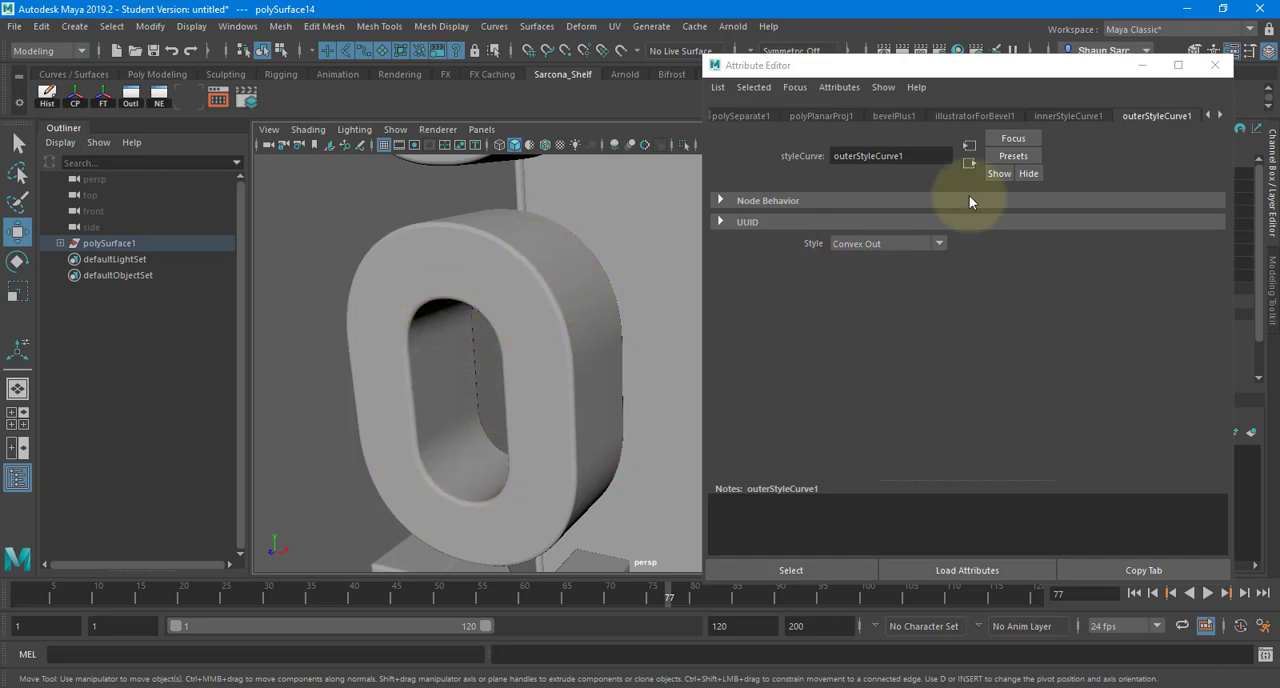
- Try the Straight Front Edge style on the inner bevel style curve, restore Convex Out and review the whole sign
{"action": "left_click", "coordinate": [1068, 115]}
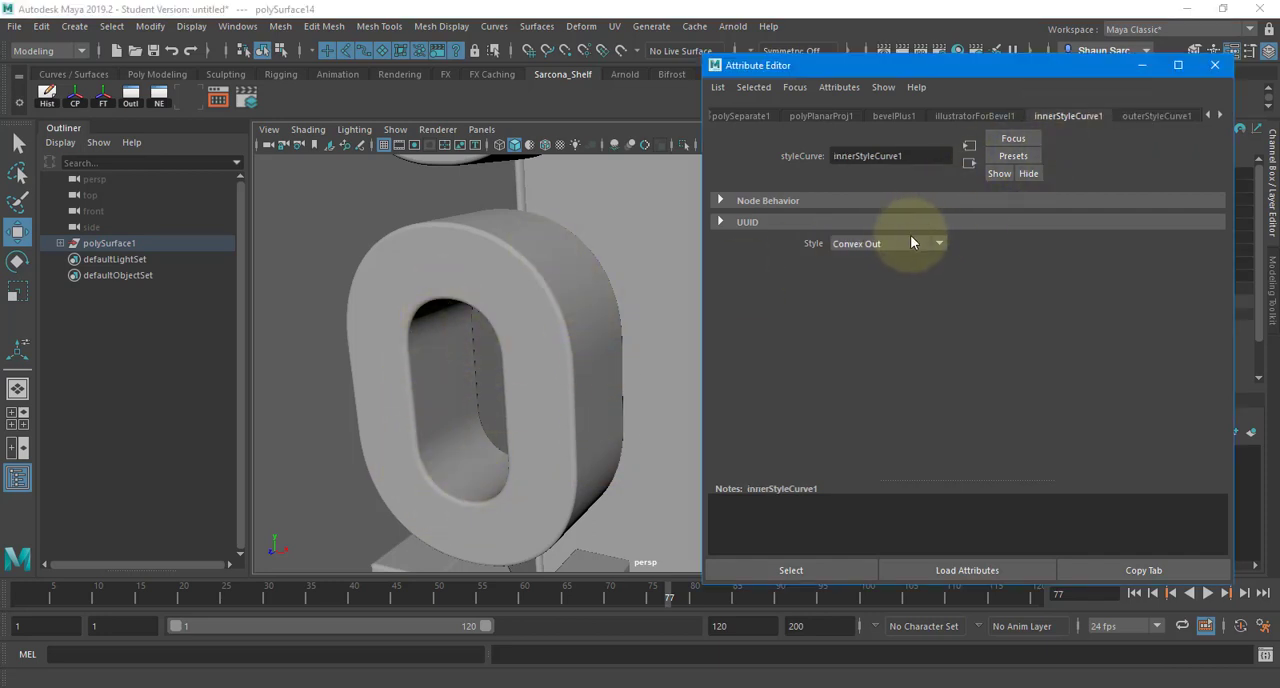
{"action": "left_click", "coordinate": [908, 243]}
{"action": "left_click", "coordinate": [860, 372]}
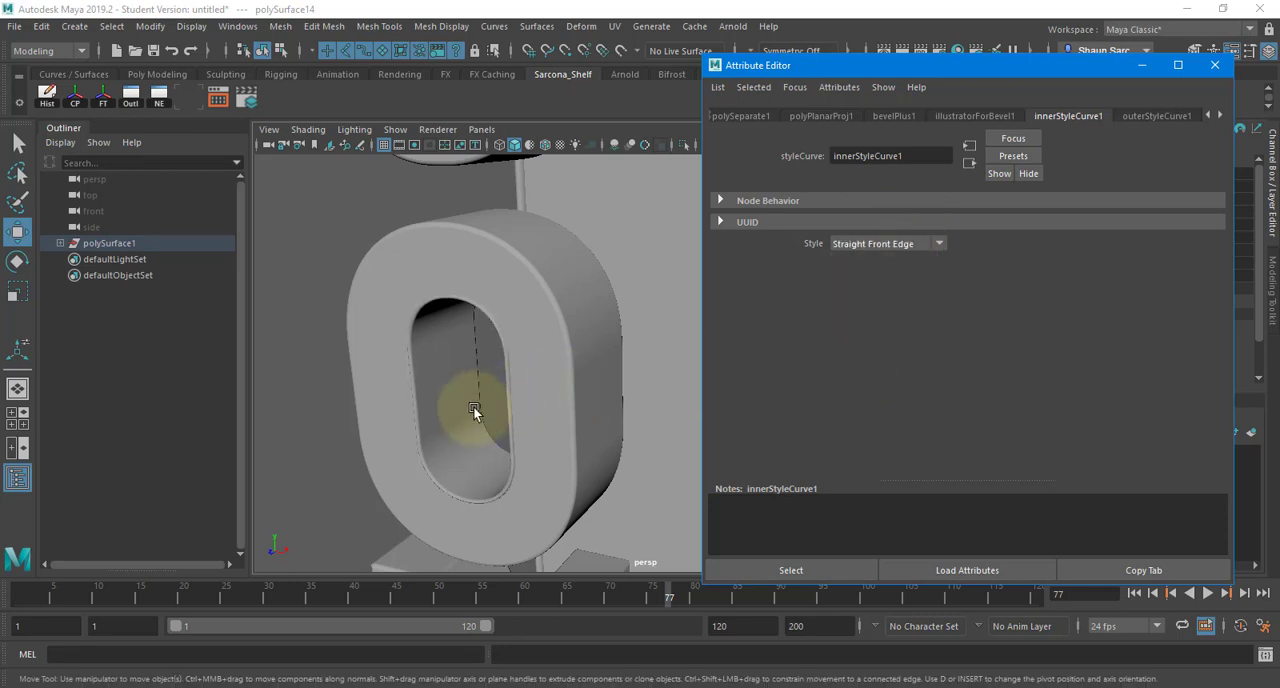
{"action": "left_click", "coordinate": [892, 245]}
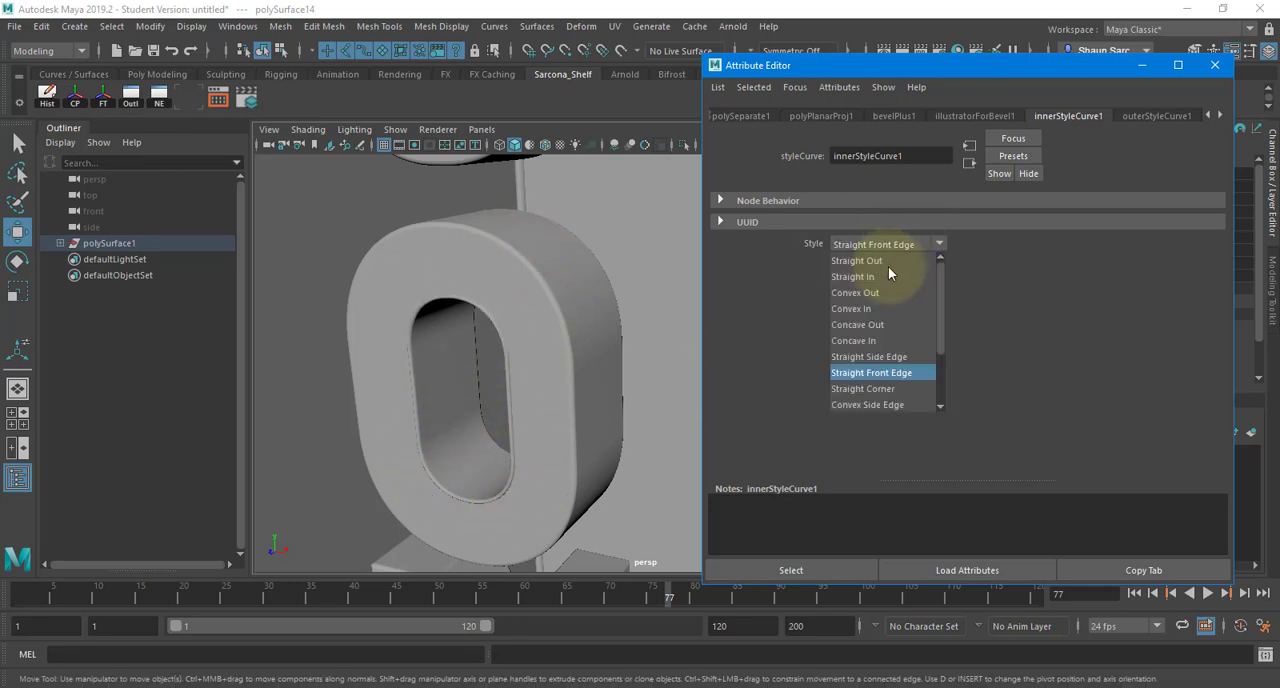
{"action": "left_click", "coordinate": [884, 270]}
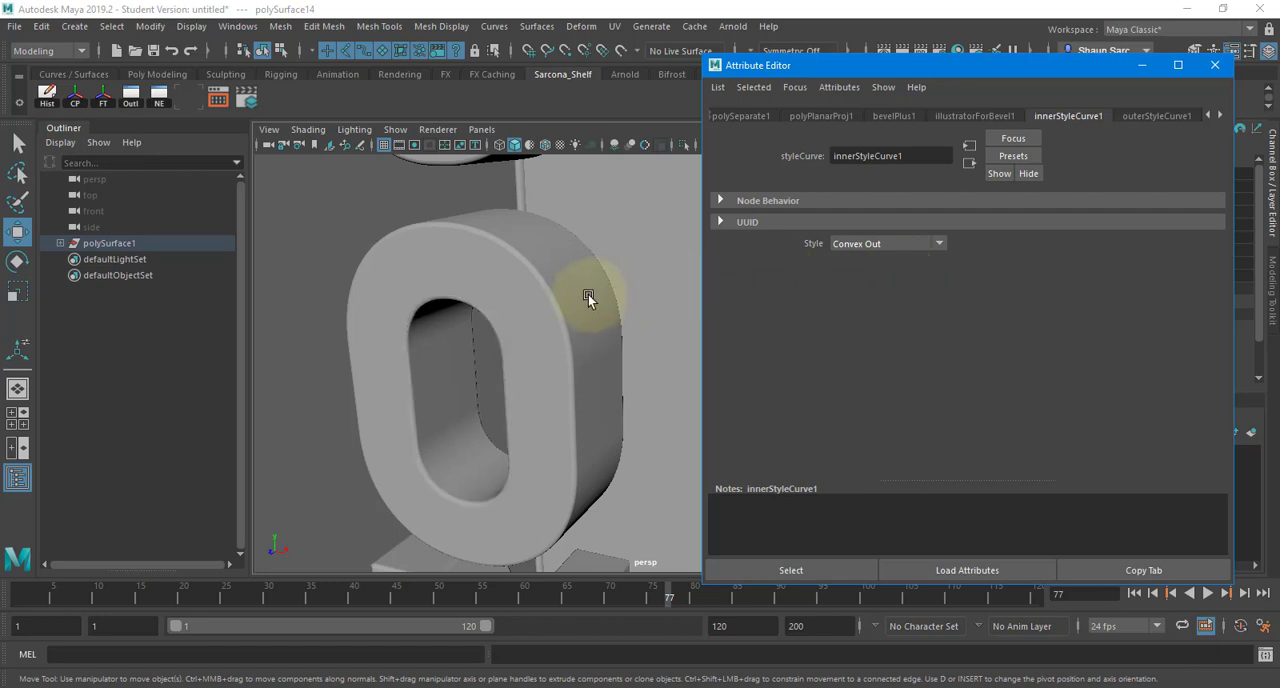
{"action": "left_click_drag", "start_coordinate": [597, 309], "coordinate": [414, 215], "text": "alt"}
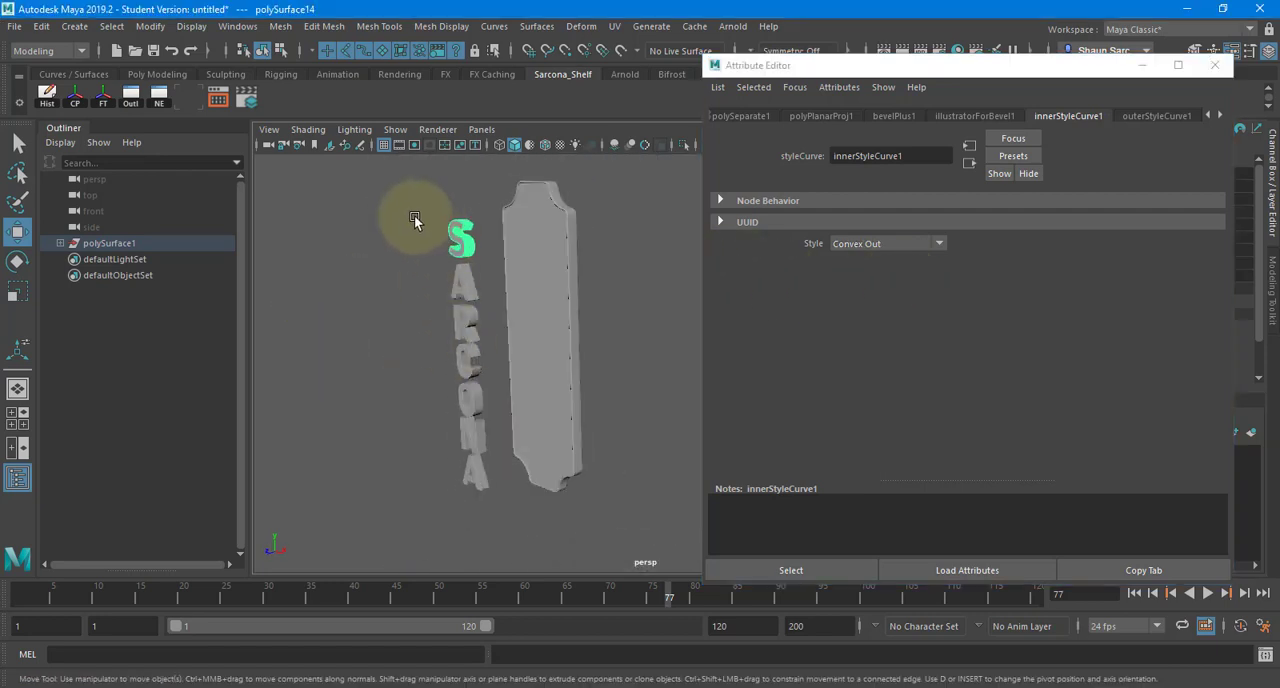
- Delete the construction history of the sign's panel and letters, and move all the letters onto the panel's front face
{"action": "left_click", "coordinate": [568, 412]}
{"action": "left_click", "coordinate": [47, 93]}
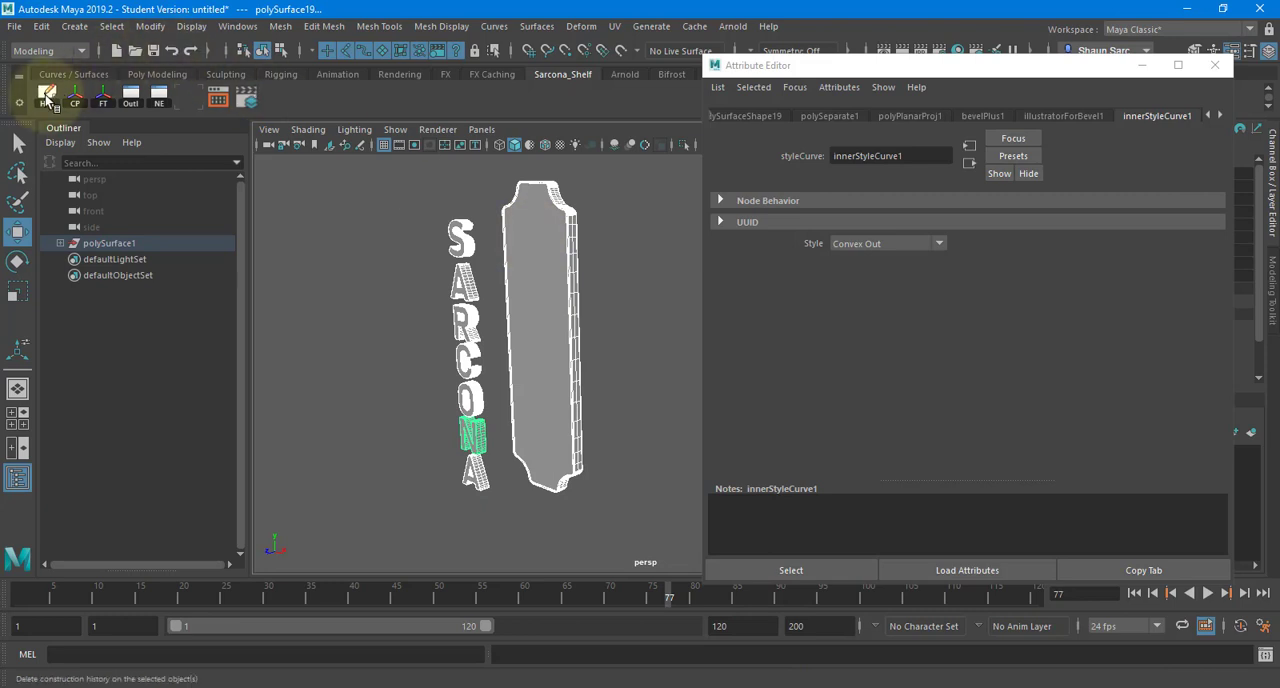
{"action": "left_click", "coordinate": [436, 305]}
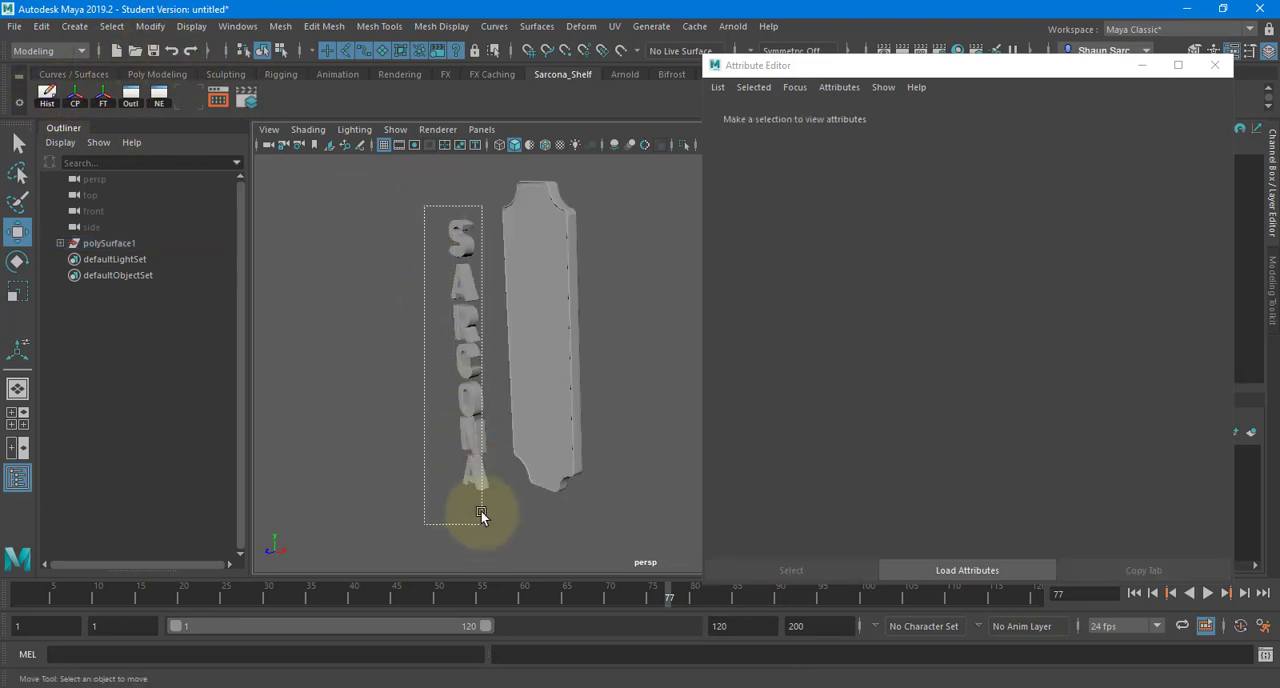
{"action": "left_click_drag", "start_coordinate": [481, 515], "coordinate": [481, 516]}
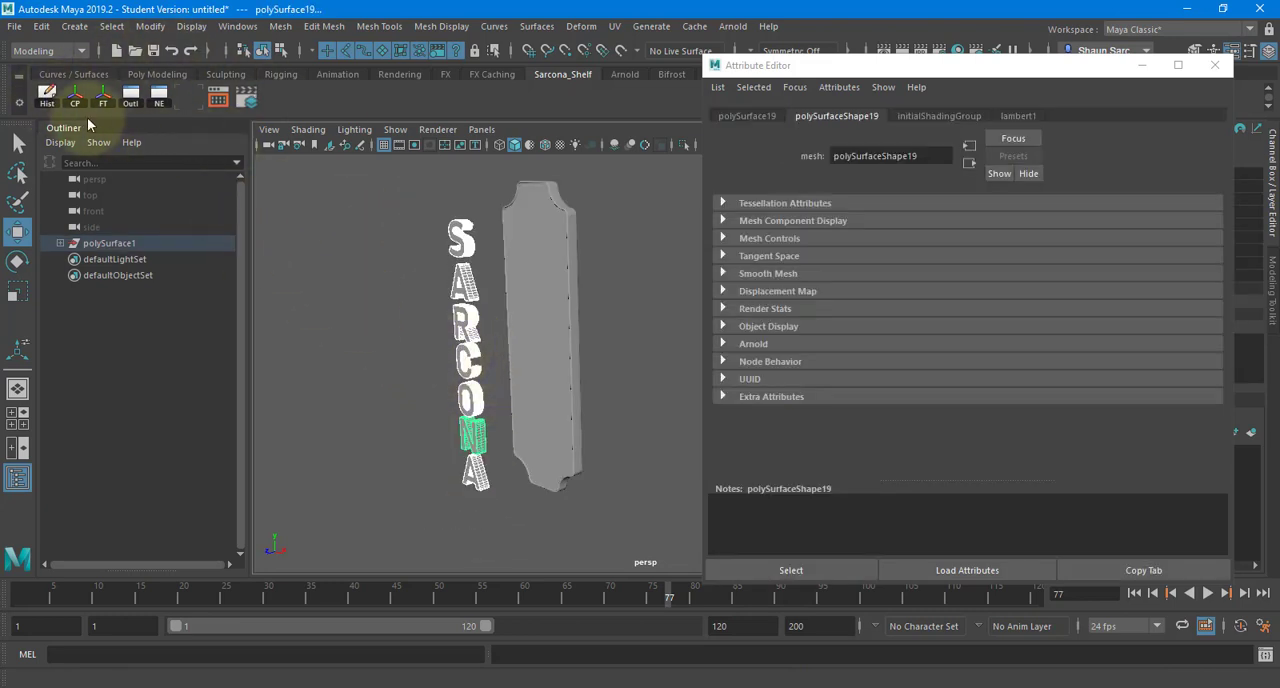
{"action": "left_click_drag", "start_coordinate": [388, 457], "coordinate": [468, 441]}
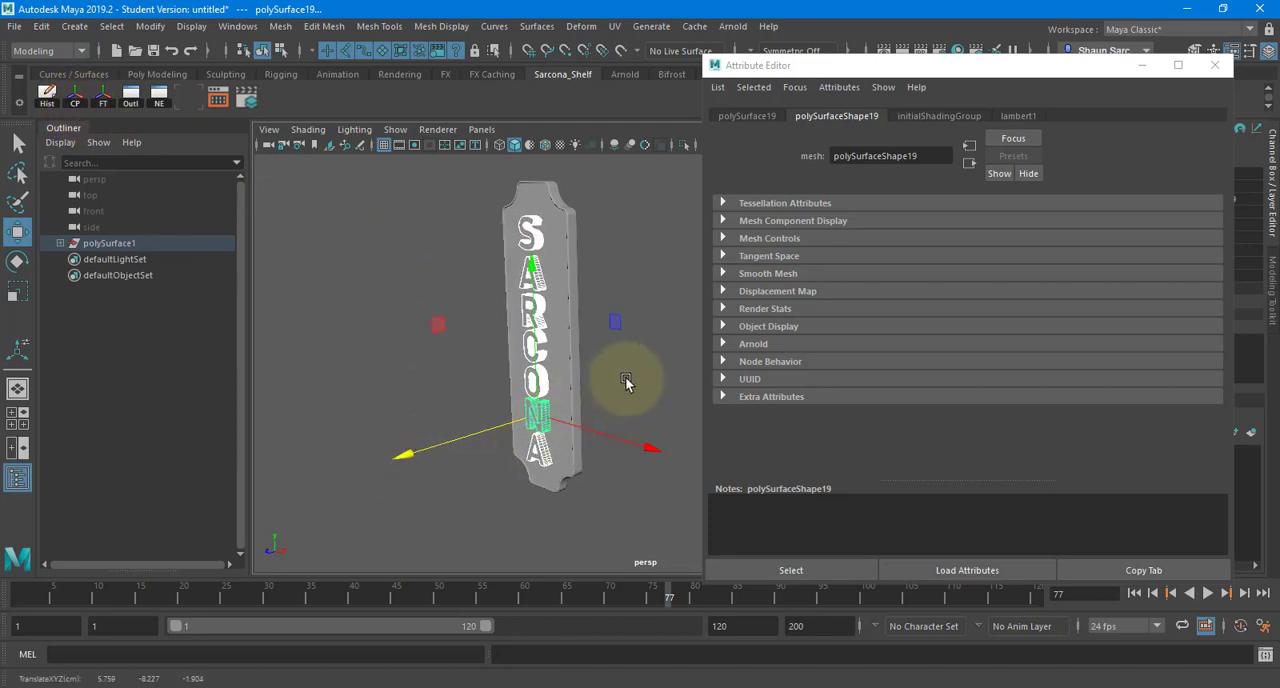
{"action": "left_click", "coordinate": [628, 379]}
{"action": "left_click_drag", "start_coordinate": [641, 374], "coordinate": [509, 306], "text": "alt"}
{"action": "middle_click_drag", "start_coordinate": [509, 306], "coordinate": [524, 199], "text": "alt"}
{"action": "left_click_drag", "start_coordinate": [524, 199], "coordinate": [500, 157], "text": "alt"}
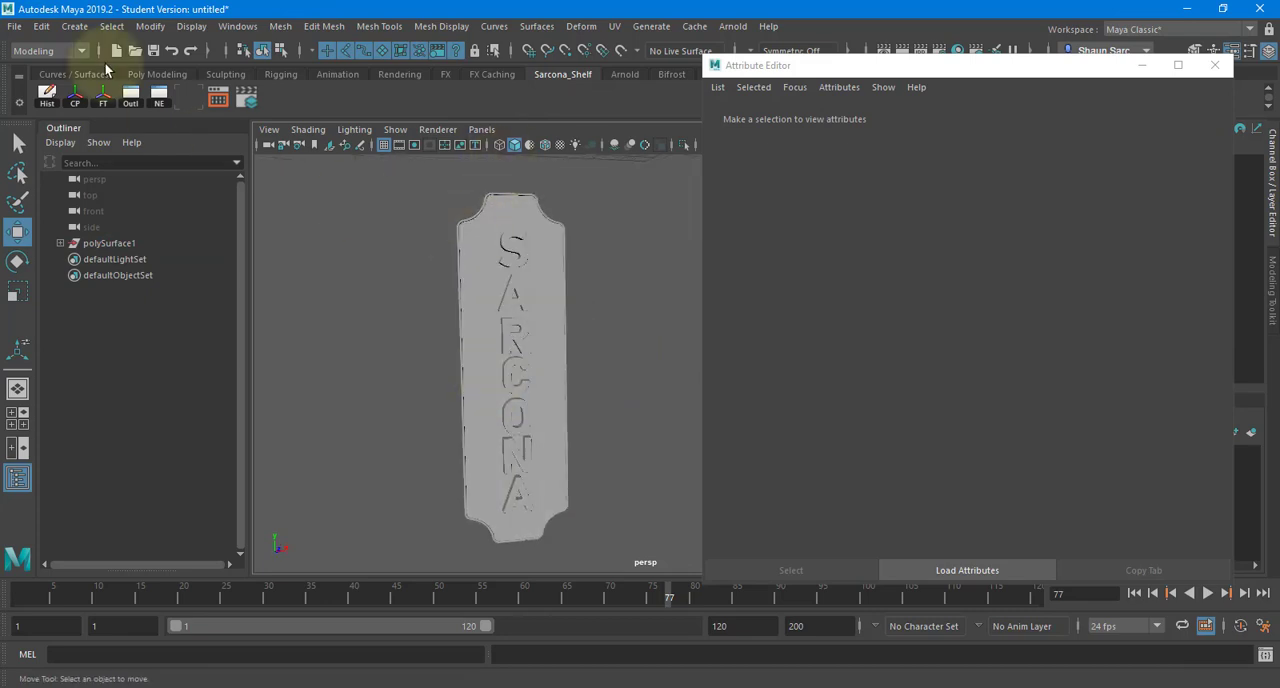
- Open the recent scene Sarcona_building.mb, close the floating Attribute Editor and look over the building
{"action": "left_click", "coordinate": [14, 26]}
{"action": "mouse_move", "coordinate": [194, 527]}
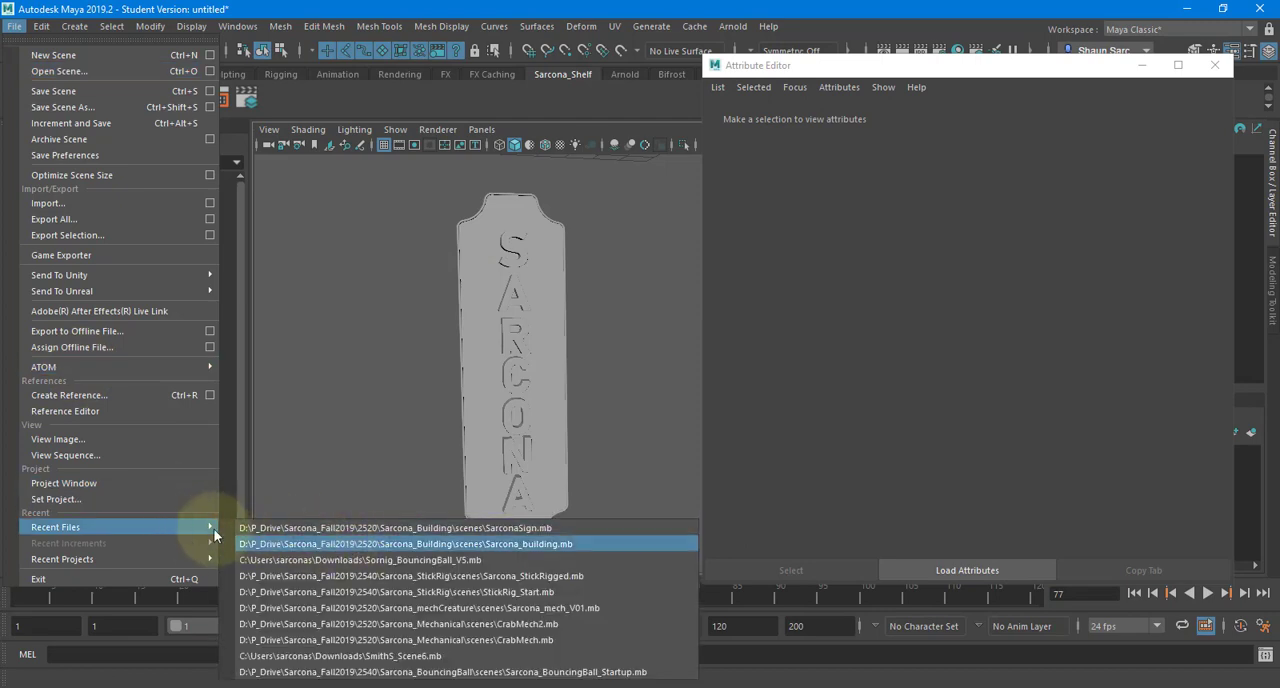
{"action": "left_click", "coordinate": [288, 541]}
{"action": "left_click", "coordinate": [629, 358]}
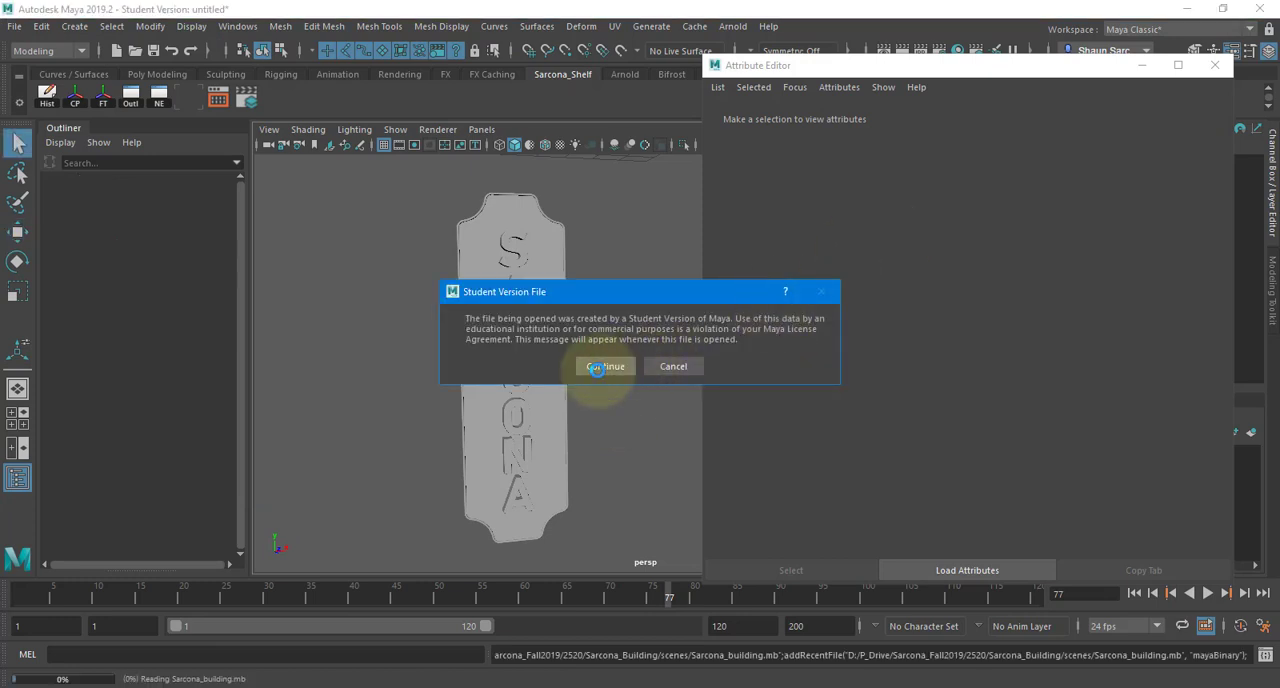
{"action": "left_click", "coordinate": [596, 368]}
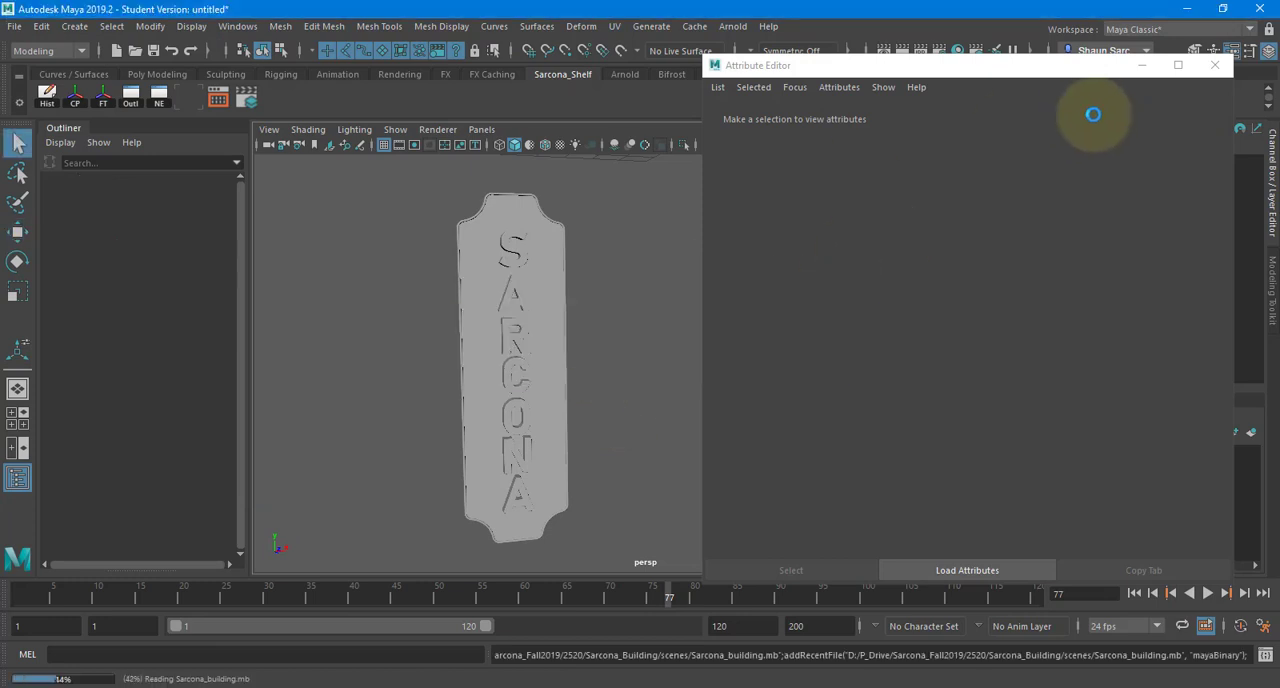
{"action": "left_click", "coordinate": [1215, 68]}
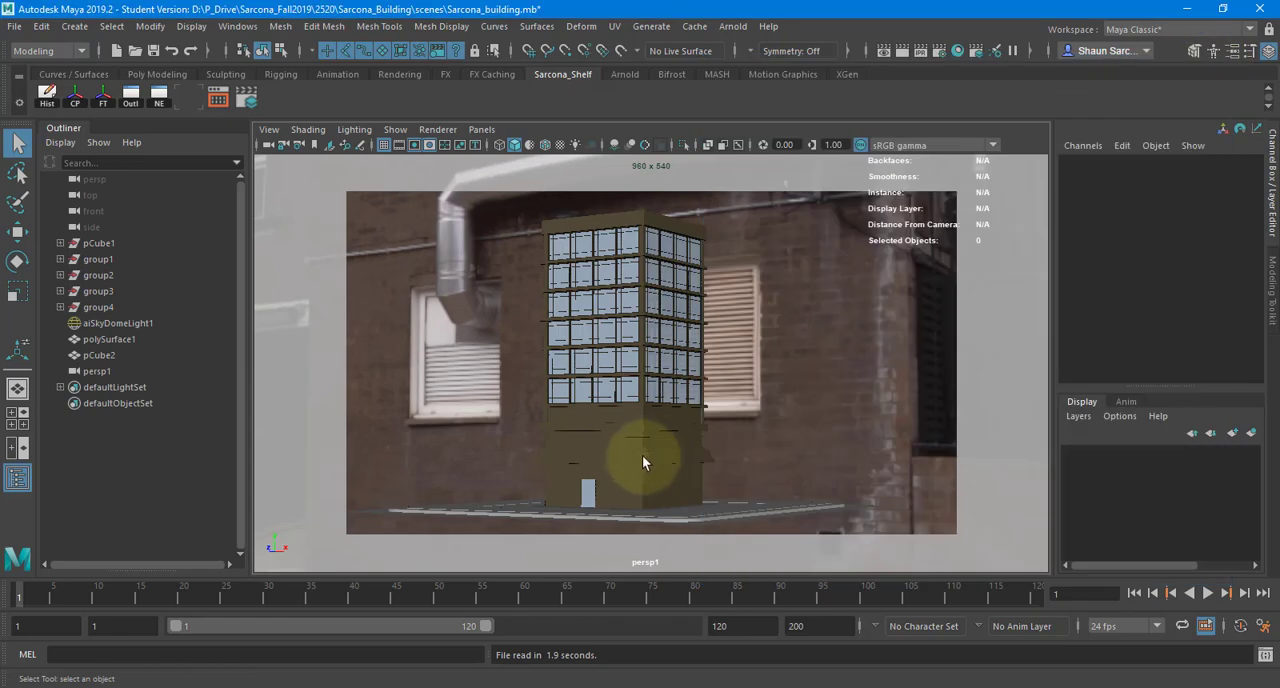
{"action": "left_click_drag", "start_coordinate": [659, 433], "coordinate": [314, 397], "text": "alt"}
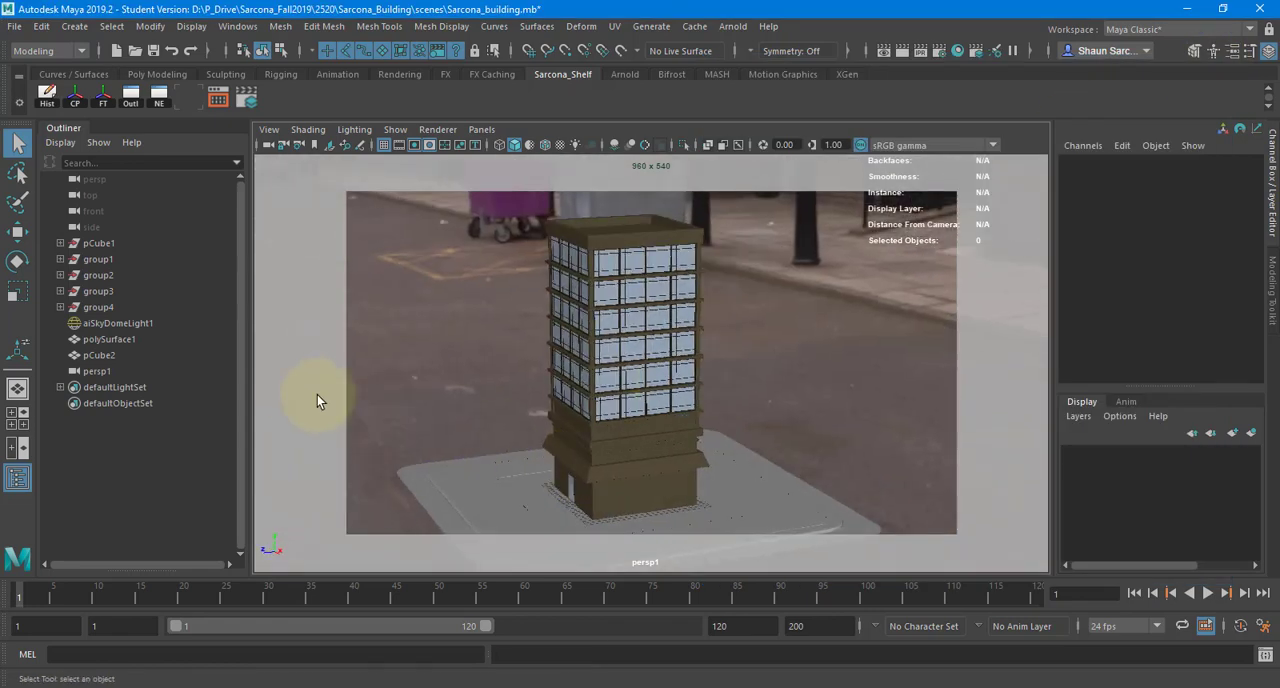
{"action": "left_click_drag", "start_coordinate": [582, 358], "coordinate": [290, 198], "text": "alt"}
- Open the scene SarconaSign.mb from the project's scenes folder
{"action": "left_click", "coordinate": [15, 26]}
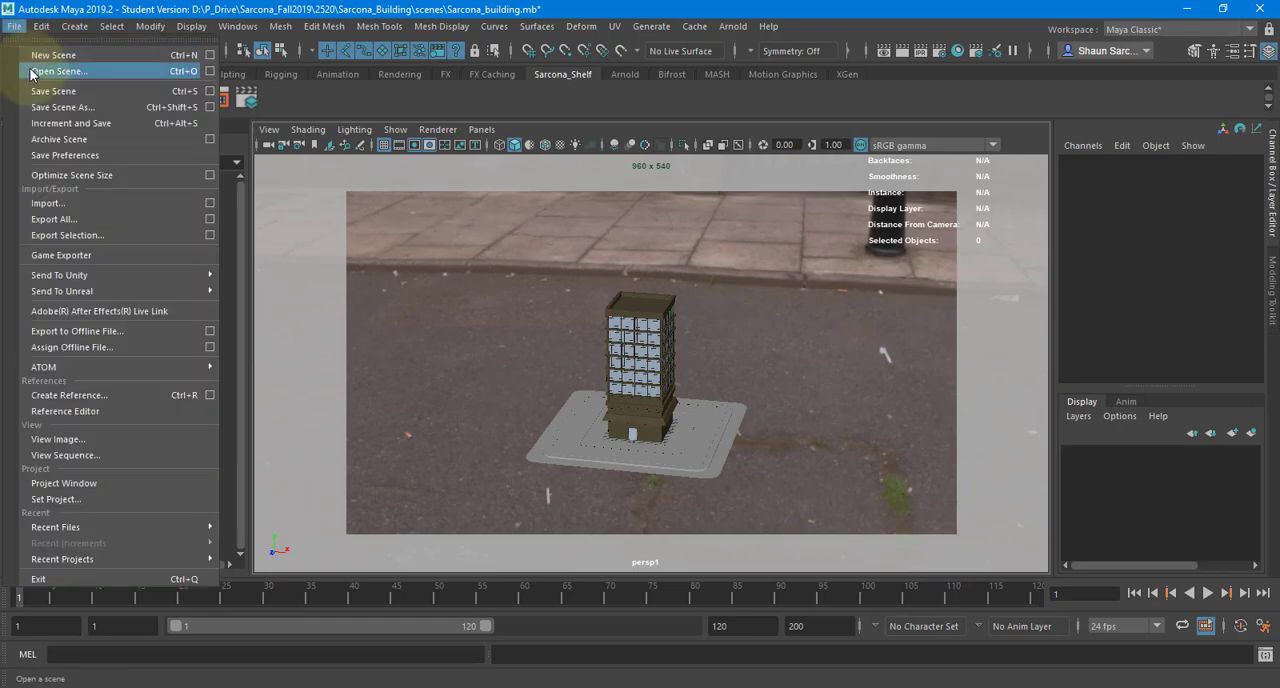
{"action": "left_click", "coordinate": [60, 75]}
{"action": "double_click", "coordinate": [238, 148]}
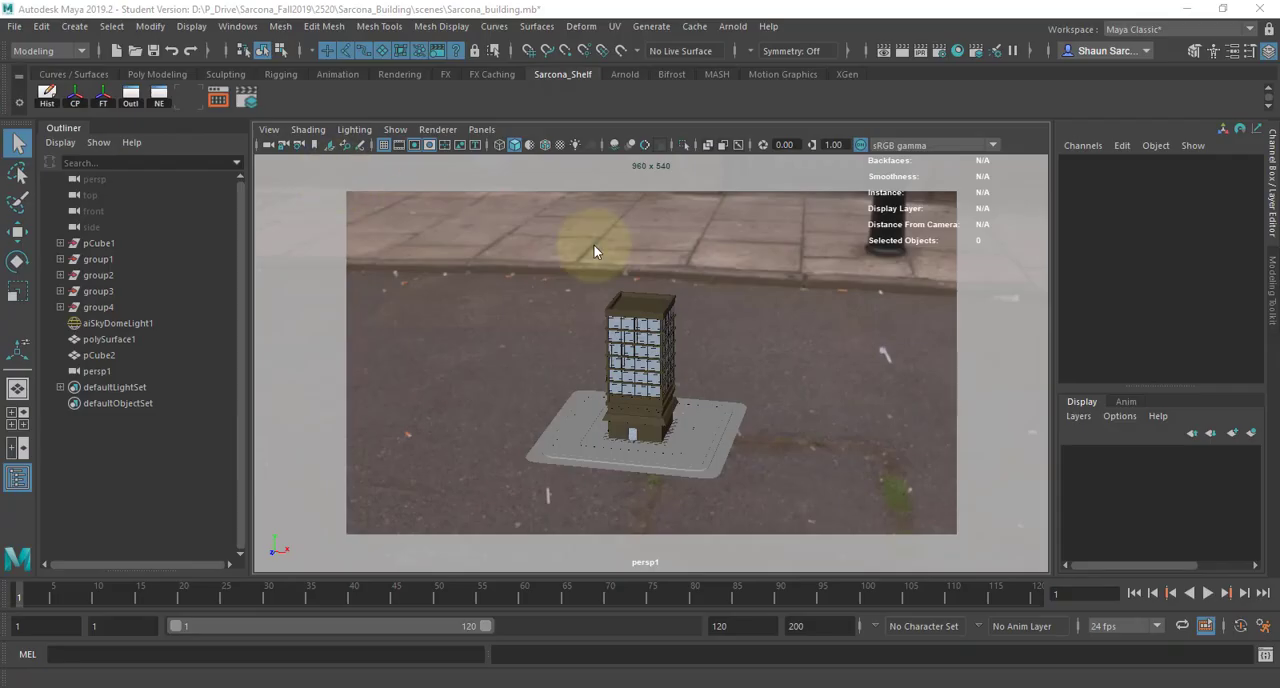
{"action": "left_click", "coordinate": [672, 363]}
{"action": "left_click", "coordinate": [624, 364]}
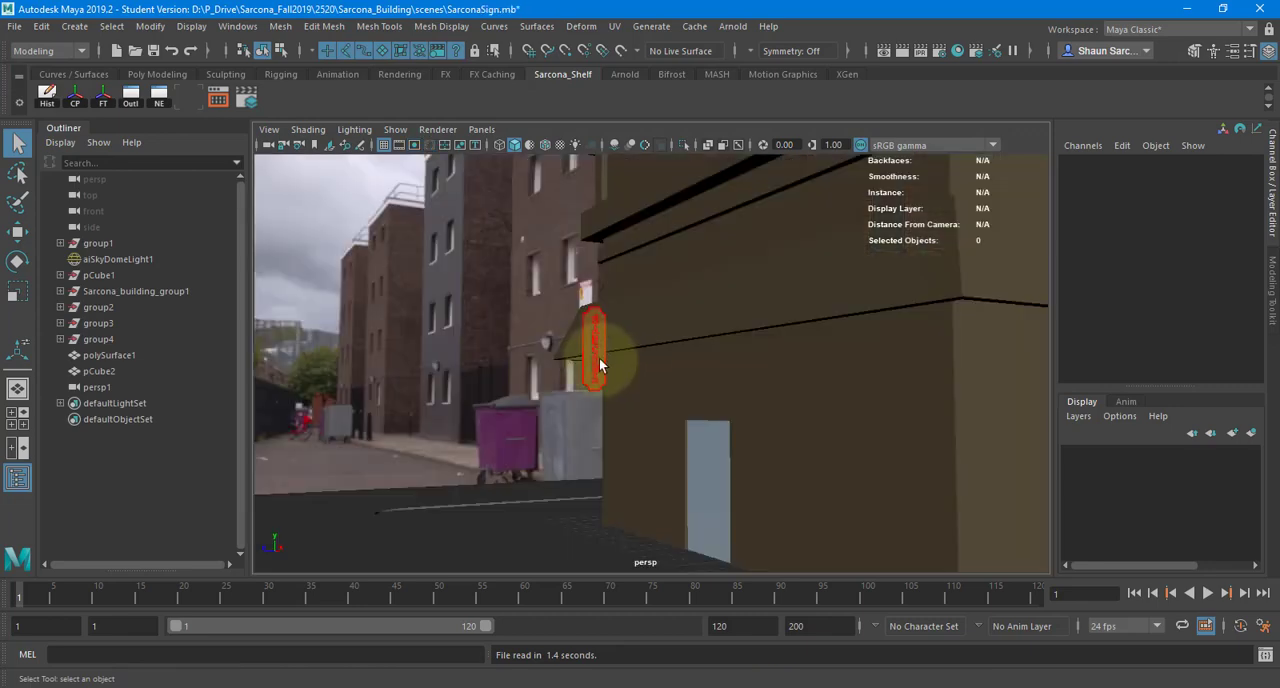
- Examine the letter O and the panel of the finished sign, selecting and framing each one
{"action": "left_click", "coordinate": [598, 362]}
{"action": "key", "text": "f"}
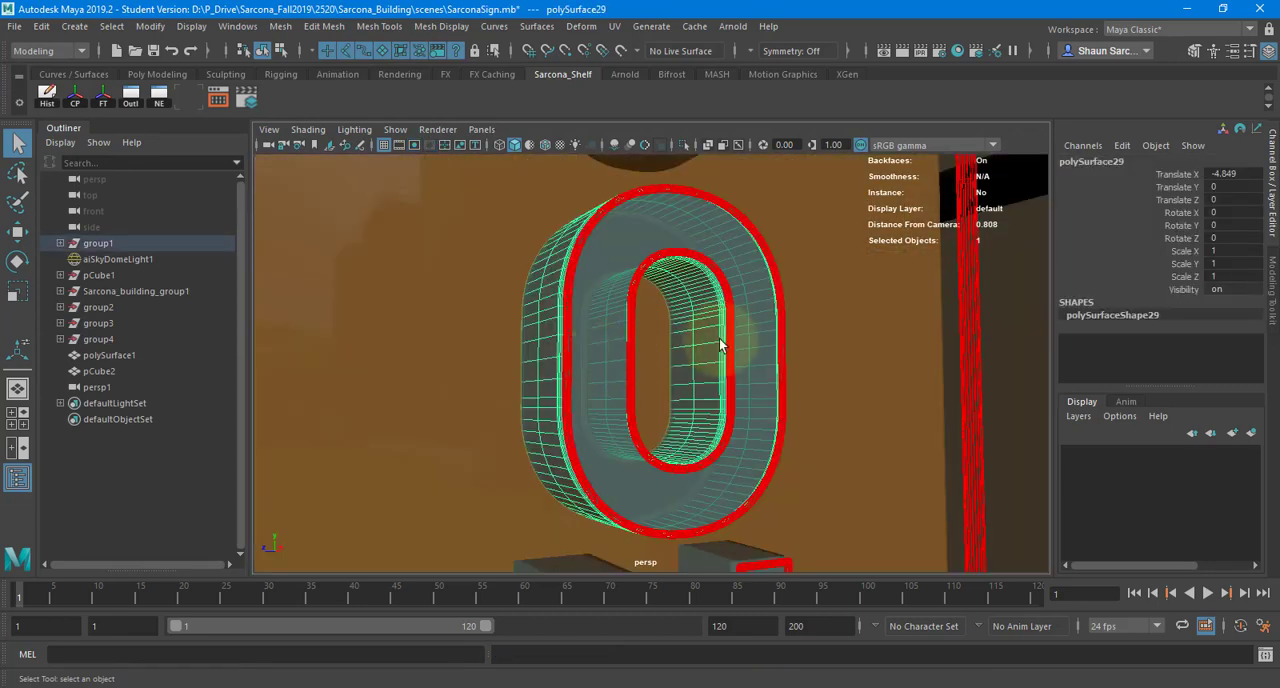
{"action": "left_click_drag", "start_coordinate": [720, 341], "coordinate": [396, 348], "text": "alt"}
{"action": "scroll", "coordinate": [528, 318], "scroll_direction": "down", "scroll_amount": 6}
{"action": "middle_click_drag", "start_coordinate": [528, 318], "coordinate": [518, 351], "text": "alt"}
{"action": "left_click", "coordinate": [517, 350]}
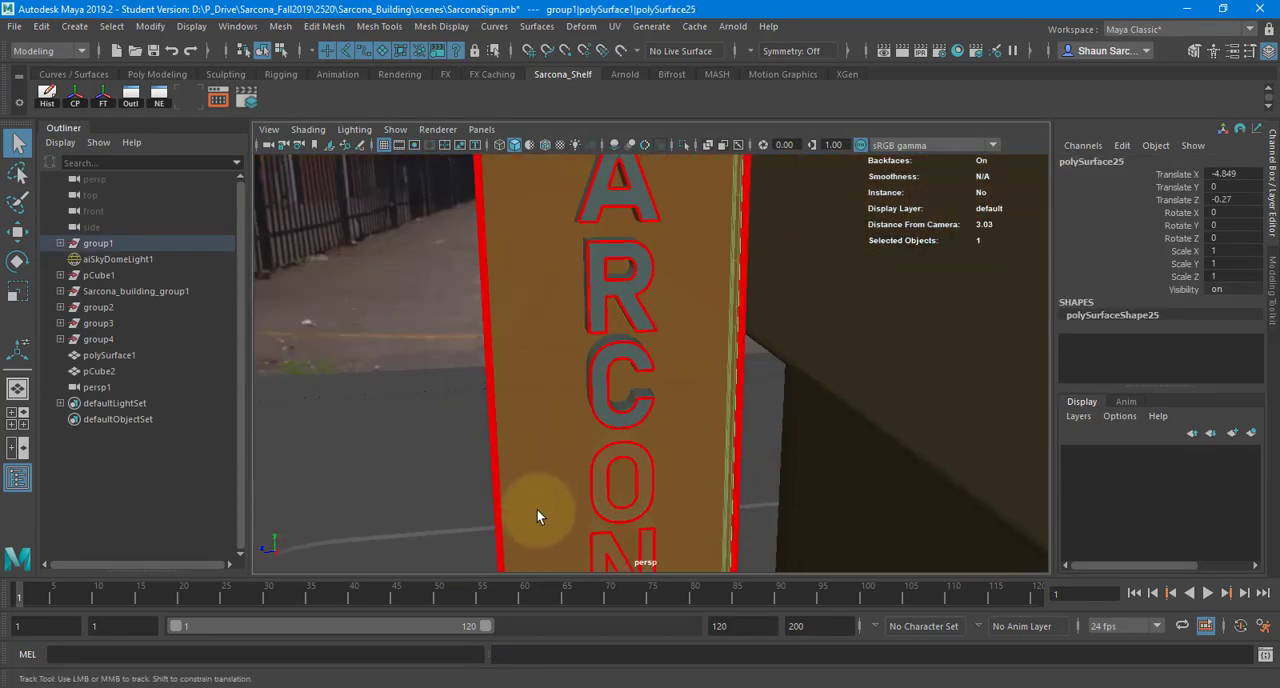
{"action": "key", "text": "f"}
{"action": "left_click_drag", "start_coordinate": [497, 349], "coordinate": [533, 364], "text": "alt"}
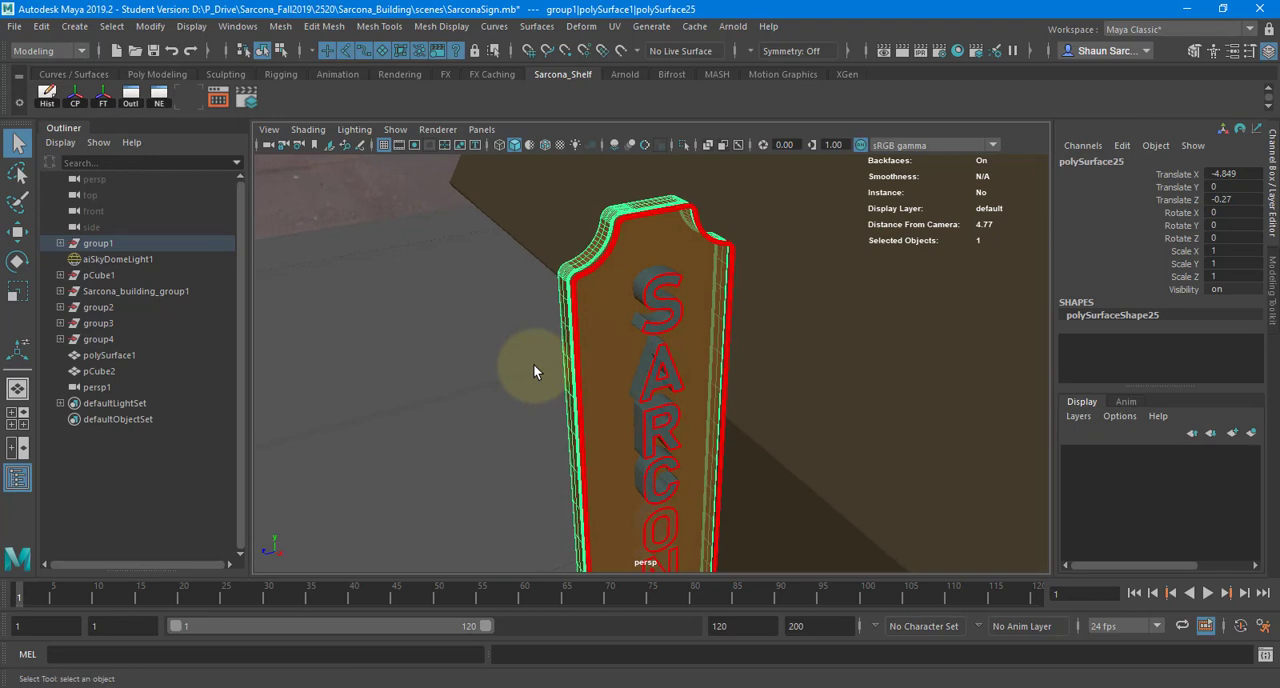
- Inspect the extruded red light tube along the panel's edge and select the tube outlining the letter S
{"action": "left_click", "coordinate": [620, 224]}
{"action": "key", "text": "f"}
{"action": "left_click_drag", "start_coordinate": [611, 290], "coordinate": [791, 328], "text": "alt"}
{"action": "scroll", "coordinate": [580, 300], "scroll_direction": "up", "scroll_amount": 5}
{"action": "middle_click_drag", "start_coordinate": [578, 300], "coordinate": [576, 530], "text": "alt"}
{"action": "scroll", "coordinate": [585, 300], "scroll_direction": "up", "scroll_amount": 5}
{"action": "middle_click_drag", "start_coordinate": [588, 206], "coordinate": [610, 328], "text": "alt"}
{"action": "scroll", "coordinate": [760, 322], "scroll_direction": "up", "scroll_amount": 5}
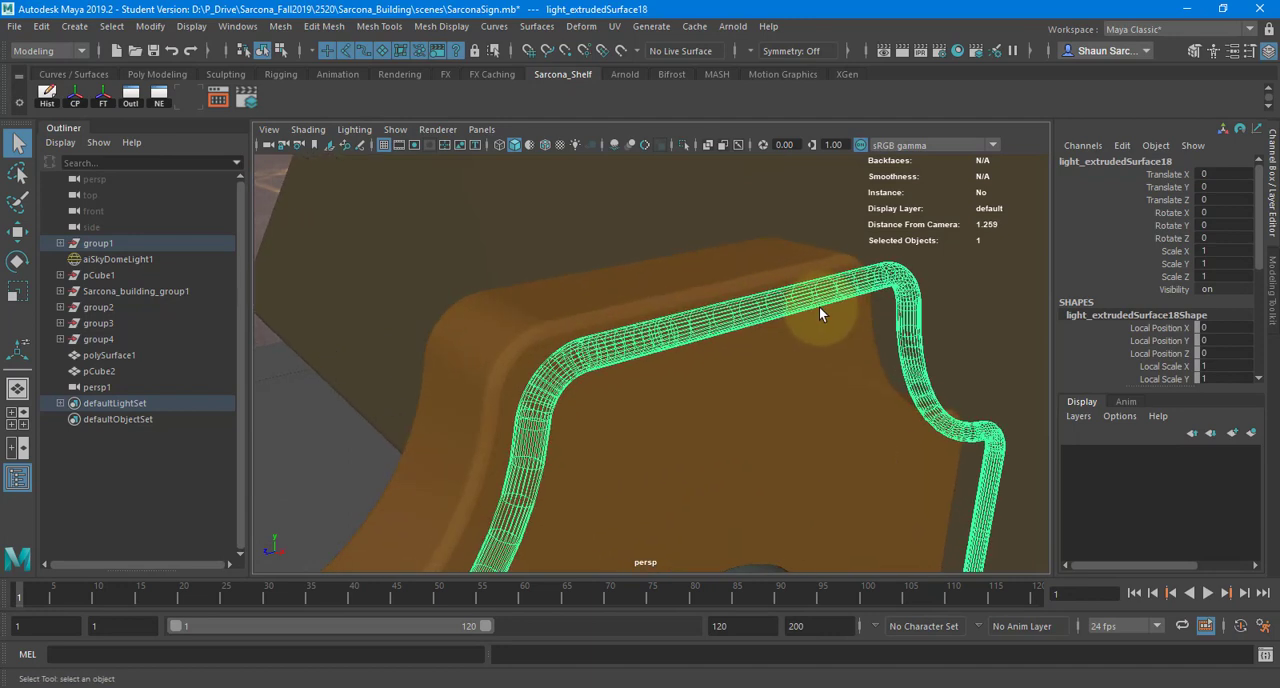
{"action": "middle_click_drag", "start_coordinate": [843, 443], "coordinate": [780, 237], "text": "alt"}
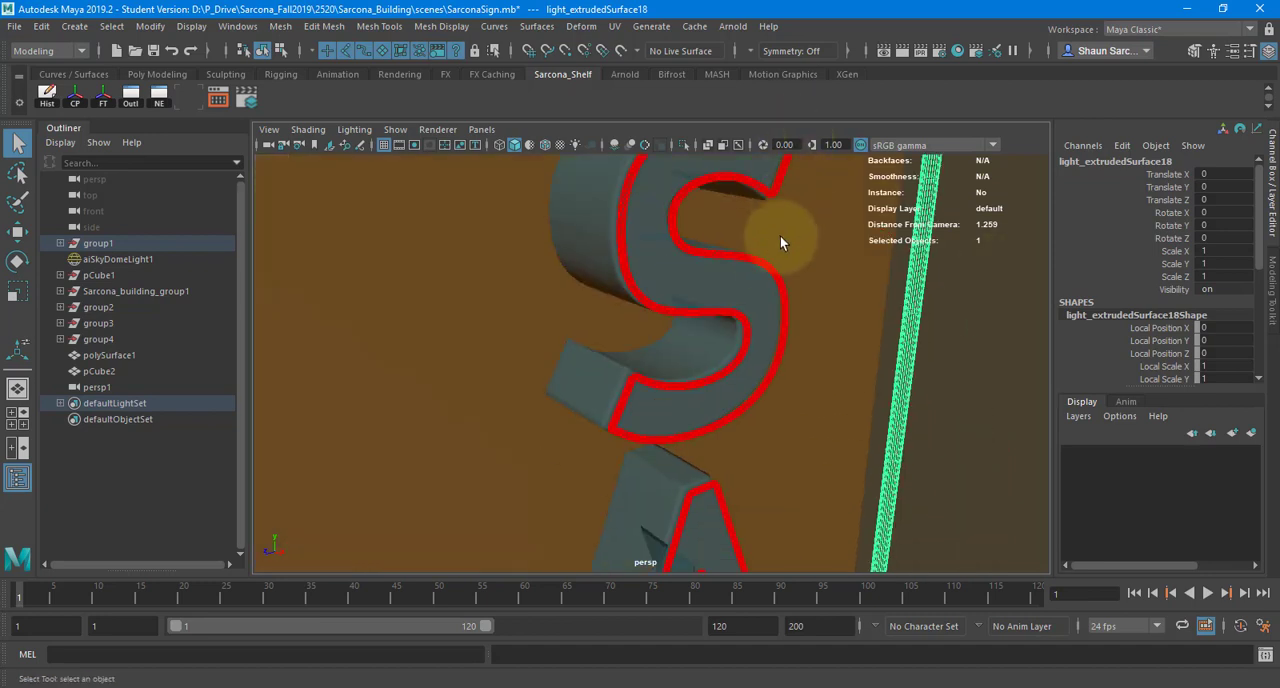
{"action": "left_click", "coordinate": [771, 276]}
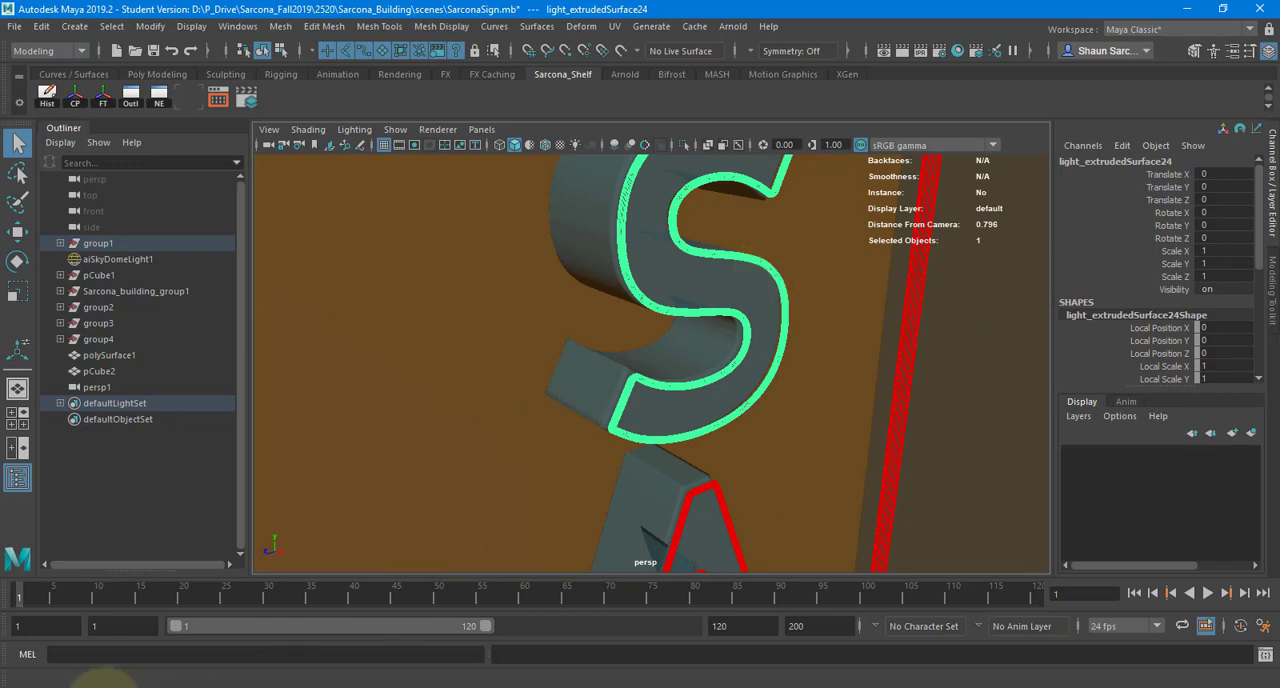
- Switch to Chrome, go to Pinterest and open the profile's Neon Signs board for reference
{"action": "left_click", "coordinate": [101, 687]}
{"action": "left_click", "coordinate": [172, 42]}
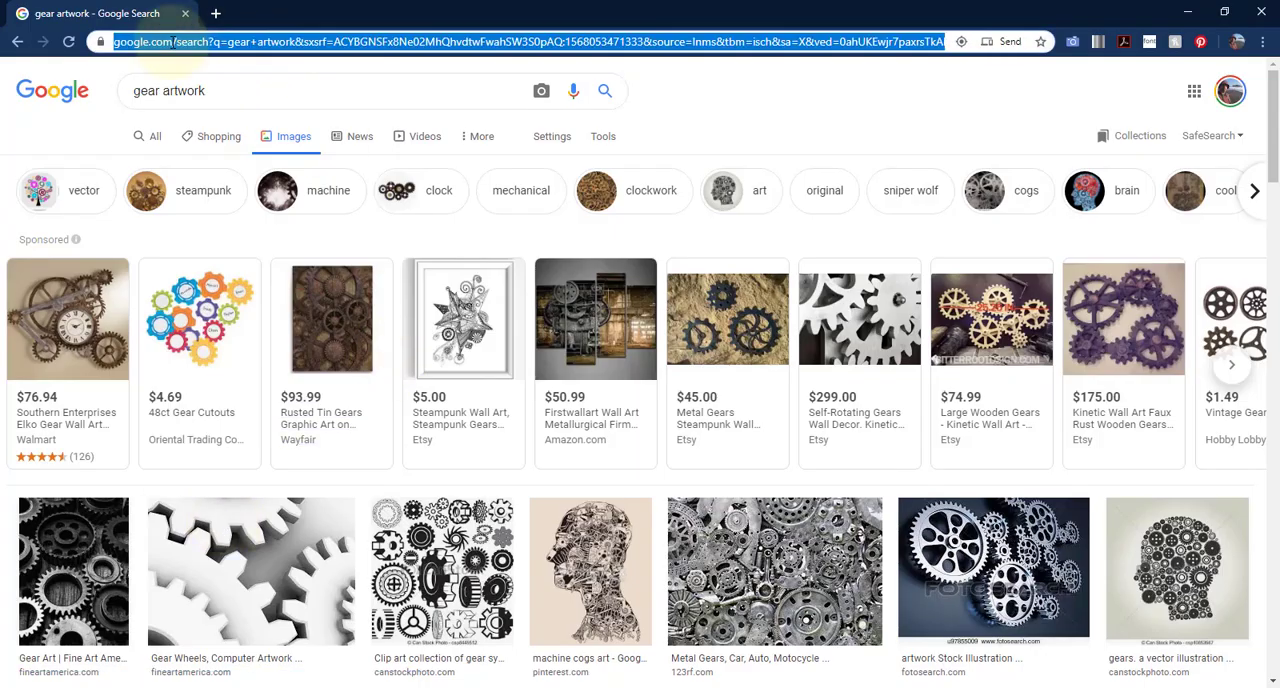
{"action": "type", "text": "pitn"}
{"action": "key", "text": "BackSpace"}
{"action": "key", "text": "BackSpace"}
{"action": "type", "text": "nt"}
{"action": "key", "text": "Return"}
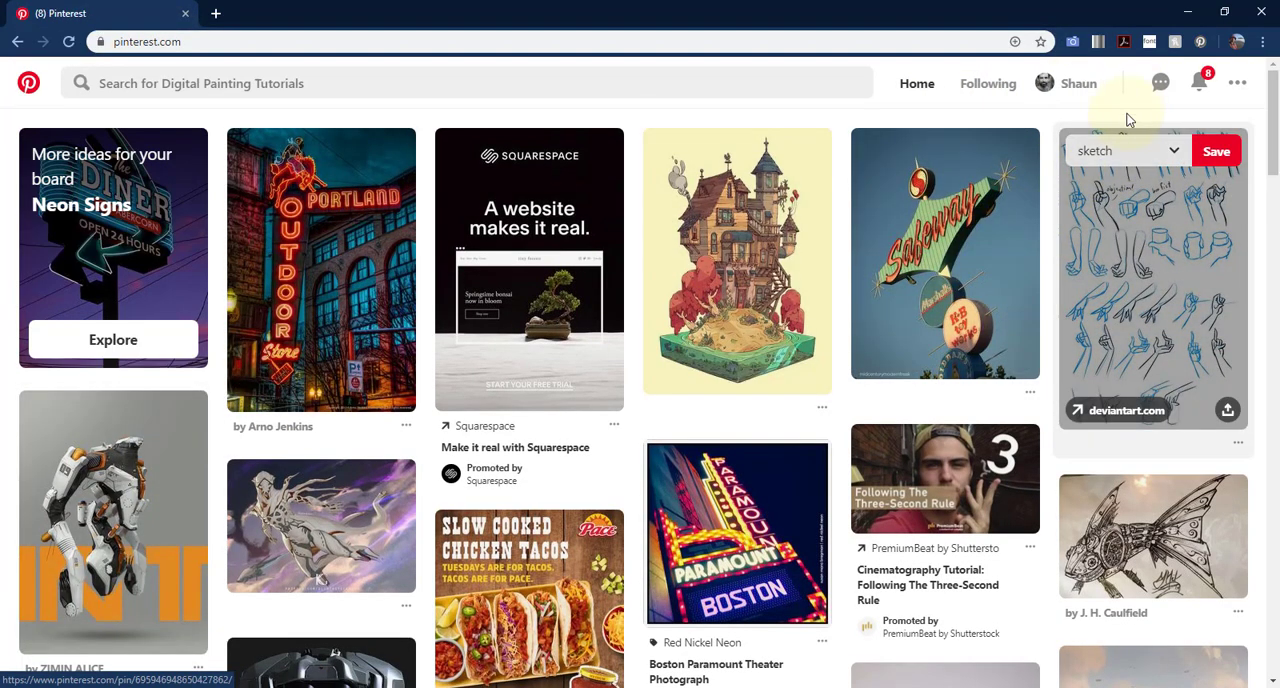
{"action": "left_click", "coordinate": [1062, 88]}
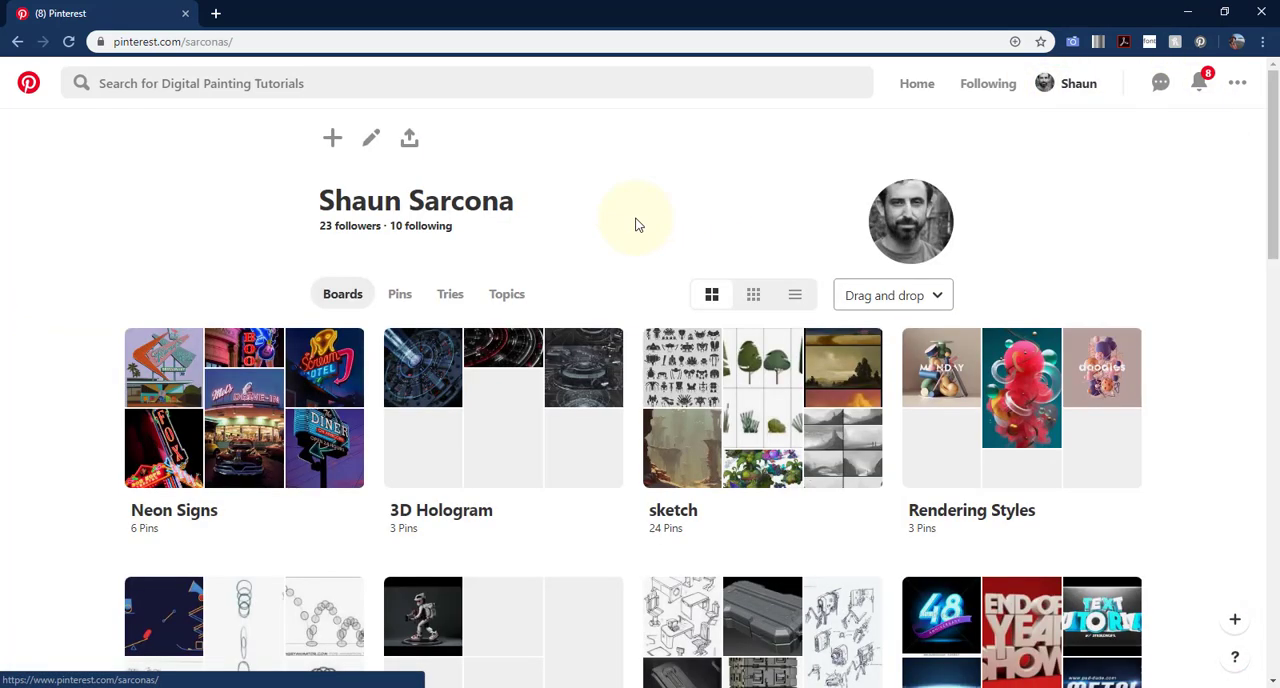
{"action": "left_click", "coordinate": [228, 406]}
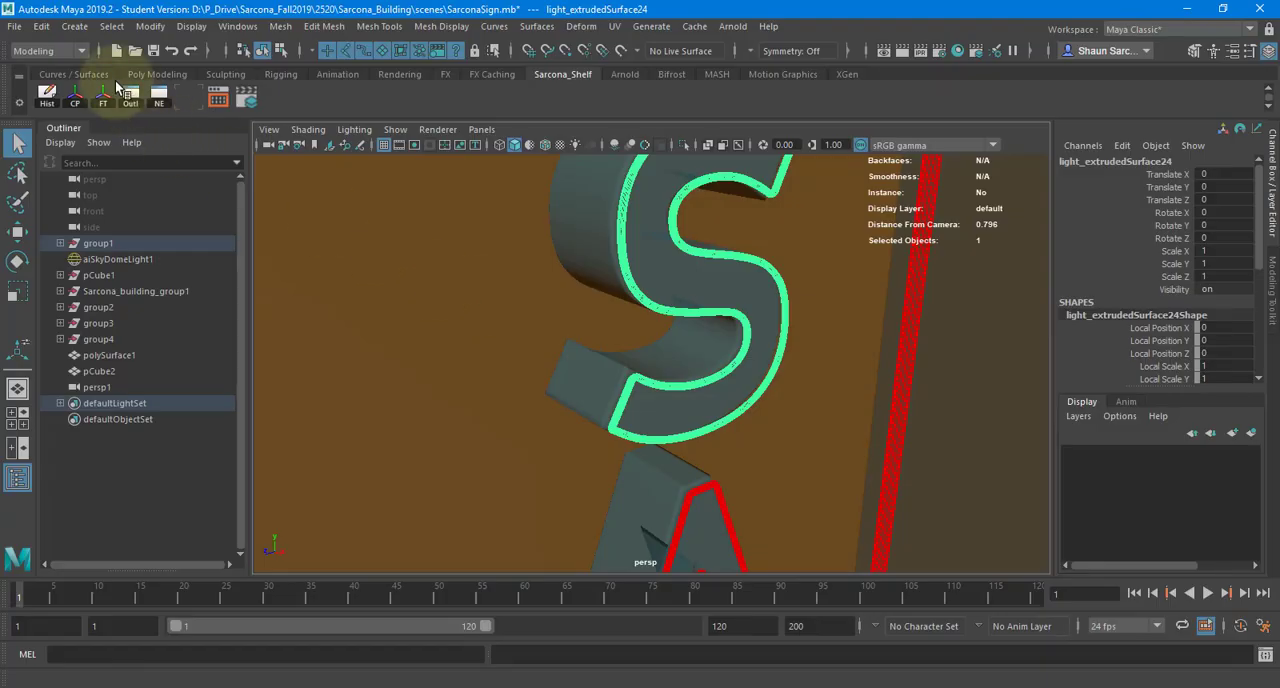
- Back in Maya, import SarconaSign02.ai from the project's sourceimages folder as an Adobe Illustrator object of type Curves
{"action": "left_click", "coordinate": [74, 26]}
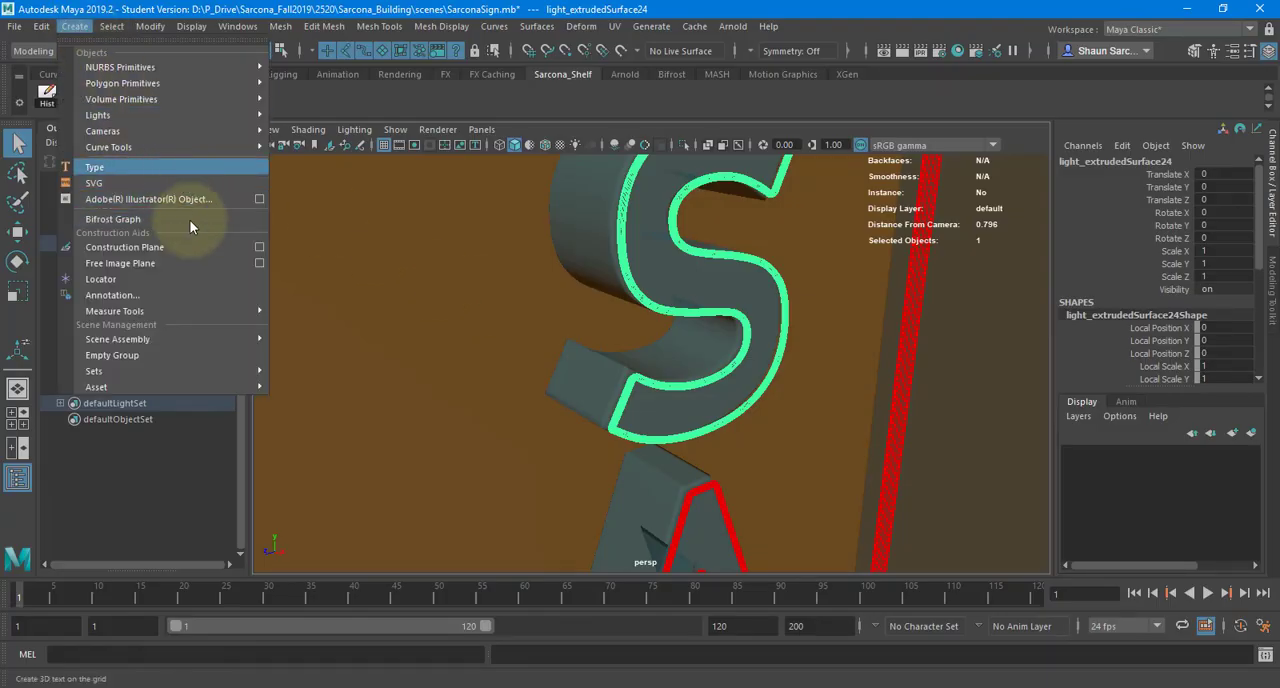
{"action": "left_click", "coordinate": [259, 199]}
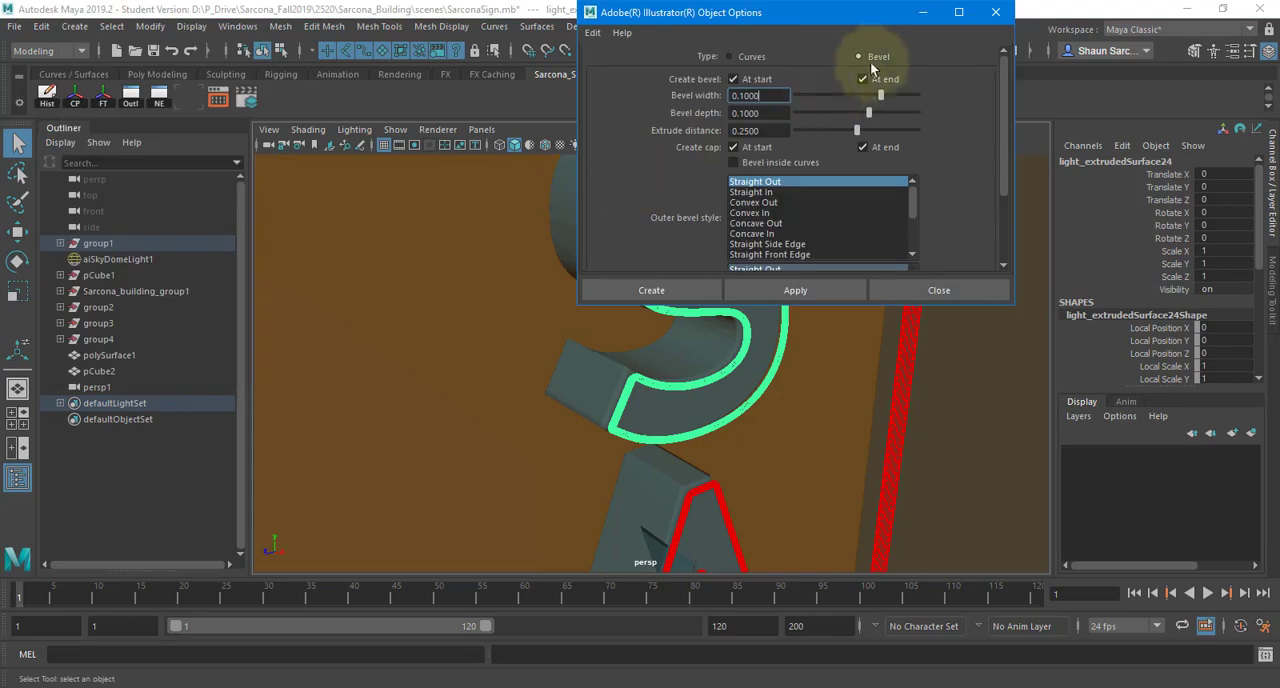
{"action": "left_click", "coordinate": [738, 58]}
{"action": "left_click", "coordinate": [651, 290]}
{"action": "type", "text": "f"}
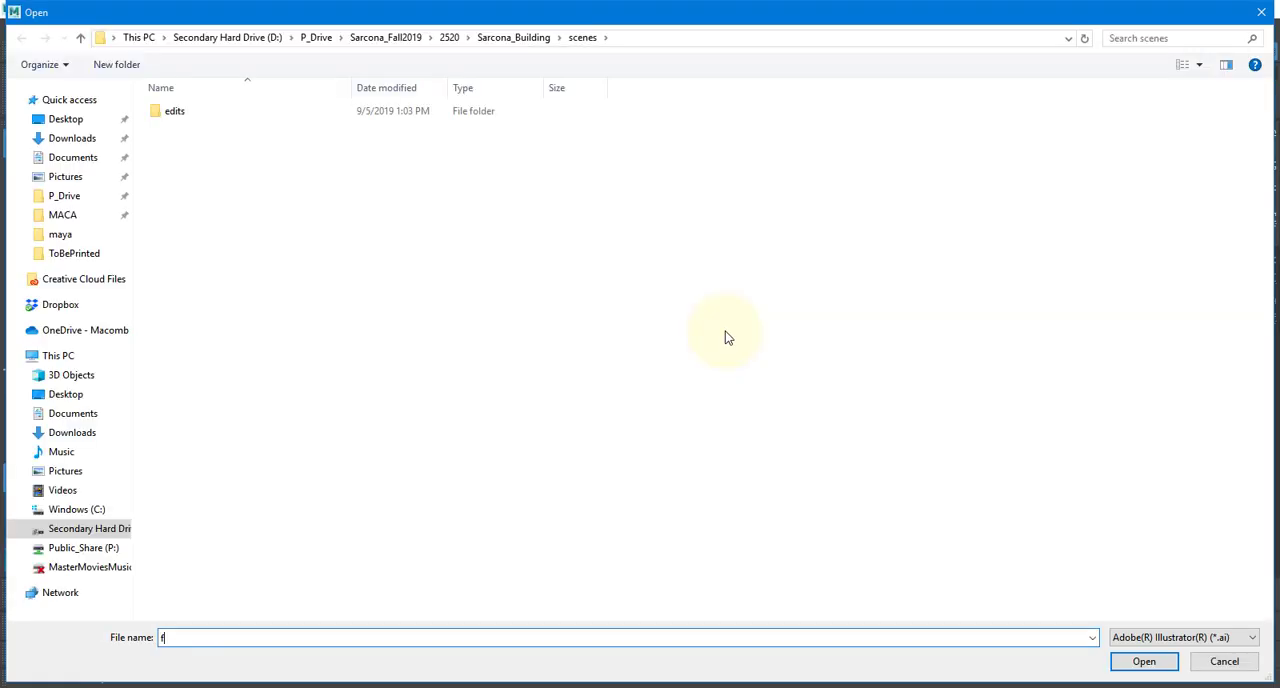
{"action": "left_click", "coordinate": [492, 38]}
{"action": "double_click", "coordinate": [230, 315]}
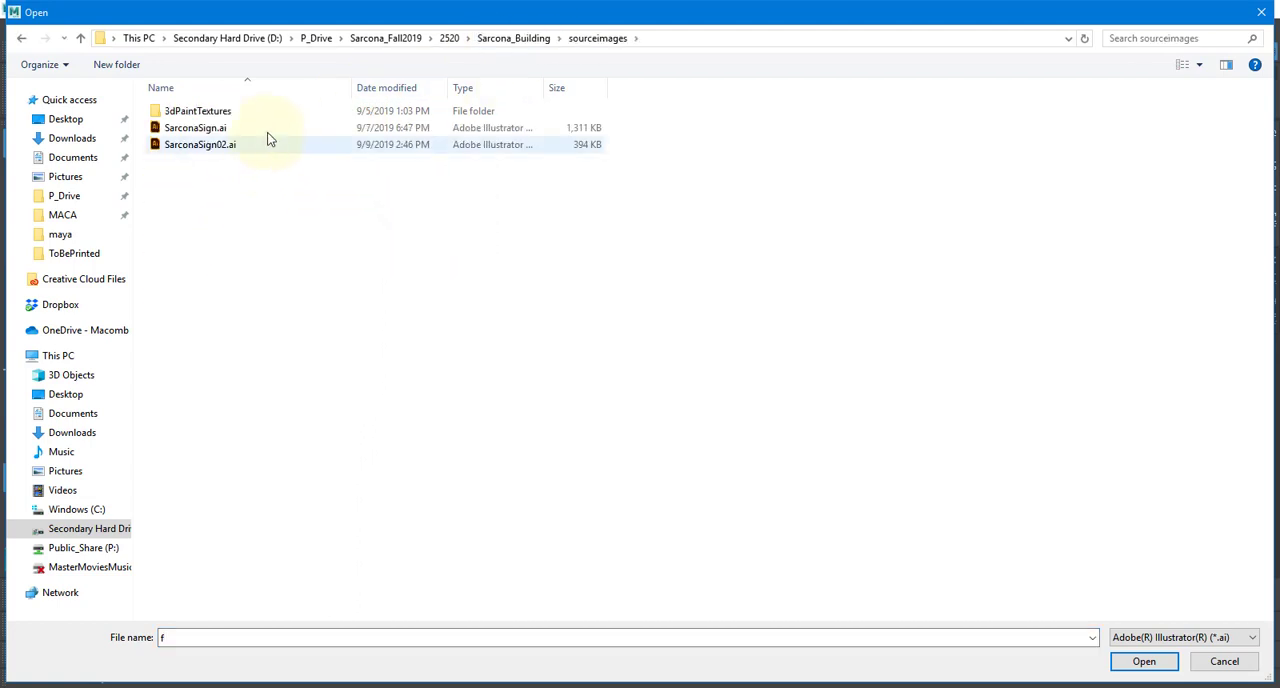
{"action": "double_click", "coordinate": [267, 139]}
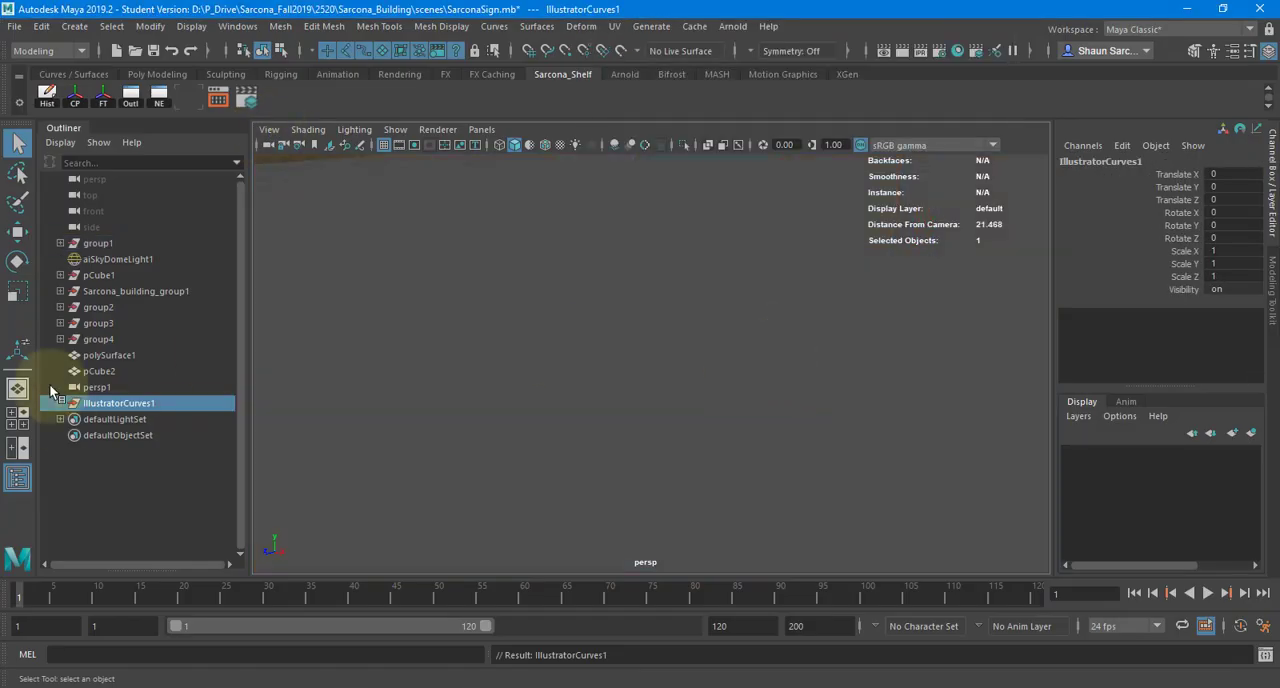
- Examine the imported Illustrator curves below the building's base and select the outline curve of the letter C
{"action": "left_click_drag", "start_coordinate": [700, 408], "coordinate": [591, 321], "text": "alt"}
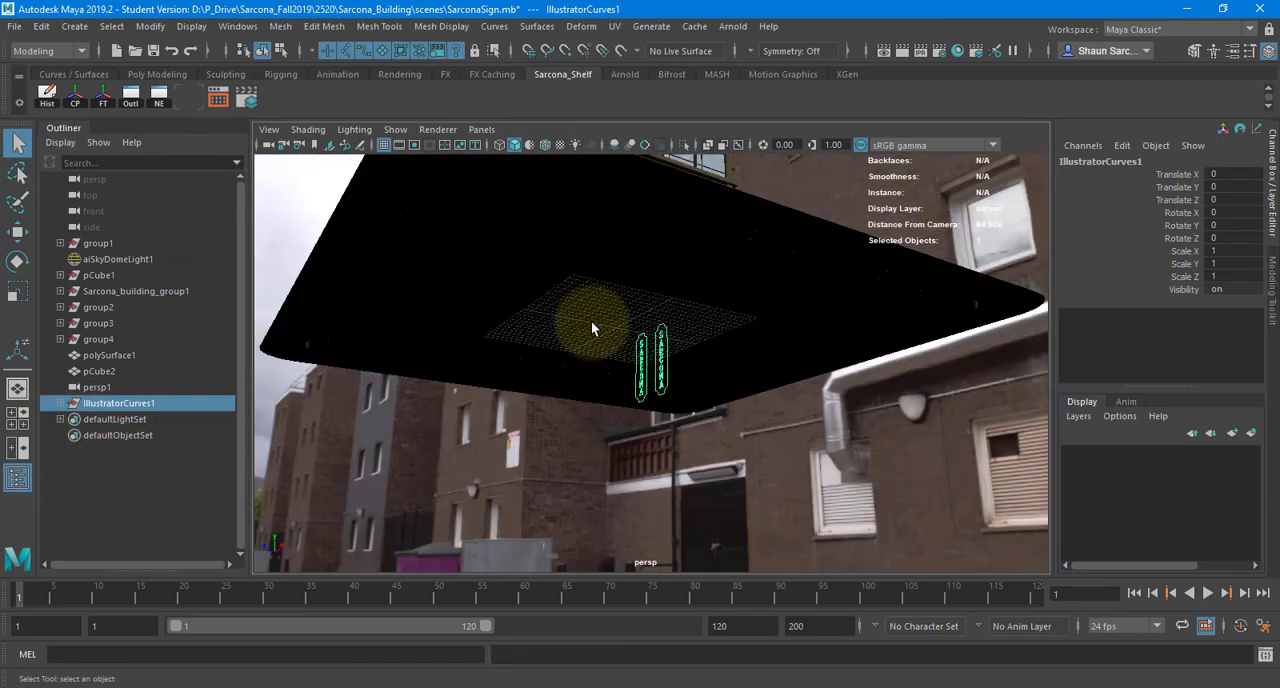
{"action": "key", "text": "w"}
{"action": "right_click_drag", "start_coordinate": [763, 393], "coordinate": [1000, 388], "text": "alt"}
{"action": "left_click_drag", "start_coordinate": [594, 380], "coordinate": [500, 314], "text": "alt"}
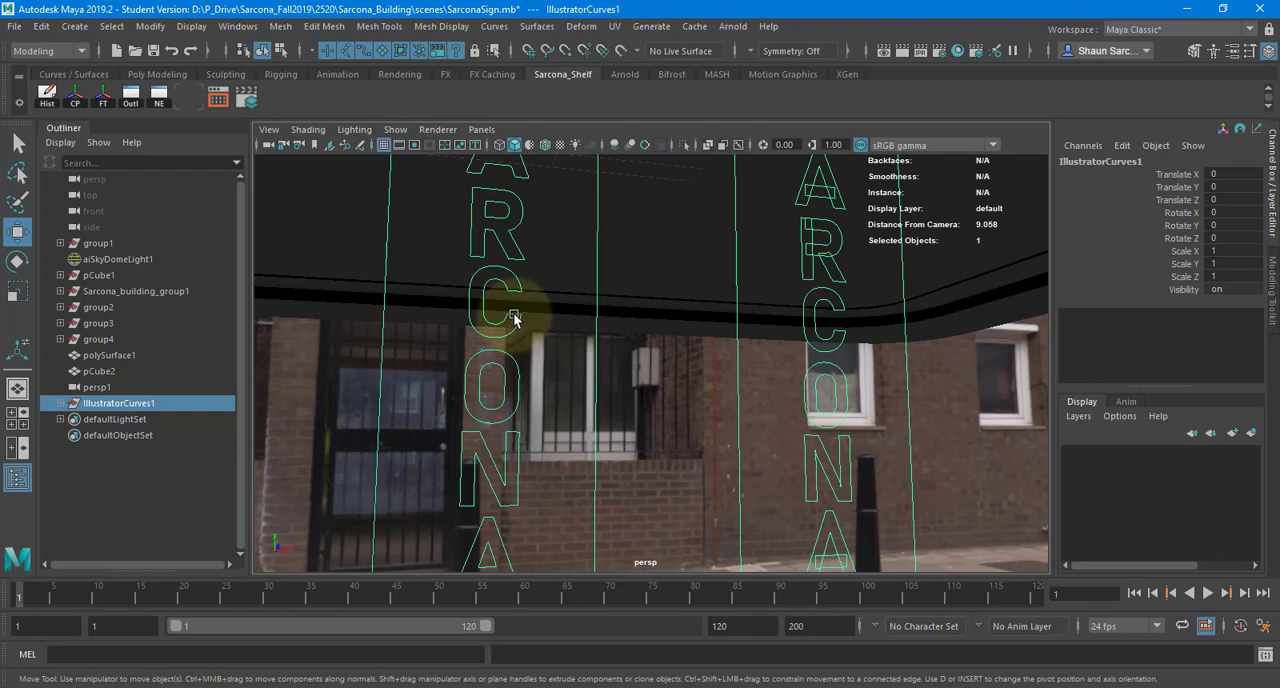
{"action": "left_click", "coordinate": [512, 316]}
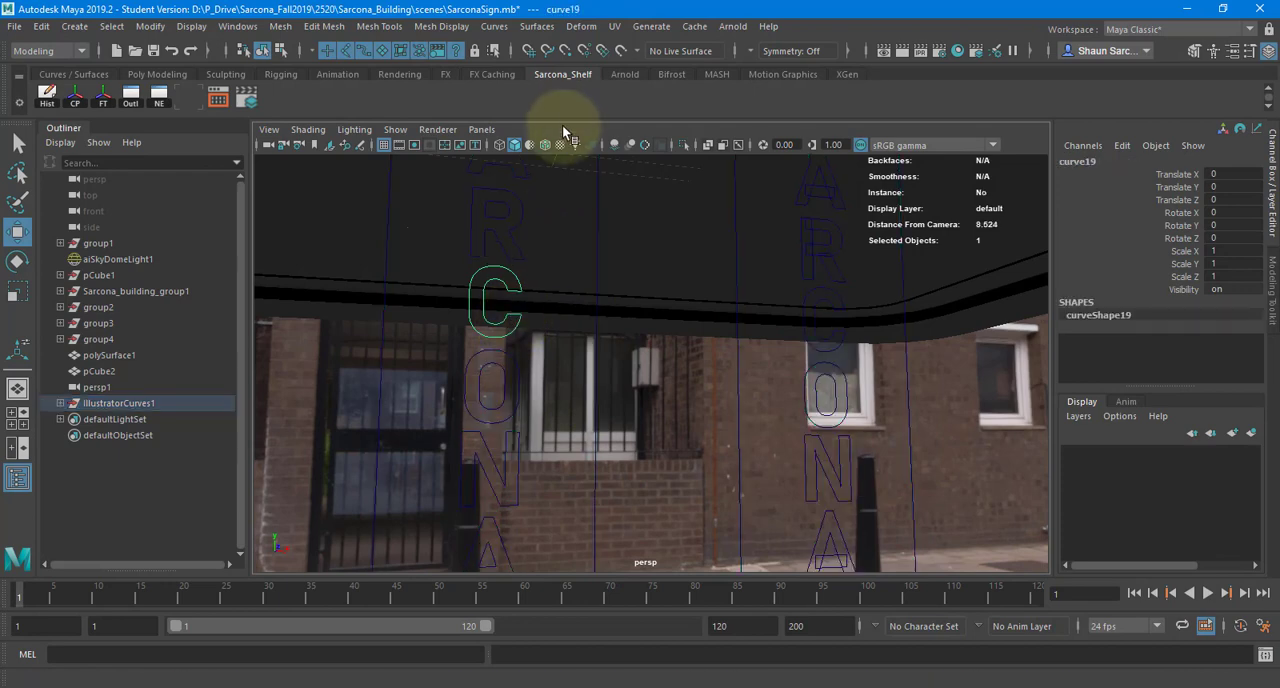
- Create a NURBS circle and set its Scale X, Y and Z to 0.05
{"action": "left_click", "coordinate": [74, 26]}
{"action": "mouse_move", "coordinate": [144, 64]}
{"action": "left_click", "coordinate": [305, 177]}
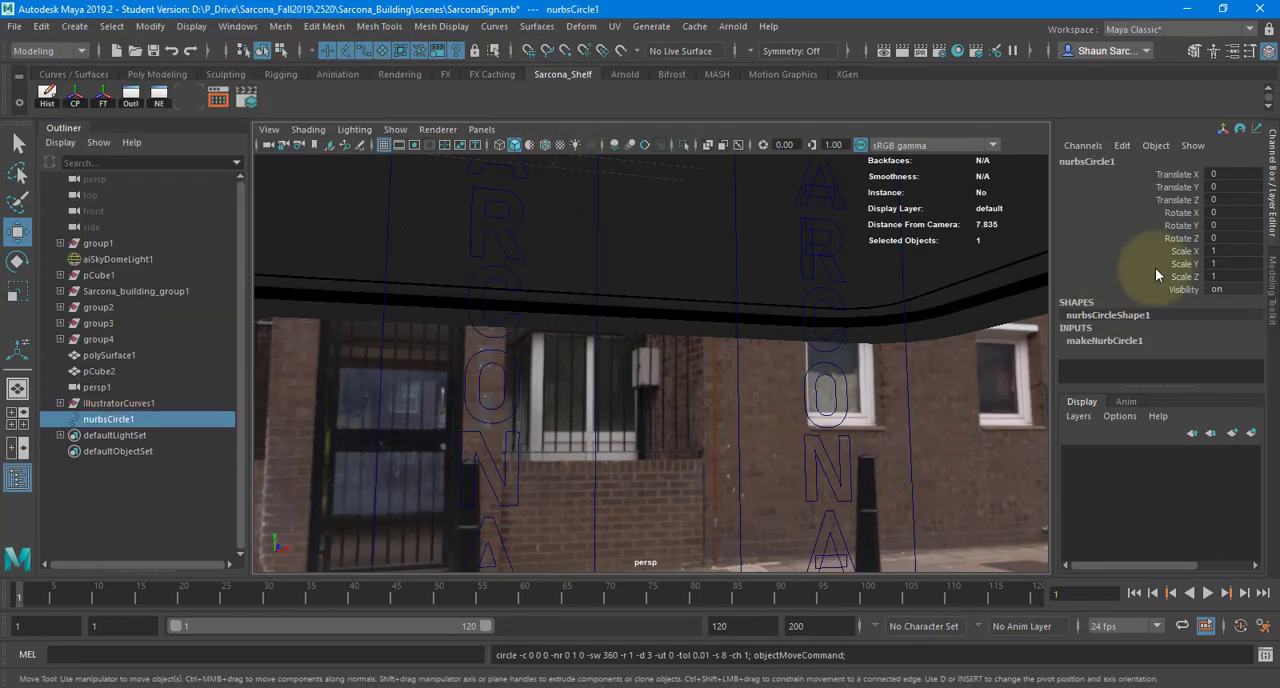
{"action": "left_click_drag", "start_coordinate": [1234, 251], "coordinate": [1236, 273]}
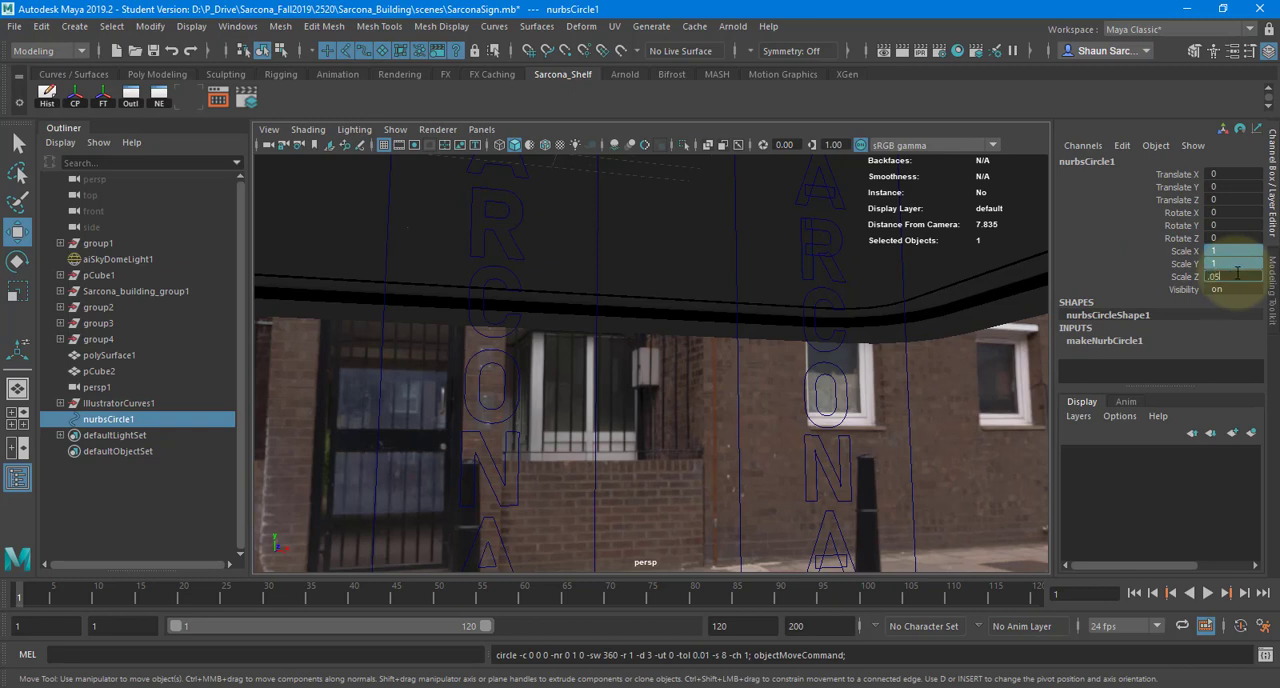
{"action": "type", "text": ".05"}
{"action": "key", "text": "Return"}
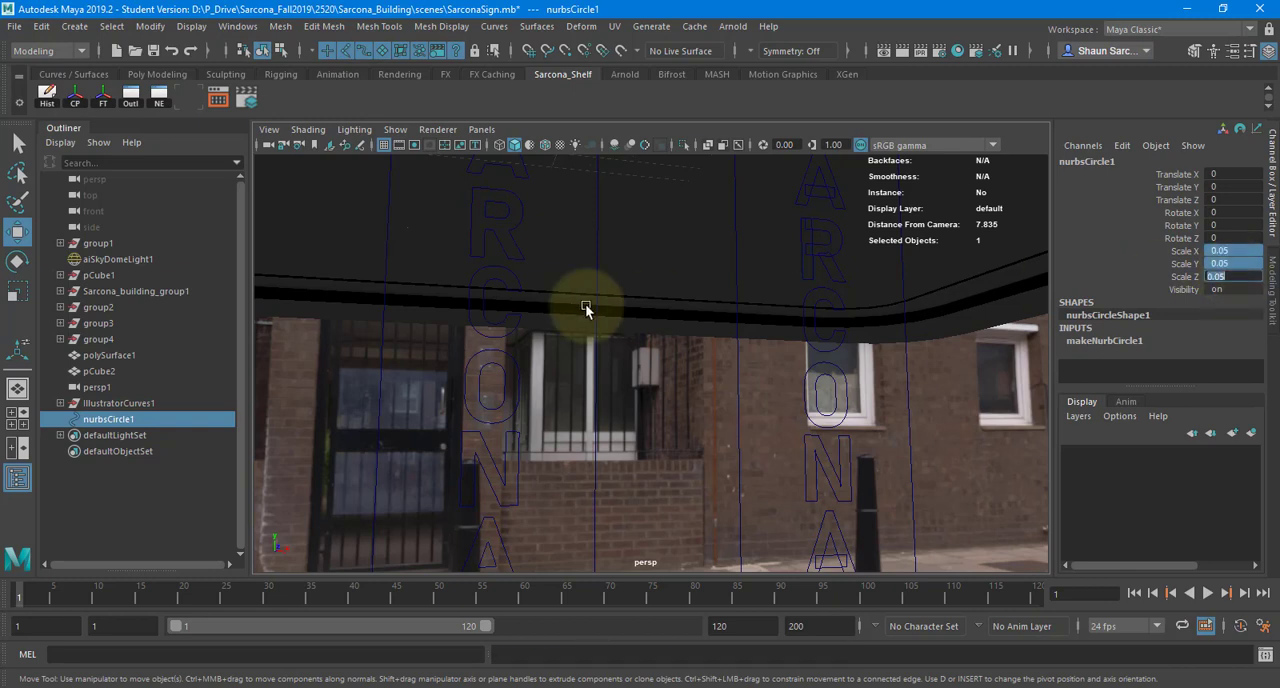
{"action": "left_click", "coordinate": [510, 320], "text": "shift"}
{"action": "key", "text": "ctrl+z"}
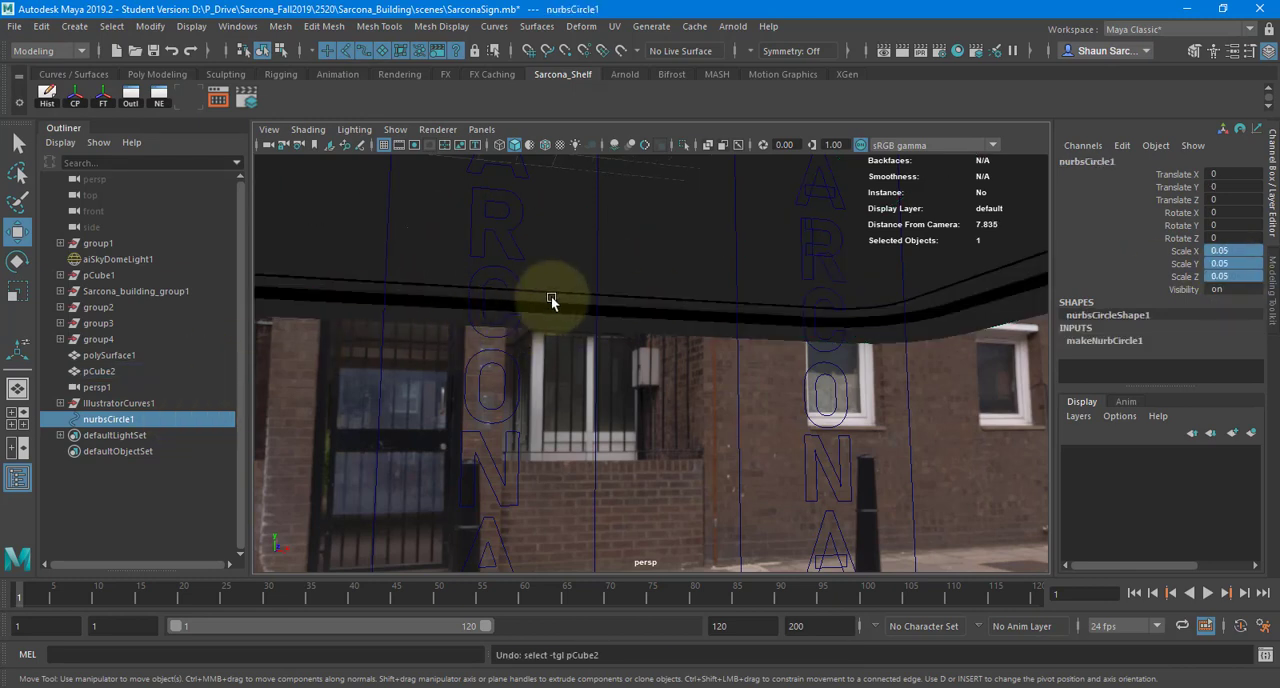
- Extrude the NURBS circle along the outline curve of the letter C and inspect the resulting tube up close
{"action": "left_click", "coordinate": [490, 325], "text": "shift"}
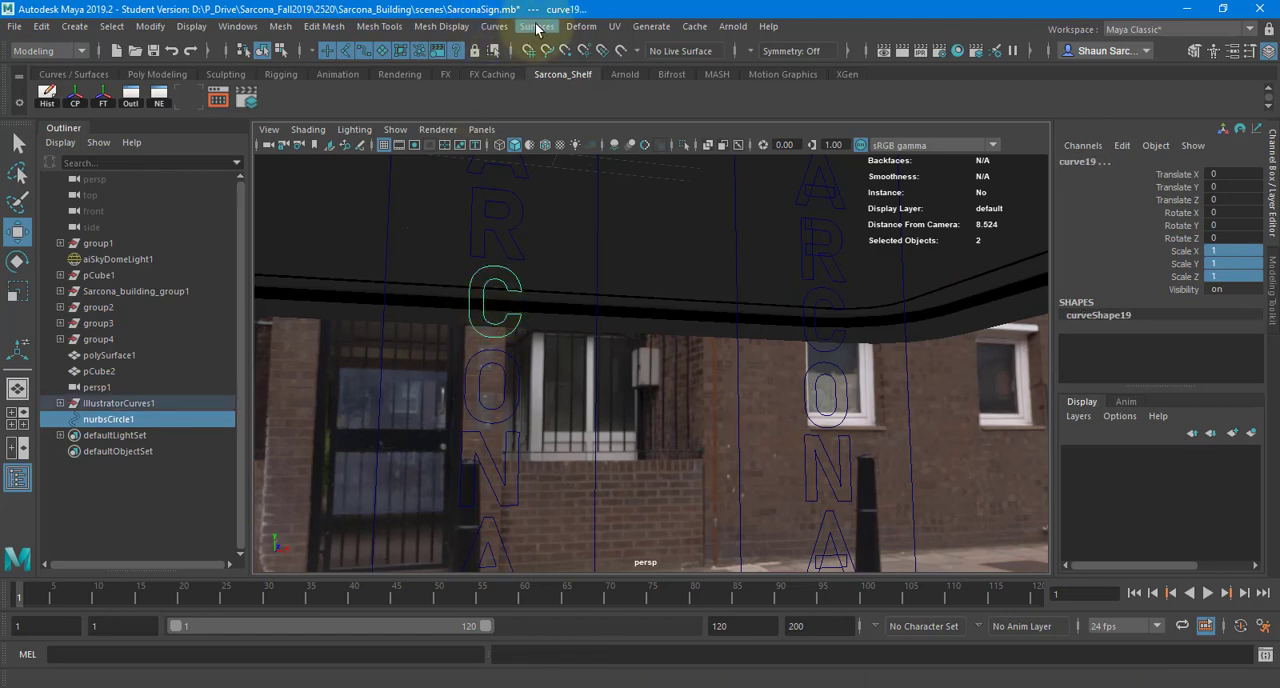
{"action": "left_click", "coordinate": [536, 26]}
{"action": "left_click", "coordinate": [645, 134]}
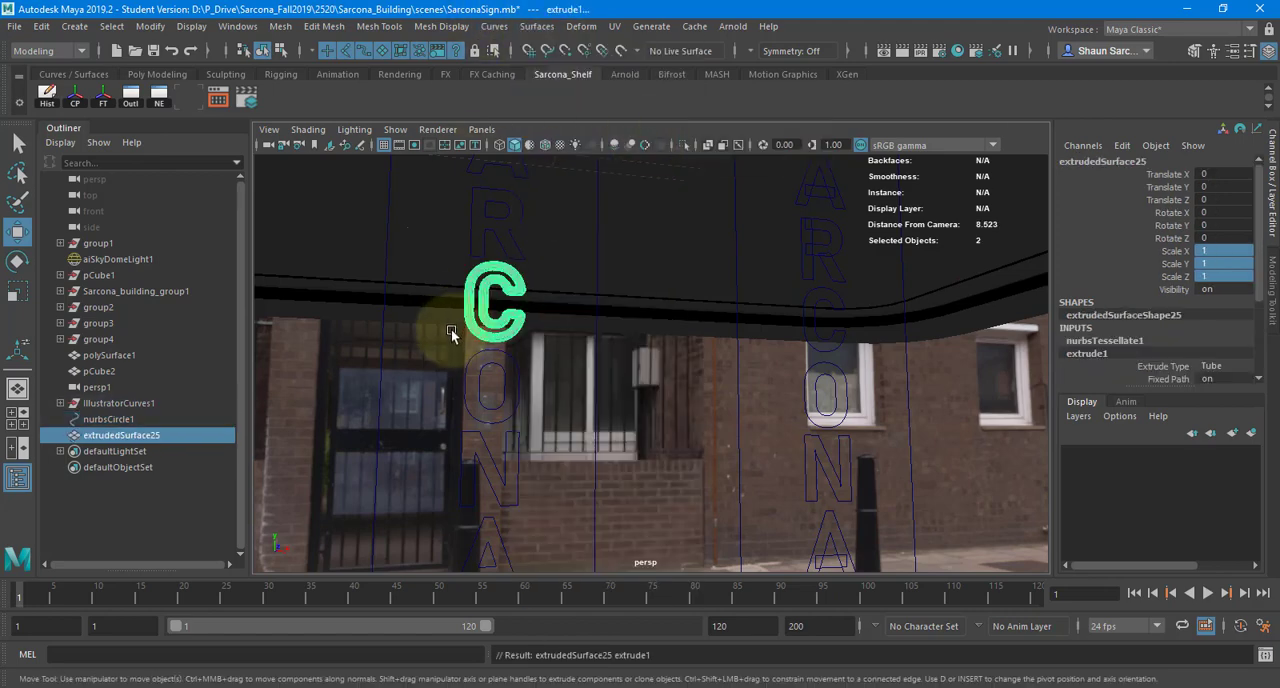
{"action": "scroll", "coordinate": [513, 258], "scroll_direction": "up", "scroll_amount": 5}
{"action": "middle_click_drag", "start_coordinate": [513, 258], "coordinate": [643, 286], "text": "alt"}
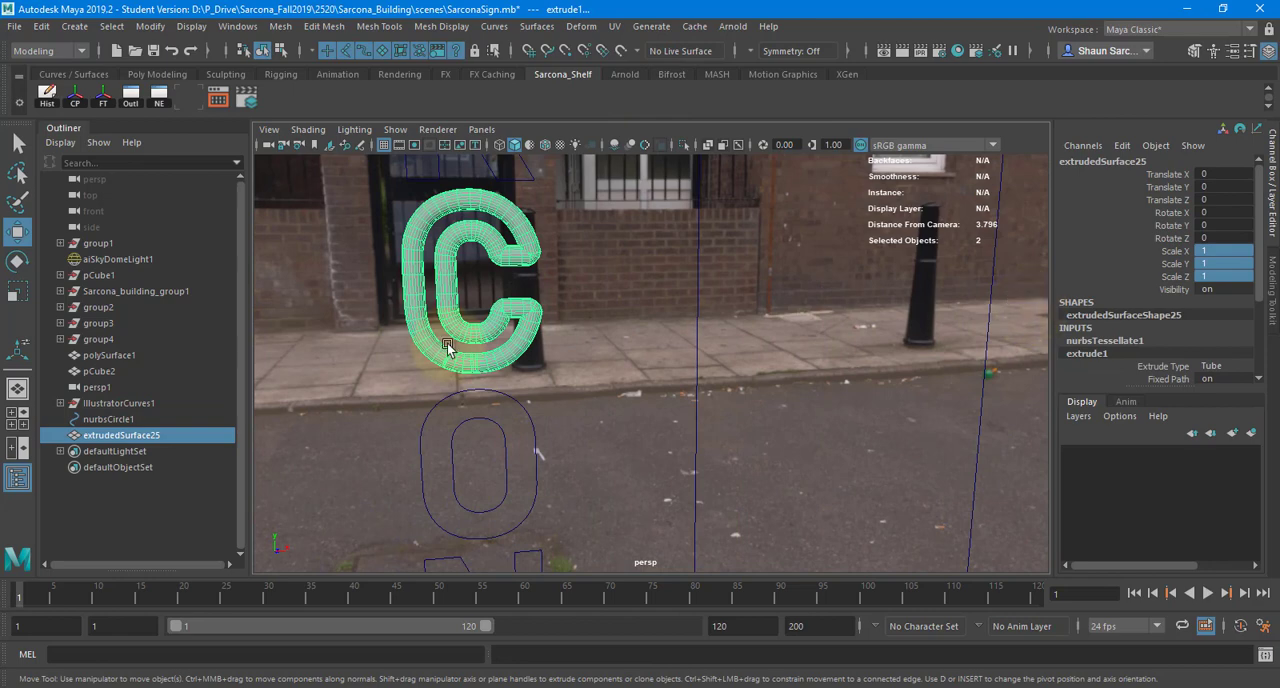
- Thin the tube by setting the NURBS circle's Scale X, Y and Z to 0.025 after trying 0.01
{"action": "left_click", "coordinate": [176, 417]}
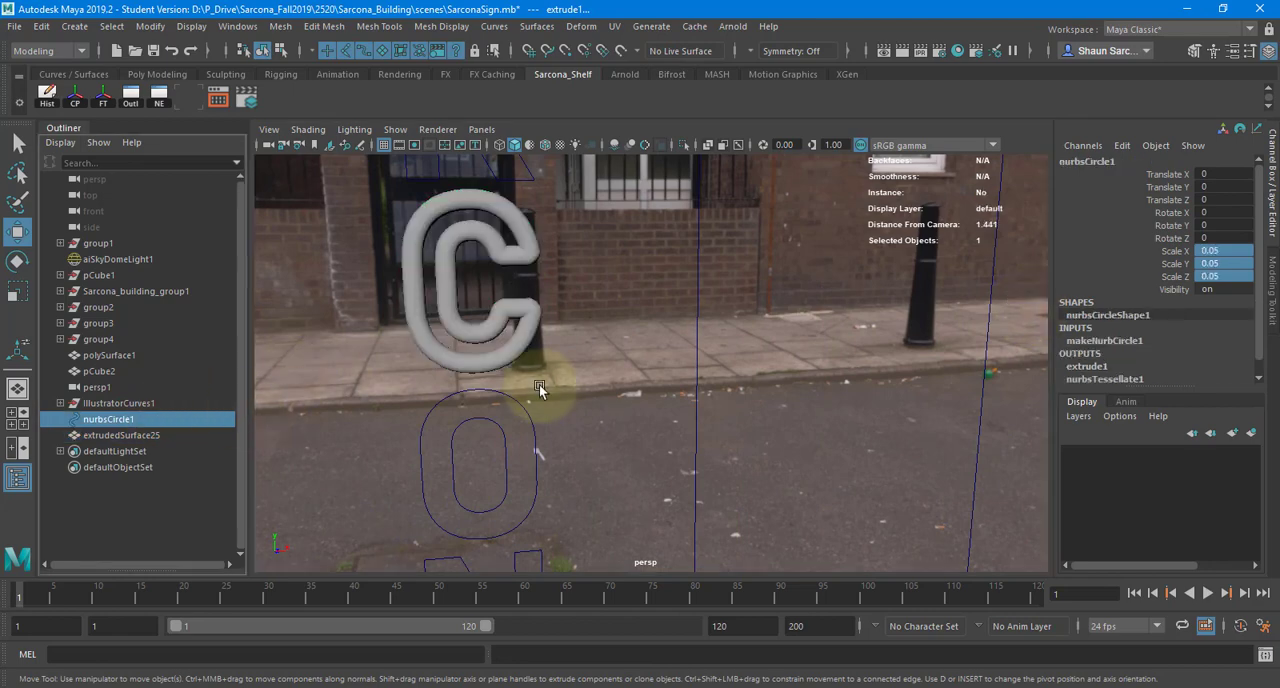
{"action": "left_click", "coordinate": [1244, 272]}
{"action": "type", "text": ".01"}
{"action": "key", "text": "Return"}
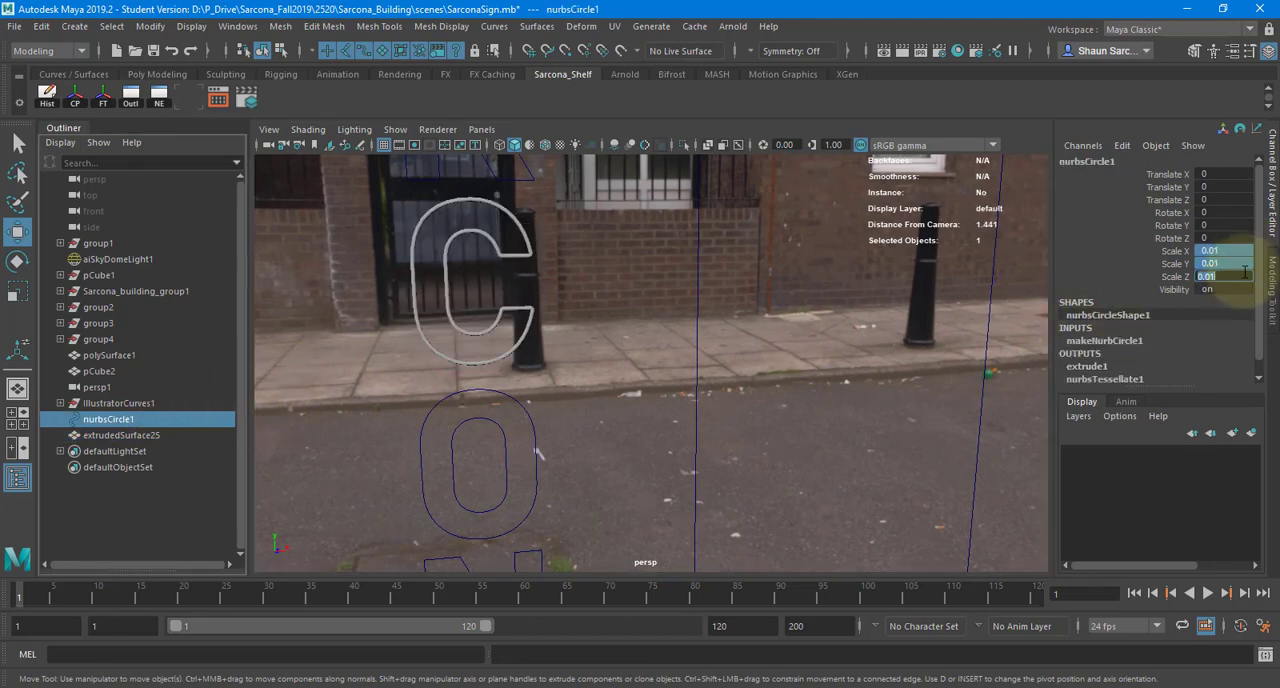
{"action": "type", "text": ".025"}
{"action": "key", "text": "Return"}
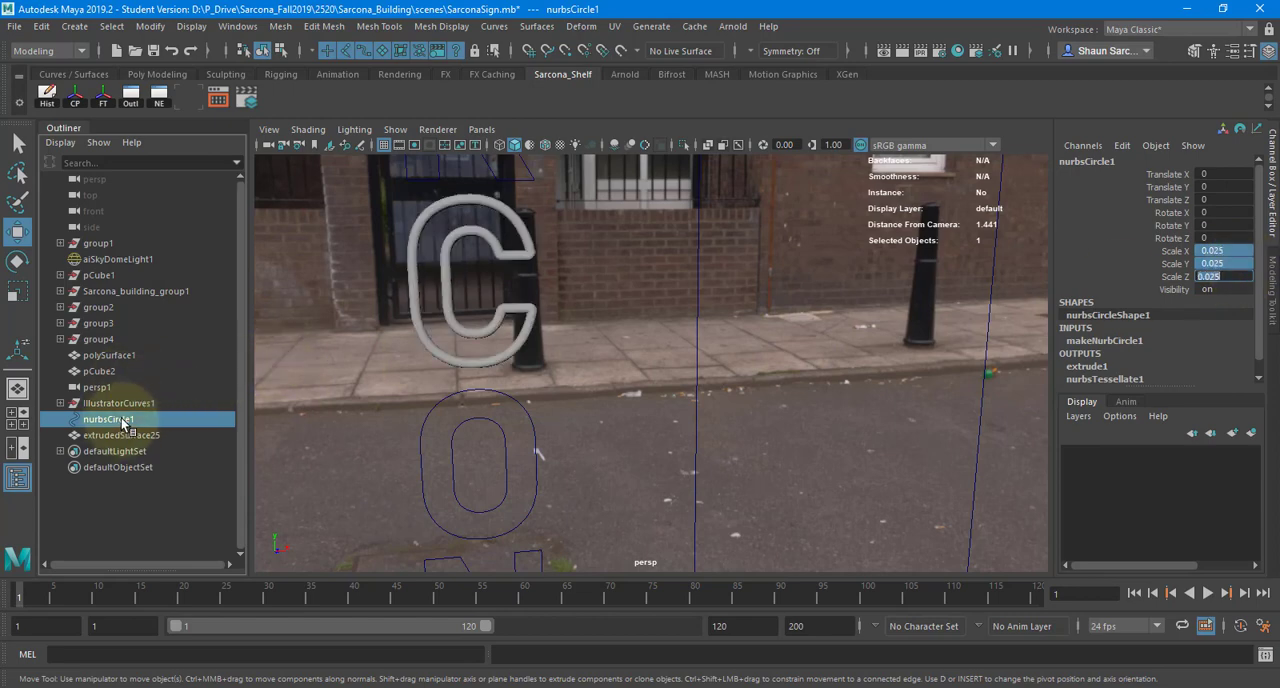
- Extrude the NURBS circle along the outer outlines of the letters R and the A above it
{"action": "middle_click_drag", "start_coordinate": [470, 311], "coordinate": [531, 572], "text": "alt"}
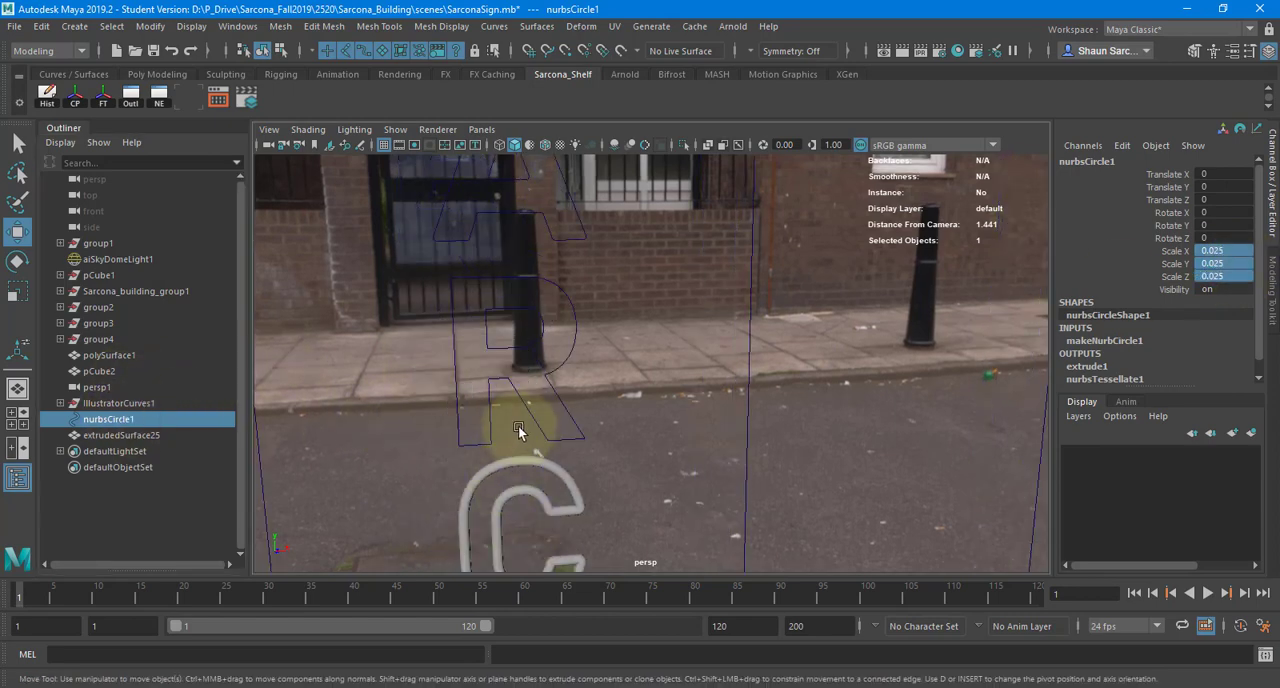
{"action": "left_click", "coordinate": [548, 371], "text": "shift"}
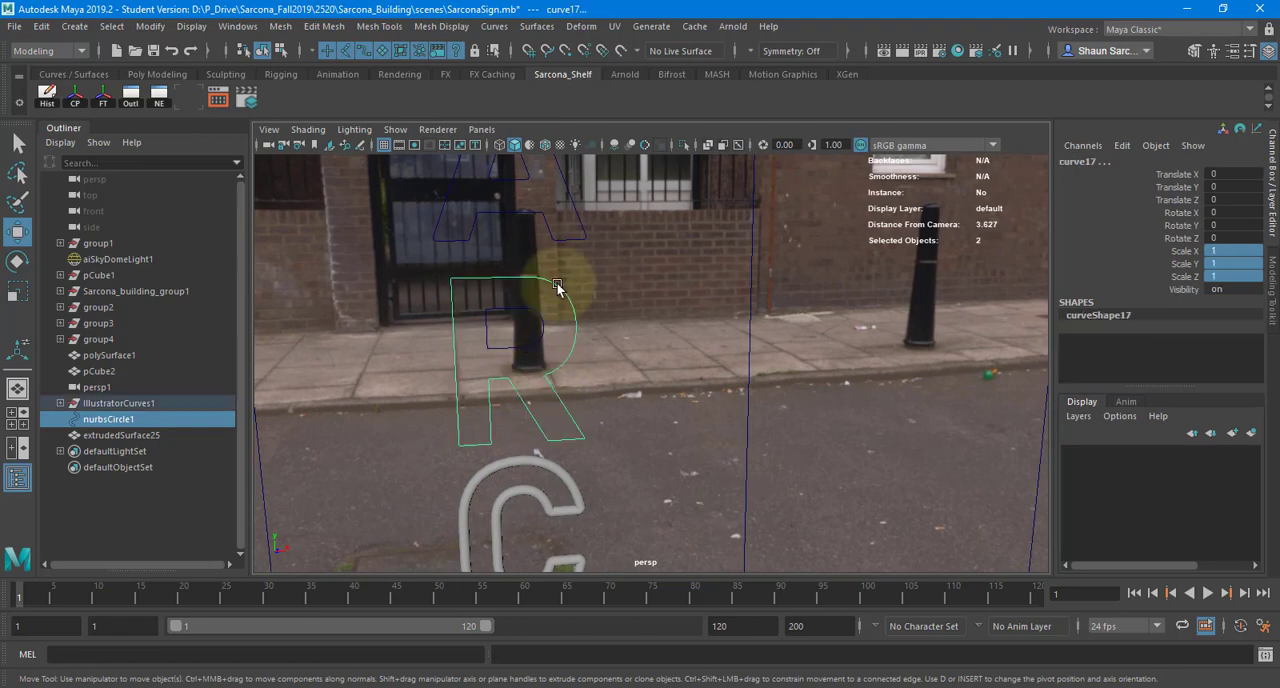
{"action": "key", "text": "g"}
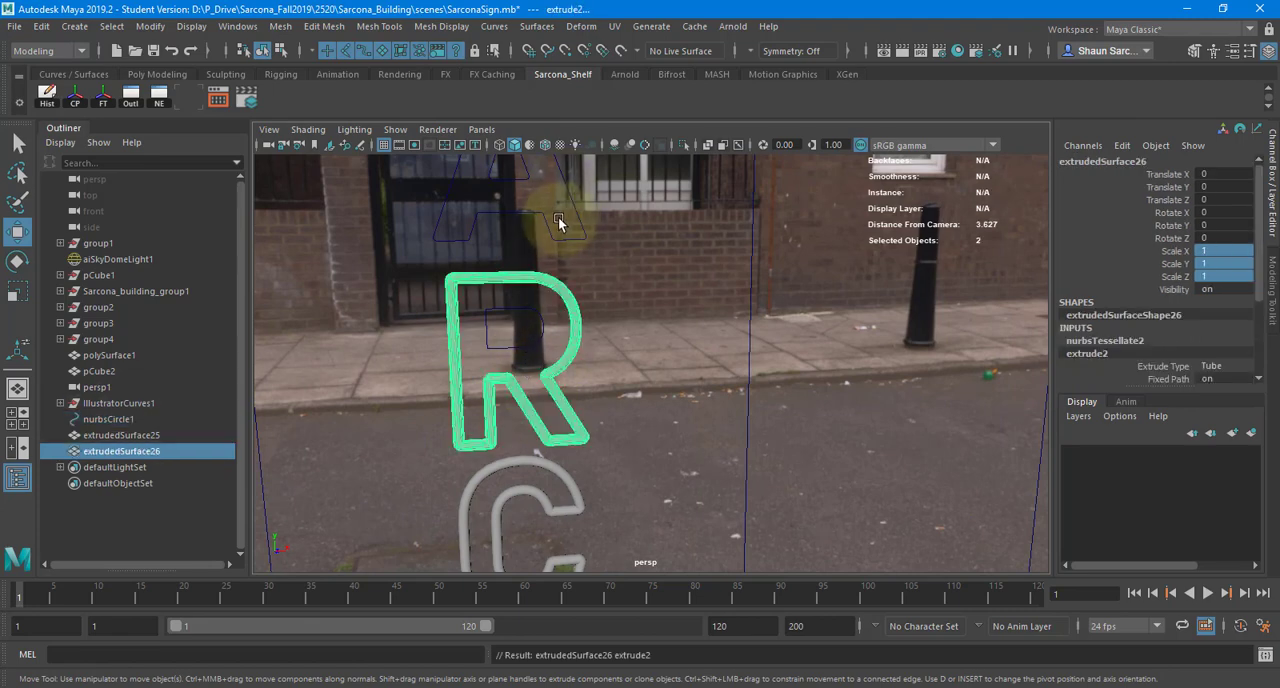
{"action": "left_click", "coordinate": [172, 419]}
{"action": "left_click", "coordinate": [565, 344], "text": "shift"}
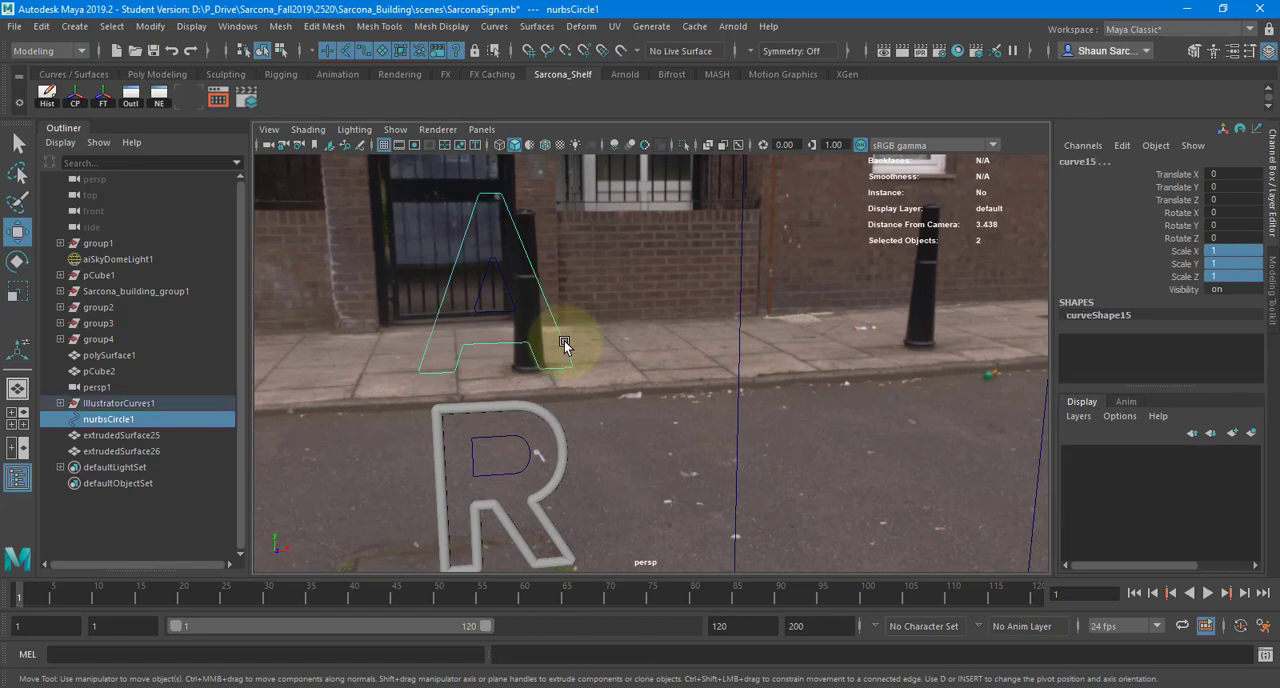
{"action": "key", "text": "g"}
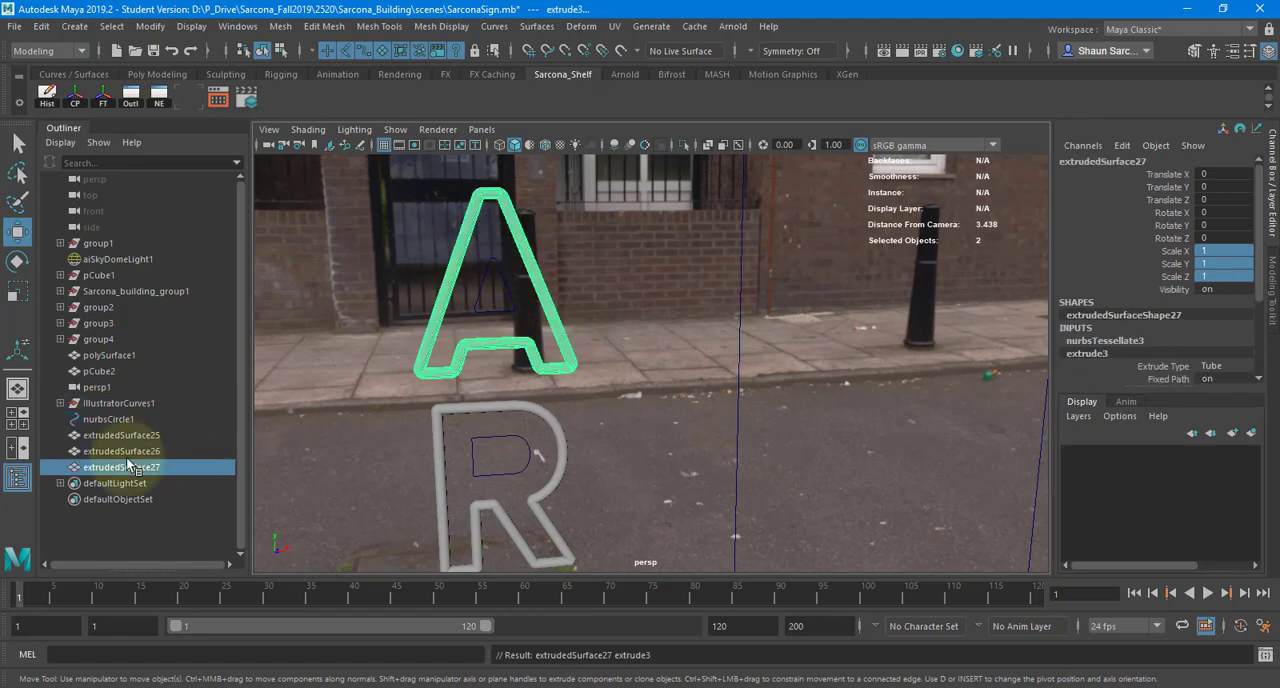
- Extrude the NURBS circle along the inner triangle of the upper A and along the outline of the S
{"action": "left_click", "coordinate": [135, 418]}
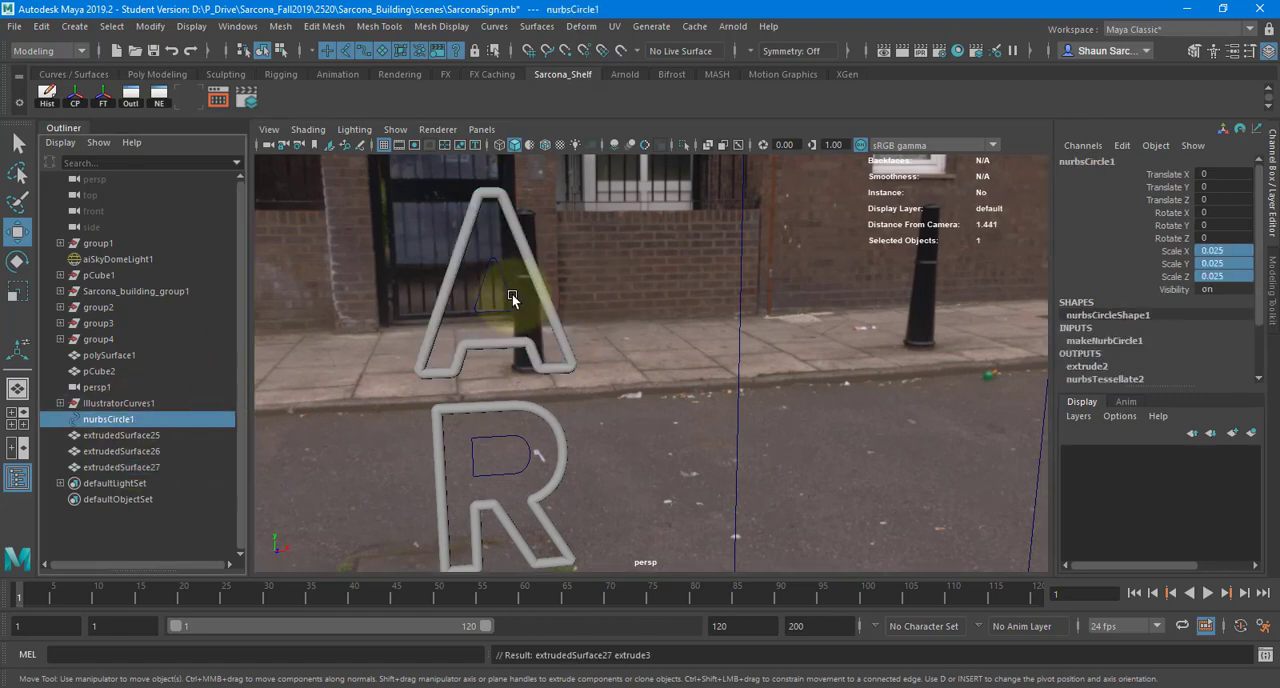
{"action": "left_click", "coordinate": [512, 294], "text": "shift"}
{"action": "key", "text": "g"}
{"action": "middle_click_drag", "start_coordinate": [528, 220], "coordinate": [597, 348], "text": "alt"}
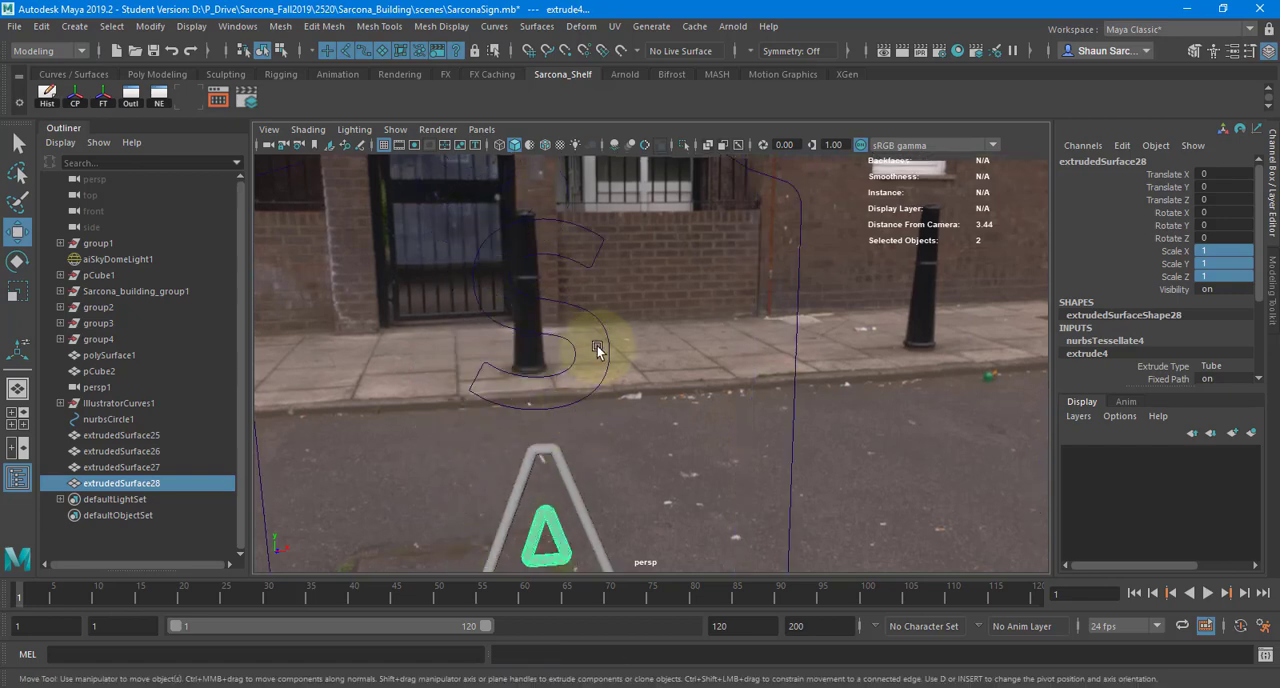
{"action": "left_click", "coordinate": [155, 420]}
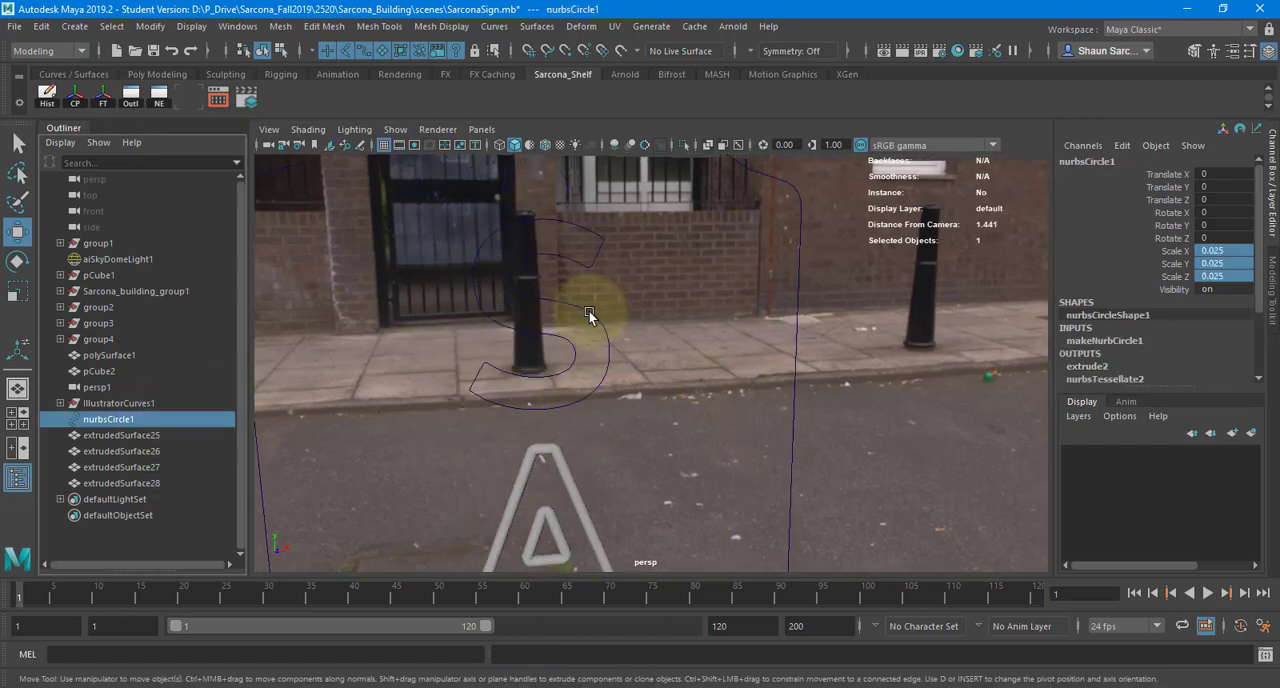
{"action": "left_click", "coordinate": [587, 314], "text": "shift"}
{"action": "key", "text": "g"}
- Delete the extruded letter tubes, extrudedSurface25 through extrudedSurface29
{"action": "scroll", "coordinate": [571, 348], "scroll_direction": "down", "scroll_amount": 5}
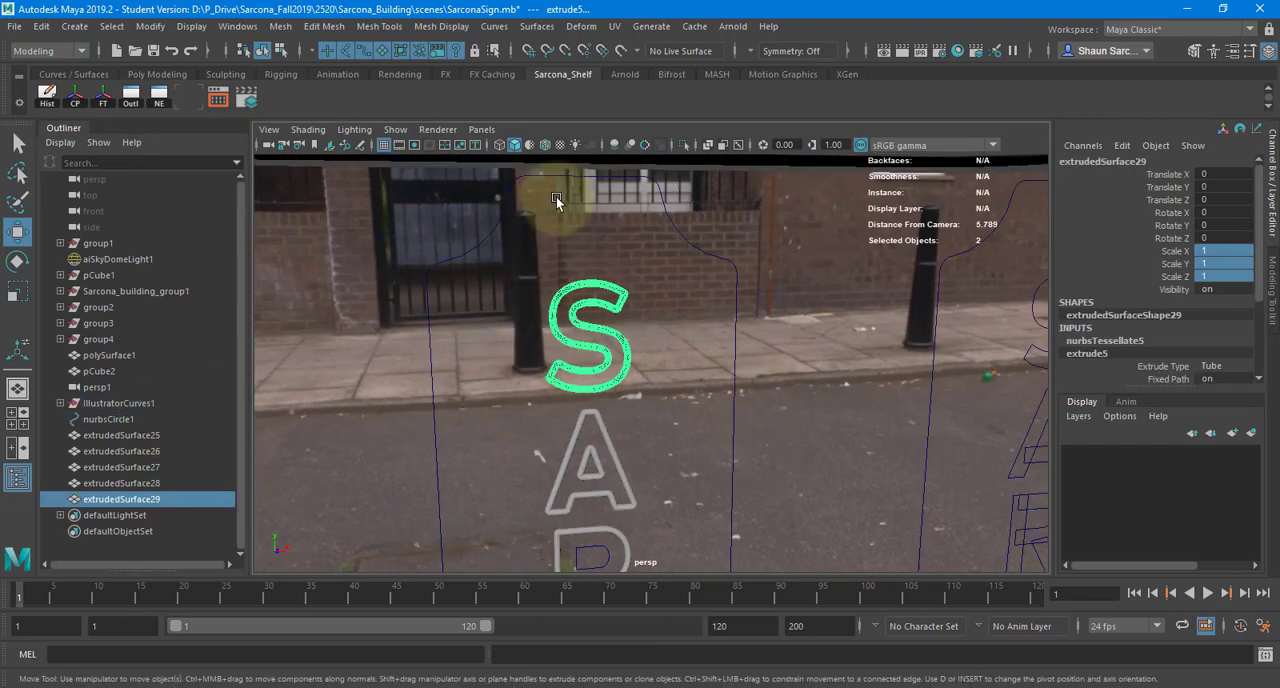
{"action": "middle_click_drag", "start_coordinate": [592, 500], "coordinate": [569, 243], "text": "alt"}
{"action": "middle_click_drag", "start_coordinate": [566, 405], "coordinate": [545, 329], "text": "alt"}
{"action": "middle_click_drag", "start_coordinate": [549, 253], "coordinate": [550, 364], "text": "alt"}
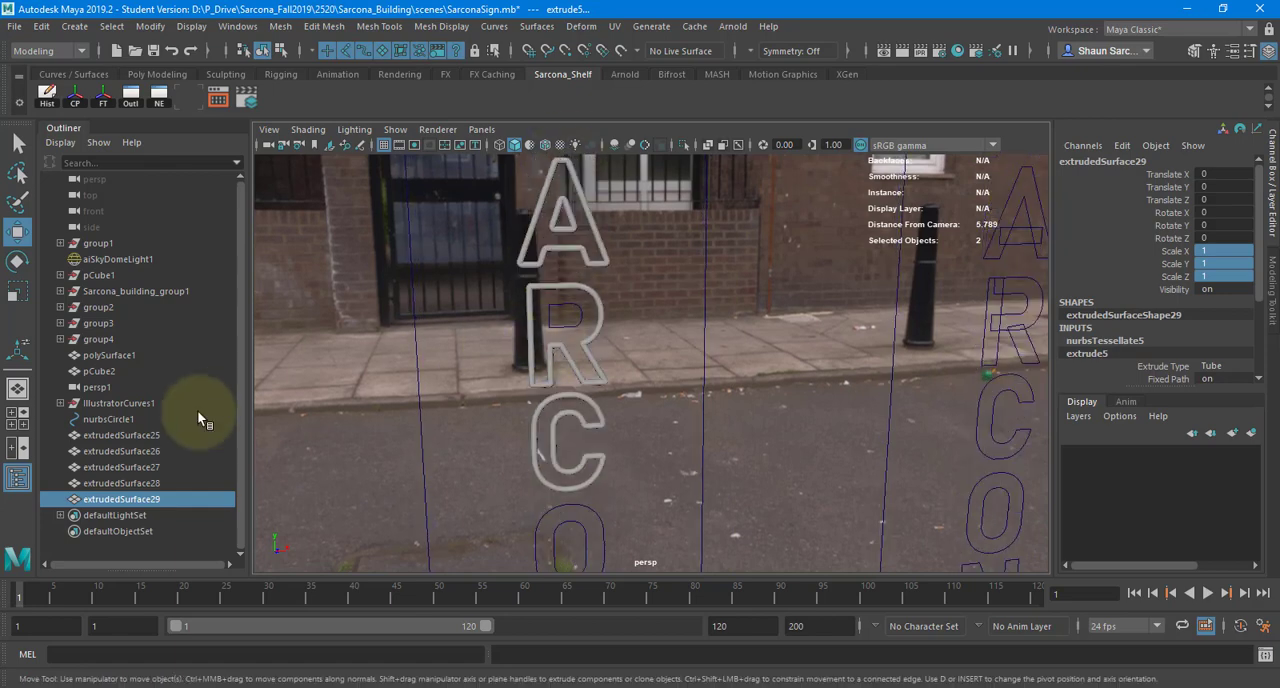
{"action": "left_click", "coordinate": [183, 419]}
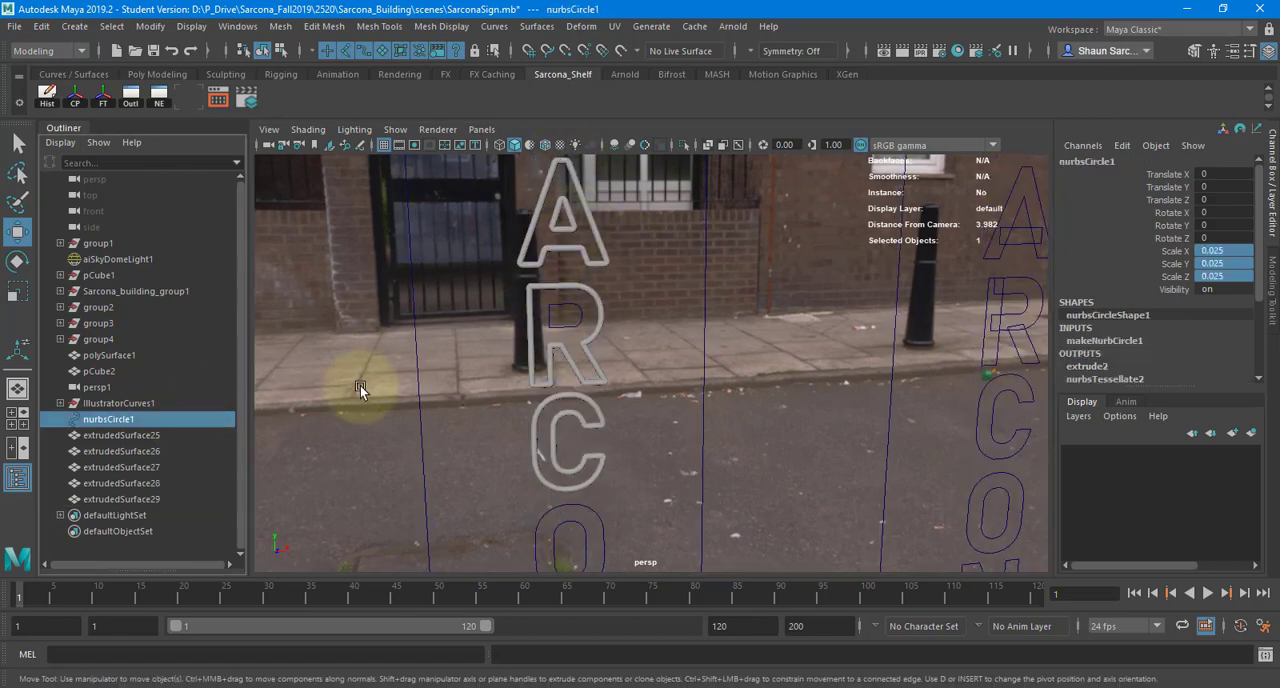
{"action": "left_click", "coordinate": [137, 404]}
{"action": "key", "text": "f"}
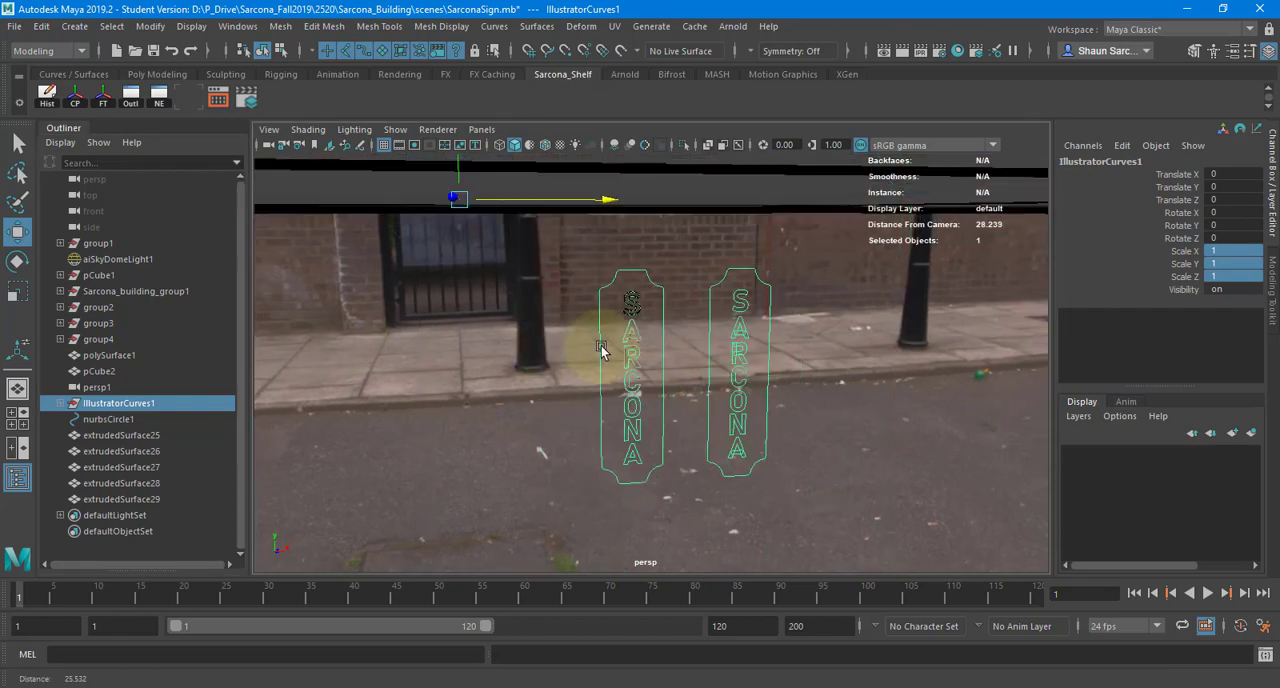
{"action": "left_click_drag", "start_coordinate": [605, 345], "coordinate": [597, 323], "text": "alt"}
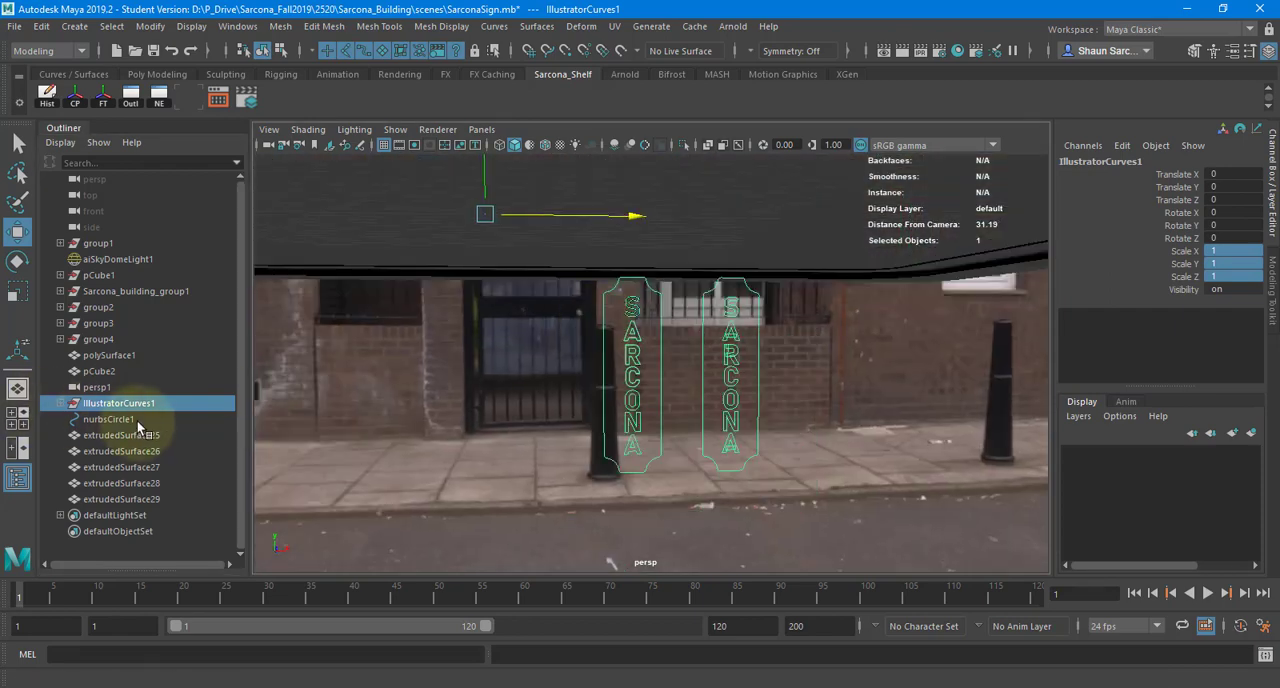
{"action": "left_click_drag", "start_coordinate": [138, 435], "coordinate": [130, 499]}
{"action": "key", "text": "Delete"}
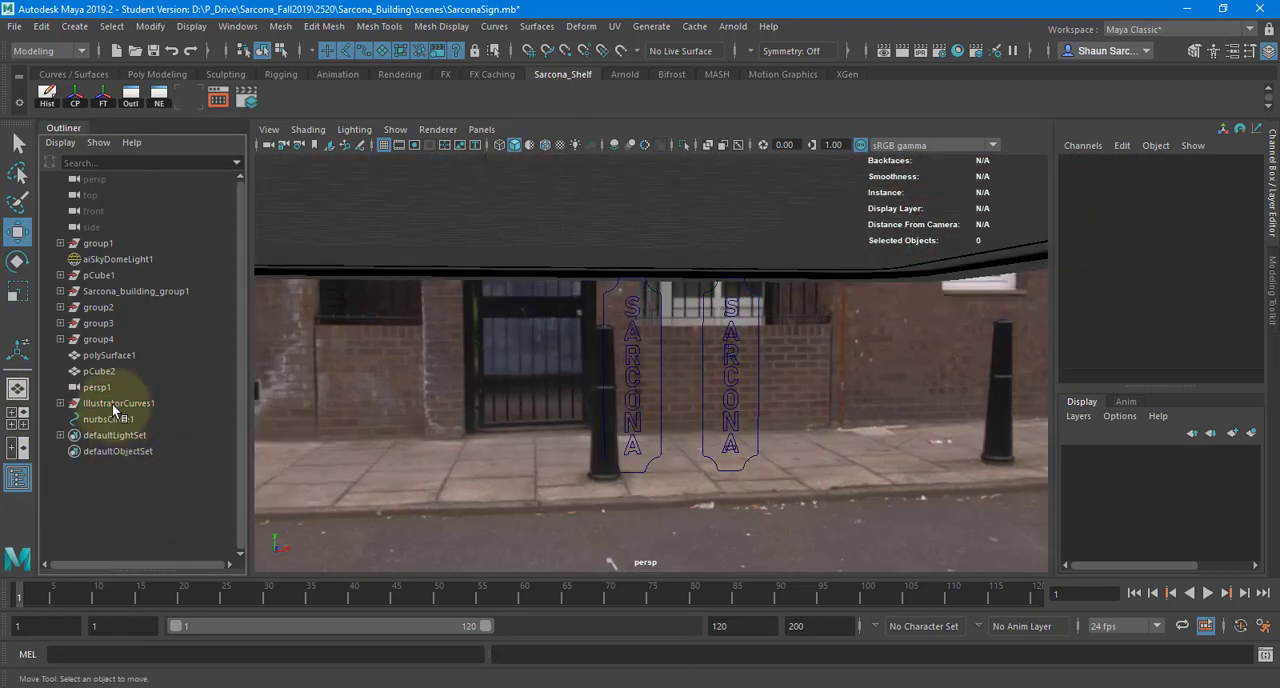
- Isolate the IllustratorCurves1 group in wireframe and delete the second copy of the sign curves
{"action": "left_click", "coordinate": [112, 403]}
{"action": "key", "text": "4"}
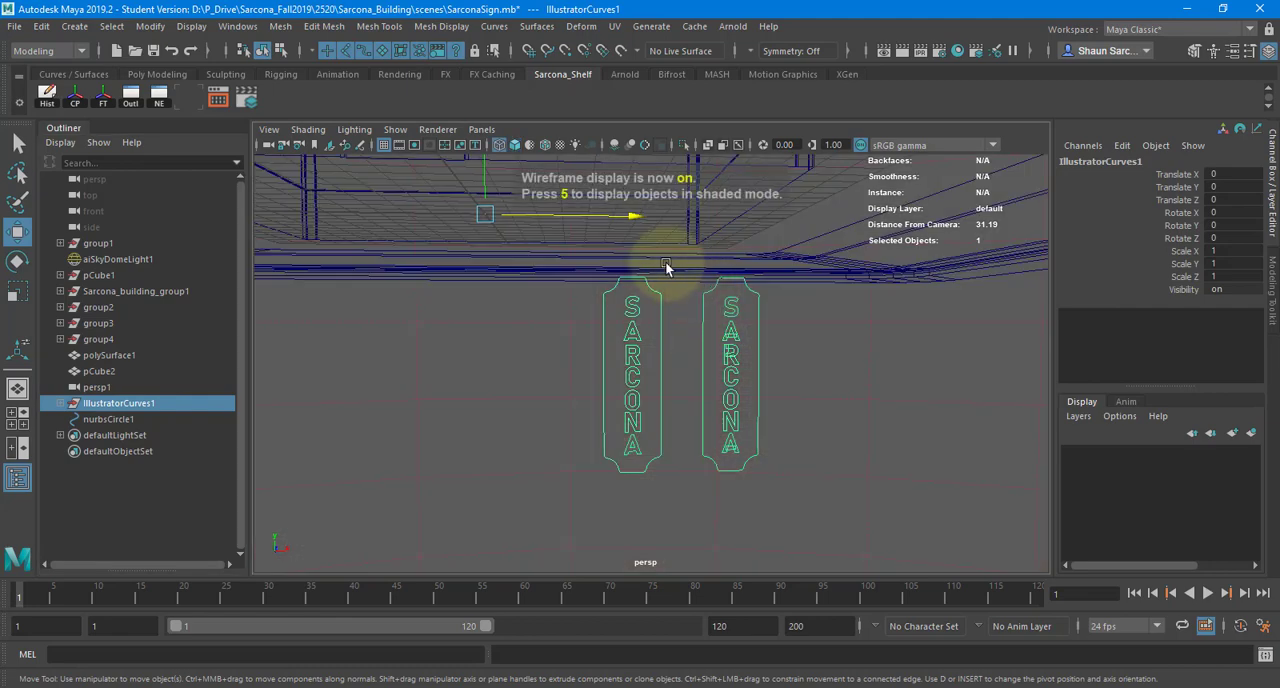
{"action": "left_click", "coordinate": [683, 145]}
{"action": "left_click_drag", "start_coordinate": [694, 286], "coordinate": [796, 530]}
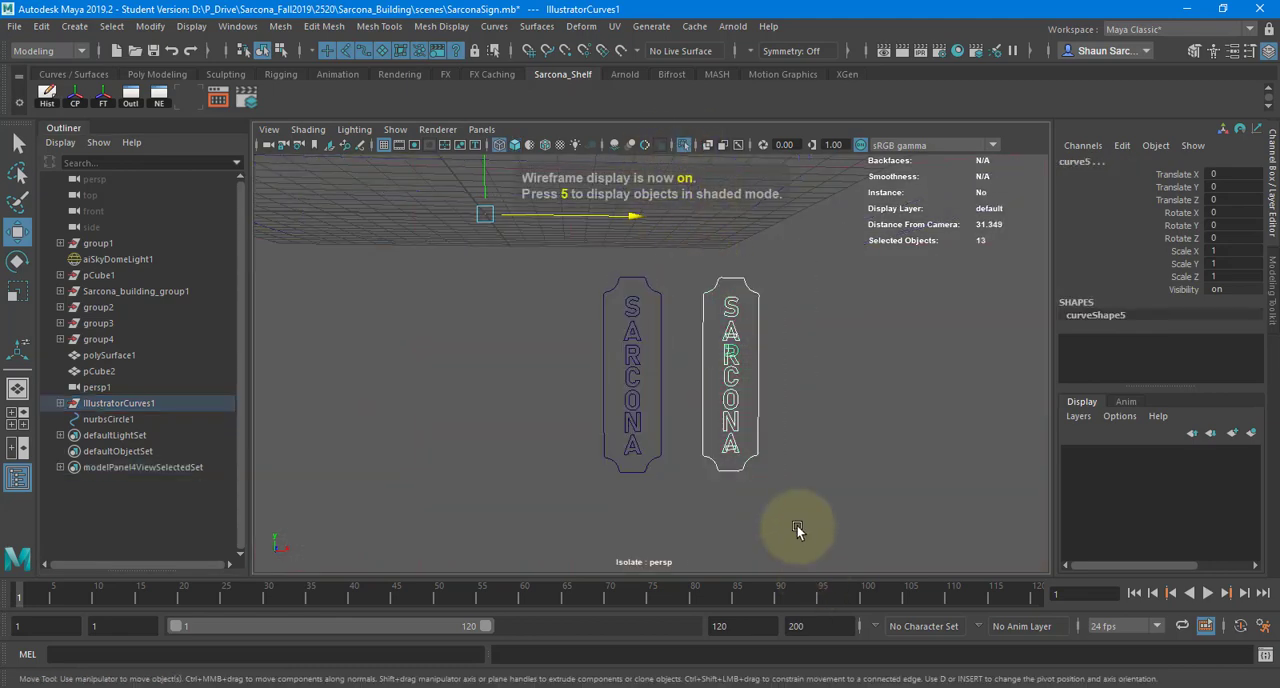
{"action": "key", "text": "Delete"}
- Move all the remaining sign curves above the grid, to Translate X -5.786 and Translate Y 9.904
{"action": "left_click_drag", "start_coordinate": [689, 281], "coordinate": [529, 571]}
{"action": "right_click_drag", "start_coordinate": [642, 386], "coordinate": [503, 283], "text": "alt"}
{"action": "left_click_drag", "start_coordinate": [508, 348], "coordinate": [511, 365], "text": "alt"}
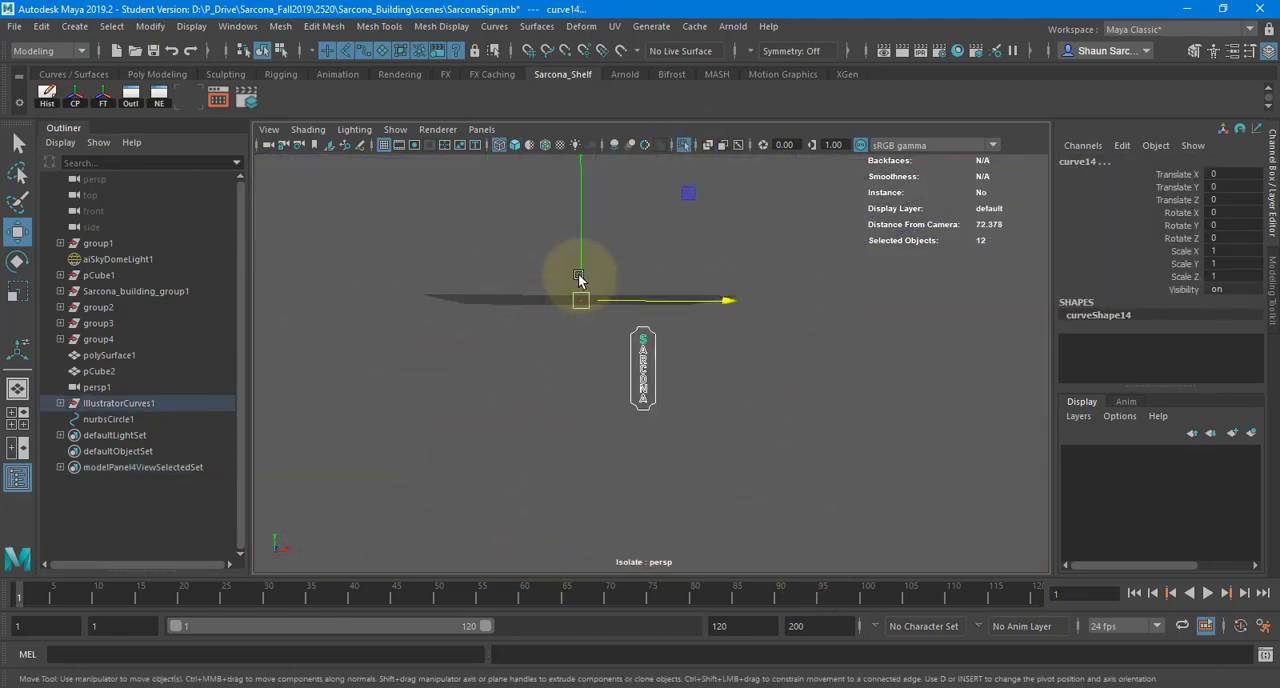
{"action": "left_click_drag", "start_coordinate": [580, 277], "coordinate": [567, 128]}
{"action": "key", "text": "ctrl+z"}
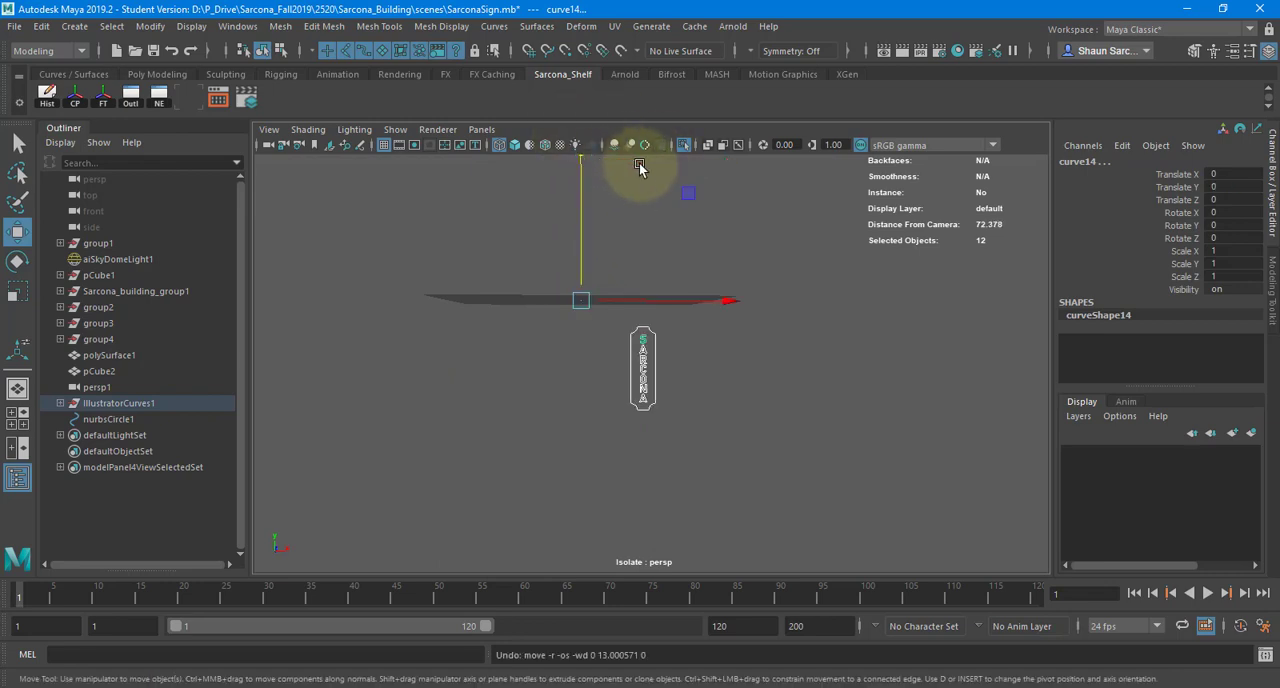
{"action": "left_click_drag", "start_coordinate": [680, 197], "coordinate": [623, 83]}
- Extrude the NURBS circle along the outline of the upper A, and show it shaded with isolation turned off
{"action": "left_click", "coordinate": [110, 418]}
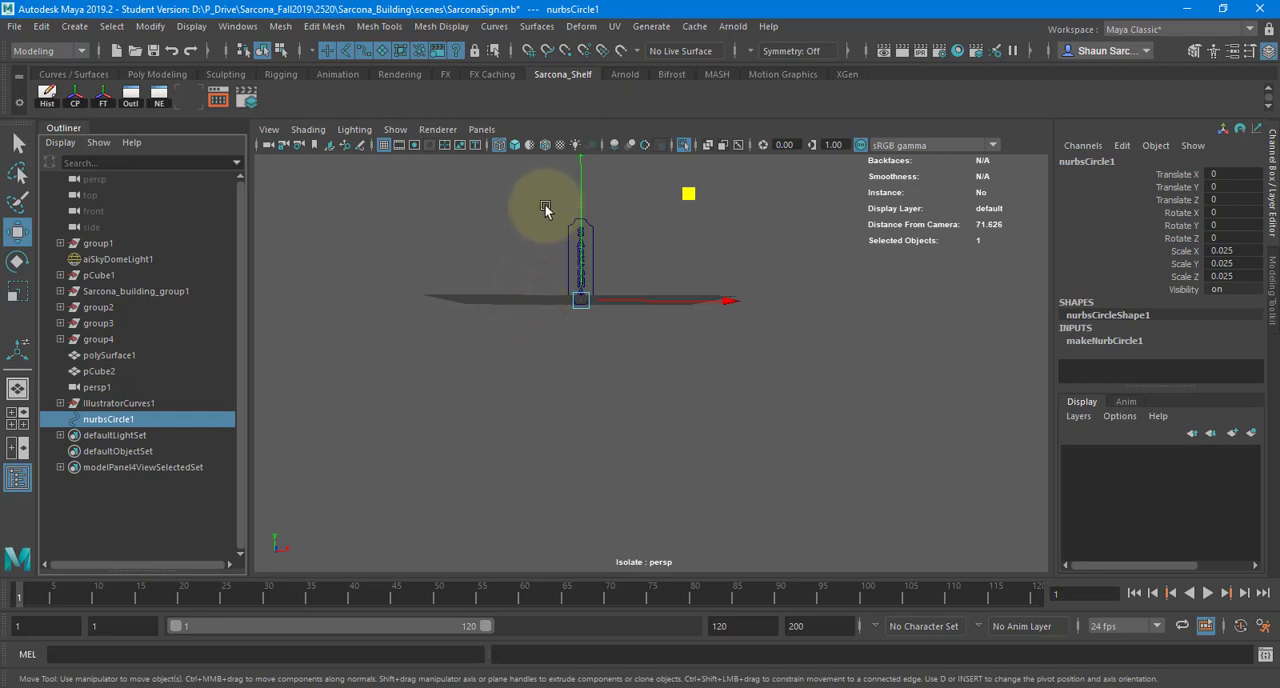
{"action": "scroll", "coordinate": [545, 205], "scroll_direction": "up", "scroll_amount": 5}
{"action": "left_click", "coordinate": [761, 431], "text": "shift"}
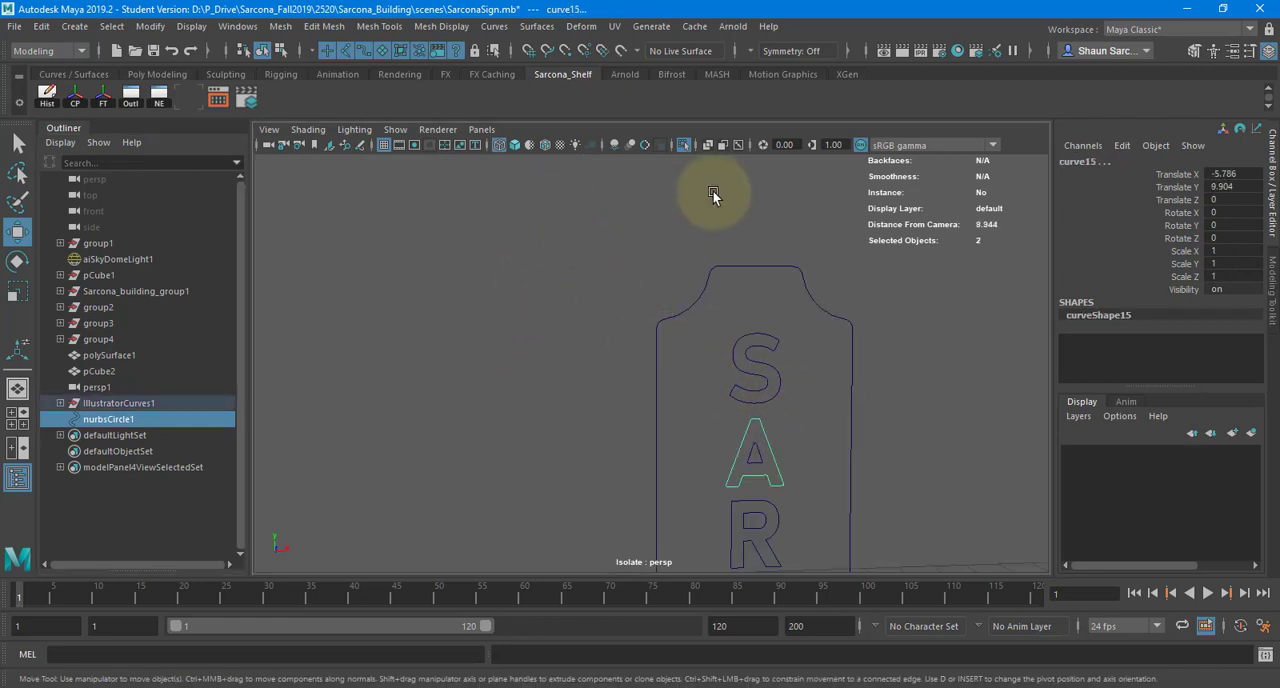
{"action": "left_click", "coordinate": [682, 146]}
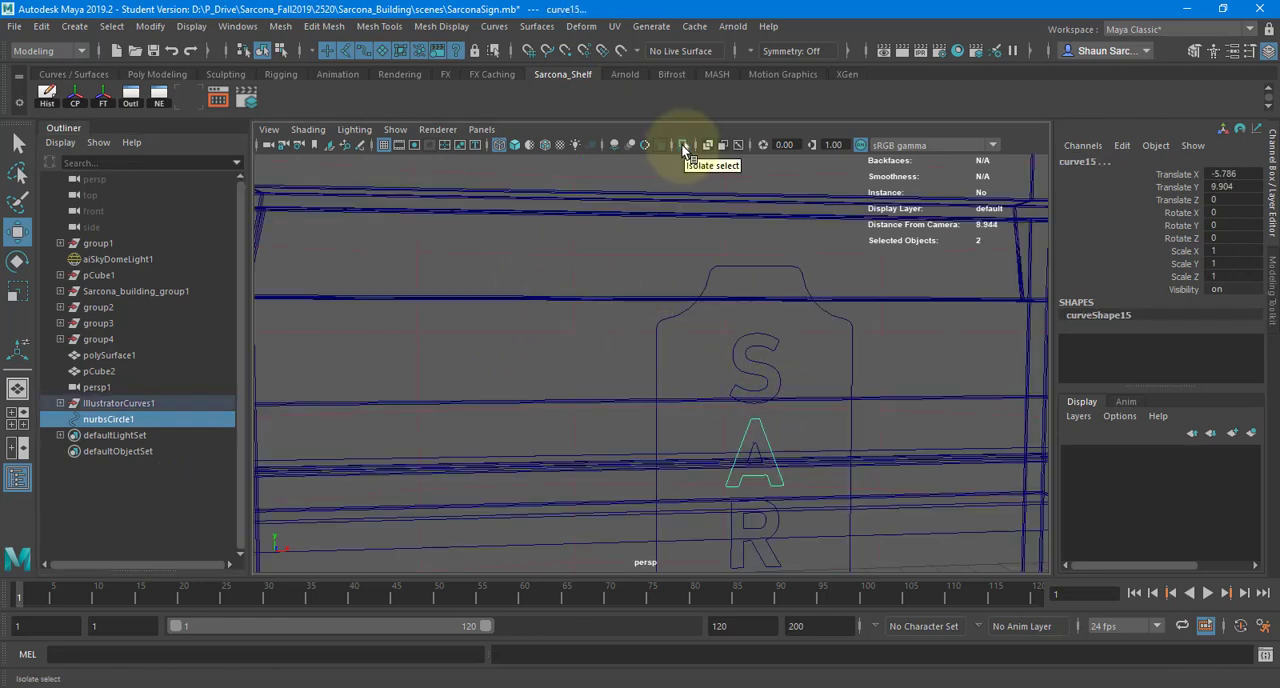
{"action": "left_click", "coordinate": [682, 146]}
{"action": "key", "text": "space"}
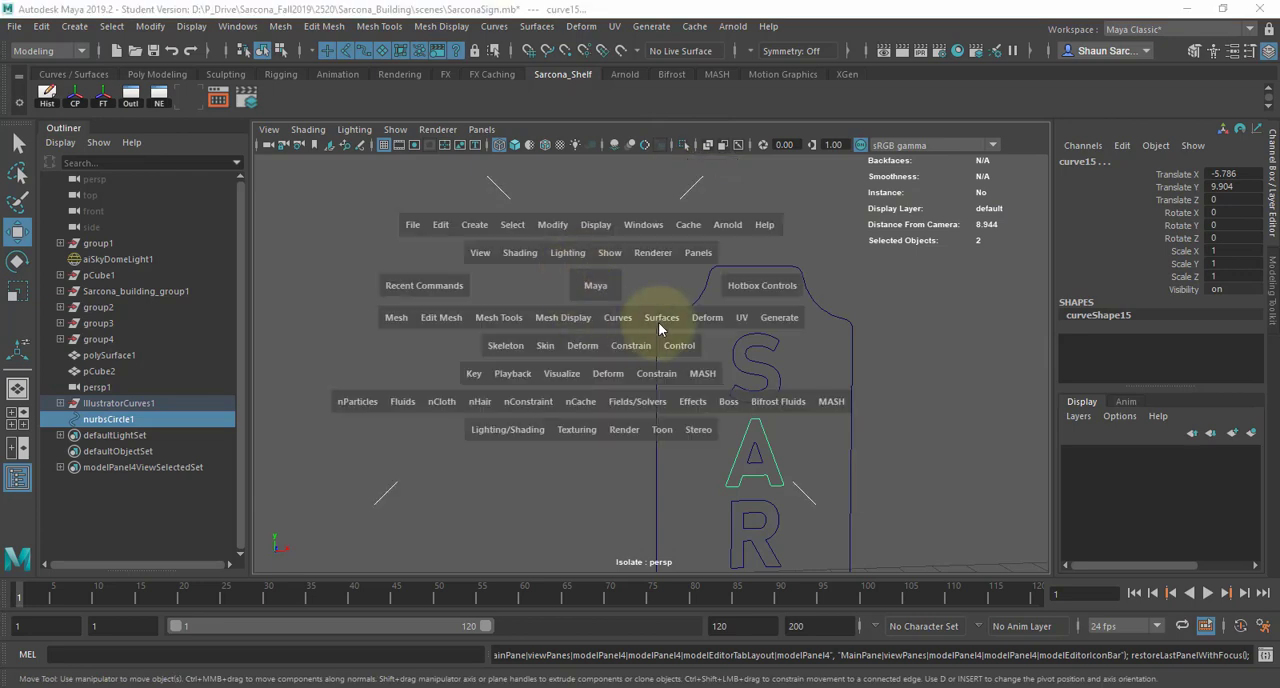
{"action": "left_click", "coordinate": [658, 318]}
{"action": "left_click", "coordinate": [711, 247]}
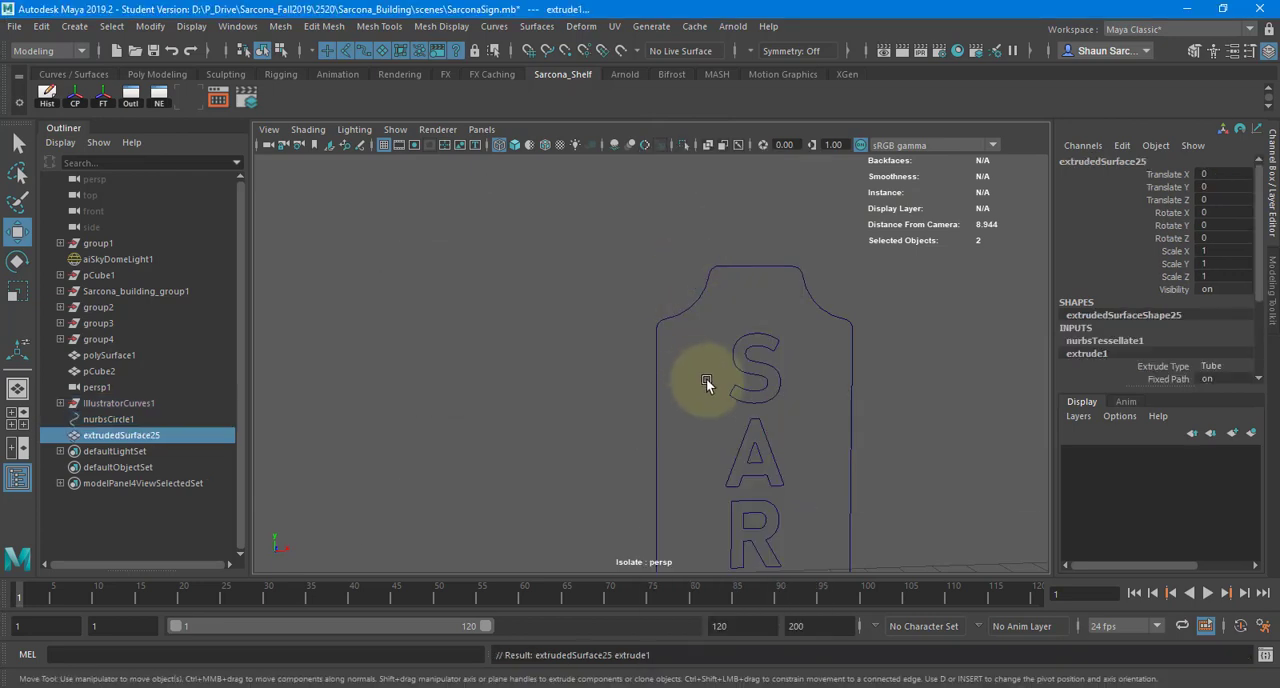
{"action": "key", "text": "f"}
{"action": "key", "text": "5"}
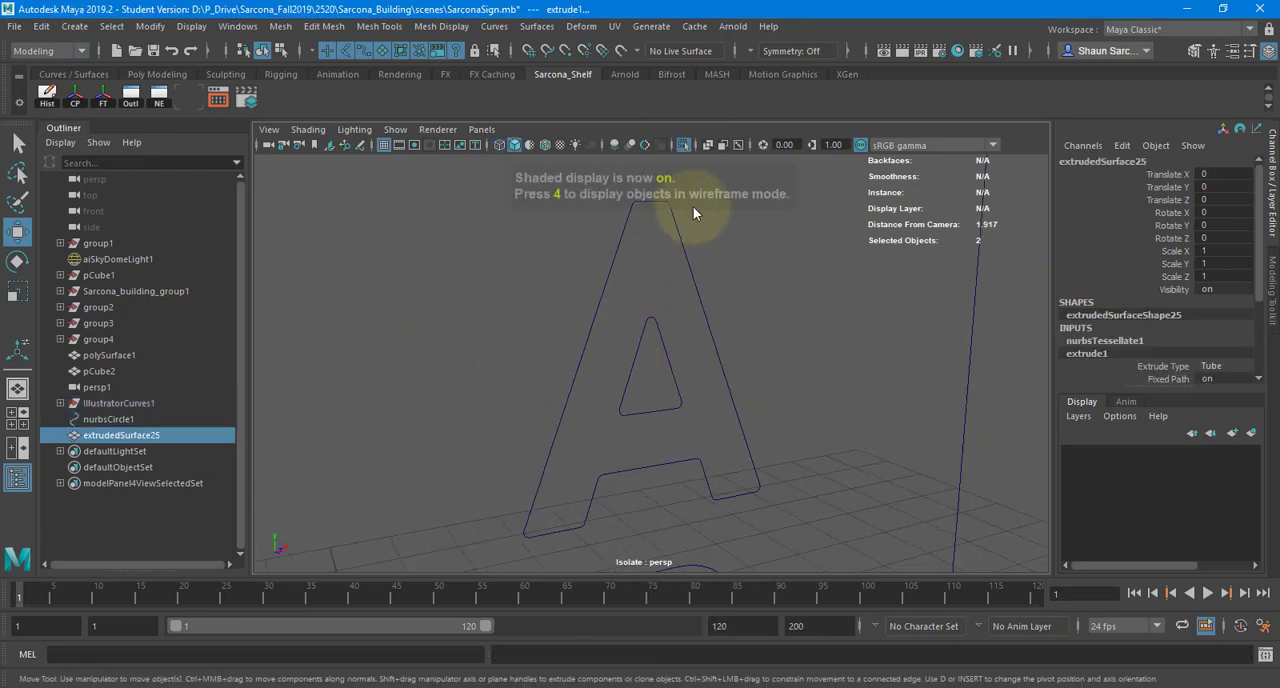
{"action": "left_click", "coordinate": [682, 143]}
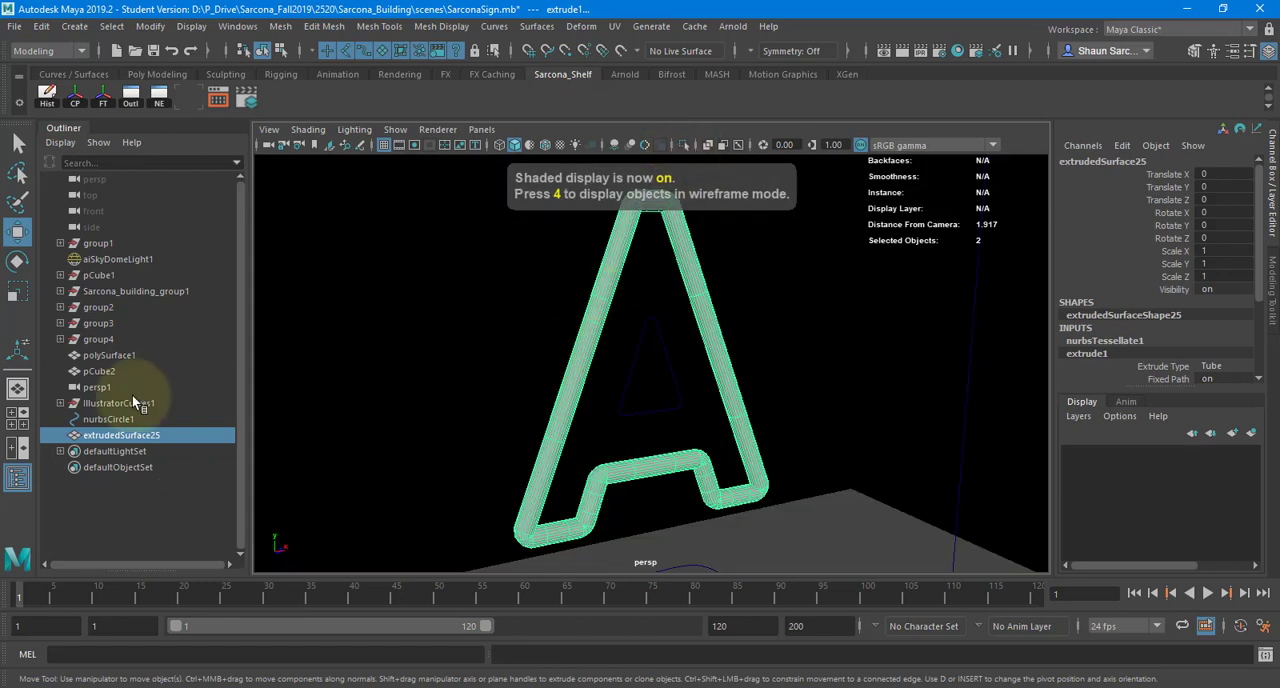
- Extrude the NURBS circle along the outer outline of the letter R
{"action": "left_click", "coordinate": [131, 420]}
{"action": "middle_click_drag", "start_coordinate": [715, 460], "coordinate": [648, 204], "text": "alt"}
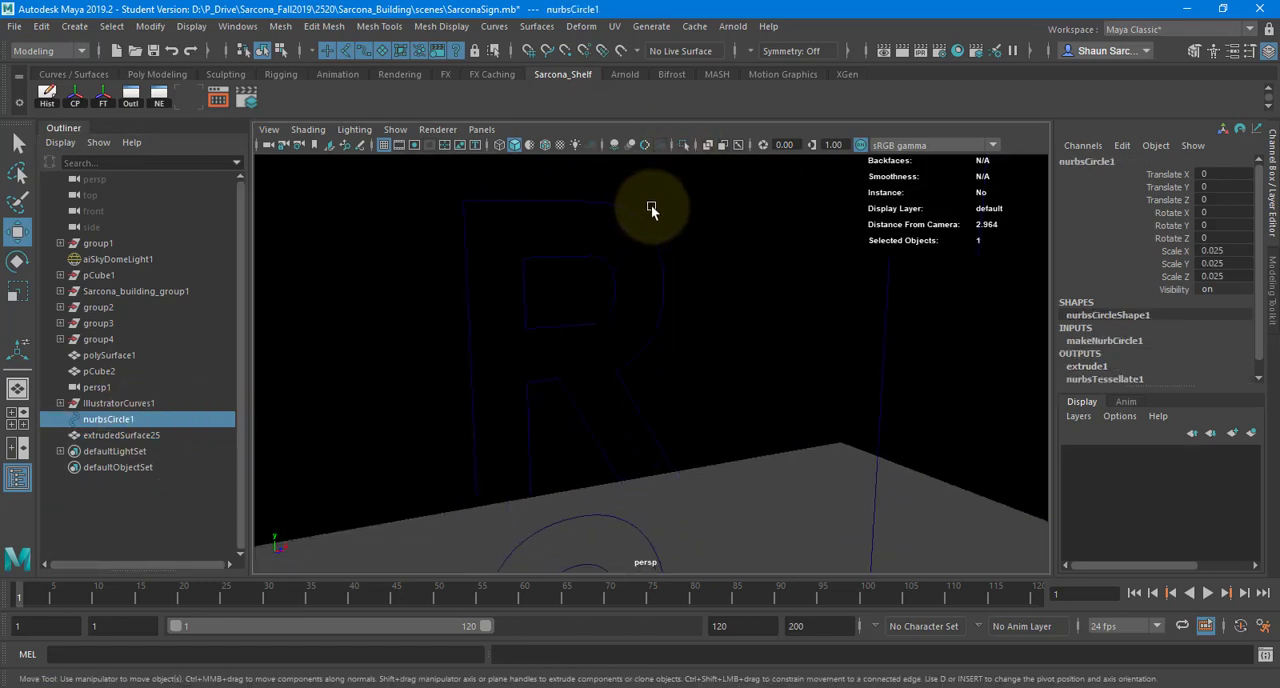
{"action": "left_click", "coordinate": [652, 228], "text": "shift"}
{"action": "key", "text": "ctrl+z"}
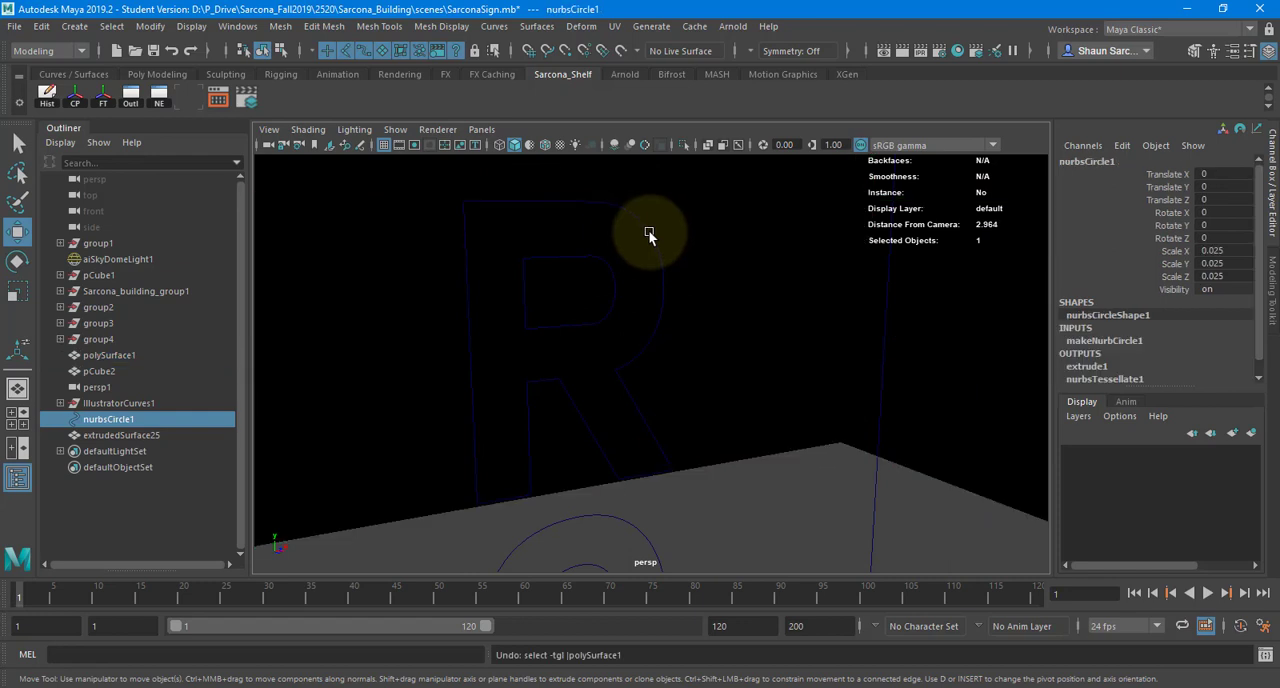
{"action": "left_click", "coordinate": [649, 232], "text": "shift"}
{"action": "key", "text": "g"}
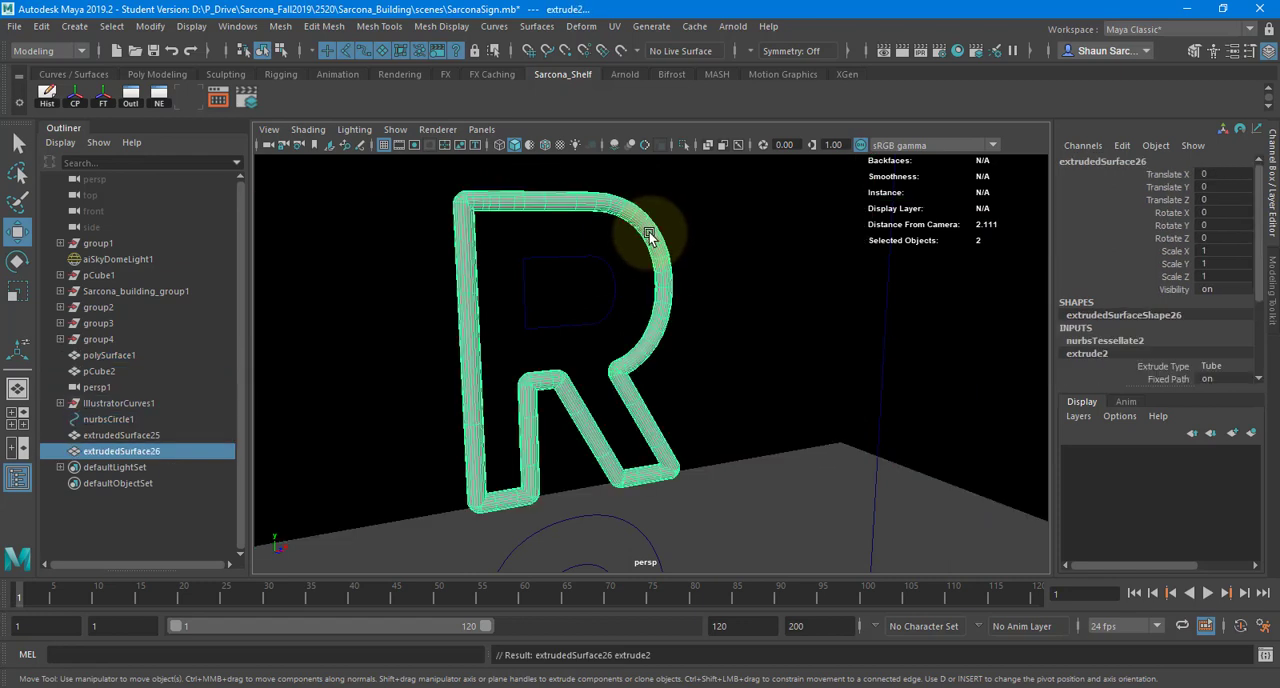
- Extrude the NURBS circle along the moved outline curve of the letter C
{"action": "left_click", "coordinate": [168, 420]}
{"action": "middle_click_drag", "start_coordinate": [713, 430], "coordinate": [654, 389], "text": "alt"}
{"action": "left_click", "coordinate": [647, 434], "text": "shift"}
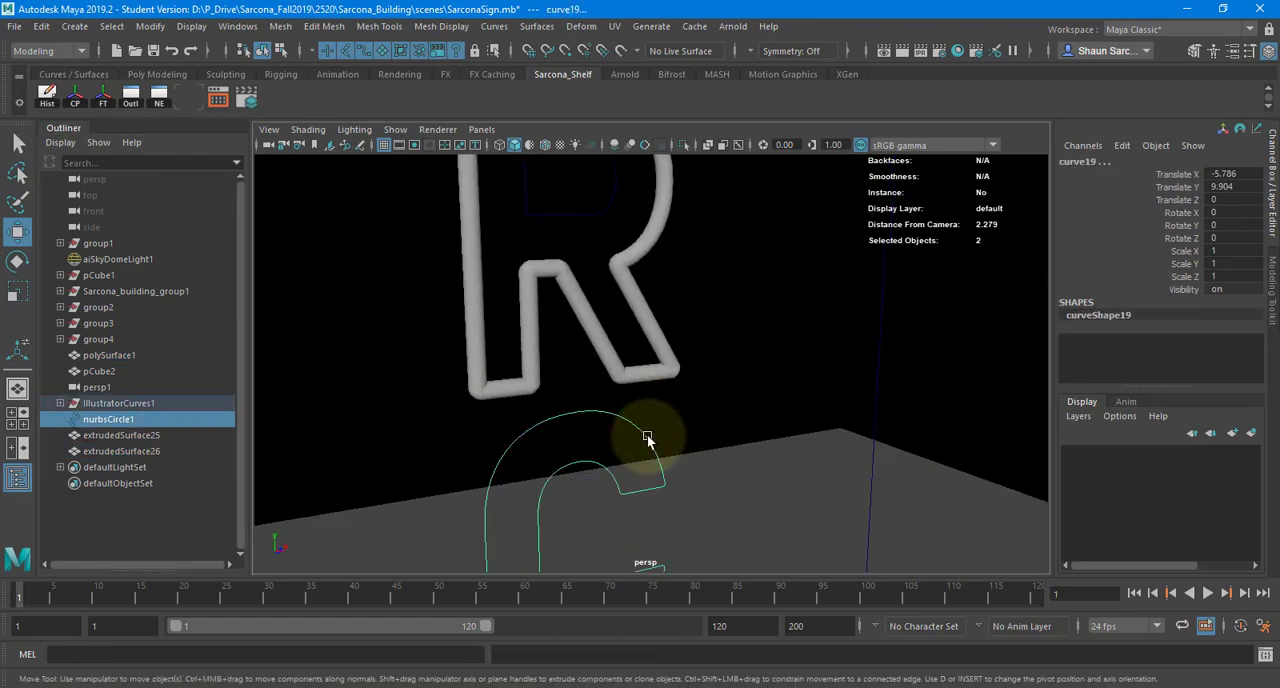
{"action": "key", "text": "g"}
{"action": "middle_click_drag", "start_coordinate": [704, 469], "coordinate": [695, 210], "text": "alt"}
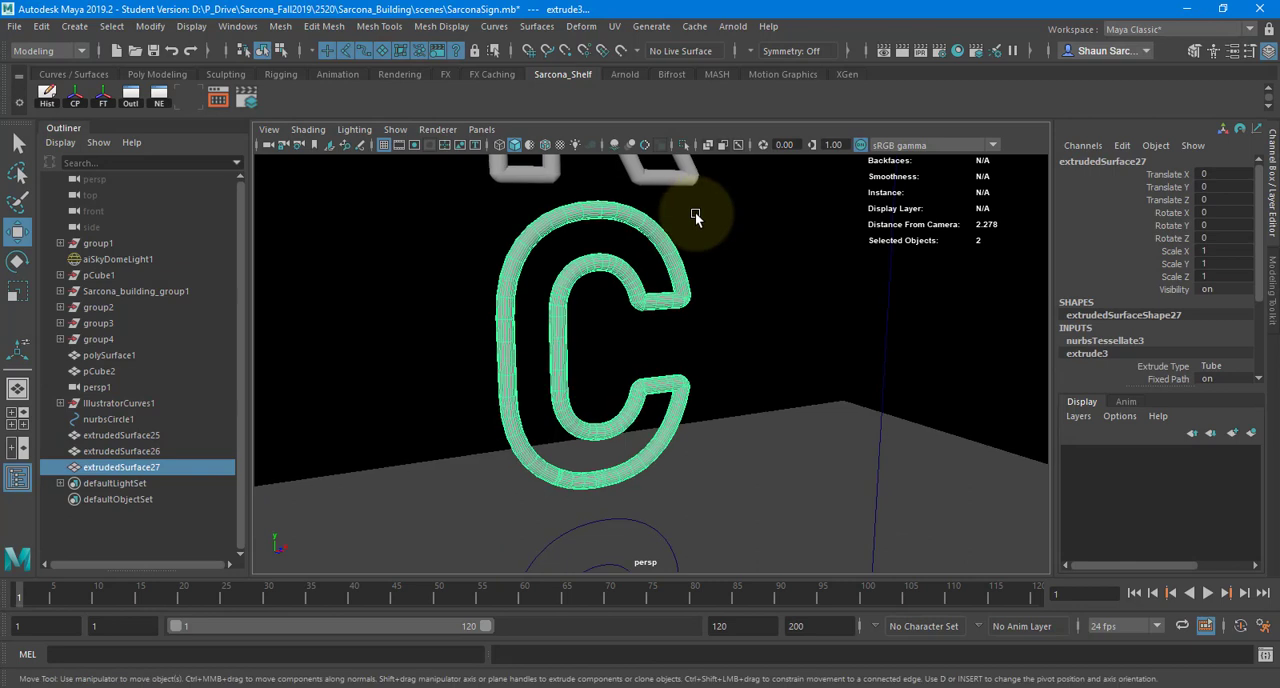
- Extrude the NURBS circle along the outer outline of the letter O
{"action": "left_click", "coordinate": [159, 418]}
{"action": "middle_click_drag", "start_coordinate": [720, 478], "coordinate": [680, 324], "text": "alt"}
{"action": "left_click", "coordinate": [672, 364], "text": "shift"}
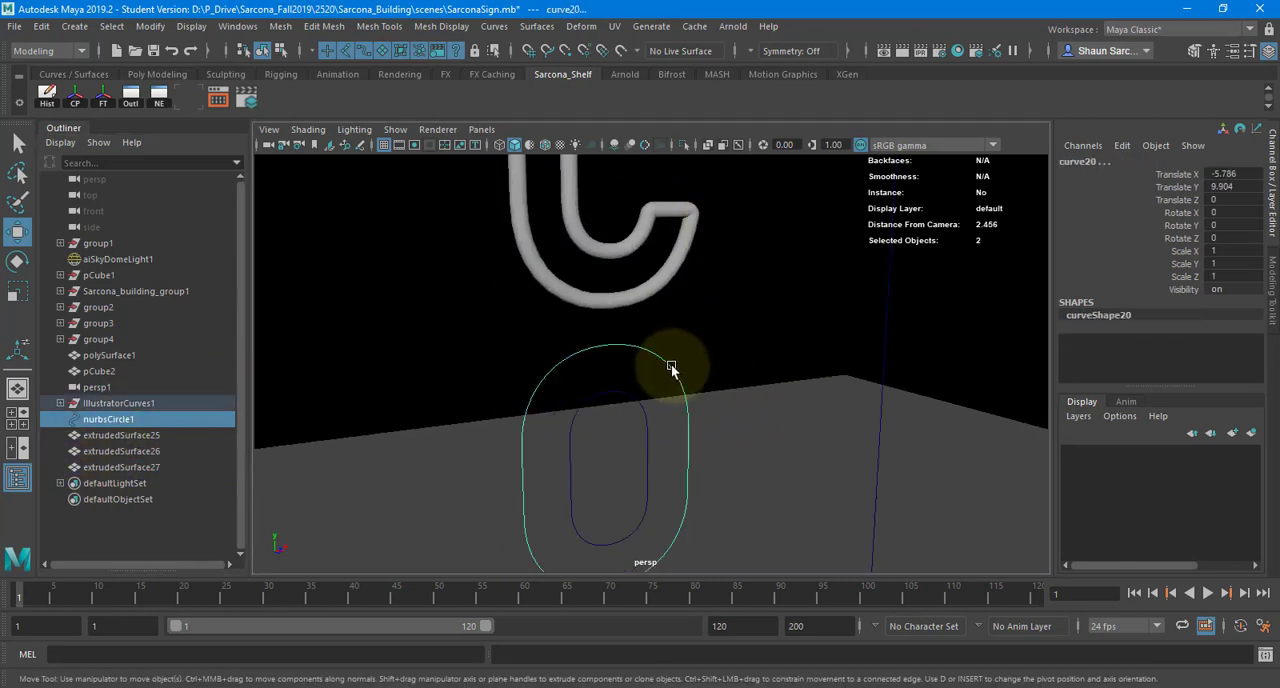
{"action": "key", "text": "g"}
- Look at the existing sign on the building and try to open the Bevel Plus options
{"action": "right_click_drag", "start_coordinate": [855, 367], "coordinate": [234, 368], "text": "alt"}
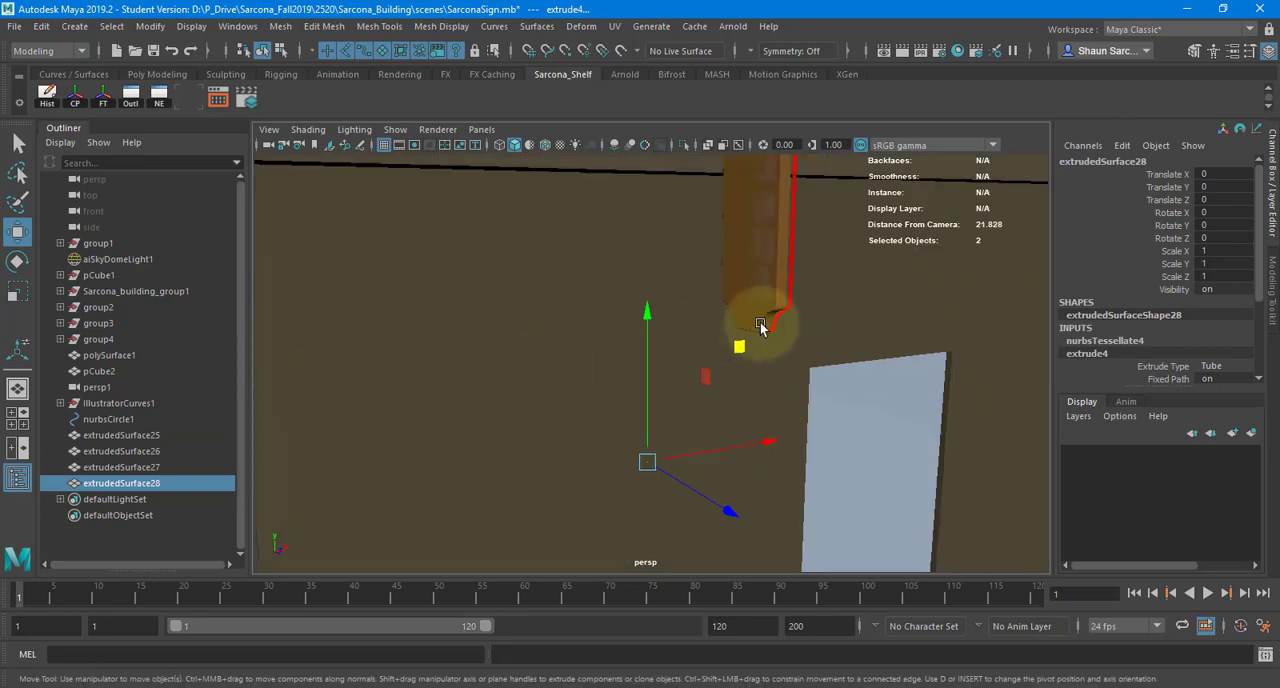
{"action": "left_click", "coordinate": [540, 27]}
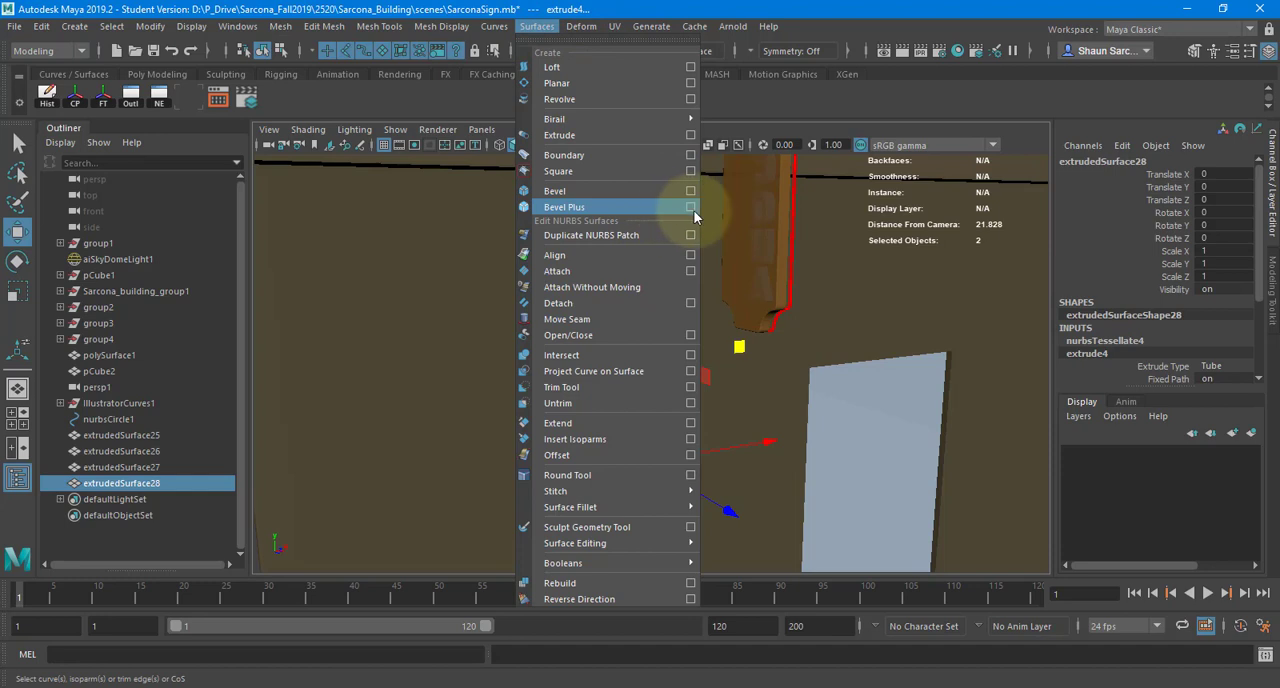
{"action": "left_click", "coordinate": [693, 210]}
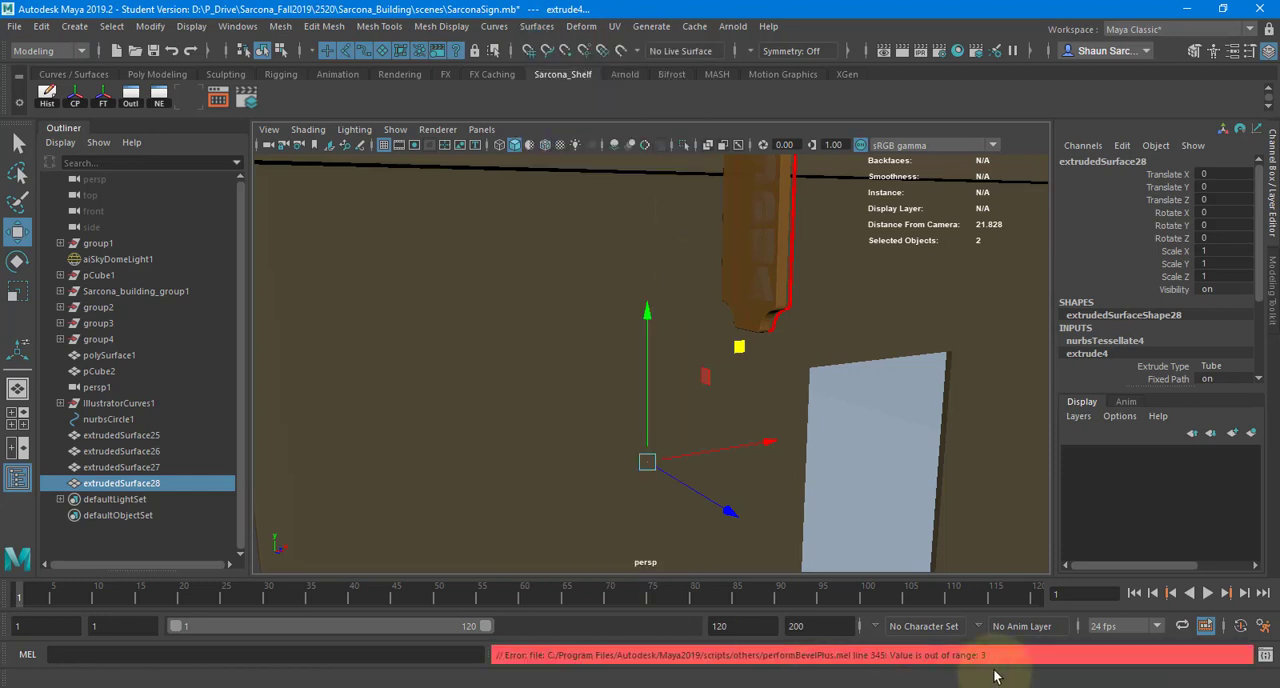
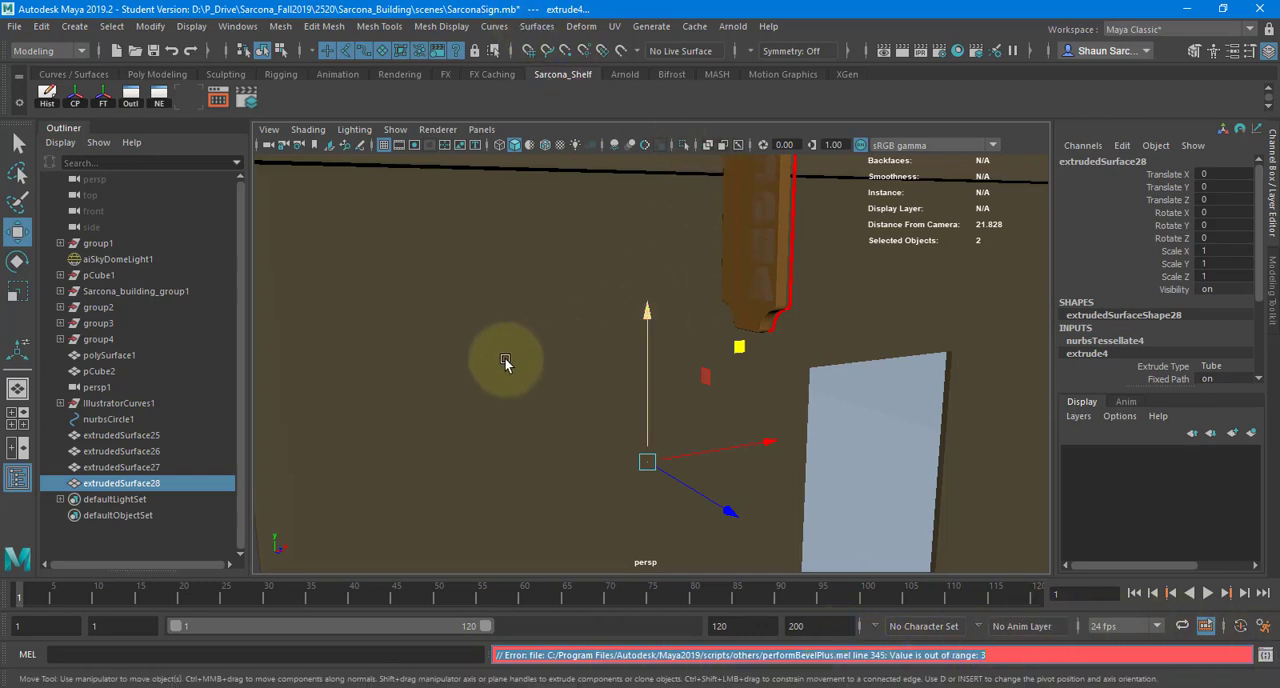
- Delete the tube extruded along the outer outline of the letter O
{"action": "key", "text": "f"}
{"action": "middle_click_drag", "start_coordinate": [630, 402], "coordinate": [620, 363], "text": "alt"}
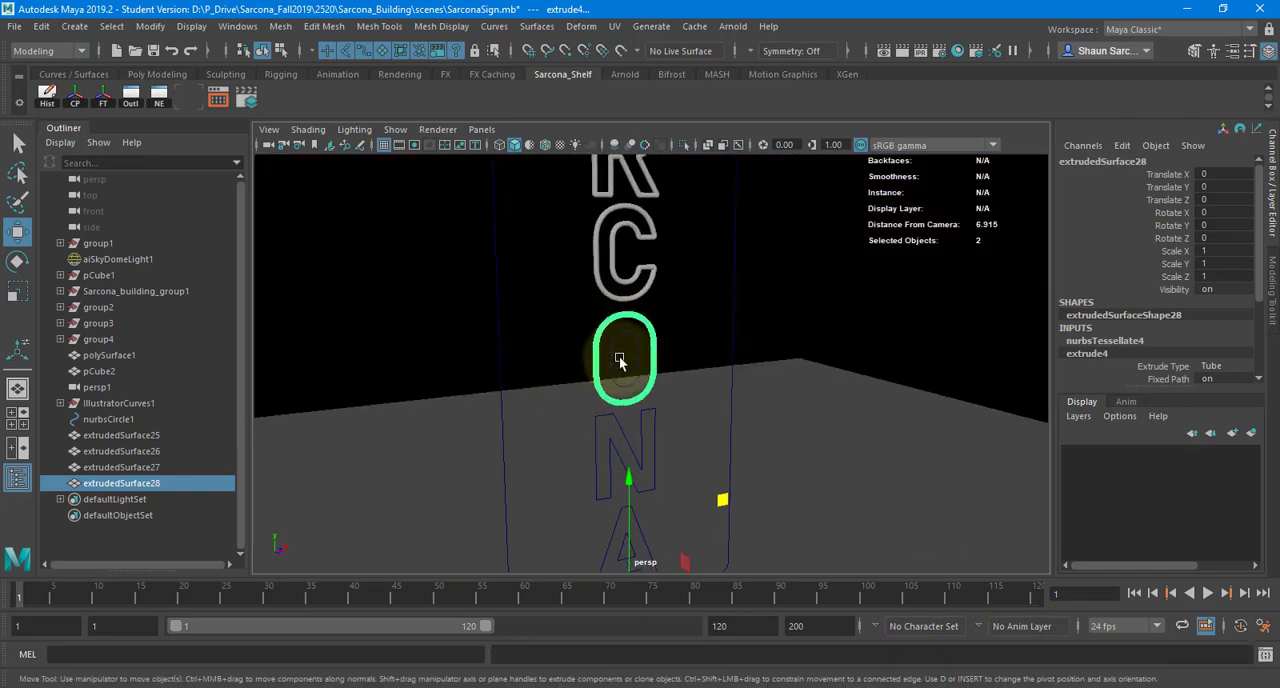
{"action": "key", "text": "Delete"}
- Apply Bevel Plus to the outer and inner curves of the letter O
{"action": "left_click", "coordinate": [651, 340]}
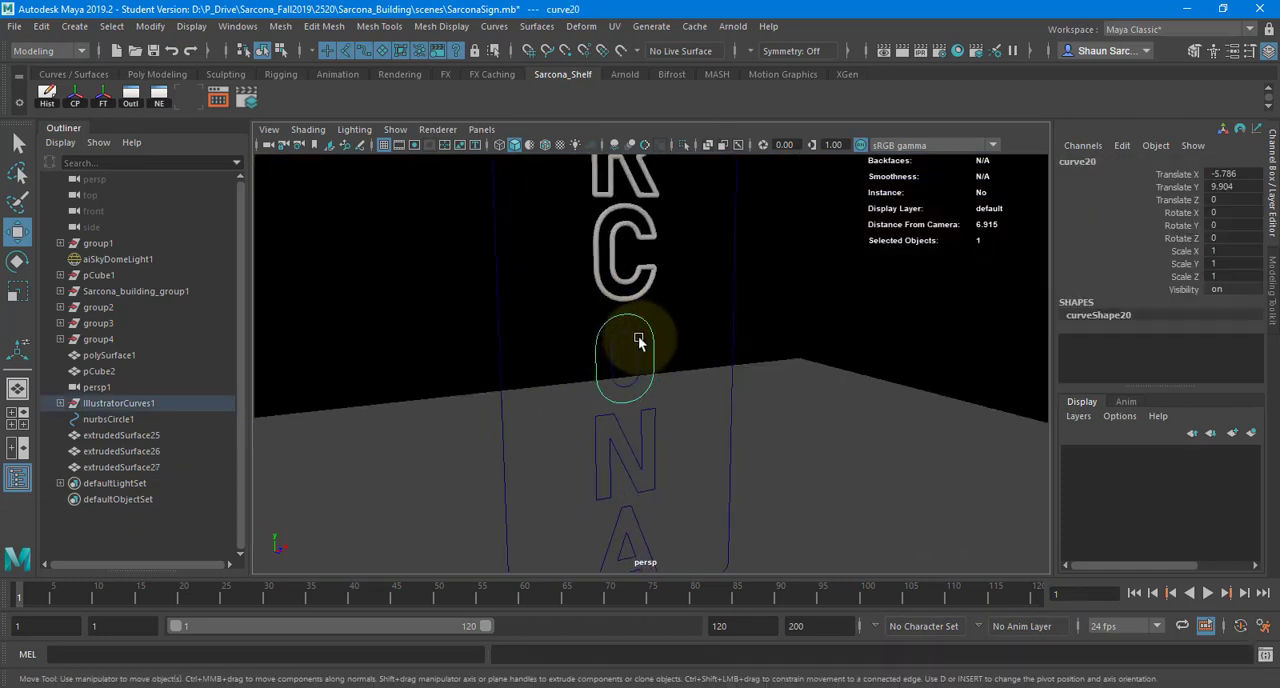
{"action": "left_click", "coordinate": [536, 26]}
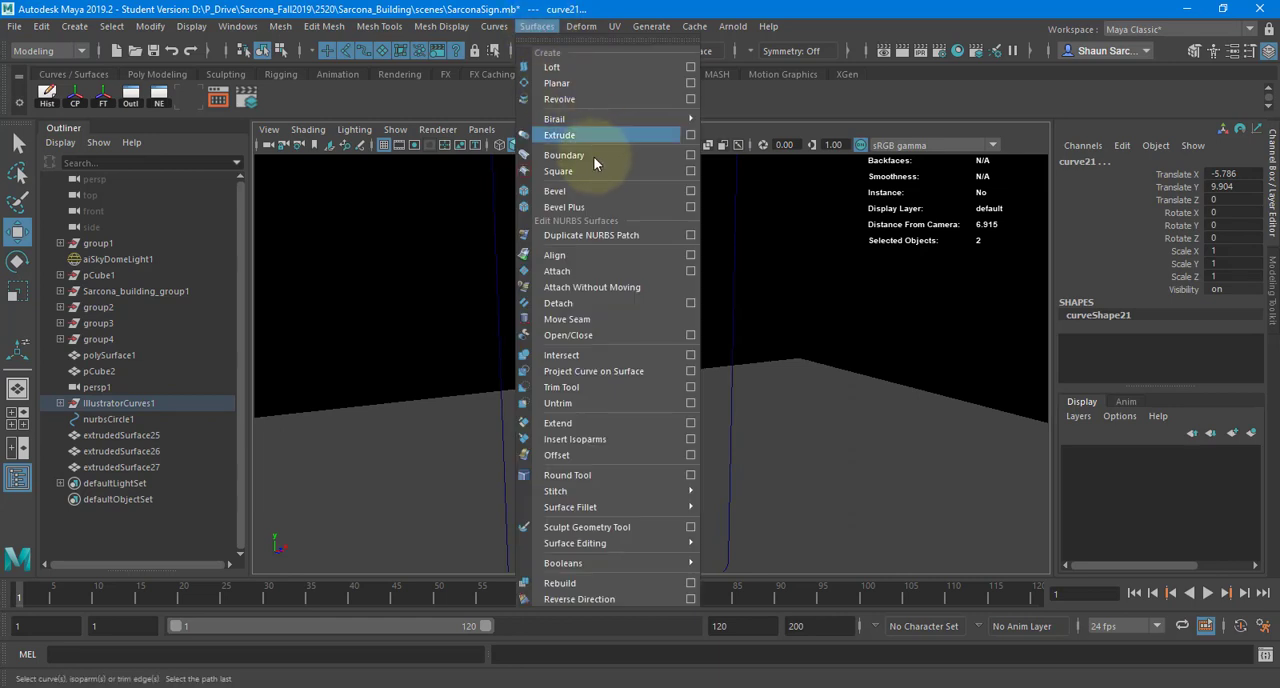
{"action": "left_click", "coordinate": [583, 205]}
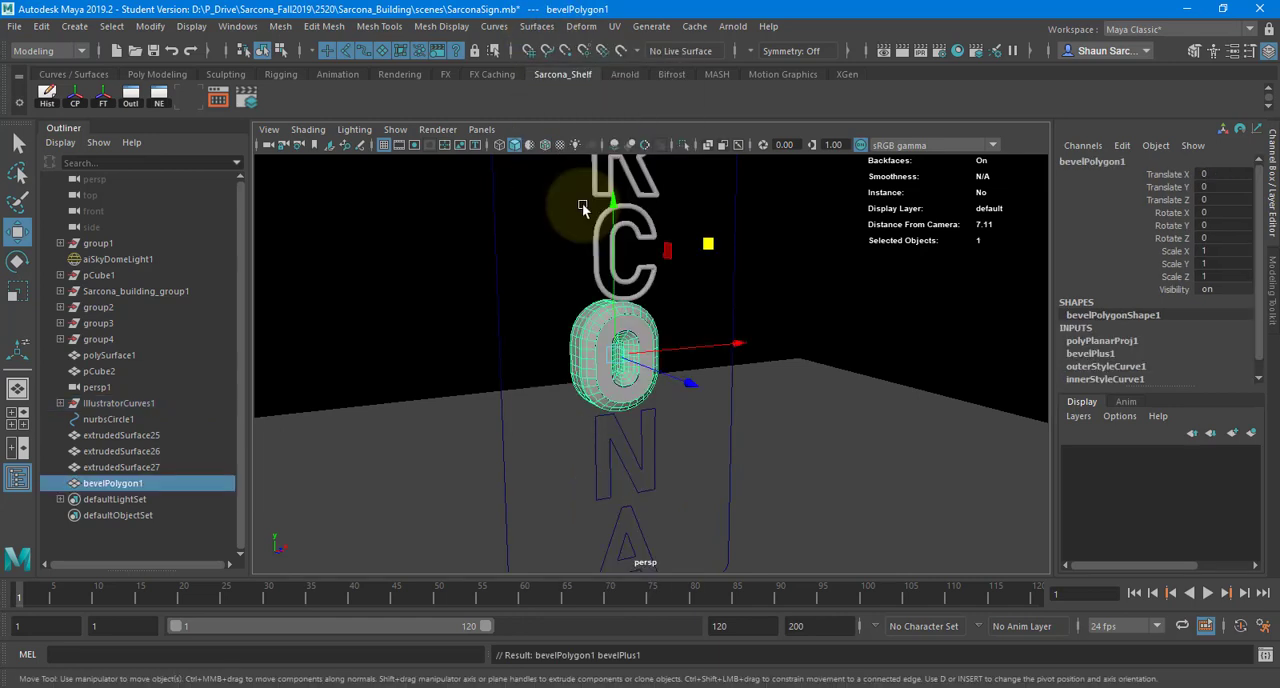
- Set the bevel width of the letter O's Bevel Plus to 0.099
{"action": "key", "text": "ctrl+a"}
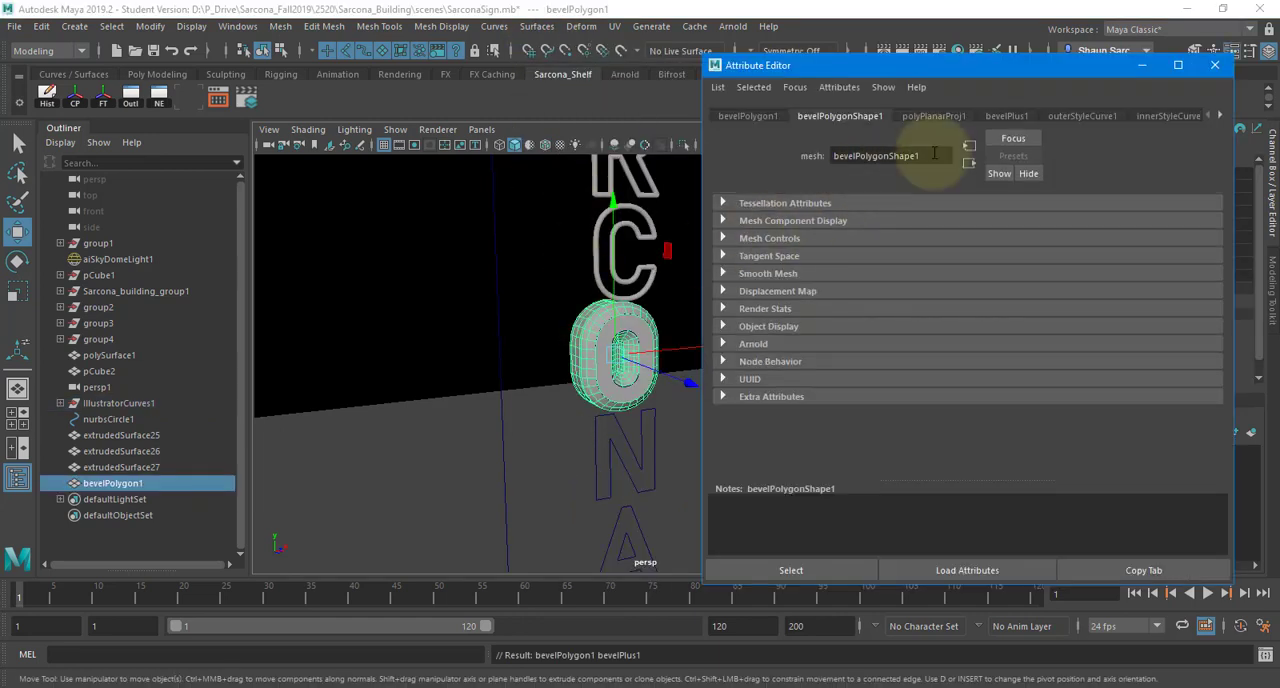
{"action": "left_click", "coordinate": [1006, 116]}
{"action": "left_click_drag", "start_coordinate": [1025, 260], "coordinate": [1065, 263]}
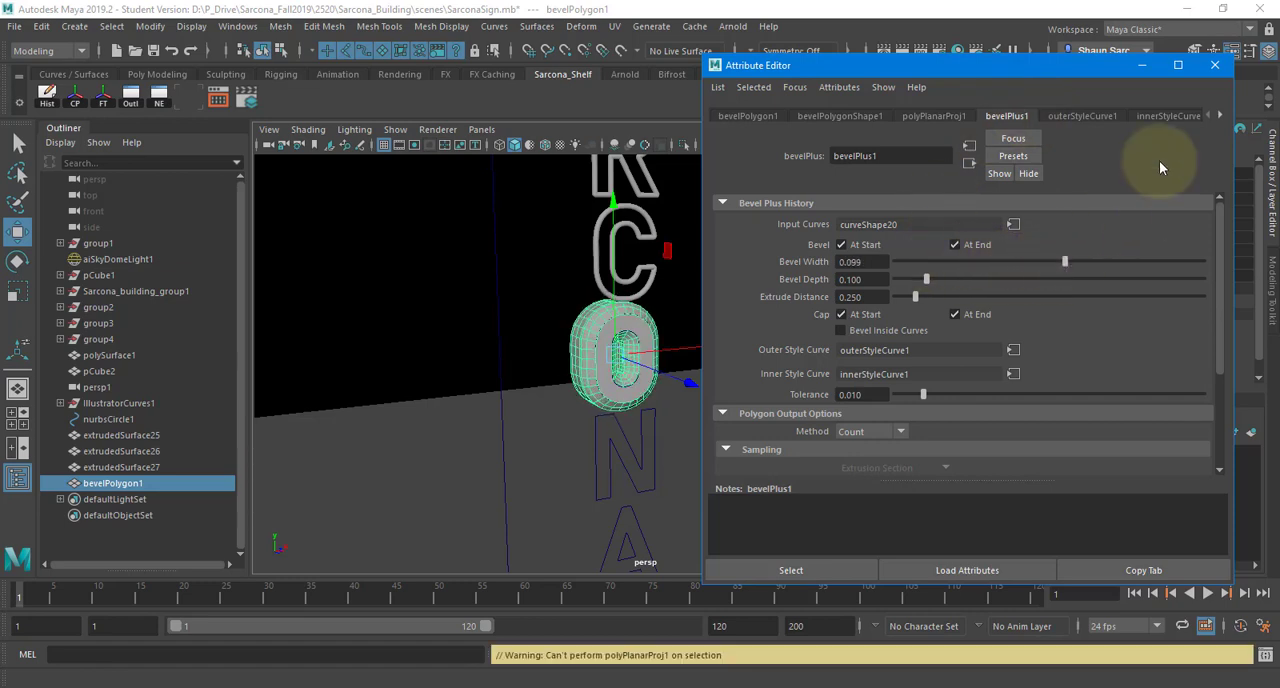
{"action": "left_click", "coordinate": [1215, 65]}
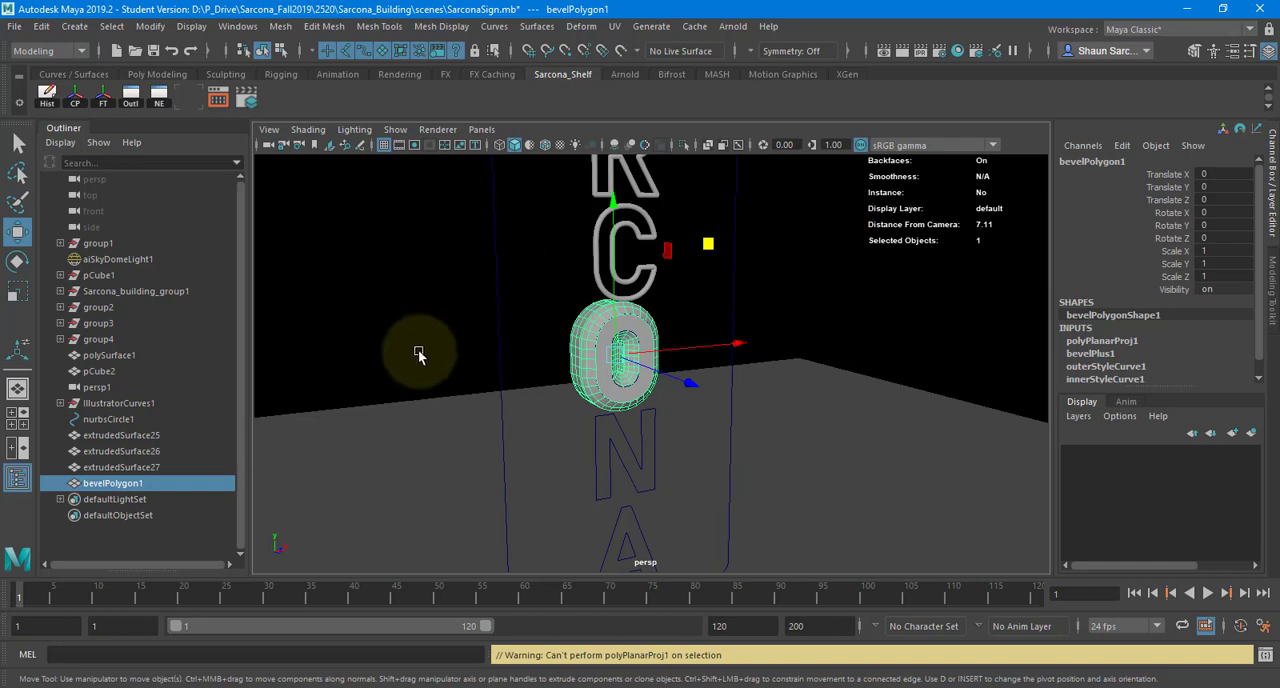
- Delete the beveled mesh of the letter O
{"action": "left_click_drag", "start_coordinate": [597, 396], "coordinate": [602, 420], "text": "alt"}
{"action": "right_click_drag", "start_coordinate": [602, 420], "coordinate": [786, 377], "text": "alt"}
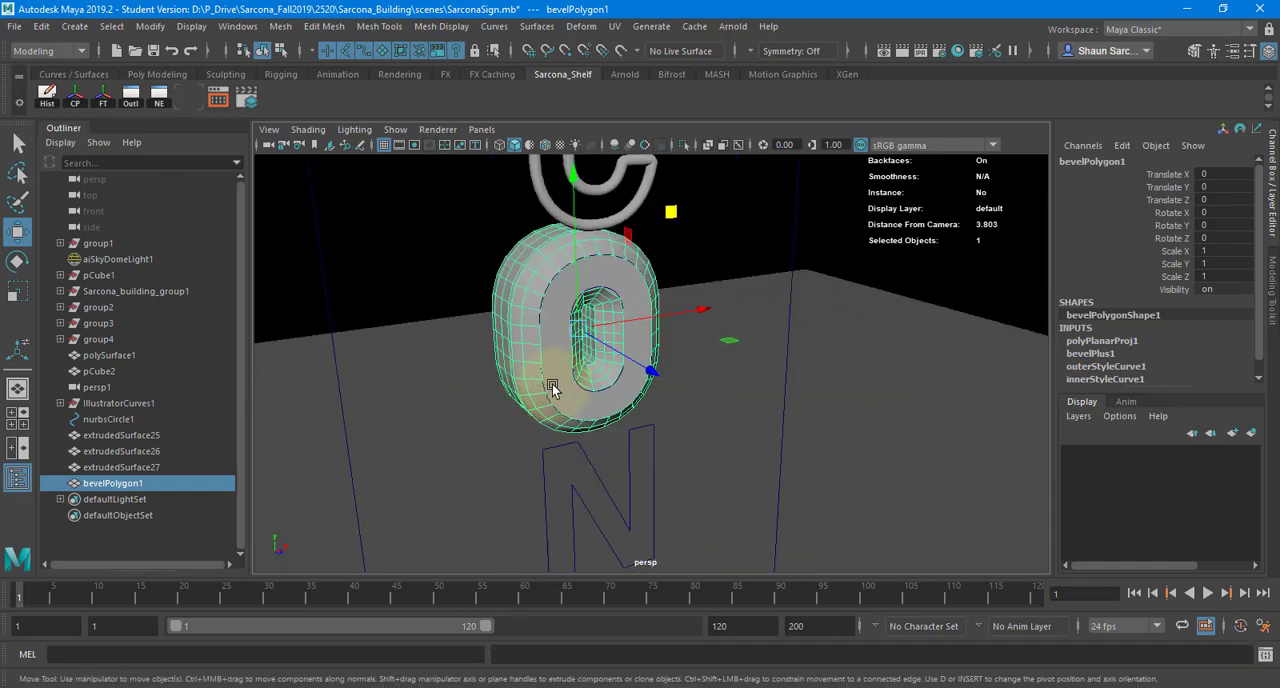
{"action": "key", "text": "Delete"}
- Create a 3D Type object and set its text to SARCONA
{"action": "left_click", "coordinate": [74, 26]}
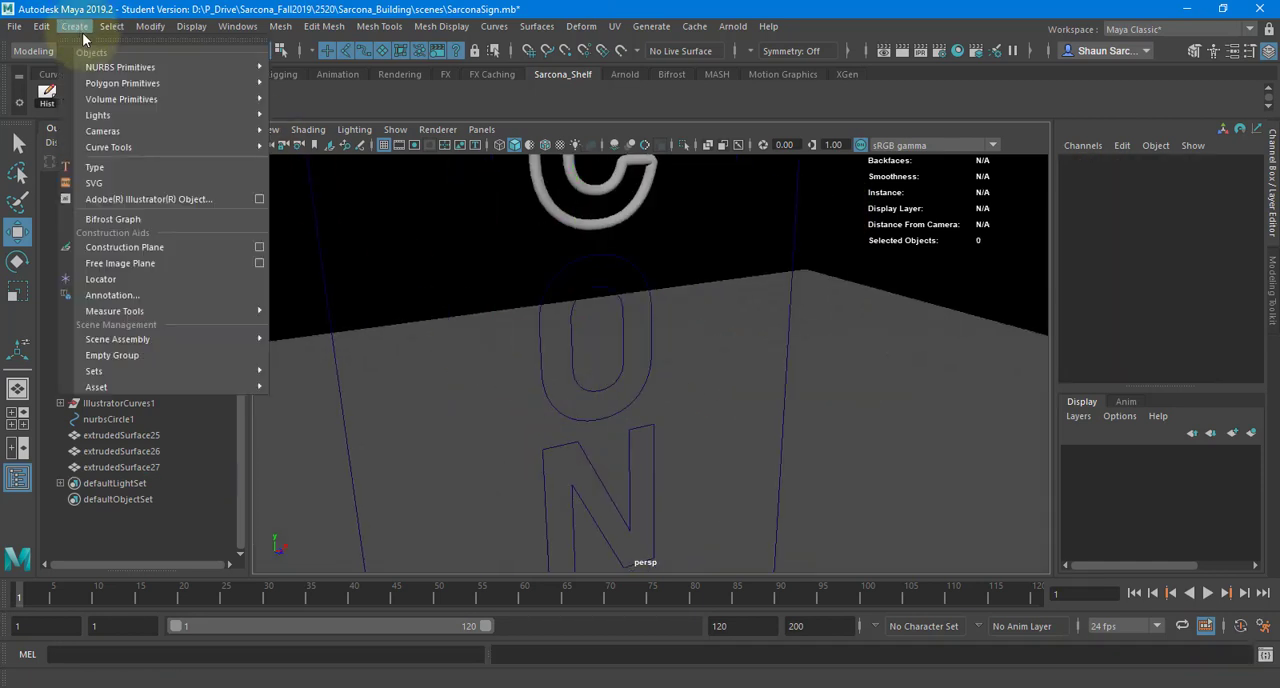
{"action": "left_click", "coordinate": [142, 168]}
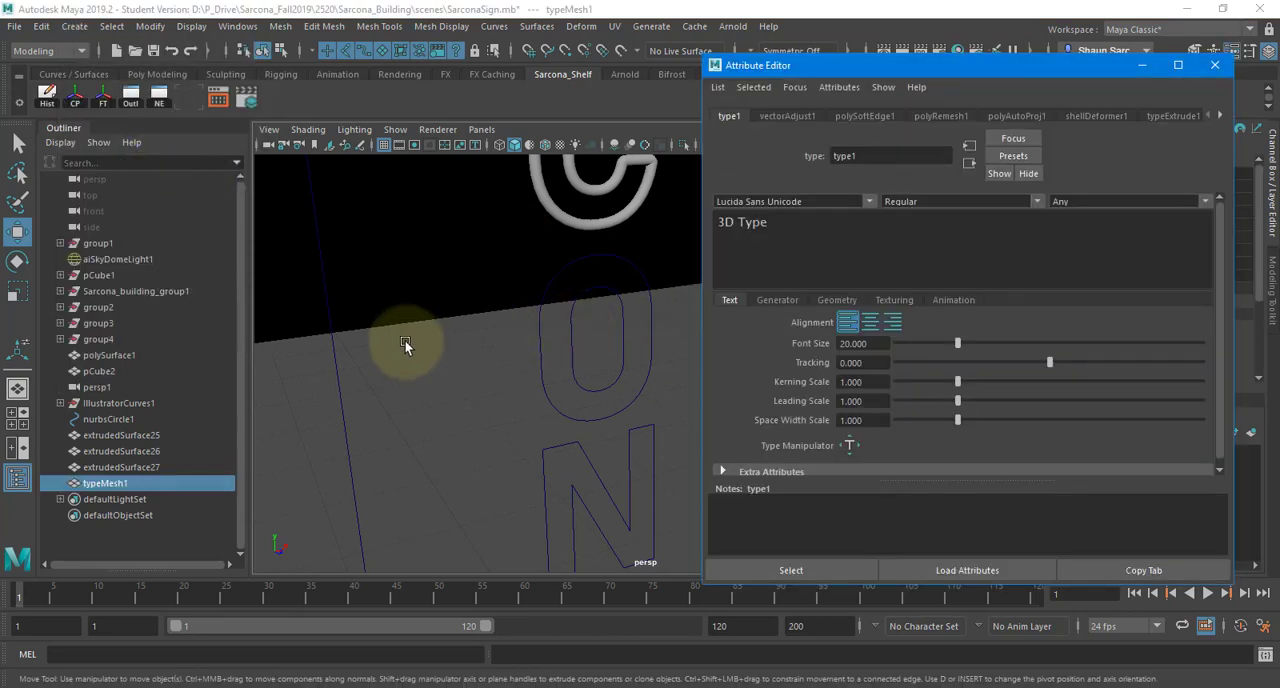
{"action": "left_click_drag", "start_coordinate": [405, 345], "coordinate": [543, 357], "text": "alt"}
{"action": "key", "text": "f"}
{"action": "right_click_drag", "start_coordinate": [543, 357], "coordinate": [430, 338], "text": "alt"}
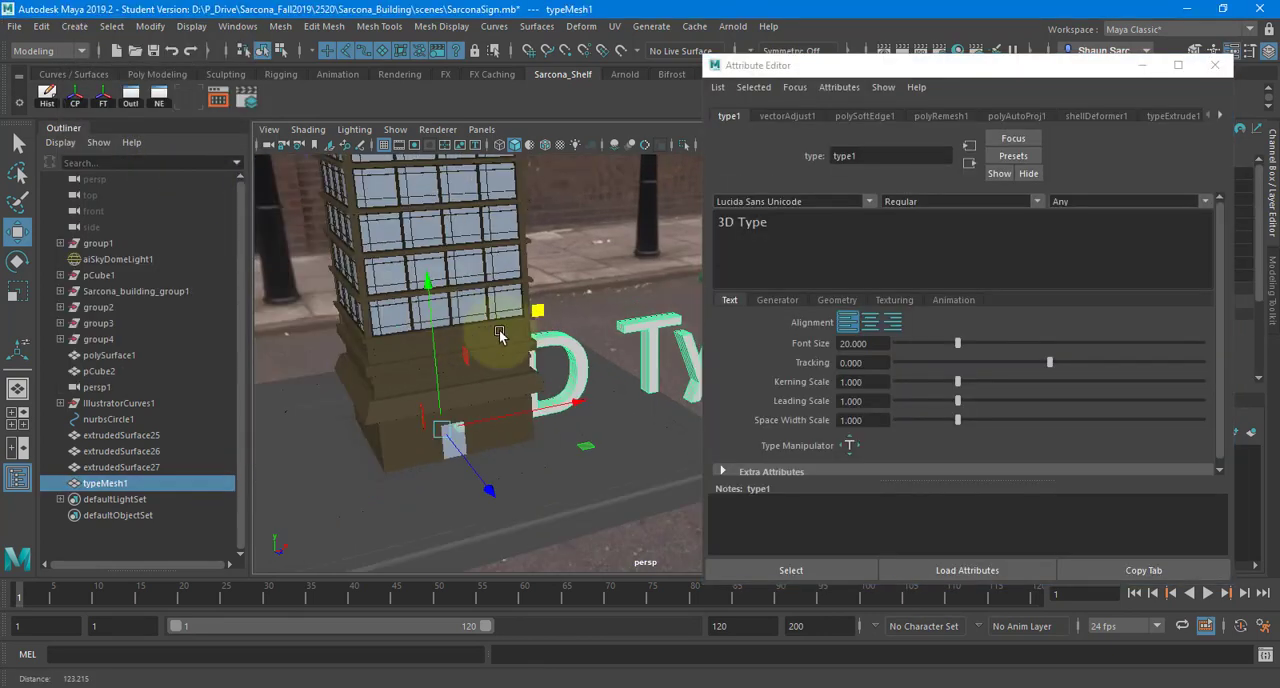
{"action": "left_click_drag", "start_coordinate": [500, 337], "coordinate": [323, 349], "text": "alt"}
{"action": "right_click_drag", "start_coordinate": [323, 349], "coordinate": [558, 360], "text": "alt"}
{"action": "left_click_drag", "start_coordinate": [558, 360], "coordinate": [492, 362], "text": "alt"}
{"action": "middle_click_drag", "start_coordinate": [492, 362], "coordinate": [442, 362], "text": "alt"}
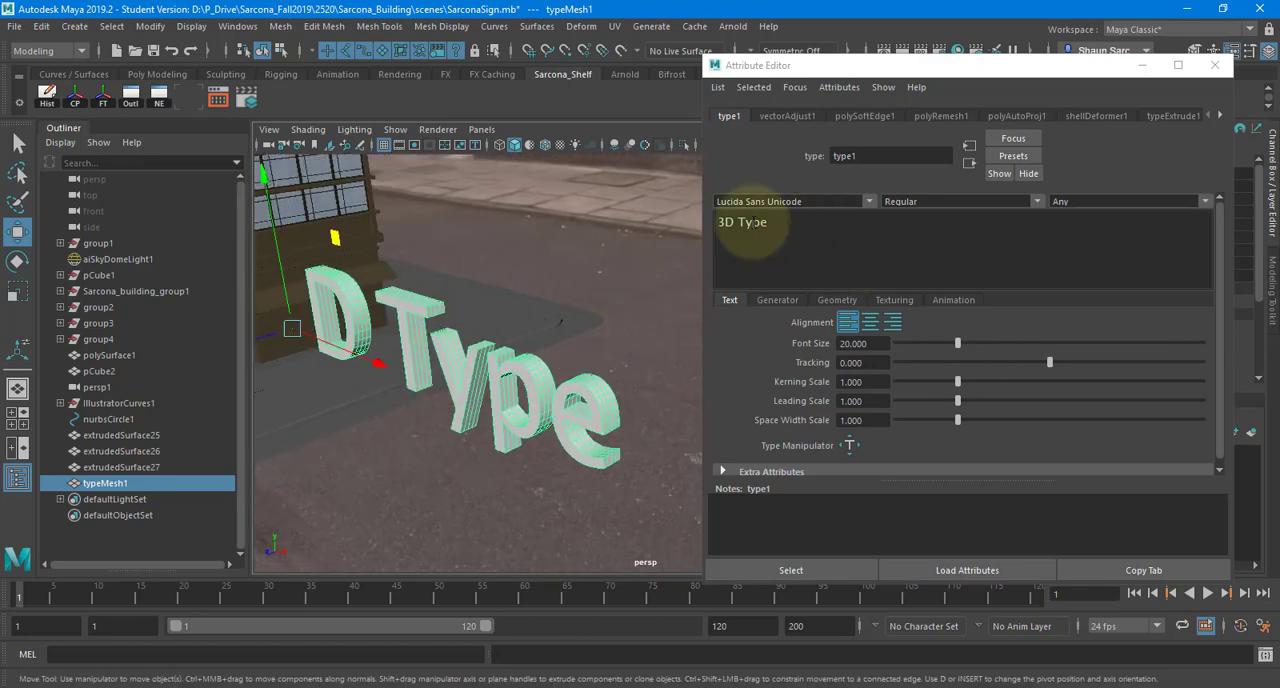
{"action": "left_click_drag", "start_coordinate": [774, 224], "coordinate": [541, 201]}
{"action": "type", "text": "SARCONA"}
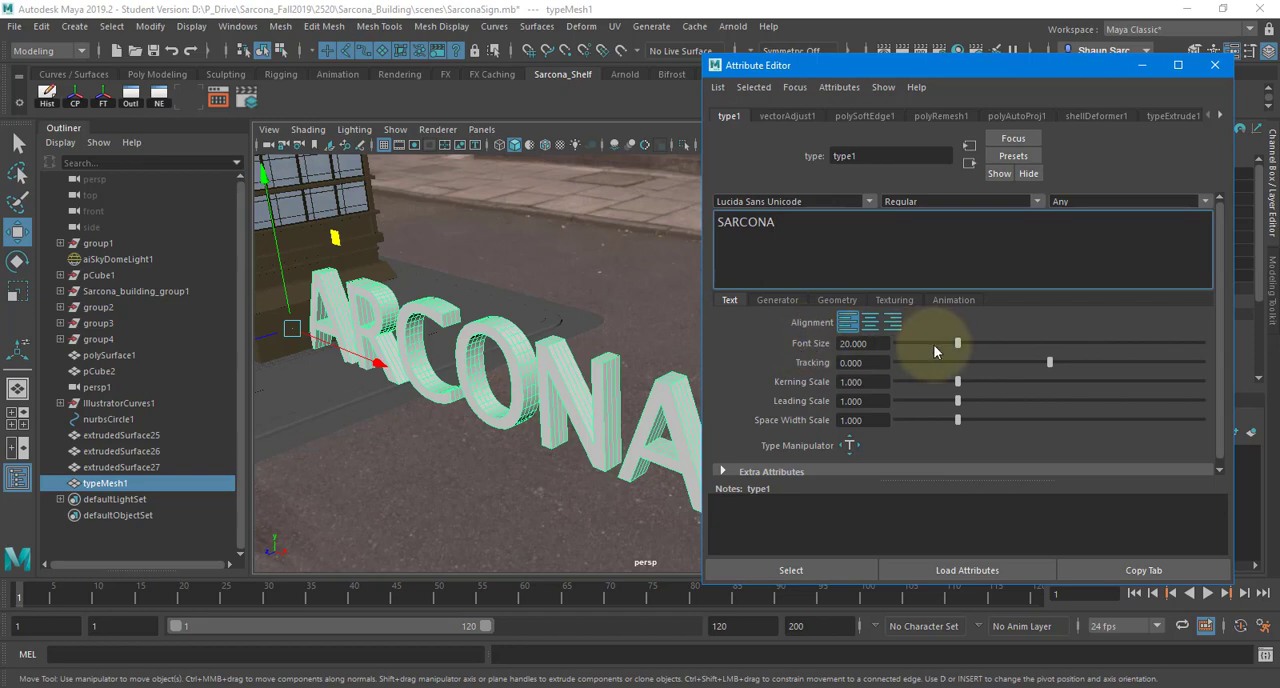
- Widen the gaps before the letters A and R of the SARCONA type using the Type Manipulator
{"action": "left_click", "coordinate": [879, 362]}
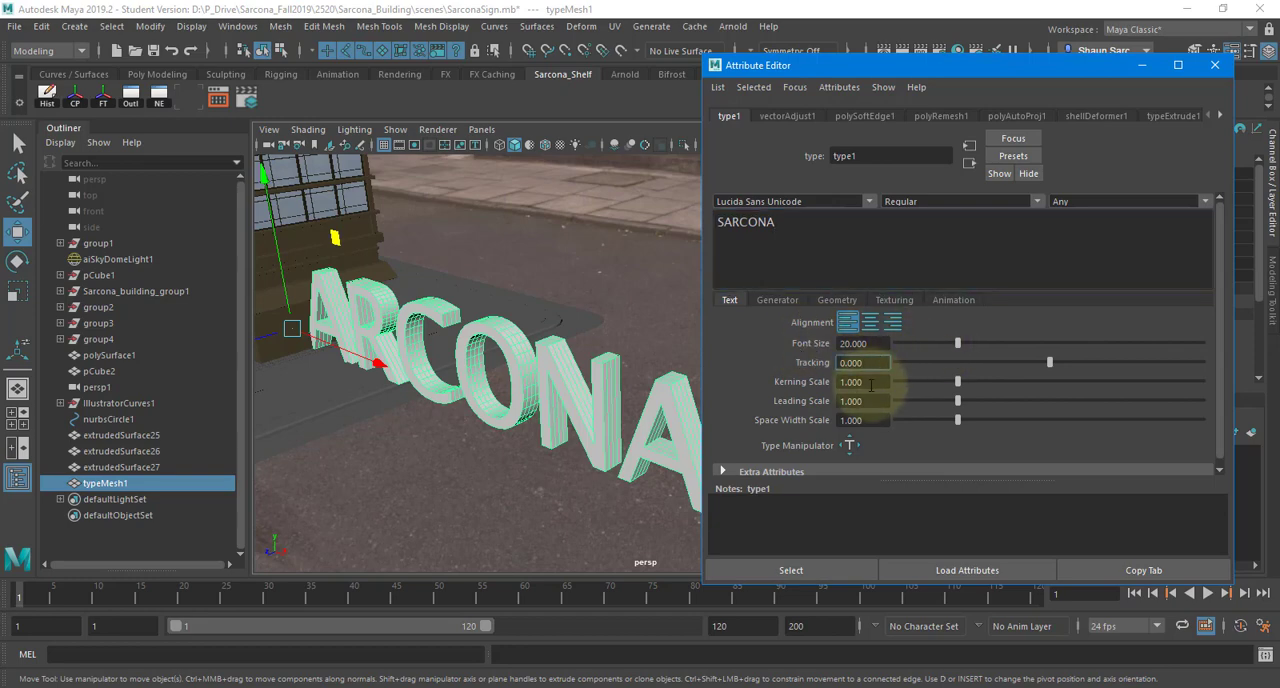
{"action": "left_click", "coordinate": [871, 382]}
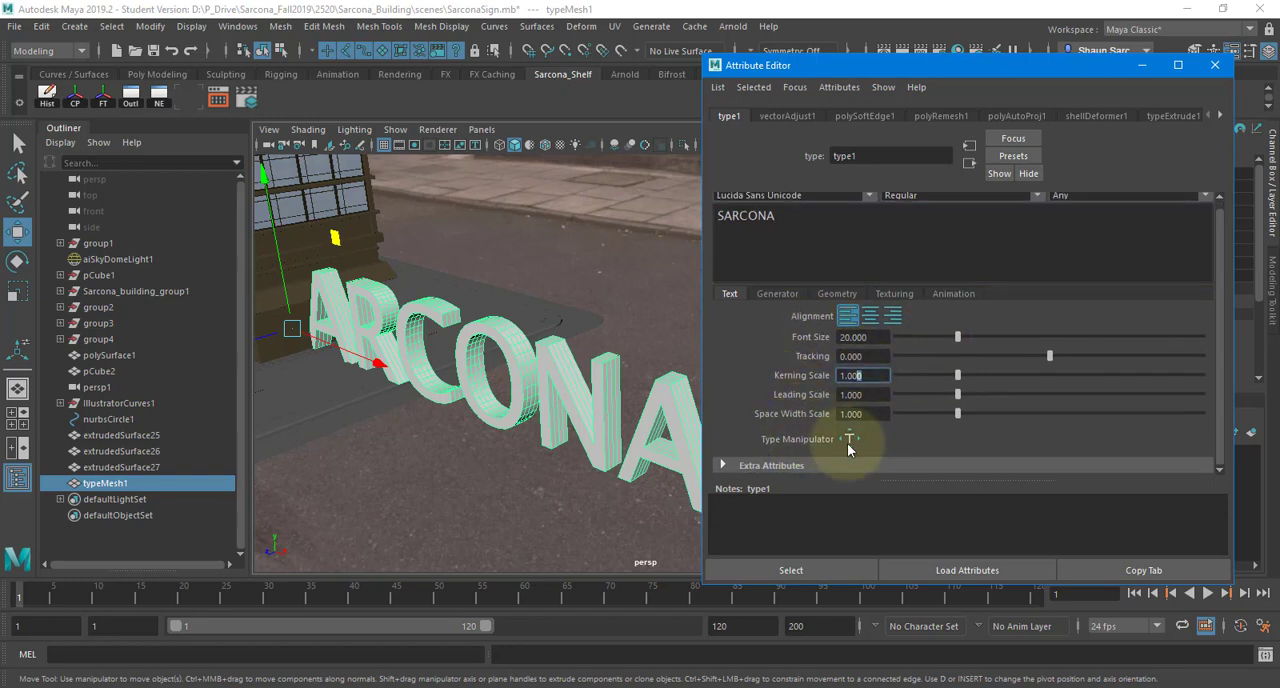
{"action": "left_click", "coordinate": [848, 440]}
{"action": "scroll", "coordinate": [575, 400], "scroll_direction": "up", "scroll_amount": 5}
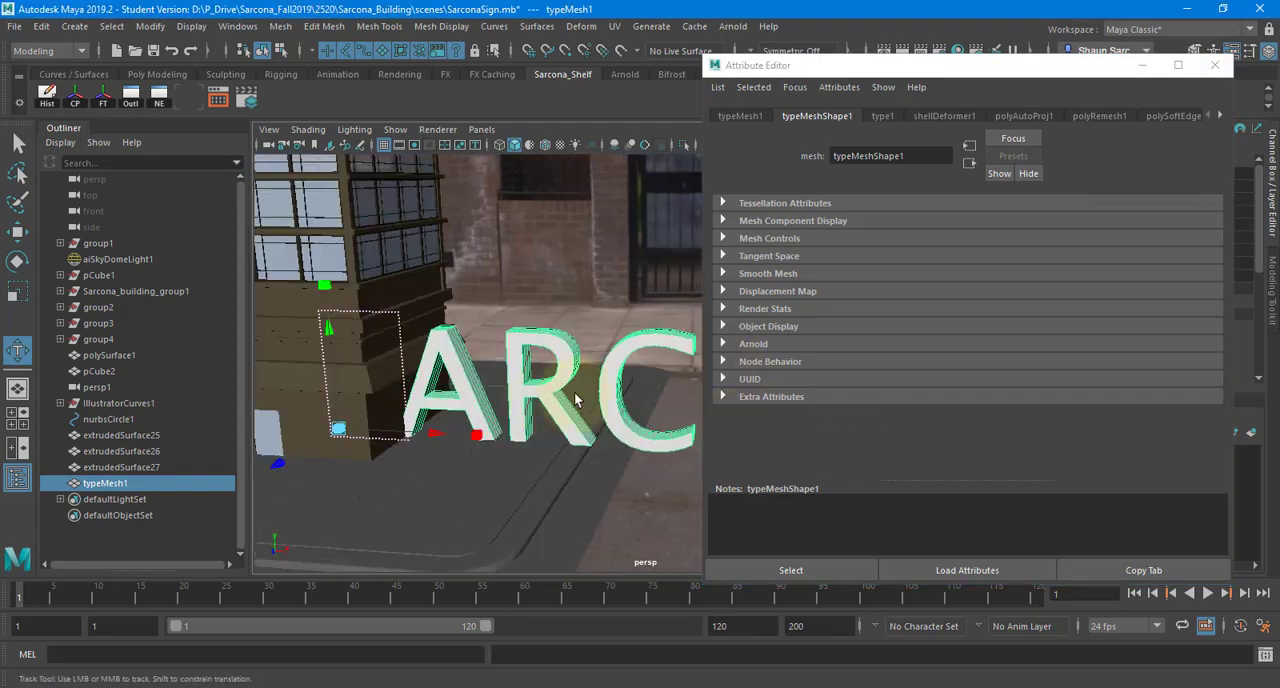
{"action": "left_click_drag", "start_coordinate": [575, 400], "coordinate": [577, 445], "text": "alt"}
{"action": "middle_click_drag", "start_coordinate": [471, 411], "coordinate": [343, 407], "text": "alt"}
{"action": "left_click", "coordinate": [545, 414]}
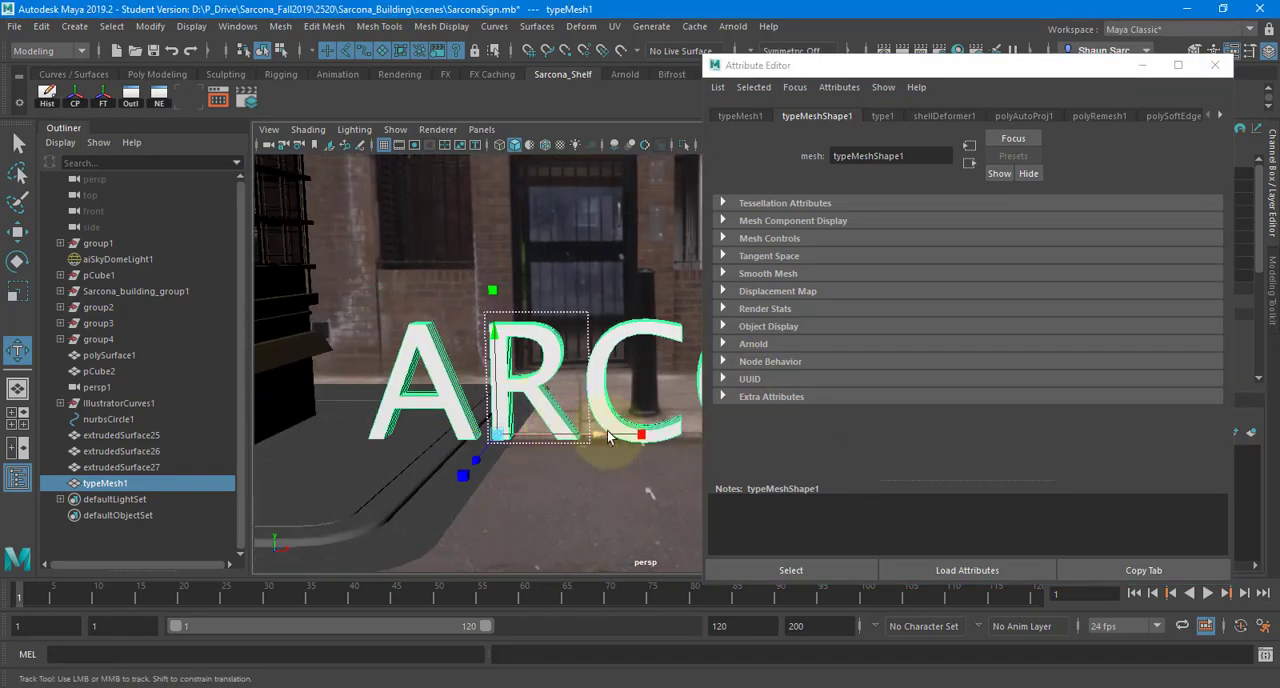
{"action": "left_click_drag", "start_coordinate": [608, 433], "coordinate": [688, 433]}
{"action": "middle_click_drag", "start_coordinate": [428, 433], "coordinate": [265, 445], "text": "alt"}
- Try the Frame Number generator on the SARCONA type and undo the accidental letter shift
{"action": "left_click", "coordinate": [884, 115]}
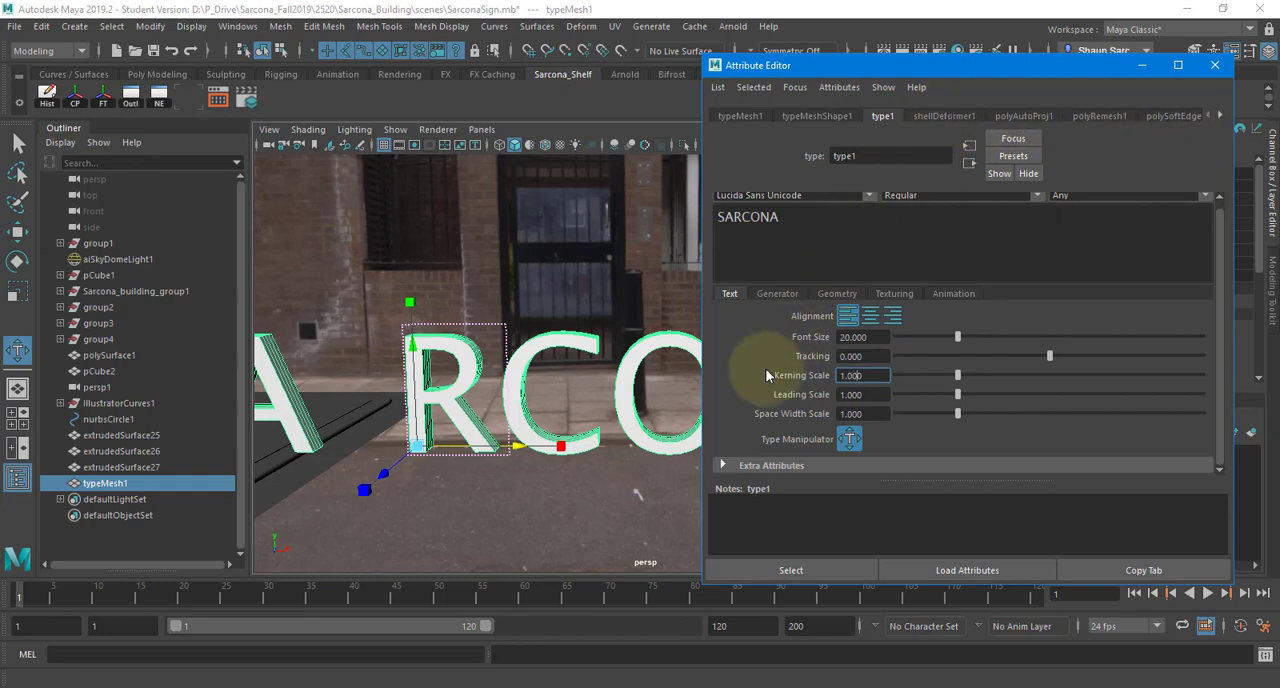
{"action": "left_click", "coordinate": [779, 293]}
{"action": "left_click", "coordinate": [865, 318]}
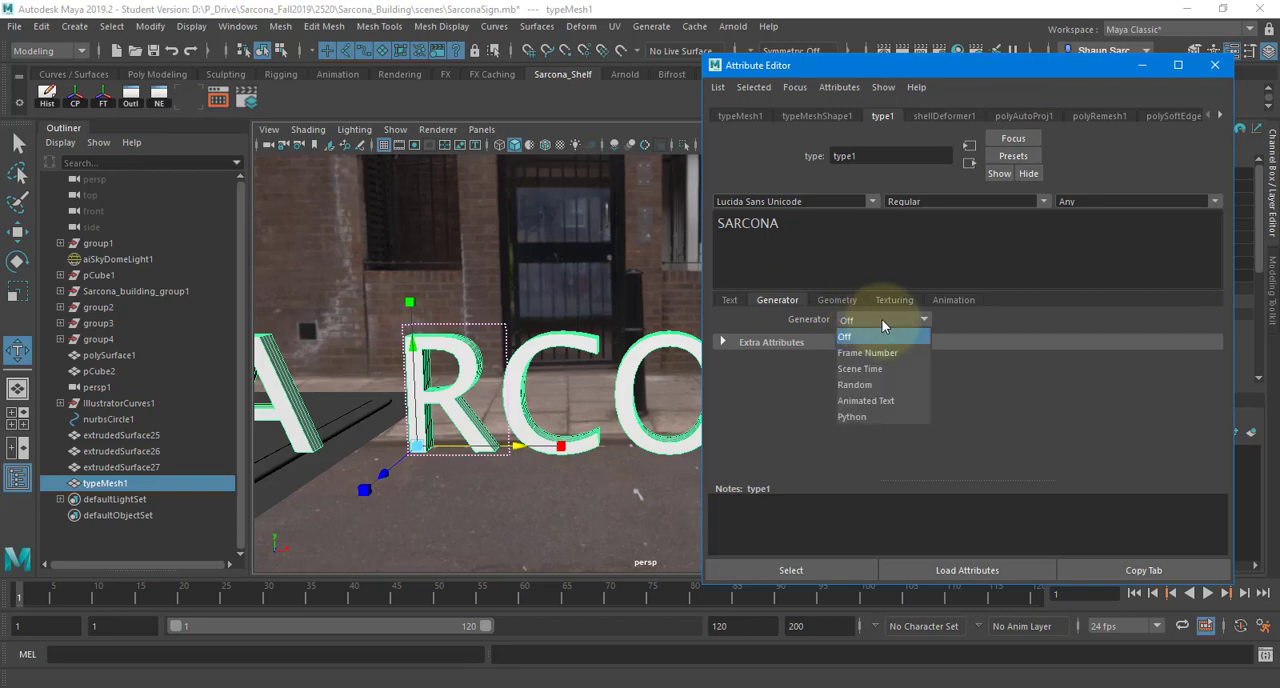
{"action": "scroll", "coordinate": [468, 388], "scroll_direction": "down", "scroll_amount": 3}
{"action": "middle_click_drag", "start_coordinate": [468, 388], "coordinate": [501, 390], "text": "alt"}
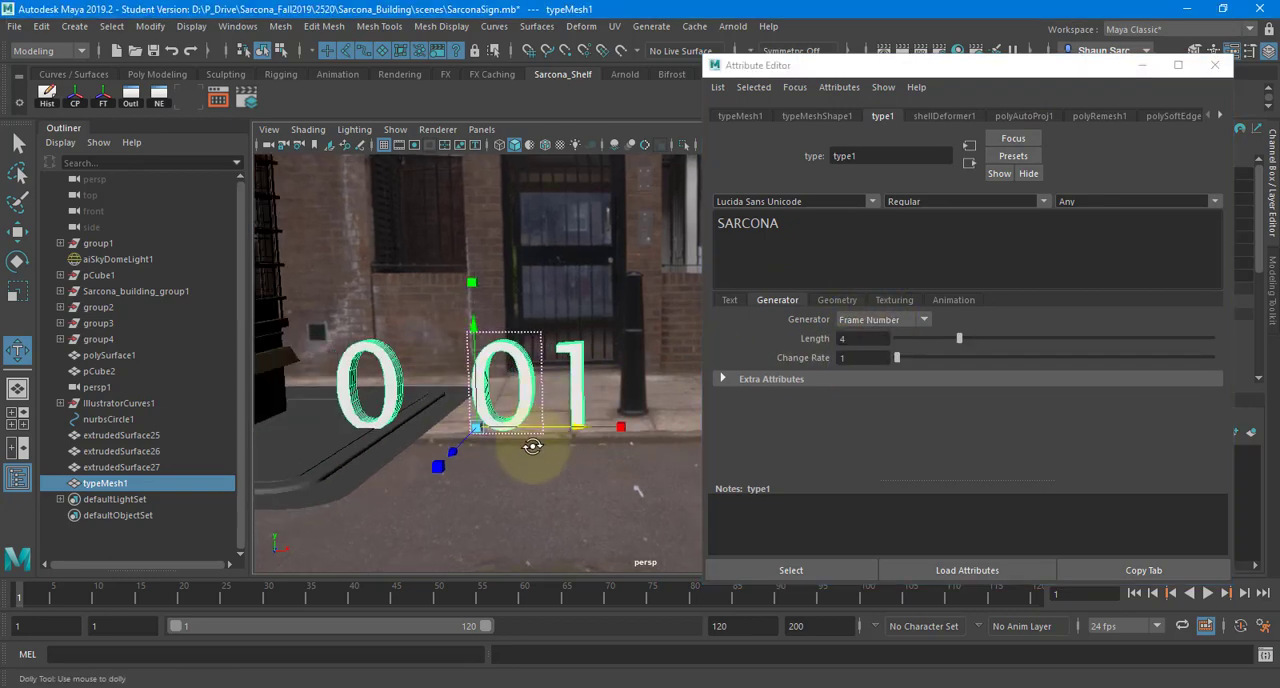
{"action": "left_click_drag", "start_coordinate": [531, 443], "coordinate": [607, 489], "text": "alt"}
{"action": "scroll", "coordinate": [622, 405], "scroll_direction": "down", "scroll_amount": 4}
{"action": "mouse_move", "coordinate": [639, 404]}
{"action": "left_mouse_down"}
{"action": "mouse_move", "coordinate": [603, 414]}
{"action": "mouse_move", "coordinate": [641, 410]}
{"action": "left_mouse_up"}
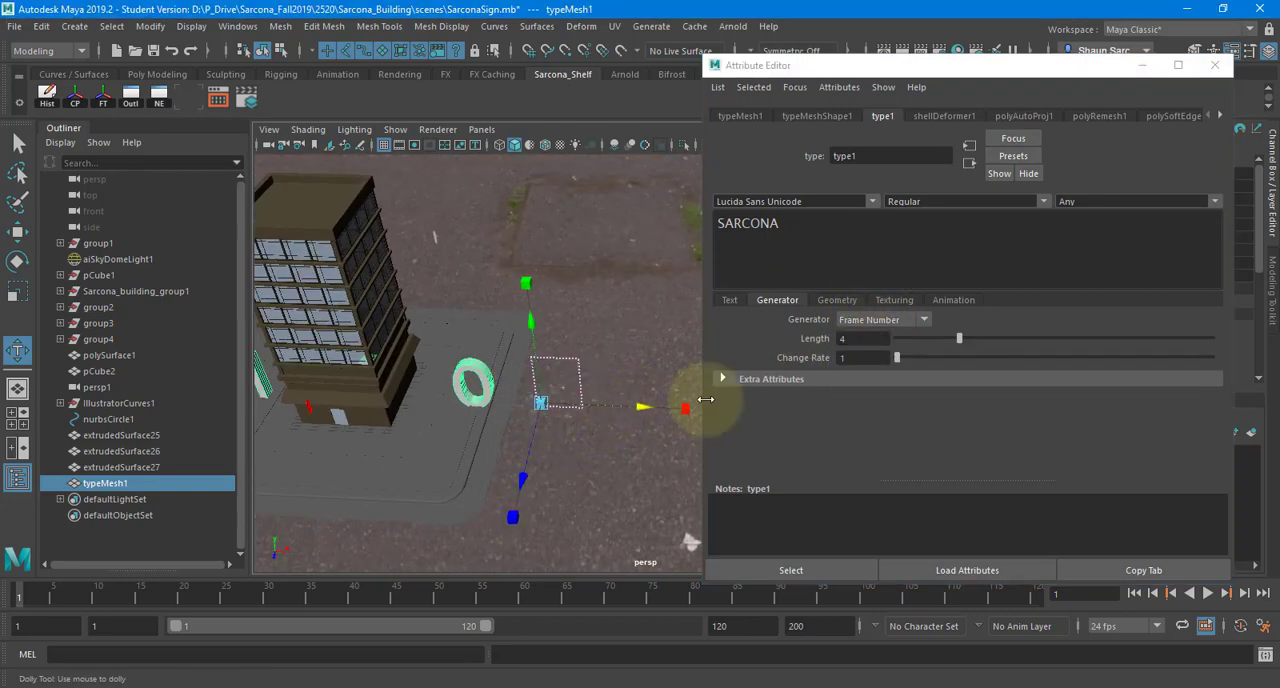
{"action": "key", "text": "ctrl+z"}
- Turn off the Type Manipulator and switch to the Move tool for the type mesh
{"action": "left_click", "coordinate": [730, 300]}
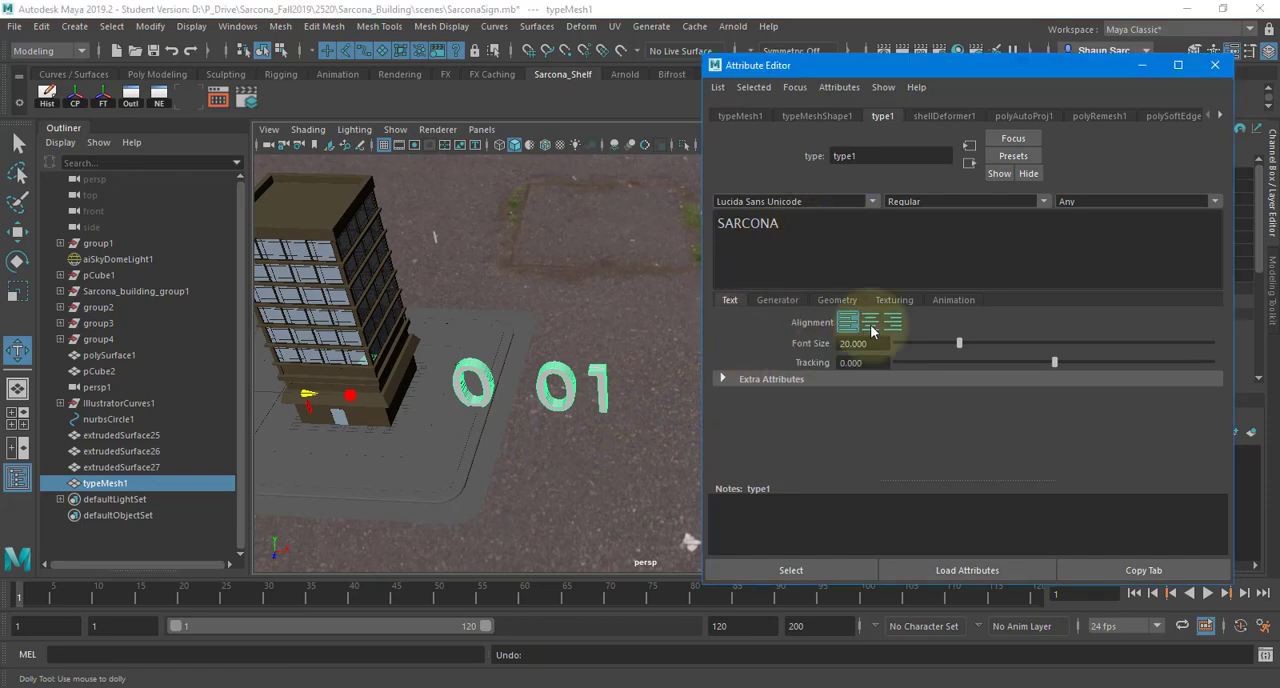
{"action": "left_click", "coordinate": [859, 382]}
{"action": "left_click", "coordinate": [851, 445]}
{"action": "left_click", "coordinate": [785, 296]}
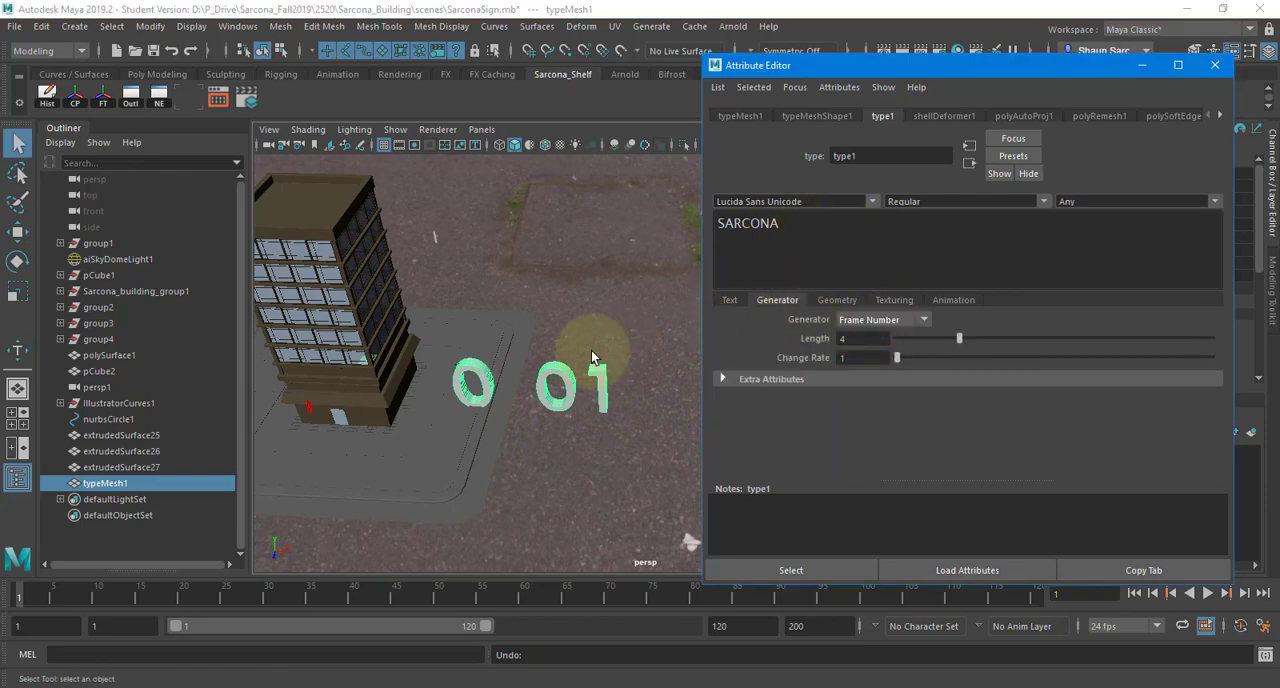
{"action": "left_click_drag", "start_coordinate": [419, 401], "coordinate": [445, 426], "text": "alt"}
{"action": "key", "text": "w"}
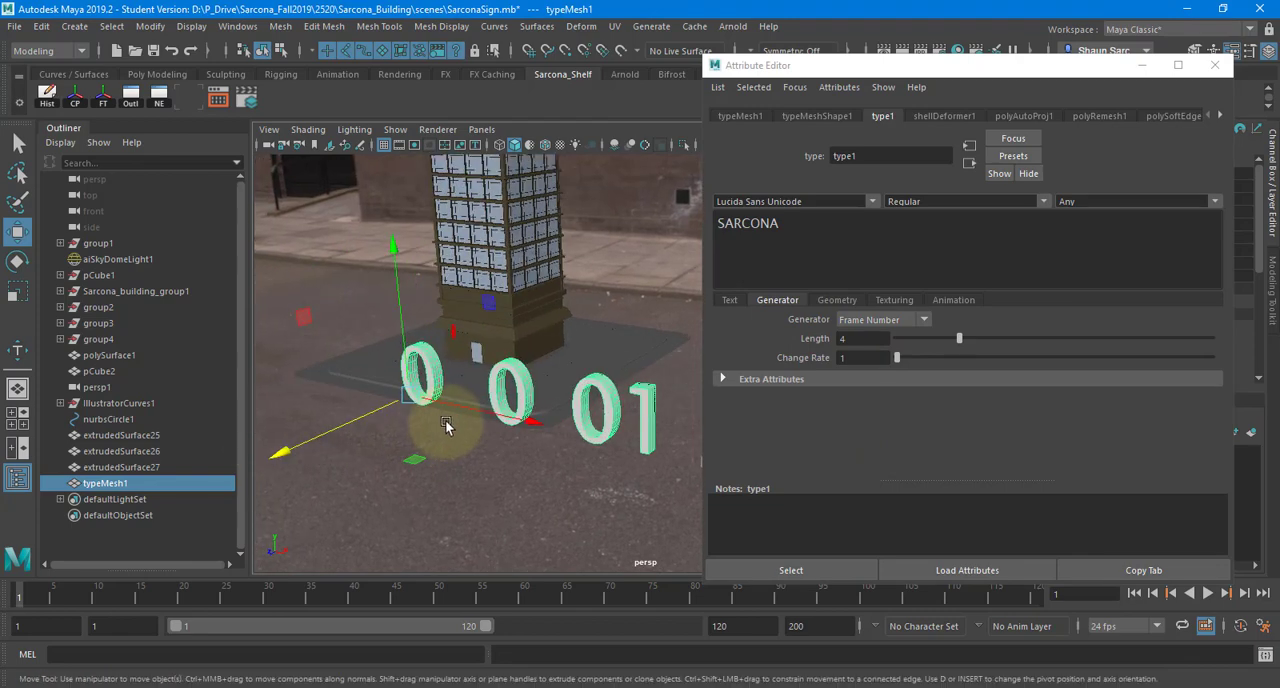
- Try the Scene Time and Animated Text generators on the SARCONA type
{"action": "left_click", "coordinate": [862, 320]}
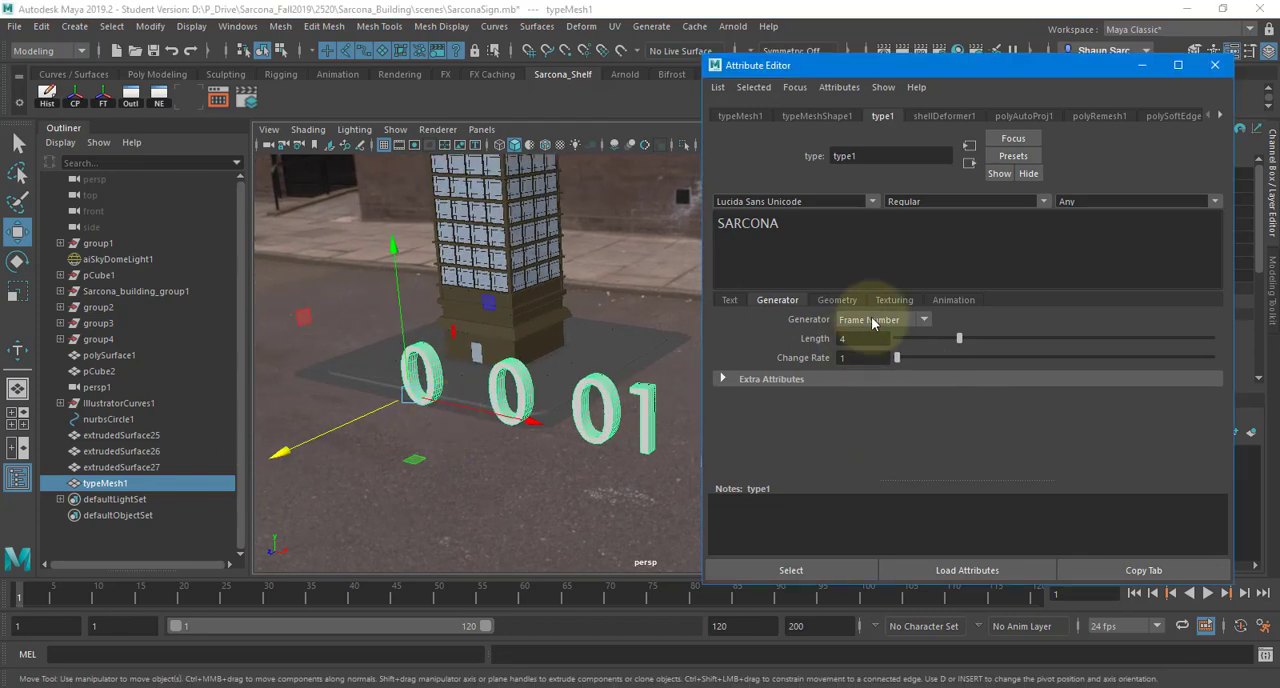
{"action": "left_click", "coordinate": [860, 369]}
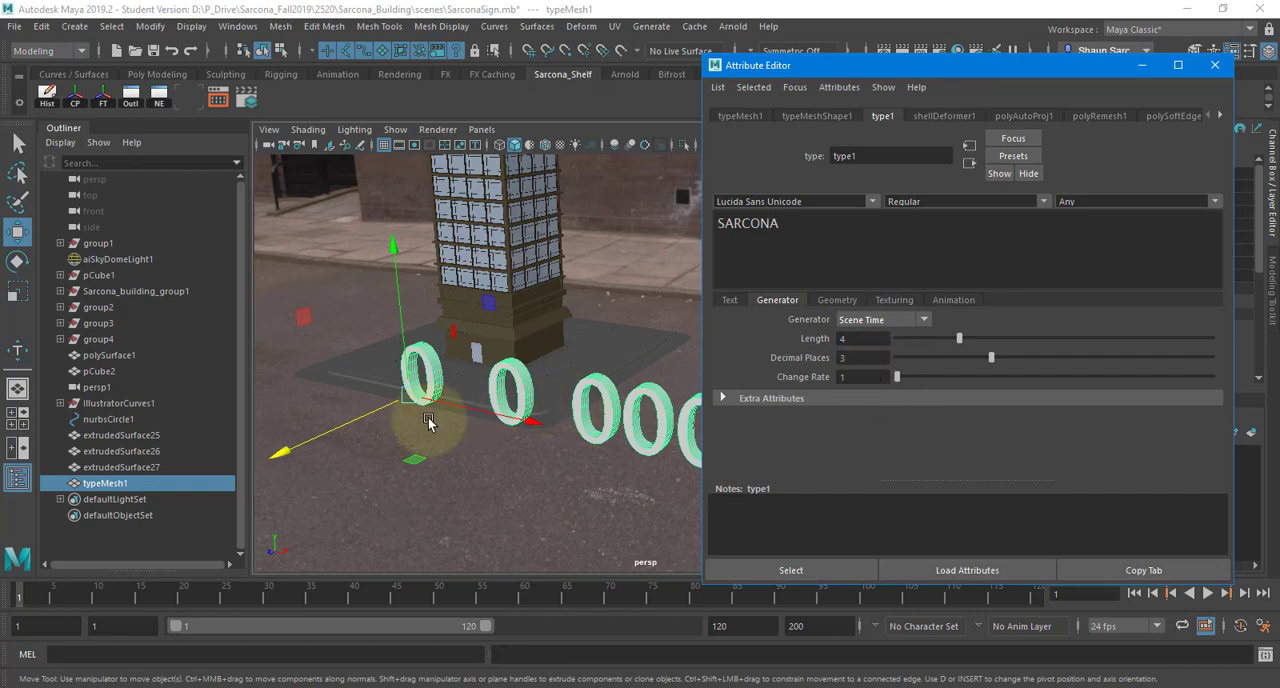
{"action": "middle_click_drag", "start_coordinate": [434, 423], "coordinate": [320, 410], "text": "alt"}
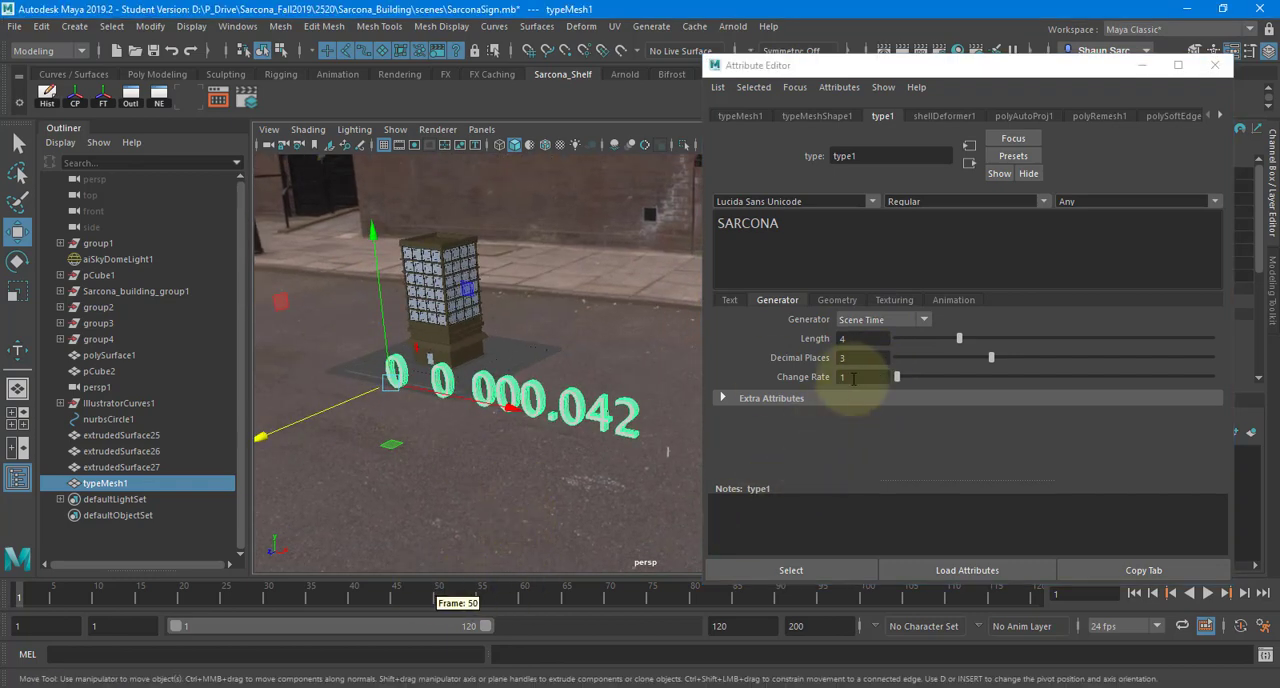
{"action": "left_click", "coordinate": [866, 320]}
{"action": "left_click", "coordinate": [857, 396]}
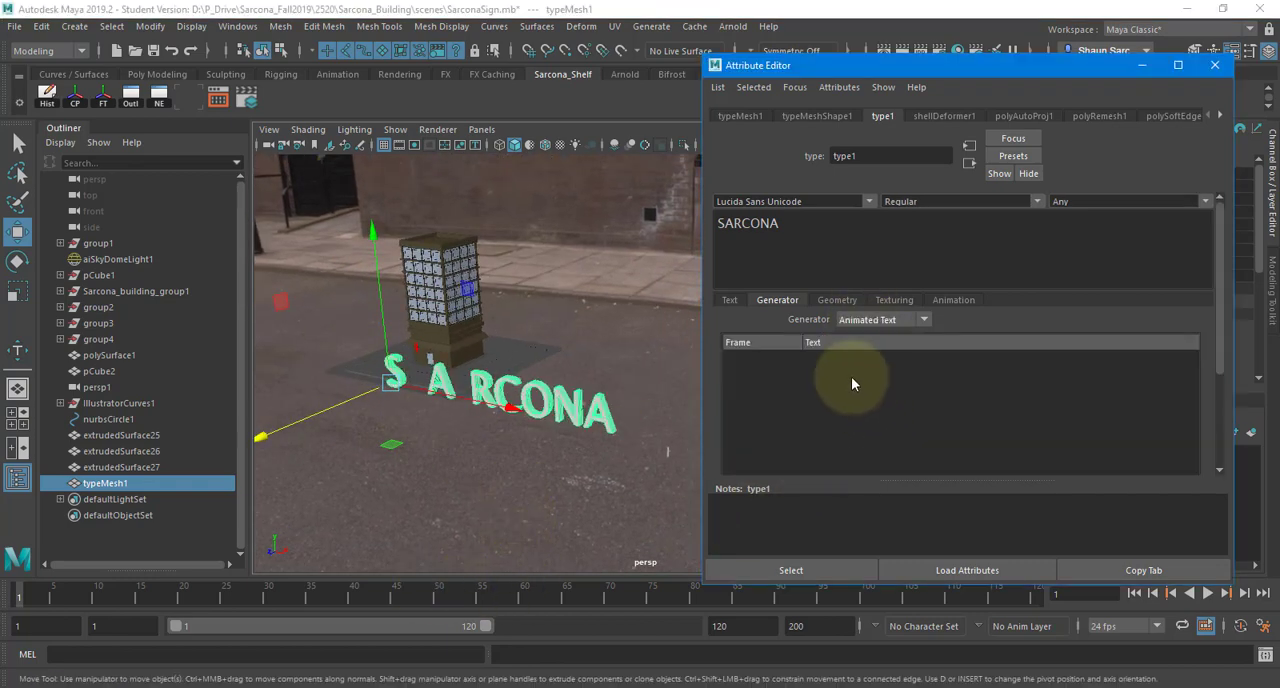
{"action": "left_click_drag", "start_coordinate": [541, 414], "coordinate": [632, 376], "text": "alt"}
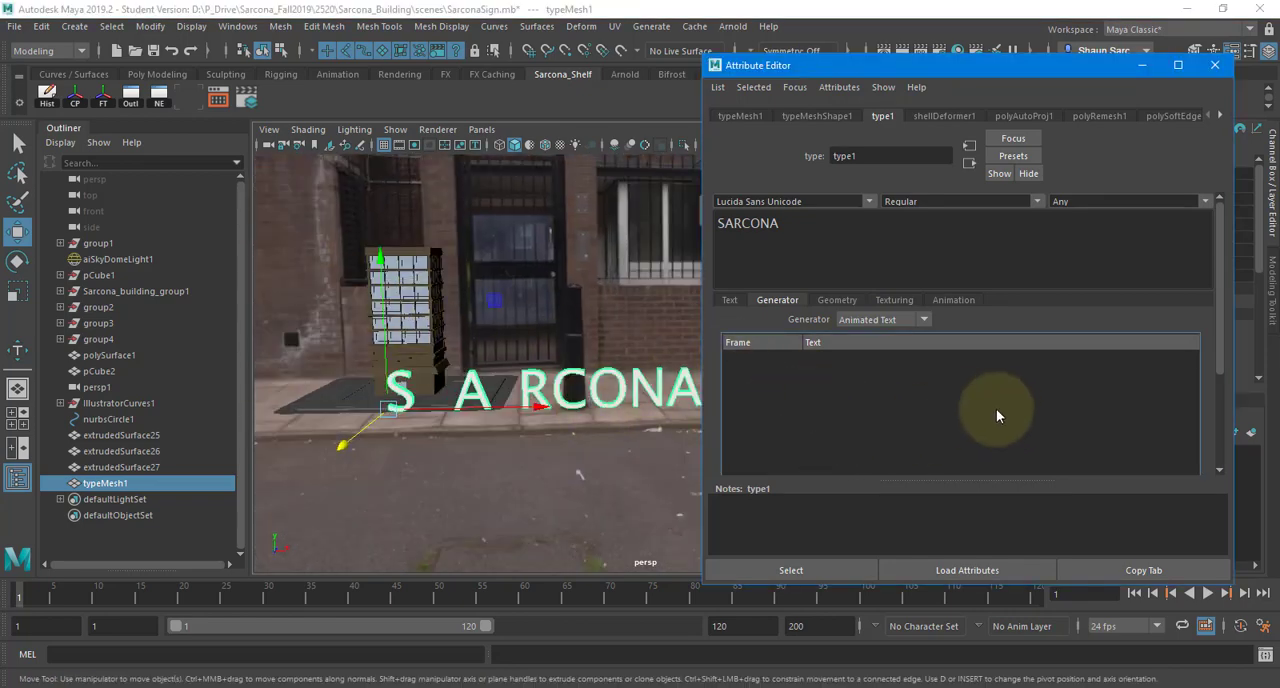
- Try the Python generator across the timeline and return the type's generator to Off
{"action": "left_click", "coordinate": [883, 322]}
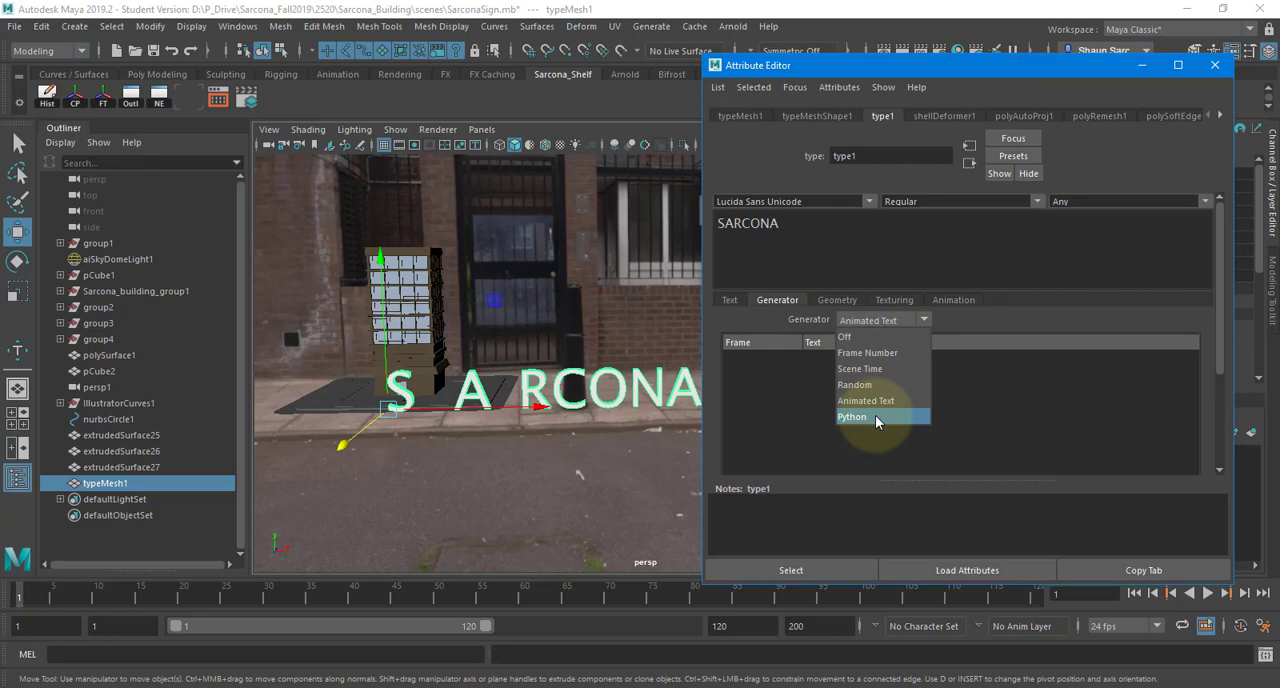
{"action": "left_click", "coordinate": [875, 415]}
{"action": "left_click_drag", "start_coordinate": [1003, 339], "coordinate": [822, 340]}
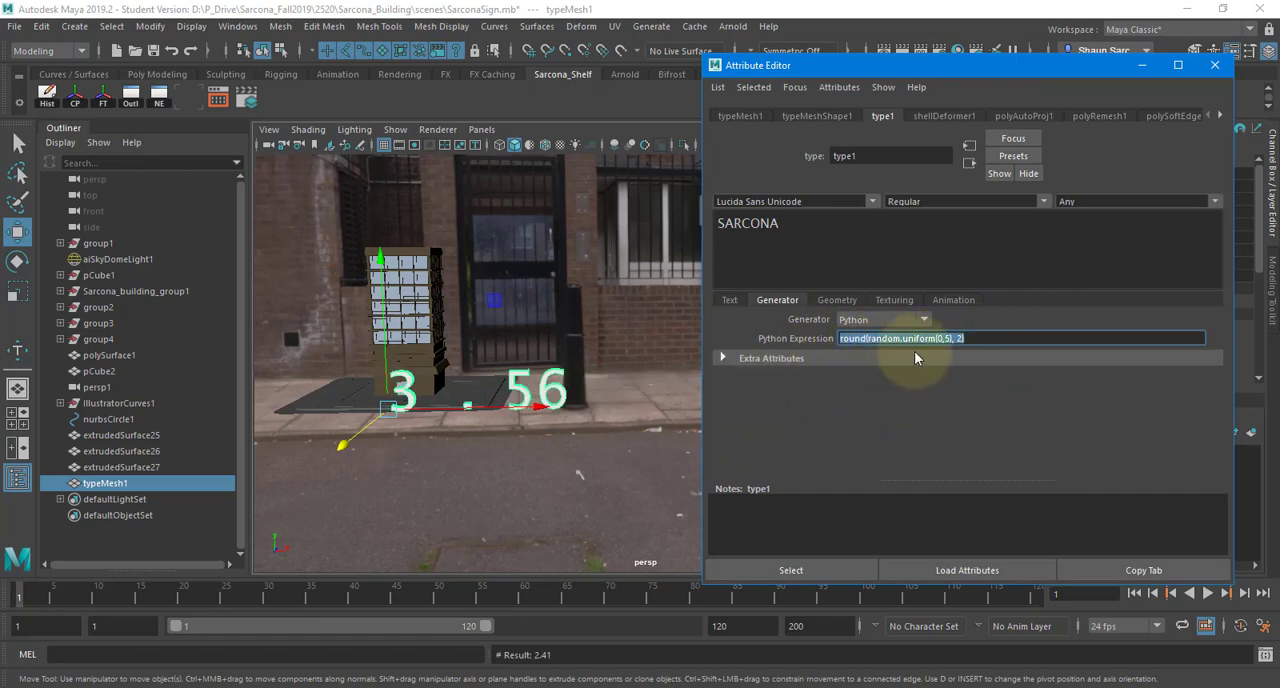
{"action": "left_click_drag", "start_coordinate": [35, 598], "coordinate": [5, 575]}
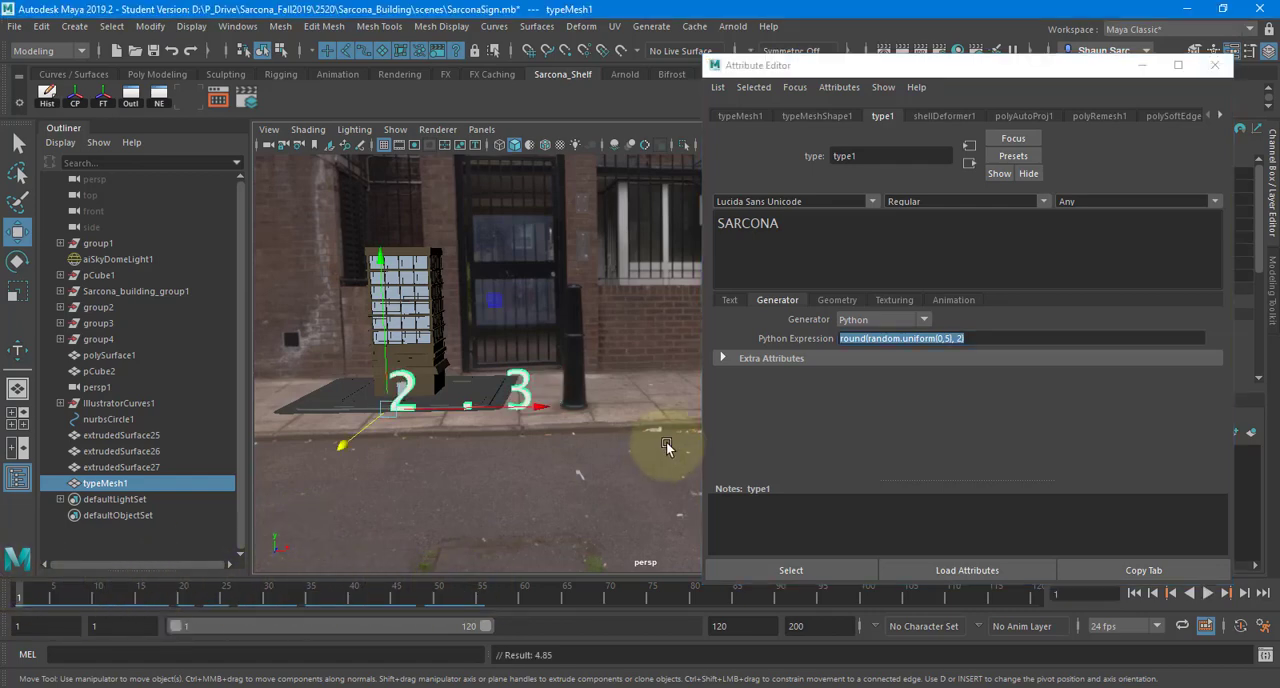
{"action": "left_click", "coordinate": [847, 320]}
{"action": "left_click", "coordinate": [863, 337]}
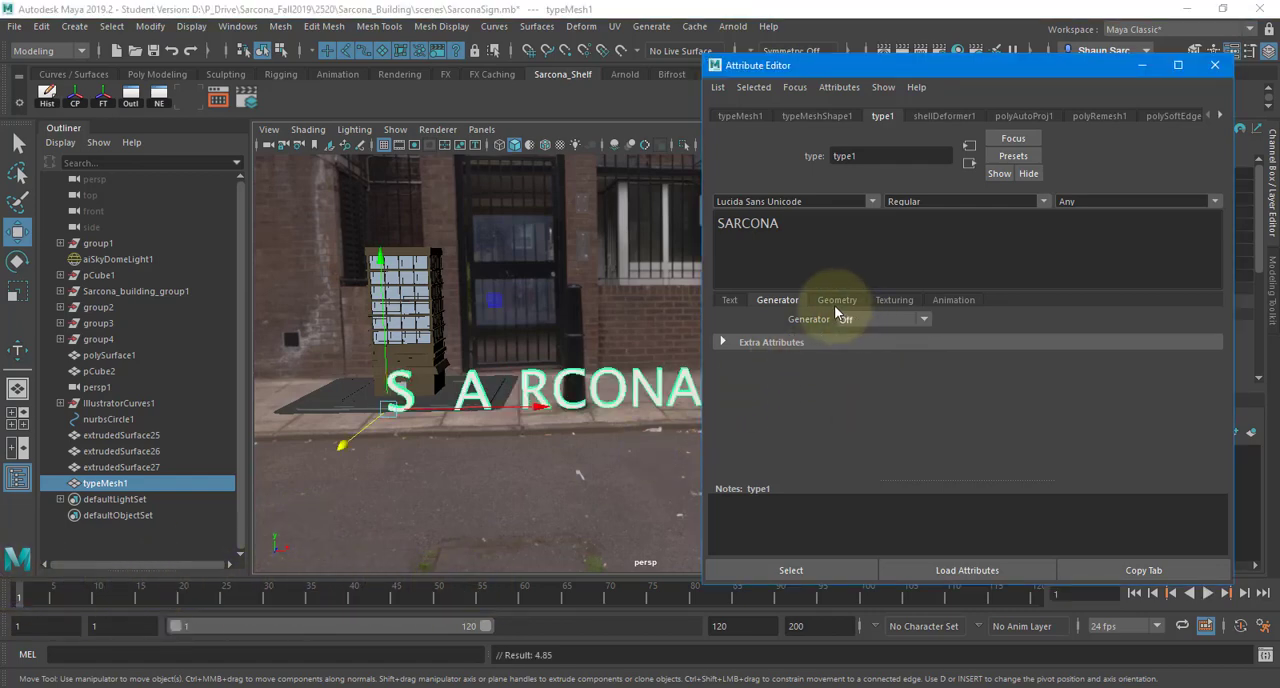
- Try a different curve resolution on the type's mesh and undo the change
{"action": "left_click", "coordinate": [830, 300]}
{"action": "left_click_drag", "start_coordinate": [520, 325], "coordinate": [440, 385], "text": "alt"}
{"action": "right_click_drag", "start_coordinate": [440, 385], "coordinate": [688, 367], "text": "alt"}
{"action": "middle_click_drag", "start_coordinate": [688, 367], "coordinate": [732, 272], "text": "alt"}
{"action": "right_click_drag", "start_coordinate": [551, 345], "coordinate": [961, 343], "text": "alt"}
{"action": "left_click_drag", "start_coordinate": [987, 336], "coordinate": [943, 336]}
{"action": "key", "text": "ctrl+z"}
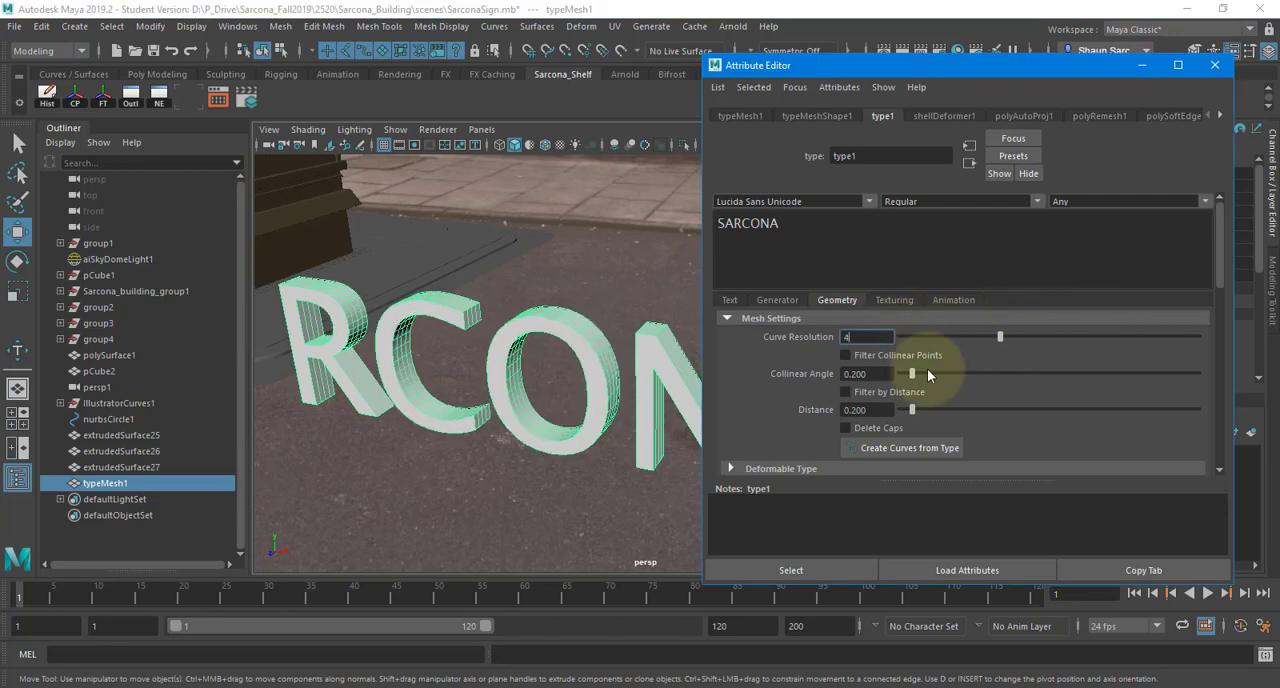
- Try the curved extrusion profile presets on the SARCONA type
{"action": "scroll", "coordinate": [810, 398], "scroll_direction": "down", "scroll_amount": 3}
{"action": "scroll", "coordinate": [775, 349], "scroll_direction": "down", "scroll_amount": 3}
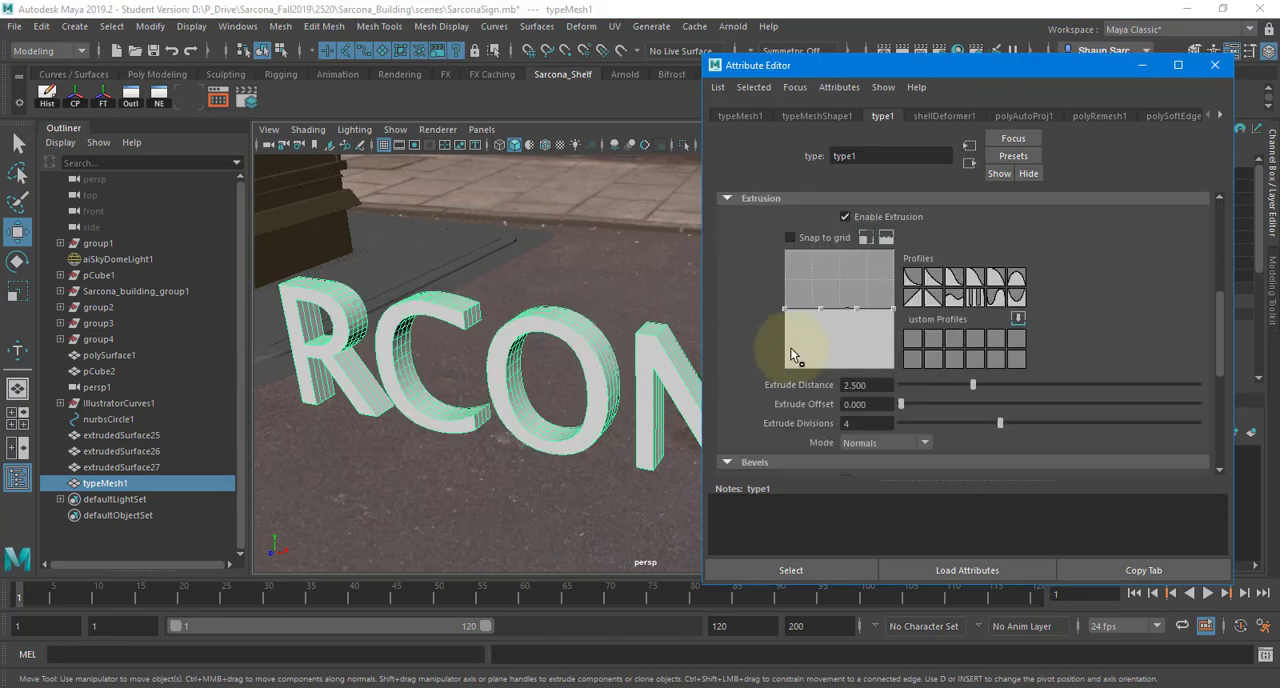
{"action": "left_click", "coordinate": [954, 277]}
{"action": "left_click", "coordinate": [995, 277]}
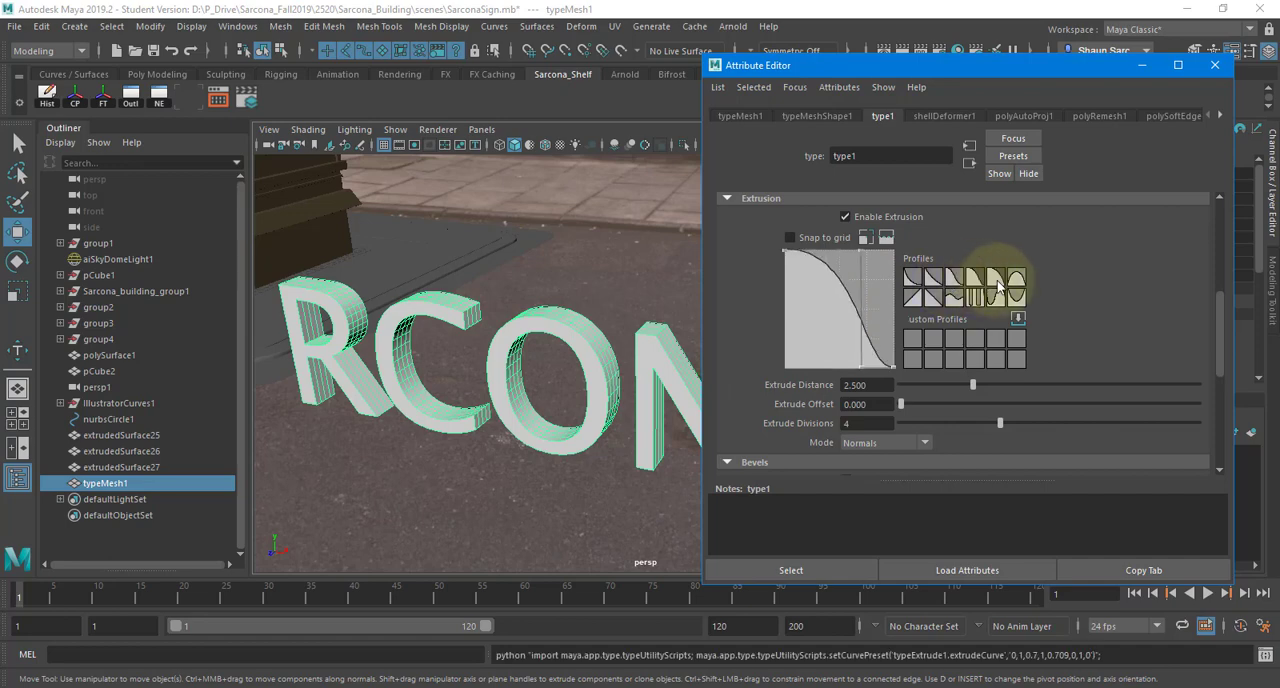
{"action": "scroll", "coordinate": [739, 300], "scroll_direction": "up", "scroll_amount": 4}
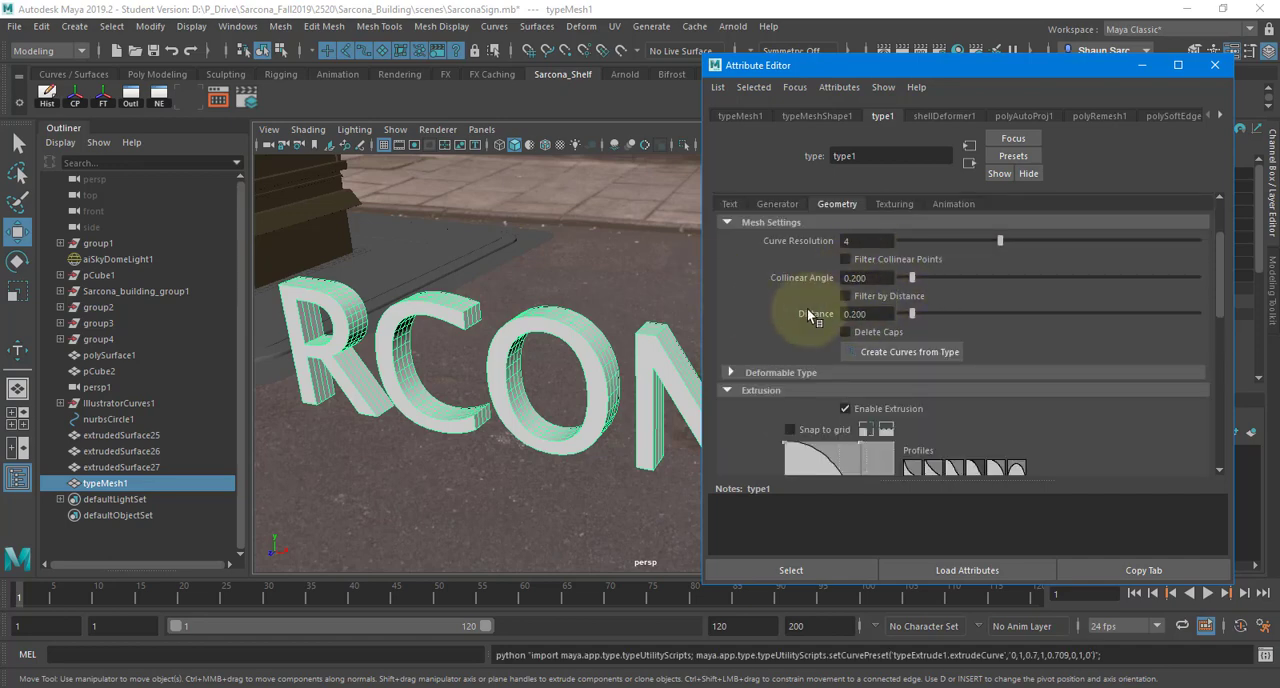
{"action": "scroll", "coordinate": [807, 310], "scroll_direction": "up", "scroll_amount": 2}
{"action": "scroll", "coordinate": [795, 317], "scroll_direction": "down", "scroll_amount": 3}
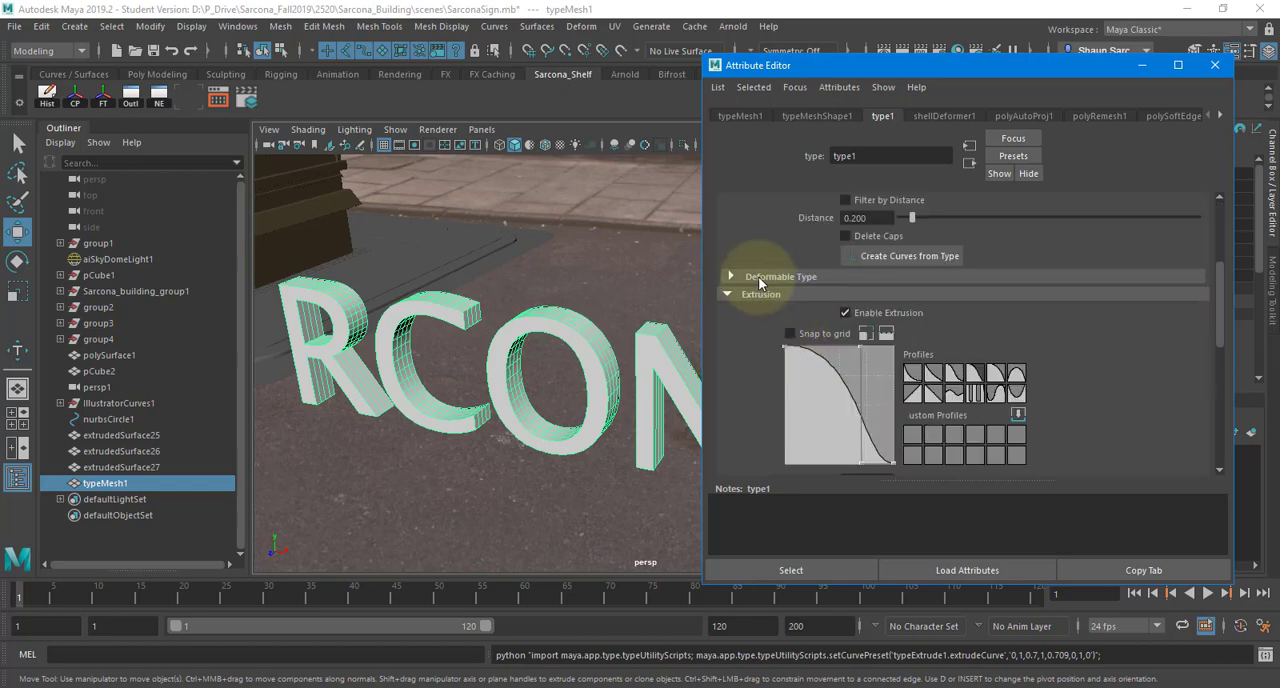
{"action": "scroll", "coordinate": [766, 340], "scroll_direction": "down", "scroll_amount": 2}
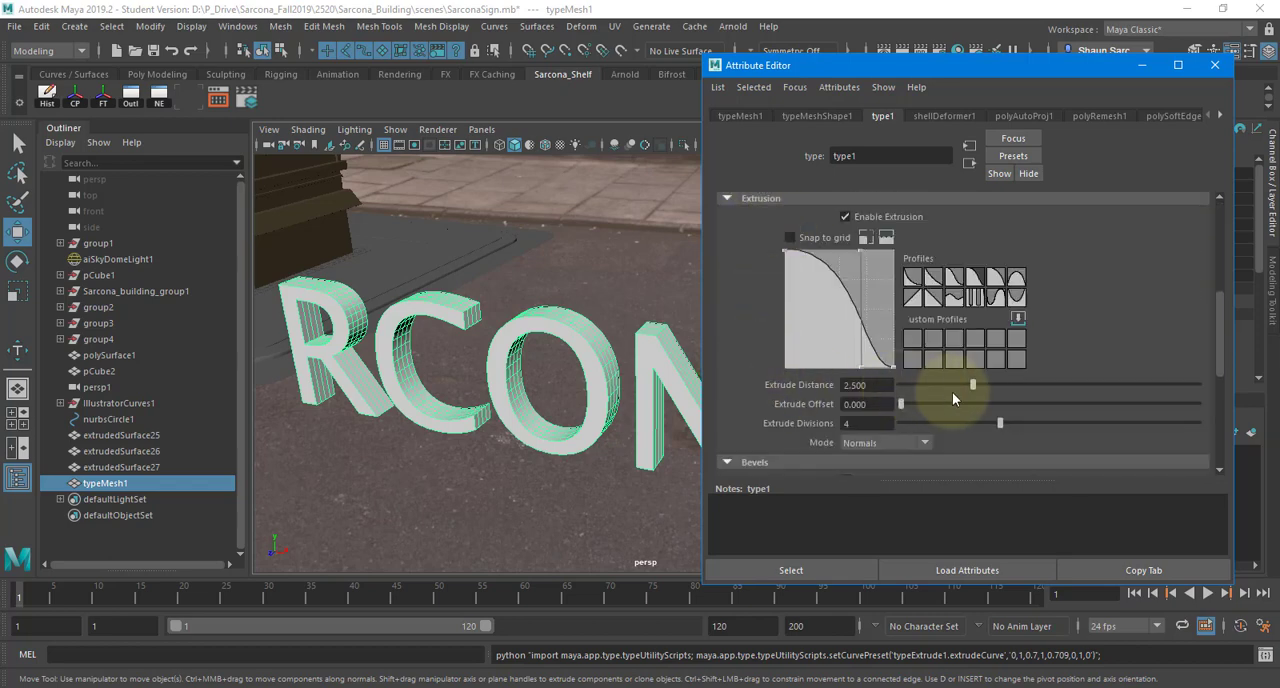
- Set the type's extrude offset to about 0.254 and apply the concave downward-sloping extrusion profile preset
{"action": "left_click_drag", "start_coordinate": [901, 405], "coordinate": [975, 404]}
{"action": "left_click", "coordinate": [944, 290]}
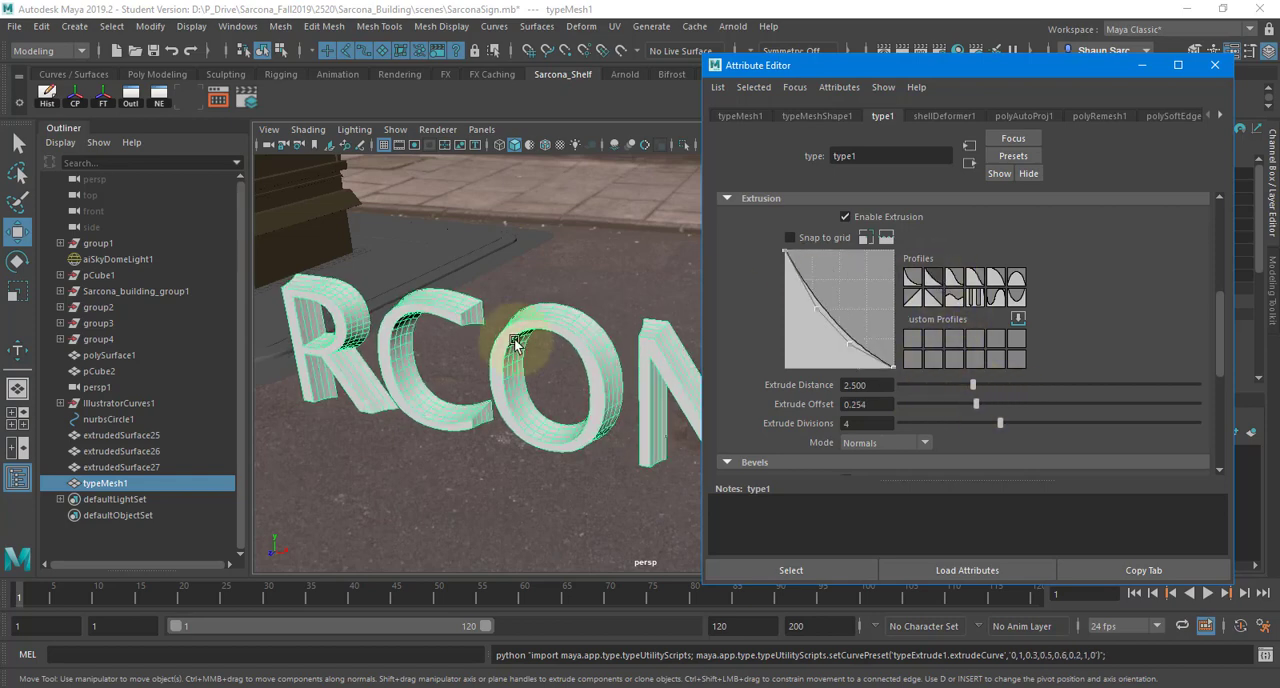
{"action": "mouse_move", "coordinate": [514, 343]}
{"action": "left_mouse_down", "text": "alt"}
{"action": "mouse_move", "coordinate": [479, 334]}
{"action": "mouse_move", "coordinate": [509, 343]}
{"action": "left_mouse_up", "text": "alt"}
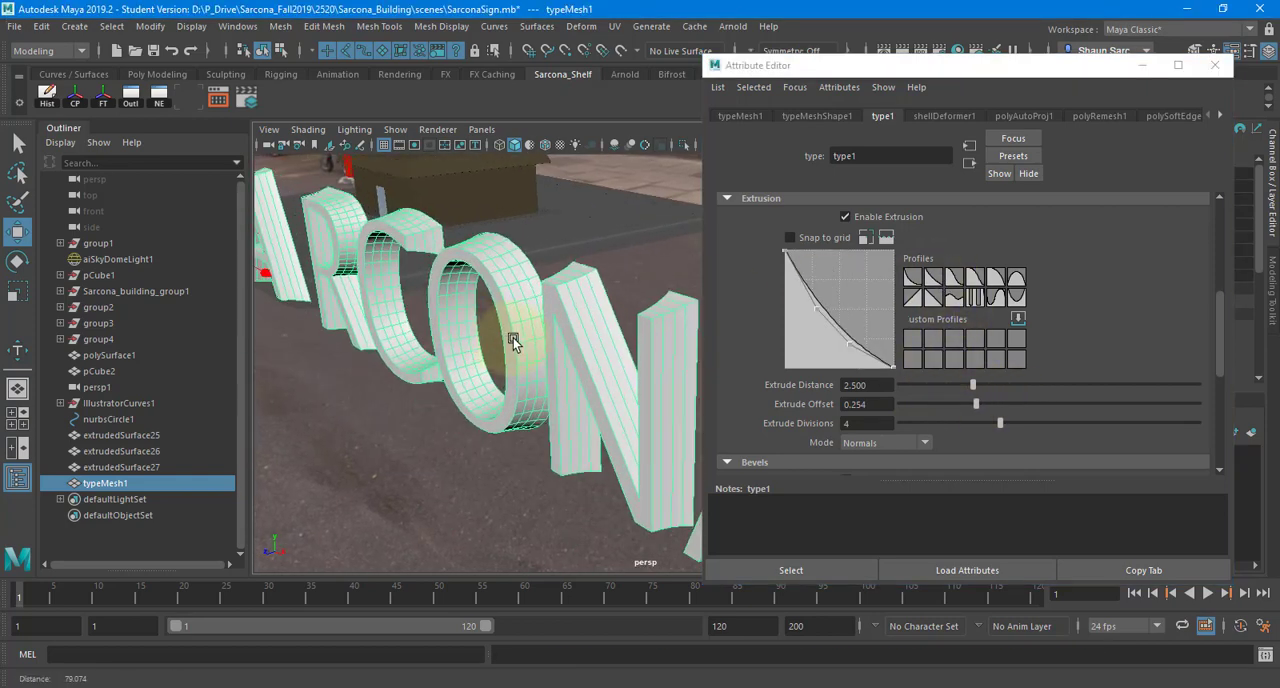
- Enable the bevel on the SARCONA letters, using the Outer Bevel style
{"action": "scroll", "coordinate": [786, 382], "scroll_direction": "down", "scroll_amount": 2}
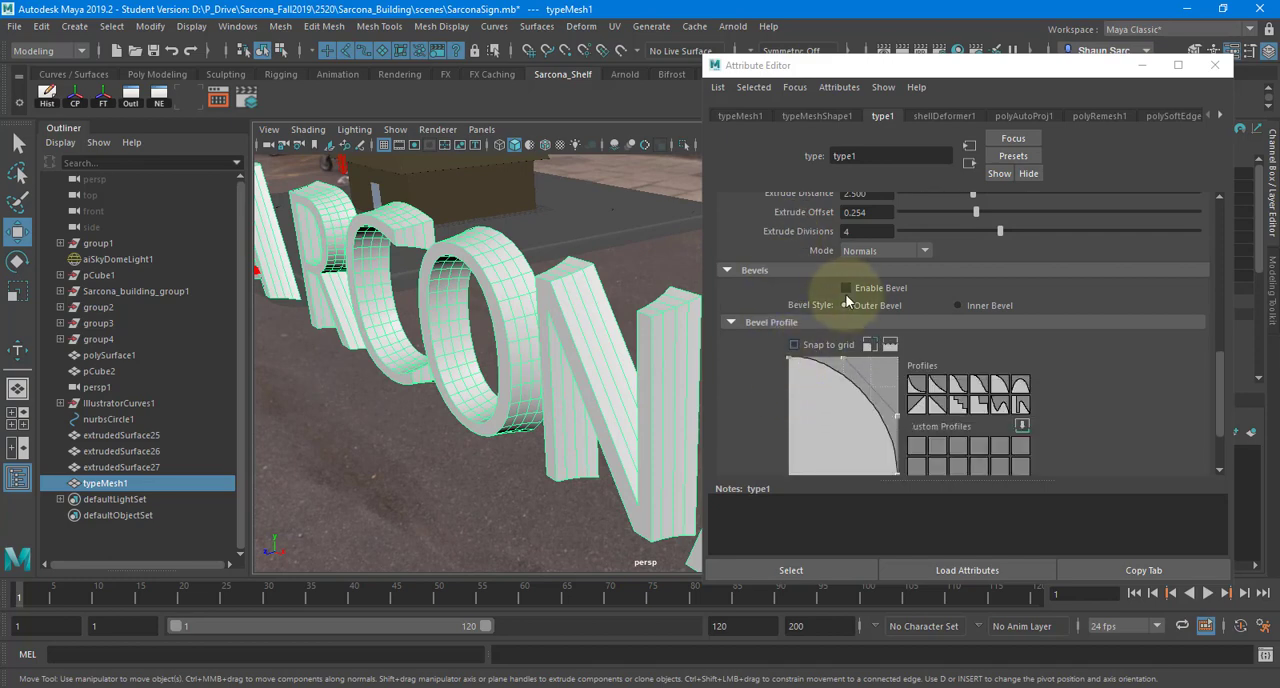
{"action": "left_click", "coordinate": [846, 288]}
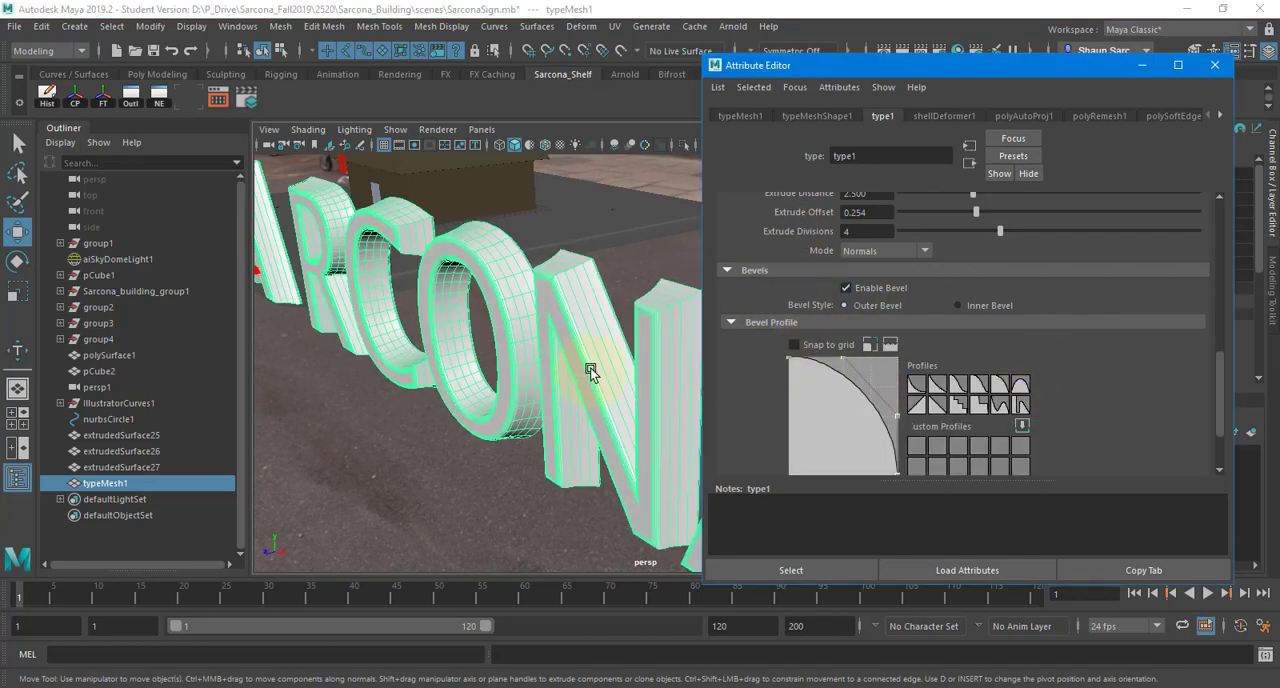
{"action": "left_click_drag", "start_coordinate": [586, 363], "coordinate": [494, 413], "text": "alt"}
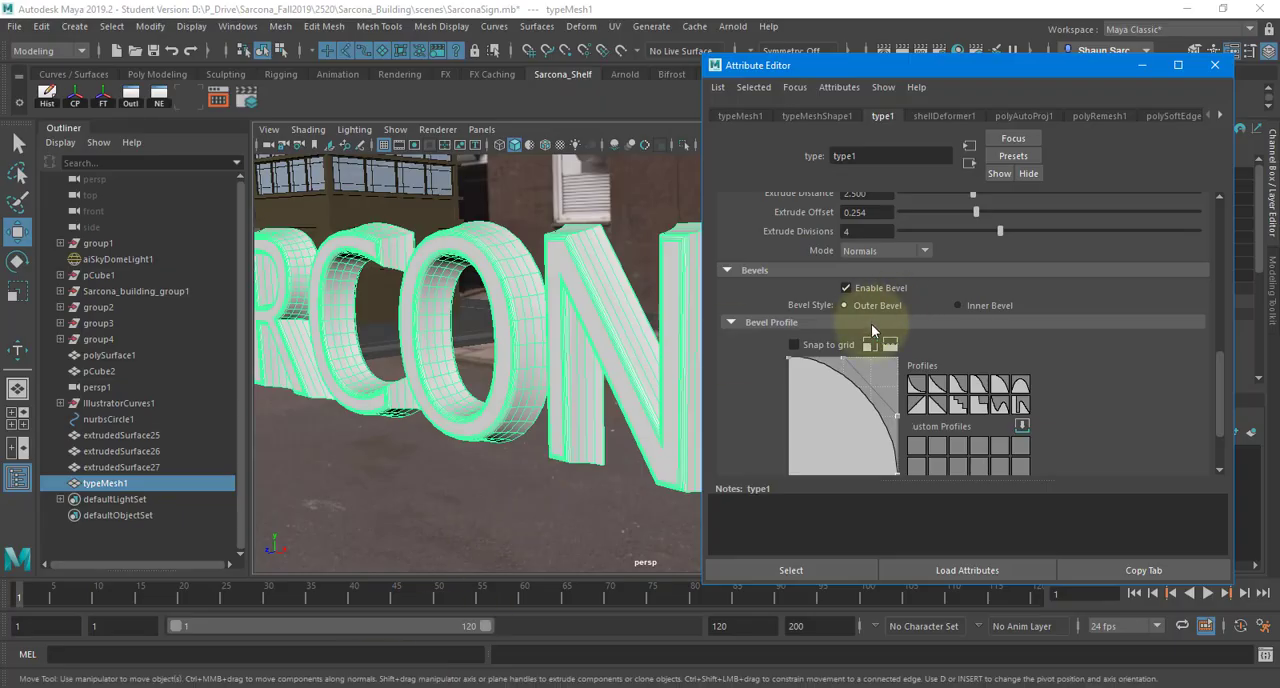
{"action": "scroll", "coordinate": [945, 343], "scroll_direction": "up", "scroll_amount": 5}
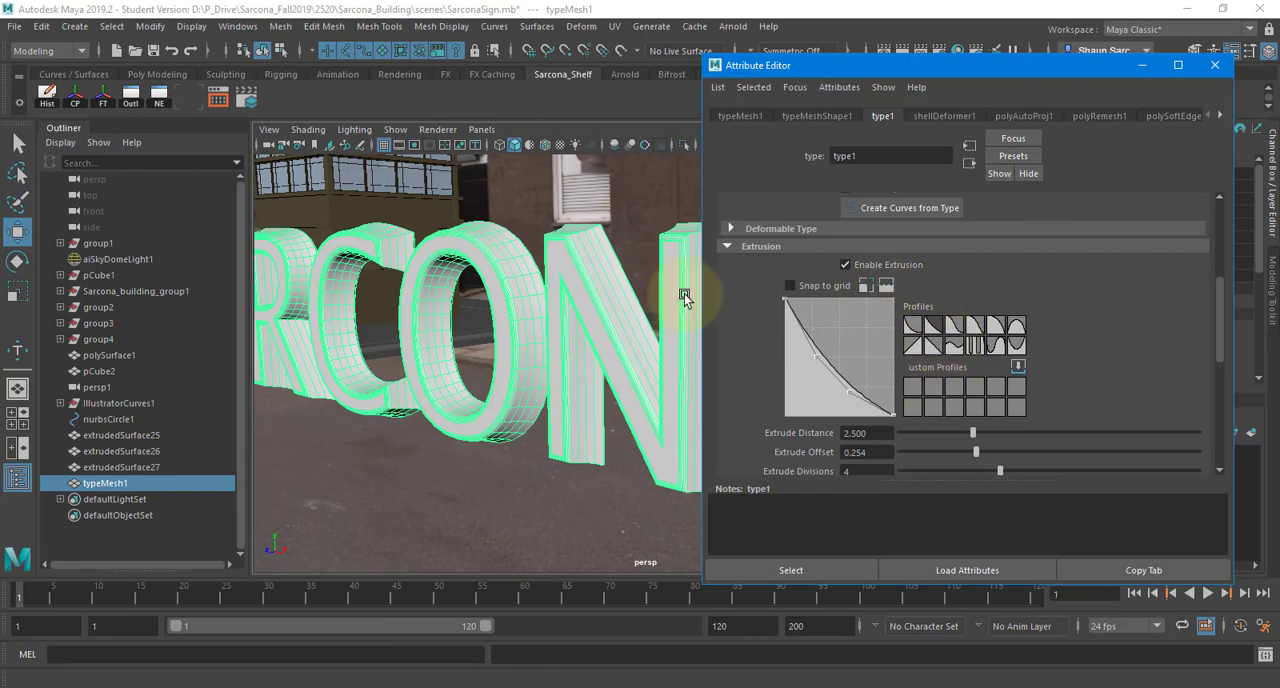
- Turn on Deformable Type for the SARCONA letters to subdivide their faces, and inspect the denser mesh
{"action": "left_click", "coordinate": [790, 229]}
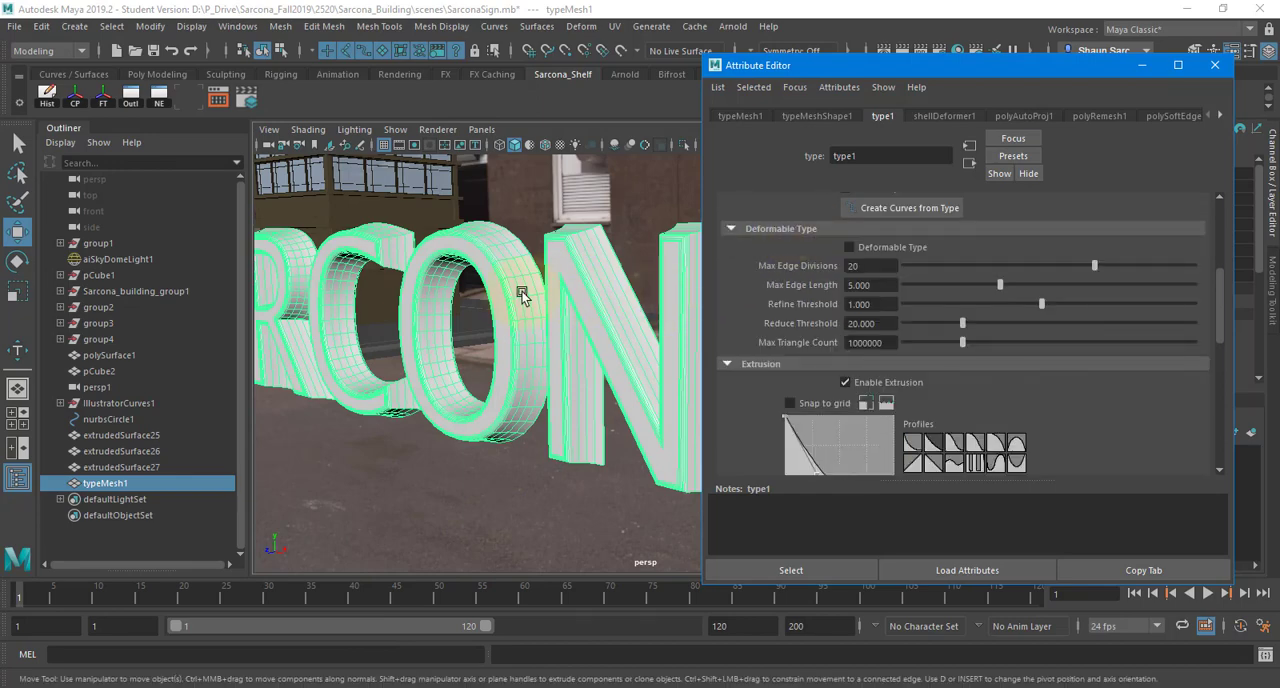
{"action": "left_click_drag", "start_coordinate": [523, 294], "coordinate": [487, 264], "text": "alt"}
{"action": "scroll", "coordinate": [564, 304], "scroll_direction": "up", "scroll_amount": 3}
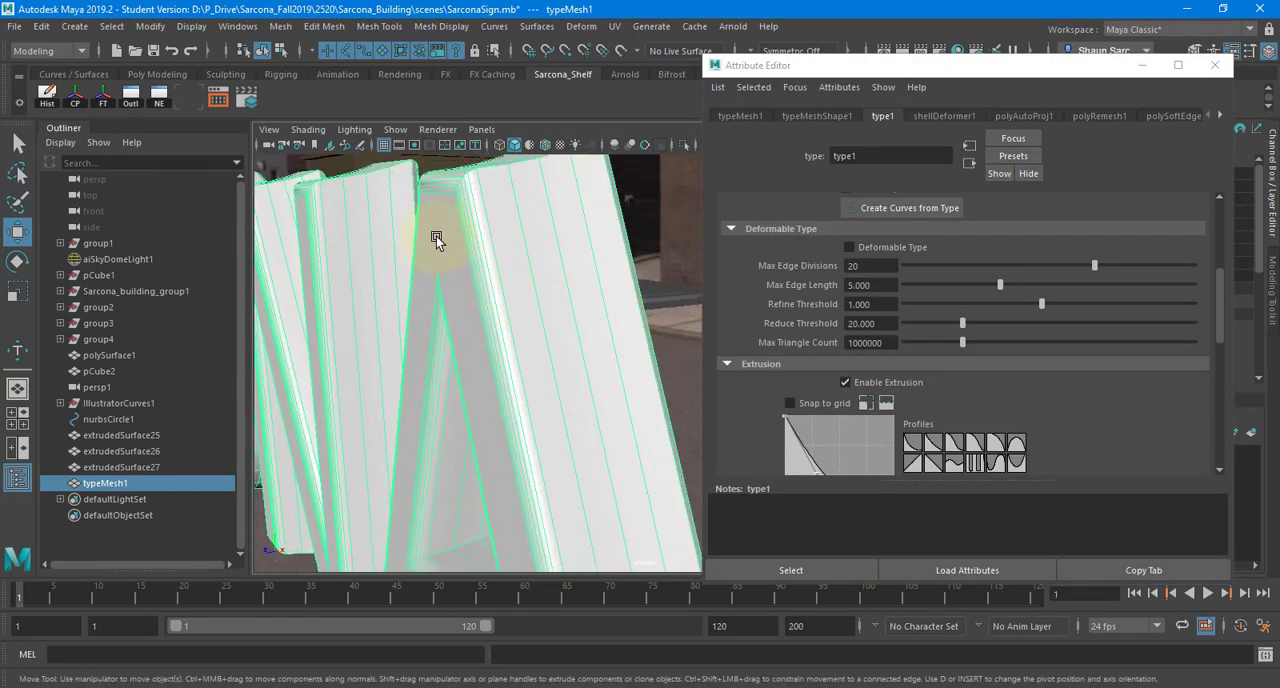
{"action": "left_click", "coordinate": [874, 247]}
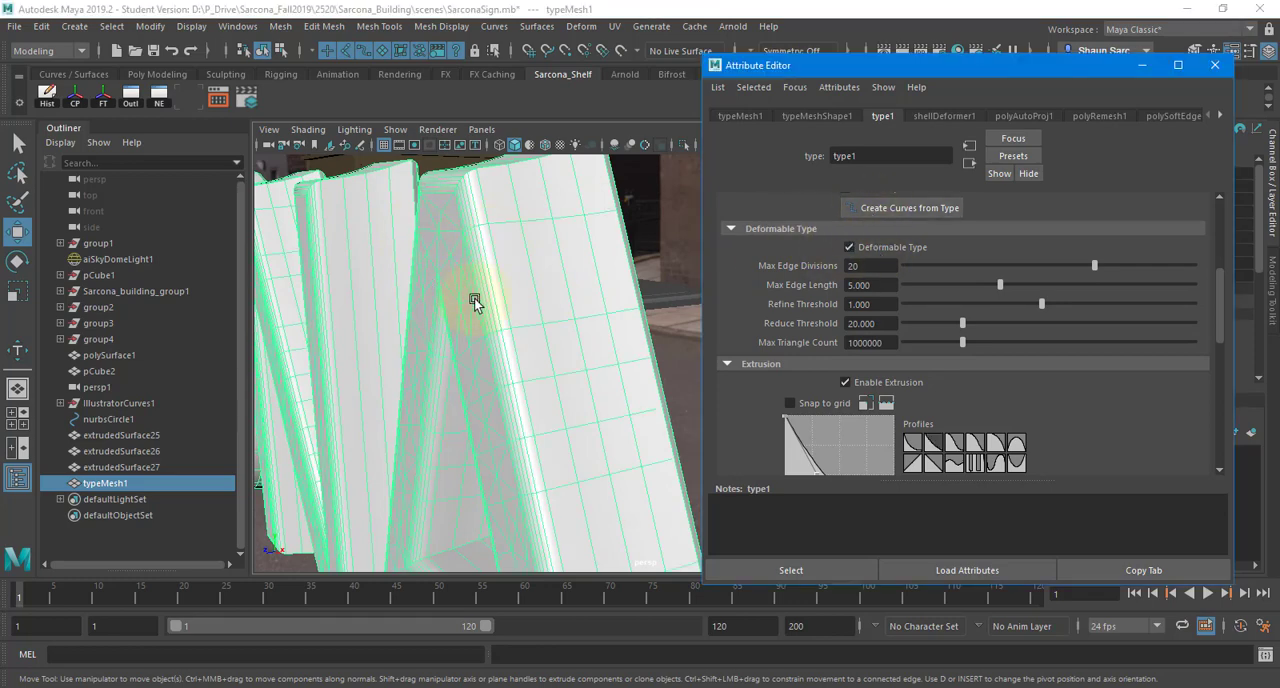
{"action": "right_click_drag", "start_coordinate": [577, 475], "coordinate": [557, 466], "text": "alt"}
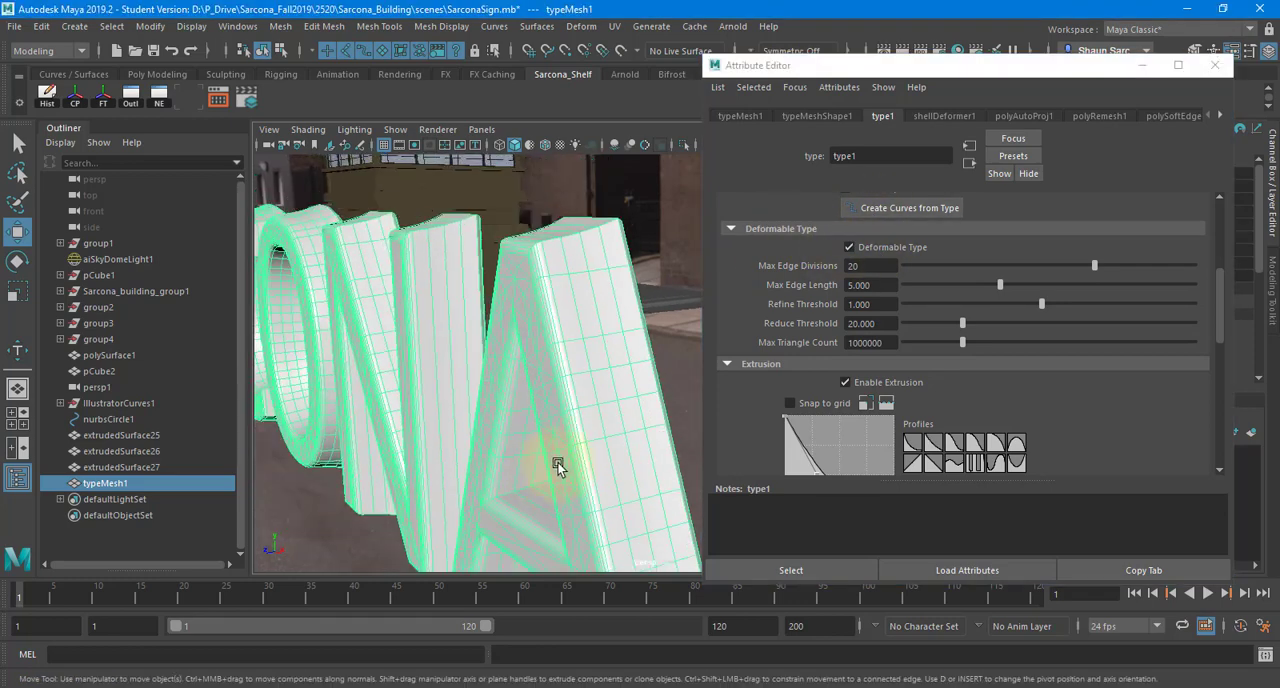
{"action": "middle_click_drag", "start_coordinate": [557, 466], "coordinate": [606, 454], "text": "alt"}
{"action": "right_click_drag", "start_coordinate": [606, 454], "coordinate": [485, 433], "text": "alt"}
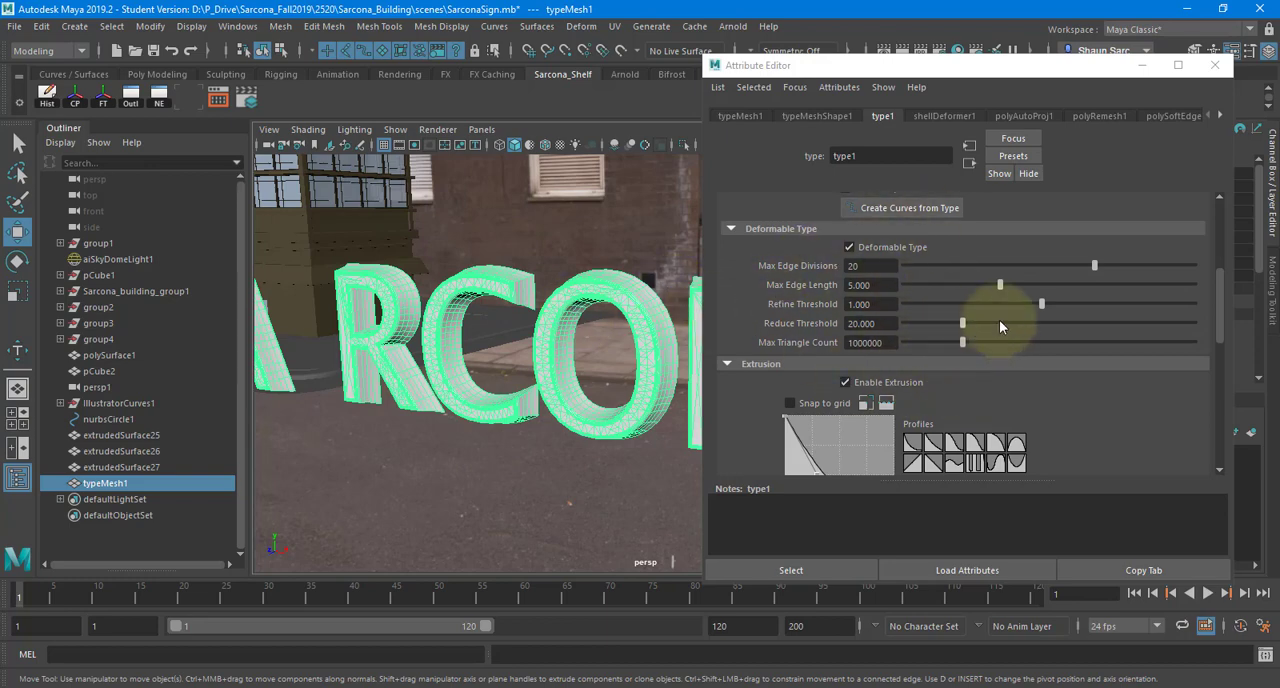
- Close the type's attribute settings, delete its construction history and remove the type mesh from the scene
{"action": "scroll", "coordinate": [1025, 346], "scroll_direction": "down", "scroll_amount": 10}
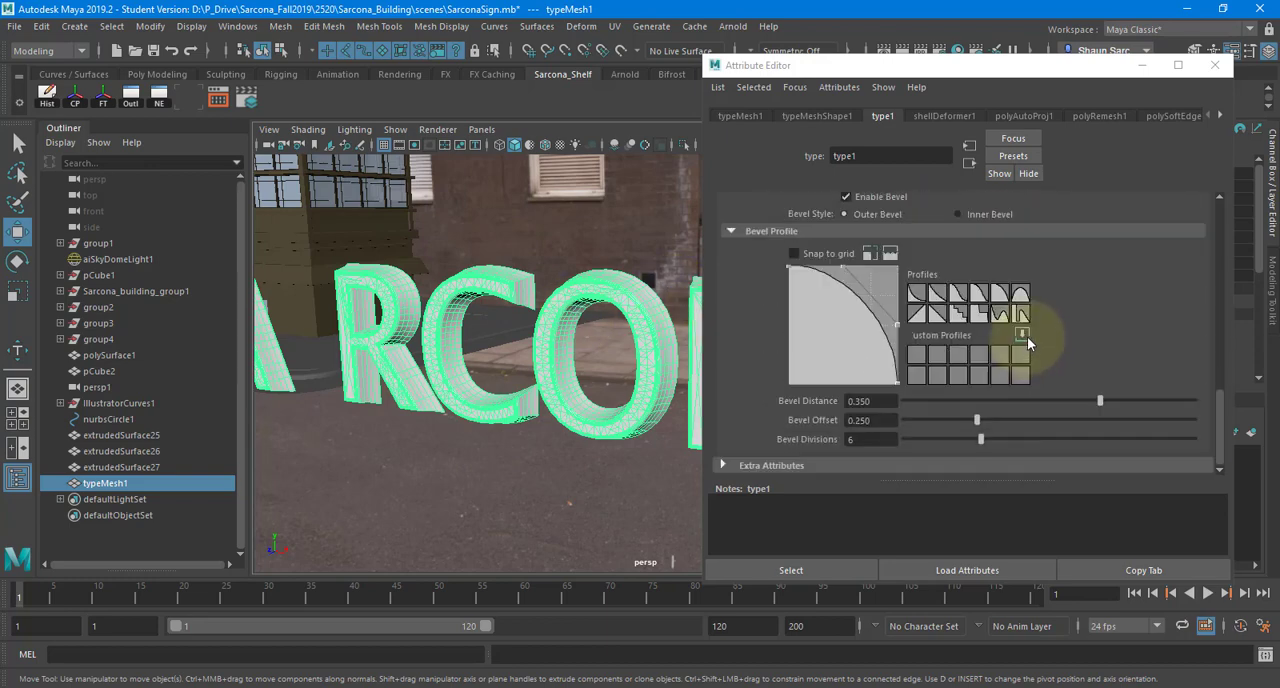
{"action": "left_click", "coordinate": [1214, 65]}
{"action": "scroll", "coordinate": [666, 307], "scroll_direction": "up", "scroll_amount": 3}
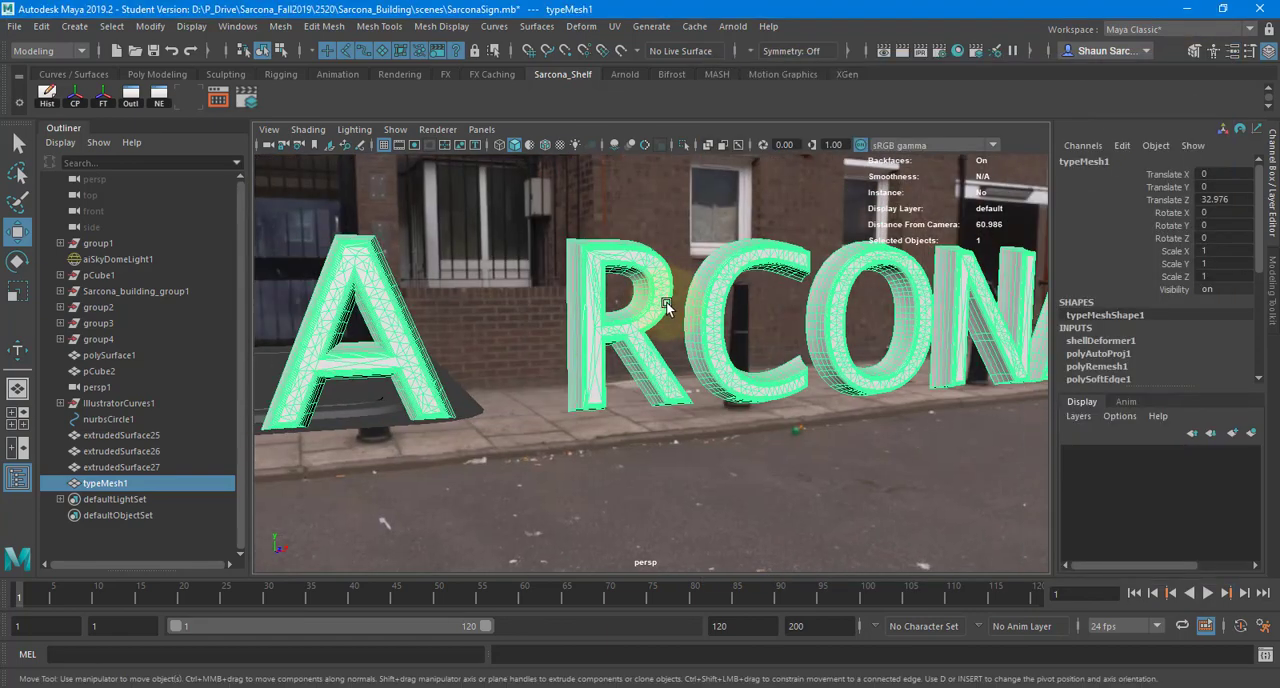
{"action": "scroll", "coordinate": [703, 342], "scroll_direction": "down", "scroll_amount": 4}
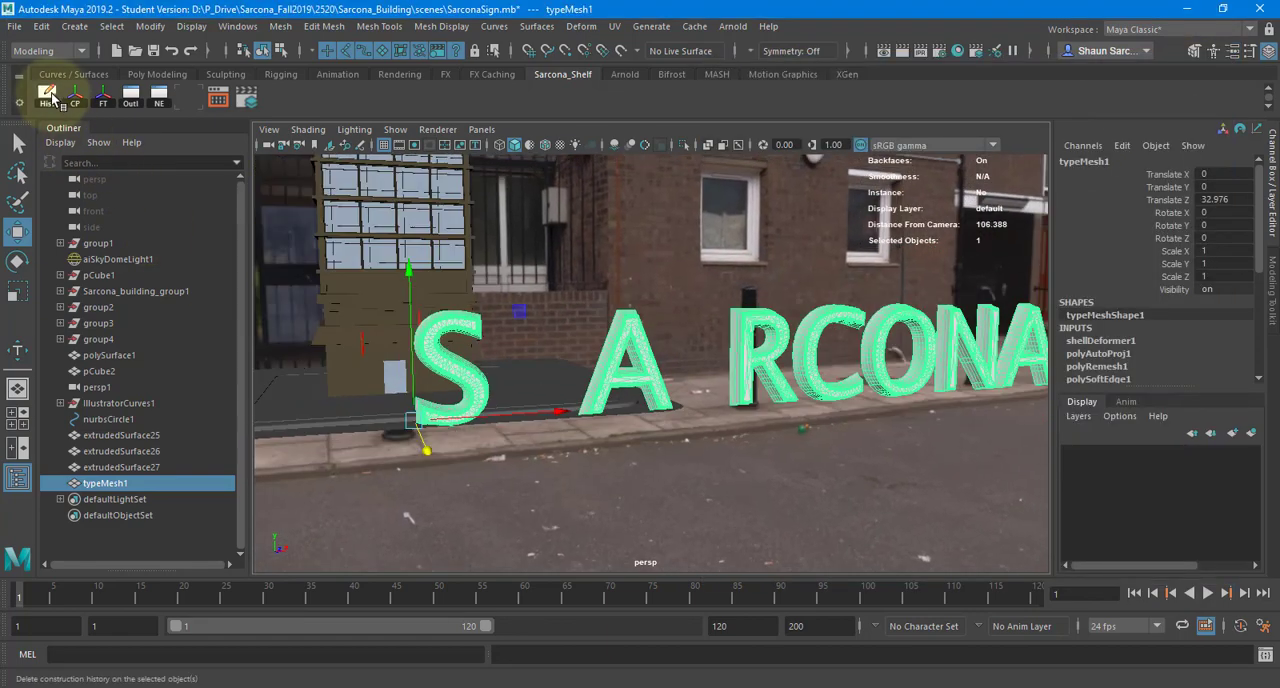
{"action": "left_click", "coordinate": [48, 95]}
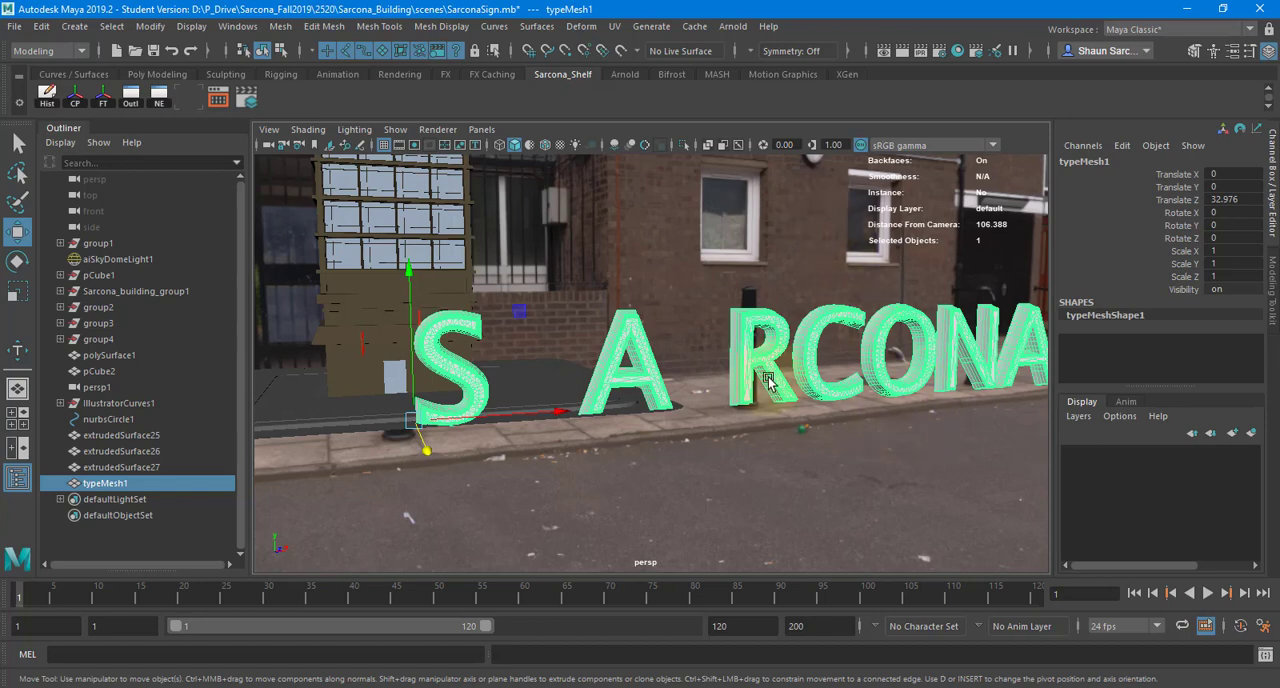
{"action": "key", "text": "Delete"}
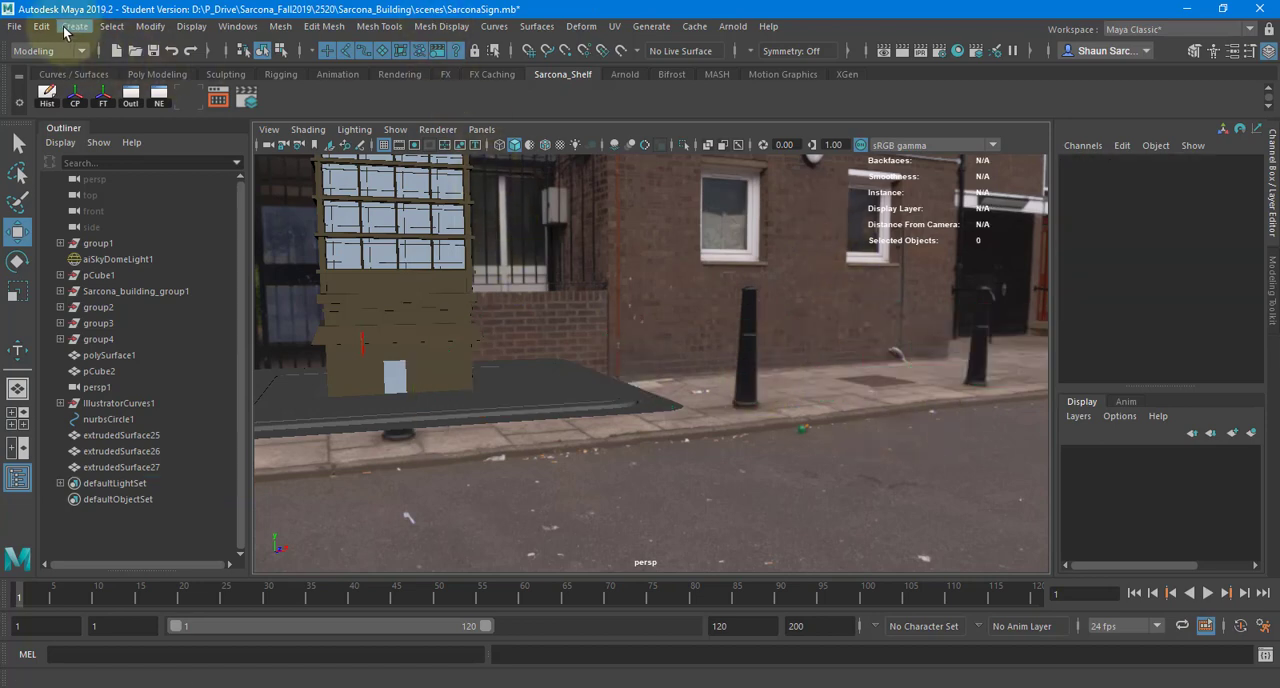
- Add a polygon cube to the sign scene, and start a new empty scene
{"action": "left_click", "coordinate": [111, 26]}
{"action": "mouse_move", "coordinate": [74, 26]}
{"action": "mouse_move", "coordinate": [157, 83]}
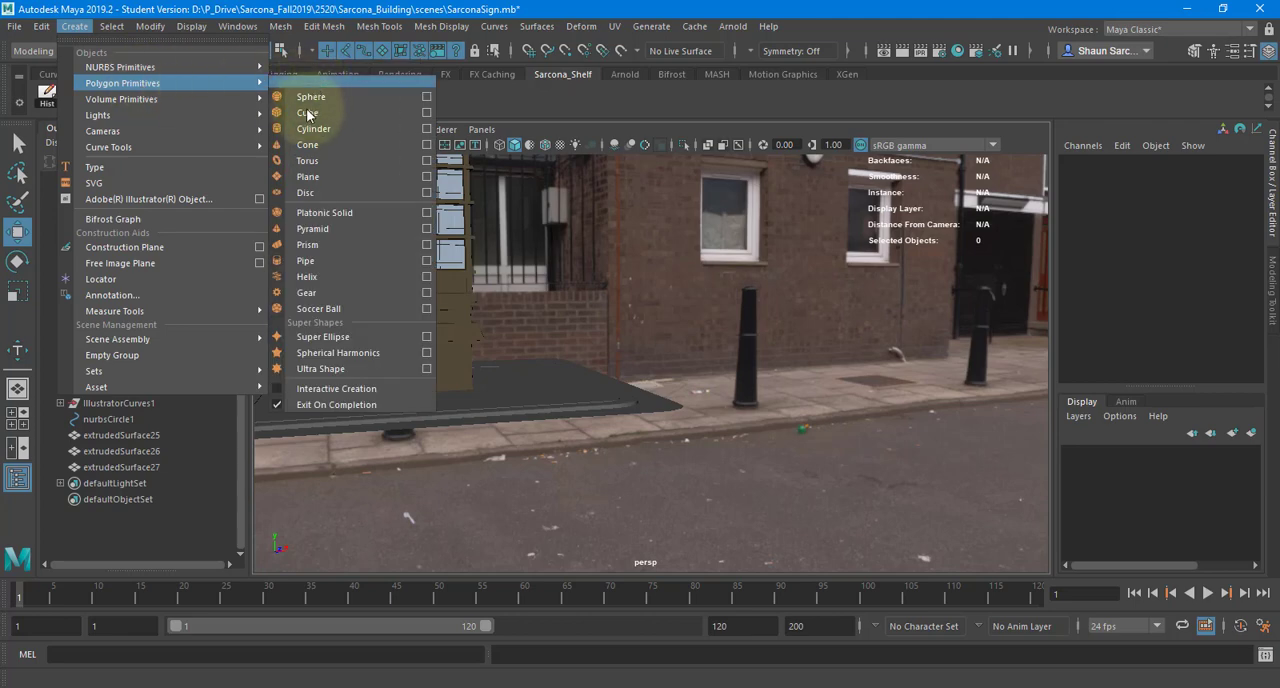
{"action": "left_click", "coordinate": [322, 113]}
{"action": "left_click_drag", "start_coordinate": [480, 371], "coordinate": [843, 368]}
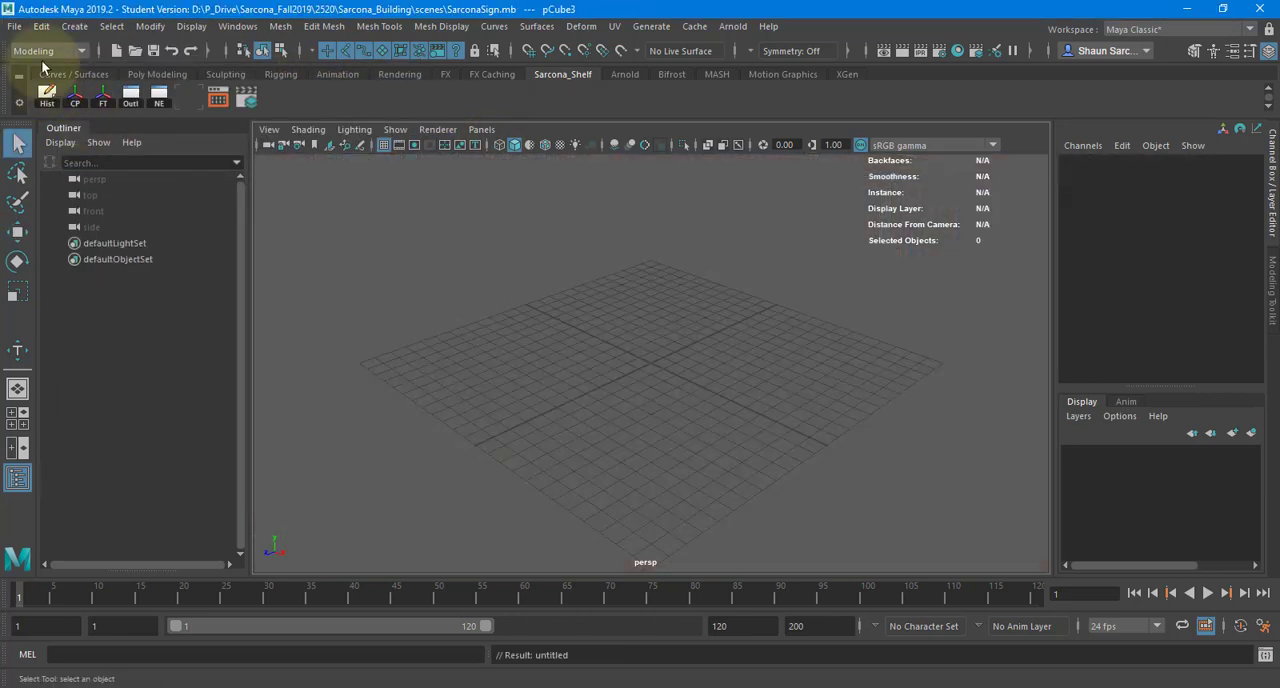
- Create a polygon cube at the origin and scale it to about 10.6 in Y to form a tall column
{"action": "left_click", "coordinate": [74, 26]}
{"action": "mouse_move", "coordinate": [234, 85]}
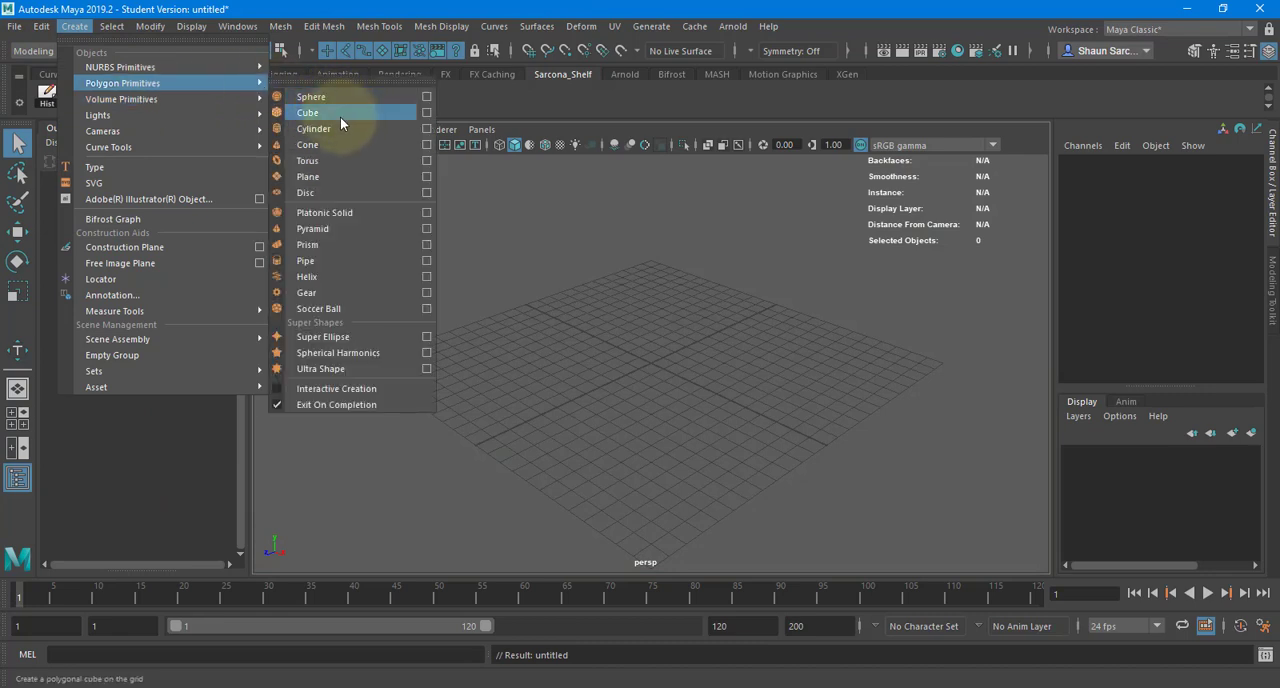
{"action": "left_click", "coordinate": [335, 114]}
{"action": "key", "text": "r"}
{"action": "left_click_drag", "start_coordinate": [652, 225], "coordinate": [655, 45]}
{"action": "left_click_drag", "start_coordinate": [731, 165], "coordinate": [700, 294], "text": "alt"}
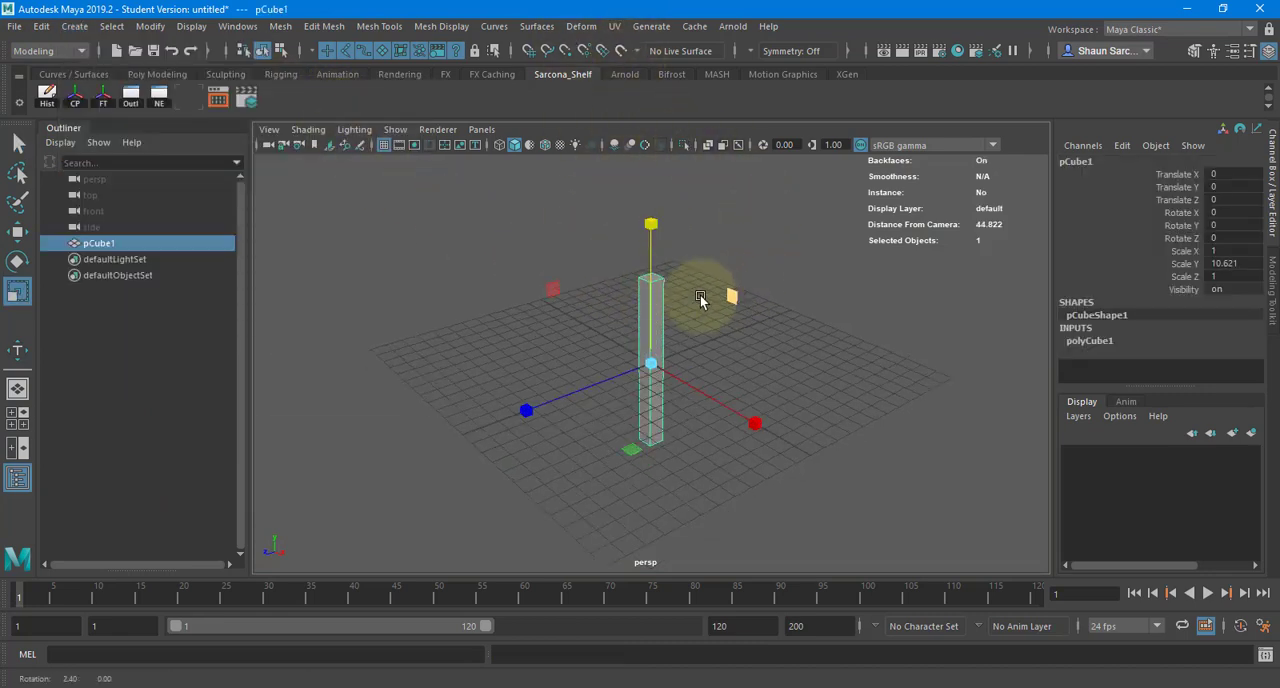
- Set the column's Subdivisions Height to 17
{"action": "left_click", "coordinate": [1089, 340]}
{"action": "scroll", "coordinate": [1170, 372], "scroll_direction": "down", "scroll_amount": 3}
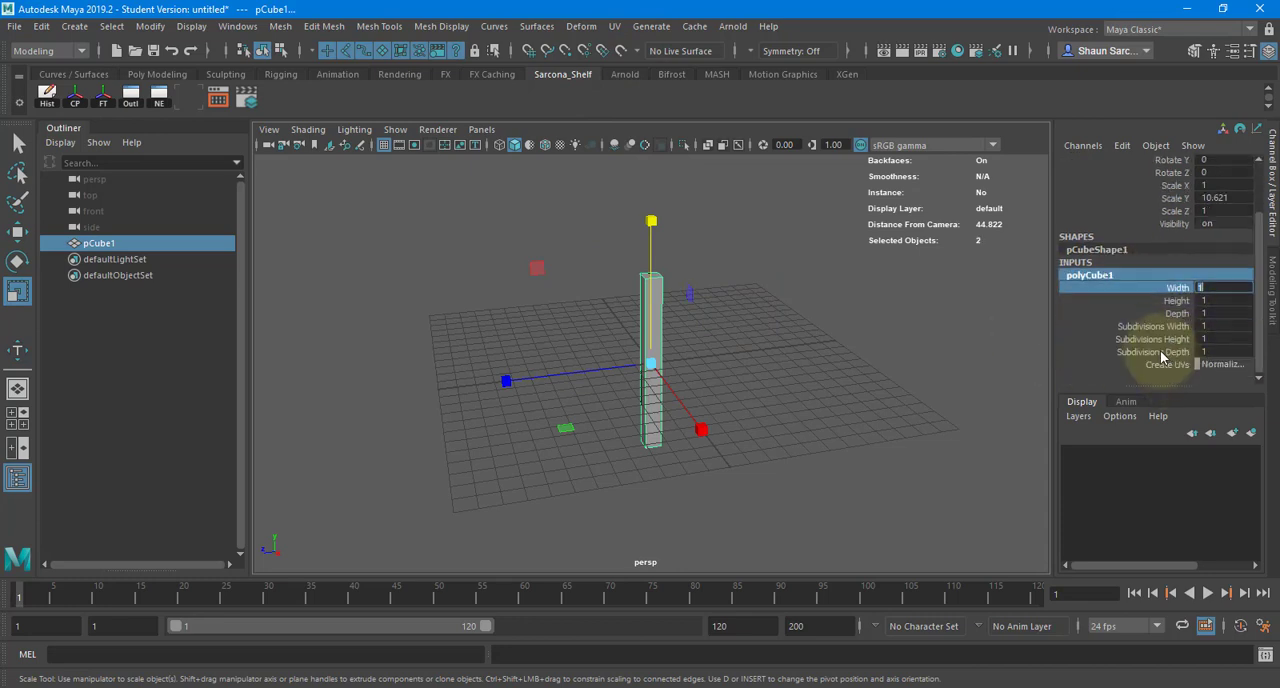
{"action": "left_click", "coordinate": [1156, 340]}
{"action": "mouse_move", "coordinate": [884, 340]}
{"action": "middle_mouse_down"}
{"action": "mouse_move", "coordinate": [911, 337]}
{"action": "mouse_move", "coordinate": [899, 337]}
{"action": "middle_mouse_up"}
{"action": "scroll", "coordinate": [723, 291], "scroll_direction": "up", "scroll_amount": 4}
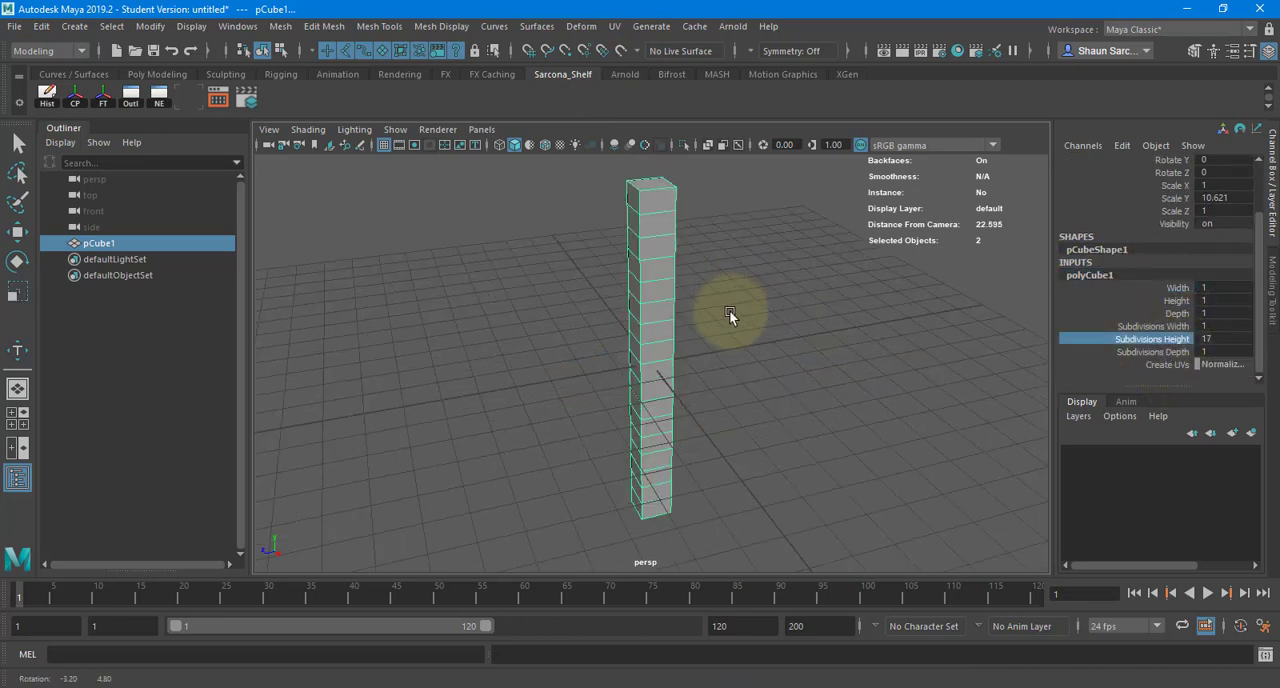
- Detach the Nonlinear deformer list as a floating window and apply a Bend deformer to the column
{"action": "left_click", "coordinate": [581, 26]}
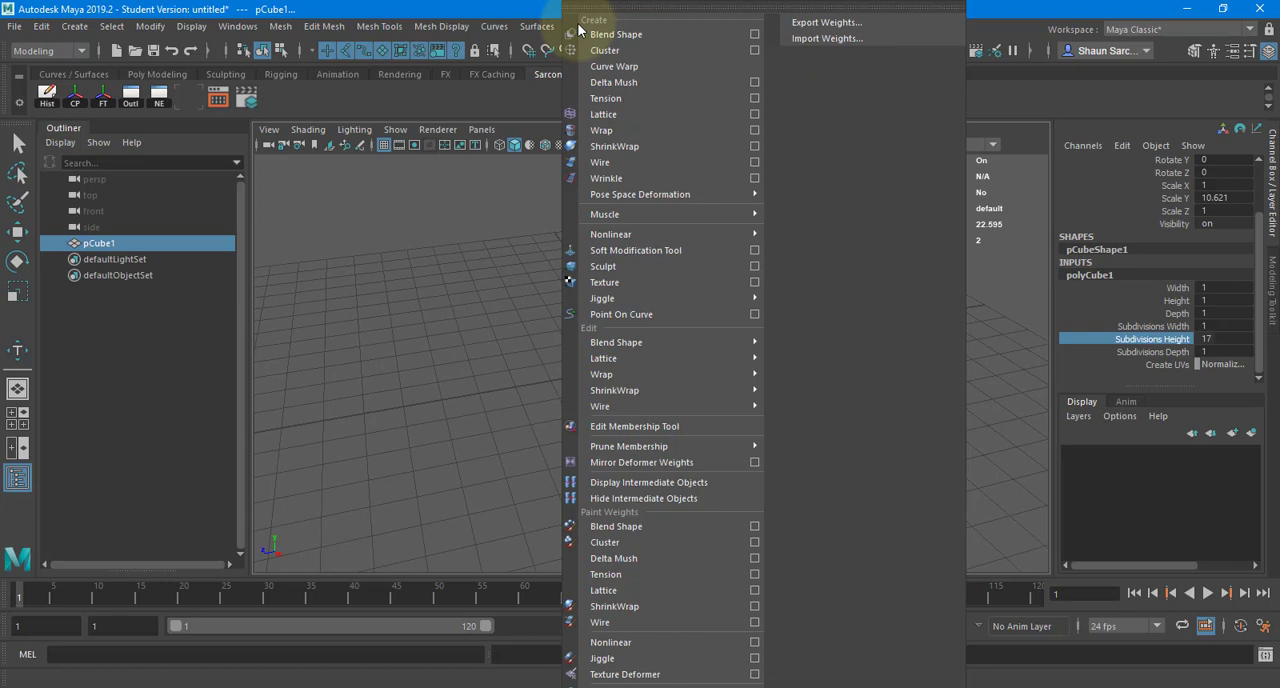
{"action": "mouse_move", "coordinate": [546, 30]}
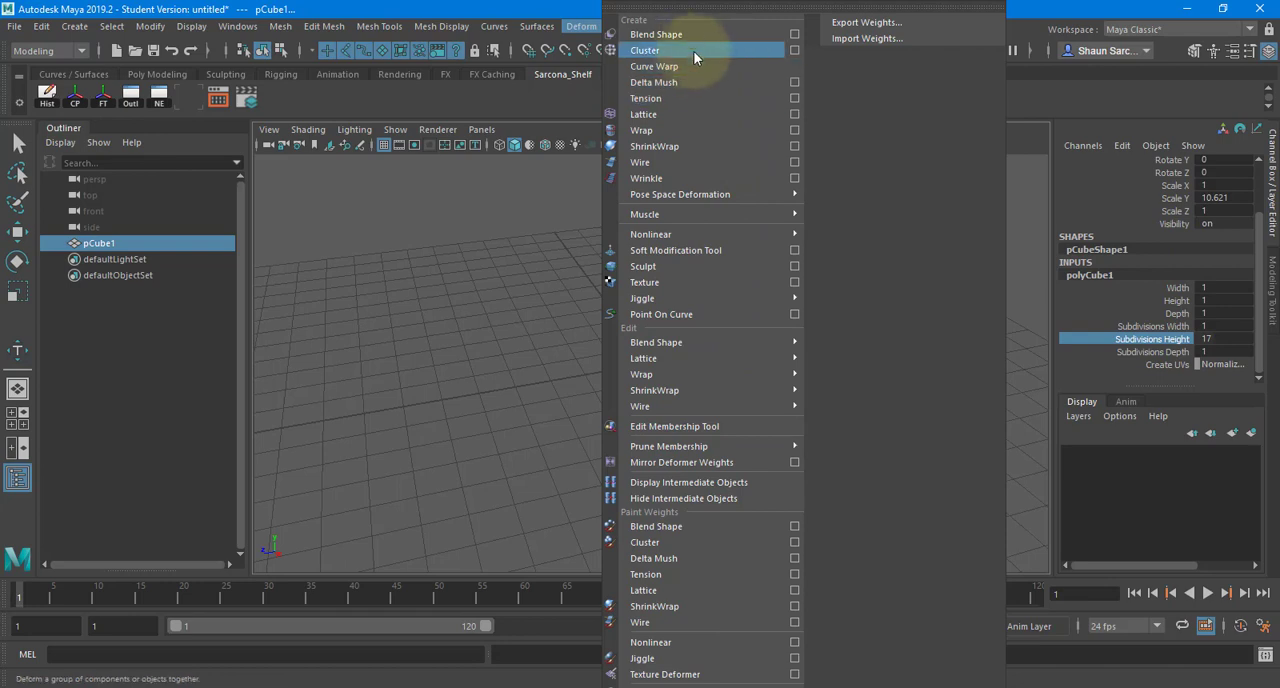
{"action": "mouse_move", "coordinate": [742, 240]}
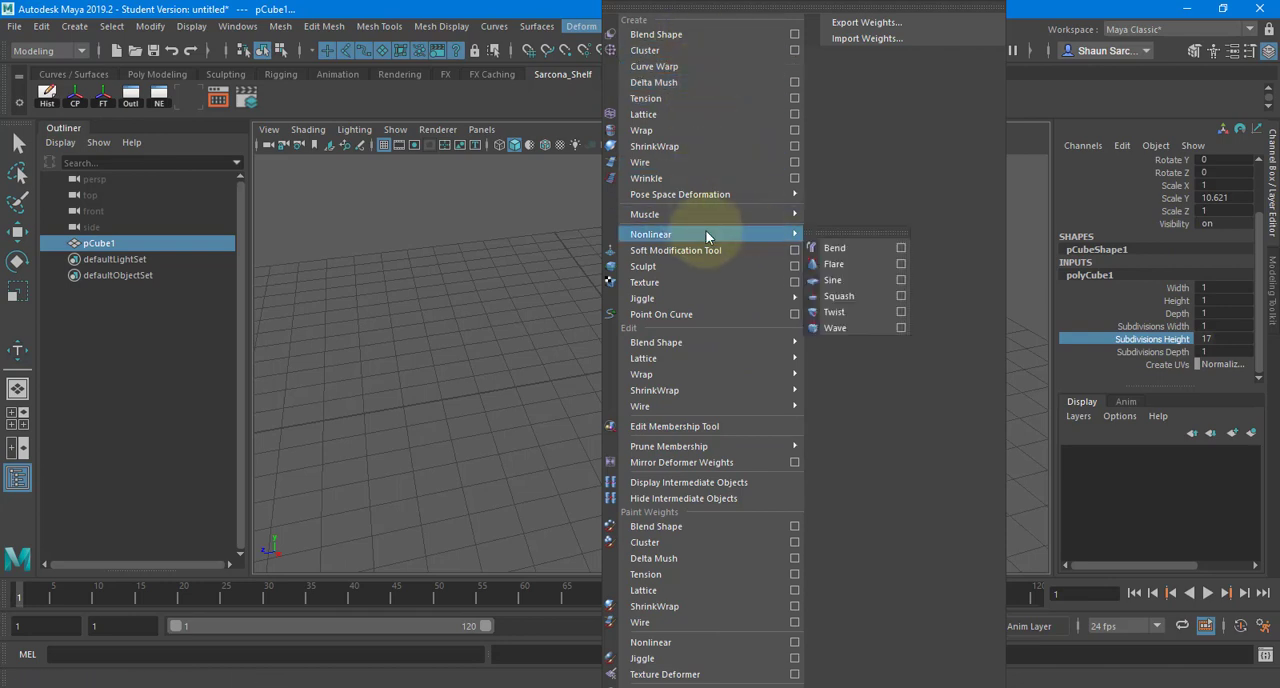
{"action": "left_click", "coordinate": [834, 234]}
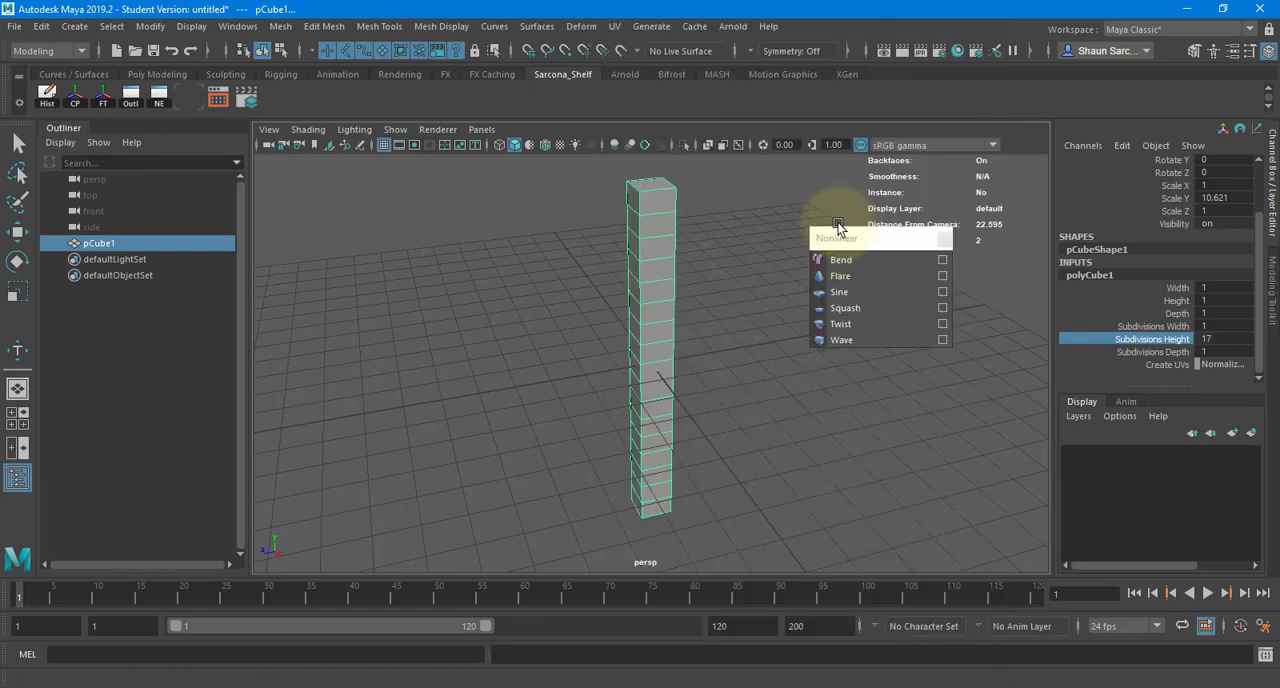
{"action": "left_click_drag", "start_coordinate": [362, 218], "coordinate": [344, 197]}
{"action": "left_click", "coordinate": [360, 218]}
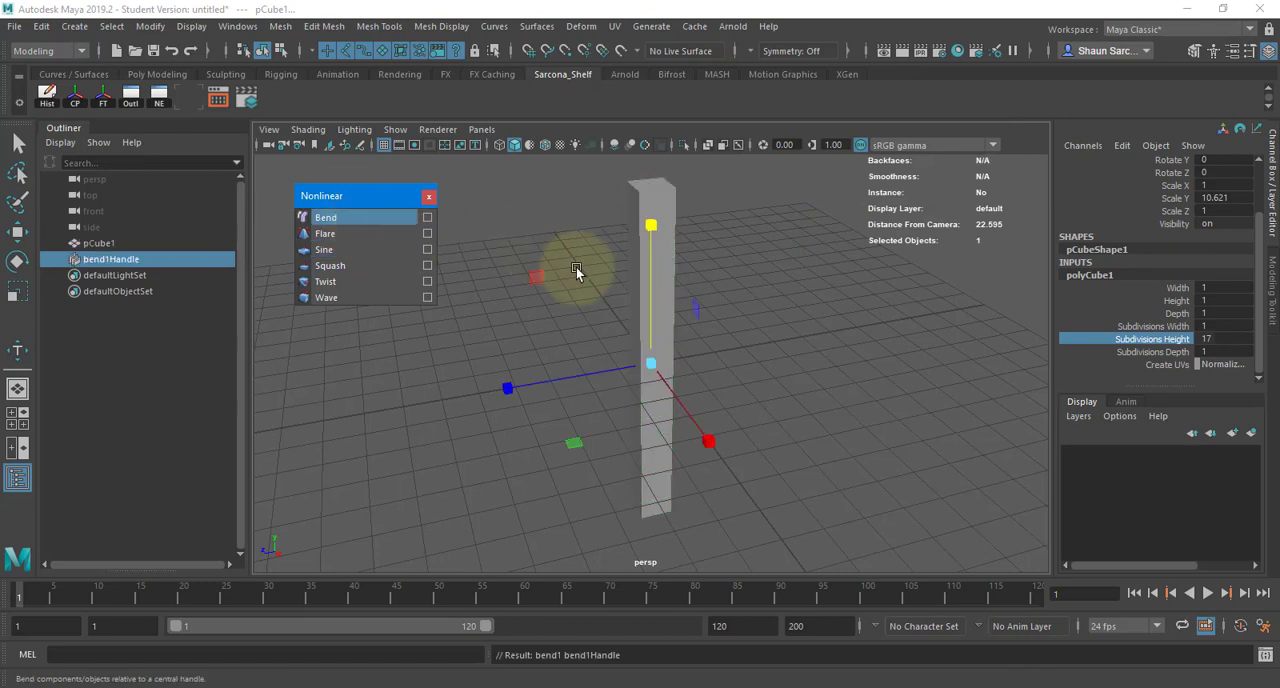
{"action": "left_click_drag", "start_coordinate": [577, 269], "coordinate": [525, 240], "text": "alt"}
- Set the bend deformer's curvature to about 137.5 and move its handle upward along the column
{"action": "left_click", "coordinate": [1094, 352]}
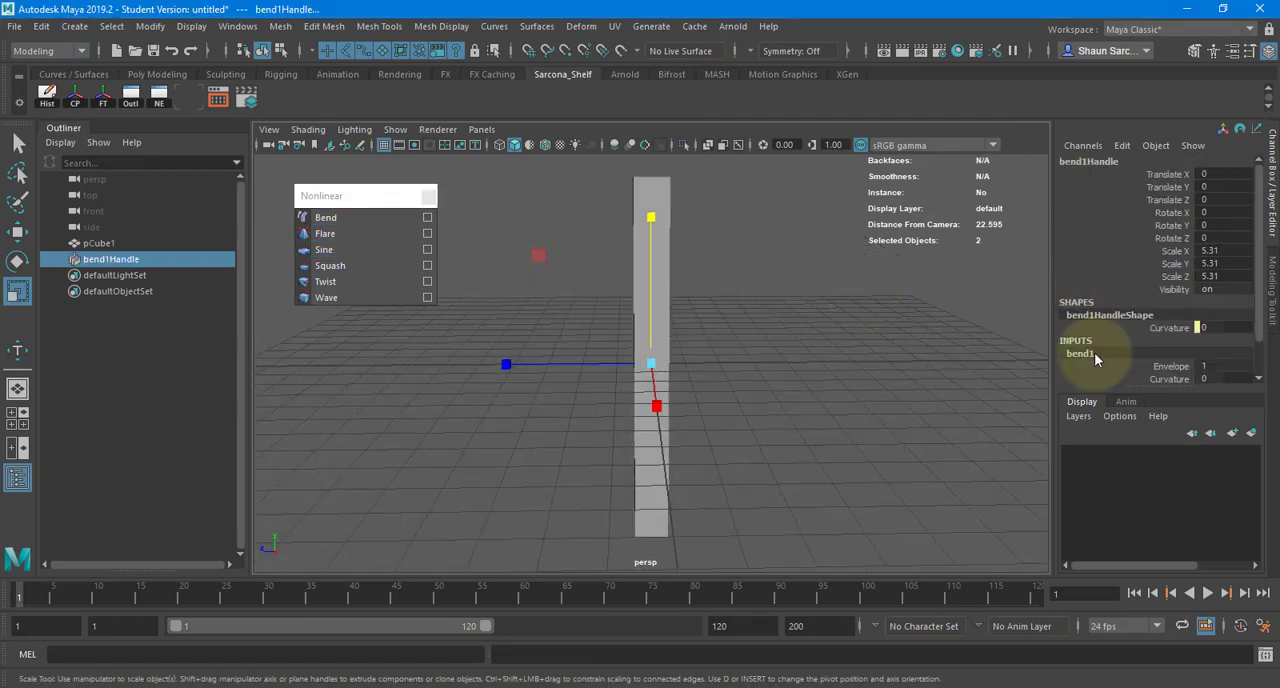
{"action": "scroll", "coordinate": [1124, 348], "scroll_direction": "down", "scroll_amount": 1}
{"action": "left_click", "coordinate": [1168, 339]}
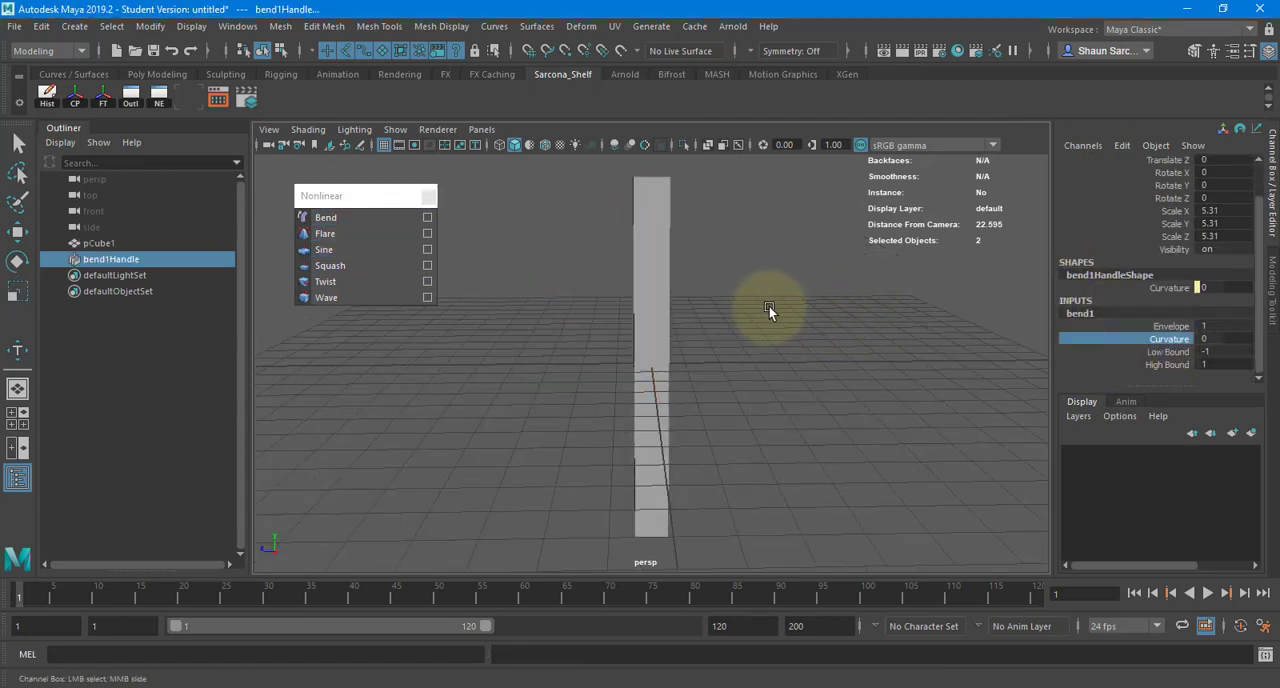
{"action": "middle_click_drag", "start_coordinate": [768, 305], "coordinate": [891, 357]}
{"action": "key", "text": "w"}
{"action": "left_click_drag", "start_coordinate": [648, 291], "coordinate": [643, 148]}
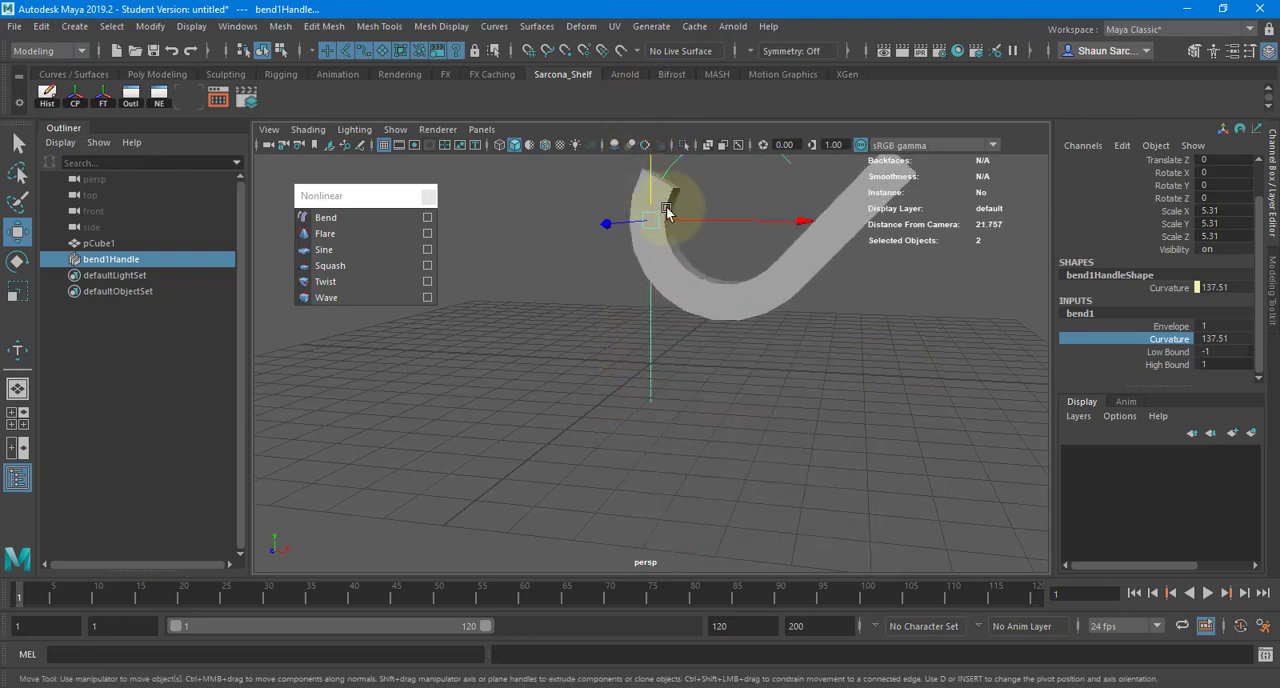
- Delete the bend deformer handle from the column
{"action": "scroll", "coordinate": [637, 216], "scroll_direction": "down", "scroll_amount": 2}
{"action": "middle_click_drag", "start_coordinate": [591, 329], "coordinate": [572, 415], "text": "alt"}
{"action": "left_click_drag", "start_coordinate": [590, 335], "coordinate": [633, 355], "text": "alt"}
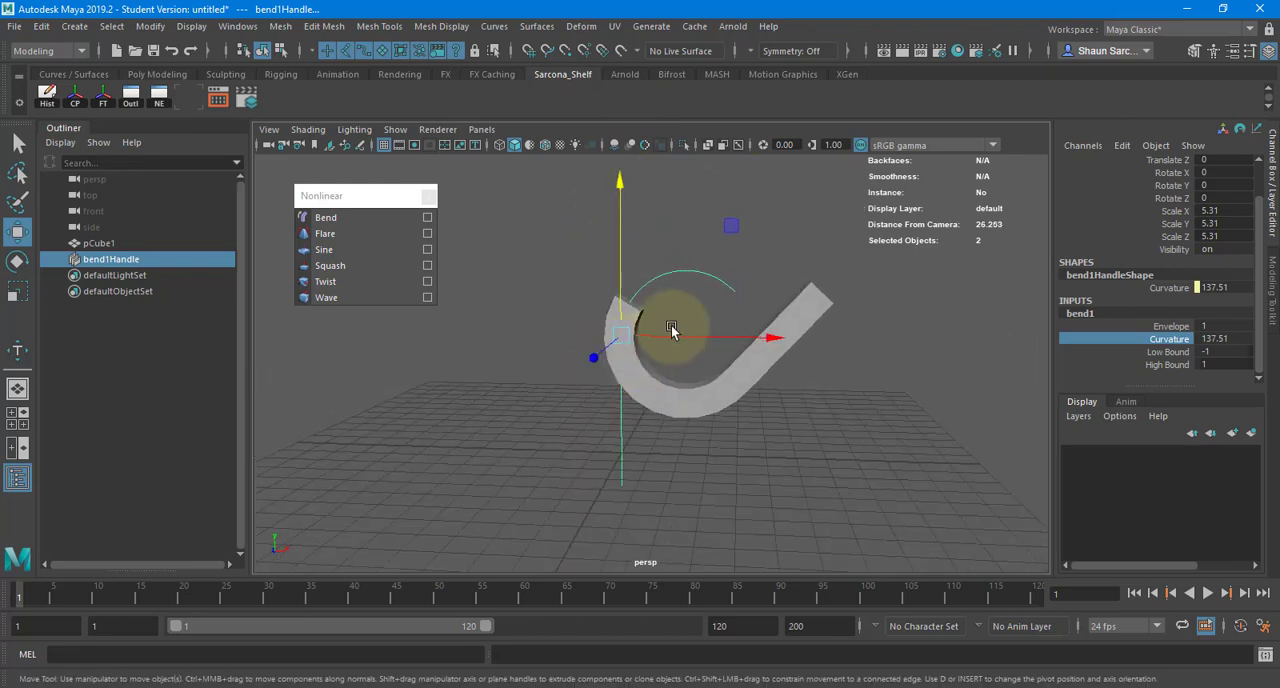
{"action": "key", "text": "ctrl+z"}
{"action": "key", "text": "Delete"}
- Apply a Flare deformer to the straight column and show its input attributes
{"action": "left_click_drag", "start_coordinate": [699, 385], "coordinate": [522, 344]}
{"action": "left_click", "coordinate": [357, 238]}
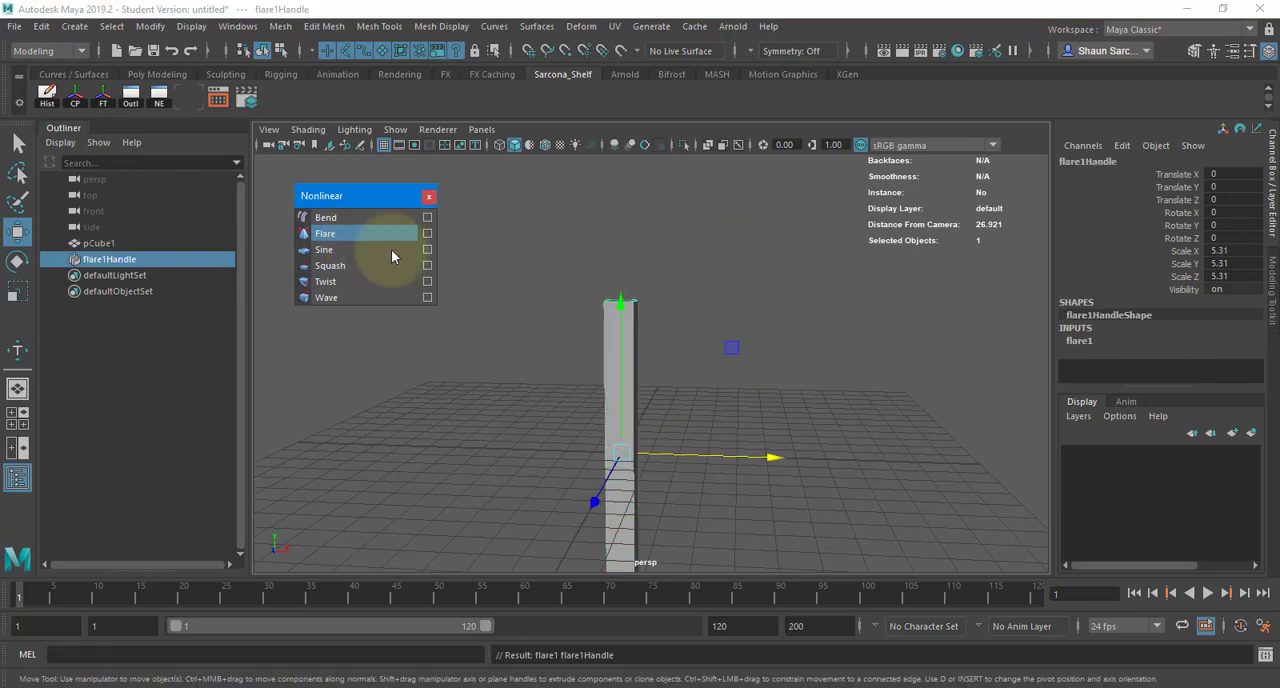
{"action": "left_click_drag", "start_coordinate": [745, 287], "coordinate": [1101, 373], "text": "alt"}
{"action": "left_click", "coordinate": [1079, 341]}
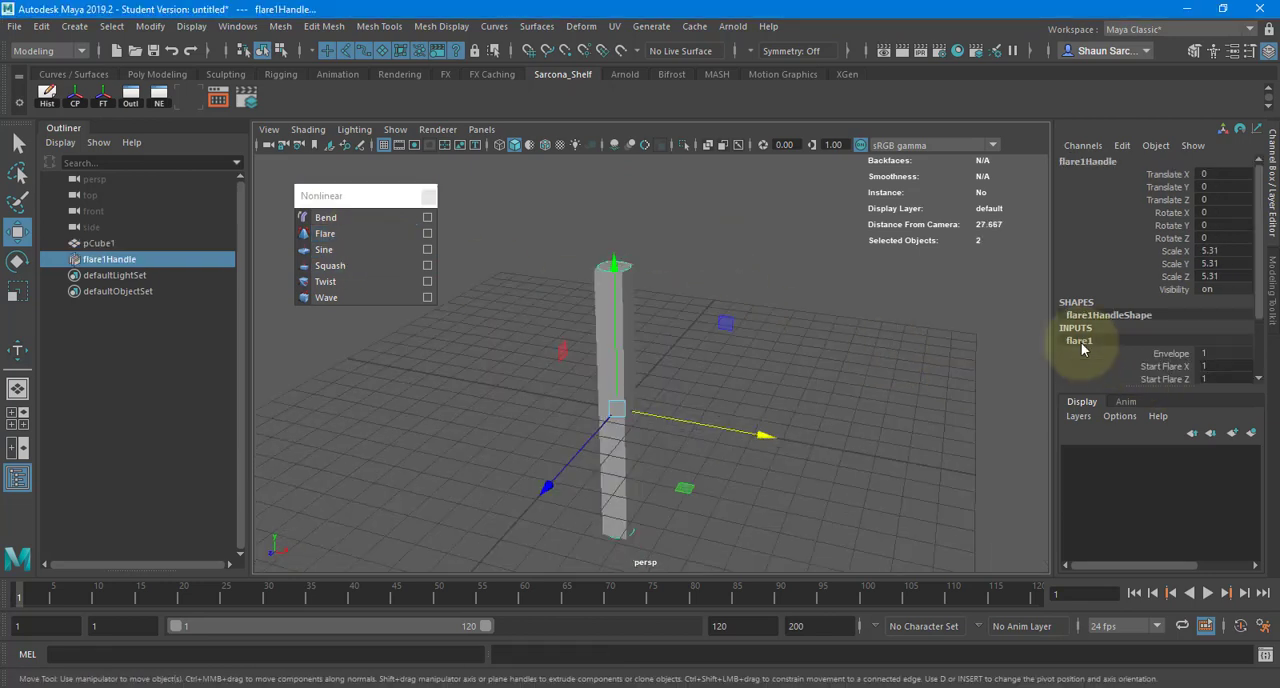
{"action": "scroll", "coordinate": [1141, 345], "scroll_direction": "down", "scroll_amount": 2}
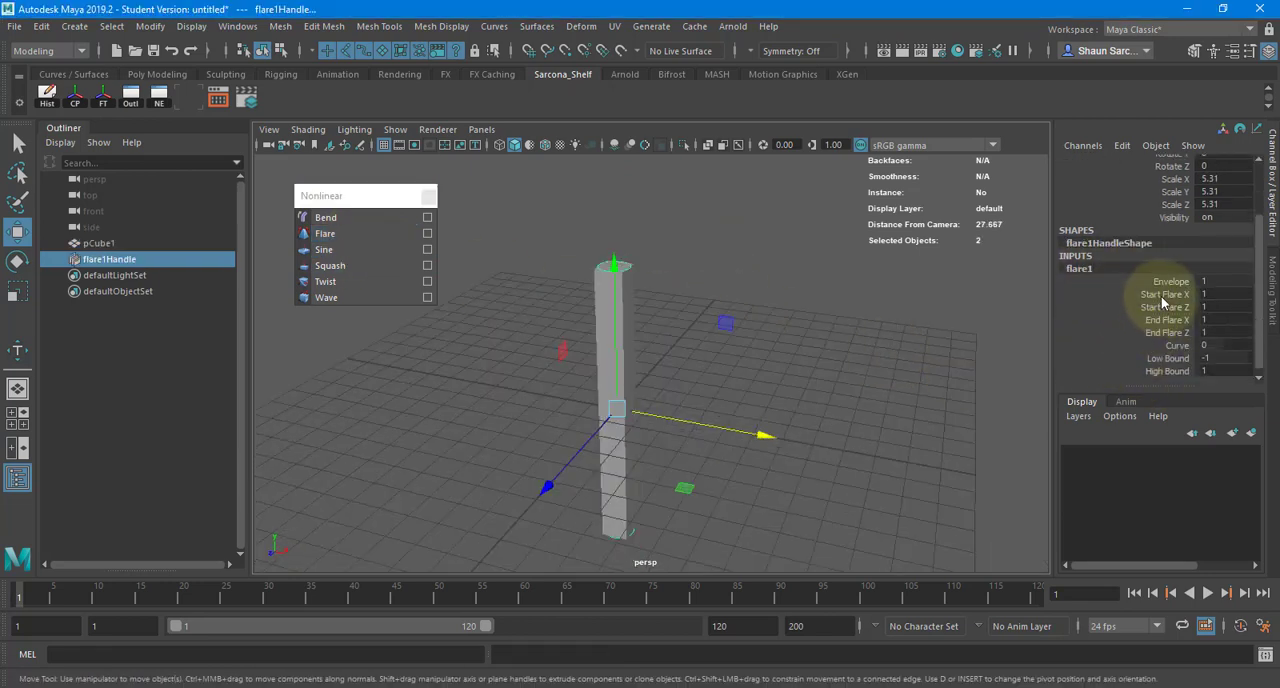
- Set the flare deformer's Start Flare X and Start Flare Z to 5.5
{"action": "left_click_drag", "start_coordinate": [1161, 295], "coordinate": [1164, 341]}
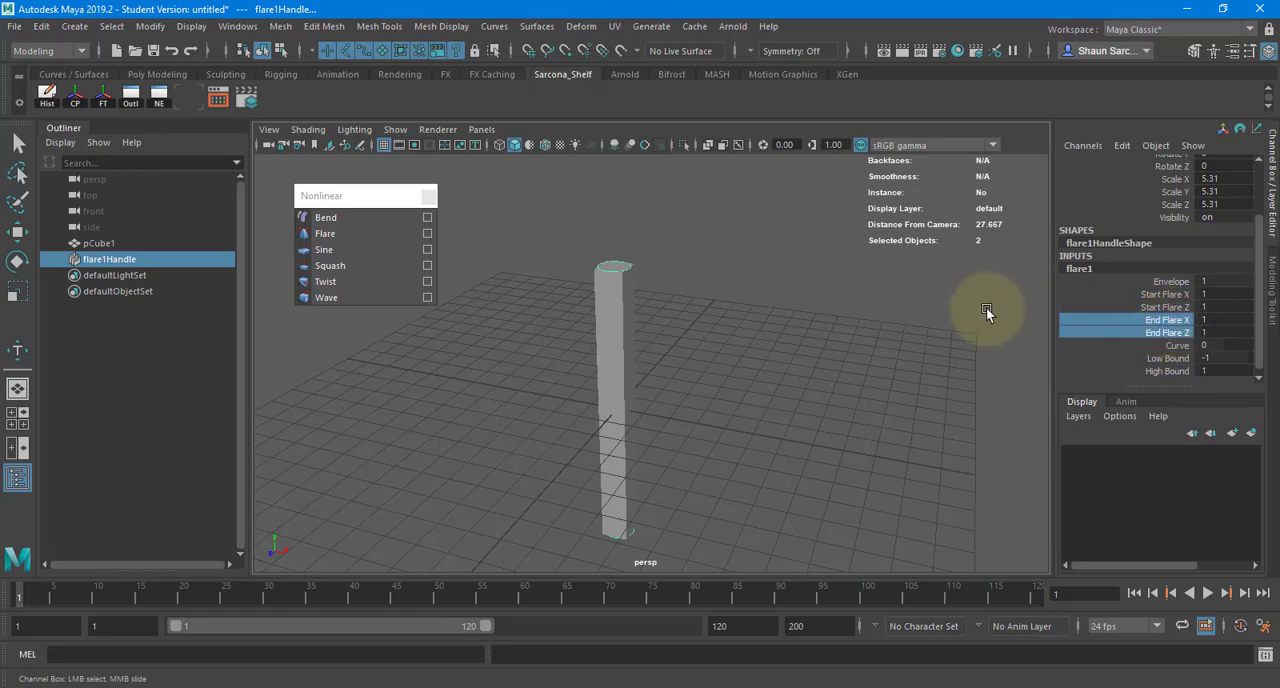
{"action": "left_click_drag", "start_coordinate": [1166, 296], "coordinate": [1165, 308]}
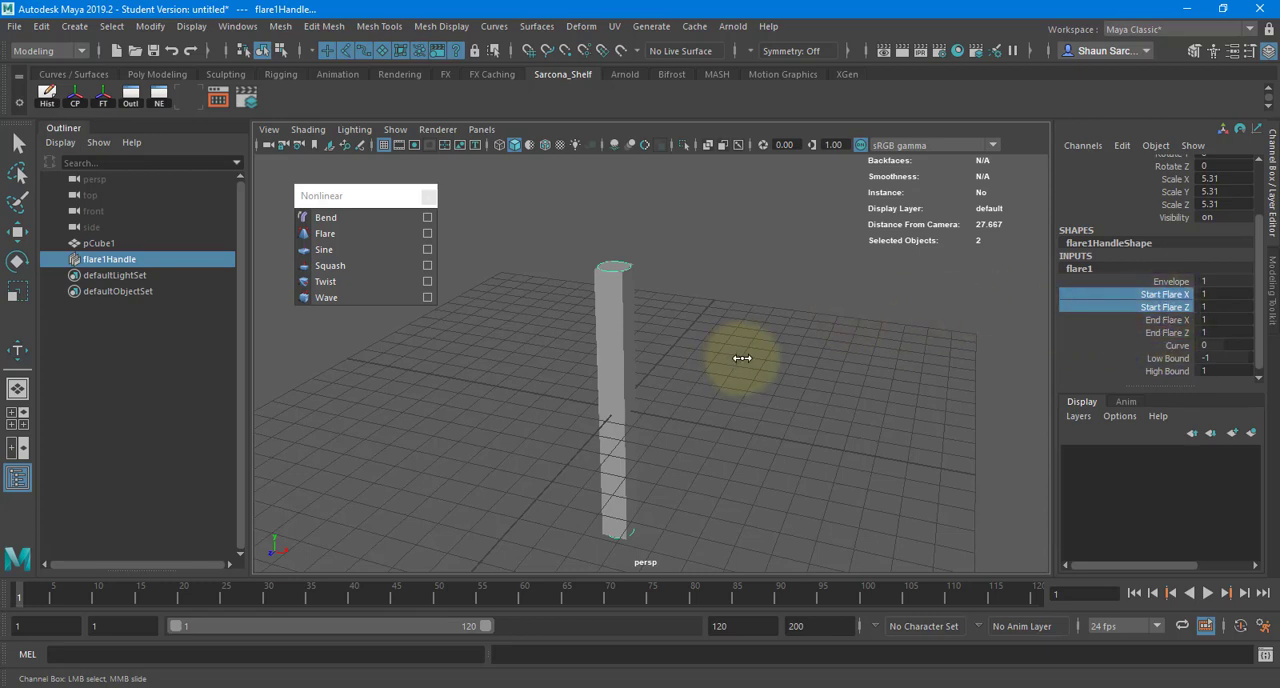
{"action": "middle_click_drag", "start_coordinate": [742, 358], "coordinate": [860, 366]}
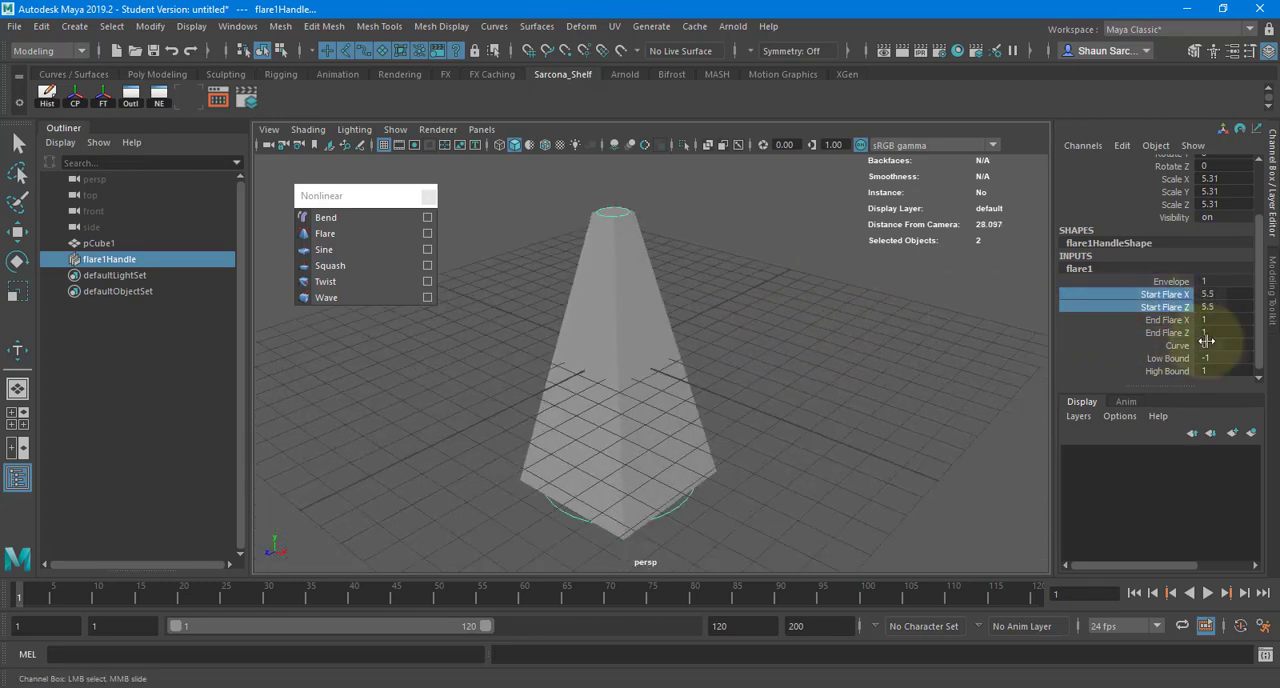
- Set the flare's Curve to about -0.7 and its End Flare X and End Flare Z to 5.5
{"action": "left_click", "coordinate": [1172, 345]}
{"action": "middle_click_drag", "start_coordinate": [766, 349], "coordinate": [777, 345]}
{"action": "left_click_drag", "start_coordinate": [797, 349], "coordinate": [788, 299], "text": "alt"}
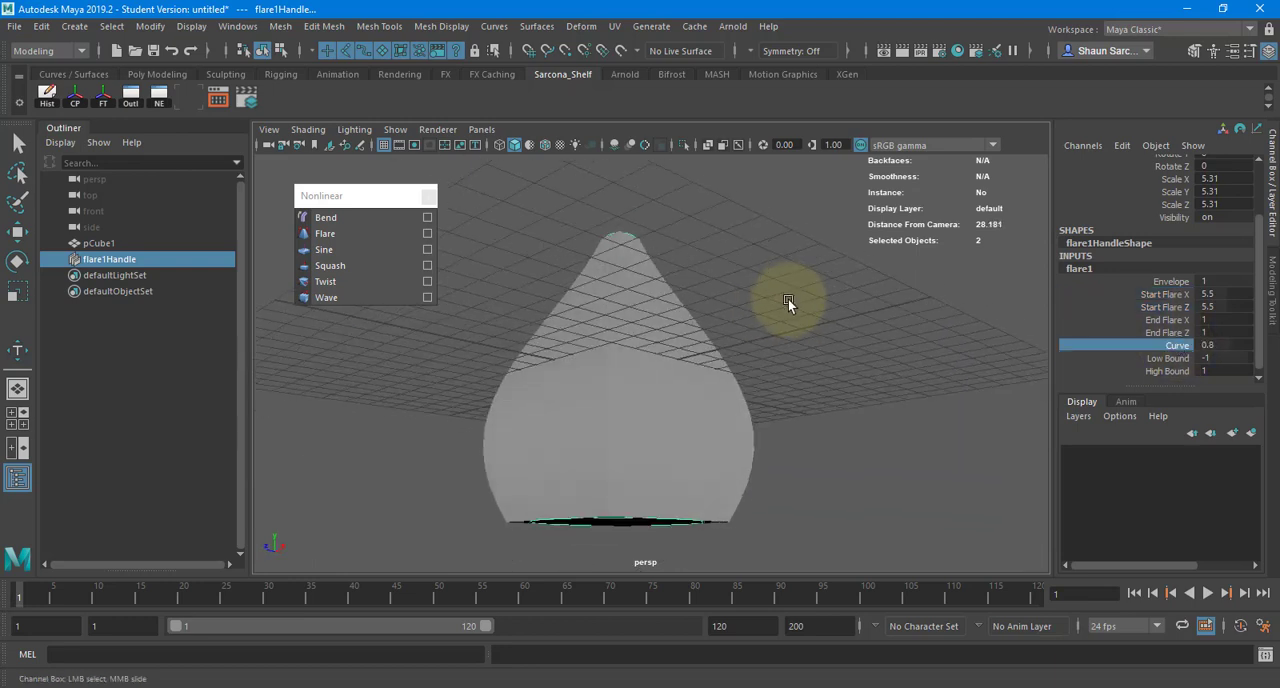
{"action": "middle_click_drag", "start_coordinate": [823, 328], "coordinate": [802, 327]}
{"action": "left_click_drag", "start_coordinate": [794, 312], "coordinate": [1165, 332], "text": "alt"}
{"action": "middle_click_drag", "start_coordinate": [912, 318], "coordinate": [942, 321]}
{"action": "left_click_drag", "start_coordinate": [942, 321], "coordinate": [796, 329], "text": "alt"}
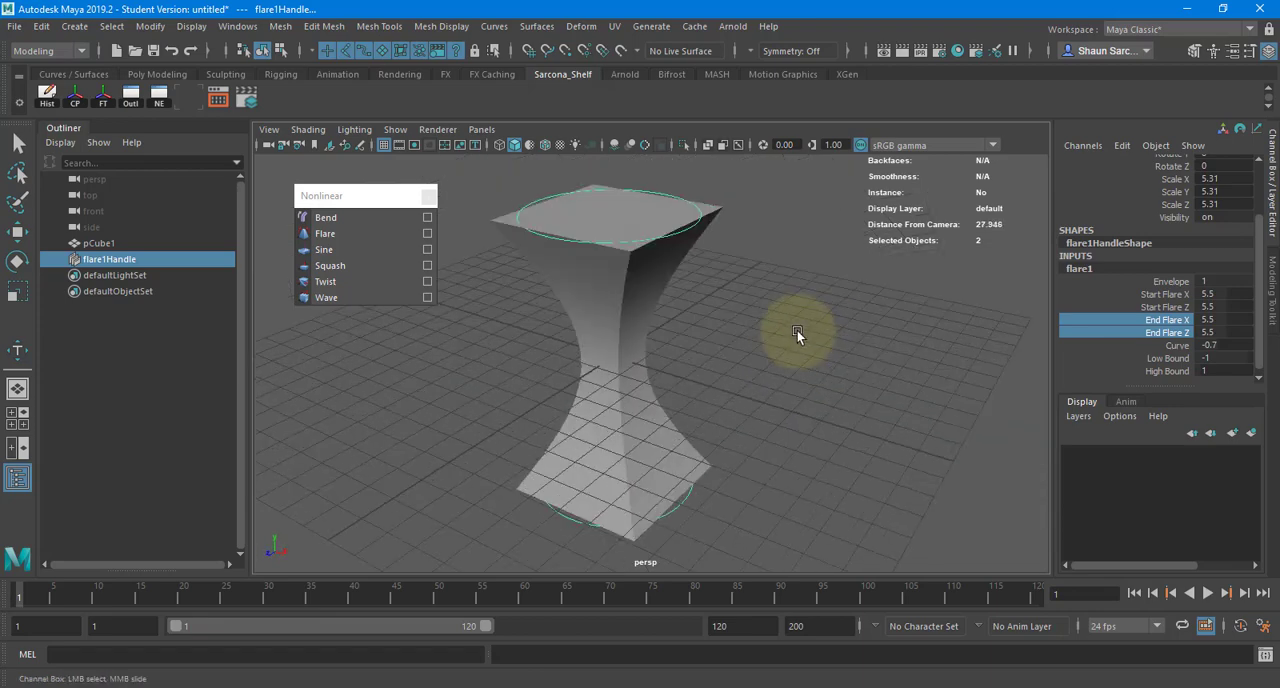
- Delete the flare deformer handle from the column
{"action": "left_click", "coordinate": [653, 309]}
{"action": "key", "text": "w"}
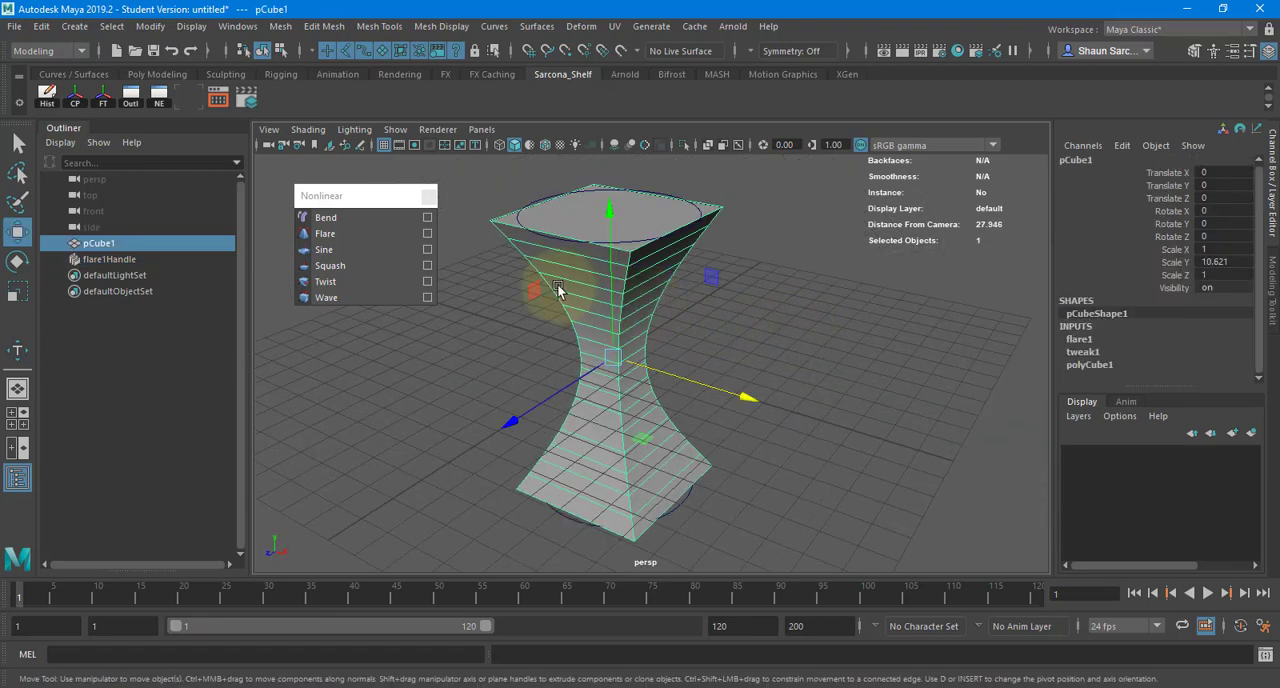
{"action": "left_click", "coordinate": [622, 301]}
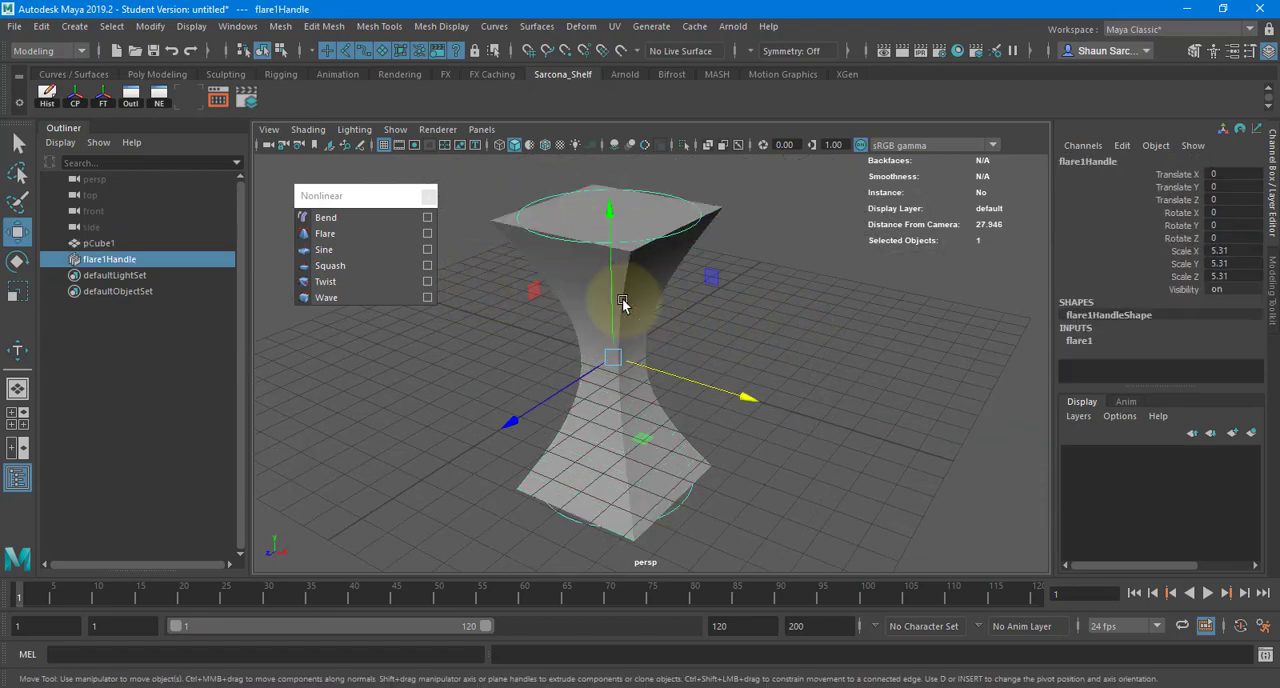
{"action": "key", "text": "Delete"}
- Apply a Squash deformer to the column and set its Factor to -1.5
{"action": "left_click", "coordinate": [345, 265]}
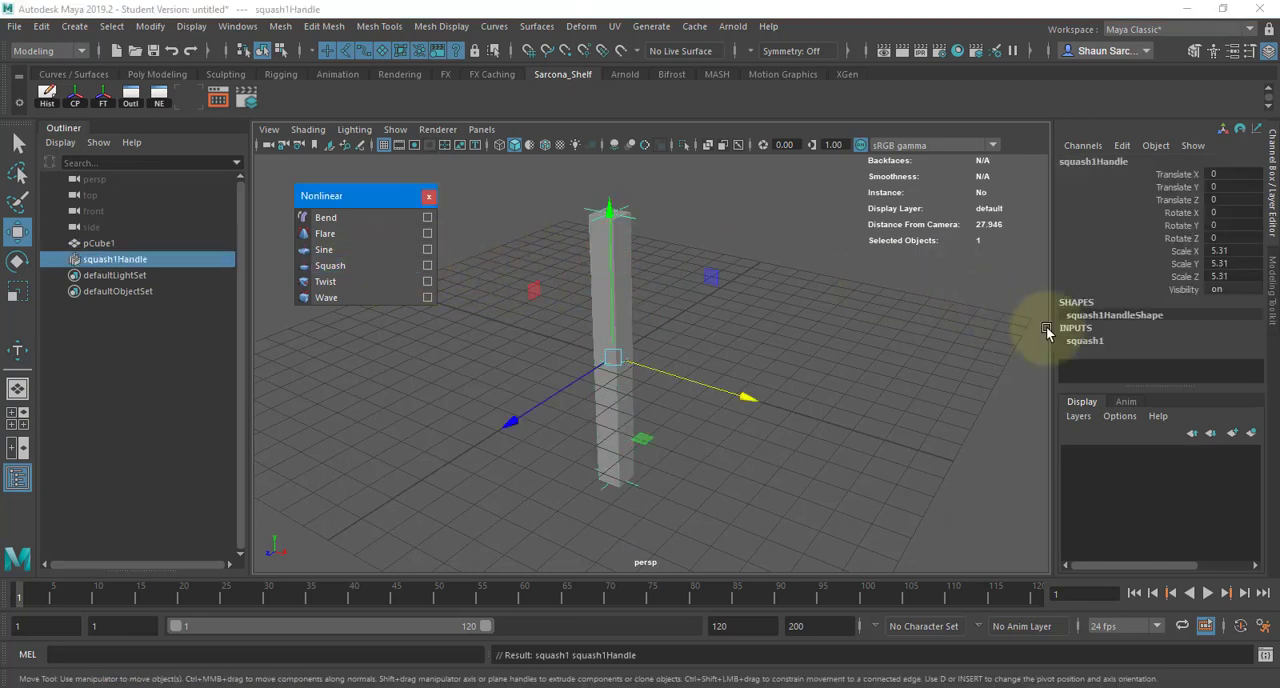
{"action": "left_click", "coordinate": [1089, 345]}
{"action": "left_click", "coordinate": [1152, 331]}
{"action": "middle_click_drag", "start_coordinate": [904, 327], "coordinate": [892, 328]}
{"action": "left_click_drag", "start_coordinate": [774, 351], "coordinate": [816, 334], "text": "alt"}
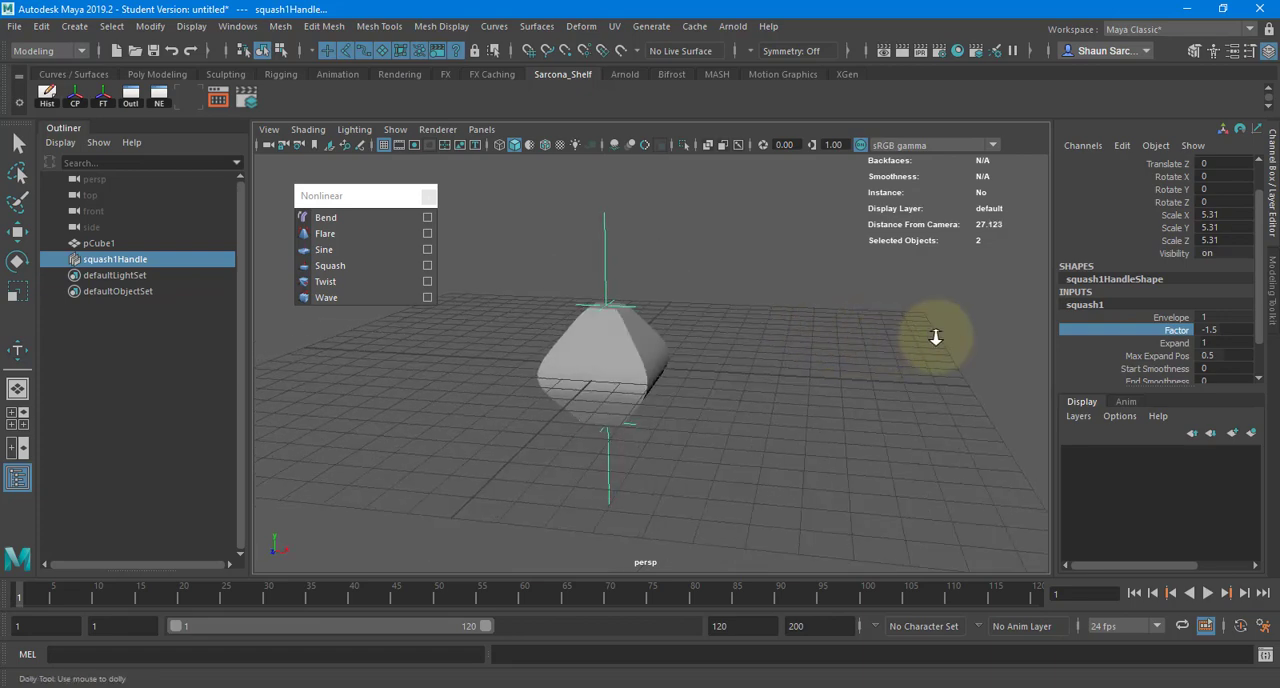
{"action": "scroll", "coordinate": [934, 337], "scroll_direction": "up", "scroll_amount": 3}
{"action": "left_click_drag", "start_coordinate": [863, 368], "coordinate": [712, 376], "text": "alt"}
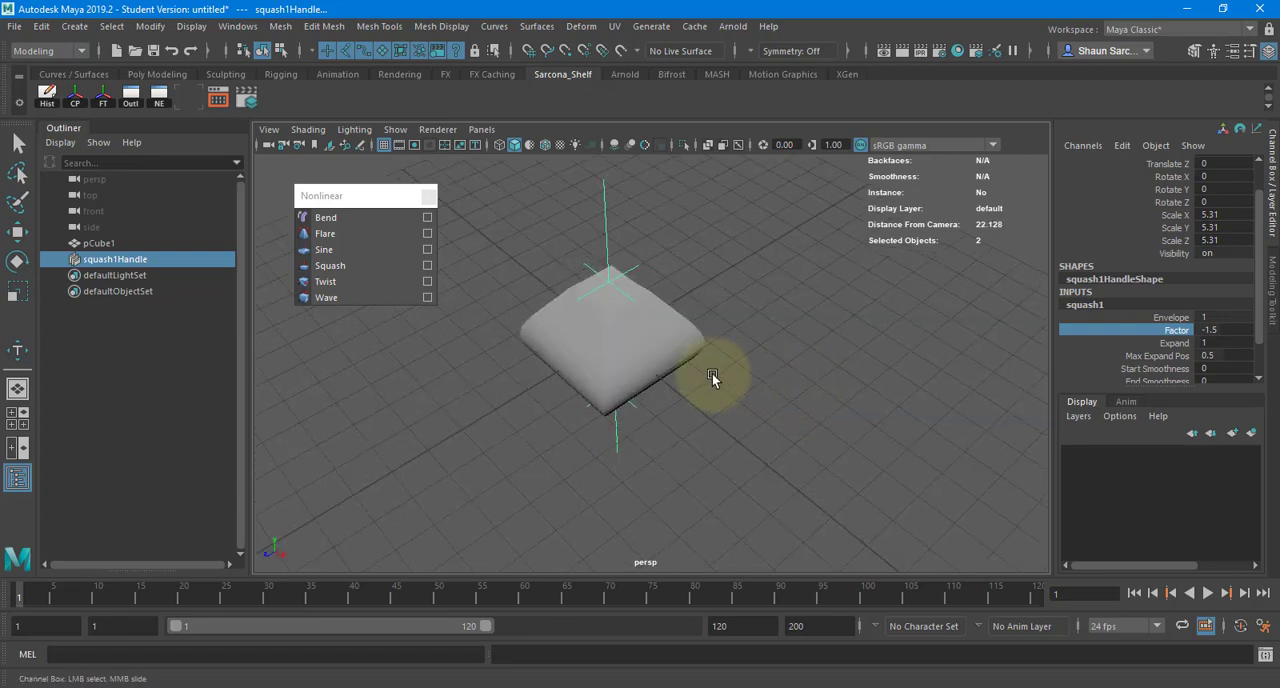
- Add a Twist deformer to the squashed column and increase its twist angle
{"action": "left_click", "coordinate": [613, 329]}
{"action": "left_click", "coordinate": [365, 280]}
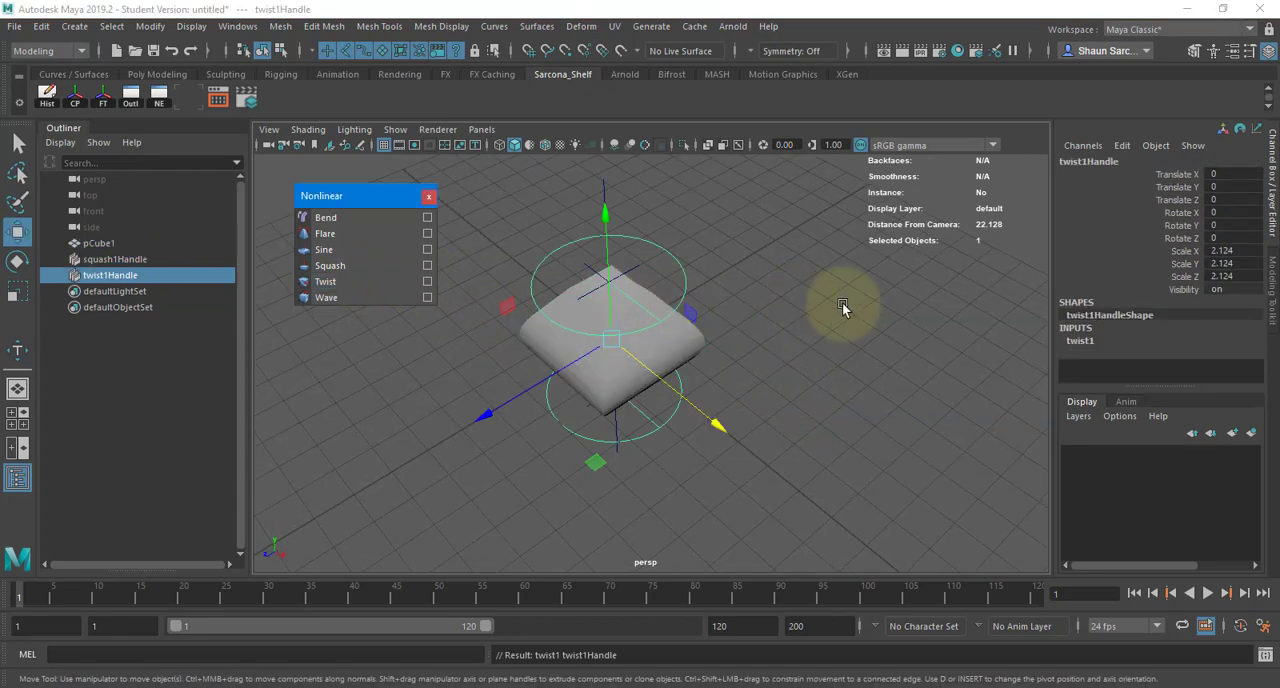
{"action": "left_click", "coordinate": [1082, 340]}
{"action": "left_click", "coordinate": [1150, 378]}
{"action": "middle_click_drag", "start_coordinate": [741, 277], "coordinate": [740, 327]}
{"action": "left_click_drag", "start_coordinate": [740, 327], "coordinate": [786, 363], "text": "alt"}
- Display the twisted cube mesh with smooth mesh preview
{"action": "left_click", "coordinate": [672, 347]}
{"action": "key", "text": "w"}
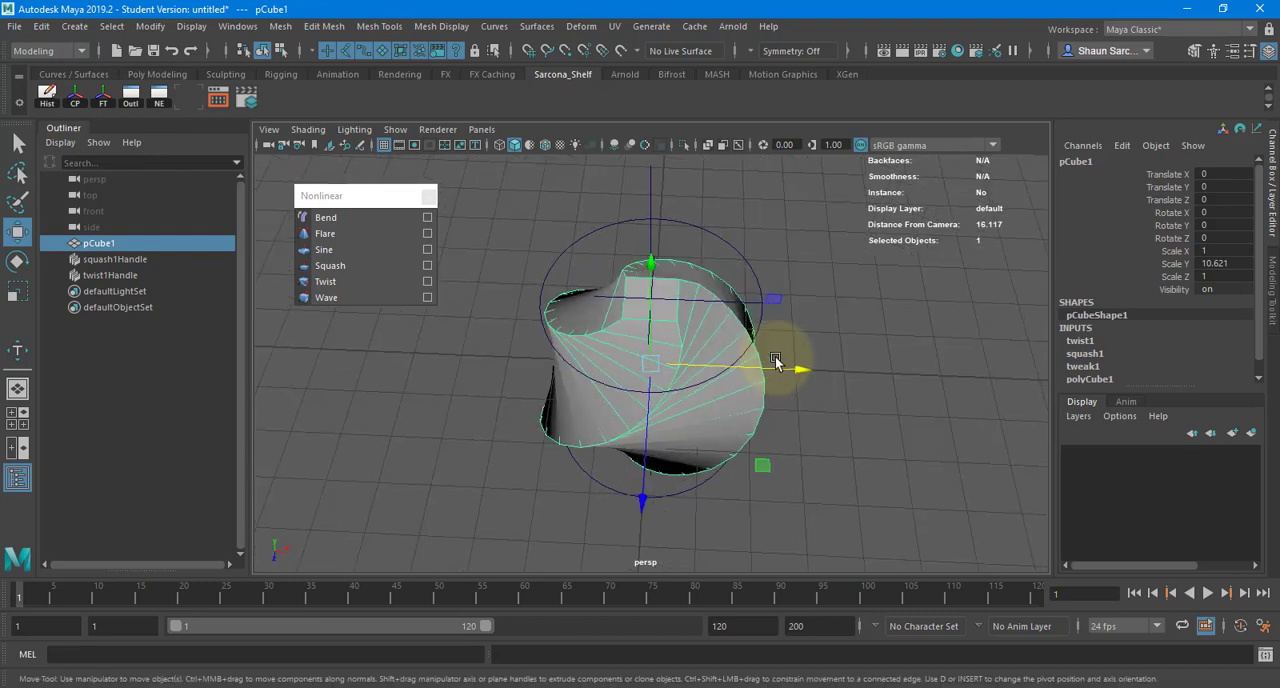
{"action": "key", "text": "3"}
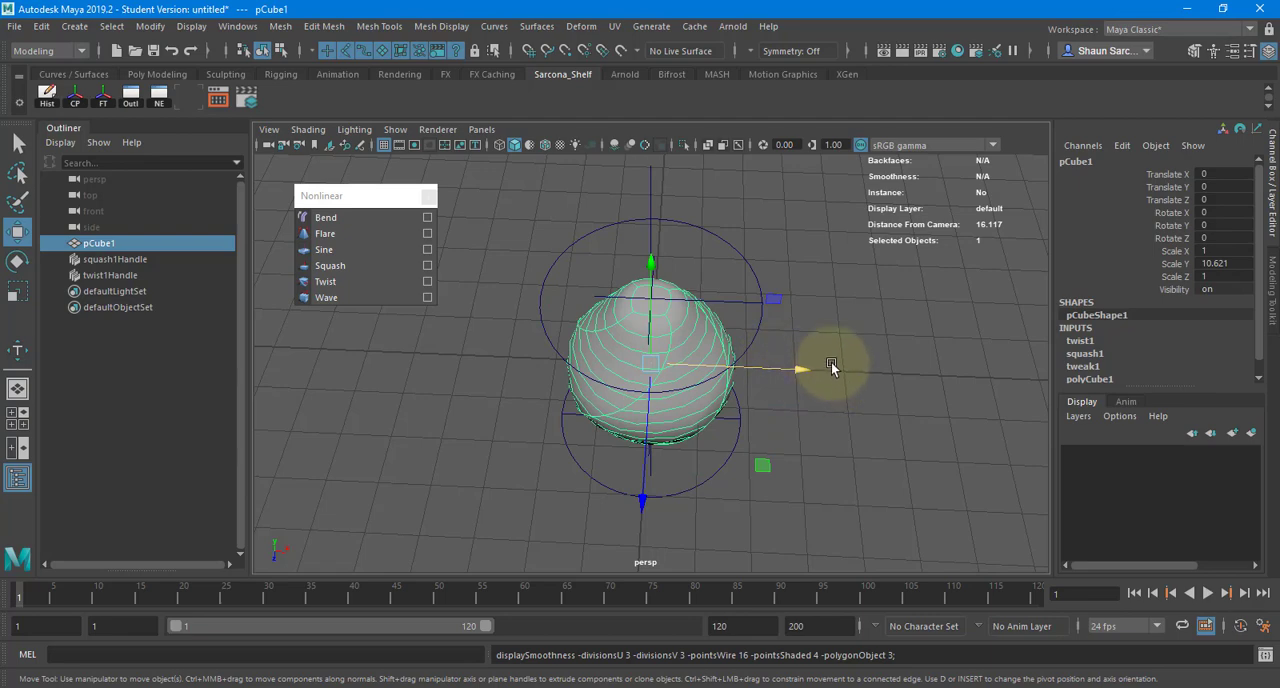
{"action": "left_click_drag", "start_coordinate": [831, 364], "coordinate": [766, 386], "text": "alt"}
{"action": "left_click", "coordinate": [880, 332]}
{"action": "left_click", "coordinate": [728, 377]}
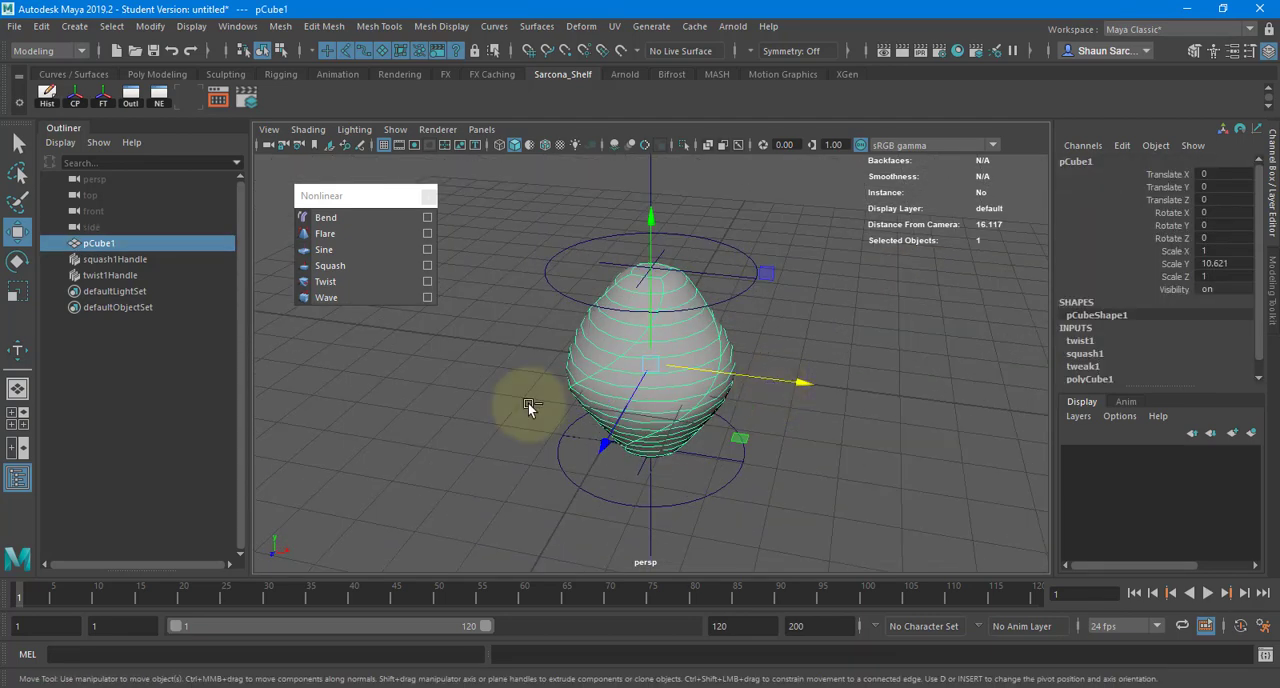
- Increase the cube's Subdivisions Width and Subdivisions Depth to give the twisted form more defined ridges
{"action": "scroll", "coordinate": [1120, 365], "scroll_direction": "down", "scroll_amount": 1}
{"action": "left_click", "coordinate": [1086, 366]}
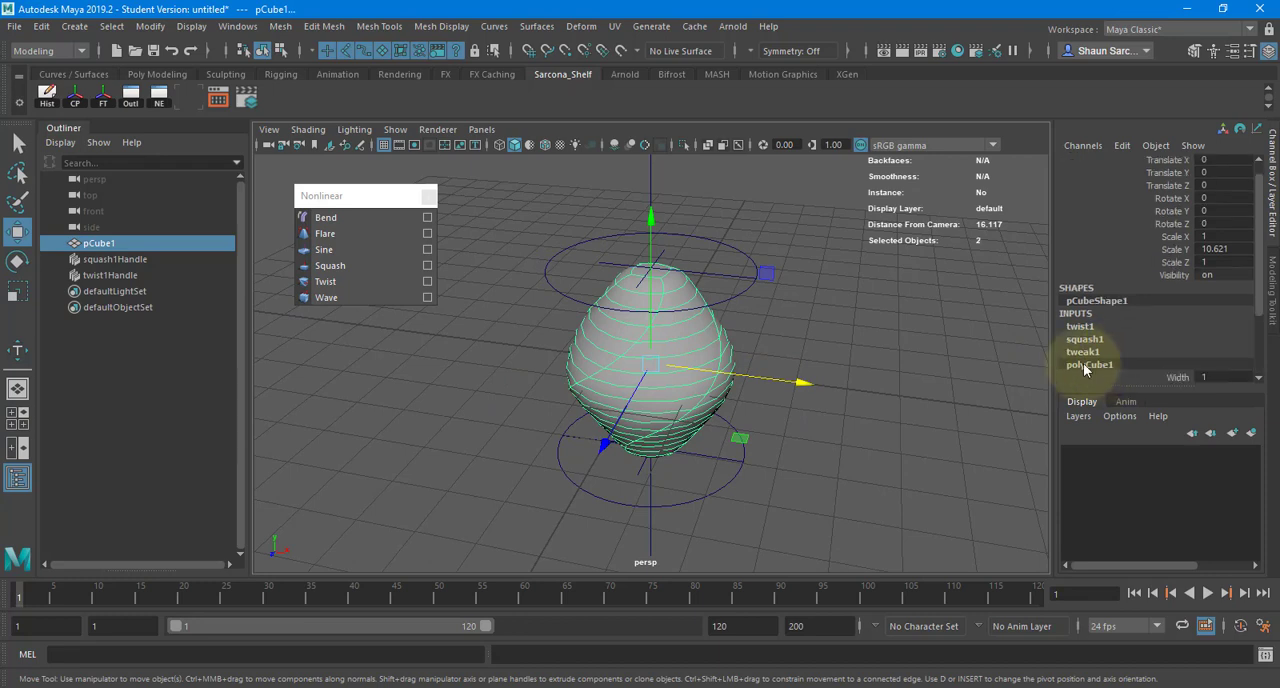
{"action": "scroll", "coordinate": [1141, 344], "scroll_direction": "down", "scroll_amount": 3}
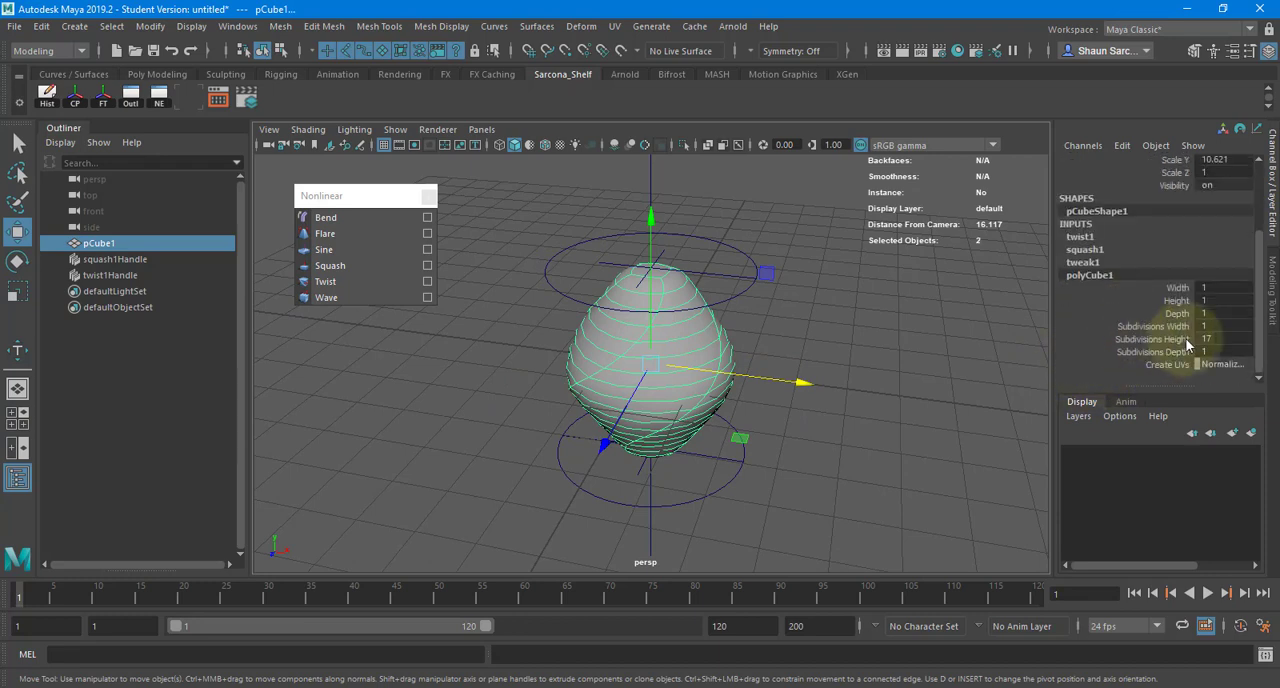
{"action": "left_click", "coordinate": [1153, 326]}
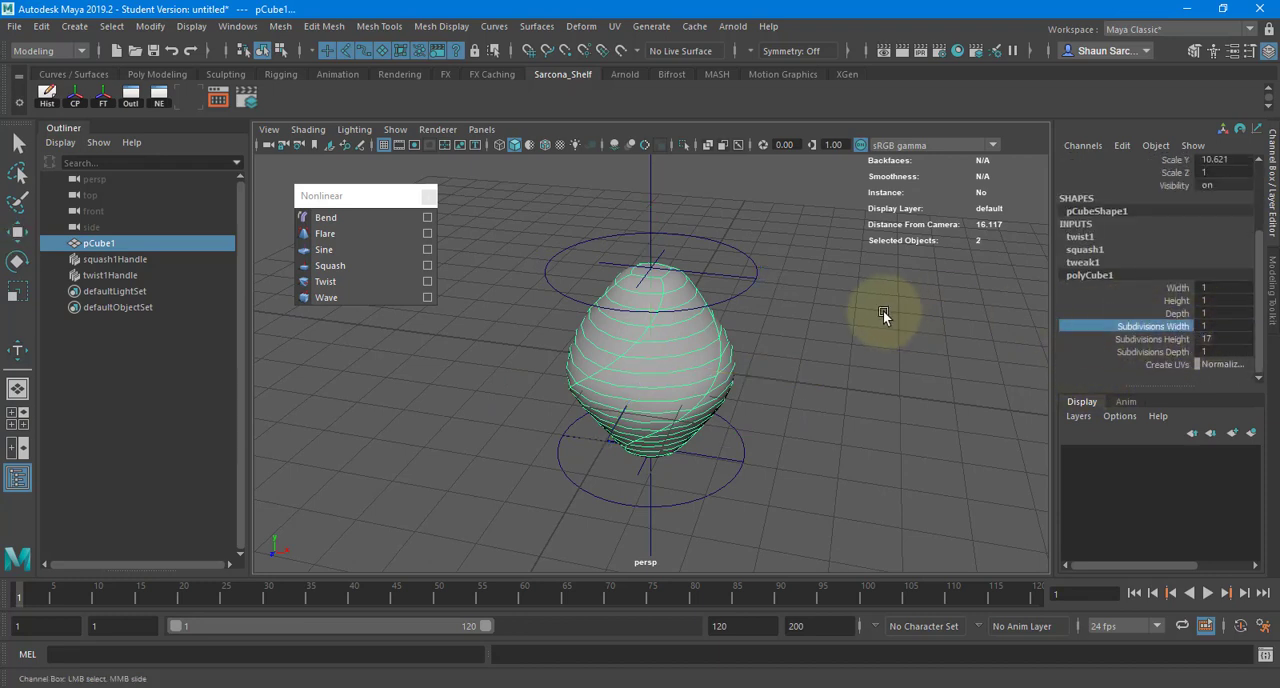
{"action": "middle_click_drag", "start_coordinate": [883, 312], "coordinate": [932, 338]}
{"action": "left_click", "coordinate": [1131, 352]}
{"action": "left_click", "coordinate": [932, 332]}
{"action": "left_click_drag", "start_coordinate": [932, 332], "coordinate": [858, 297], "text": "alt"}
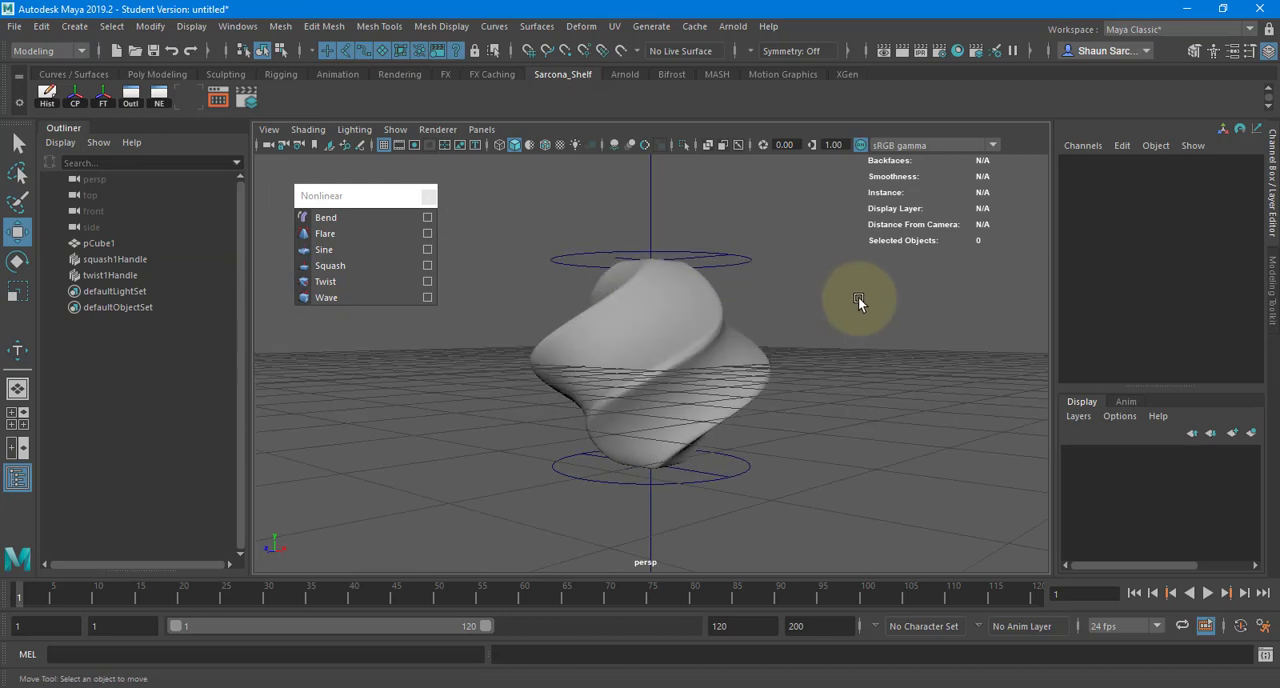
- Duplicate the twisted shape and move the copy to about 6.355 along X
{"action": "left_click", "coordinate": [737, 360]}
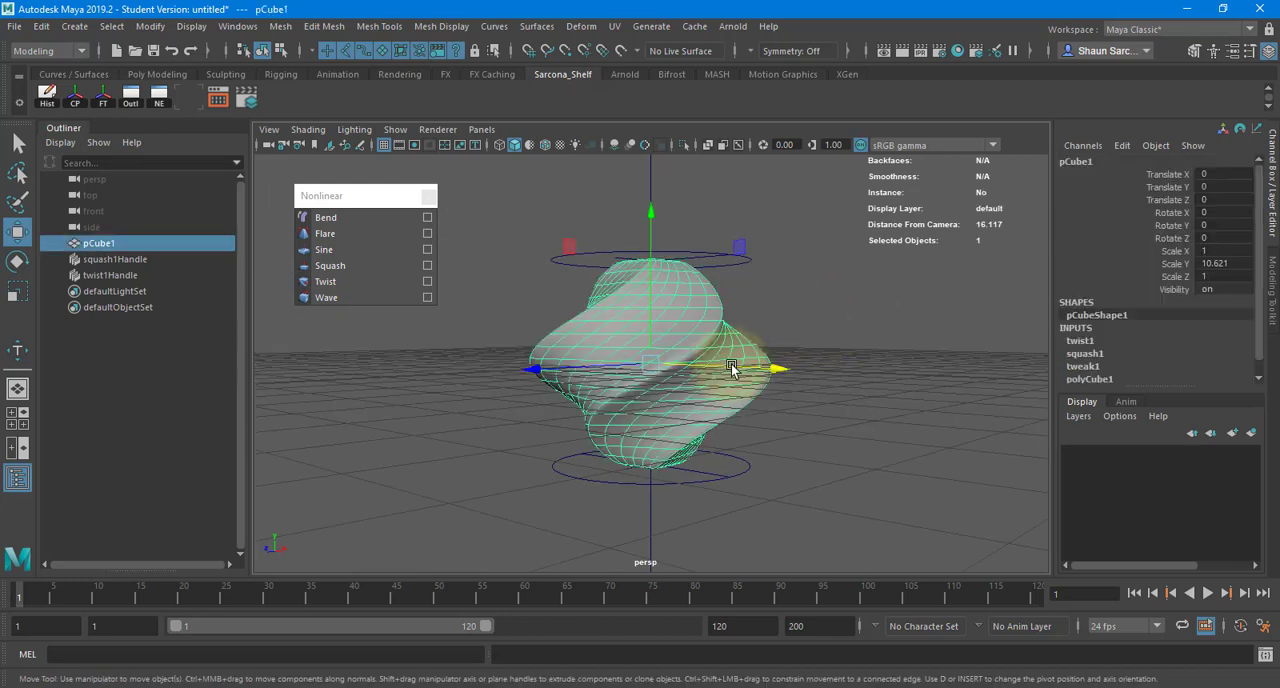
{"action": "left_click_drag", "start_coordinate": [594, 380], "coordinate": [781, 405], "text": "alt"}
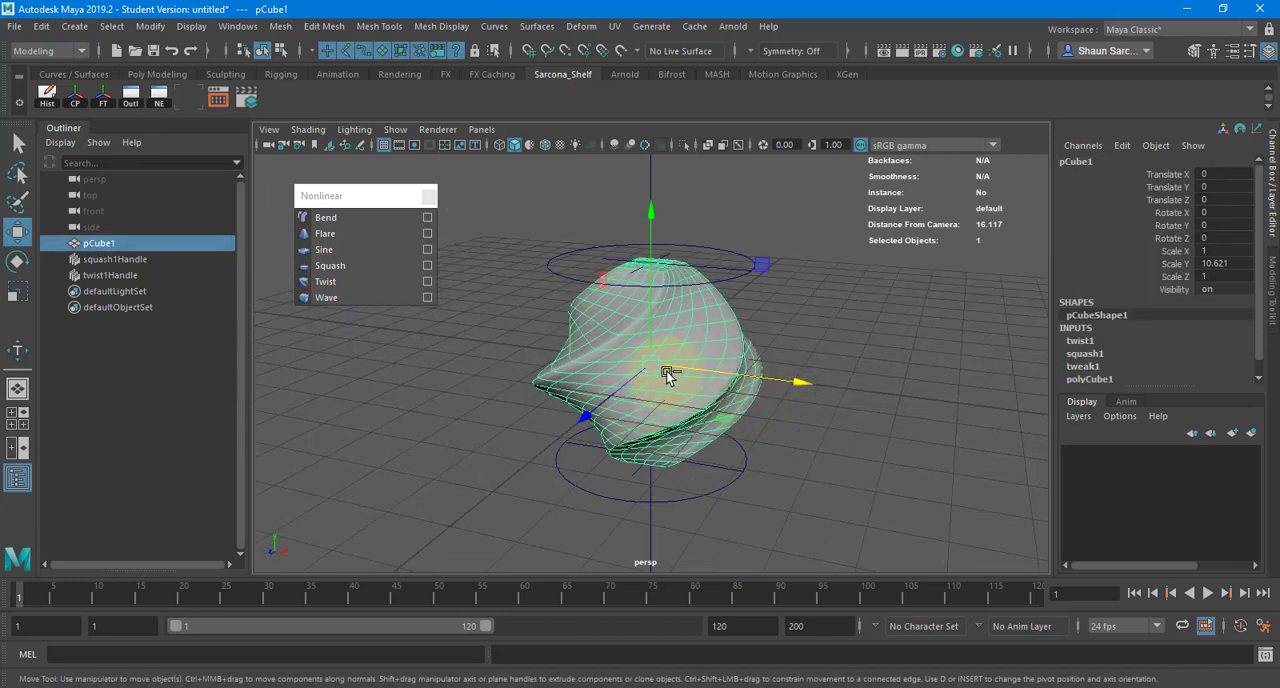
{"action": "key", "text": "ctrl+d"}
{"action": "middle_click_drag", "start_coordinate": [929, 391], "coordinate": [1029, 400]}
{"action": "key", "text": "f"}
{"action": "left_click_drag", "start_coordinate": [793, 372], "coordinate": [1160, 336], "text": "alt"}
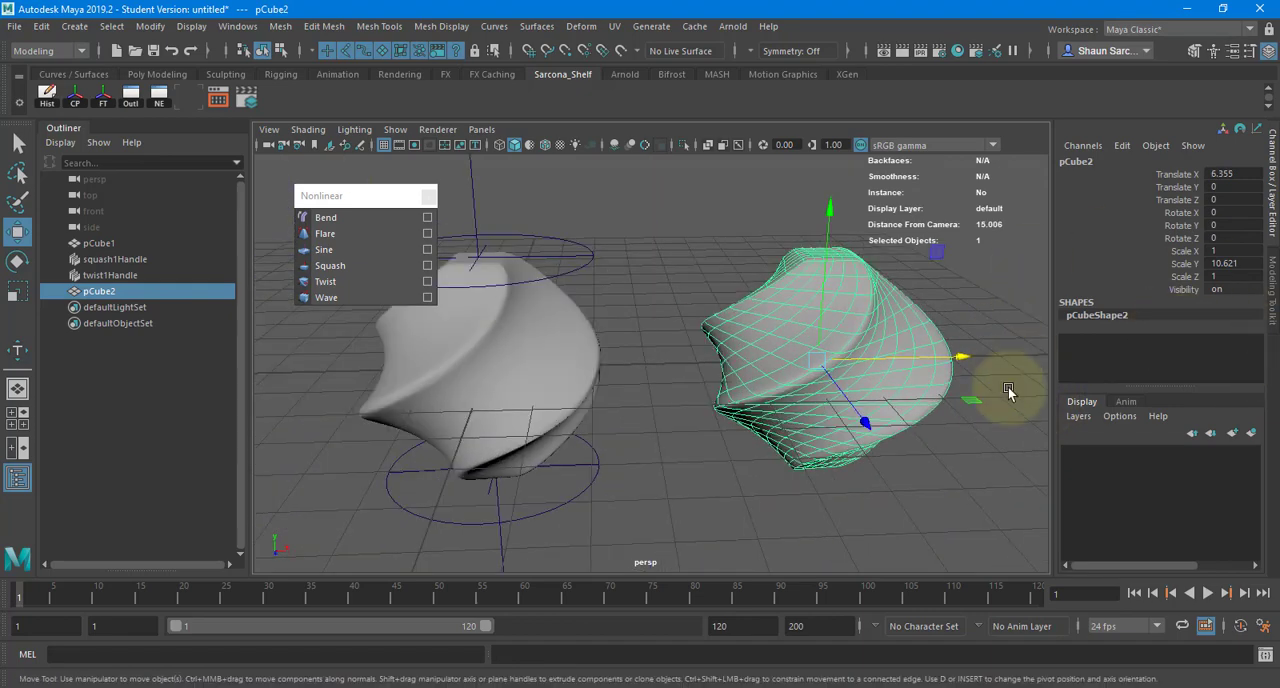
- Switch the duplicated shape to edge mode and select a spiralling edge loop along its side
{"action": "left_click", "coordinate": [532, 375]}
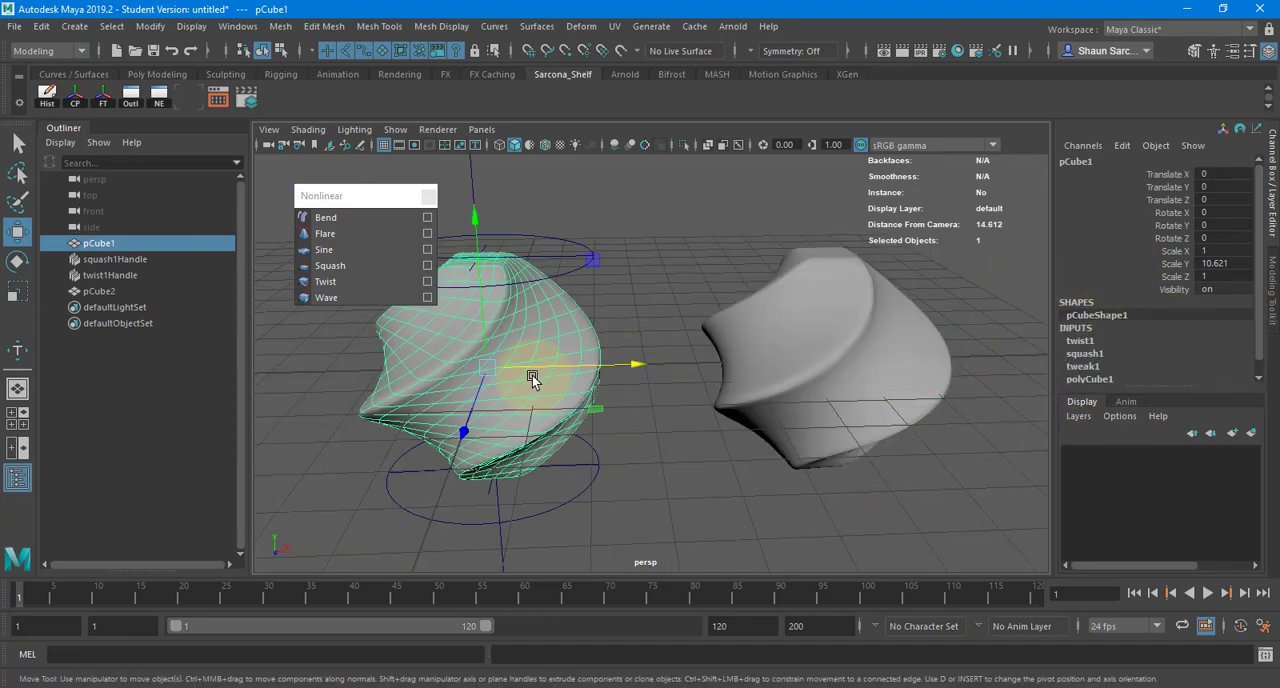
{"action": "left_click", "coordinate": [826, 318]}
{"action": "right_click", "coordinate": [831, 265]}
{"action": "right_click_drag", "start_coordinate": [832, 268], "coordinate": [832, 222]}
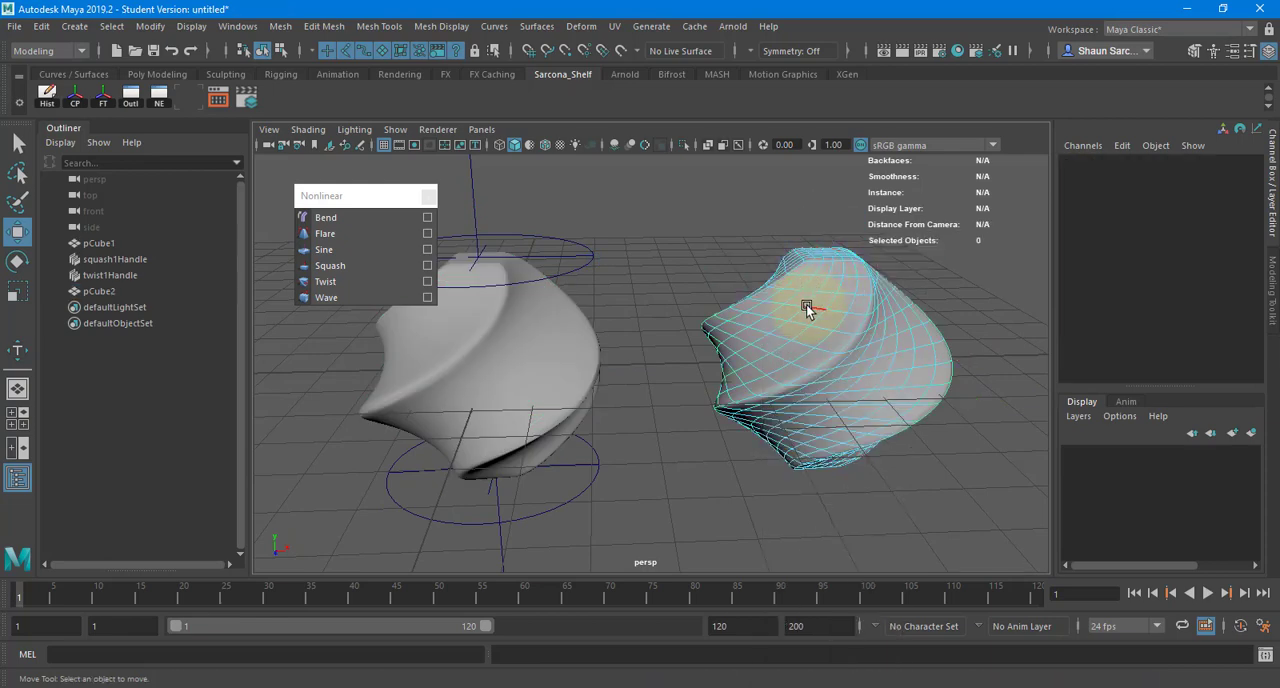
{"action": "double_click", "coordinate": [807, 307]}
{"action": "double_click", "coordinate": [794, 318]}
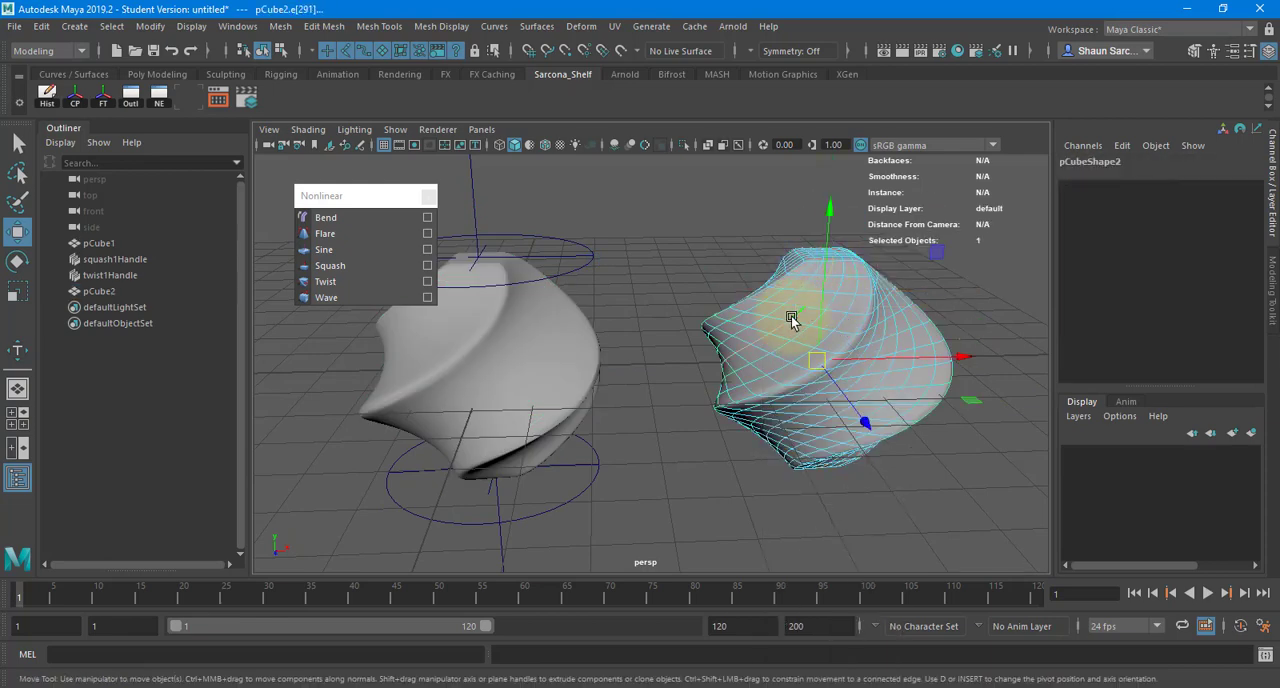
{"action": "left_click_drag", "start_coordinate": [850, 330], "coordinate": [670, 388], "text": "alt"}
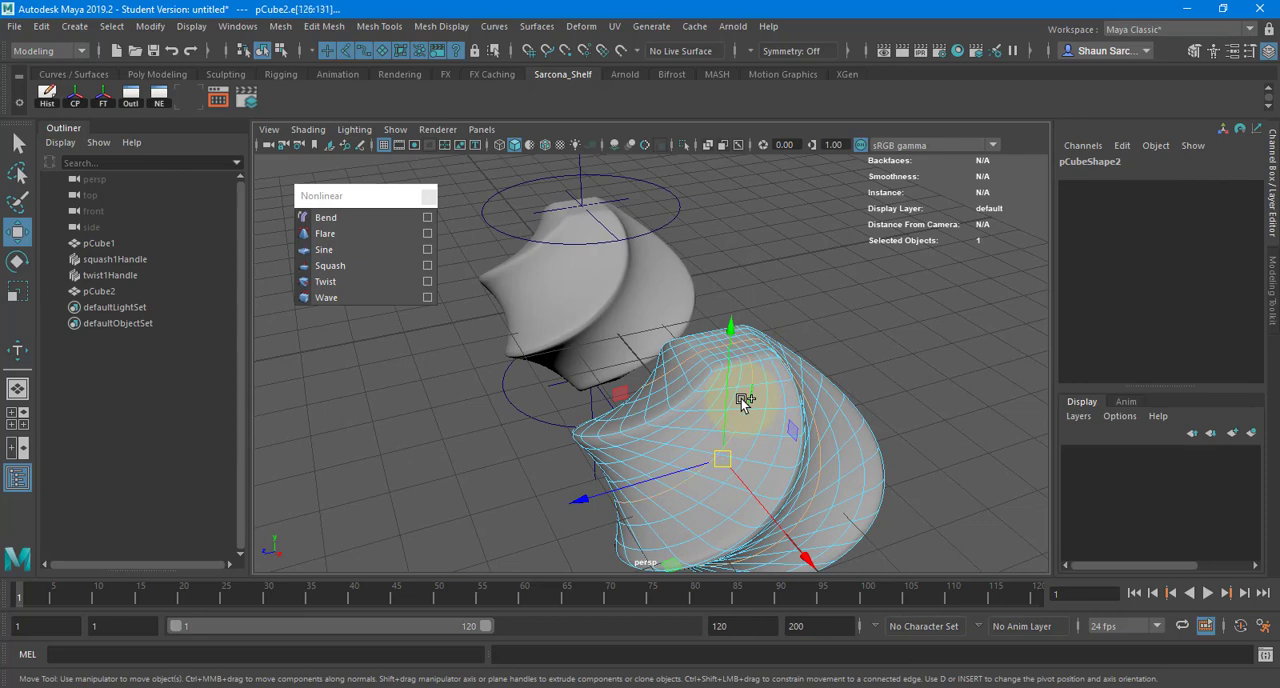
- Scale and move the selected edges of the copy to exaggerate its swirling ridges, and return to object mode
{"action": "key", "text": "r"}
{"action": "left_click_drag", "start_coordinate": [737, 429], "coordinate": [686, 460], "text": "alt"}
{"action": "key", "text": "w"}
{"action": "right_click_drag", "start_coordinate": [623, 376], "coordinate": [715, 241]}
{"action": "key", "text": "f"}
{"action": "left_click", "coordinate": [810, 305]}
{"action": "left_click_drag", "start_coordinate": [810, 305], "coordinate": [794, 200], "text": "alt"}
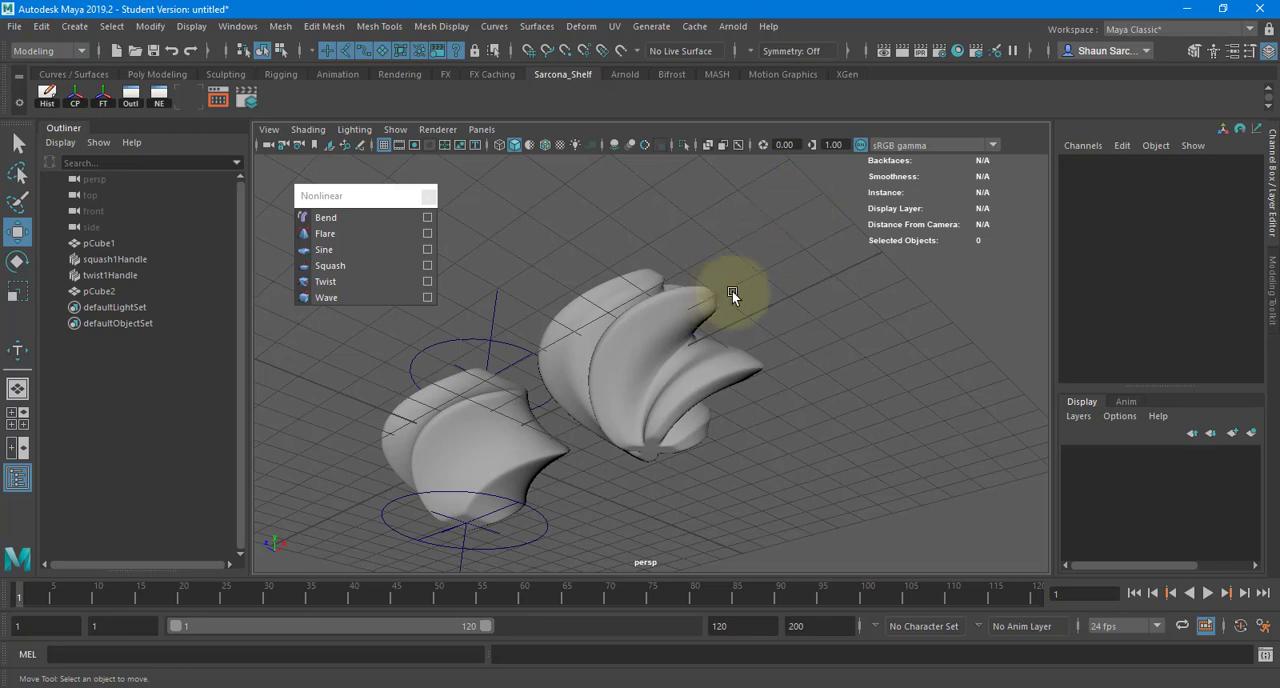
- Delete the reshaped copy and frame the original twisted shape
{"action": "left_click", "coordinate": [690, 396]}
{"action": "key", "text": "Delete"}
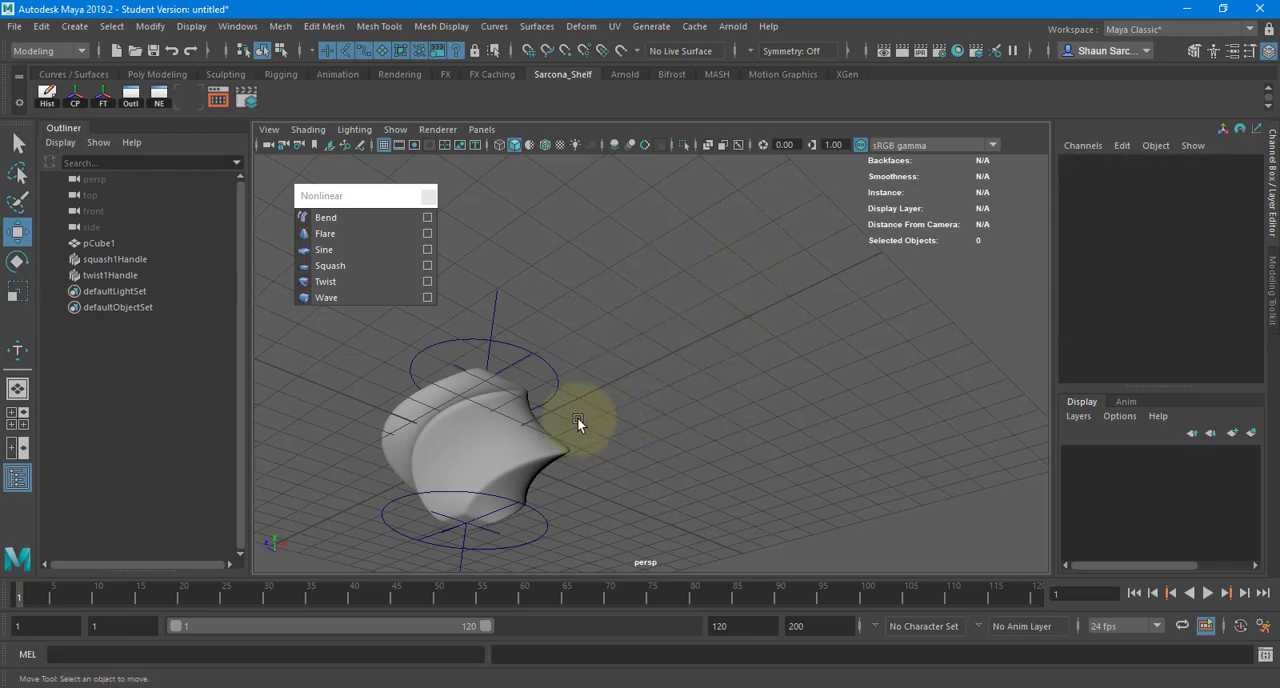
{"action": "left_click", "coordinate": [510, 414]}
{"action": "key", "text": "f"}
{"action": "left_click_drag", "start_coordinate": [609, 320], "coordinate": [632, 373], "text": "alt"}
{"action": "left_click_drag", "start_coordinate": [586, 171], "coordinate": [731, 238]}
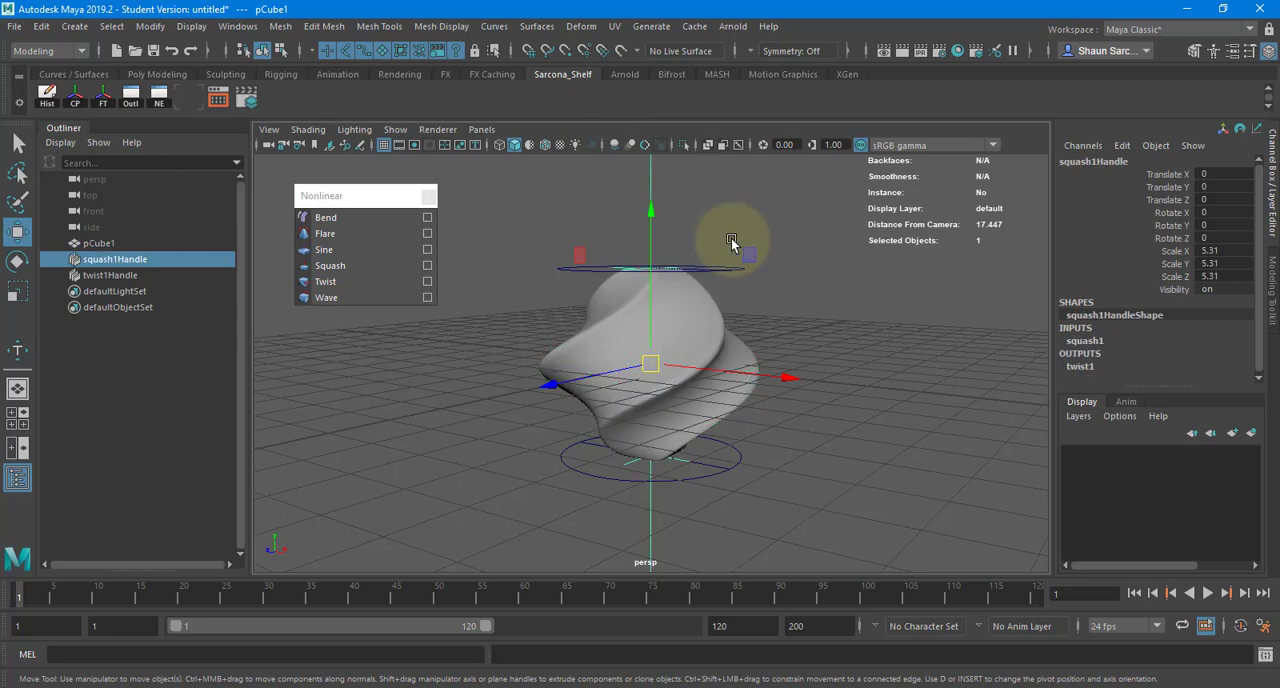
- Try deleting the twisted shape's history and moving the mesh apart from its deformer handles, undoing both
{"action": "left_click", "coordinate": [557, 315]}
{"action": "left_click", "coordinate": [45, 103]}
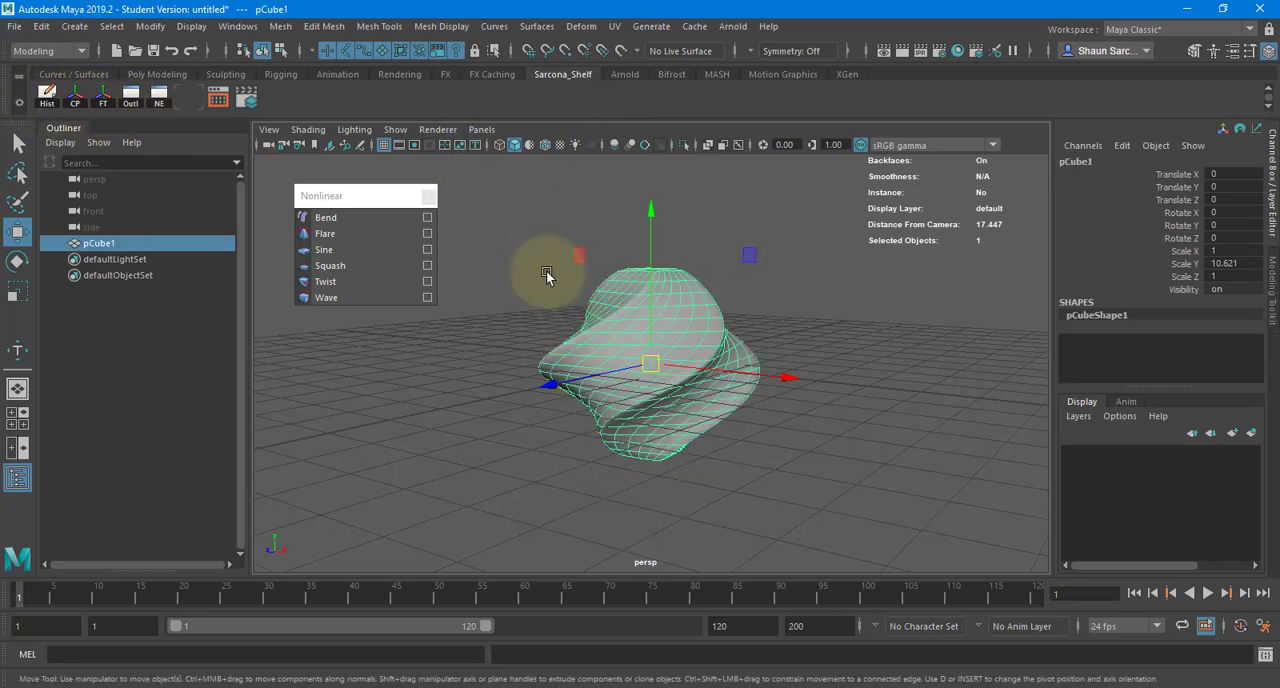
{"action": "key", "text": "ctrl+z"}
{"action": "left_click_drag", "start_coordinate": [650, 364], "coordinate": [525, 351]}
{"action": "key", "text": "ctrl+z"}
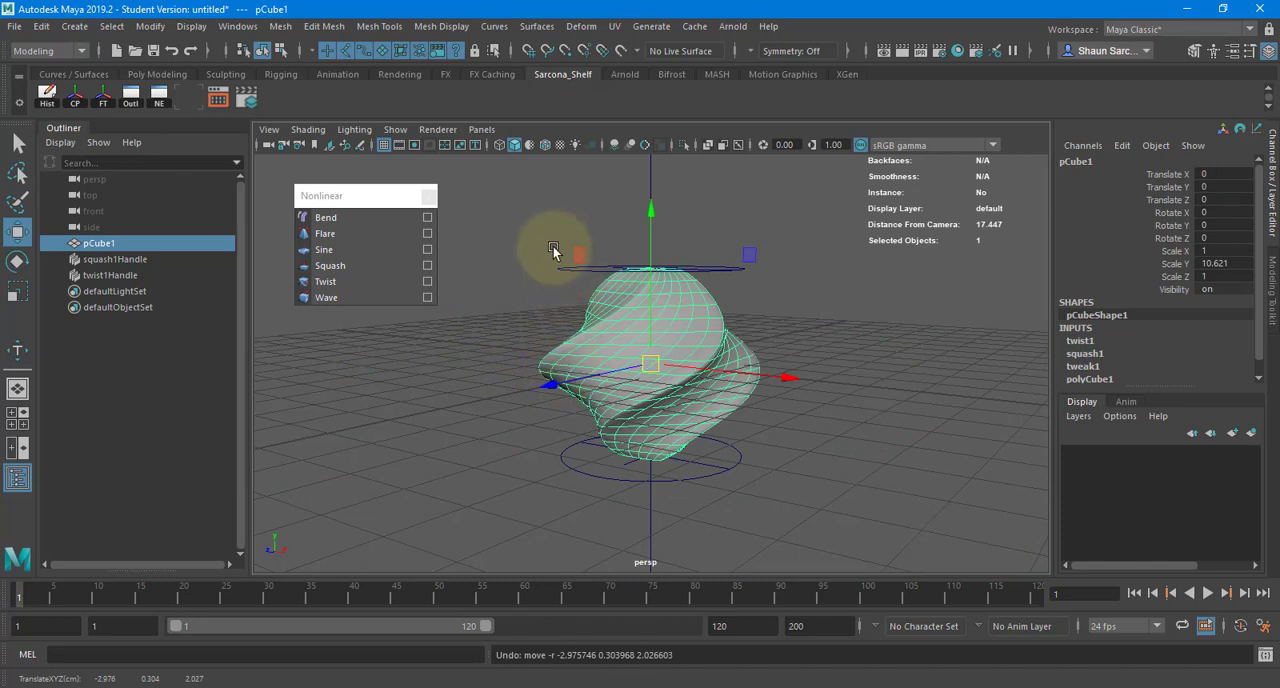
- Group the twisted mesh with its squash and twist handles, test-move the group and undo the move
{"action": "left_click_drag", "start_coordinate": [552, 249], "coordinate": [866, 566]}
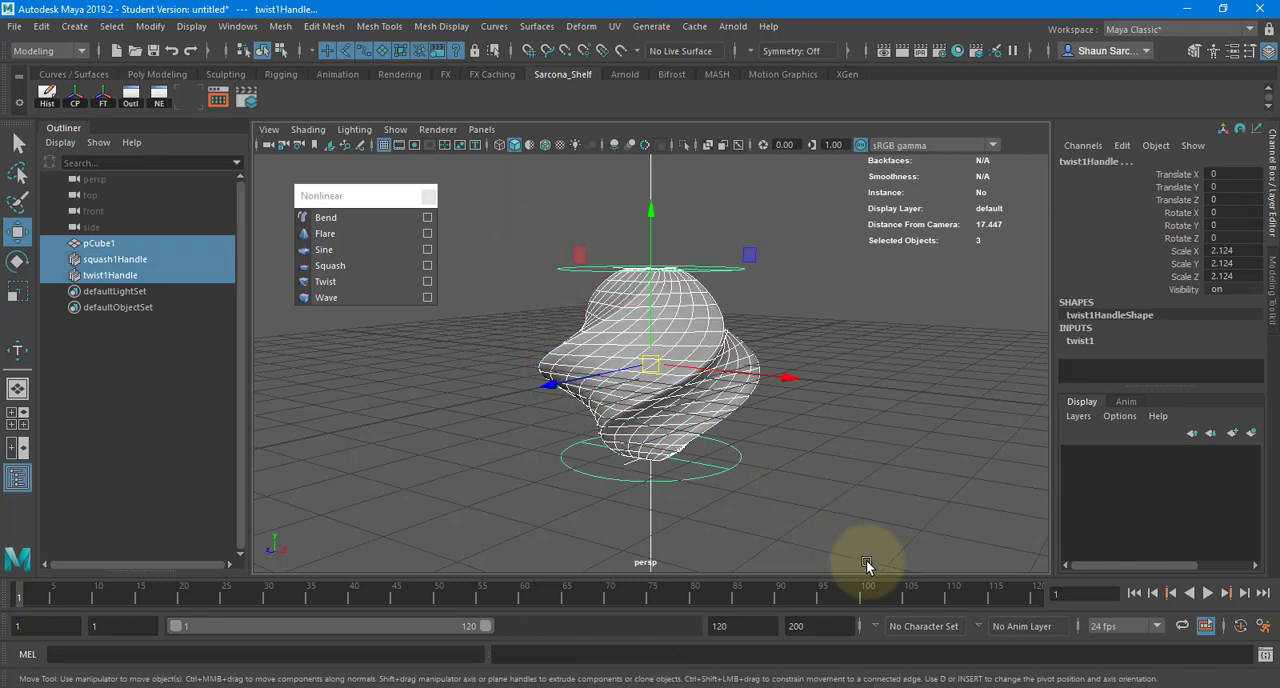
{"action": "key", "text": "ctrl+g"}
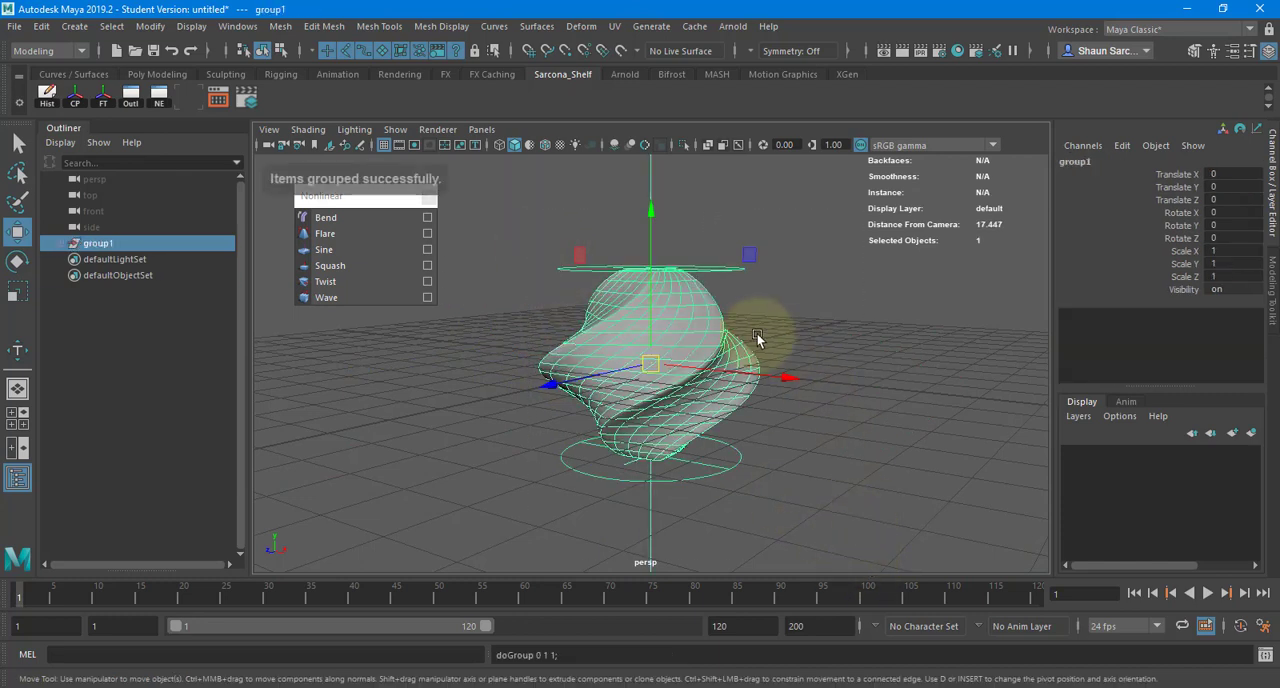
{"action": "left_click_drag", "start_coordinate": [654, 363], "coordinate": [856, 478]}
{"action": "key", "text": "ctrl+z"}
{"action": "key", "text": "ctrl+z"}
{"action": "key", "text": "ctrl+z"}
{"action": "key", "text": "ctrl+z"}
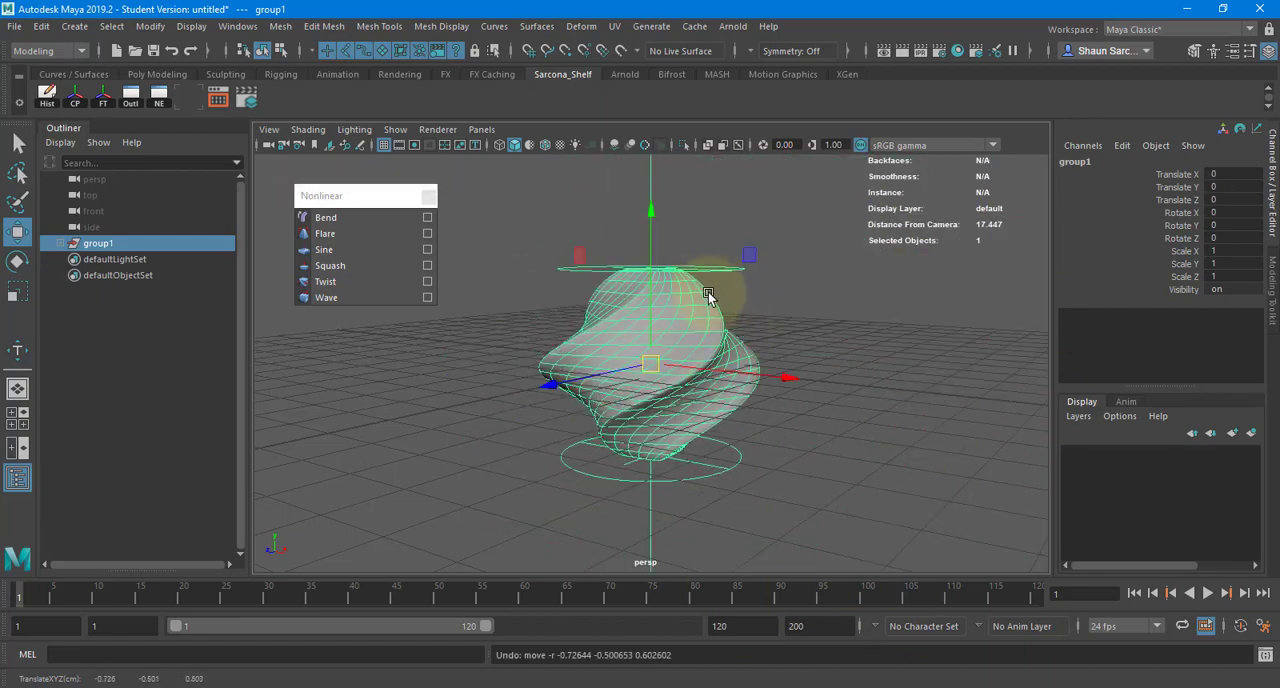
- Select the twisted mesh alone, delete its history and close the floating Nonlinear deformer list
{"action": "left_click", "coordinate": [708, 295]}
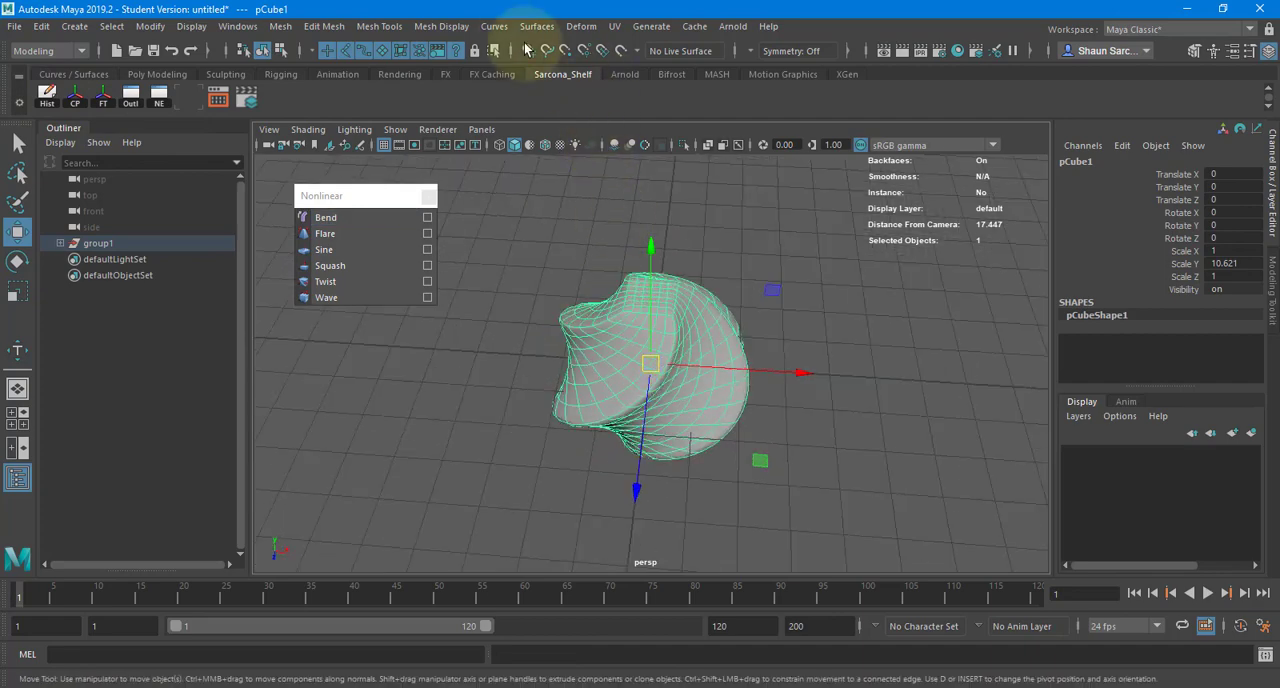
{"action": "left_click", "coordinate": [581, 26]}
{"action": "left_click", "coordinate": [366, 199]}
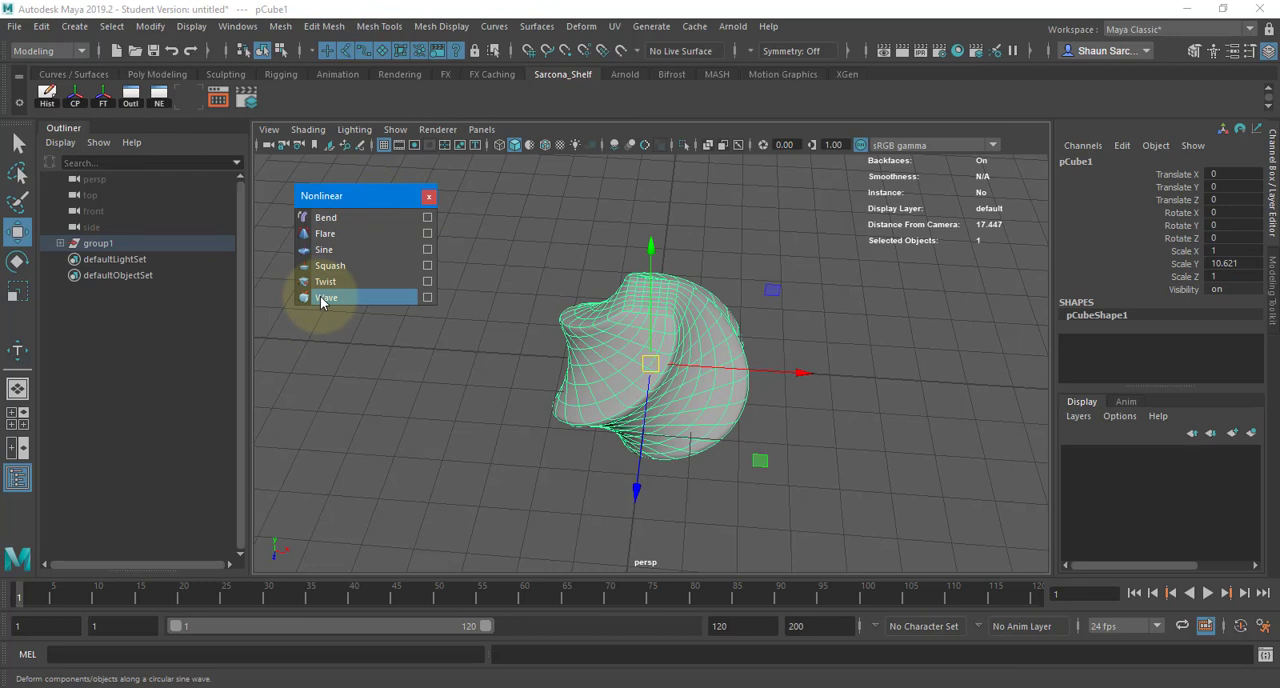
{"action": "left_click", "coordinate": [431, 200]}
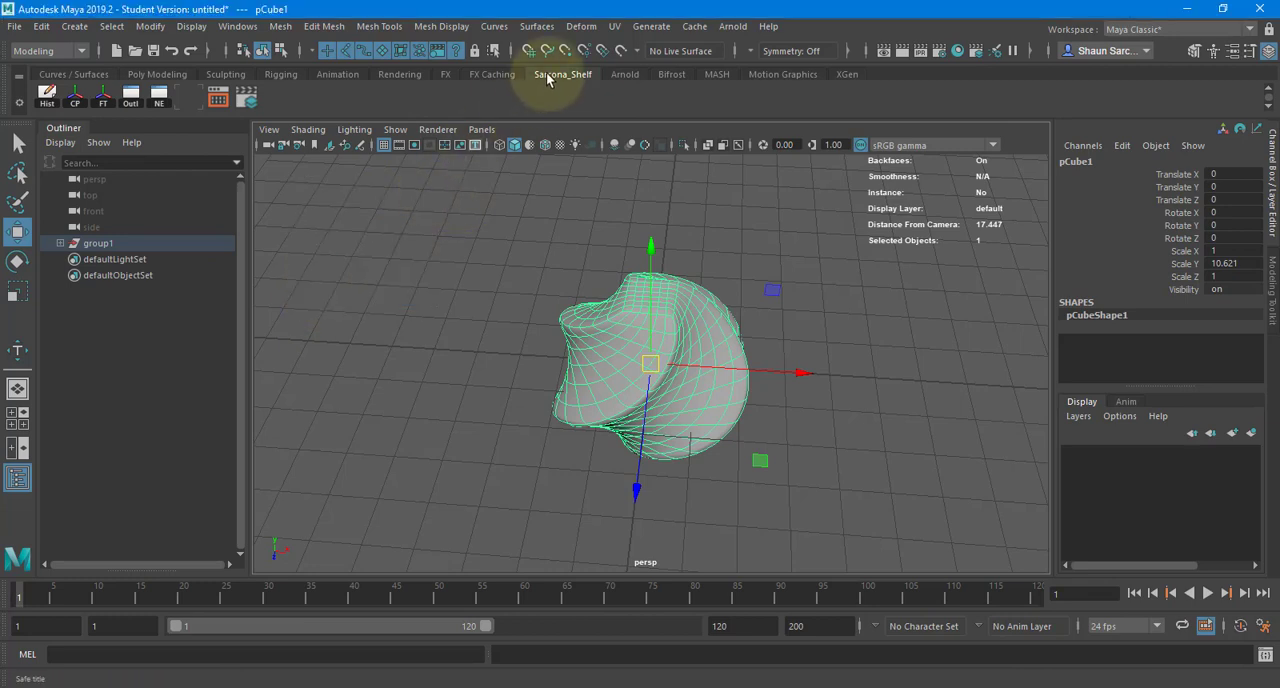
- Apply a Lattice deformer to the twisted mesh and switch the lattice to Lattice Point mode
{"action": "left_click", "coordinate": [582, 26]}
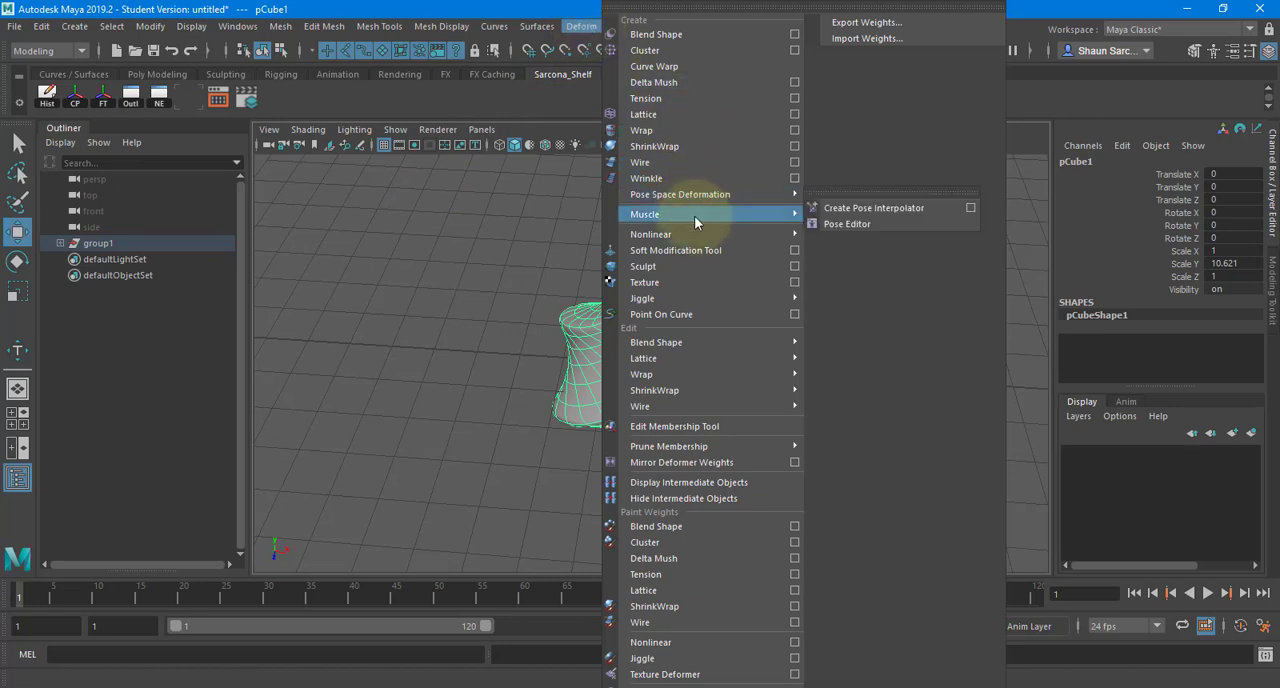
{"action": "mouse_move", "coordinate": [694, 215]}
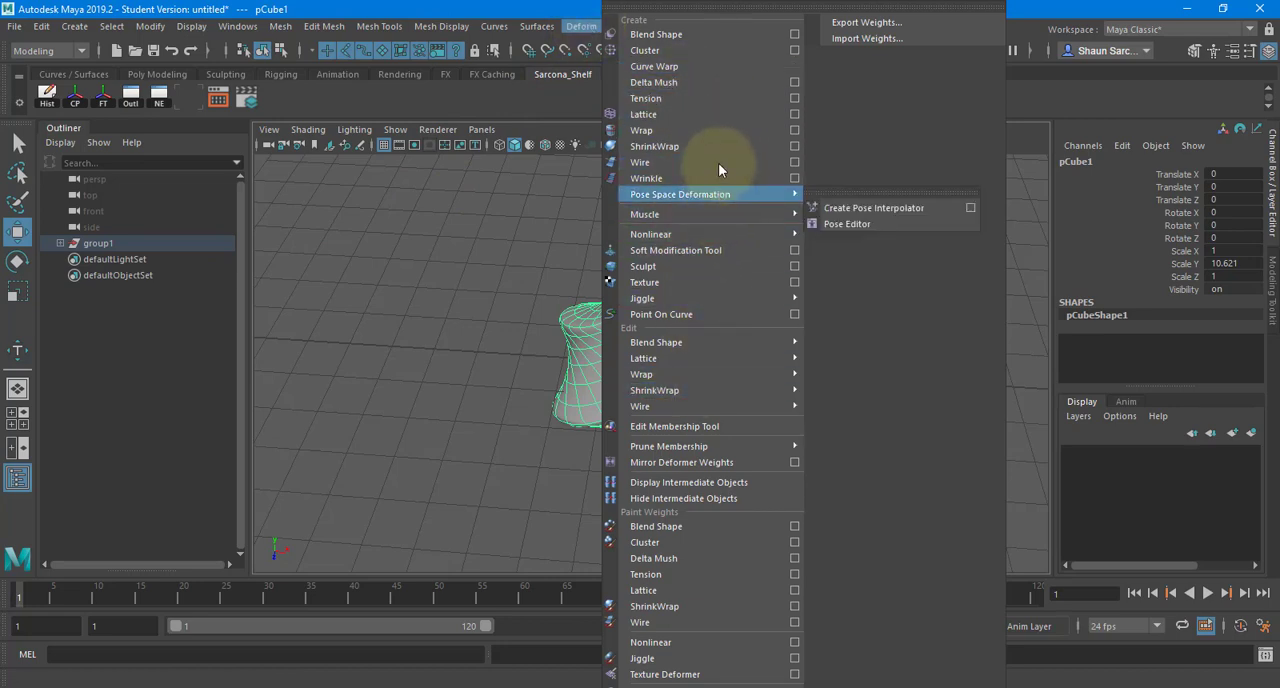
{"action": "left_click", "coordinate": [725, 115]}
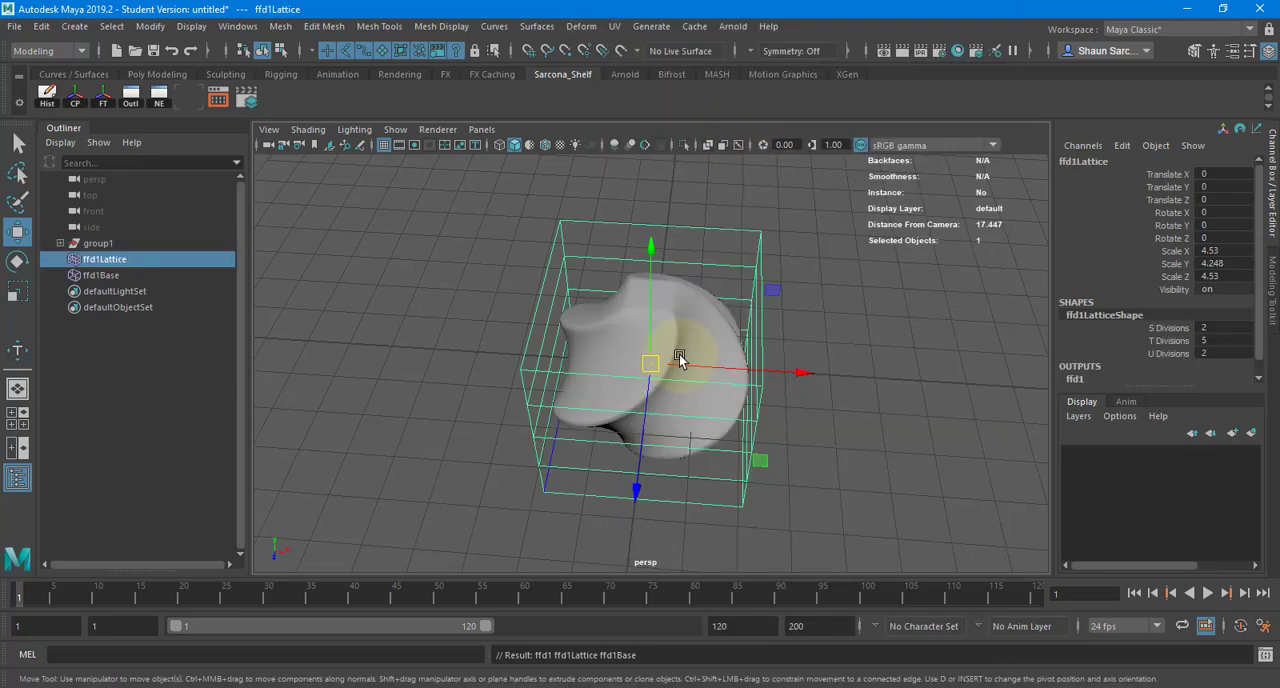
{"action": "left_click_drag", "start_coordinate": [680, 357], "coordinate": [737, 314], "text": "alt"}
{"action": "right_click", "coordinate": [779, 288]}
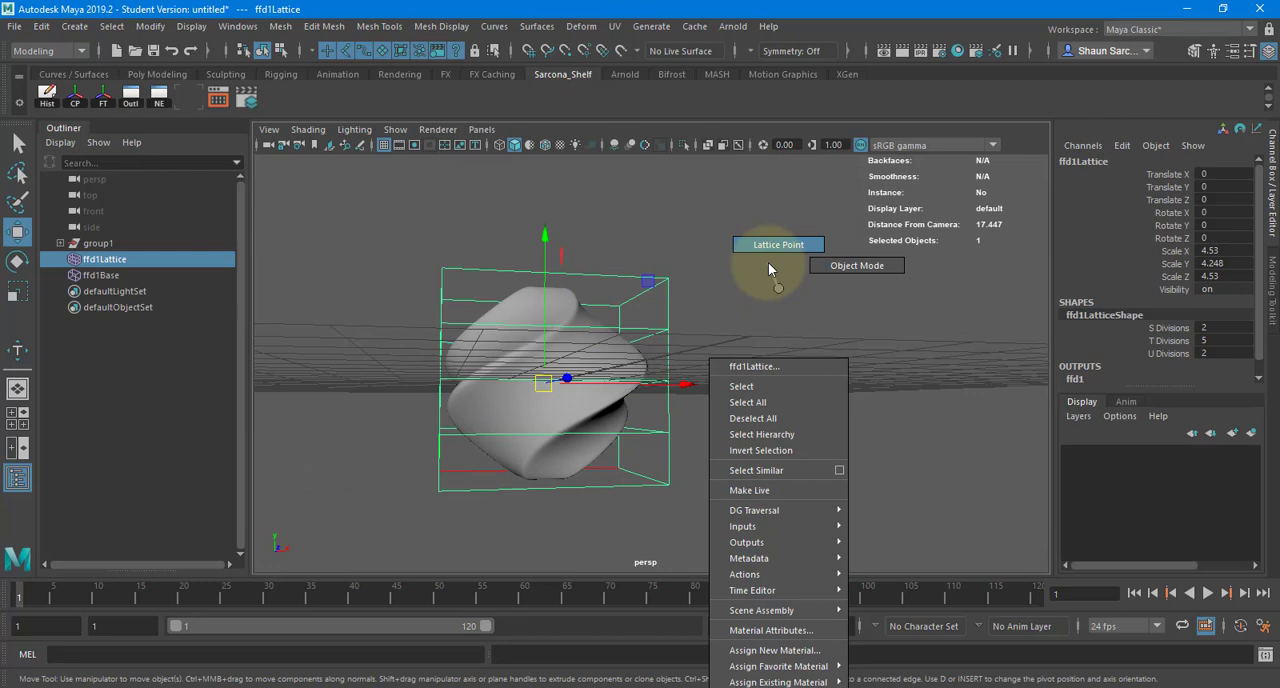
{"action": "right_click_drag", "start_coordinate": [768, 281], "coordinate": [767, 281]}
{"action": "left_click_drag", "start_coordinate": [708, 312], "coordinate": [597, 373], "text": "alt"}
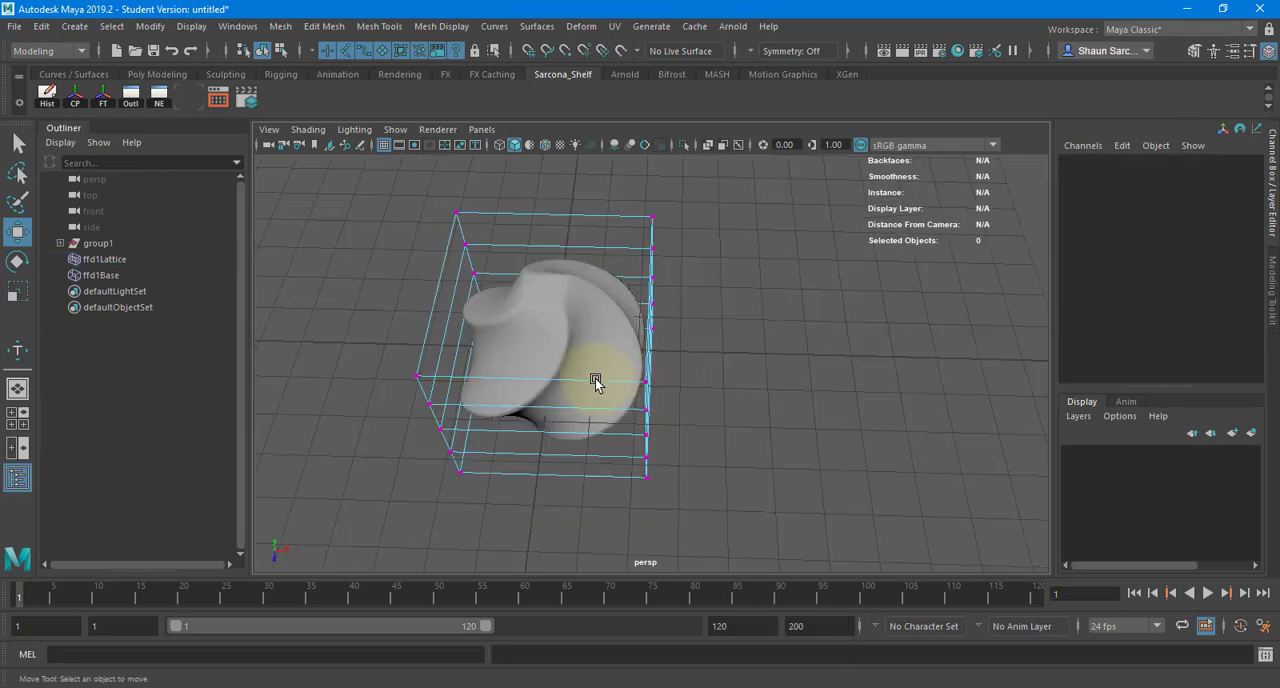
- Select the lattice's top row of points and scale it outward to widen the top of the shape
{"action": "key", "text": "F8"}
{"action": "left_click_drag", "start_coordinate": [700, 298], "coordinate": [690, 230], "text": "alt"}
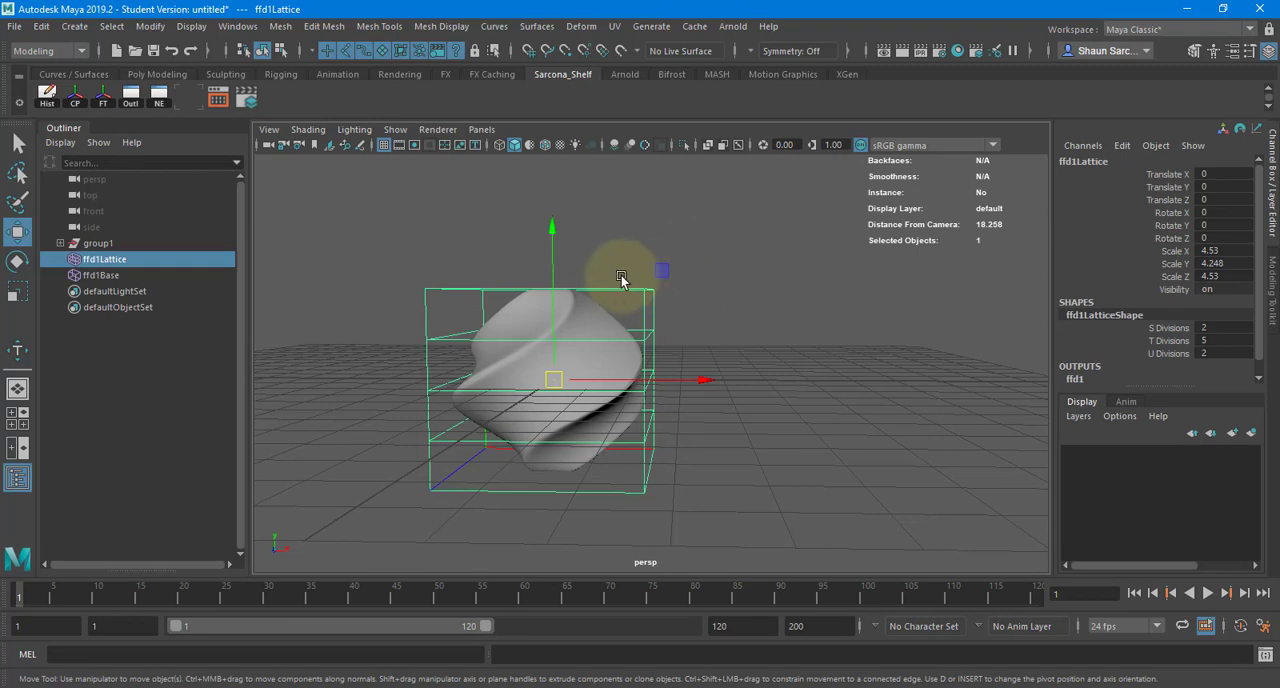
{"action": "right_click_drag", "start_coordinate": [713, 271], "coordinate": [714, 231]}
{"action": "left_click_drag", "start_coordinate": [340, 250], "coordinate": [680, 298]}
{"action": "key", "text": "r"}
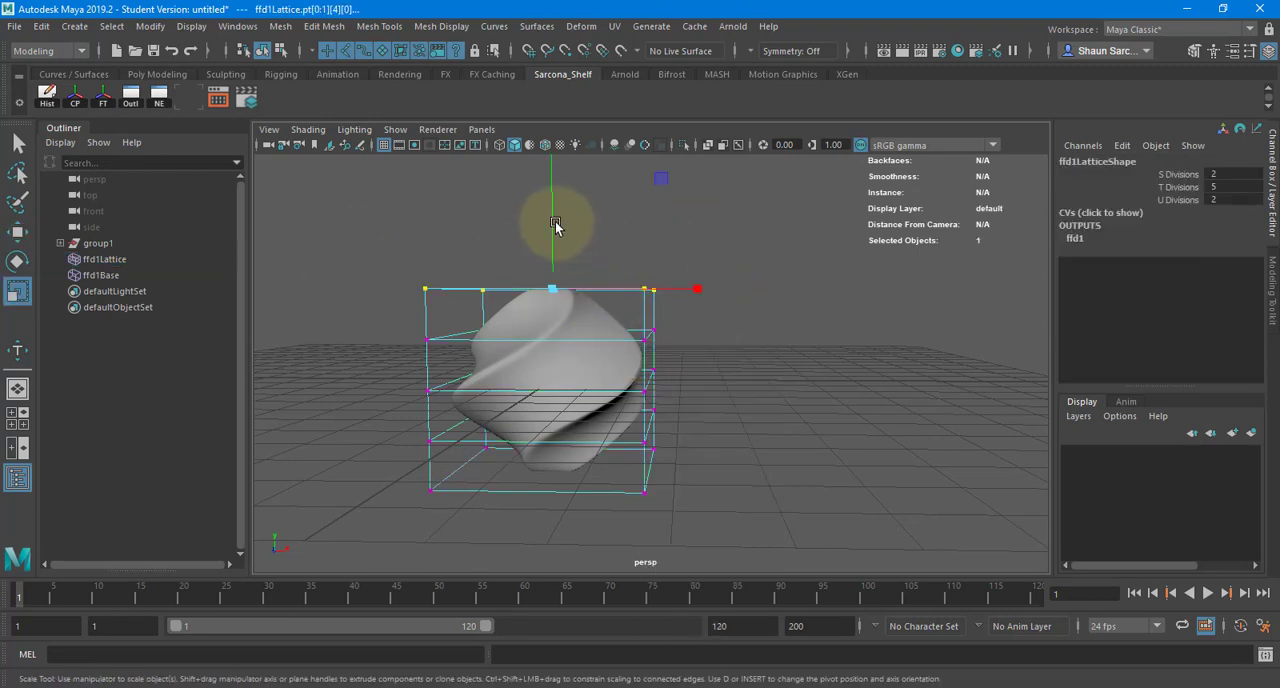
{"action": "left_click_drag", "start_coordinate": [555, 226], "coordinate": [681, 272], "text": "ctrl"}
- Select the second lattice row from the top and scale its points outward
{"action": "left_click_drag", "start_coordinate": [465, 309], "coordinate": [458, 307], "text": "alt"}
{"action": "left_click_drag", "start_coordinate": [378, 307], "coordinate": [661, 351]}
{"action": "left_click_drag", "start_coordinate": [543, 300], "coordinate": [583, 345], "text": "ctrl"}
{"action": "key", "text": "w"}
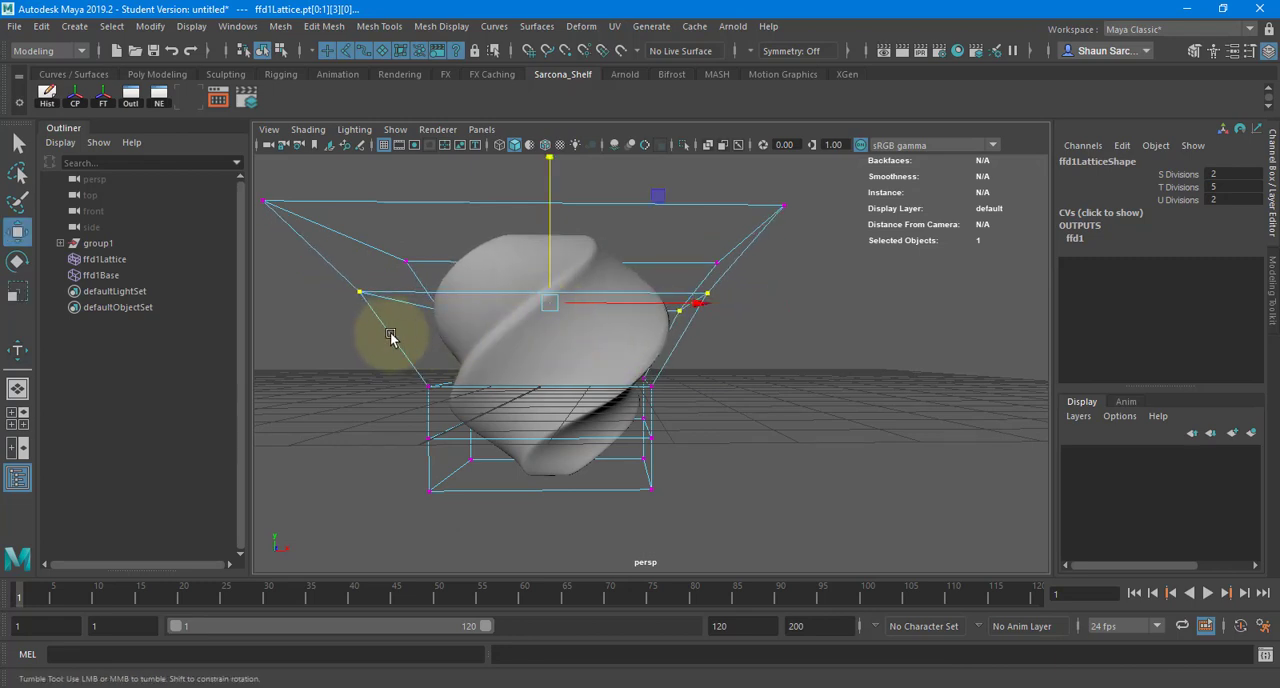
{"action": "left_click_drag", "start_coordinate": [391, 337], "coordinate": [390, 326], "text": "alt"}
- Scale the lattice's middle row and the row below it inward to form a narrow neck
{"action": "left_click_drag", "start_coordinate": [391, 343], "coordinate": [706, 399]}
{"action": "key", "text": "r"}
{"action": "middle_click_drag", "start_coordinate": [551, 413], "coordinate": [598, 412]}
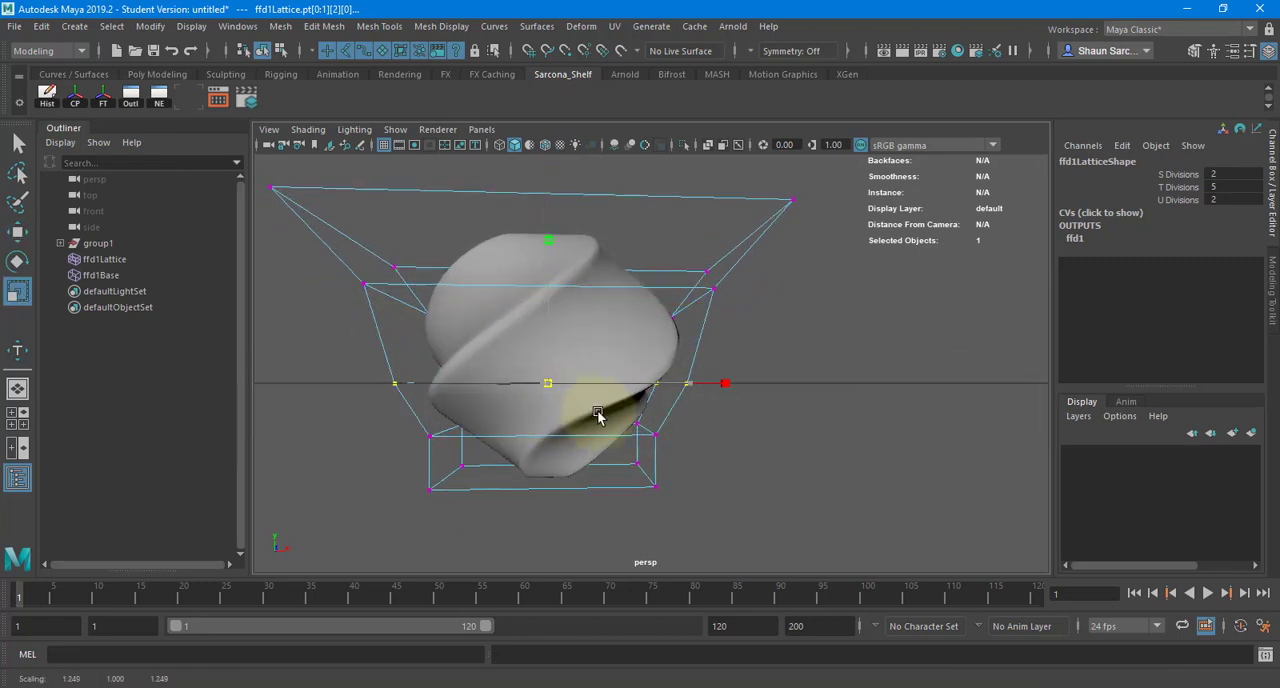
{"action": "left_click_drag", "start_coordinate": [598, 412], "coordinate": [674, 451], "text": "alt"}
{"action": "key", "text": "r"}
{"action": "middle_click_drag", "start_coordinate": [674, 451], "coordinate": [610, 460]}
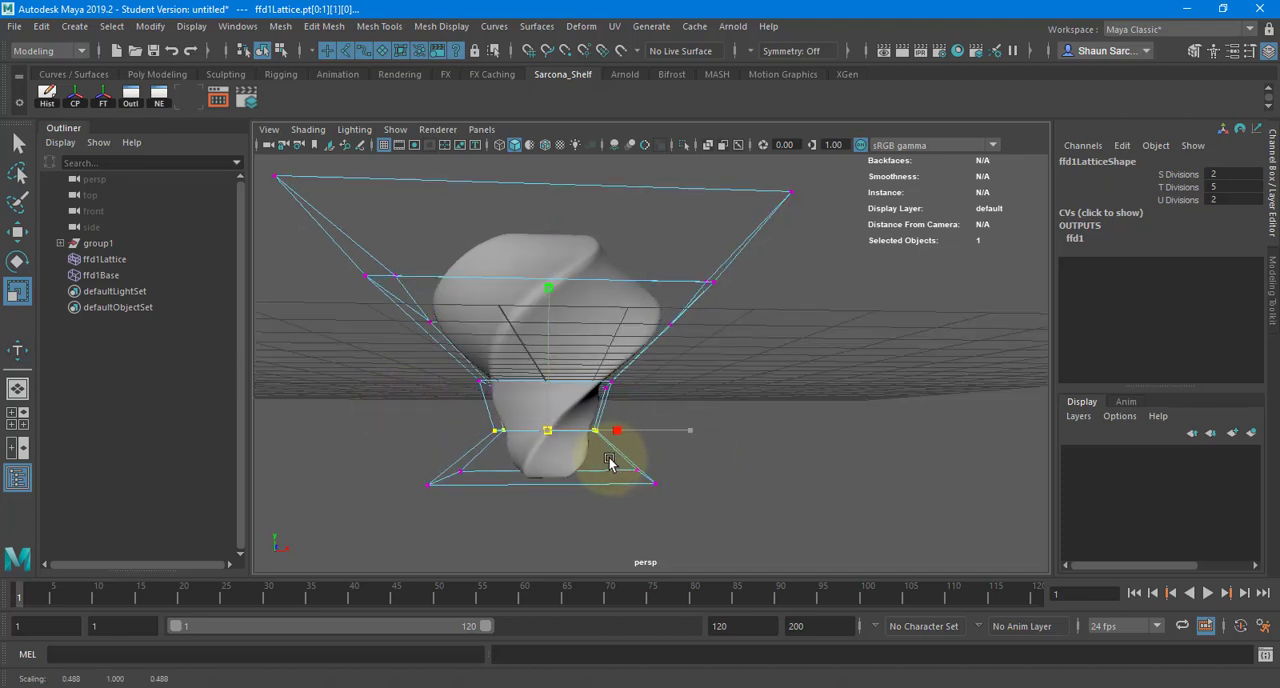
{"action": "left_click_drag", "start_coordinate": [643, 371], "coordinate": [429, 394]}
{"action": "middle_click_drag", "start_coordinate": [657, 437], "coordinate": [628, 443]}
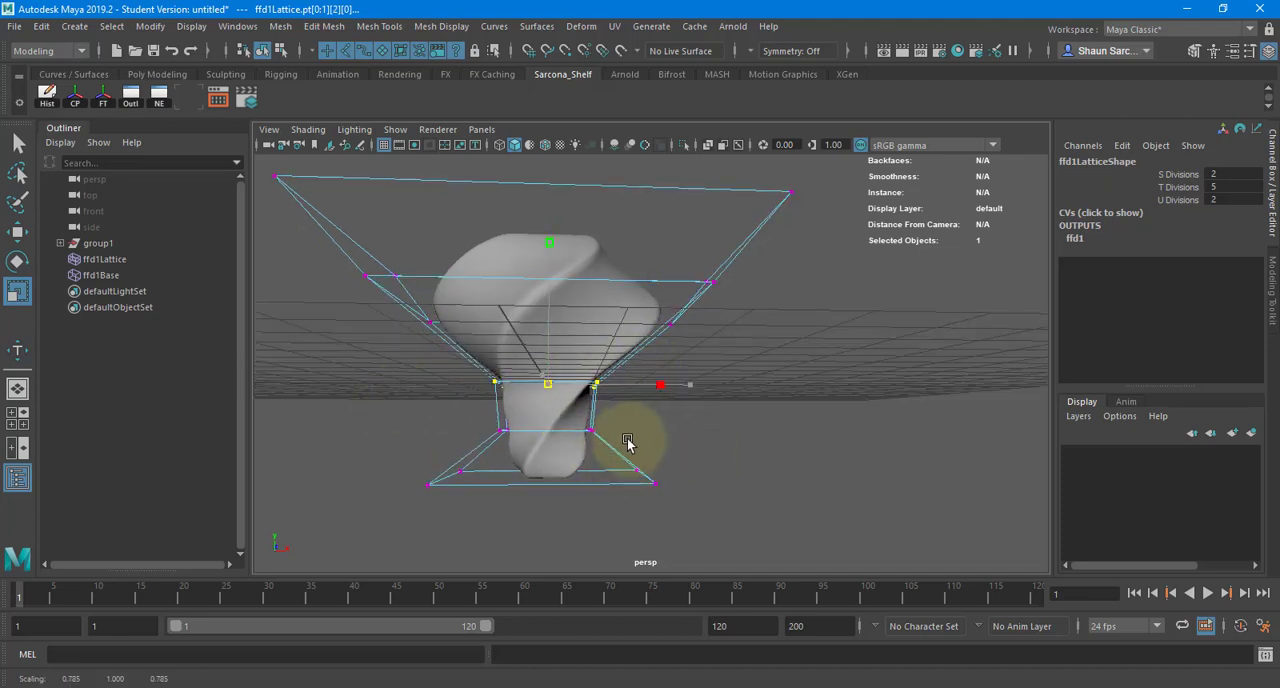
- Select the mesh and delete its history to bake in the lattice deformation
{"action": "left_click", "coordinate": [651, 288]}
{"action": "key", "text": "w"}
{"action": "mouse_move", "coordinate": [663, 314]}
{"action": "left_mouse_down", "text": "alt"}
{"action": "mouse_move", "coordinate": [420, 338]}
{"action": "mouse_move", "coordinate": [471, 440]}
{"action": "mouse_move", "coordinate": [643, 294]}
{"action": "mouse_move", "coordinate": [660, 300]}
{"action": "left_mouse_up", "text": "alt"}
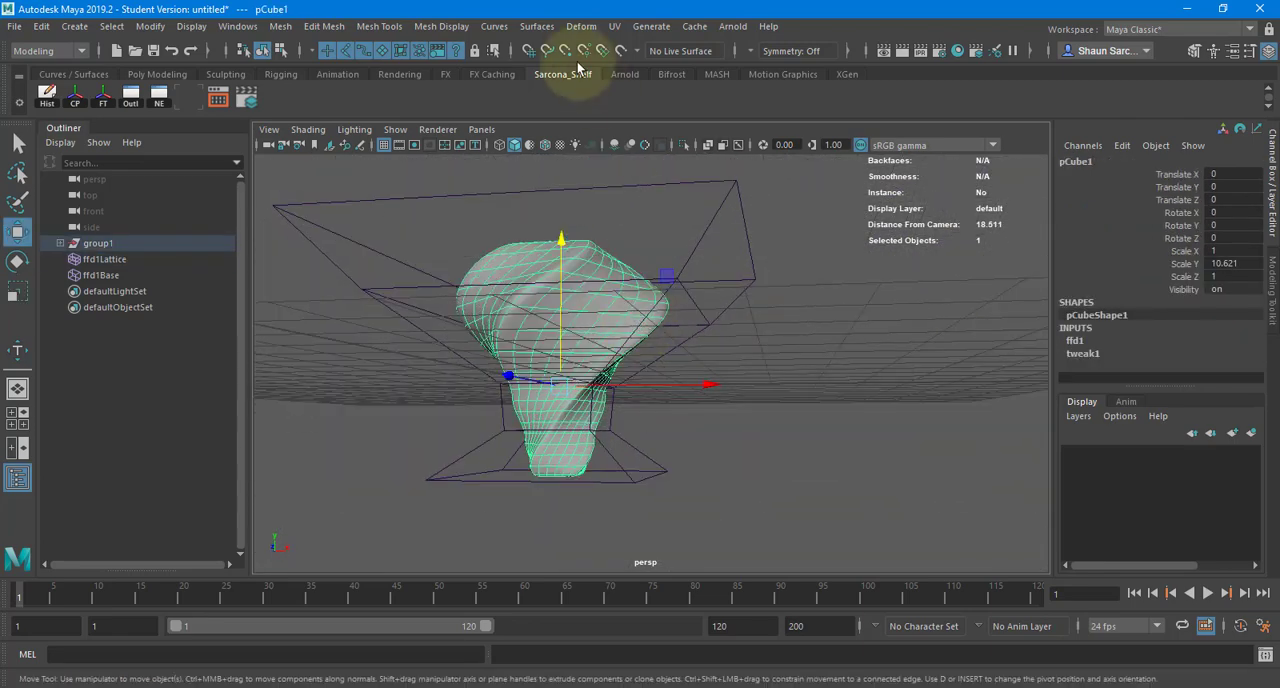
{"action": "left_click", "coordinate": [46, 95]}
{"action": "left_click_drag", "start_coordinate": [540, 320], "coordinate": [600, 240], "text": "alt"}
{"action": "left_click", "coordinate": [537, 26]}
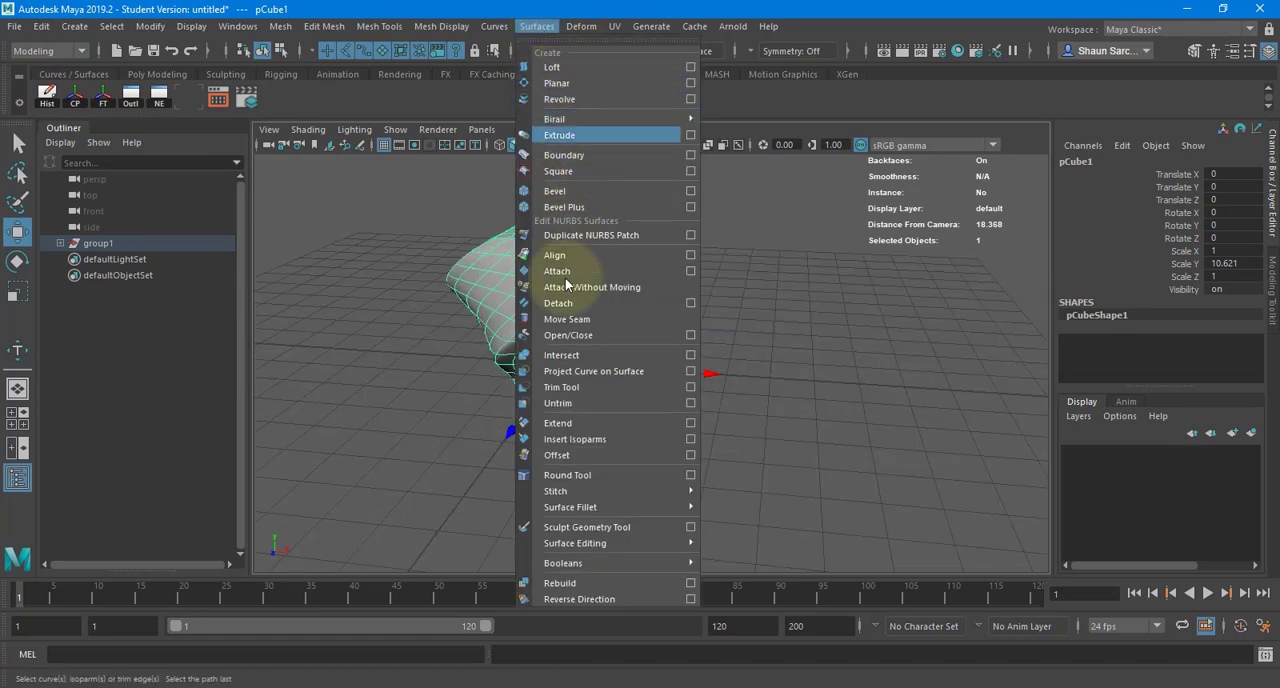
{"action": "left_click", "coordinate": [584, 26]}
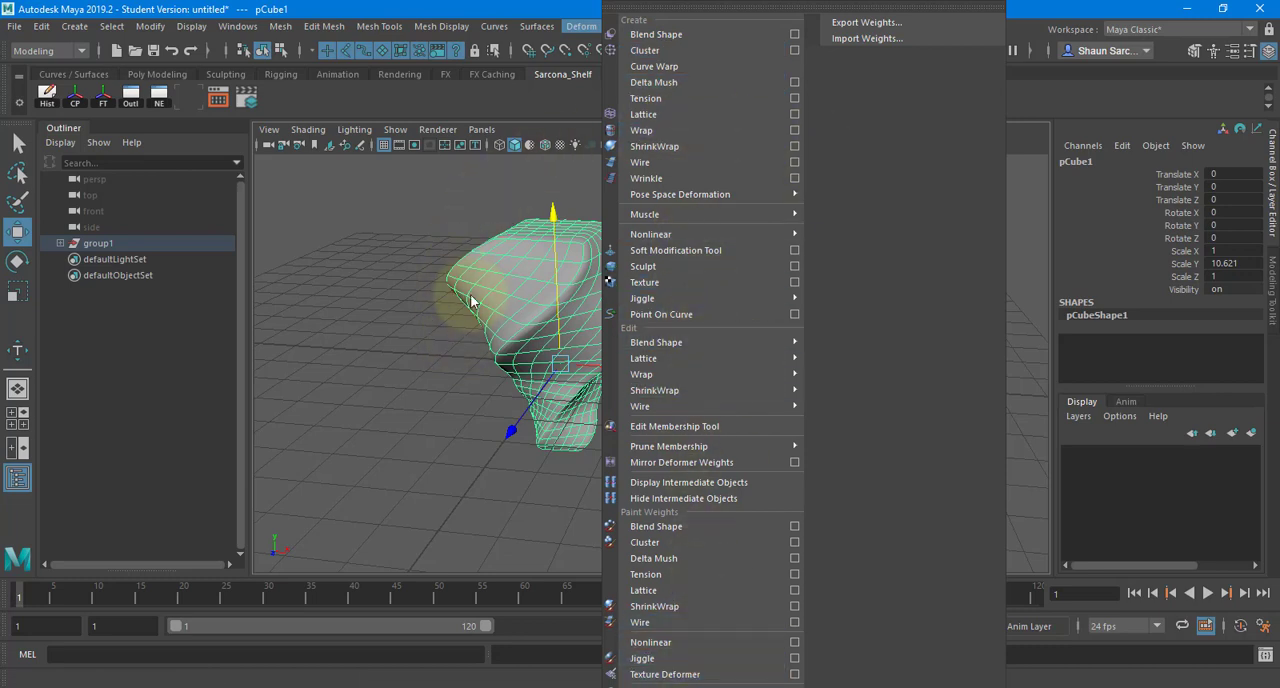
{"action": "mouse_move", "coordinate": [673, 235]}
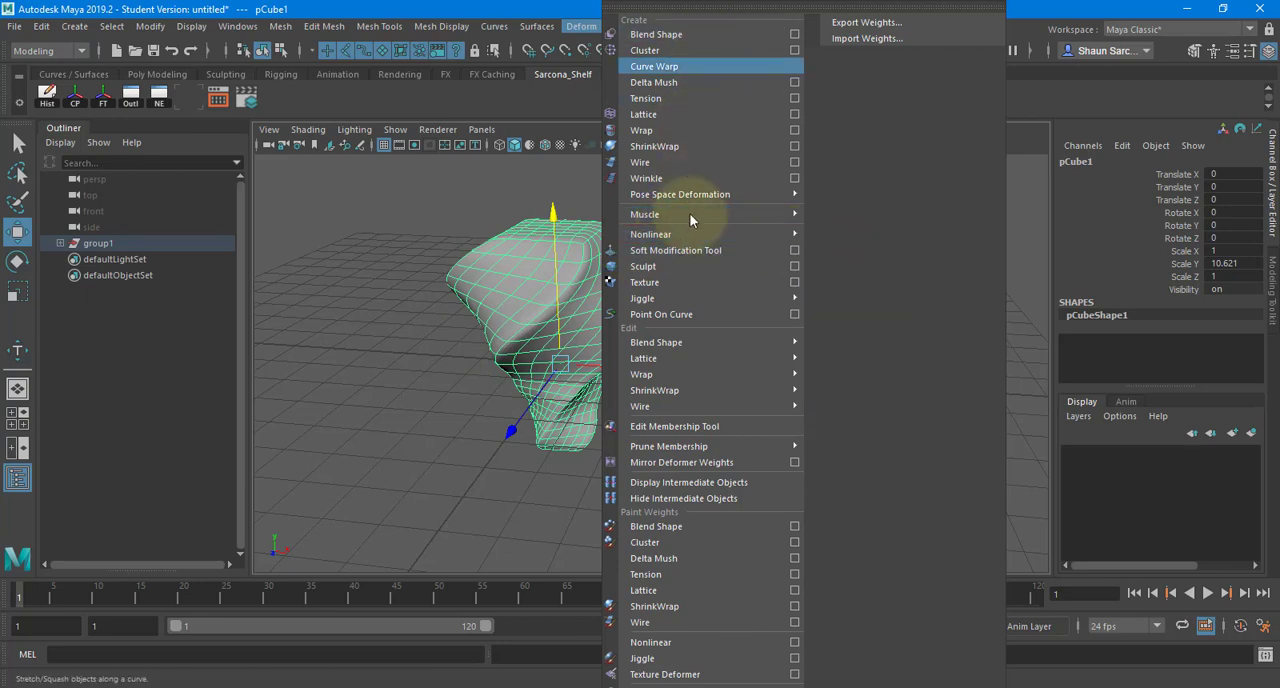
{"action": "left_click", "coordinate": [434, 271]}
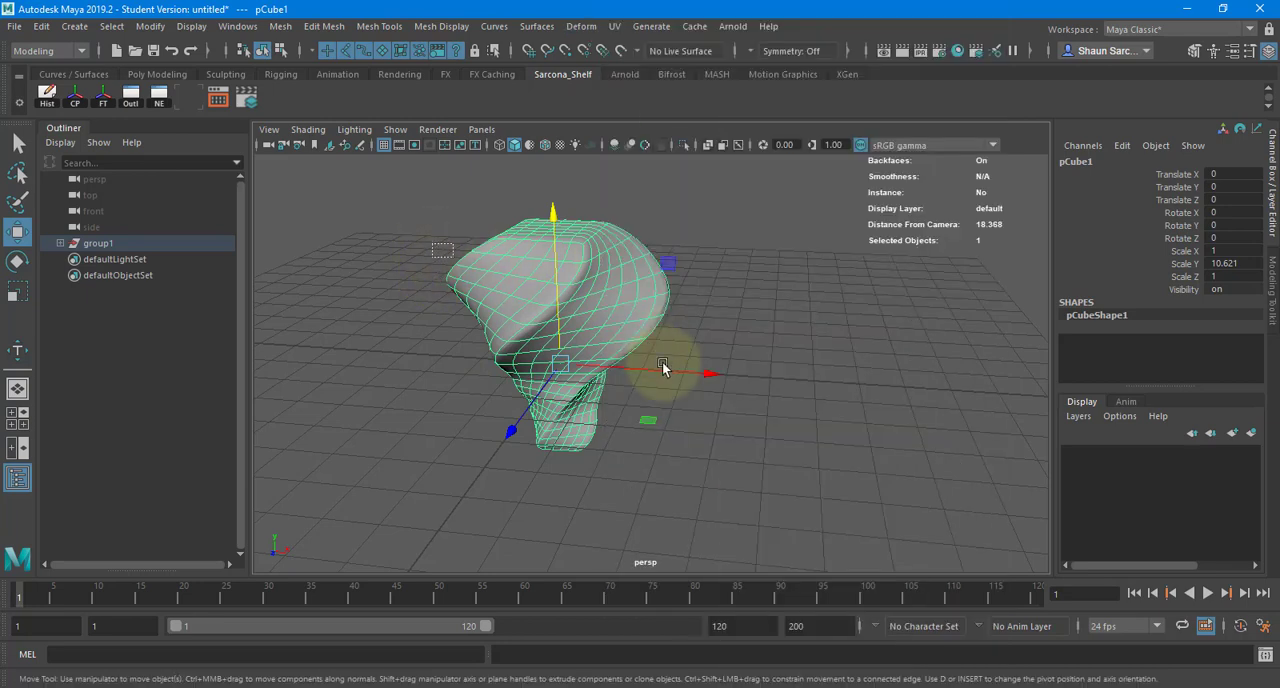
{"action": "left_click_drag", "start_coordinate": [651, 406], "coordinate": [694, 368], "text": "alt"}
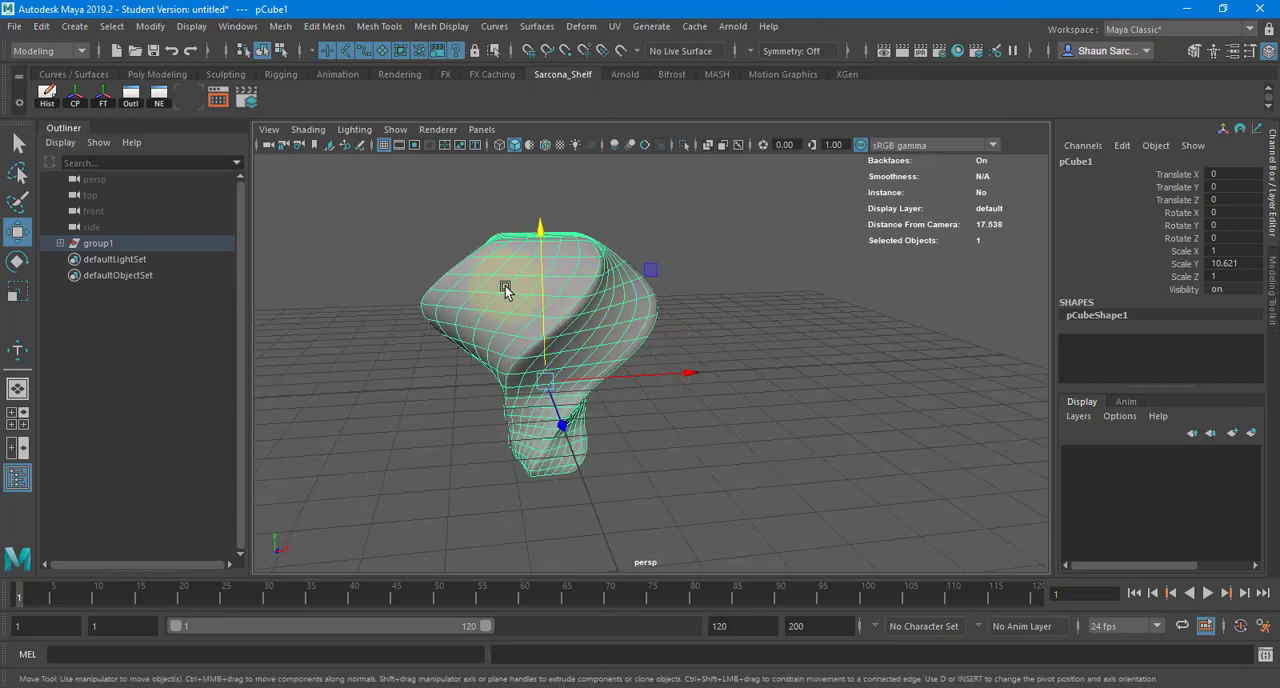
- Switch the mesh to vertex mode and try scaling its upper rows of vertices inward, undoing the scale
{"action": "right_click_drag", "start_coordinate": [505, 290], "coordinate": [416, 240]}
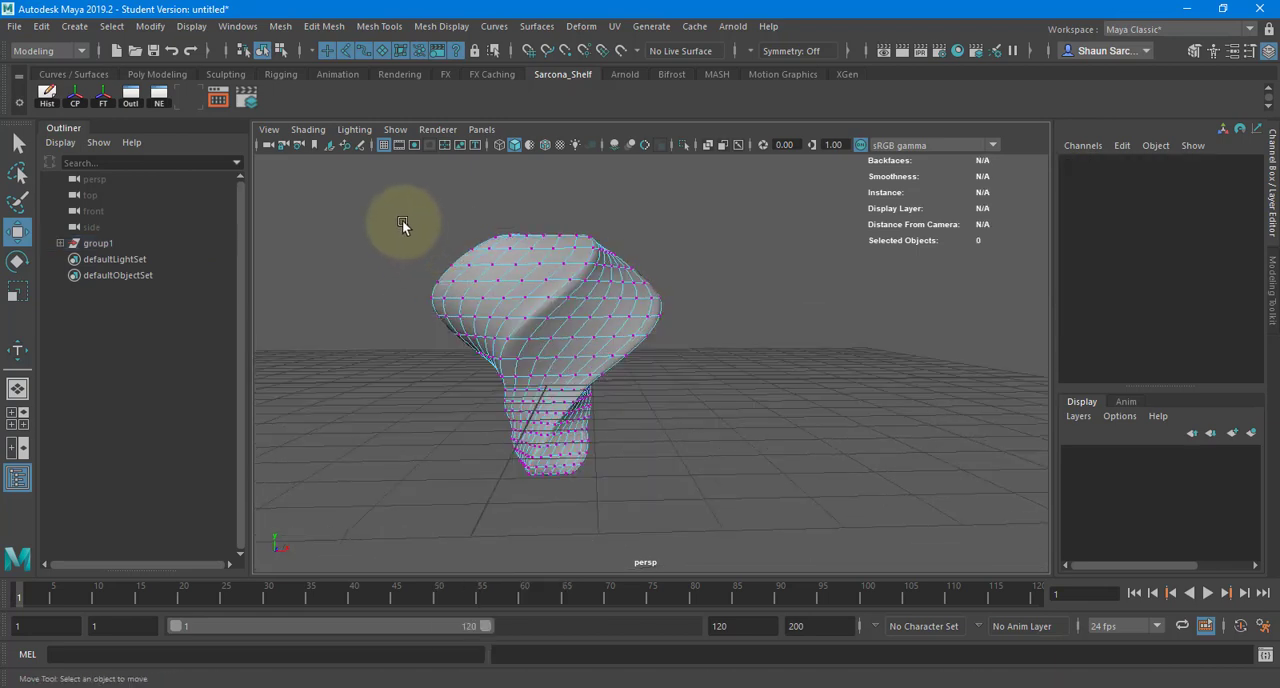
{"action": "left_click_drag", "start_coordinate": [380, 169], "coordinate": [698, 280]}
{"action": "key", "text": "r"}
{"action": "key", "text": "ctrl+z"}
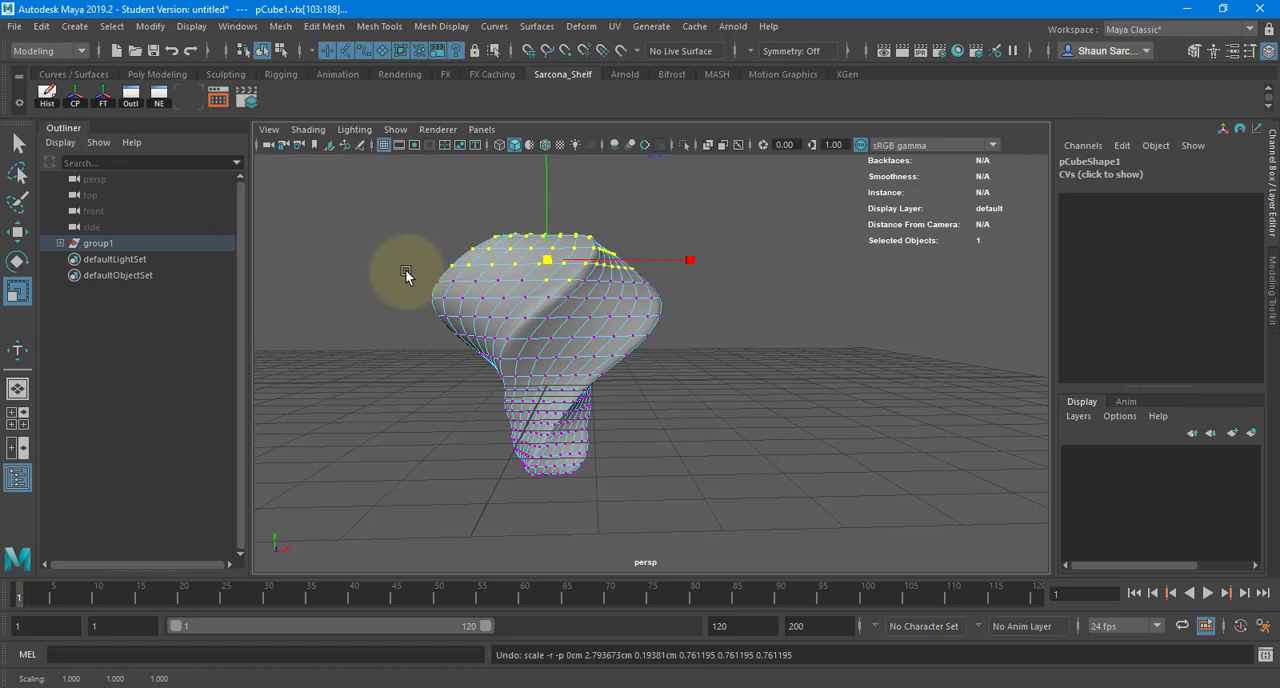
- Scale one vertex ring near the top inward, and shrink the vertices above it to taper the cap
{"action": "left_click_drag", "start_coordinate": [405, 278], "coordinate": [680, 296]}
{"action": "middle_click_drag", "start_coordinate": [692, 318], "coordinate": [618, 323]}
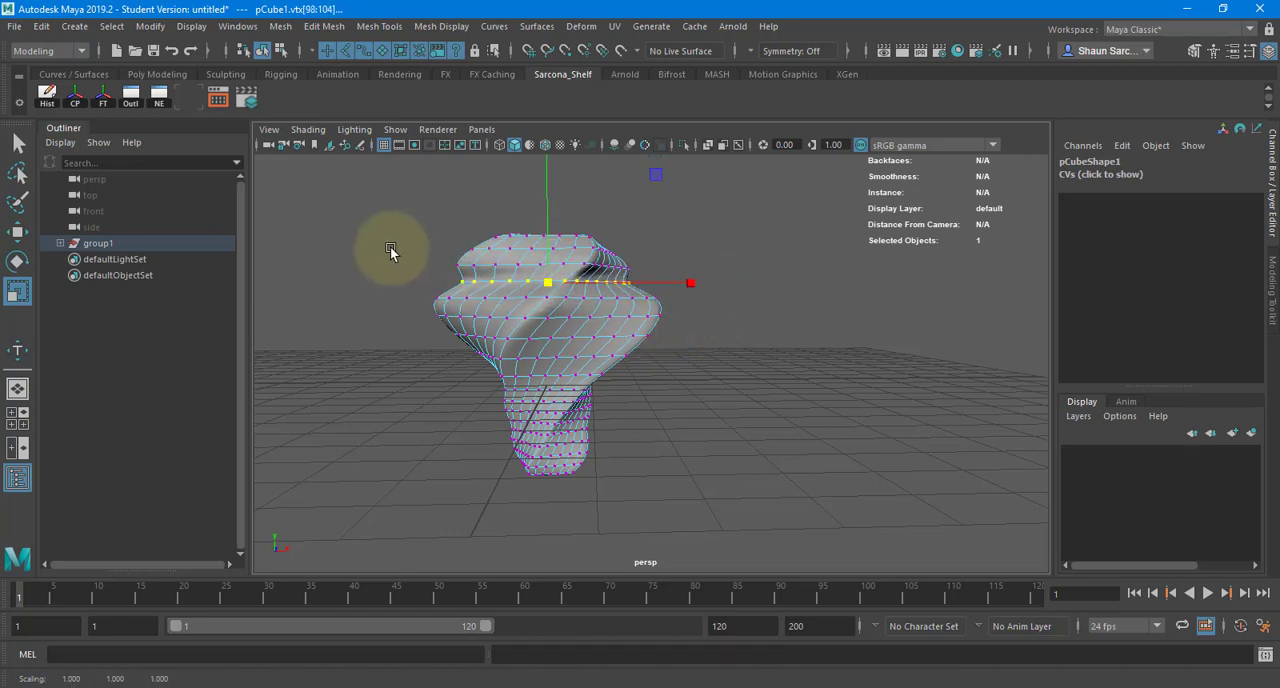
{"action": "left_click_drag", "start_coordinate": [401, 222], "coordinate": [654, 235]}
{"action": "middle_click_drag", "start_coordinate": [619, 314], "coordinate": [597, 310]}
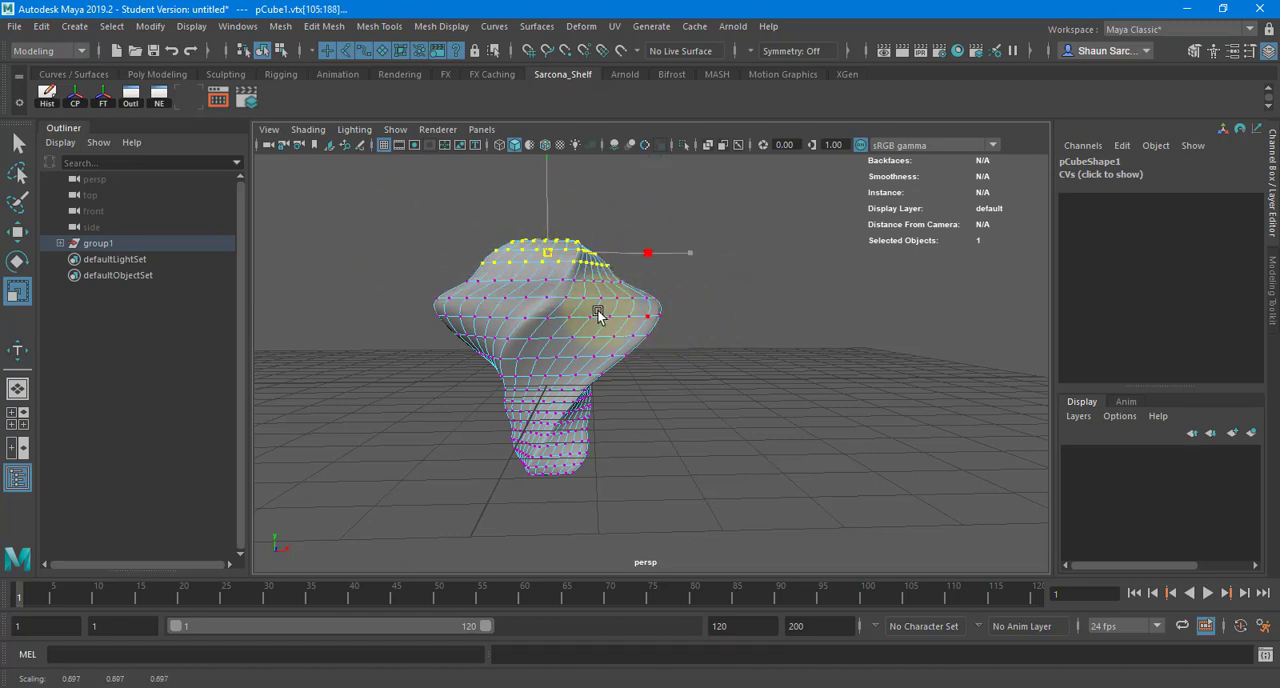
- Return the reshaped mesh to object mode and delete it
{"action": "right_click_drag", "start_coordinate": [475, 322], "coordinate": [564, 220]}
{"action": "left_click_drag", "start_coordinate": [526, 303], "coordinate": [711, 360], "text": "alt"}
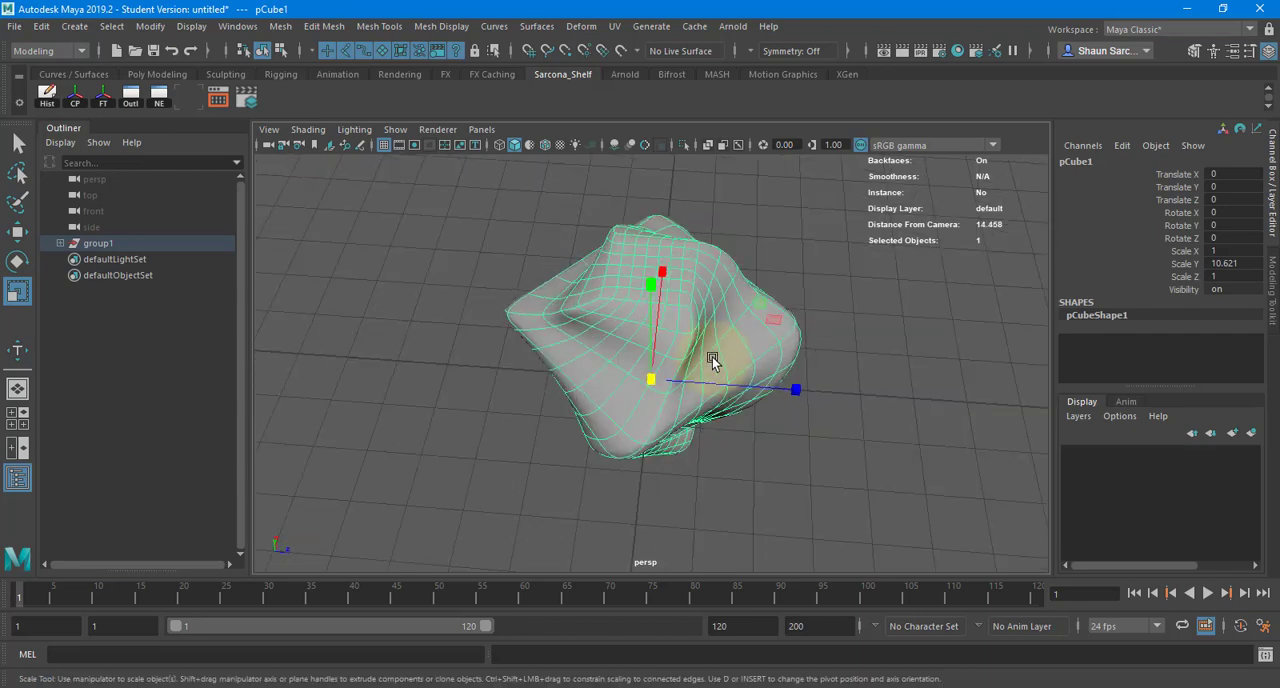
{"action": "key", "text": "Delete"}
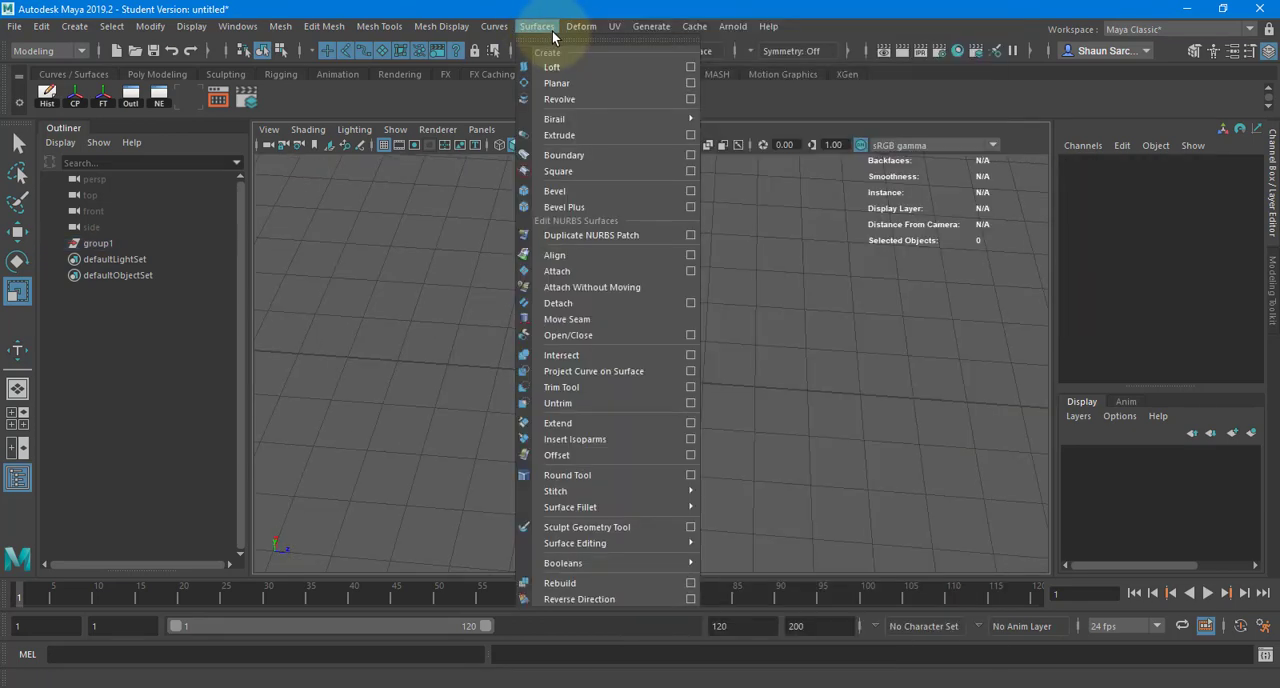
{"action": "left_click", "coordinate": [552, 30]}
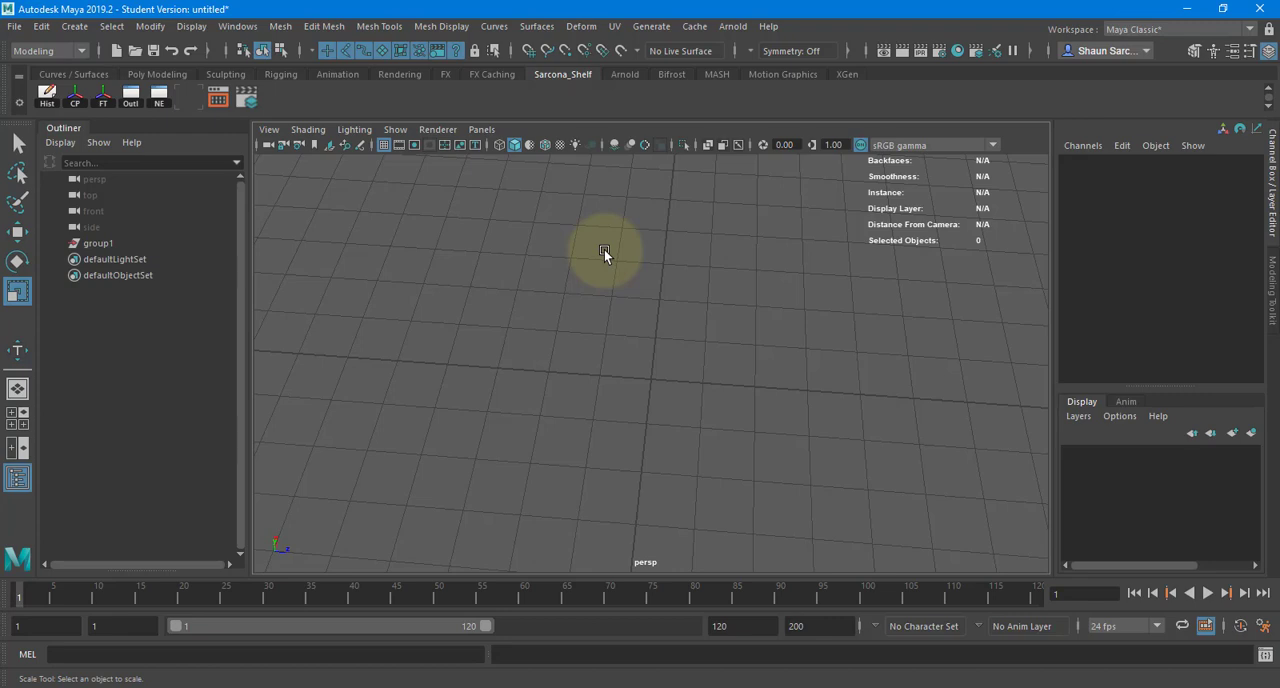
{"action": "left_click", "coordinate": [59, 52]}
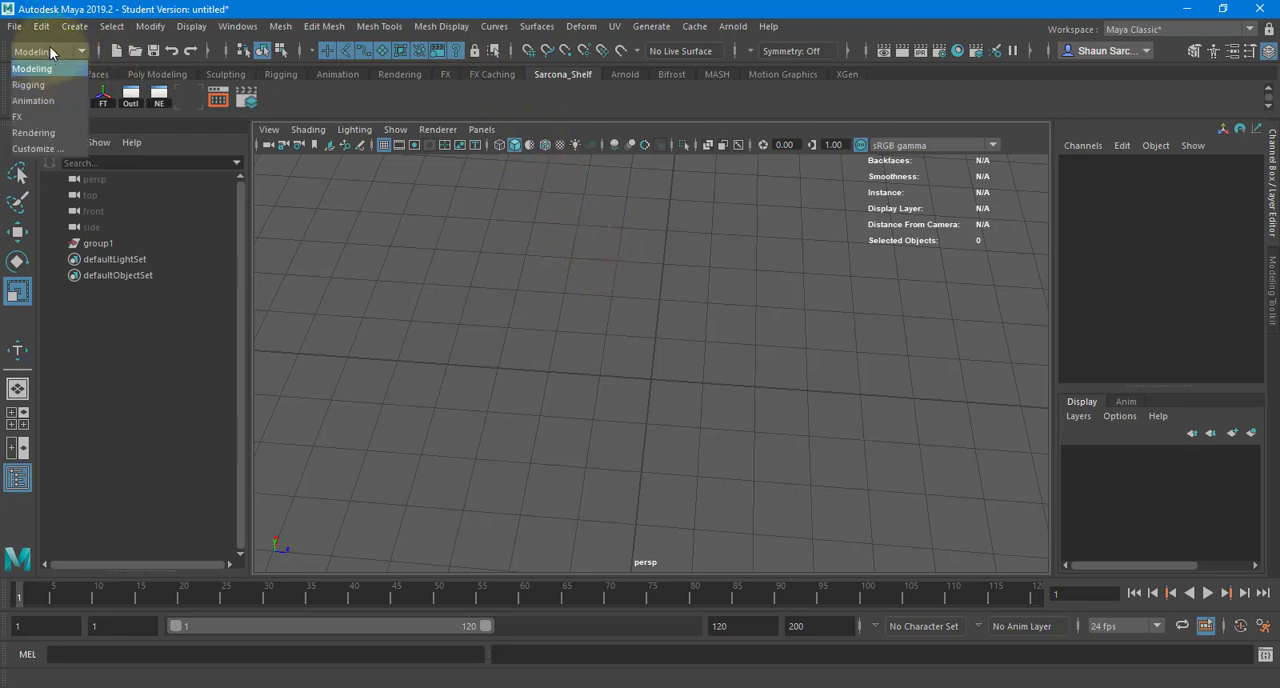
{"action": "left_click", "coordinate": [50, 48]}
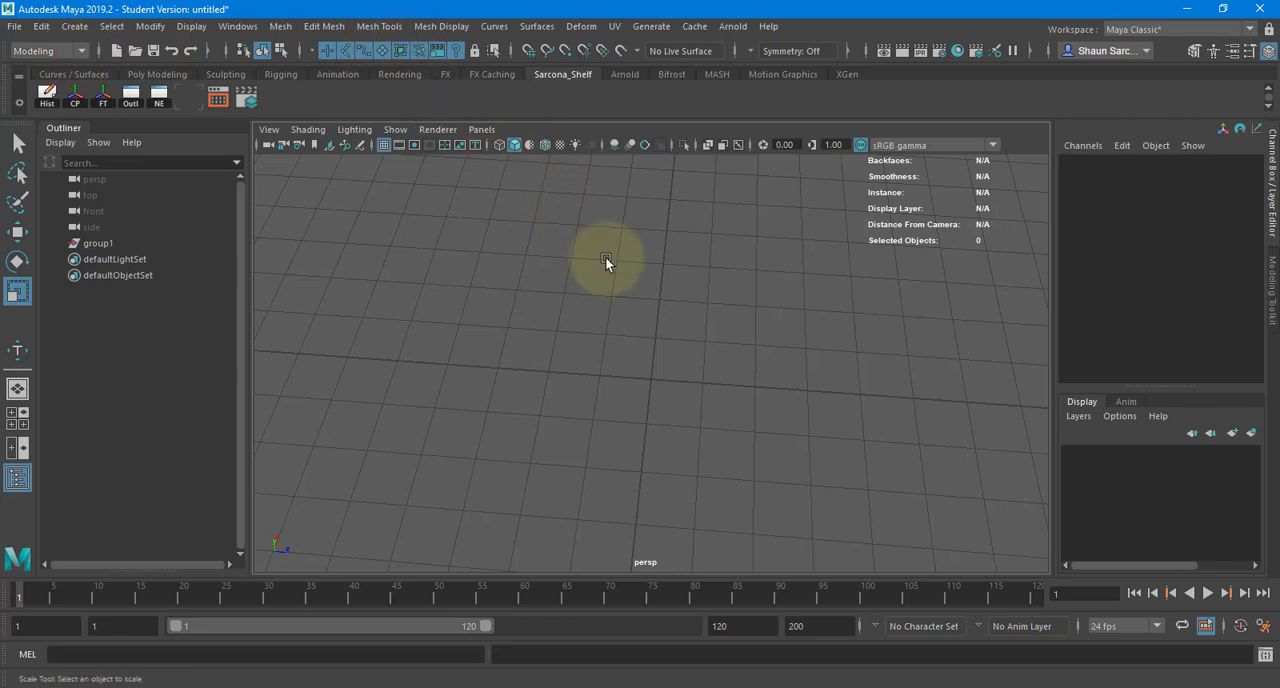
- Switch to the Rigging menu set and look for its Deform commands, and review the same commands in the Animation menu set
{"action": "left_click", "coordinate": [61, 52]}
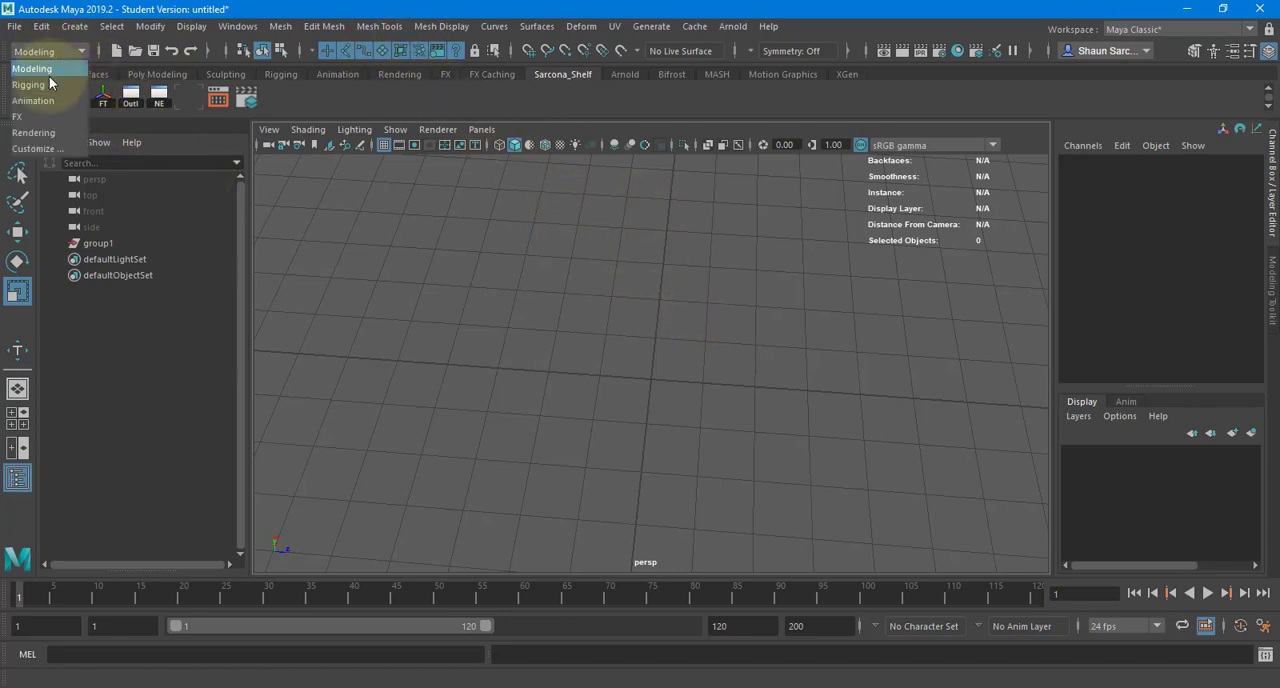
{"action": "left_click", "coordinate": [49, 78]}
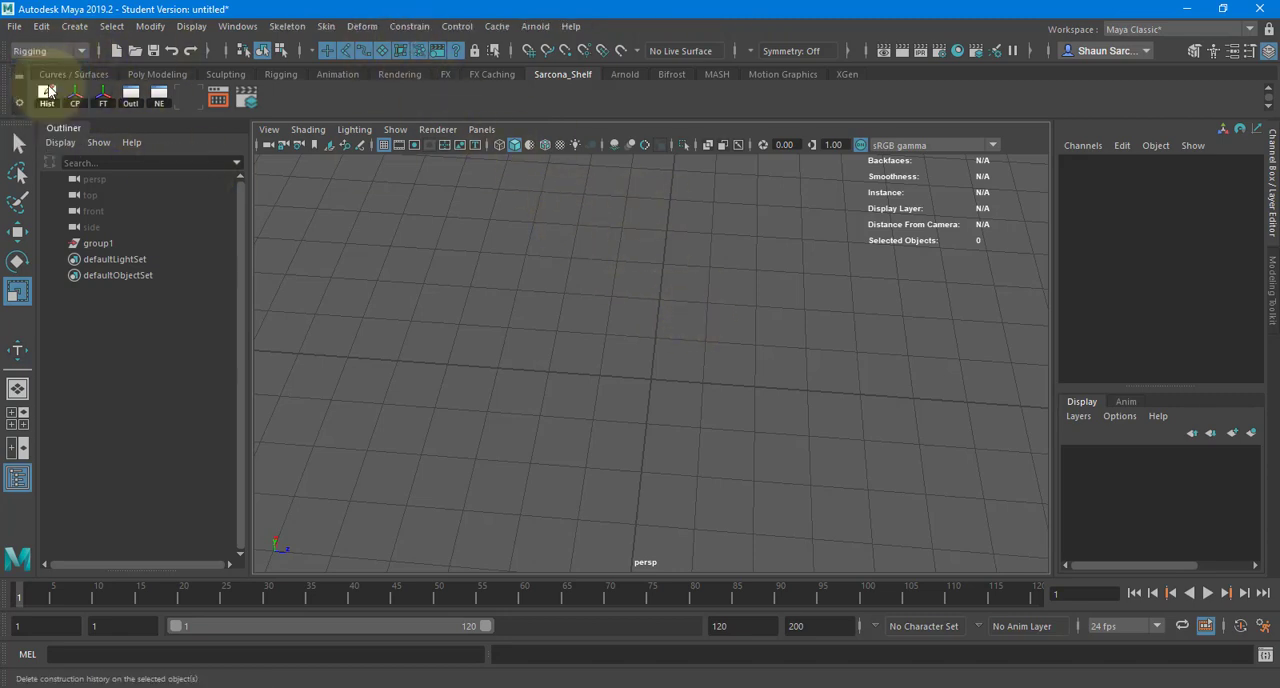
{"action": "left_click", "coordinate": [362, 26]}
{"action": "left_click", "coordinate": [73, 52]}
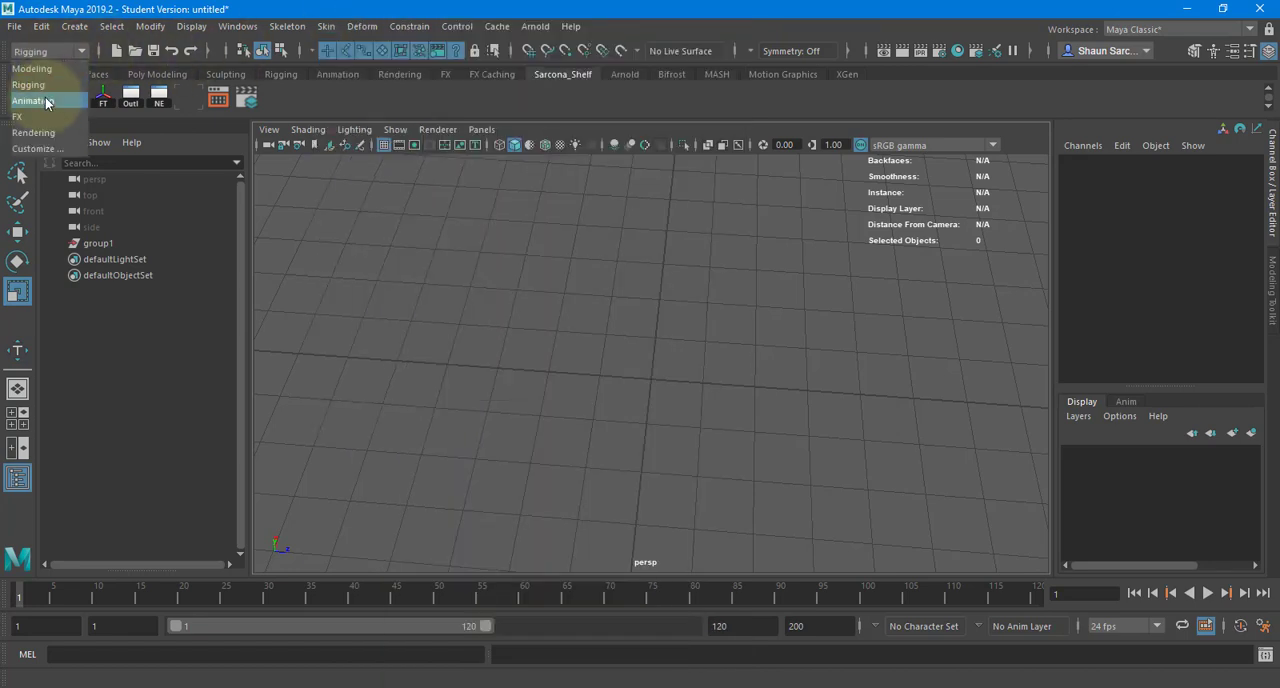
{"action": "left_click", "coordinate": [49, 94]}
{"action": "left_click", "coordinate": [405, 26]}
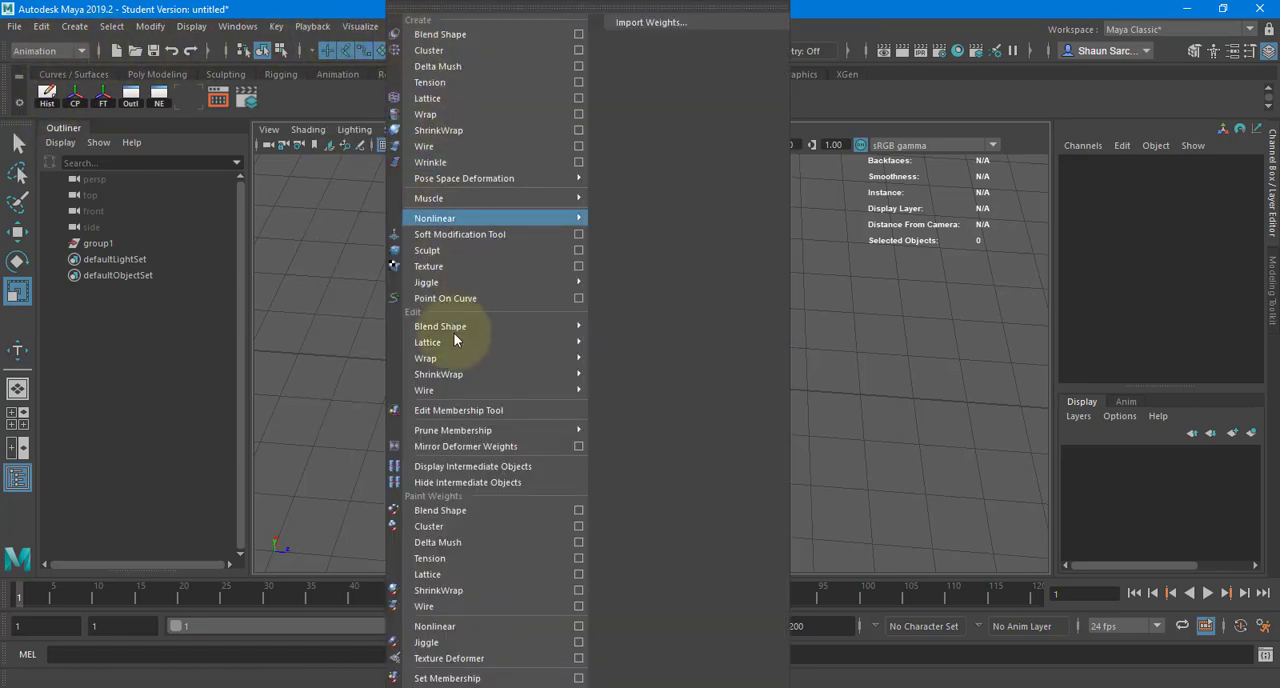
{"action": "left_click", "coordinate": [322, 374]}
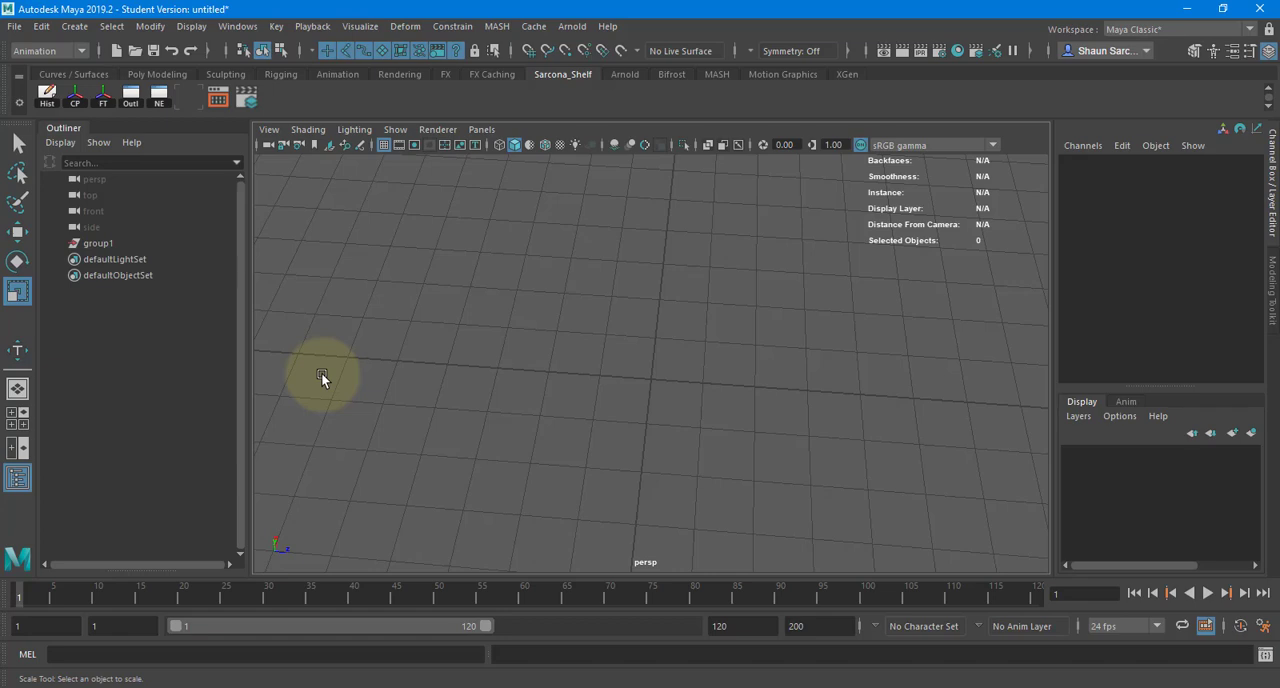
{"action": "left_click_drag", "start_coordinate": [659, 301], "coordinate": [693, 323], "text": "alt"}
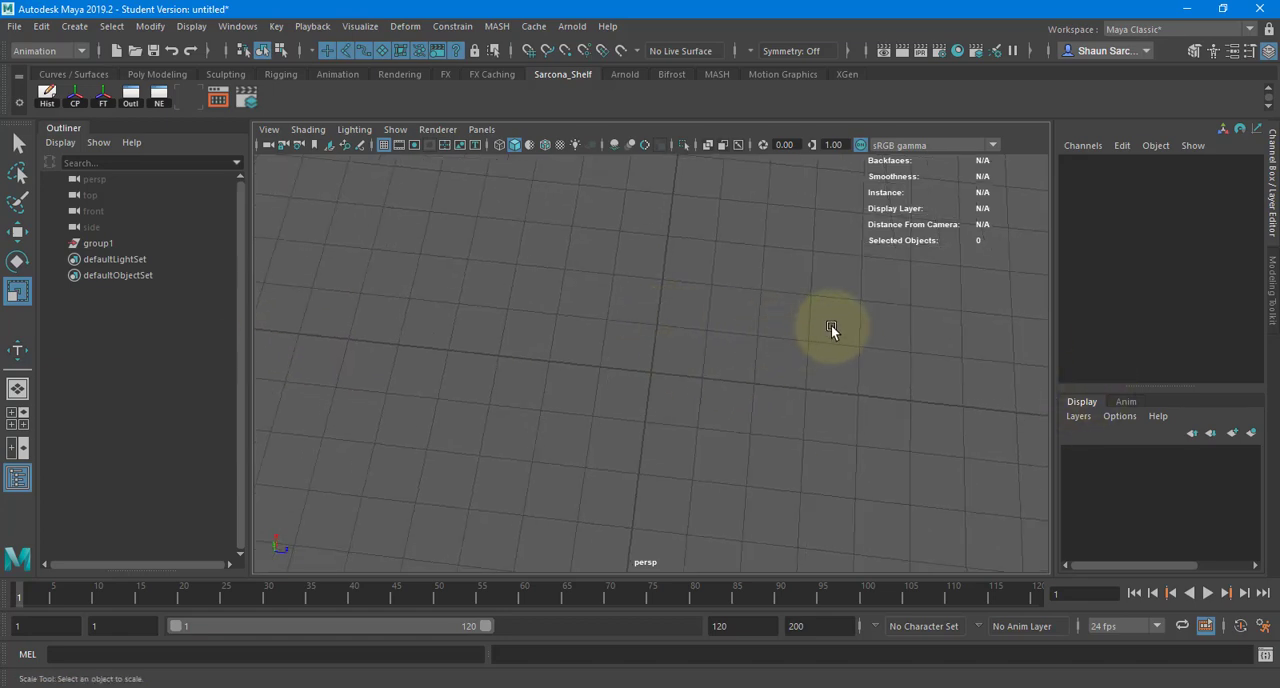
{"action": "left_click", "coordinate": [74, 26]}
{"action": "mouse_move", "coordinate": [174, 67]}
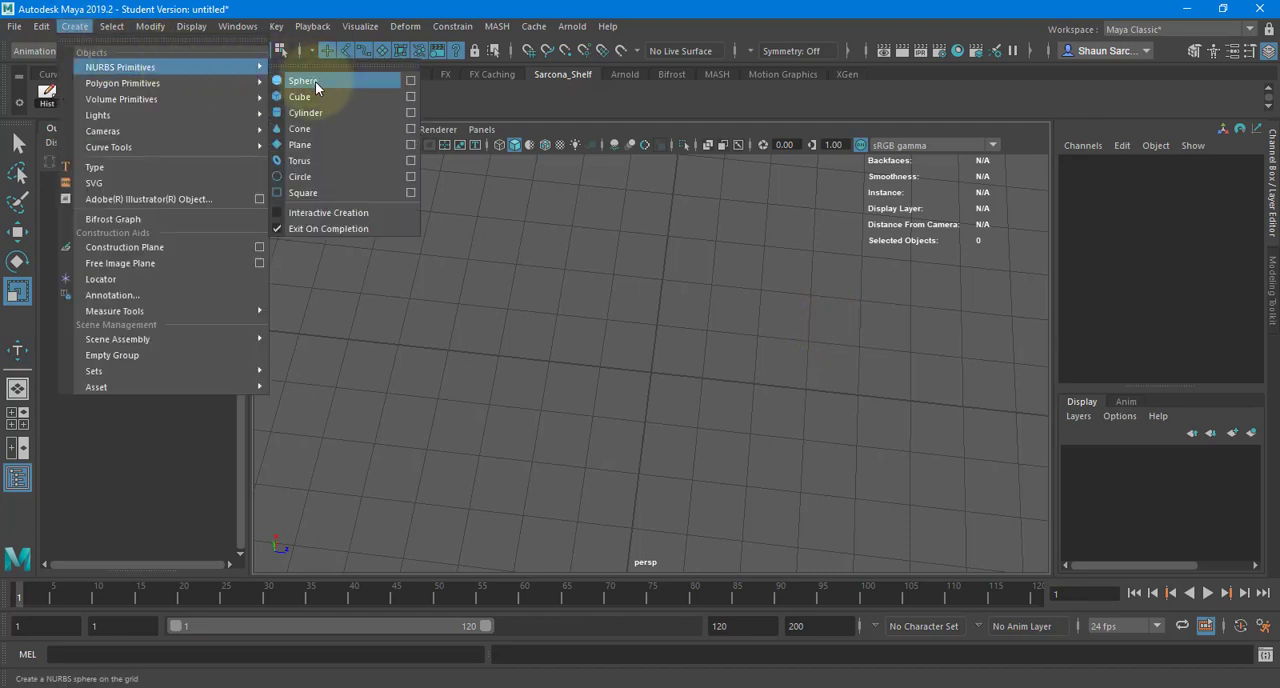
{"action": "left_click", "coordinate": [549, 321]}
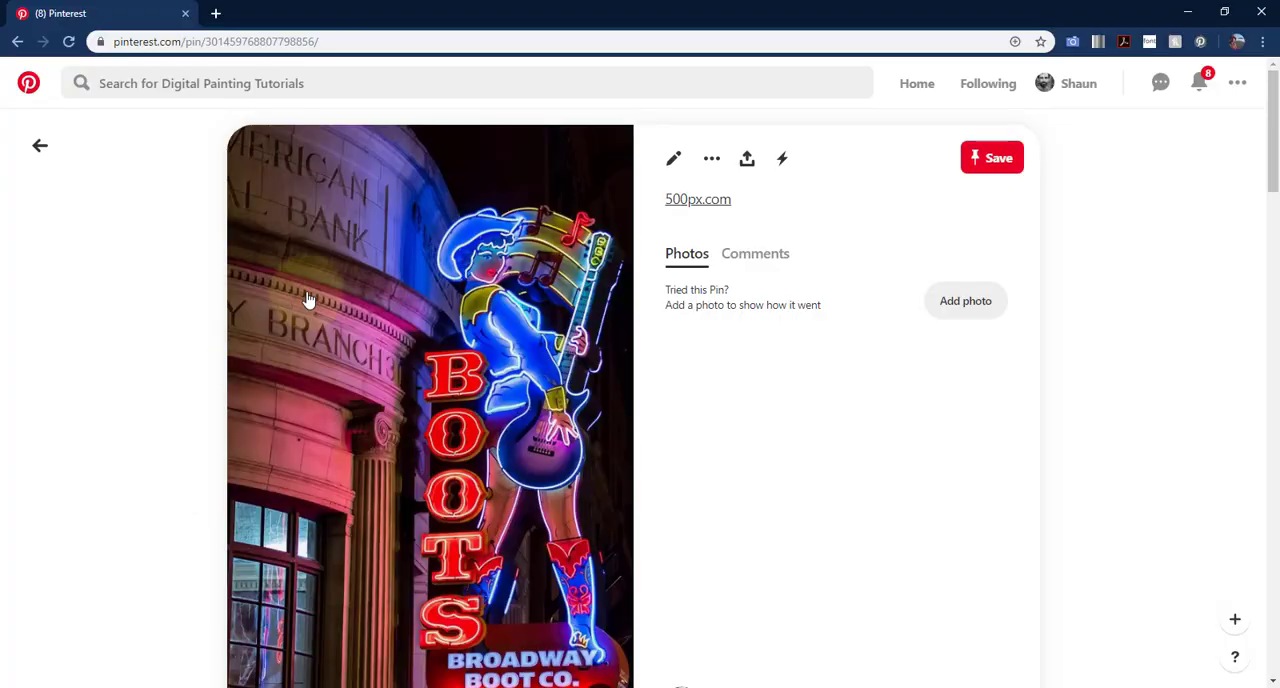
- In the web browser, search Google for "fusion 360"
{"action": "left_click", "coordinate": [220, 41]}
{"action": "type", "text": "au"}
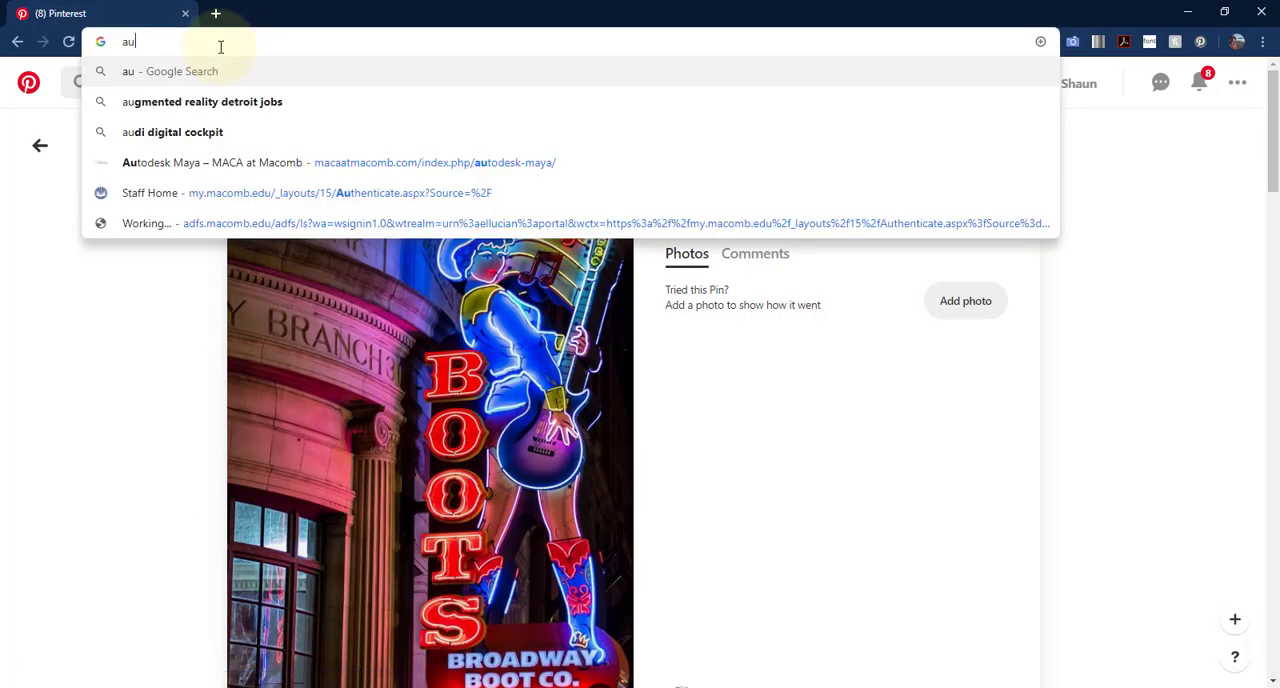
{"action": "key", "text": "BackSpace"}
{"action": "key", "text": "BackSpace"}
{"action": "type", "text": "fusion 360"}
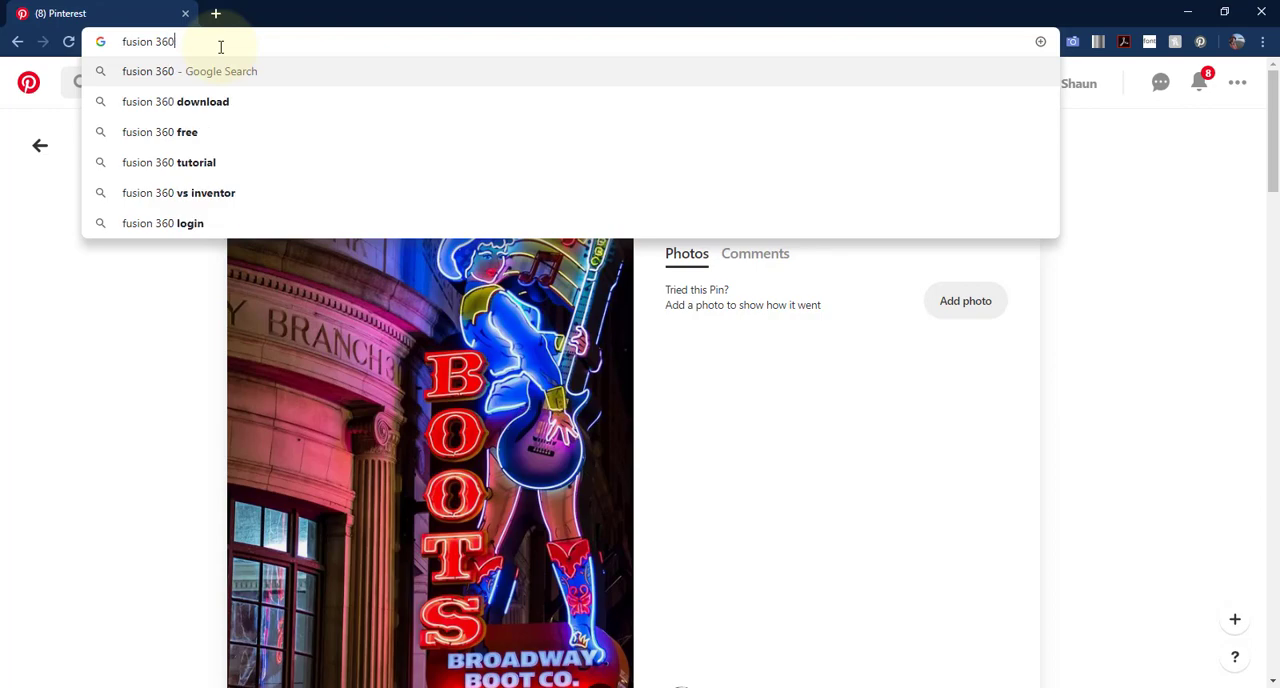
{"action": "key", "text": "Return"}
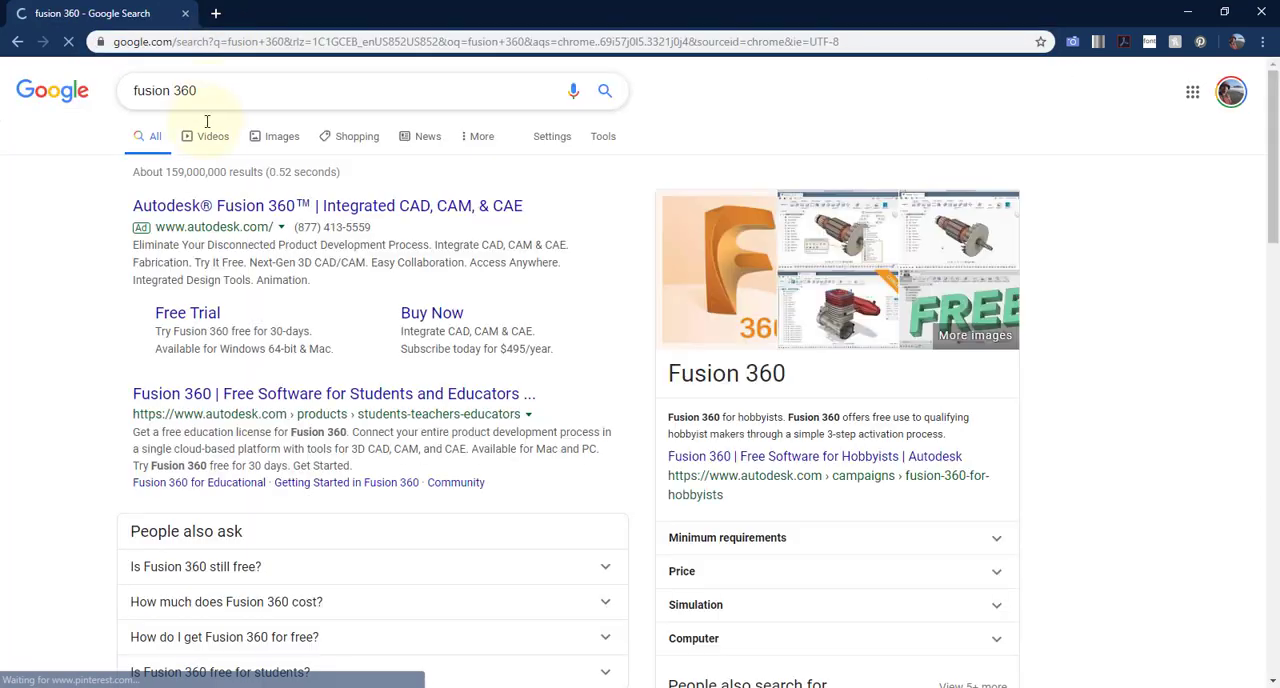
- Show the image results, enlarge the Fusion 360 cloud tool library picture as an example, and return to Maya
{"action": "left_click", "coordinate": [279, 137]}
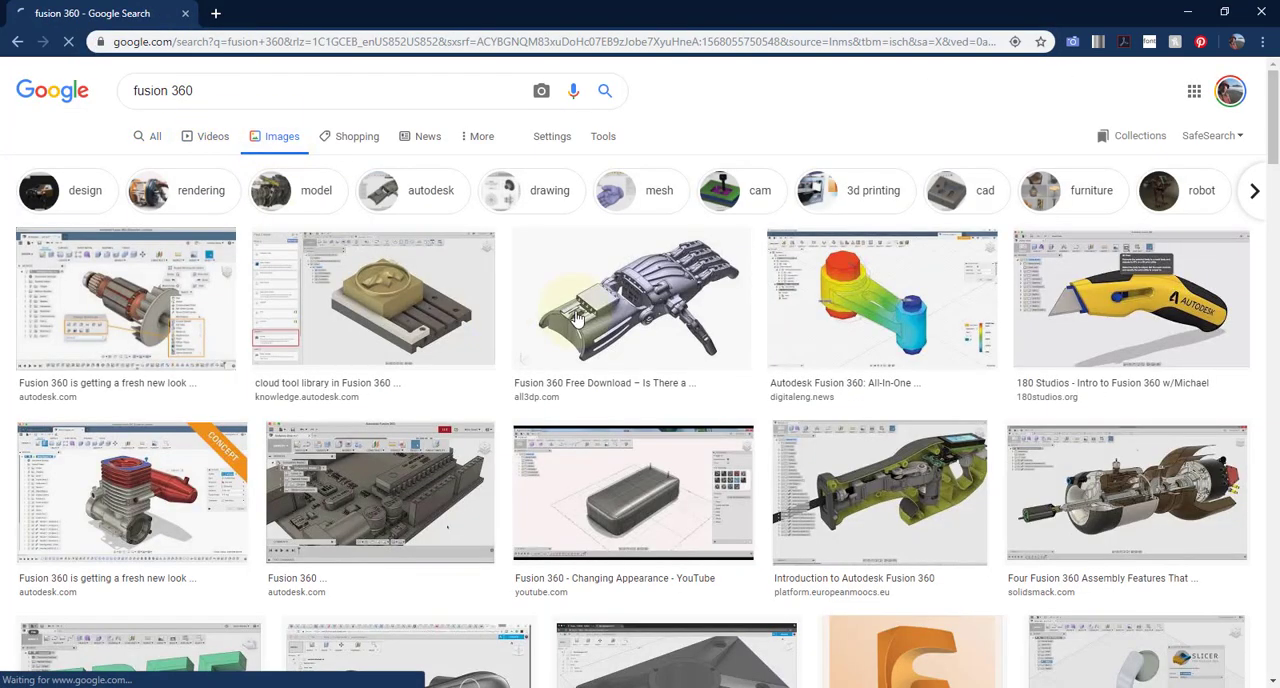
{"action": "left_click", "coordinate": [421, 301]}
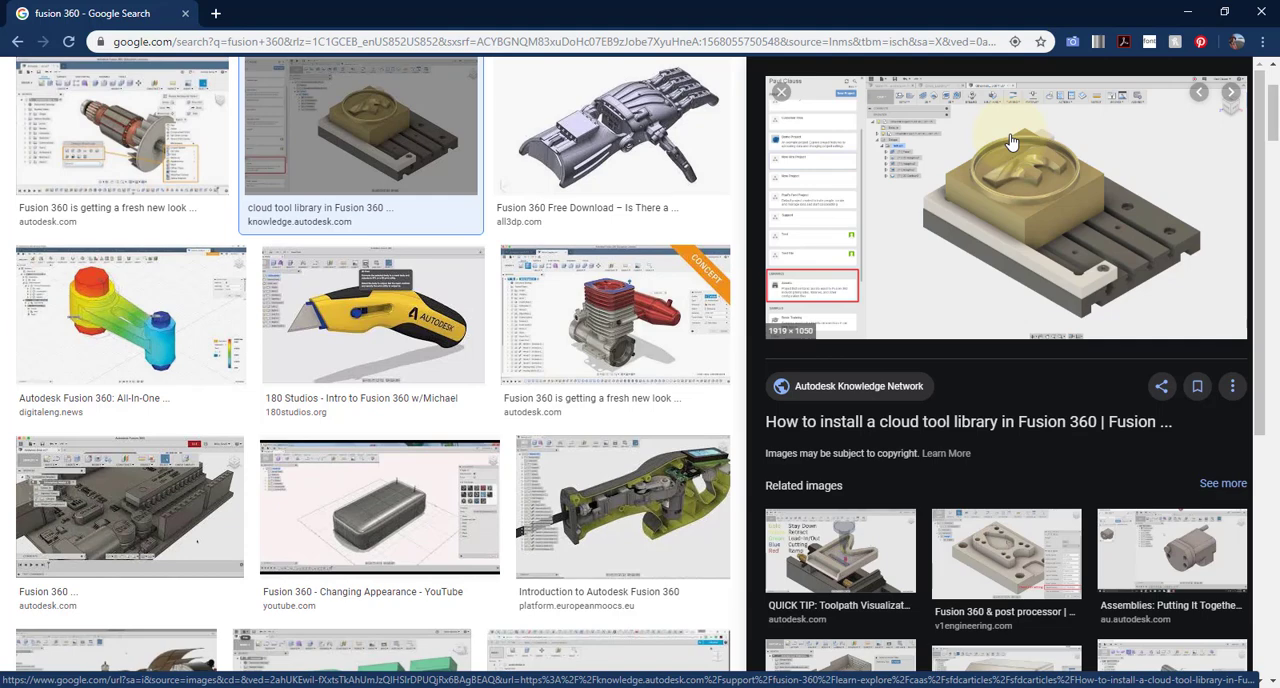
{"action": "key", "text": "alt+Tab"}
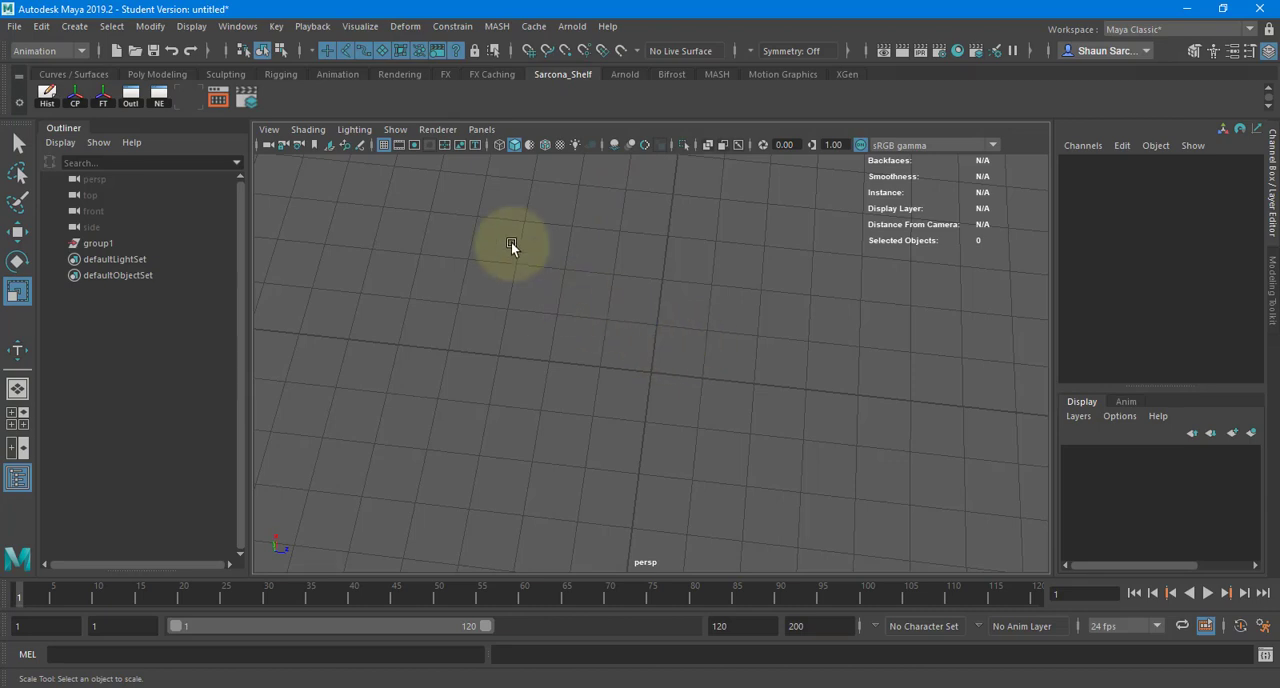
- Create a NURBS sphere at the origin of the scene
{"action": "left_click", "coordinate": [74, 26]}
{"action": "mouse_move", "coordinate": [171, 67]}
{"action": "left_click", "coordinate": [303, 81]}
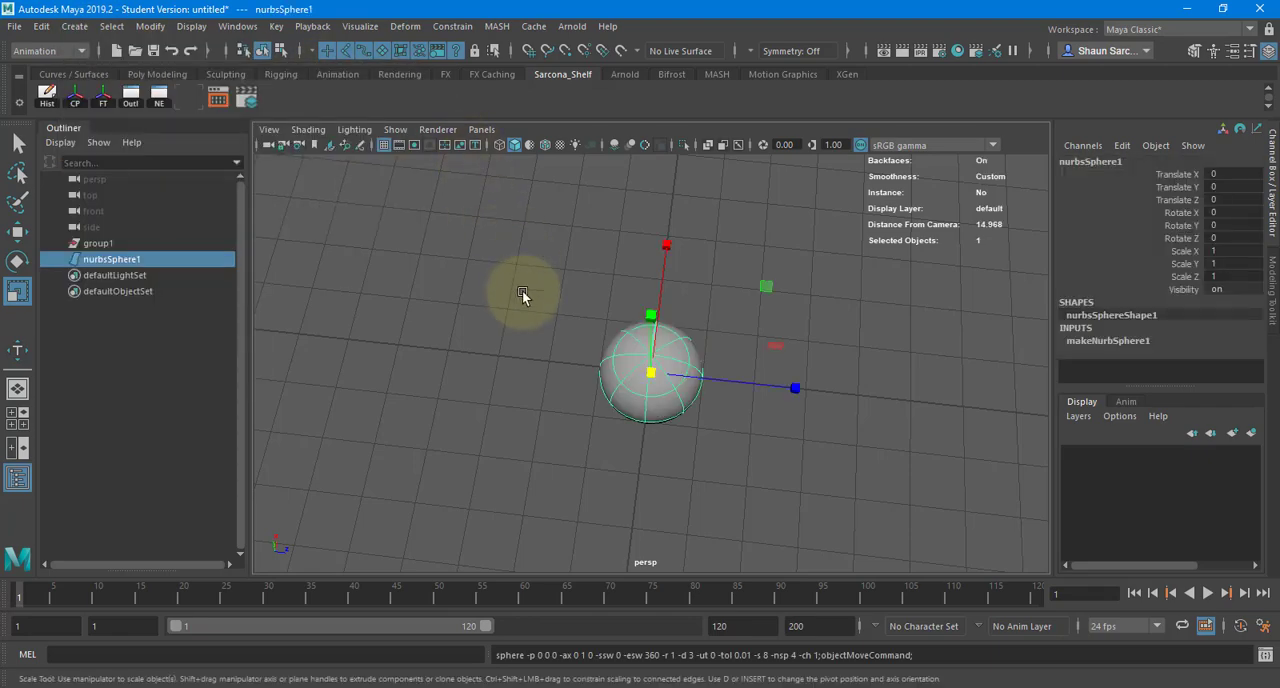
- Examine the NURBS sphere up close in rough display smoothness and return it to smooth display
{"action": "right_click_drag", "start_coordinate": [522, 290], "coordinate": [578, 366], "text": "alt"}
{"action": "left_click_drag", "start_coordinate": [578, 366], "coordinate": [671, 295], "text": "alt"}
{"action": "right_click_drag", "start_coordinate": [671, 295], "coordinate": [749, 287], "text": "alt"}
{"action": "left_click_drag", "start_coordinate": [749, 300], "coordinate": [743, 290], "text": "alt"}
{"action": "key", "text": "1"}
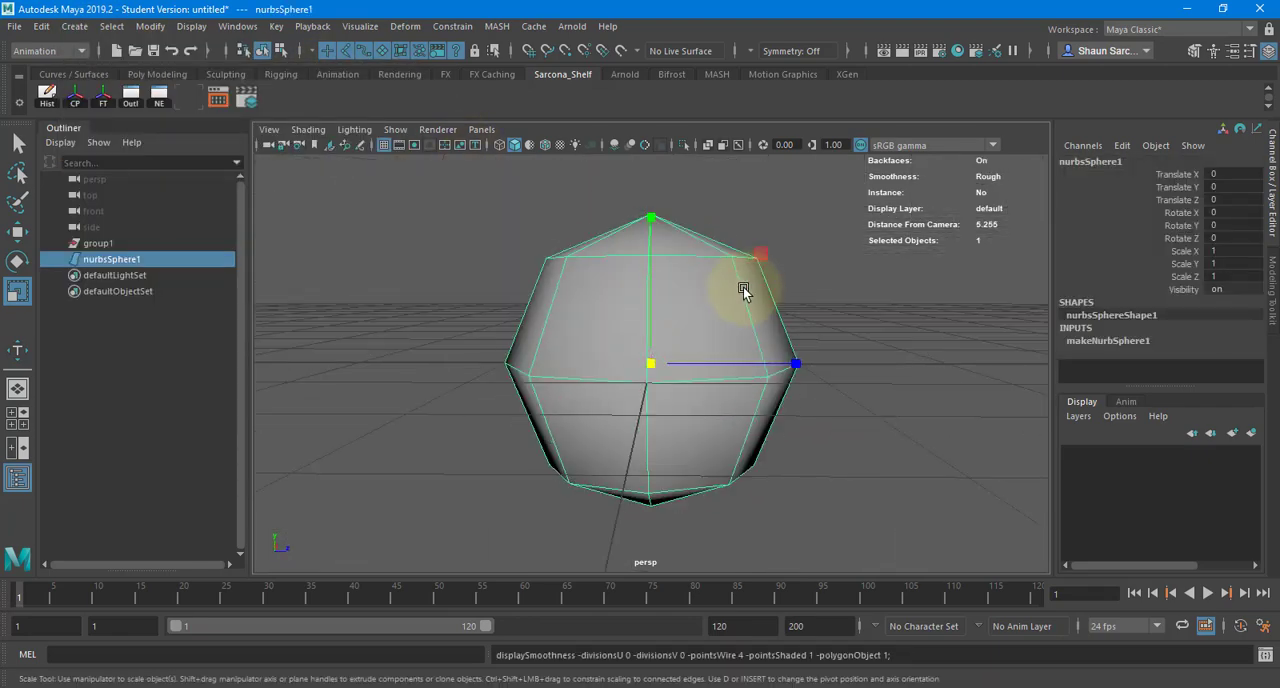
{"action": "left_click_drag", "start_coordinate": [834, 281], "coordinate": [808, 289], "text": "alt"}
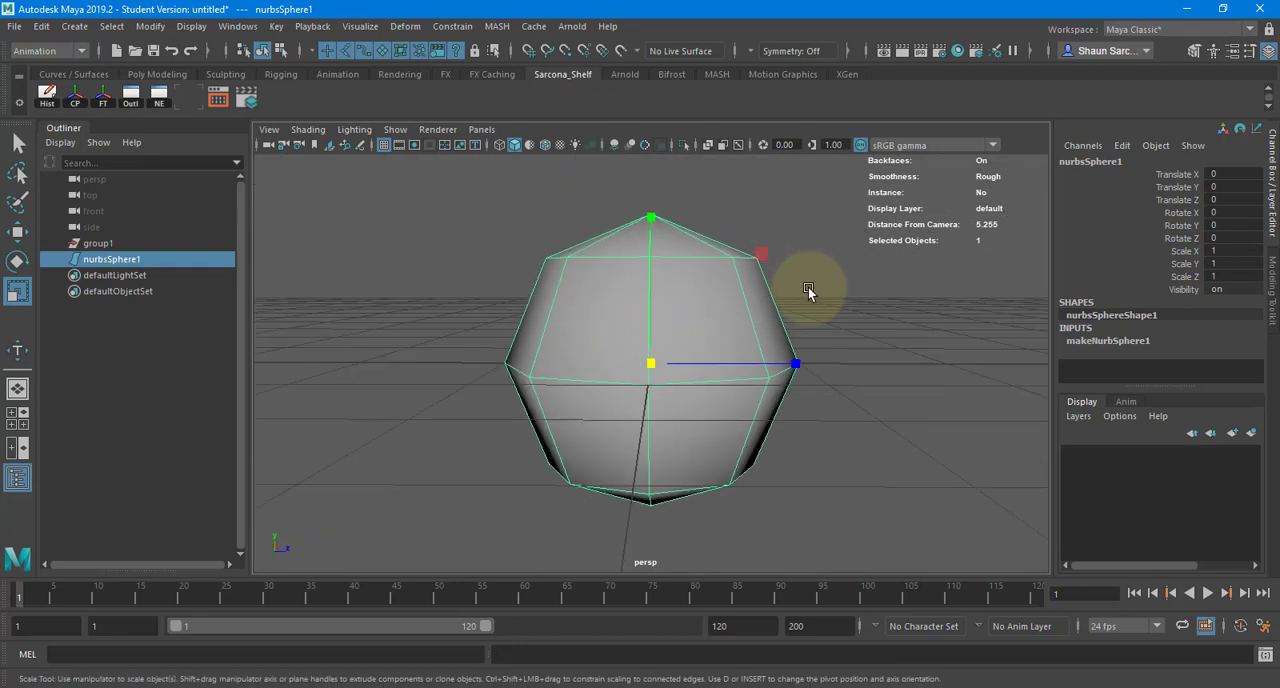
{"action": "key", "text": "3"}
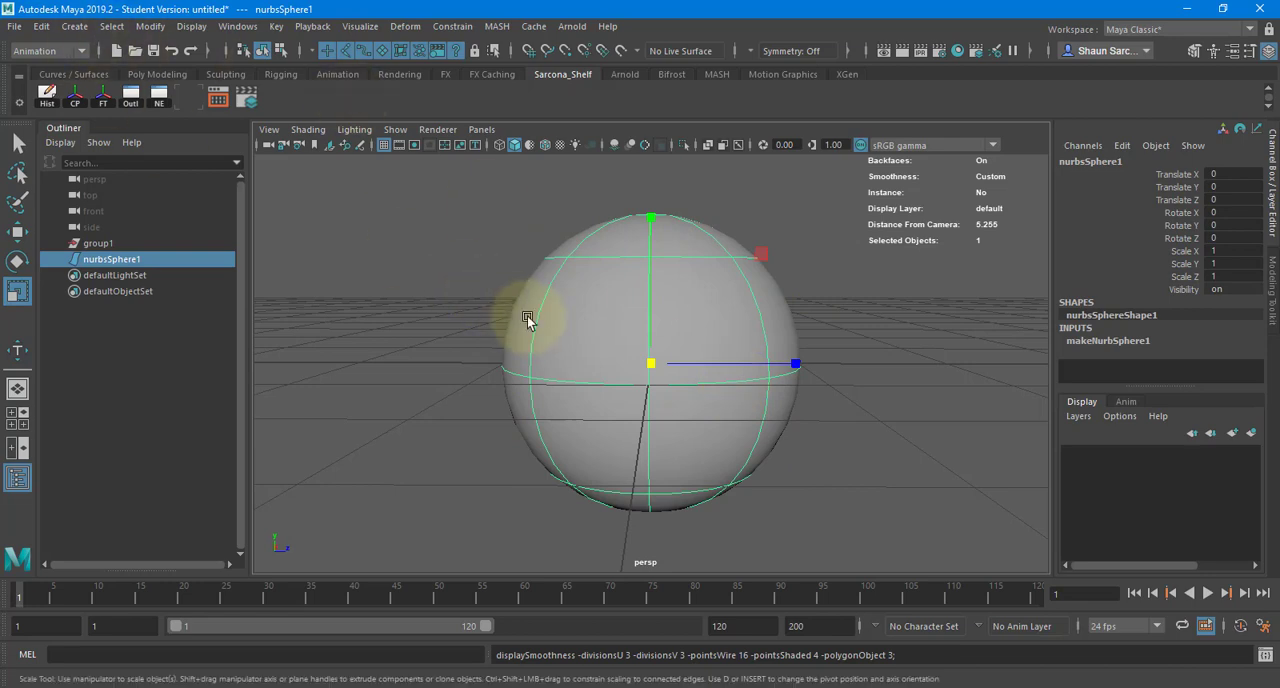
- Duplicate the NURBS sphere and move the copy to about X 0.86, Y 1.12, Z 0.34 so it partly overlaps the original
{"action": "key", "text": "ctrl+d"}
{"action": "key", "text": "w"}
{"action": "left_click_drag", "start_coordinate": [656, 365], "coordinate": [750, 236]}
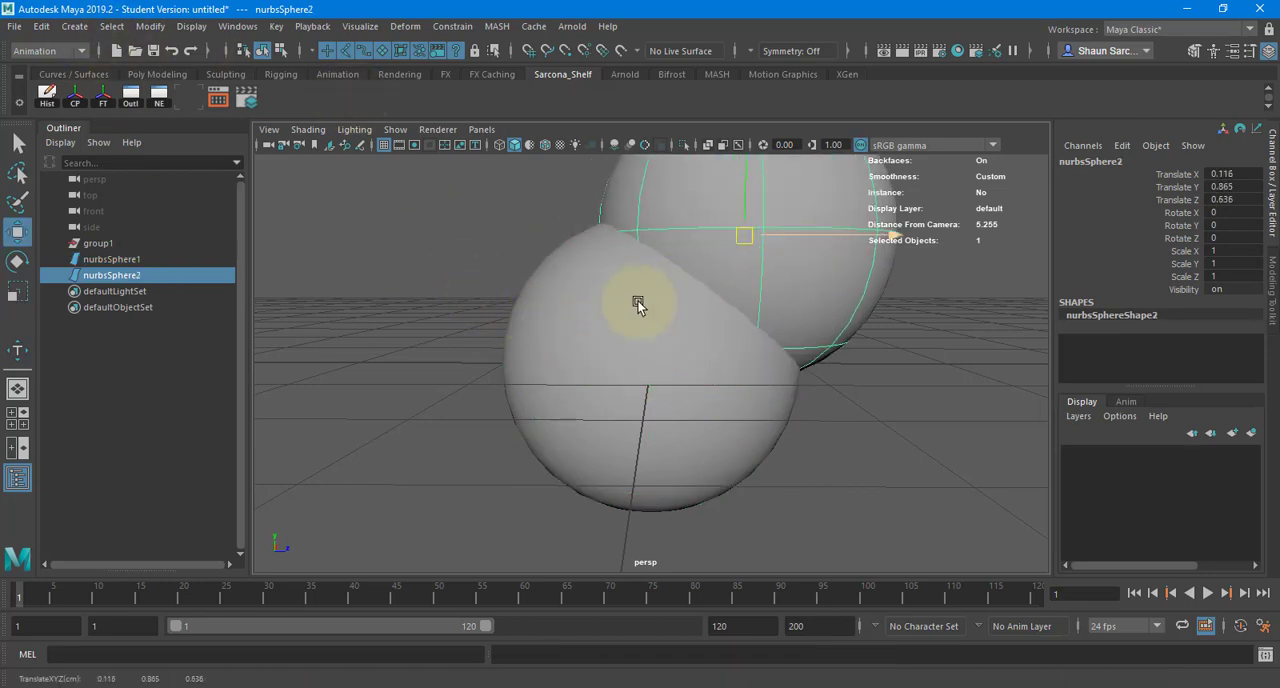
{"action": "left_click_drag", "start_coordinate": [637, 303], "coordinate": [550, 345], "text": "alt"}
{"action": "left_click_drag", "start_coordinate": [666, 329], "coordinate": [591, 380]}
- Try showing the control vertices of the original sphere and undo the mode change
{"action": "left_click", "coordinate": [590, 379], "text": "shift"}
{"action": "left_click", "coordinate": [517, 368]}
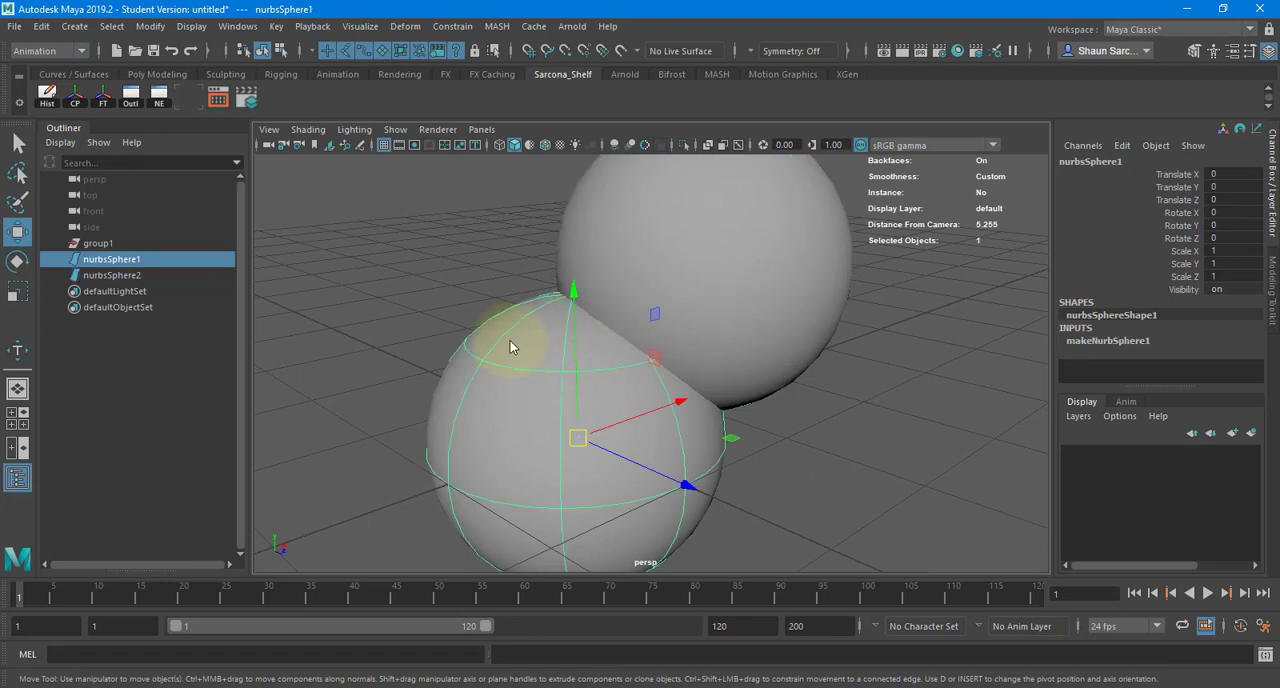
{"action": "right_click_drag", "start_coordinate": [511, 349], "coordinate": [506, 300]}
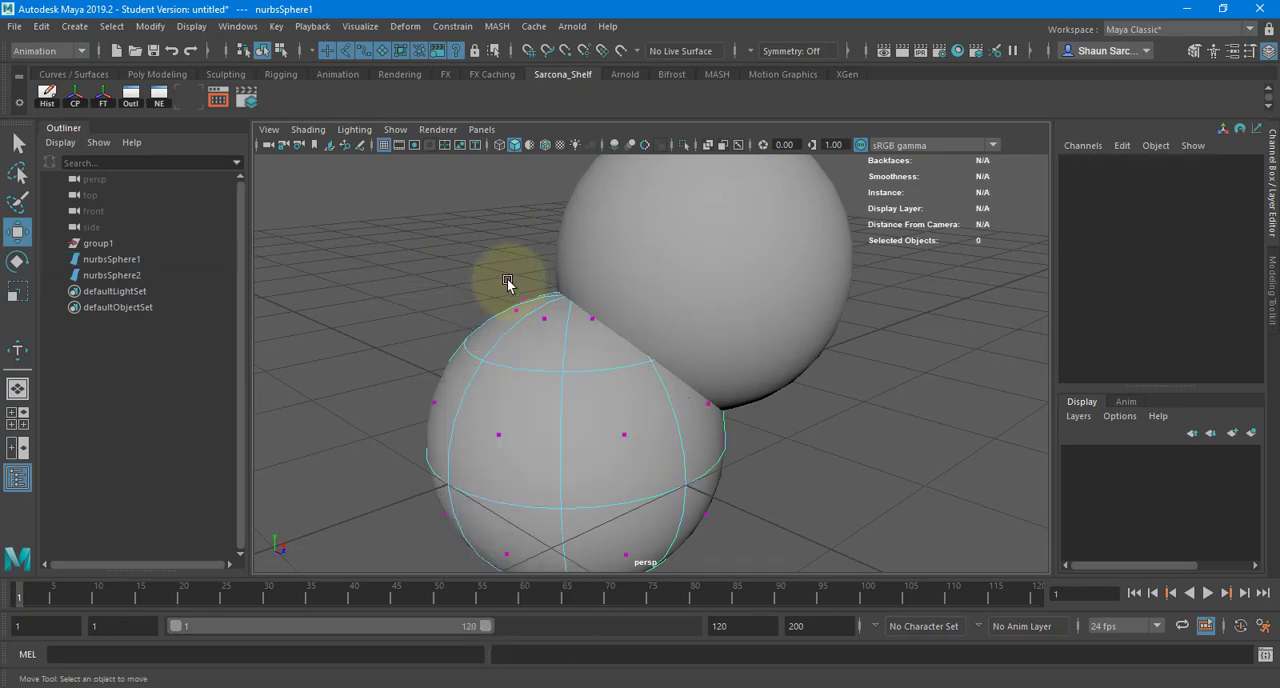
{"action": "key", "text": "ctrl+z"}
- Select both overlapping spheres and use the Modeling menu set's Intersect command to create curves where their surfaces meet
{"action": "left_click_drag", "start_coordinate": [466, 256], "coordinate": [817, 455], "text": "ctrl+shift"}
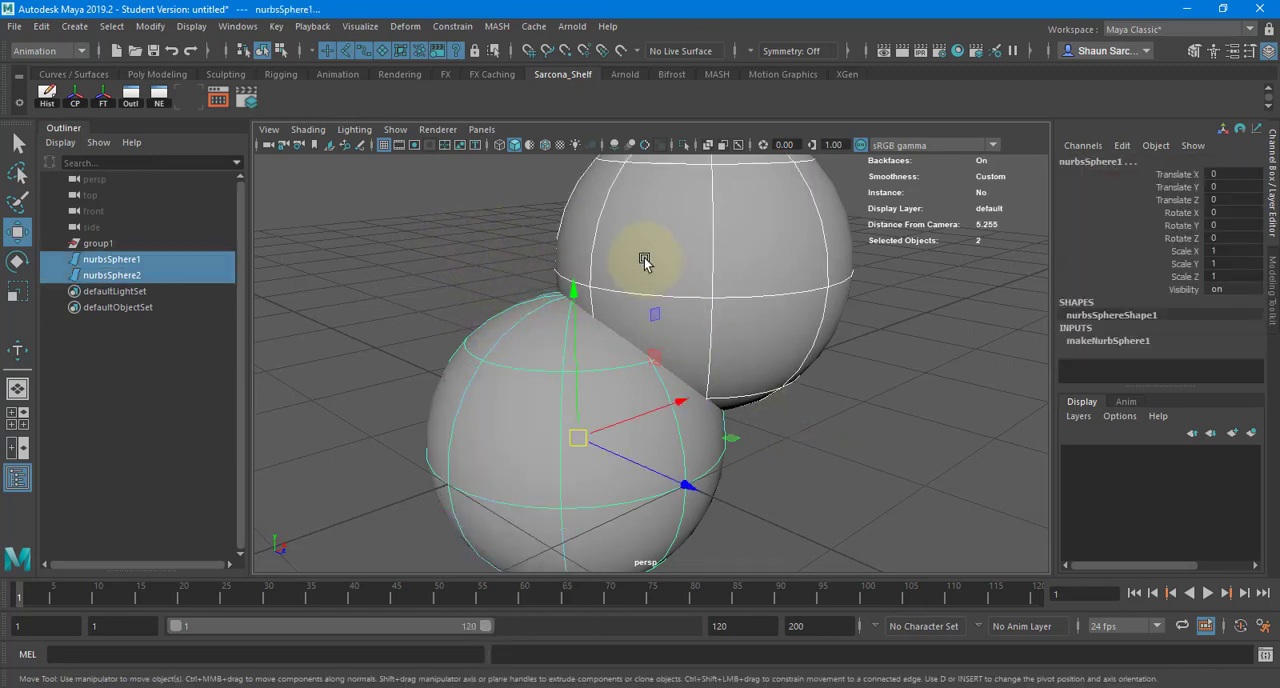
{"action": "left_click", "coordinate": [60, 50]}
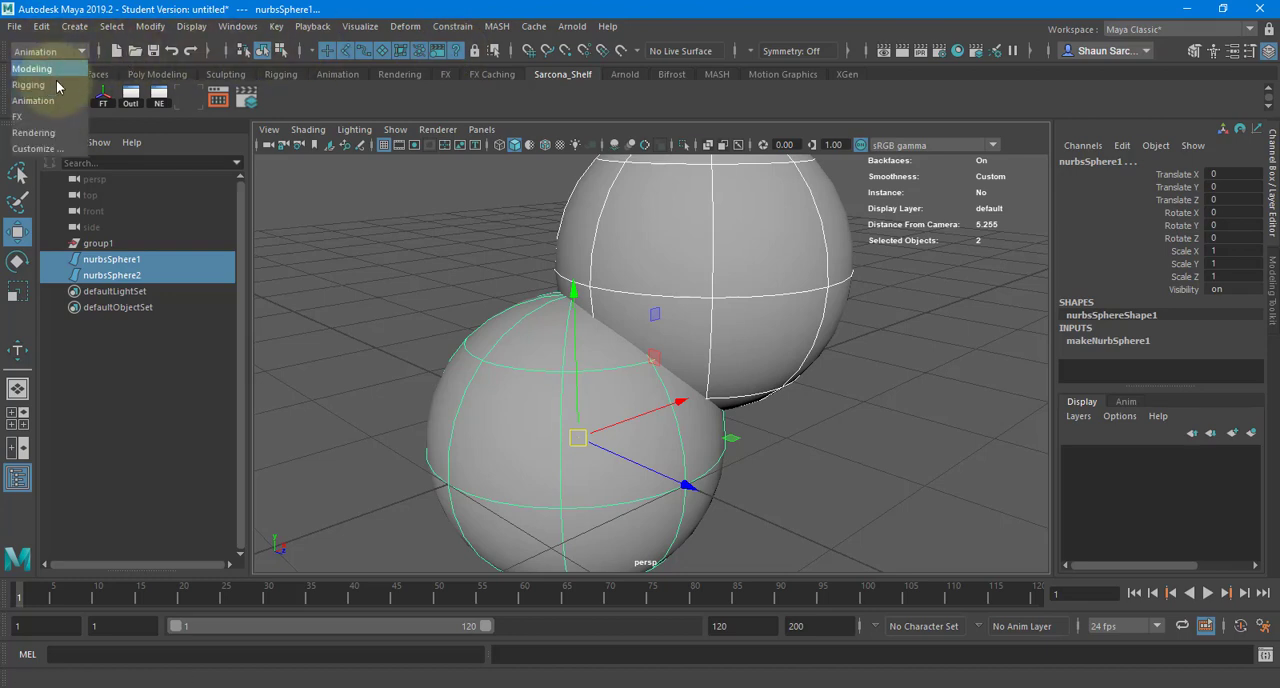
{"action": "left_click", "coordinate": [40, 26]}
{"action": "left_click", "coordinate": [536, 26]}
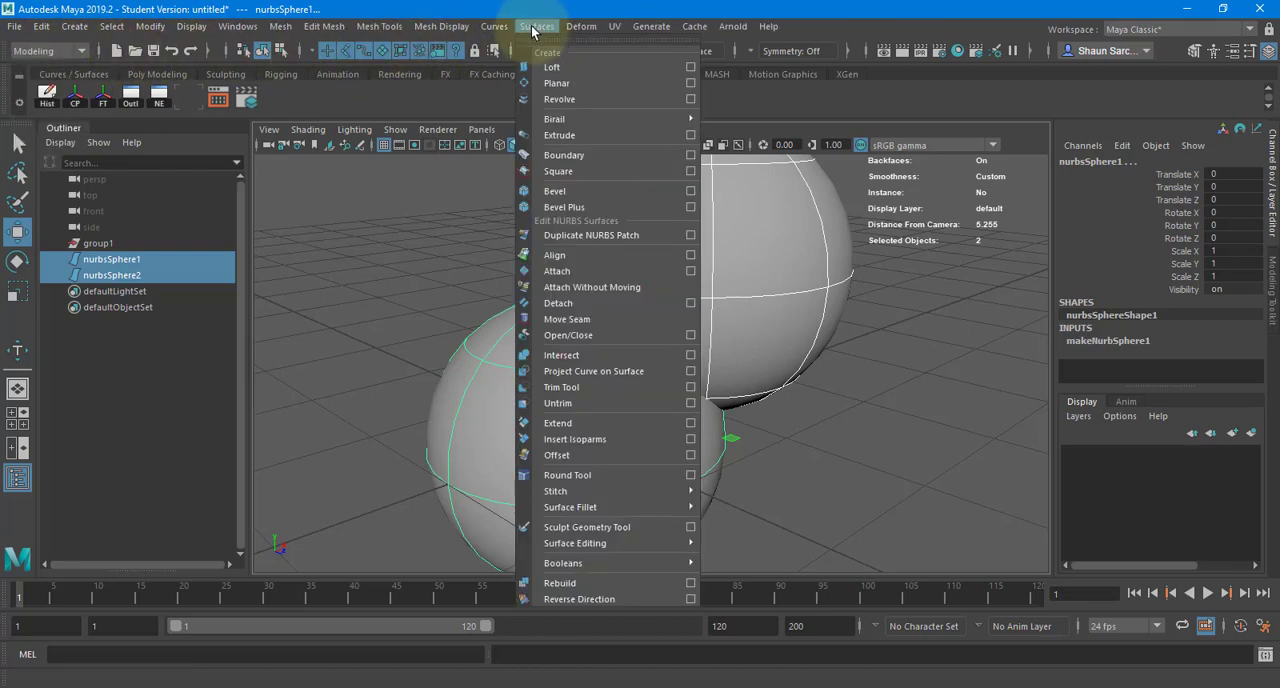
{"action": "left_click", "coordinate": [651, 357]}
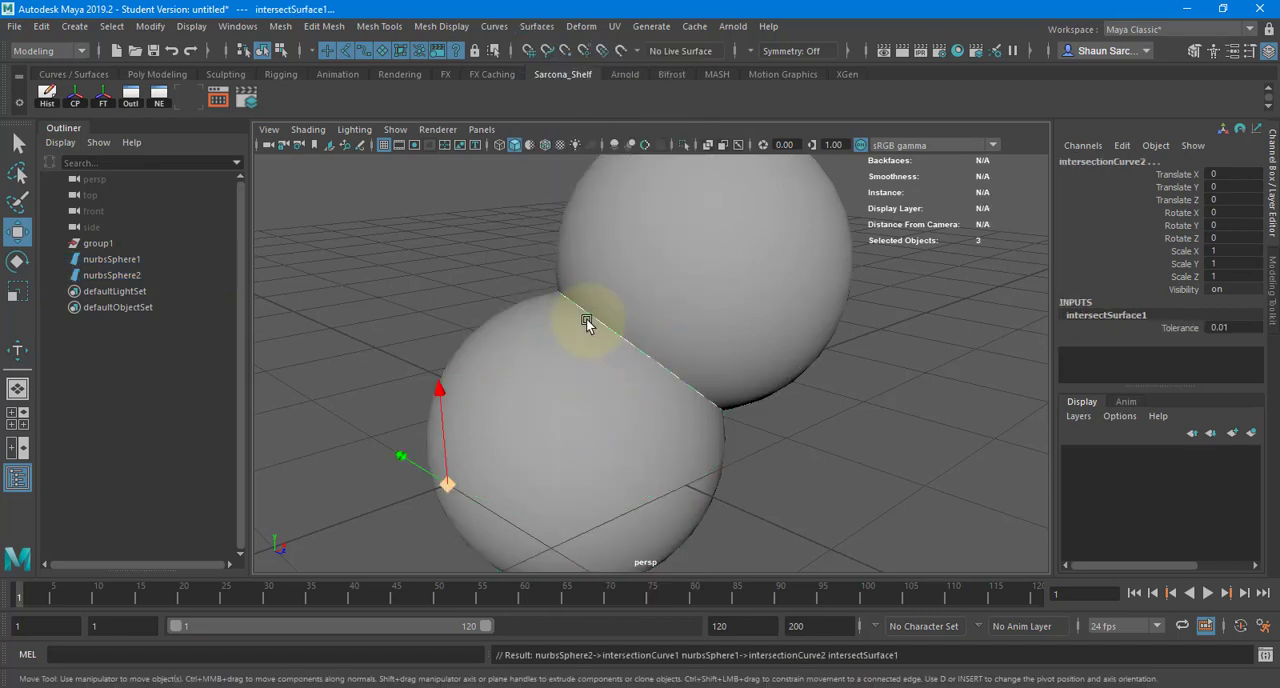
- Inspect the intersection curve between the spheres in wireframe display and return to shaded display
{"action": "key", "text": "4"}
{"action": "mouse_move", "coordinate": [737, 414]}
{"action": "left_mouse_down", "text": "alt"}
{"action": "mouse_move", "coordinate": [580, 403]}
{"action": "mouse_move", "coordinate": [720, 409]}
{"action": "left_mouse_up", "text": "alt"}
{"action": "key", "text": "5"}
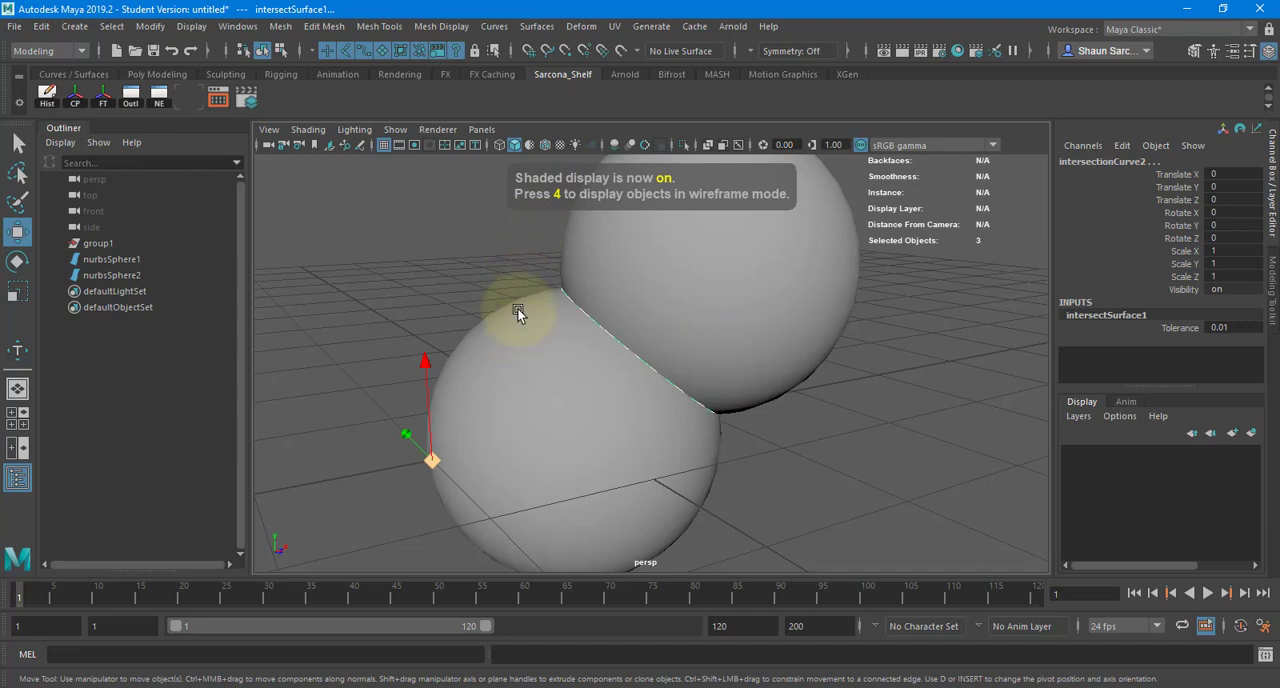
- Trim the lower sphere along the intersection curve with the Trim Tool, keeping the region outside the upper sphere
{"action": "left_click", "coordinate": [517, 313]}
{"action": "left_click", "coordinate": [536, 26]}
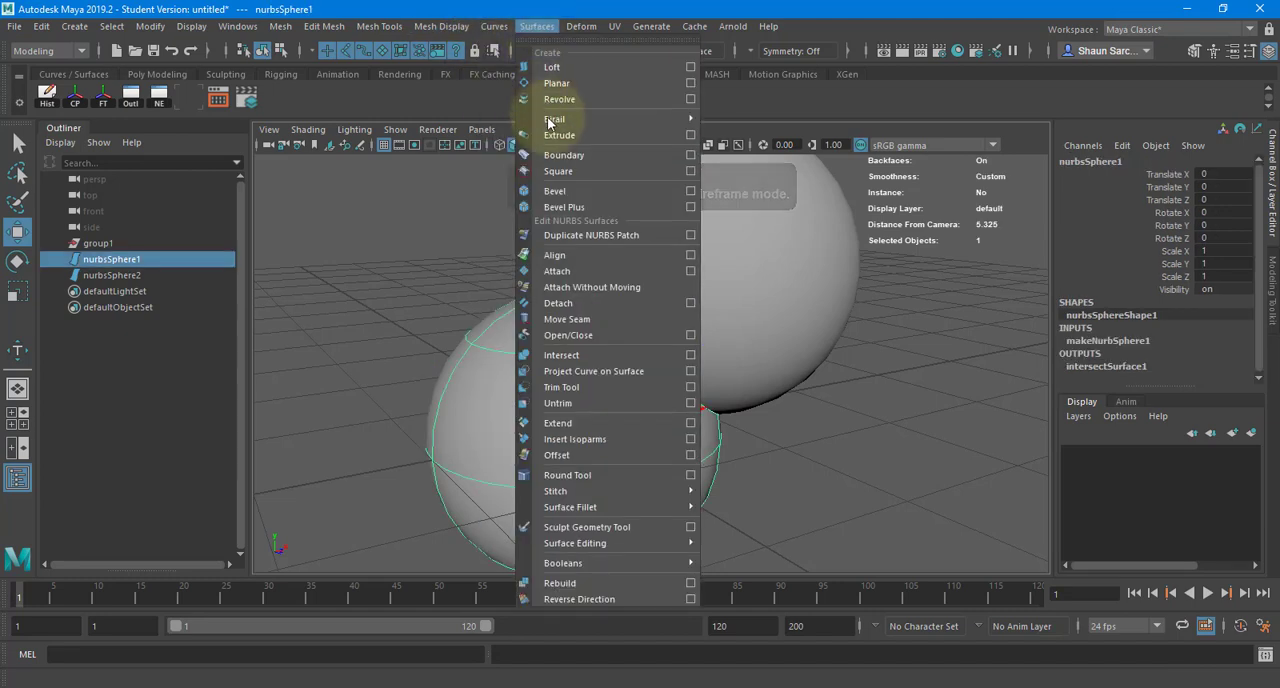
{"action": "left_click", "coordinate": [616, 389]}
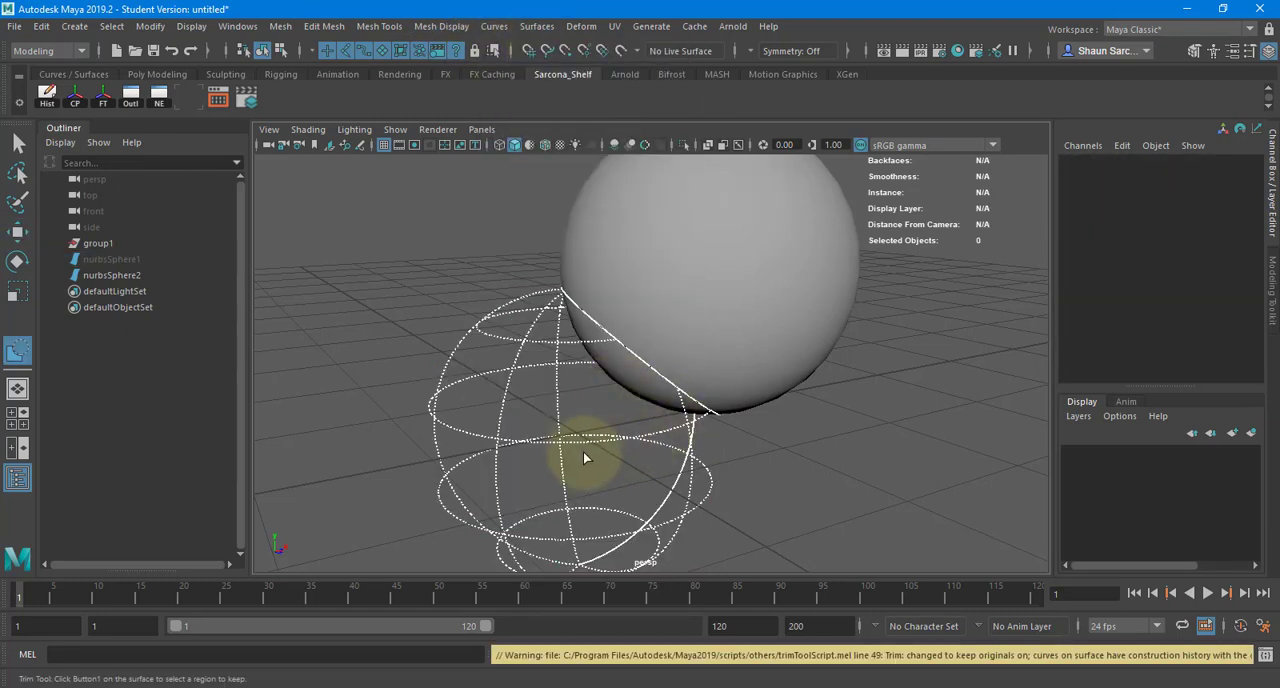
{"action": "left_click", "coordinate": [614, 434]}
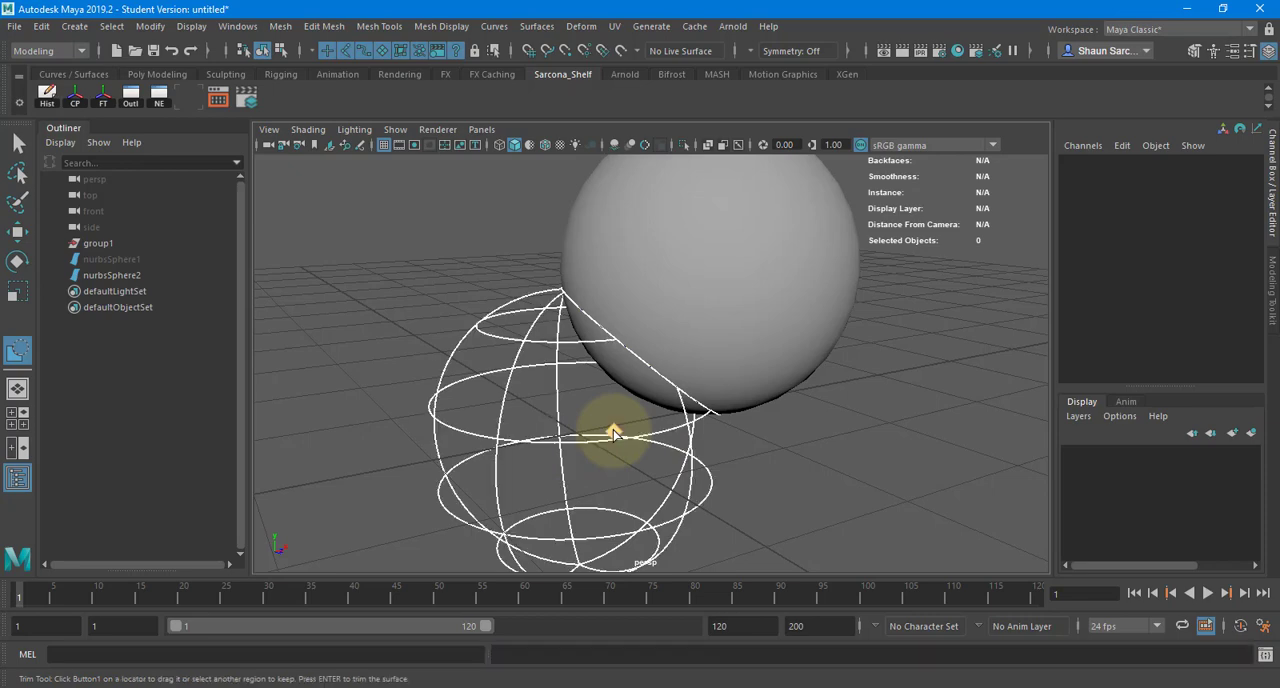
{"action": "key", "text": "Return"}
- Trim the upper sphere along the intersection curve, keeping only the portion inside the lower sphere
{"action": "left_click", "coordinate": [811, 264]}
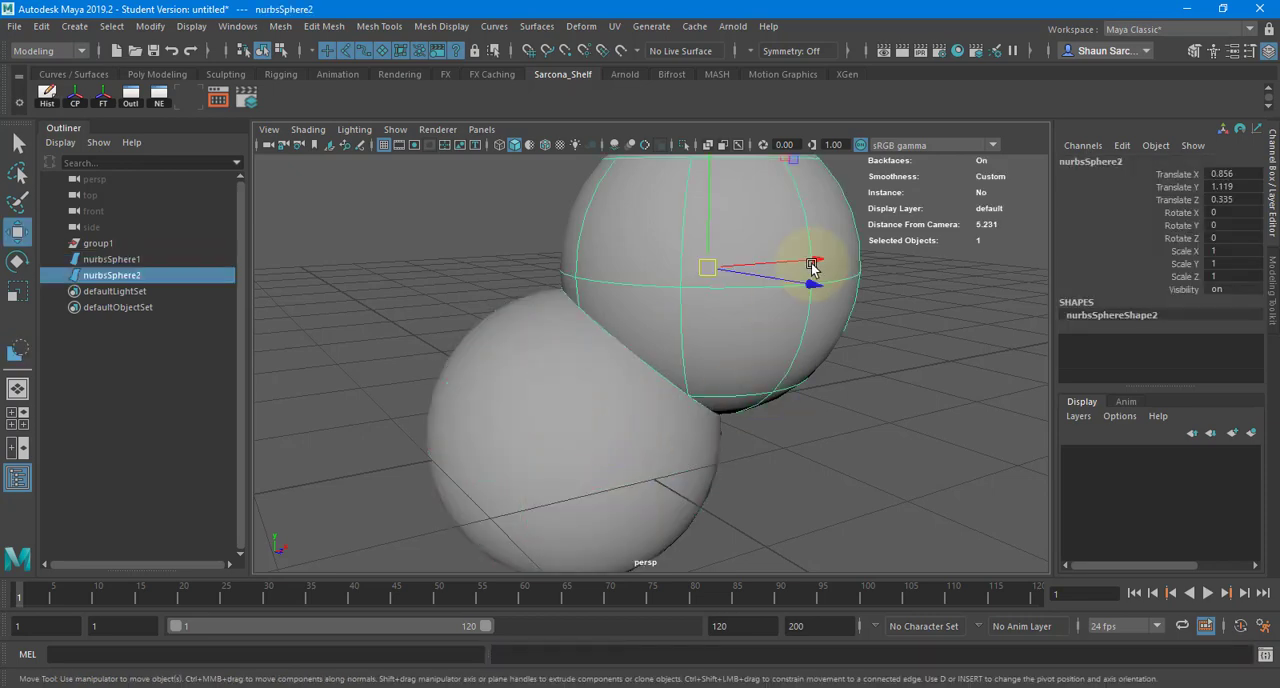
{"action": "key", "text": "g"}
{"action": "left_click_drag", "start_coordinate": [615, 372], "coordinate": [771, 320], "text": "alt"}
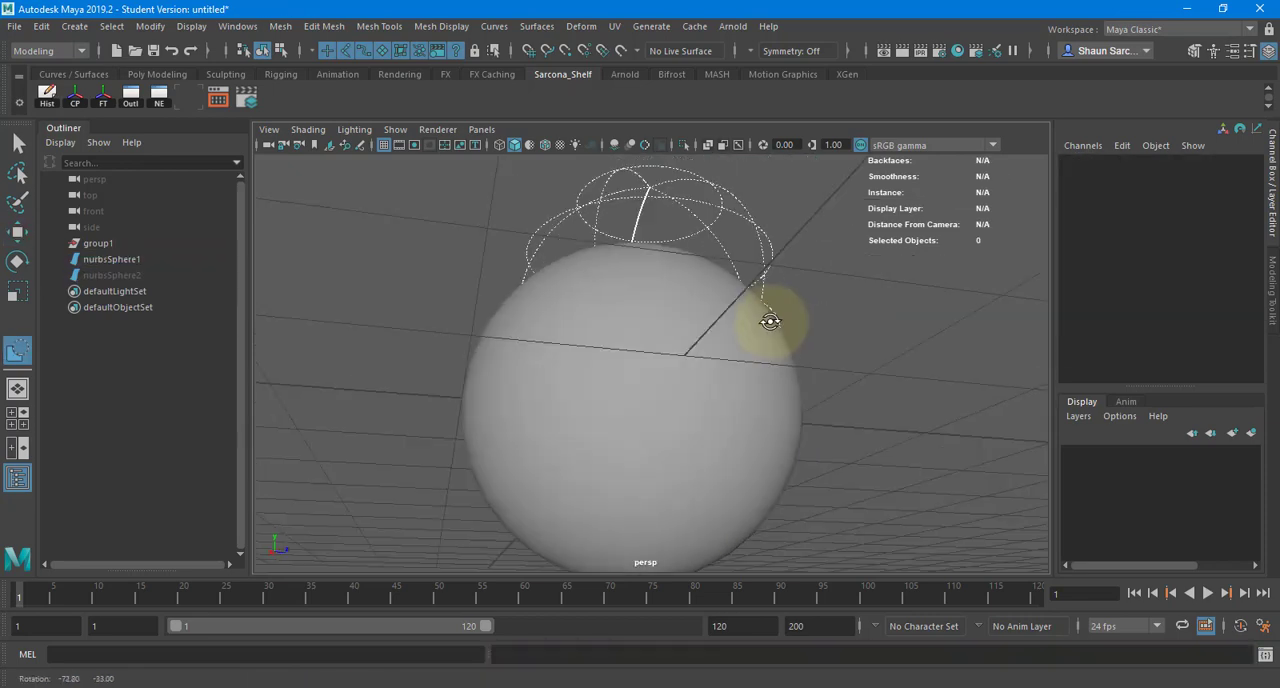
{"action": "left_click", "coordinate": [637, 349]}
{"action": "left_click_drag", "start_coordinate": [563, 348], "coordinate": [822, 411], "text": "alt"}
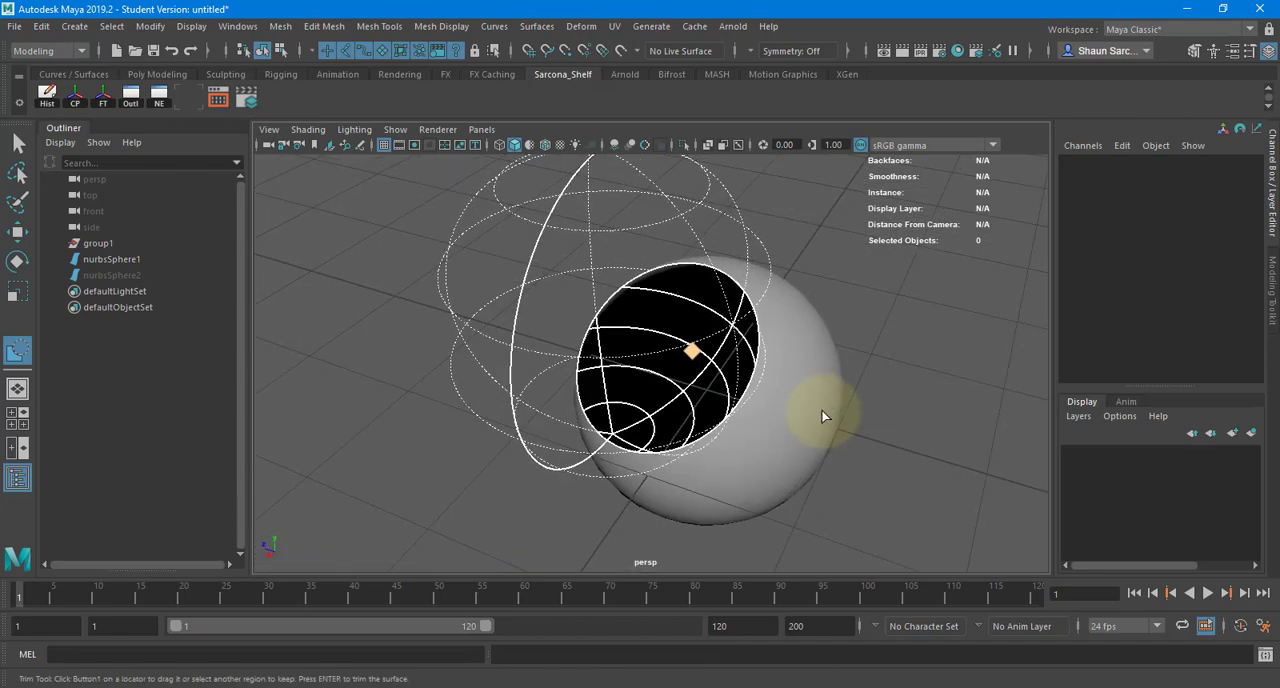
{"action": "key", "text": "Return"}
- Select both trimmed spheres and open the options for a Circular Fillet between their surfaces
{"action": "left_click", "coordinate": [861, 368]}
{"action": "left_click_drag", "start_coordinate": [861, 368], "coordinate": [750, 360], "text": "alt"}
{"action": "left_click", "coordinate": [680, 347]}
{"action": "left_click", "coordinate": [527, 413], "text": "shift"}
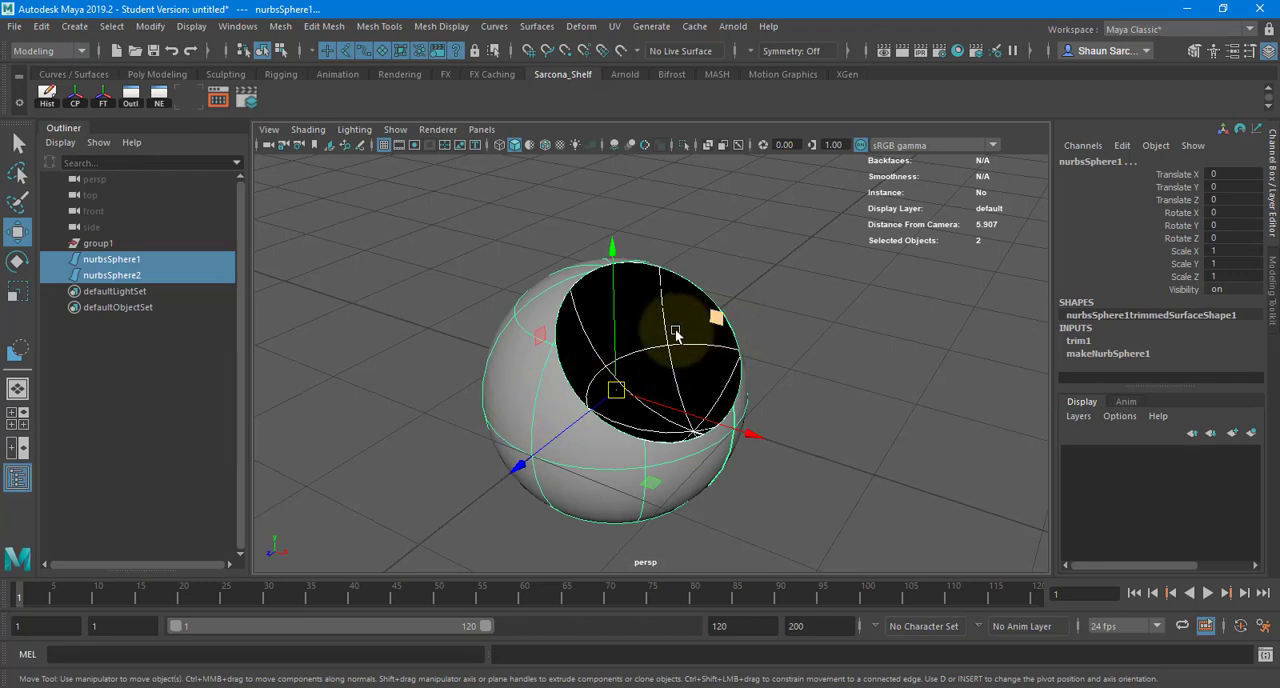
{"action": "left_click", "coordinate": [676, 330]}
{"action": "left_click", "coordinate": [530, 396], "text": "shift"}
{"action": "left_click", "coordinate": [537, 26]}
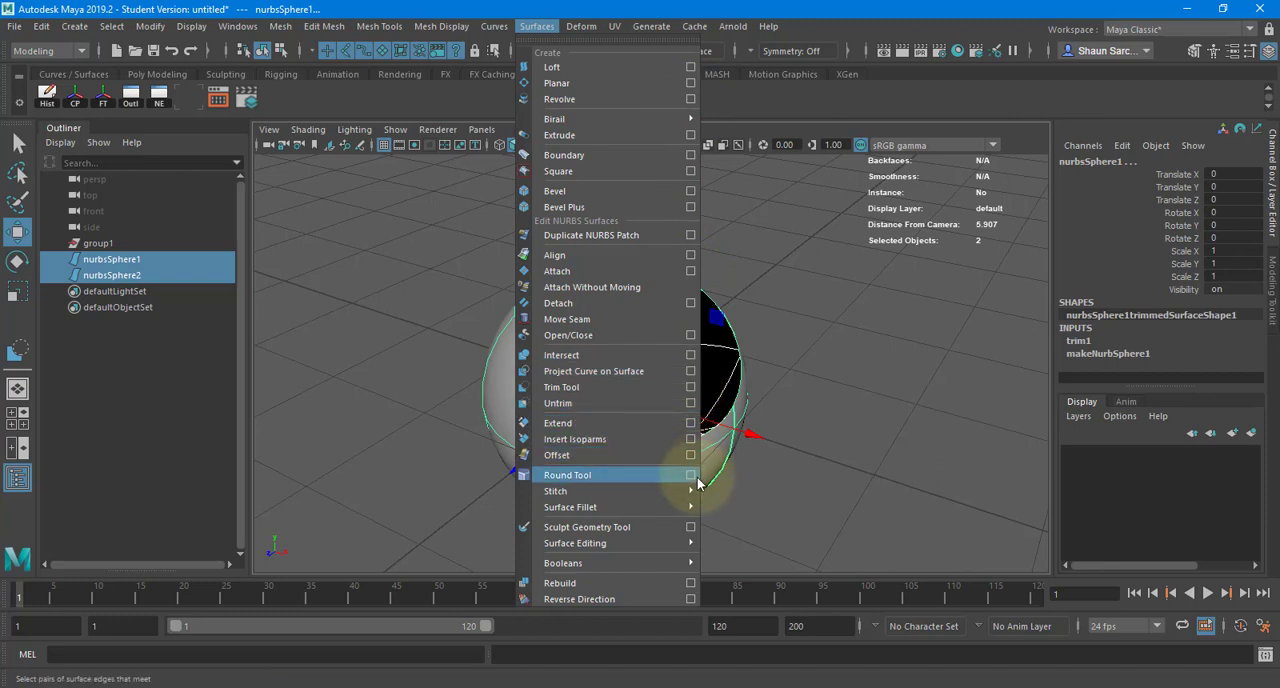
{"action": "mouse_move", "coordinate": [688, 507]}
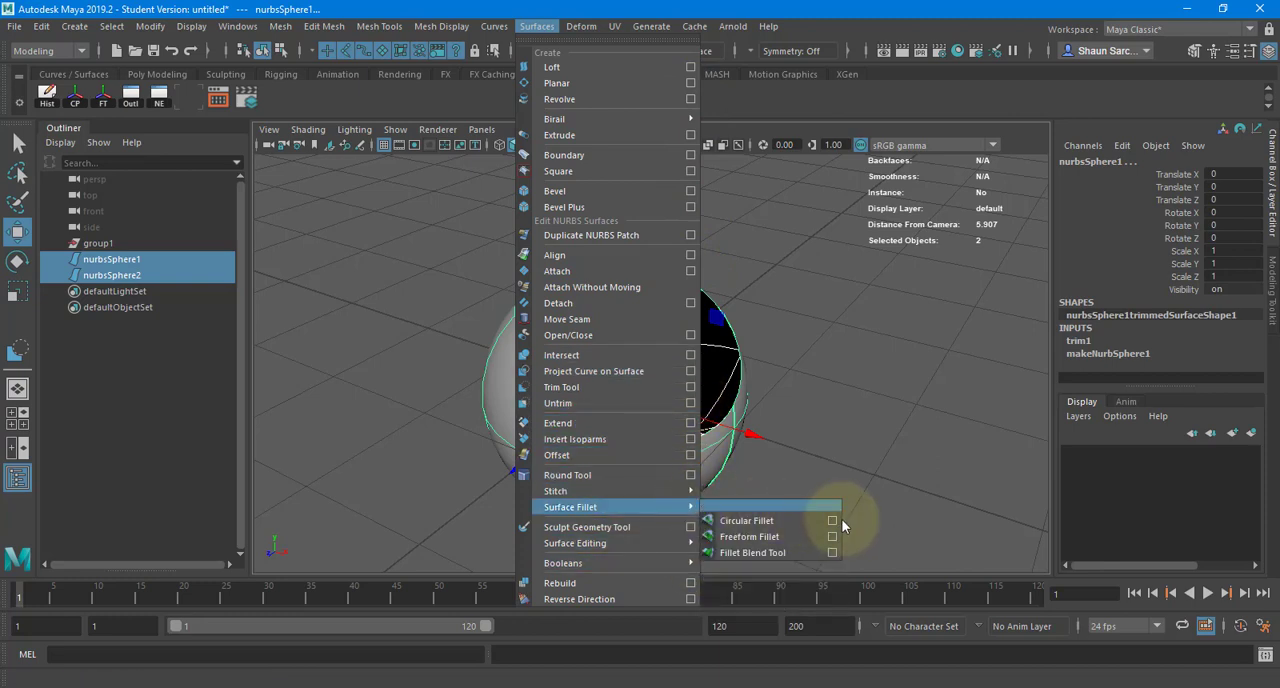
{"action": "left_click", "coordinate": [832, 520]}
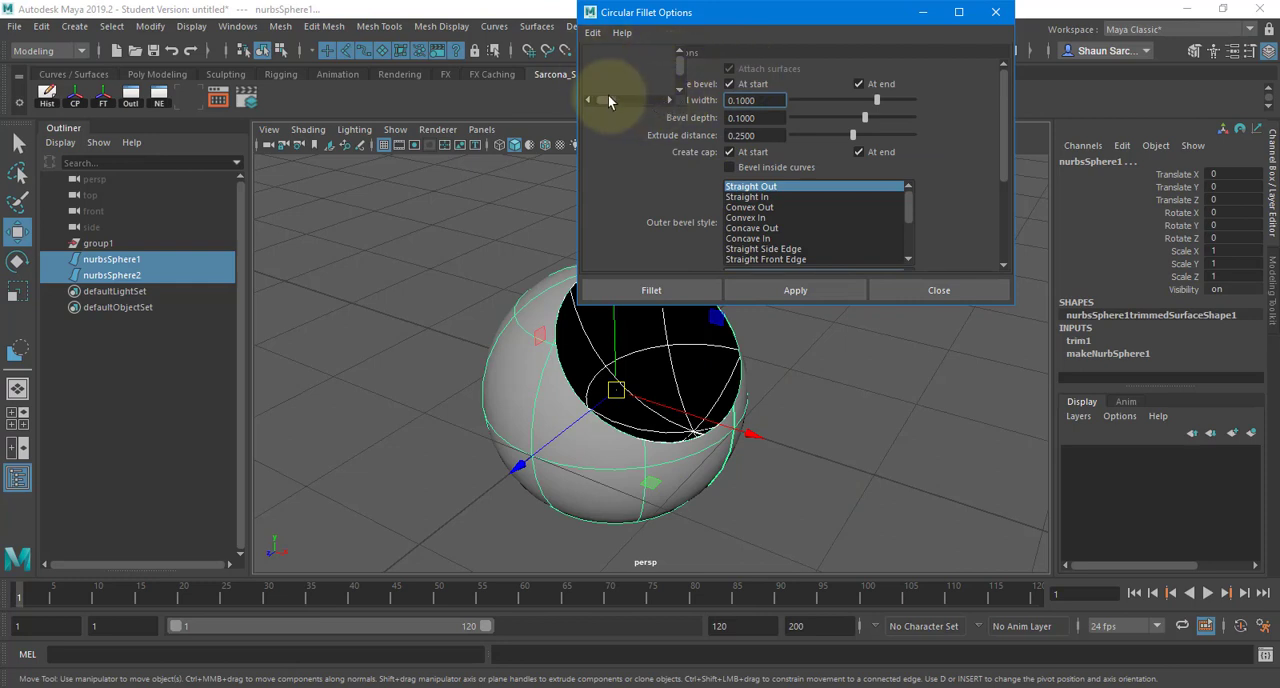
- Examine the Circular Fillet options for curve on surface, surface reversal, radius and tolerances
{"action": "left_click_drag", "start_coordinate": [609, 99], "coordinate": [639, 100]}
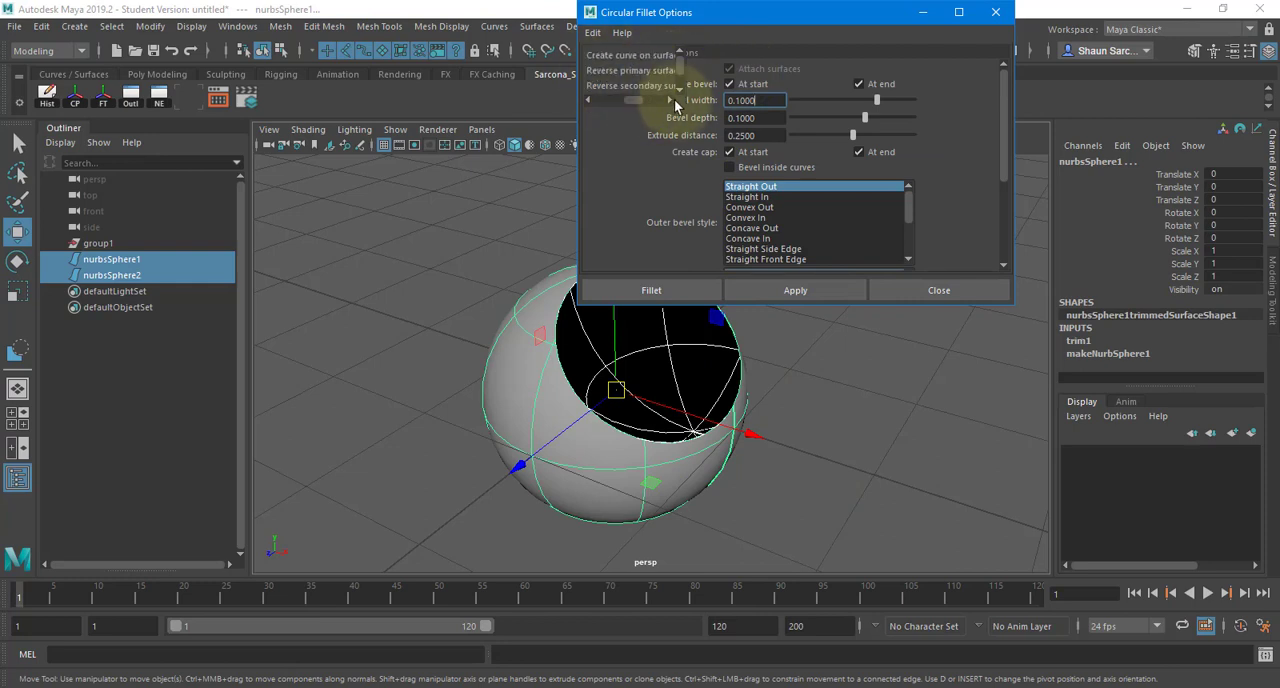
{"action": "double_click", "coordinate": [650, 12]}
{"action": "double_click", "coordinate": [508, 14]}
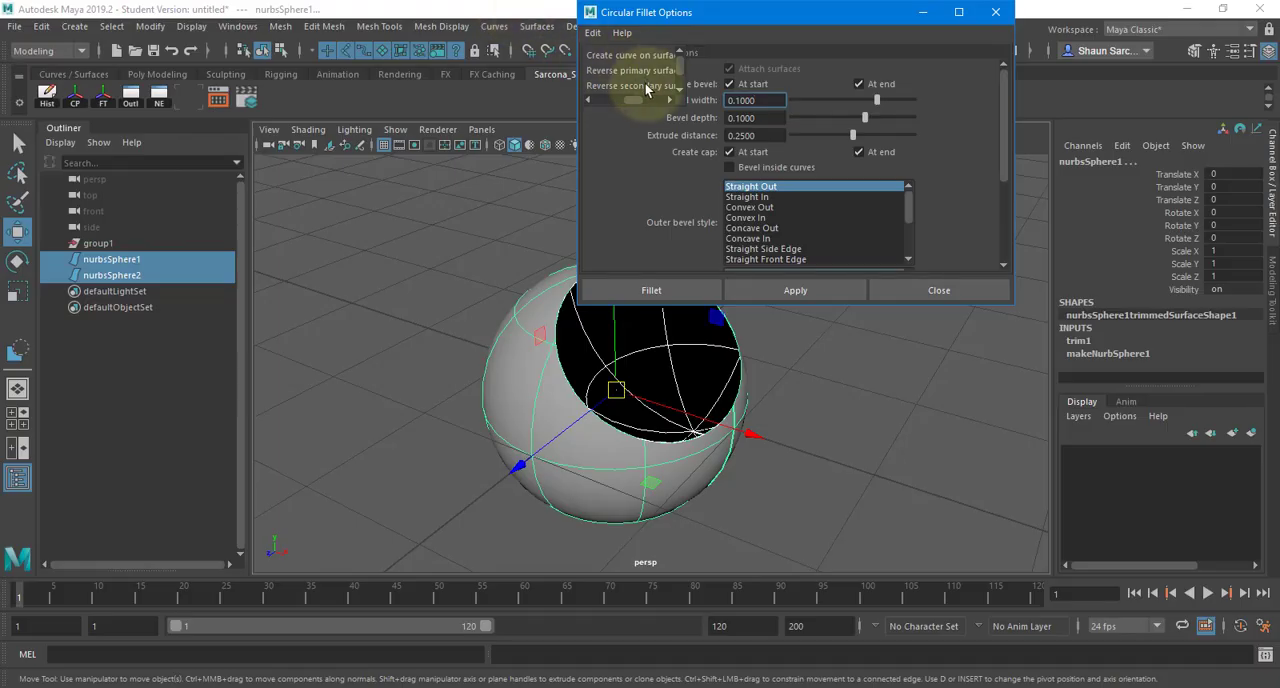
{"action": "left_click_drag", "start_coordinate": [636, 99], "coordinate": [629, 101]}
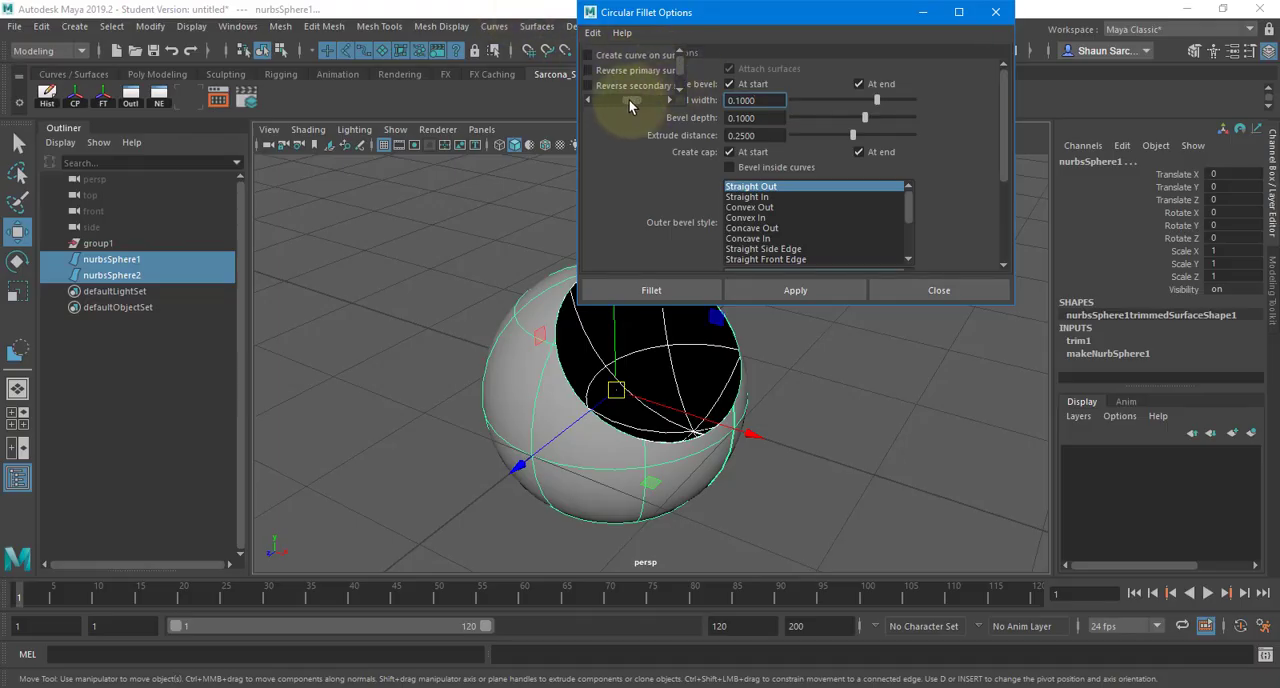
{"action": "scroll", "coordinate": [632, 85], "scroll_direction": "down", "scroll_amount": 3}
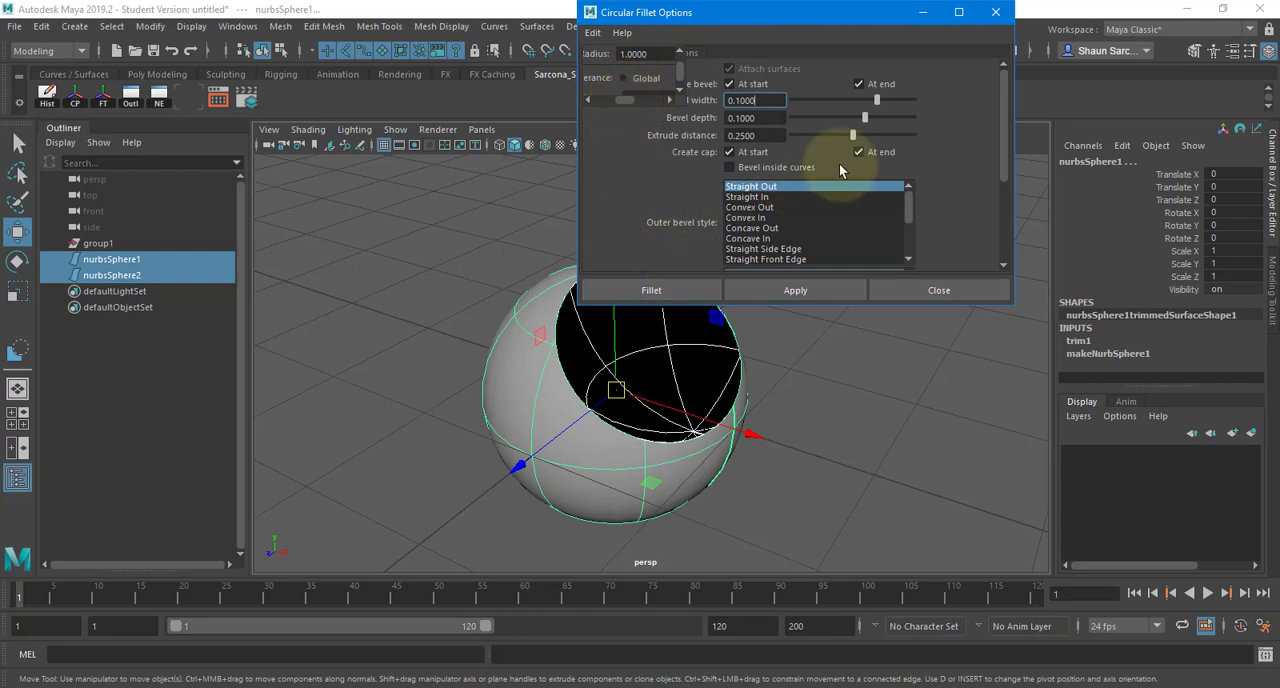
{"action": "scroll", "coordinate": [829, 148], "scroll_direction": "down", "scroll_amount": 3}
{"action": "scroll", "coordinate": [640, 75], "scroll_direction": "down", "scroll_amount": 2}
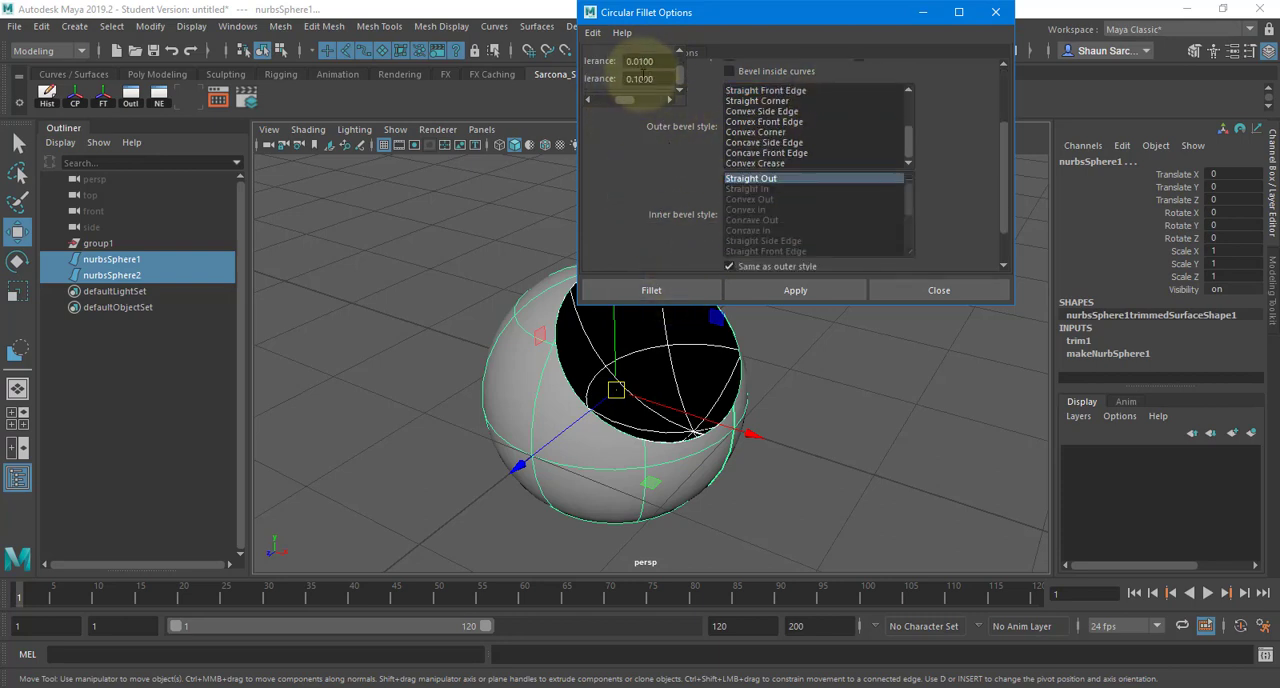
{"action": "mouse_move", "coordinate": [628, 99]}
{"action": "left_mouse_down"}
{"action": "mouse_move", "coordinate": [650, 99]}
{"action": "mouse_move", "coordinate": [637, 99]}
{"action": "left_mouse_up"}
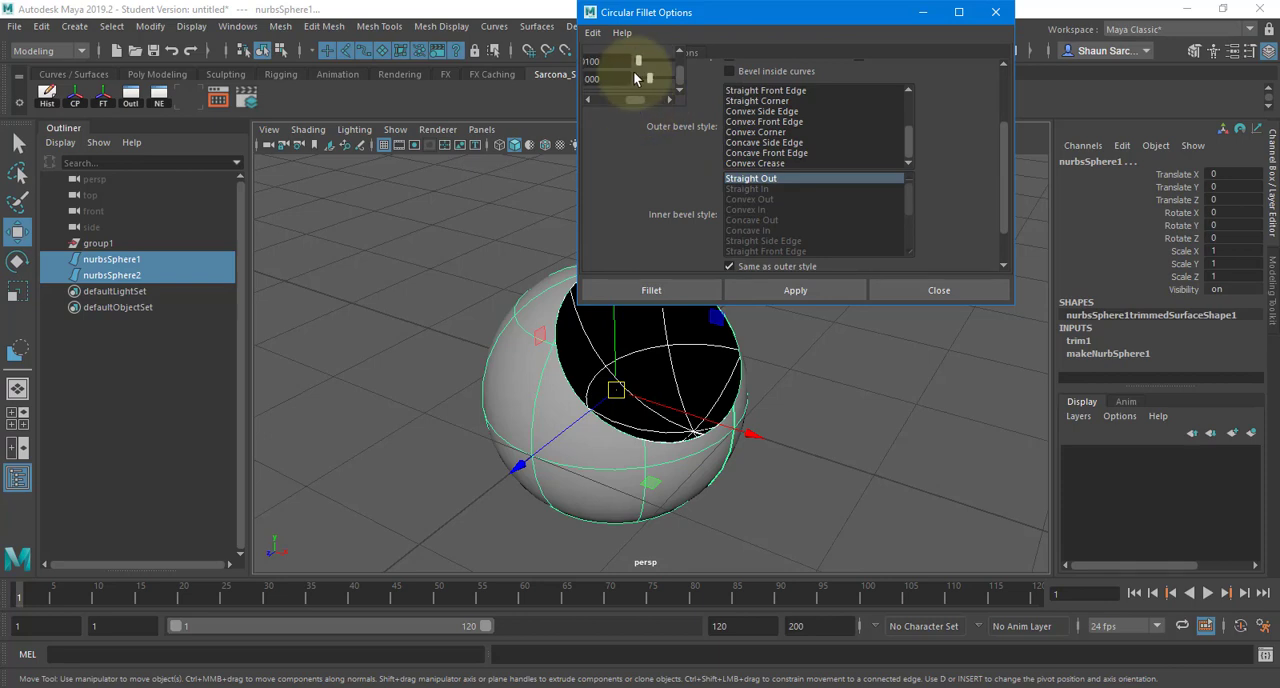
{"action": "scroll", "coordinate": [635, 78], "scroll_direction": "up", "scroll_amount": 2}
{"action": "left_click", "coordinate": [680, 91]}
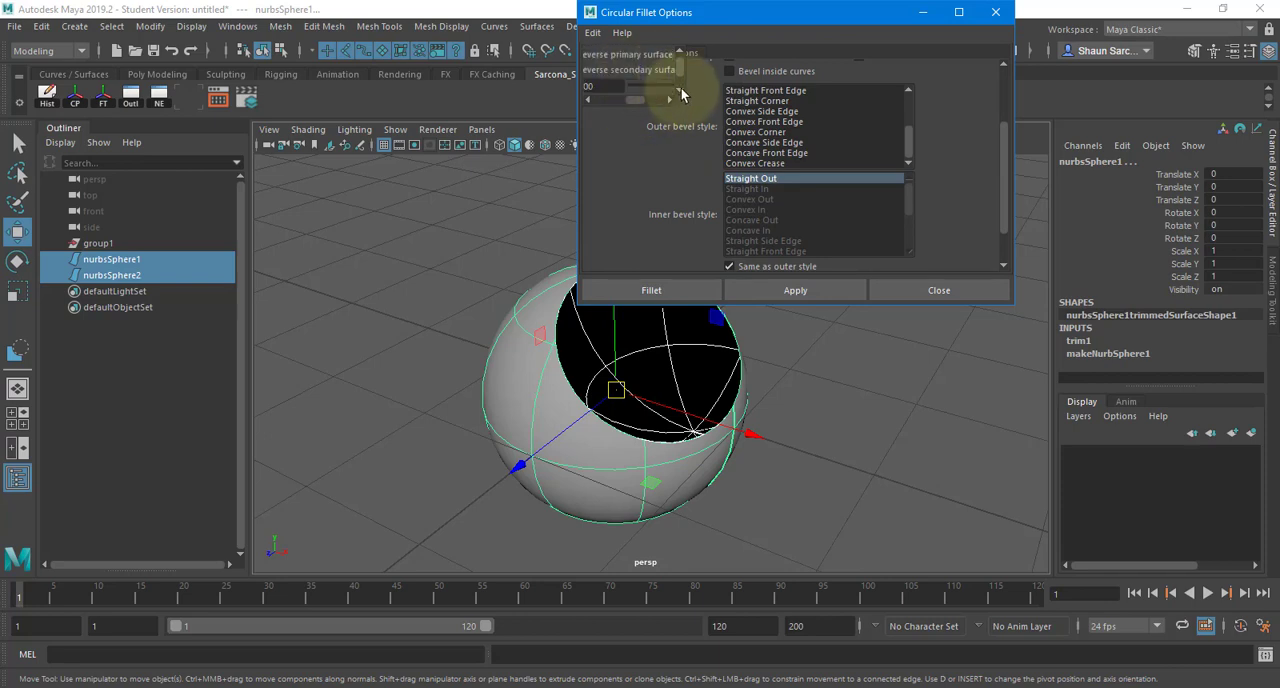
{"action": "left_click", "coordinate": [681, 91]}
- Turn on Create Curve on Surface and apply the circular fillet between the two spheres
{"action": "mouse_move", "coordinate": [639, 99]}
{"action": "left_mouse_down"}
{"action": "mouse_move", "coordinate": [620, 95]}
{"action": "mouse_move", "coordinate": [657, 99]}
{"action": "mouse_move", "coordinate": [680, 65]}
{"action": "mouse_move", "coordinate": [621, 102]}
{"action": "left_mouse_up"}
{"action": "scroll", "coordinate": [620, 86], "scroll_direction": "down", "scroll_amount": 1}
{"action": "scroll", "coordinate": [705, 138], "scroll_direction": "up", "scroll_amount": 2}
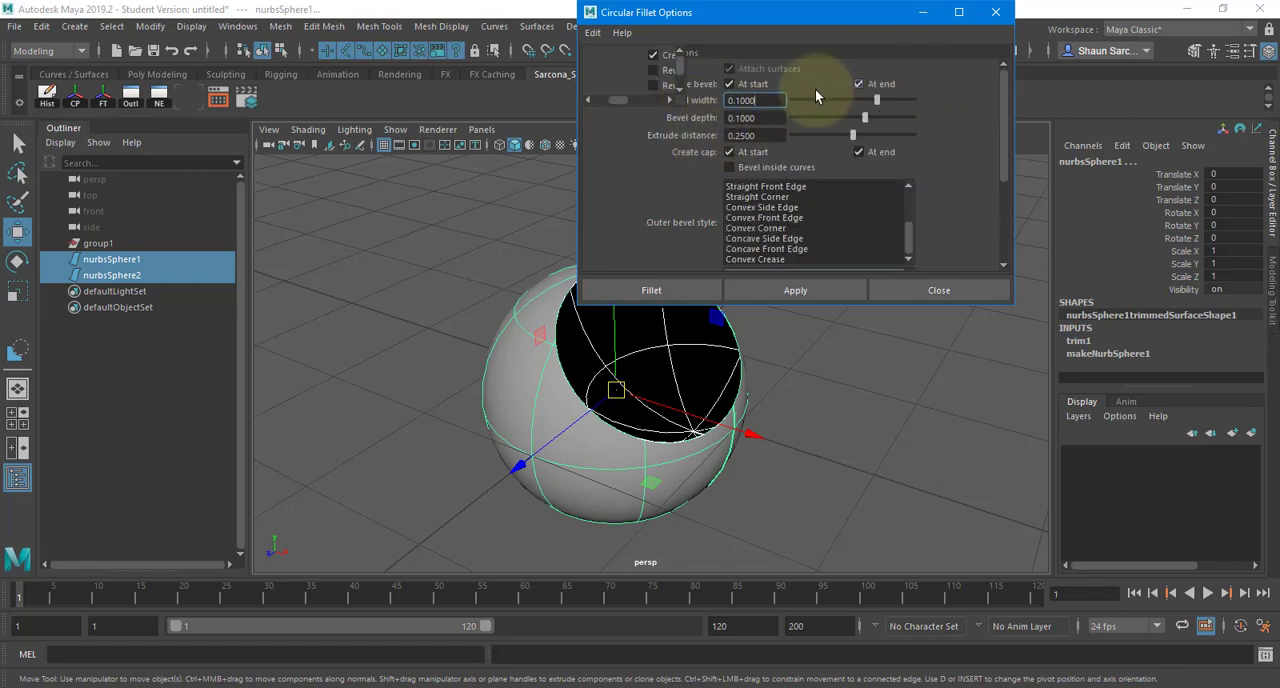
{"action": "scroll", "coordinate": [694, 143], "scroll_direction": "down", "scroll_amount": 3}
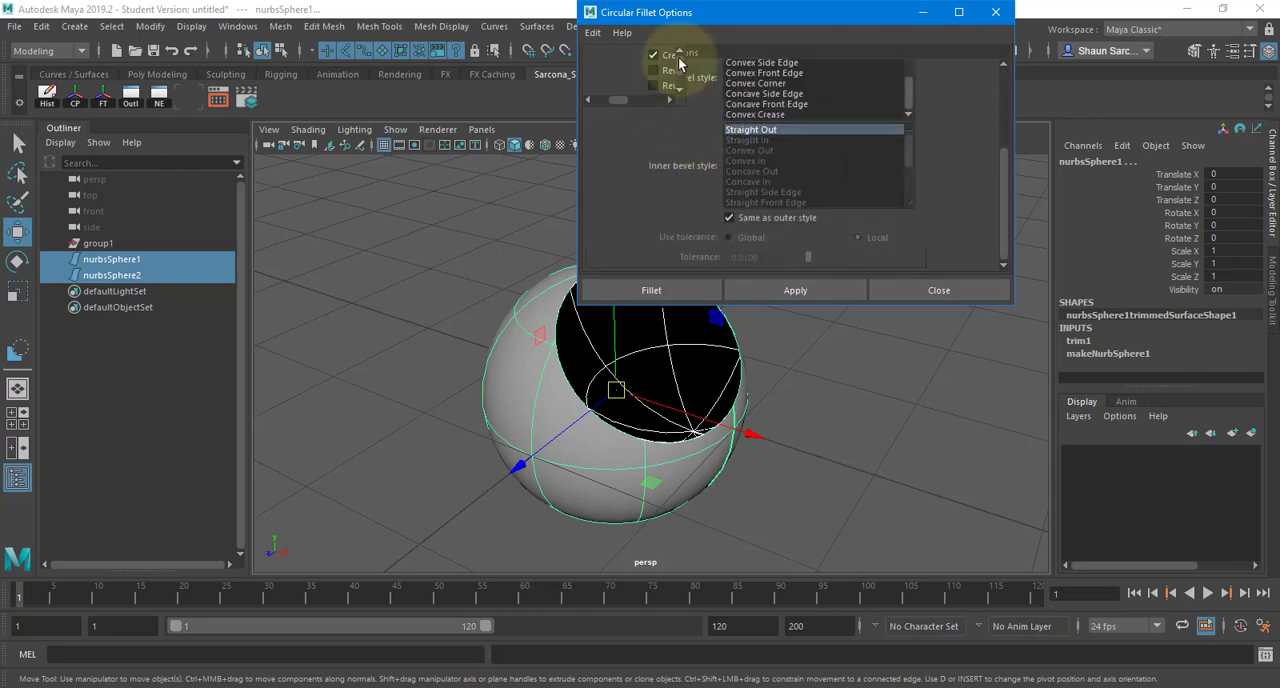
{"action": "left_click_drag", "start_coordinate": [679, 63], "coordinate": [683, 93]}
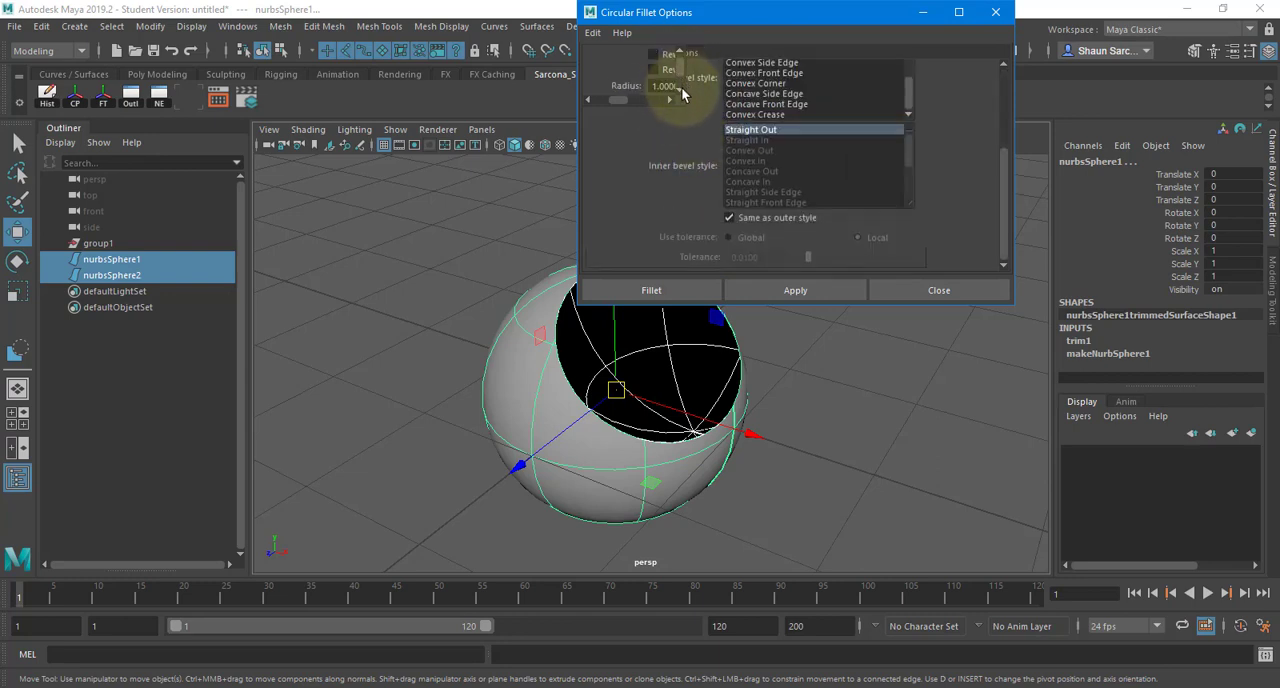
{"action": "scroll", "coordinate": [683, 93], "scroll_direction": "down", "scroll_amount": 3}
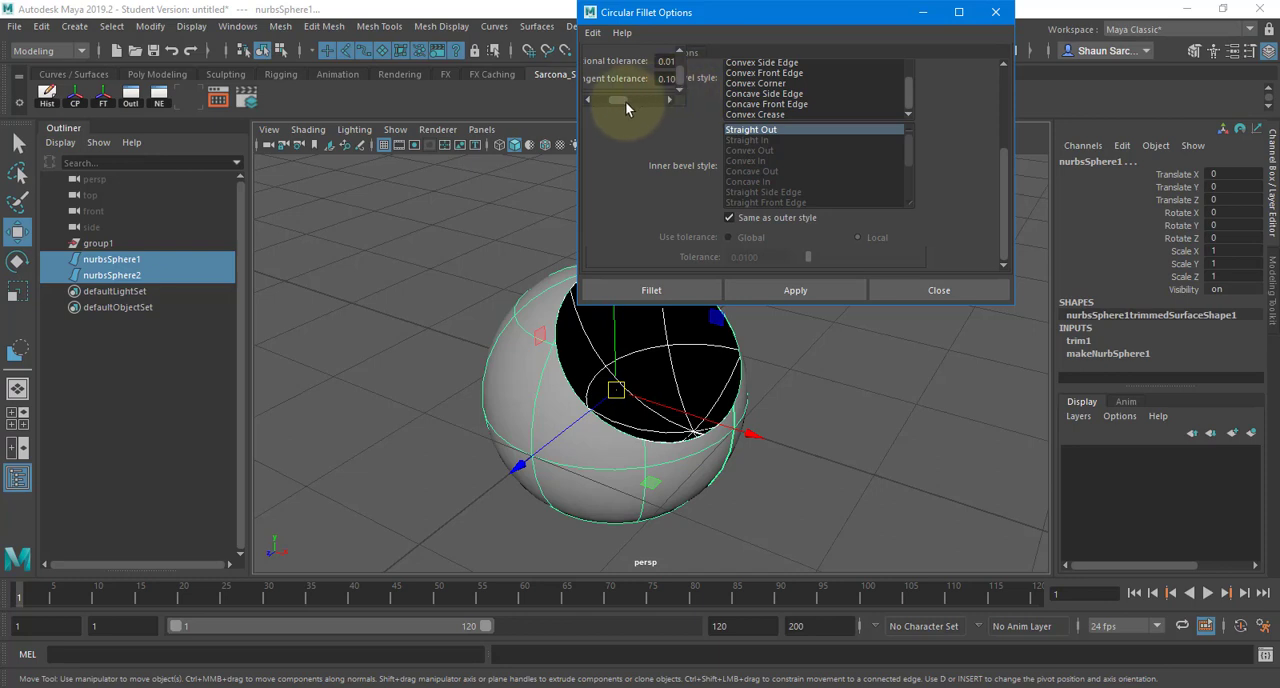
{"action": "mouse_move", "coordinate": [626, 102]}
{"action": "left_mouse_down"}
{"action": "mouse_move", "coordinate": [668, 100]}
{"action": "mouse_move", "coordinate": [681, 69]}
{"action": "mouse_move", "coordinate": [606, 100]}
{"action": "left_mouse_up"}
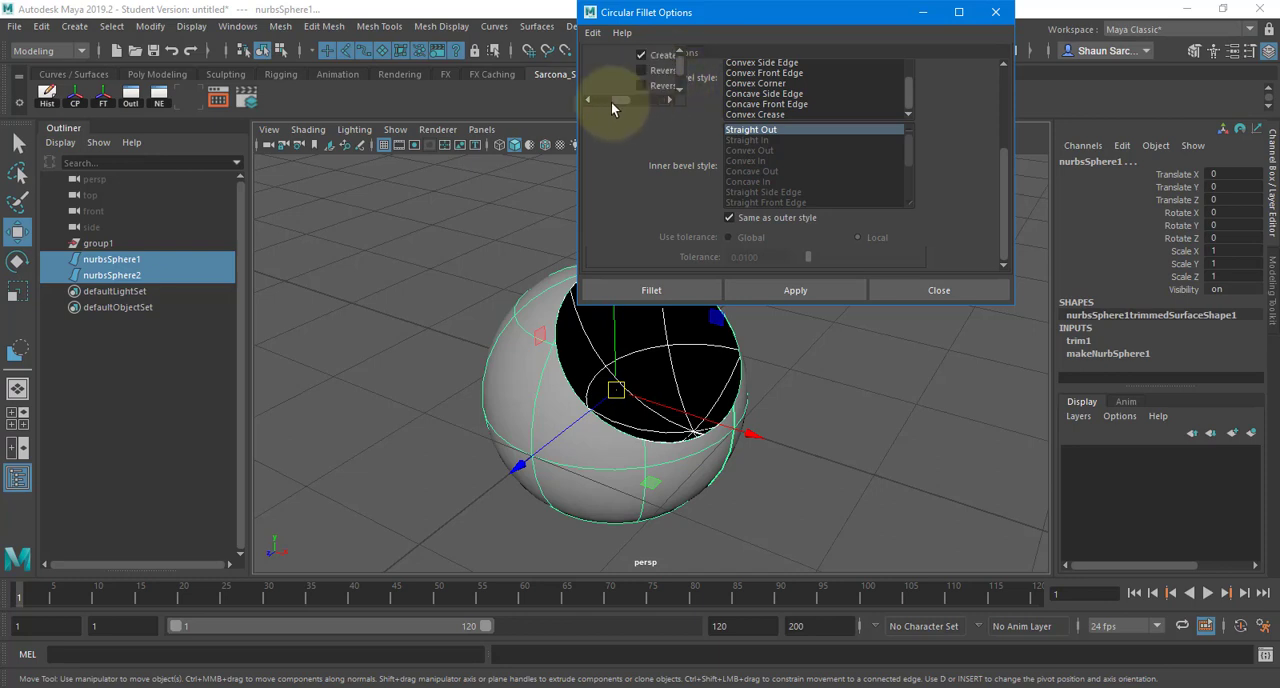
{"action": "left_click", "coordinate": [658, 292]}
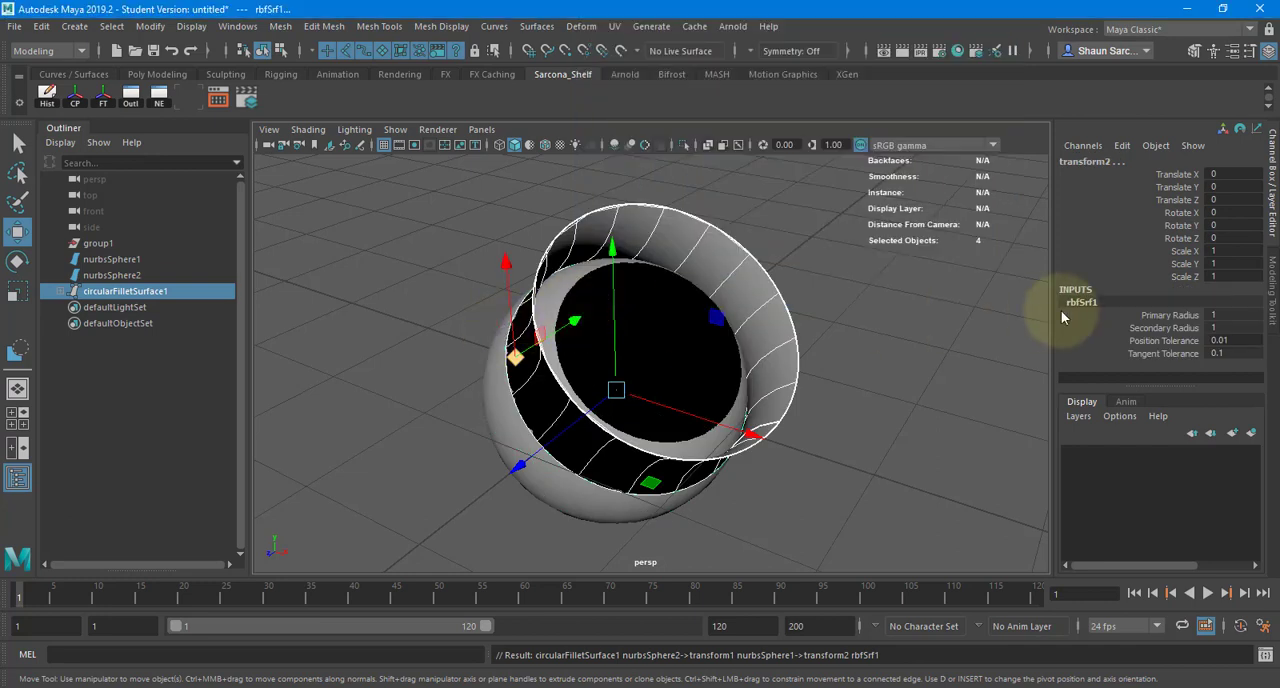
- Open the fillet's attributes and try a primary radius of -0.1 with a secondary radius of 0.1
{"action": "key", "text": "ctrl+a"}
{"action": "left_click_drag", "start_coordinate": [872, 270], "coordinate": [820, 287]}
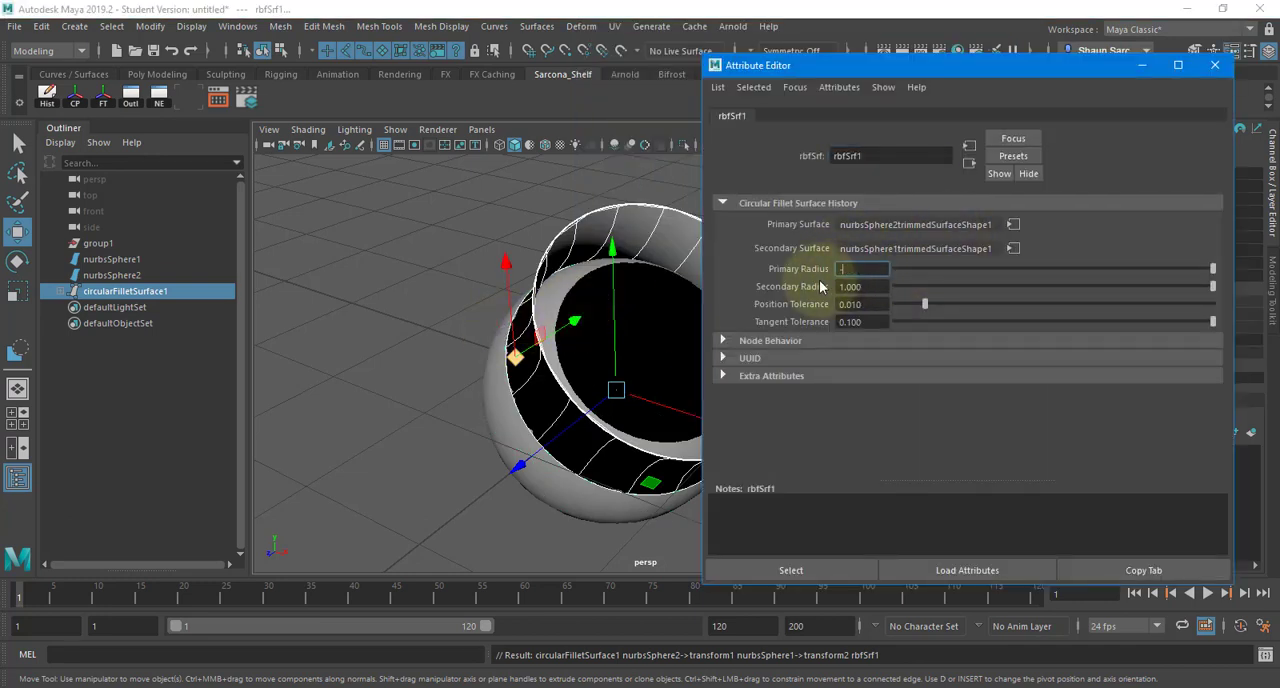
{"action": "type", "text": "-.1"}
{"action": "key", "text": "Tab"}
{"action": "type", "text": ".1"}
{"action": "key", "text": "Tab"}
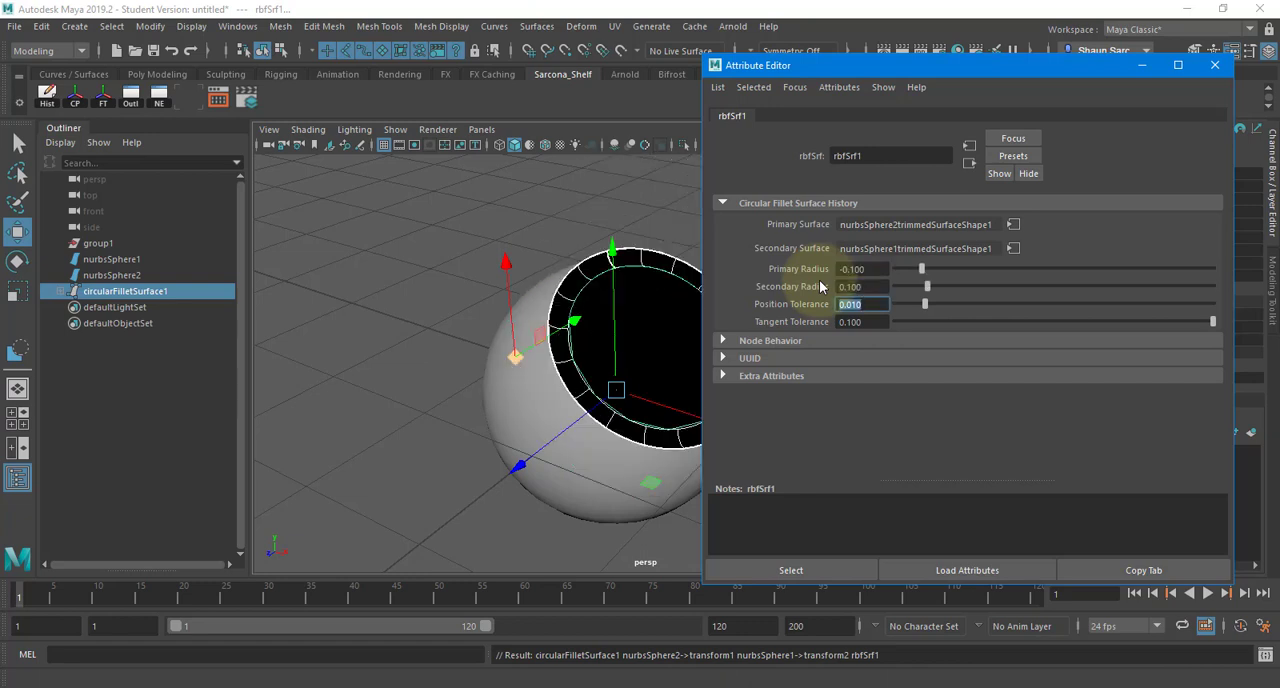
- Set the circular fillet's primary radius to 0.1 and its secondary radius to -0.1
{"action": "left_click_drag", "start_coordinate": [870, 268], "coordinate": [779, 276]}
{"action": "type", "text": ".1"}
{"action": "key", "text": "Return"}
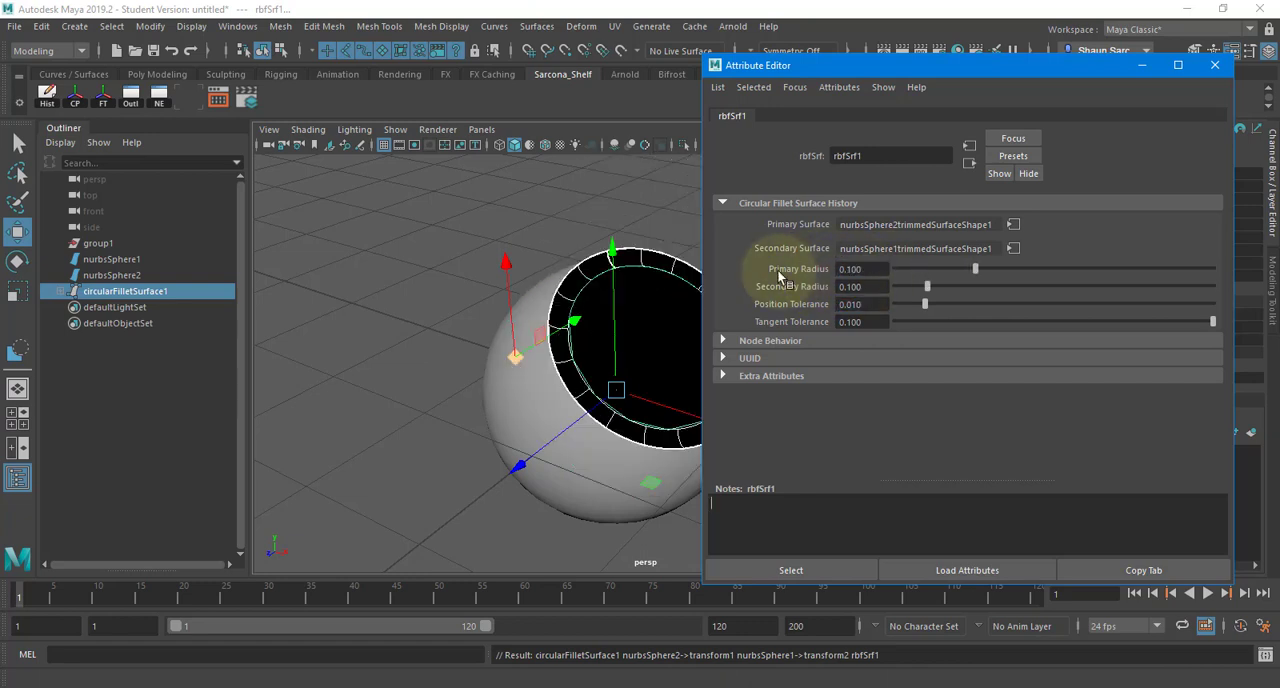
{"action": "left_click_drag", "start_coordinate": [860, 287], "coordinate": [765, 288]}
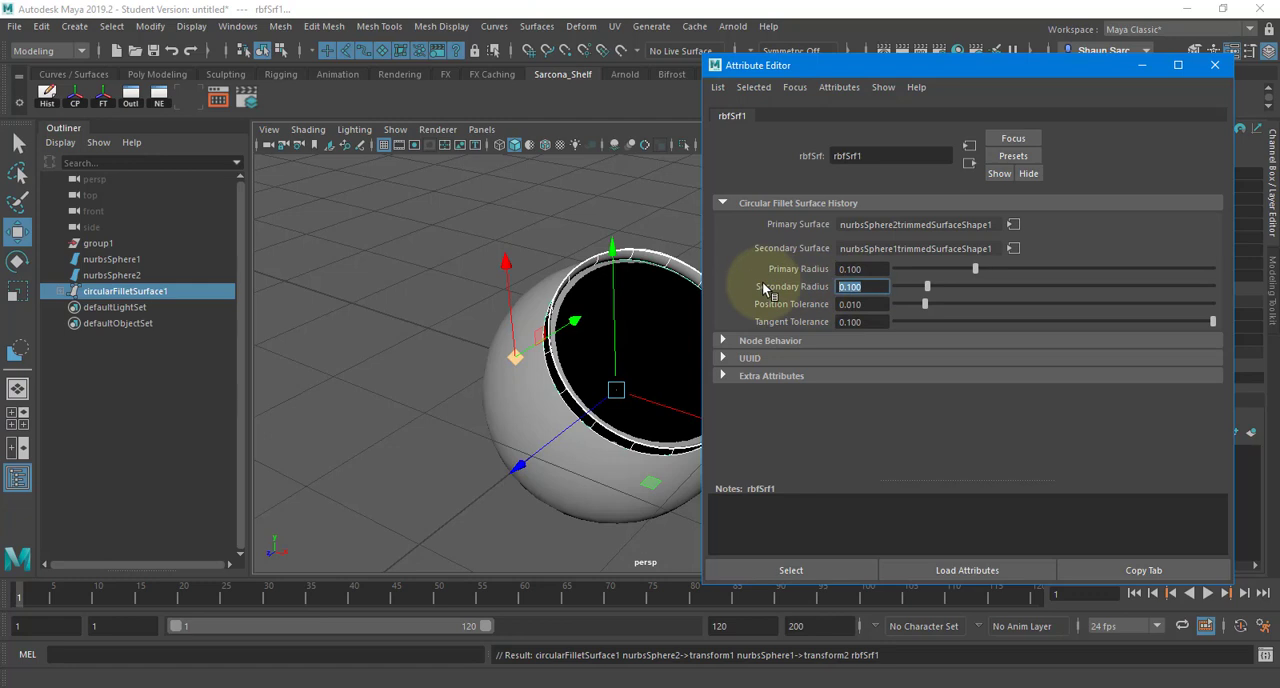
{"action": "type", "text": "-0.1"}
{"action": "key", "text": "Return"}
- Trim the inner concave sphere surface along the fillet curve with the Trim Tool, keeping its central region
{"action": "left_click_drag", "start_coordinate": [509, 318], "coordinate": [463, 308], "text": "alt"}
{"action": "middle_click_drag", "start_coordinate": [464, 308], "coordinate": [371, 320], "text": "alt"}
{"action": "right_click_drag", "start_coordinate": [371, 320], "coordinate": [557, 343], "text": "alt"}
{"action": "left_click", "coordinate": [516, 364]}
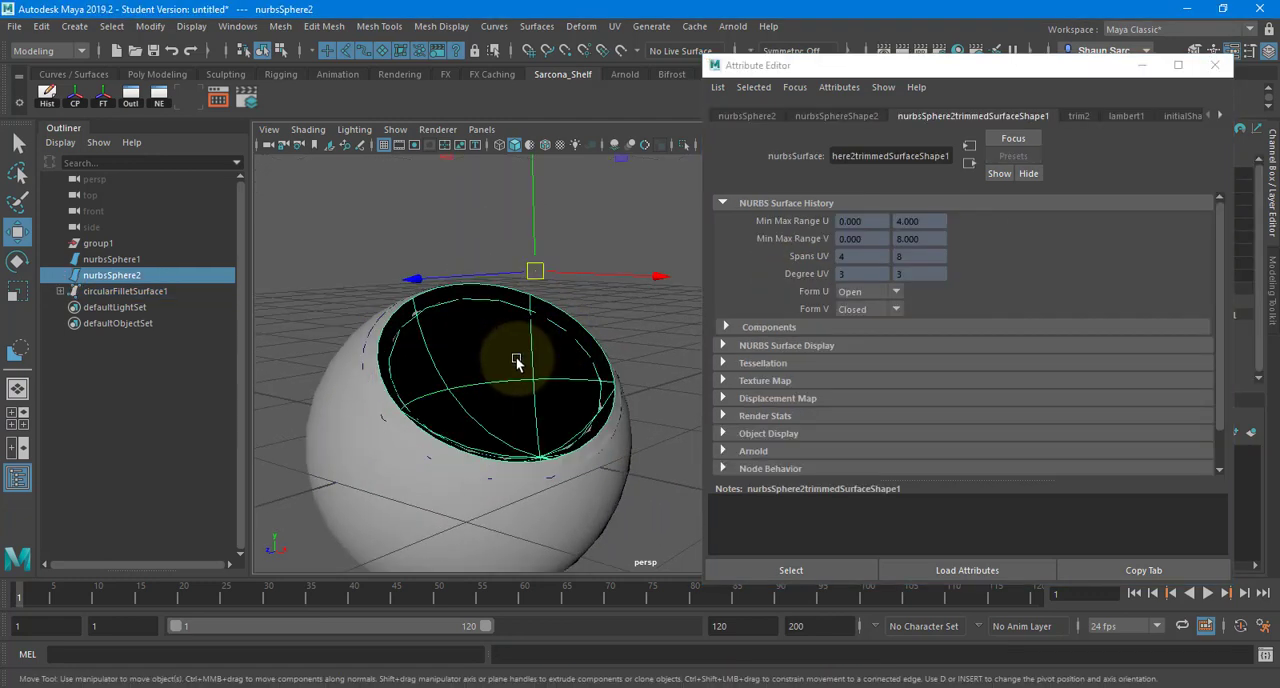
{"action": "key", "text": "y"}
{"action": "left_click", "coordinate": [518, 366]}
{"action": "key", "text": "Return"}
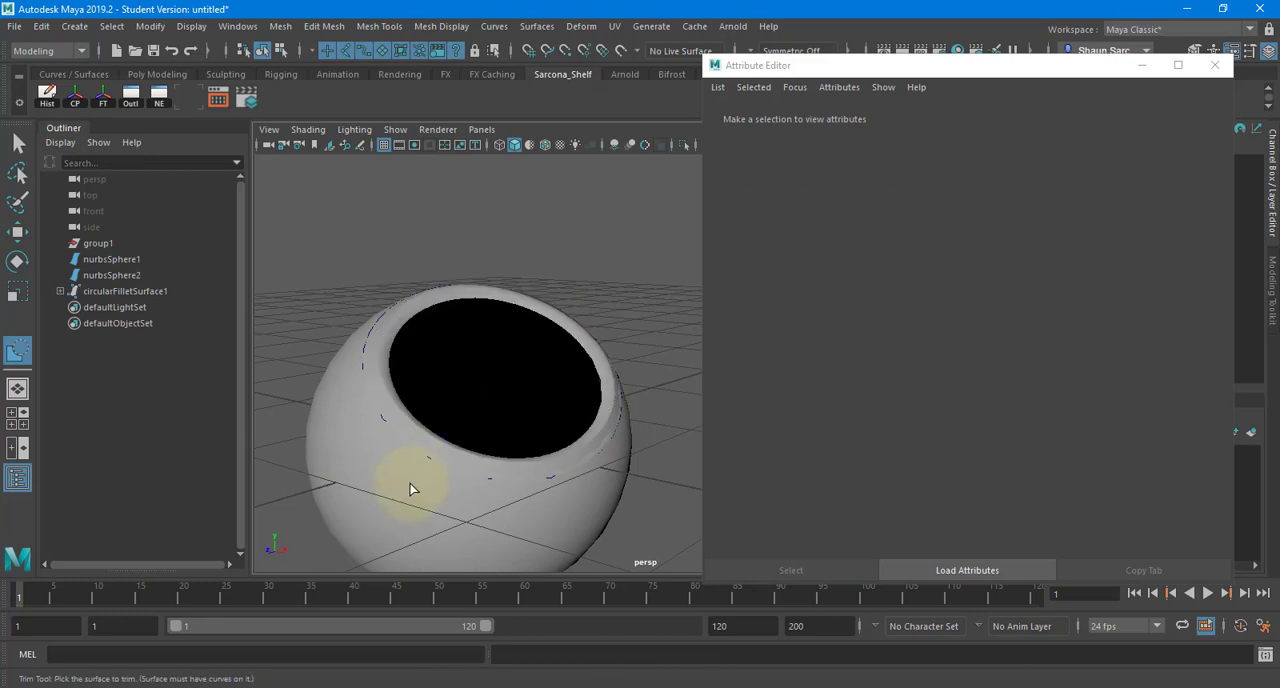
- Trim the large outer sphere along its fillet curve, keeping the region outside the rounded rim
{"action": "left_click_drag", "start_coordinate": [400, 471], "coordinate": [337, 374], "text": "alt"}
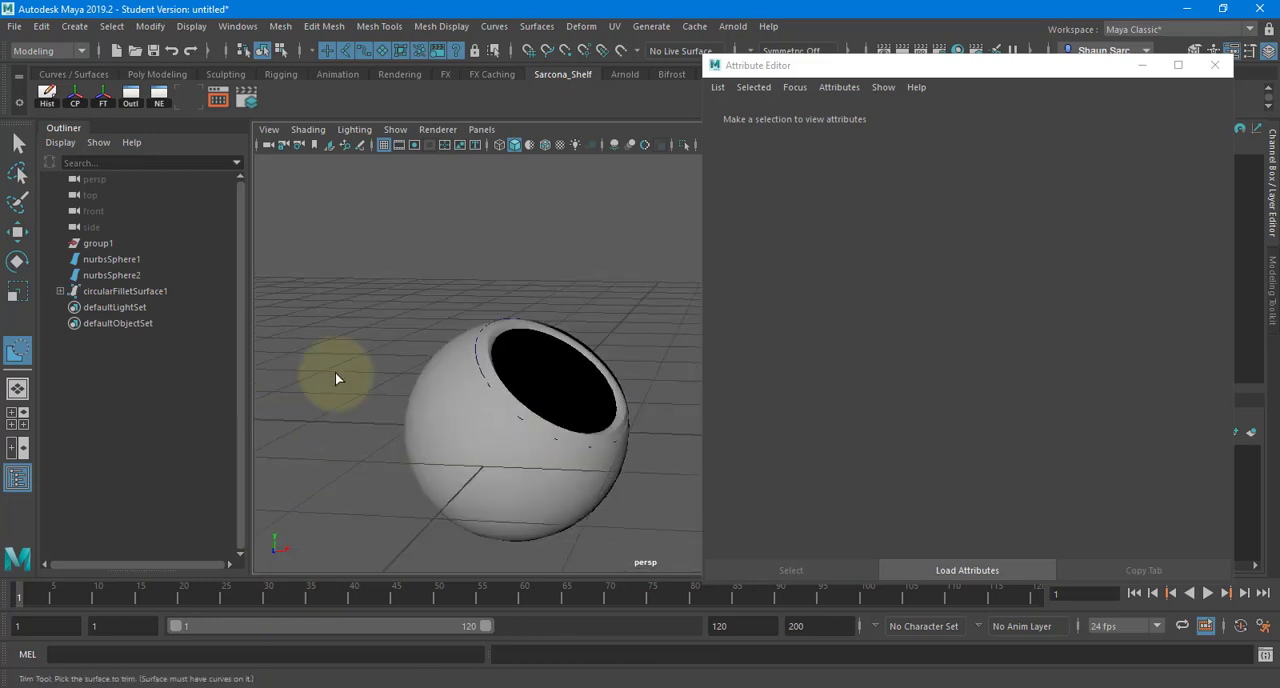
{"action": "key", "text": "w"}
{"action": "left_click", "coordinate": [449, 435]}
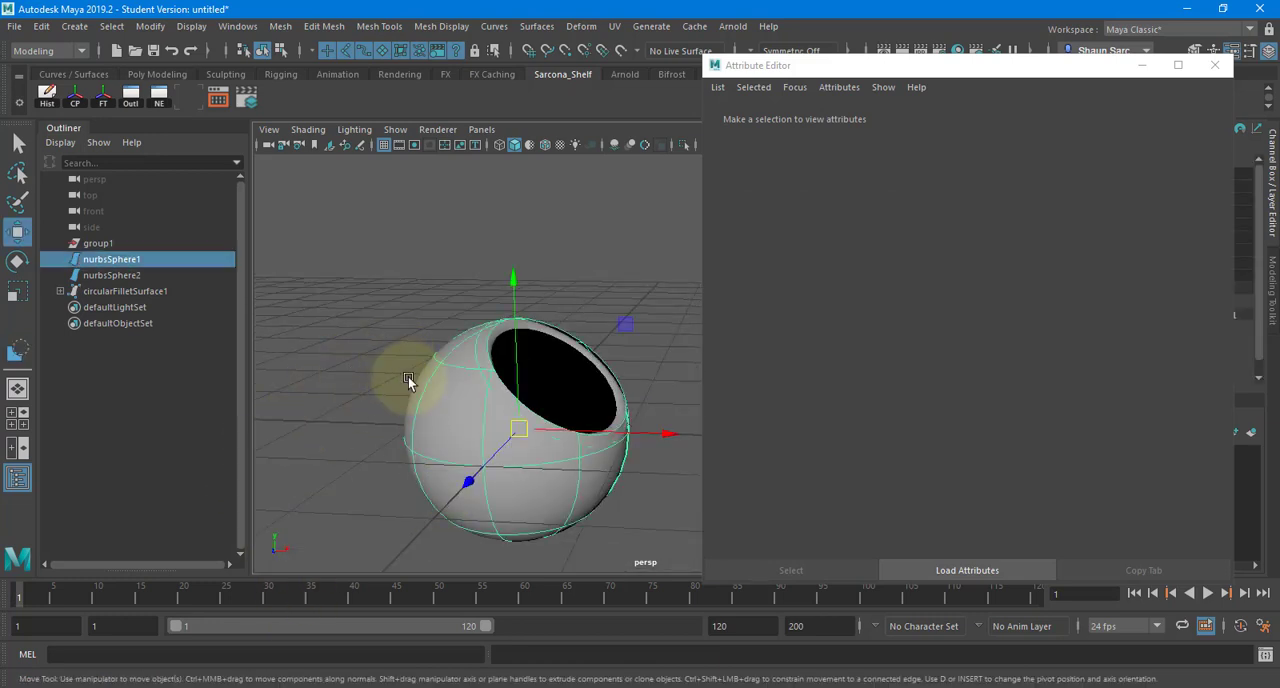
{"action": "key", "text": "g"}
{"action": "left_click", "coordinate": [472, 435]}
{"action": "key", "text": "Return"}
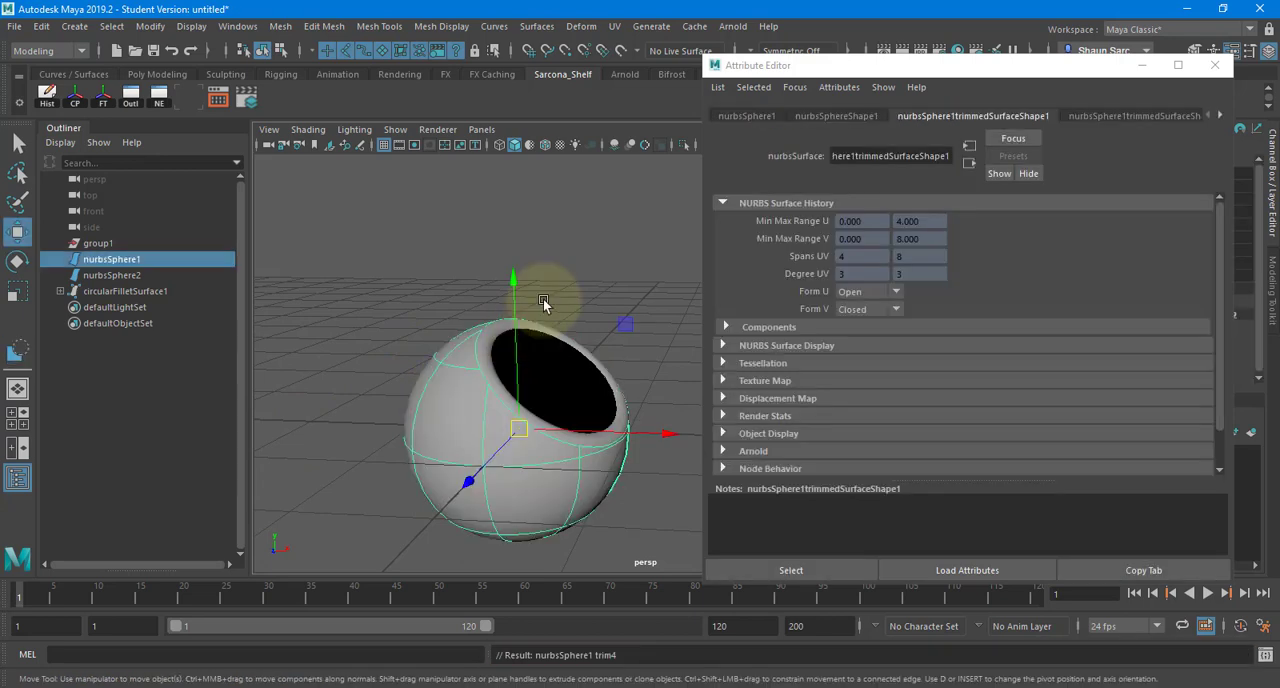
- Turn on two-sided lighting in the viewport so the inner concave surface is shaded
{"action": "left_click", "coordinate": [566, 279]}
{"action": "left_click_drag", "start_coordinate": [566, 277], "coordinate": [536, 343], "text": "alt"}
{"action": "left_click", "coordinate": [536, 343]}
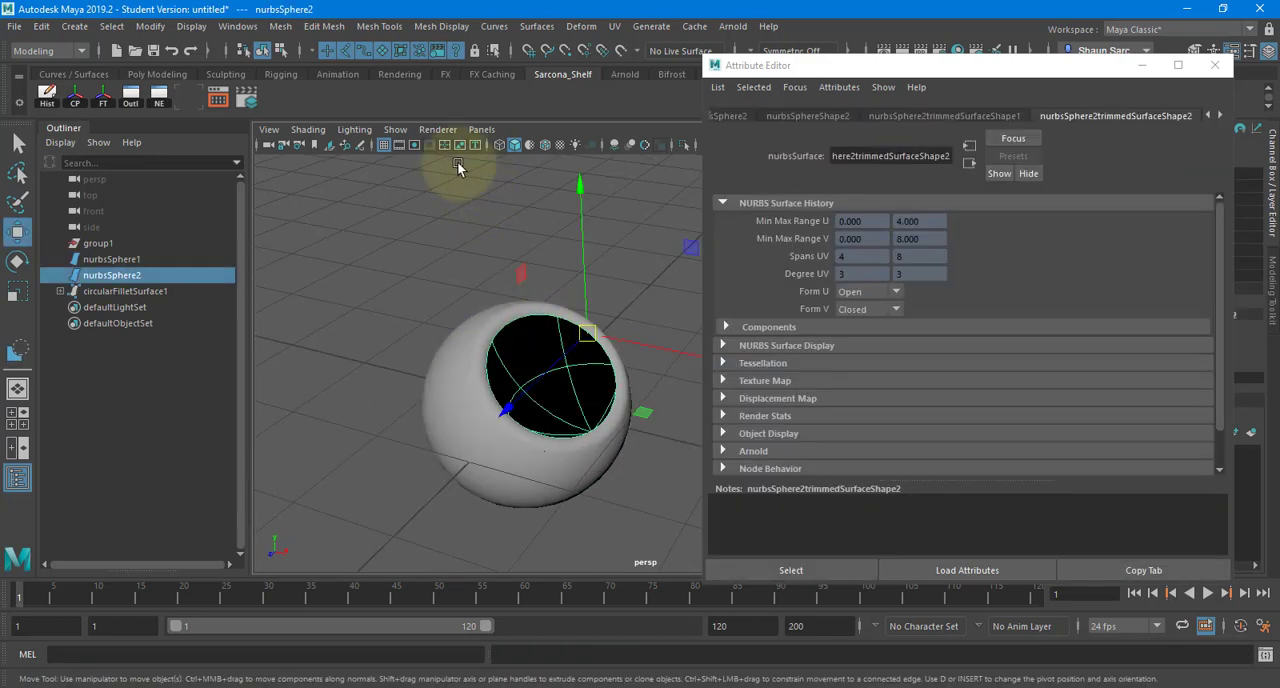
{"action": "left_click", "coordinate": [366, 131]}
{"action": "left_click", "coordinate": [378, 243]}
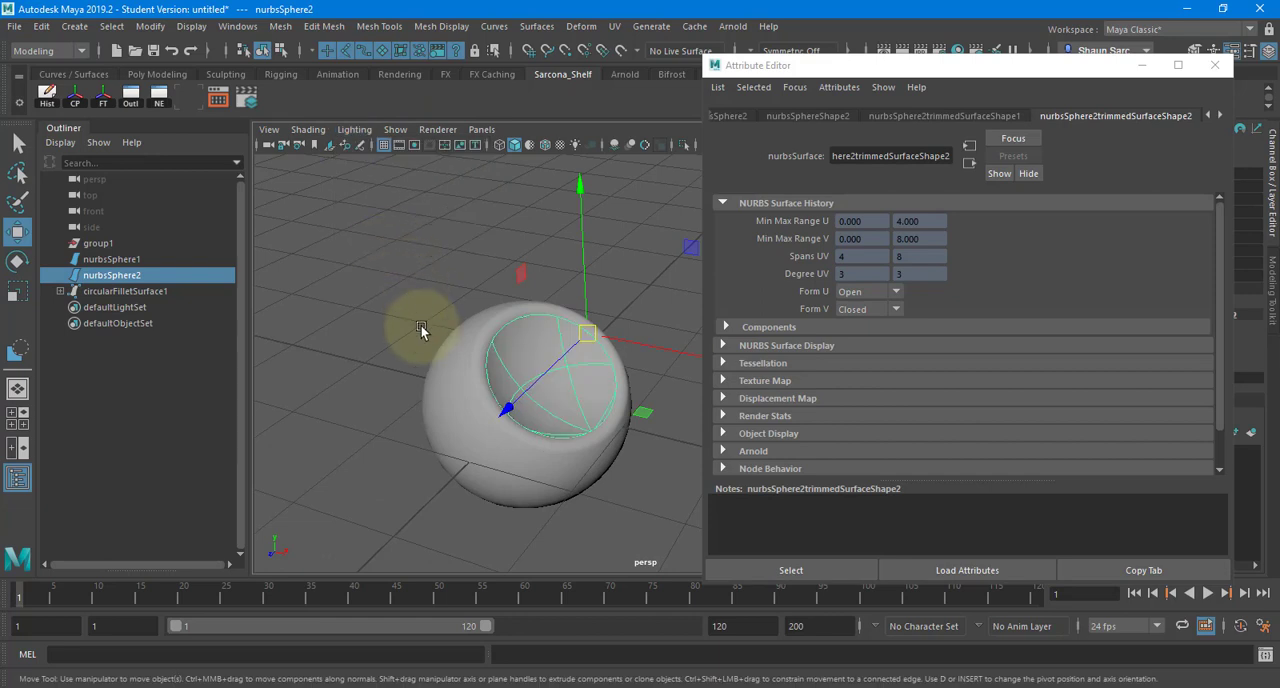
- Inspect the filleted rim between the outer sphere and the inner concave surface for gaps from several angles
{"action": "left_click", "coordinate": [427, 364]}
{"action": "left_click_drag", "start_coordinate": [427, 366], "coordinate": [462, 326], "text": "alt"}
{"action": "right_click_drag", "start_coordinate": [462, 326], "coordinate": [526, 346], "text": "alt"}
{"action": "left_click_drag", "start_coordinate": [526, 346], "coordinate": [646, 280], "text": "alt"}
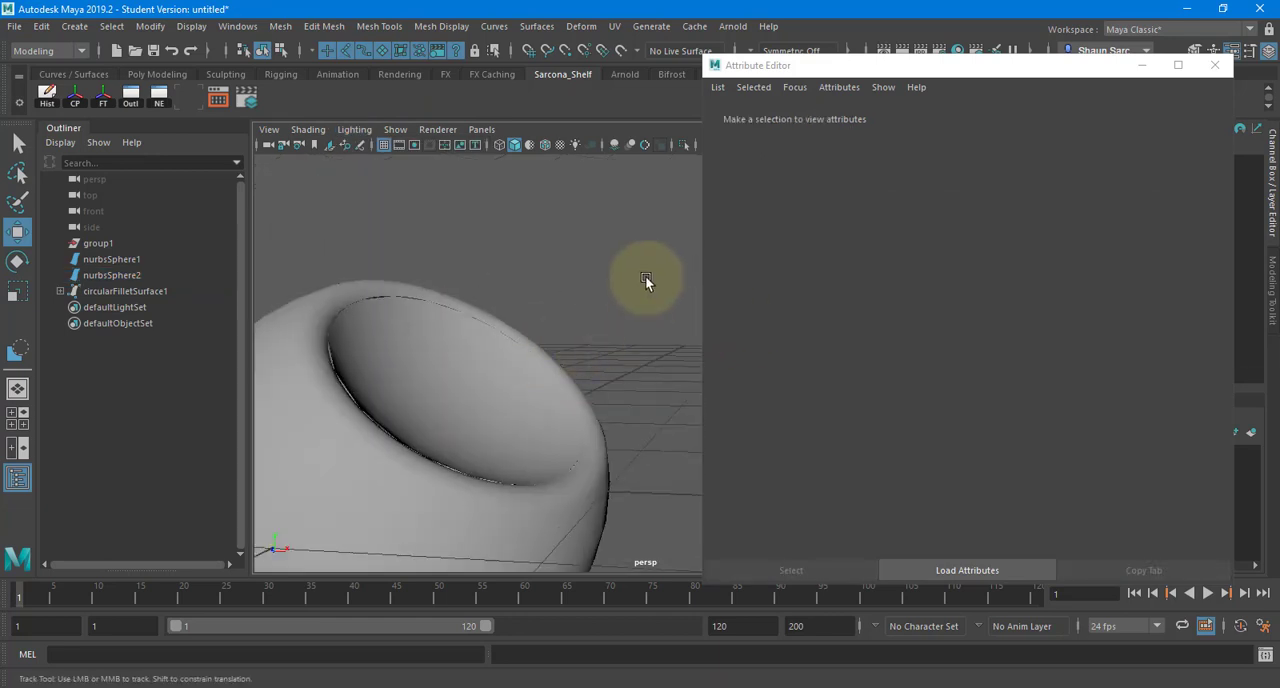
{"action": "middle_click_drag", "start_coordinate": [470, 388], "coordinate": [561, 300], "text": "alt"}
{"action": "left_click_drag", "start_coordinate": [561, 300], "coordinate": [406, 355], "text": "alt"}
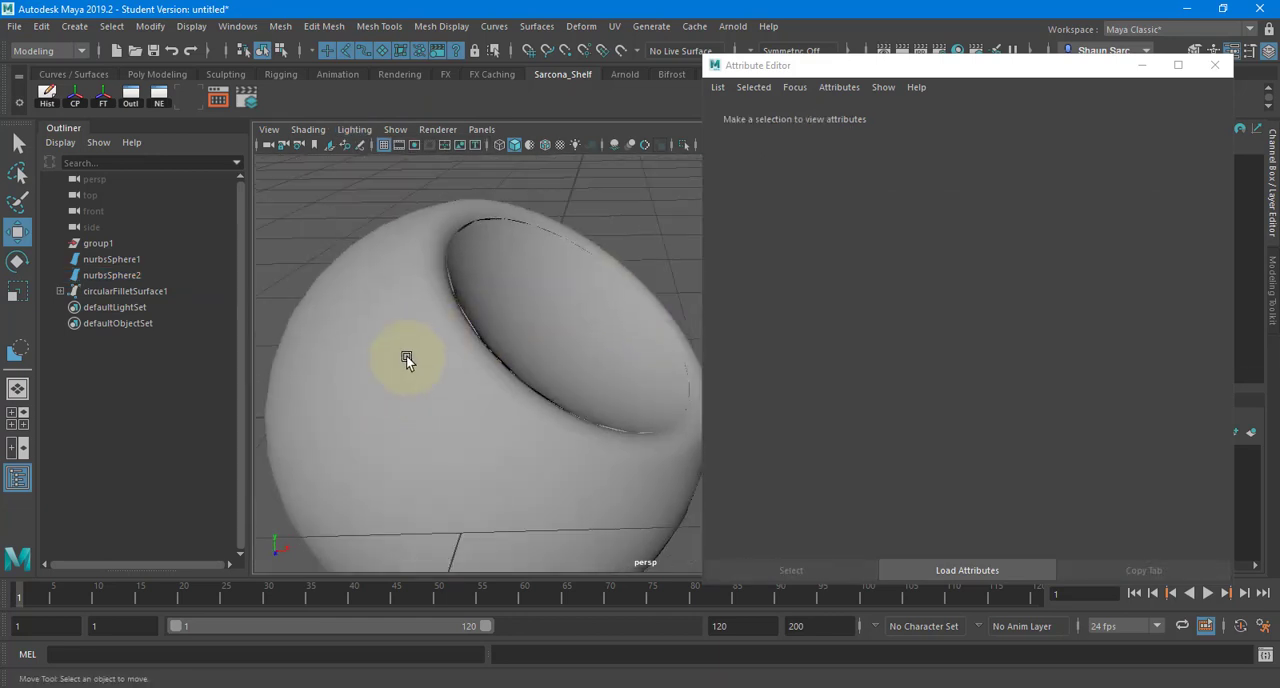
{"action": "left_click_drag", "start_coordinate": [513, 206], "coordinate": [530, 214], "text": "alt"}
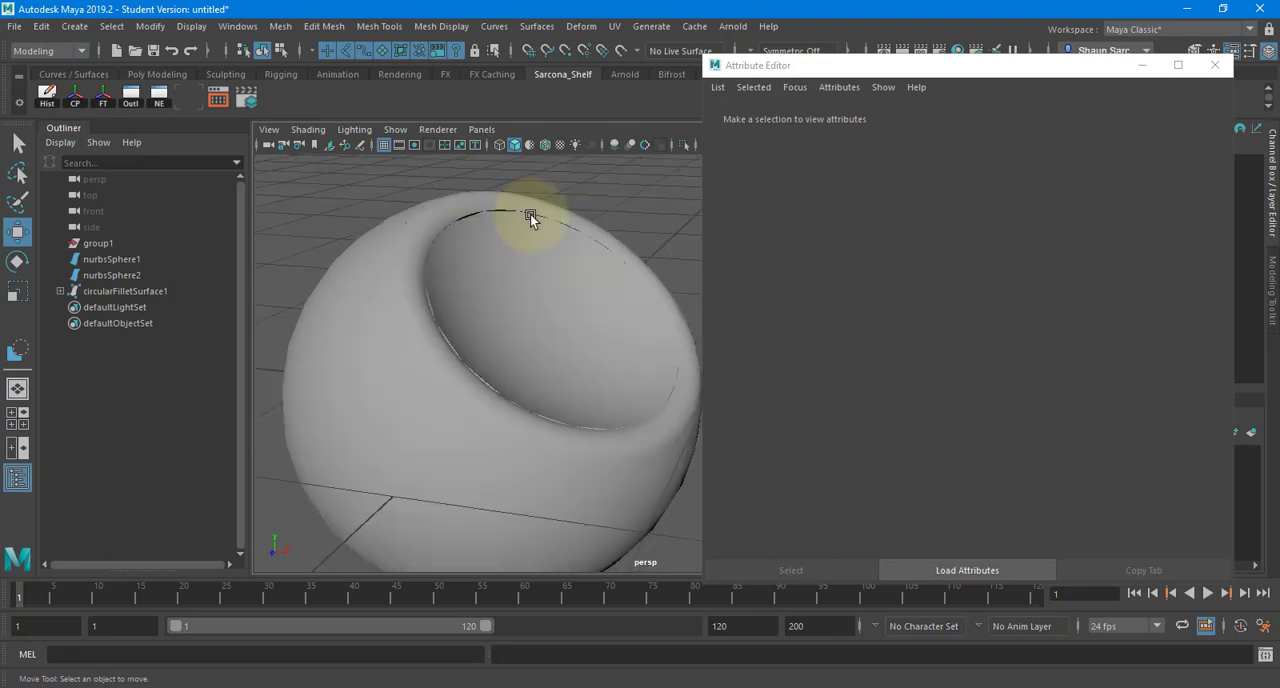
- Select the inner concave surface, render the current view with Arnold, and close the render window
{"action": "left_click", "coordinate": [513, 314]}
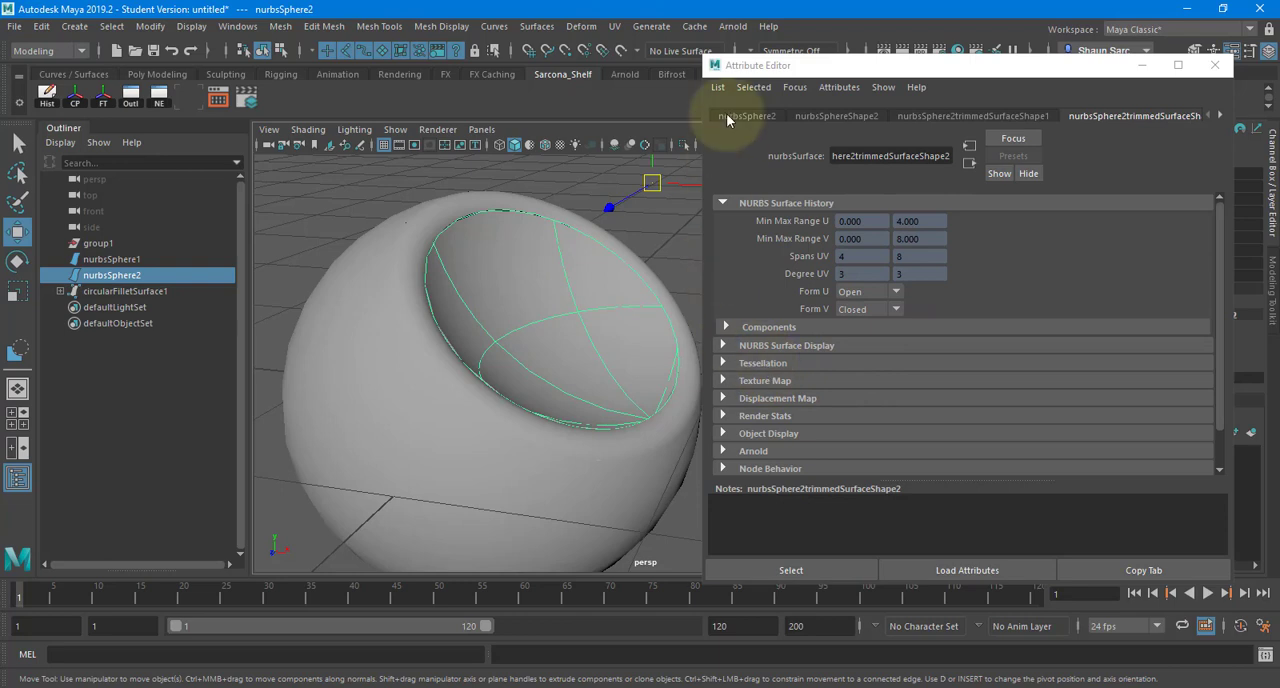
{"action": "left_click", "coordinate": [902, 50]}
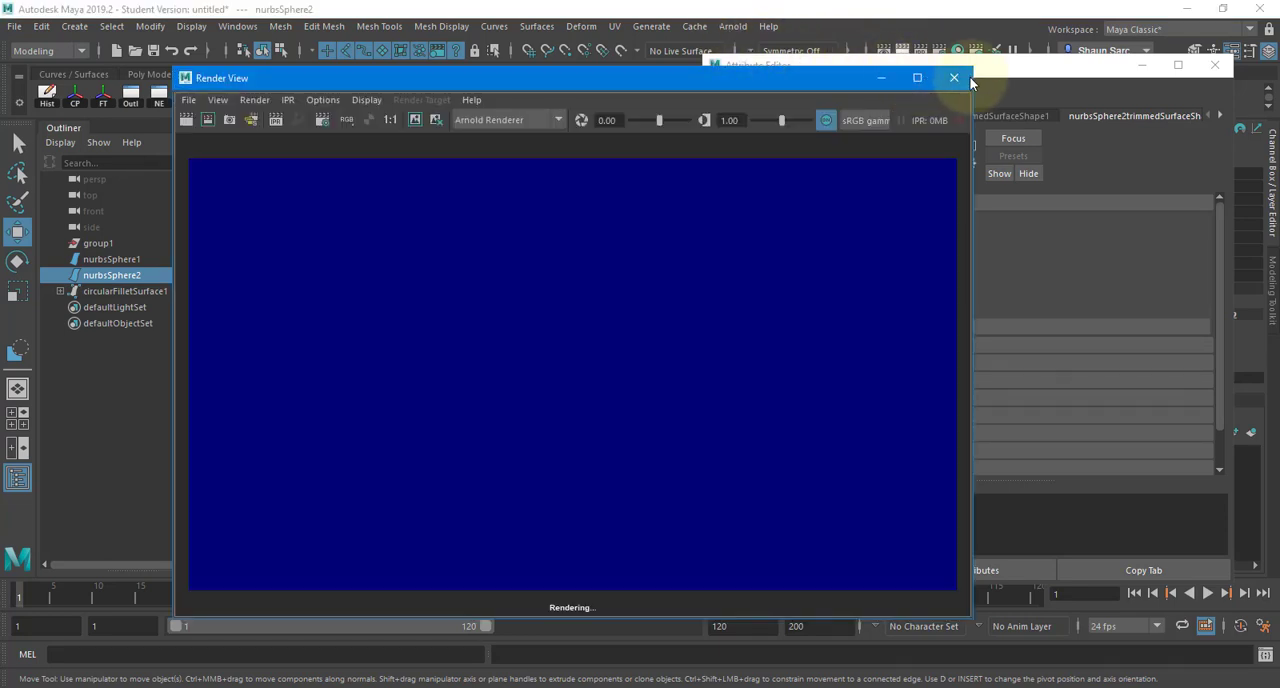
{"action": "left_click", "coordinate": [962, 78]}
- Add an Arnold Skydome light to the scene
{"action": "left_click", "coordinate": [733, 26]}
{"action": "mouse_move", "coordinate": [790, 107]}
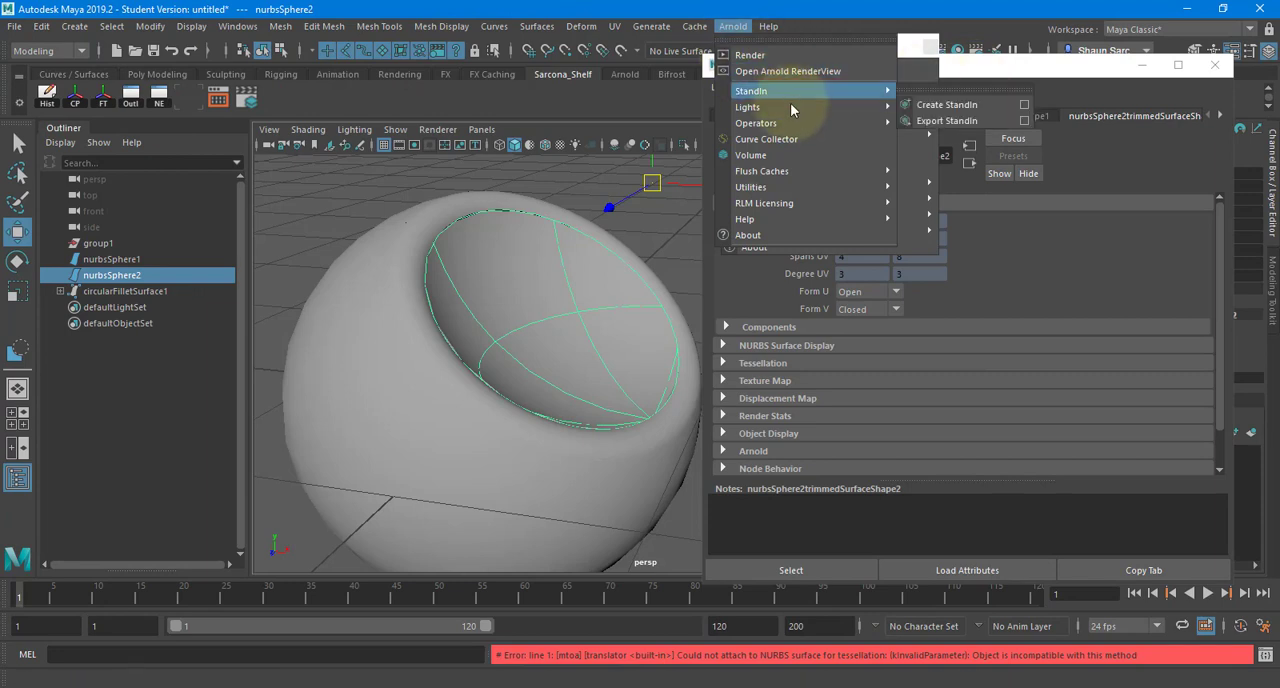
{"action": "left_click", "coordinate": [946, 137]}
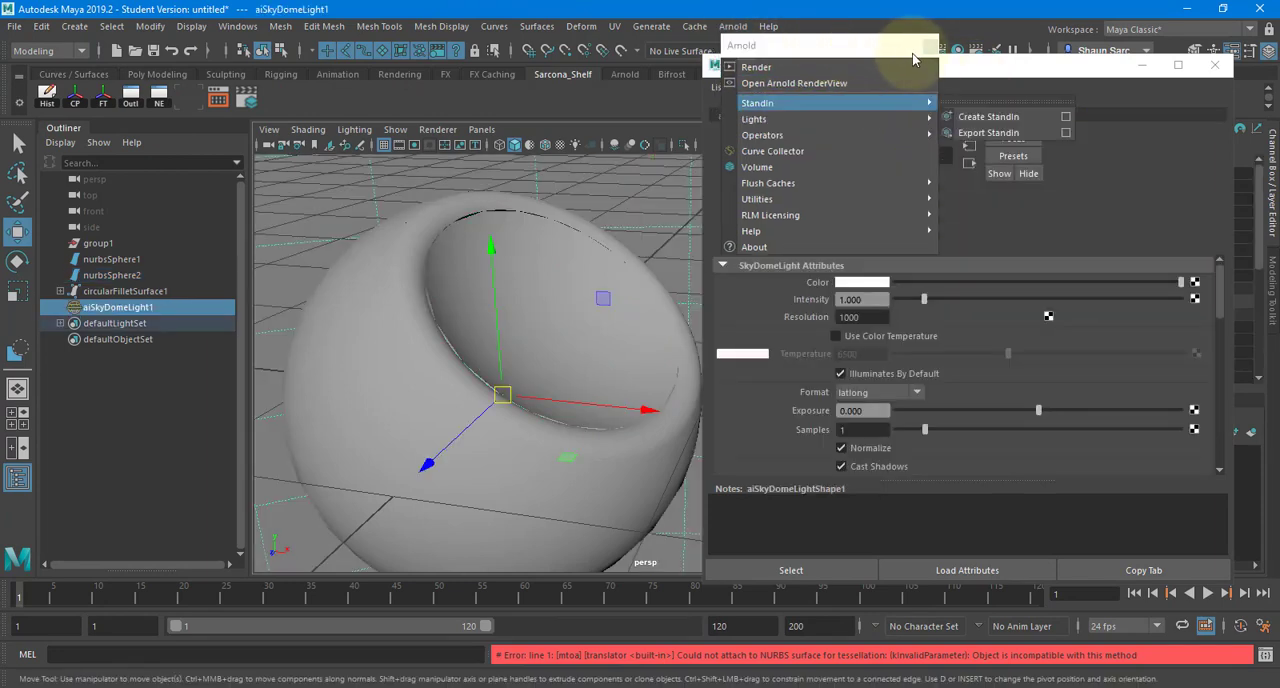
- Render the skydome-lit spheres from the current perspective view with Arnold, and close the render window
{"action": "left_click", "coordinate": [815, 67]}
{"action": "left_click", "coordinate": [815, 67]}
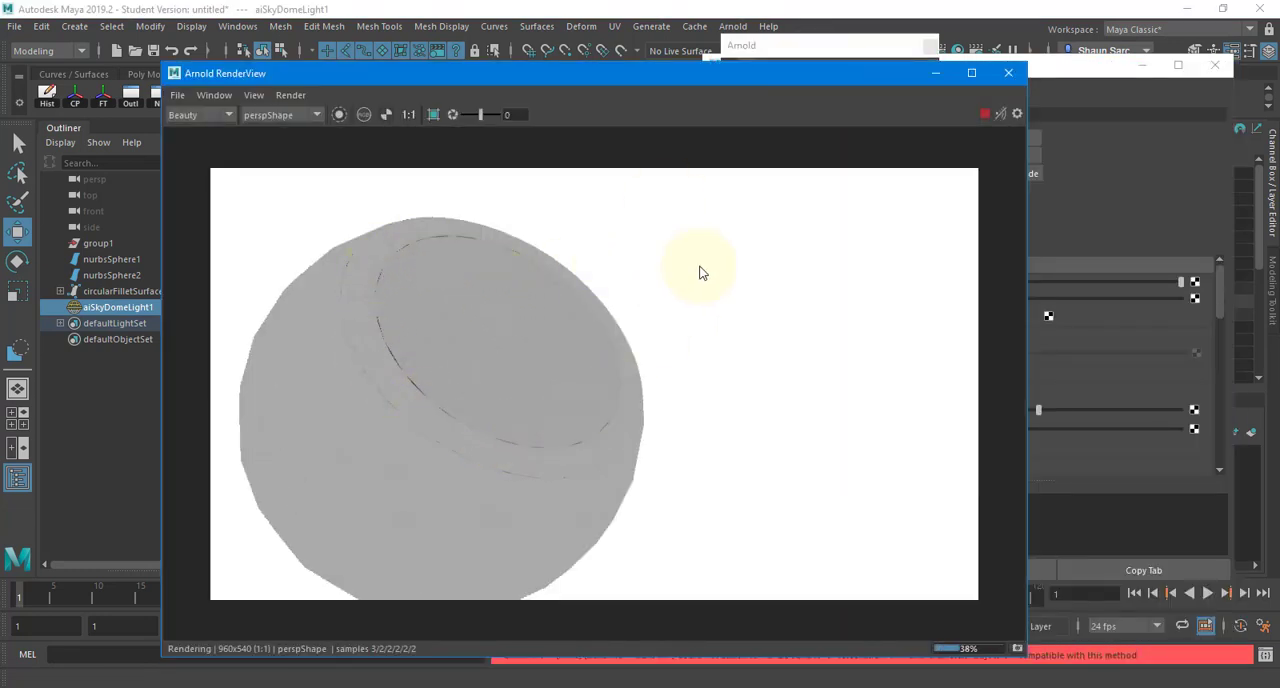
{"action": "left_click", "coordinate": [1008, 72]}
{"action": "left_click", "coordinate": [1094, 62]}
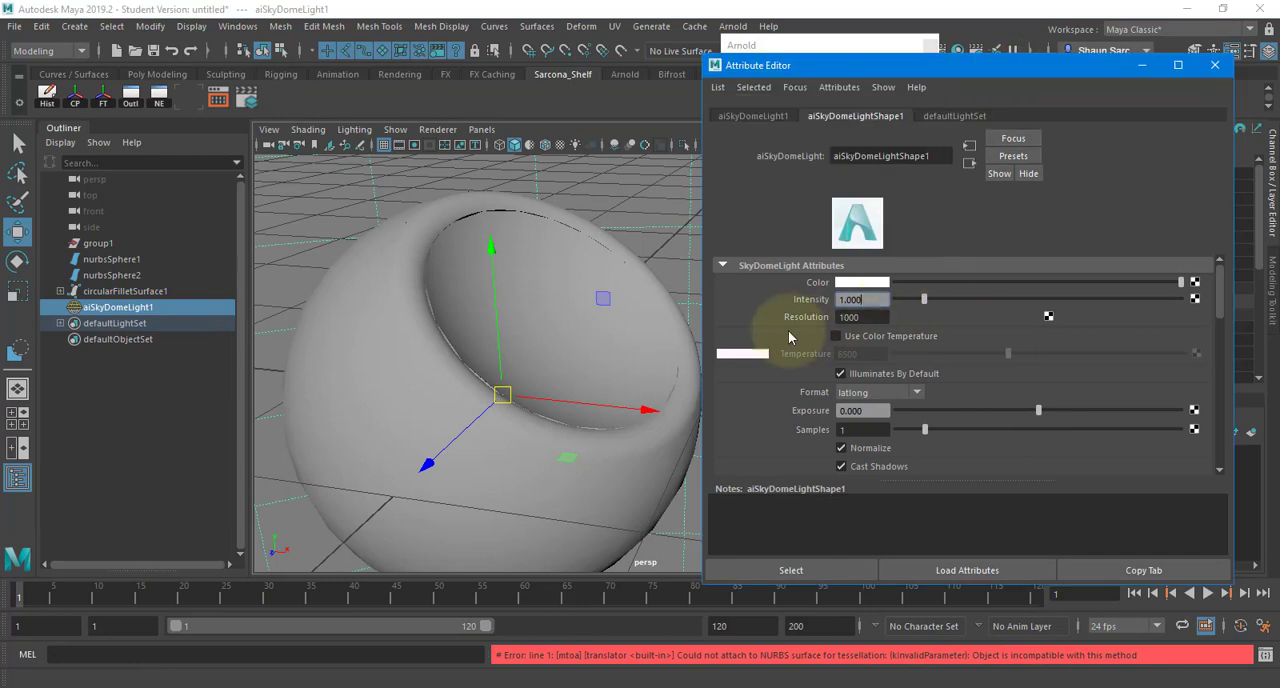
- Select the fillet surface together with both trimmed spheres and expand the Tessellation attributes to examine the available options
{"action": "left_click", "coordinate": [580, 313]}
{"action": "left_click", "coordinate": [405, 222]}
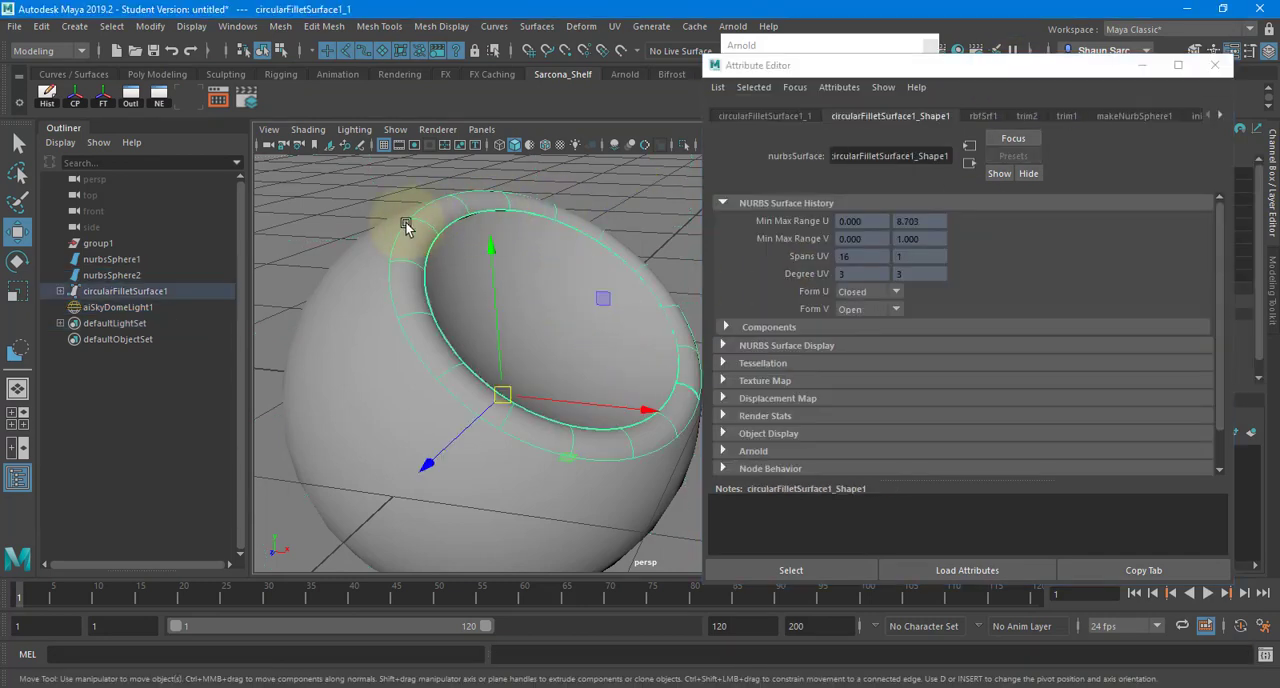
{"action": "left_click", "coordinate": [387, 231]}
{"action": "left_click", "coordinate": [410, 230], "text": "shift"}
{"action": "left_click", "coordinate": [502, 260], "text": "shift"}
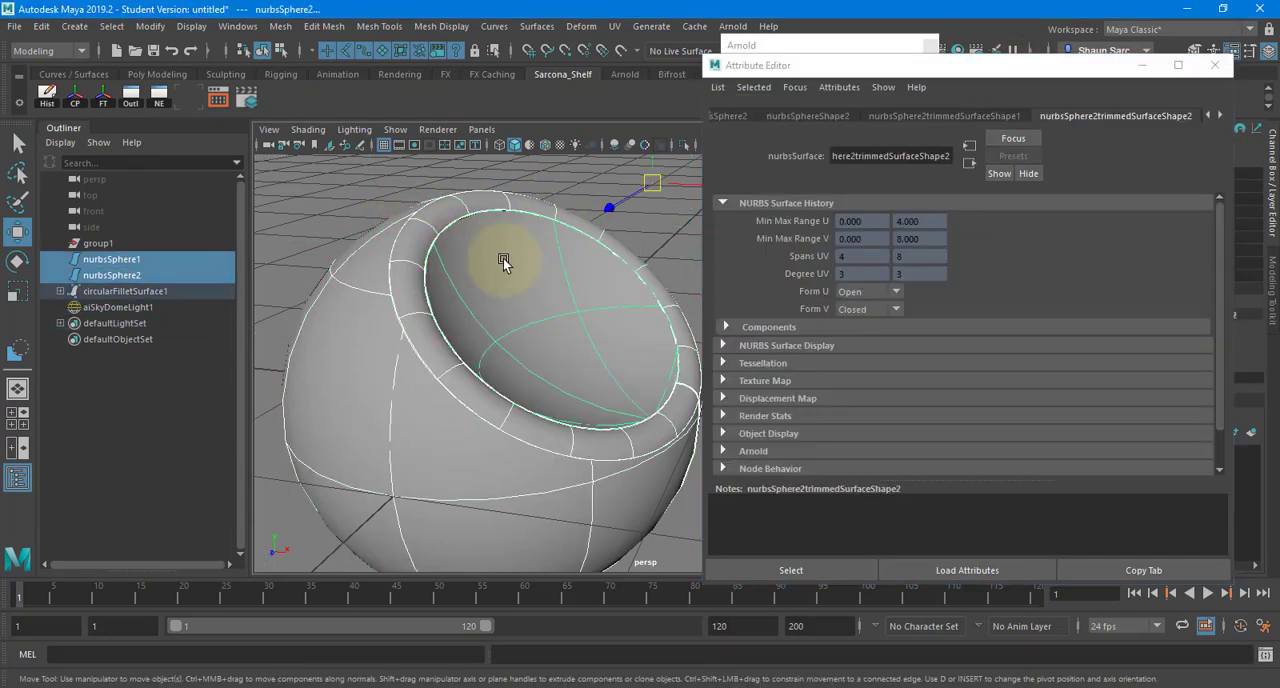
{"action": "left_click", "coordinate": [758, 363]}
{"action": "scroll", "coordinate": [799, 370], "scroll_direction": "down", "scroll_amount": 3}
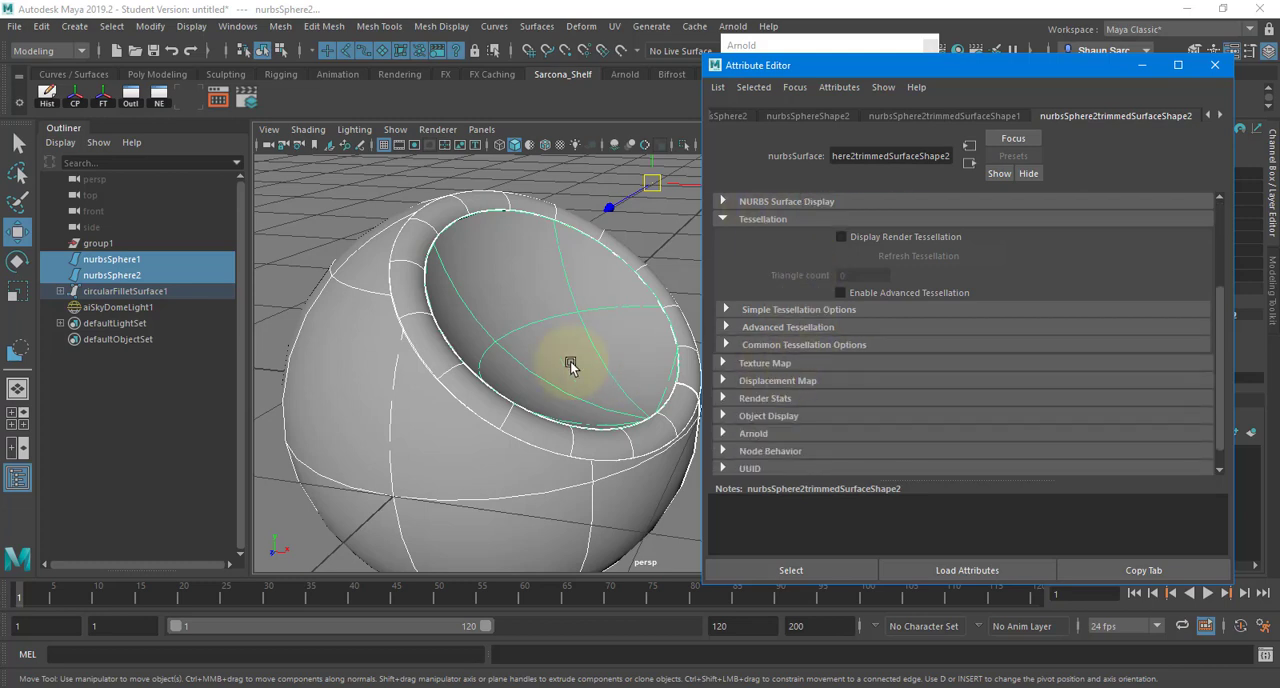
{"action": "left_click", "coordinate": [494, 351]}
{"action": "key", "text": "ctrl+z"}
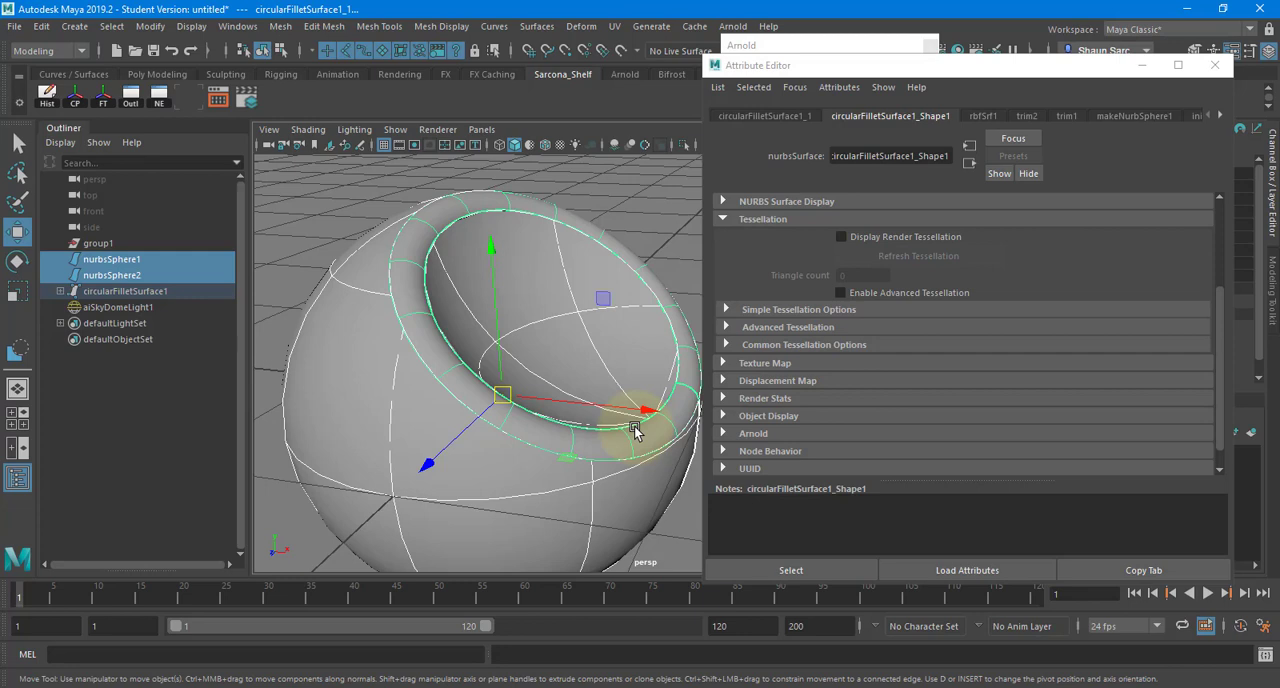
- Start a new empty scene without saving the filleted spheres
{"action": "key", "text": "ctrl+n"}
{"action": "key", "text": "n"}
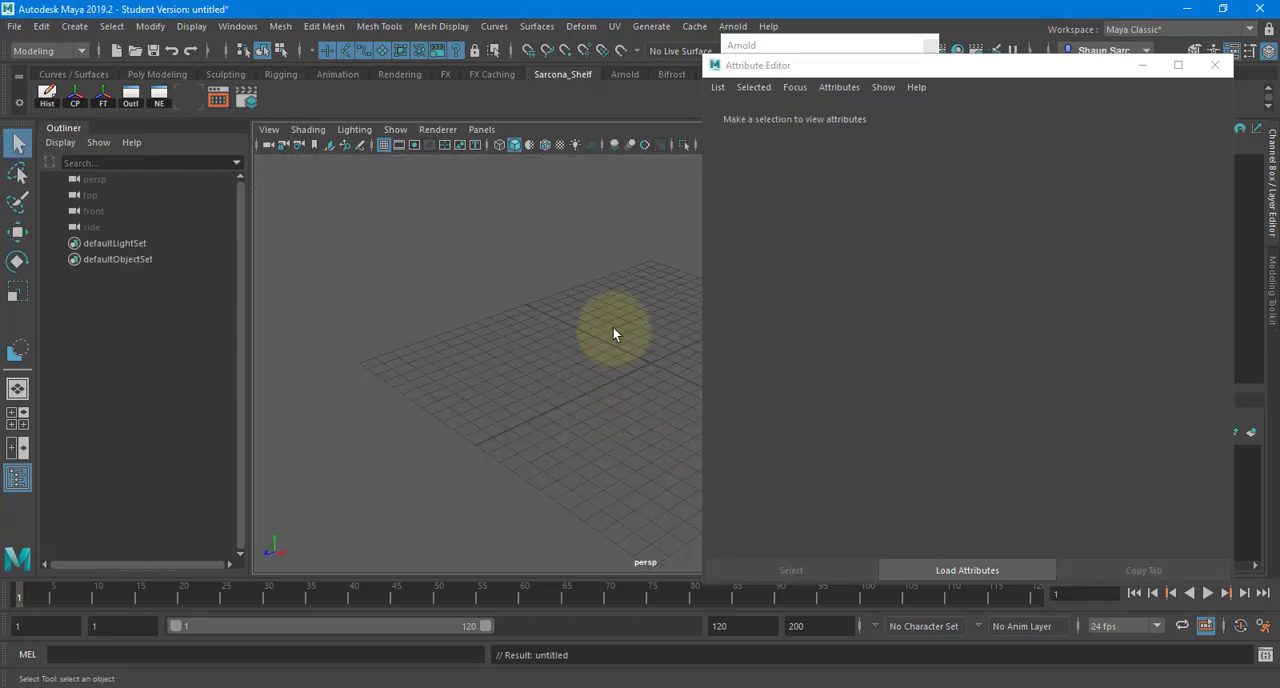